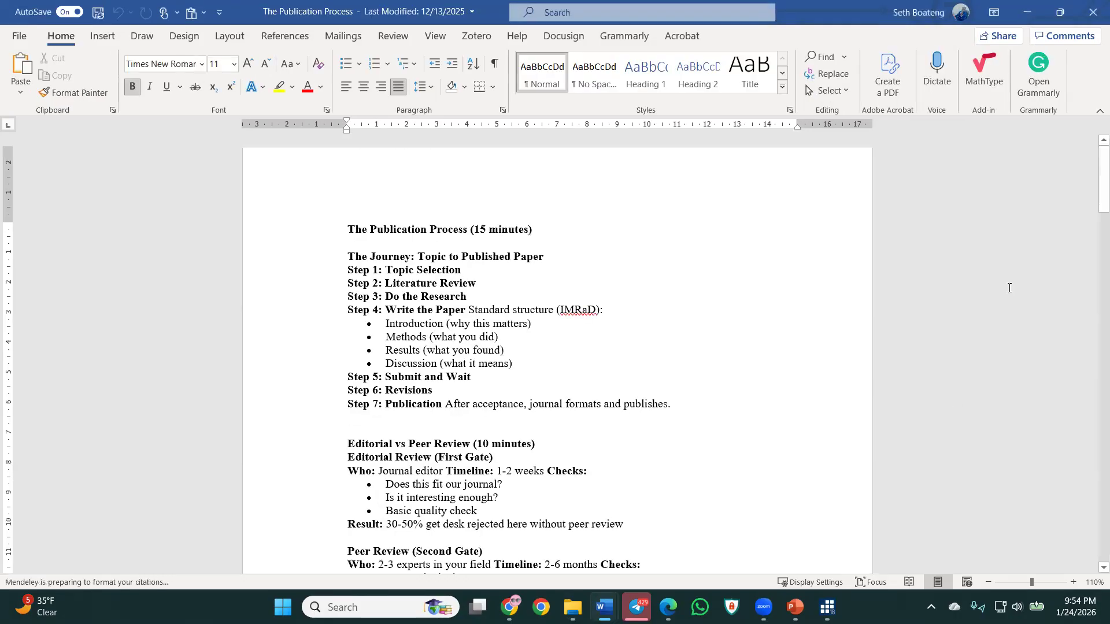
Set aside The Publication Process document and bring up the Manuscript Structure document.
{"action": "scroll", "coordinate": [702, 227], "scroll_direction": "down", "scroll_amount": 20}
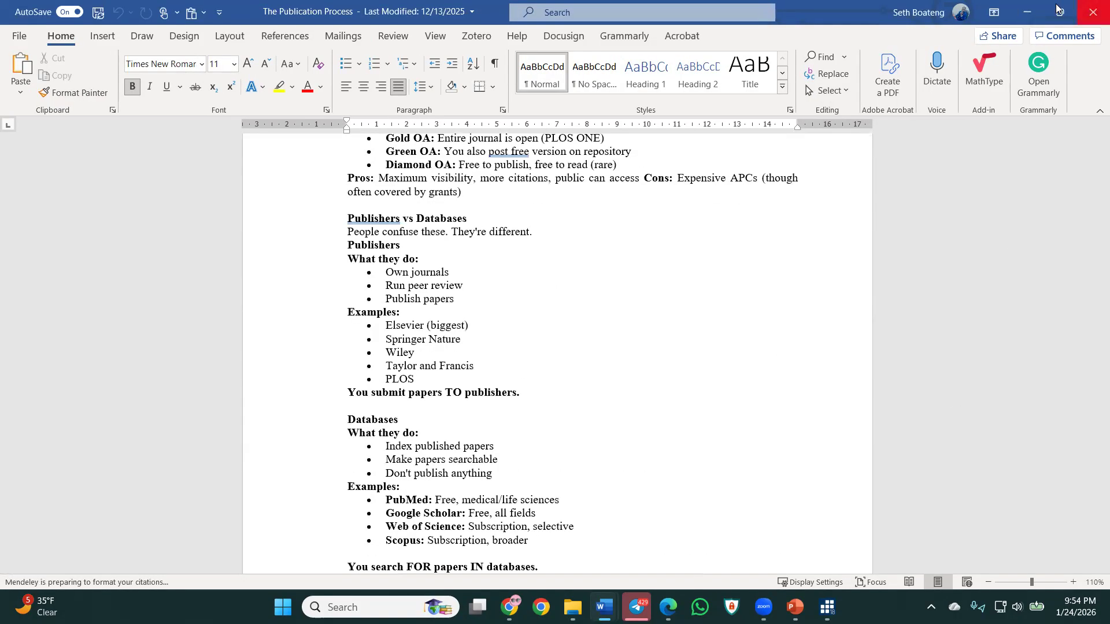
{"action": "left_click", "coordinate": [1032, 10]}
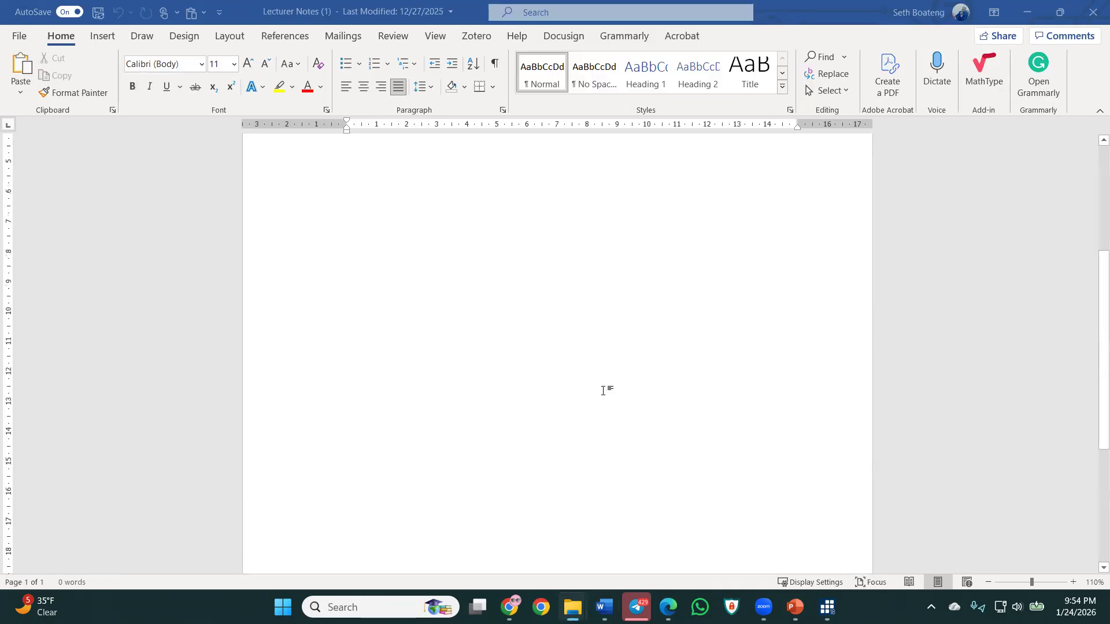
{"action": "left_click", "coordinate": [886, 98]}
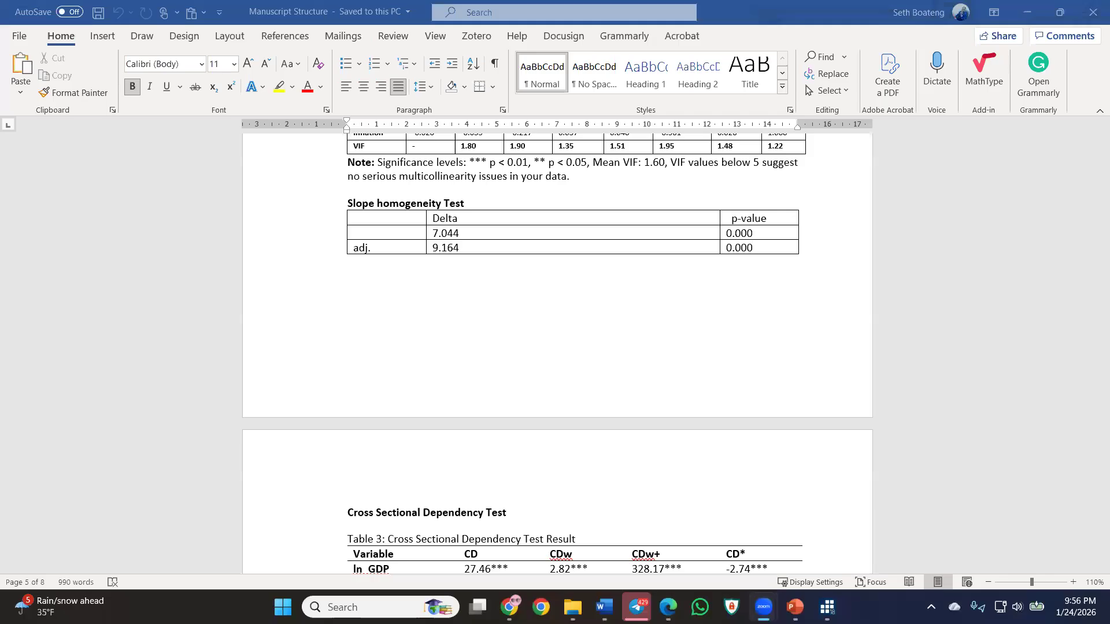
Examine the results section from the Summary Statistics, correlation, cross-sectional dependency and cointegration tables through to the Conclusion and Policy Recommendation headings.
{"action": "scroll", "coordinate": [661, 325], "scroll_direction": "up", "scroll_amount": 20}
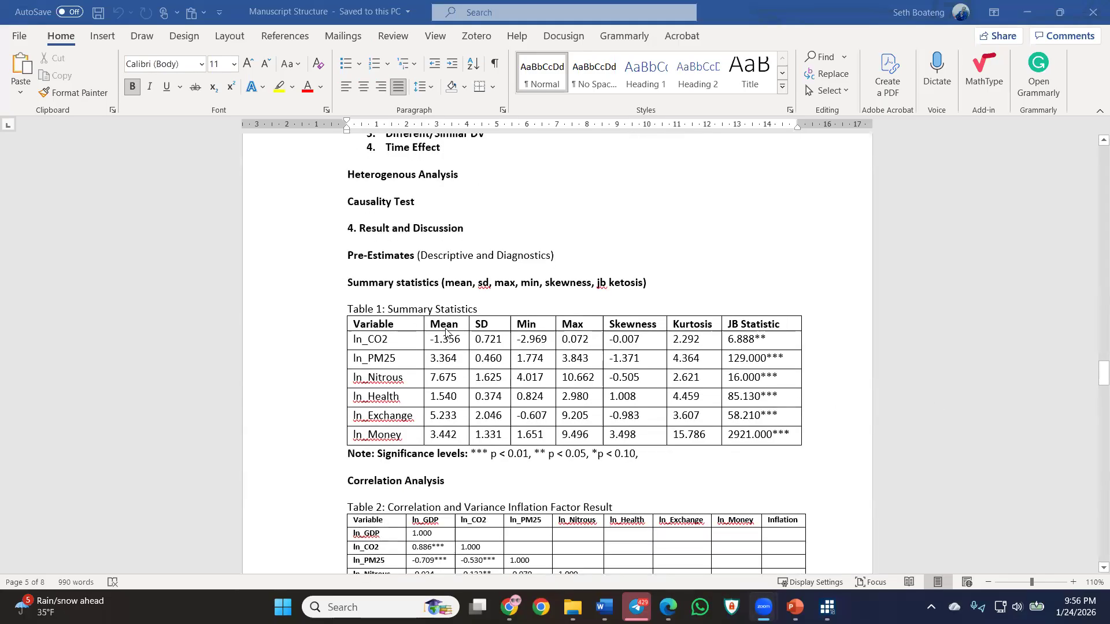
{"action": "scroll", "coordinate": [446, 333], "scroll_direction": "down", "scroll_amount": 1}
{"action": "scroll", "coordinate": [445, 333], "scroll_direction": "down", "scroll_amount": 4}
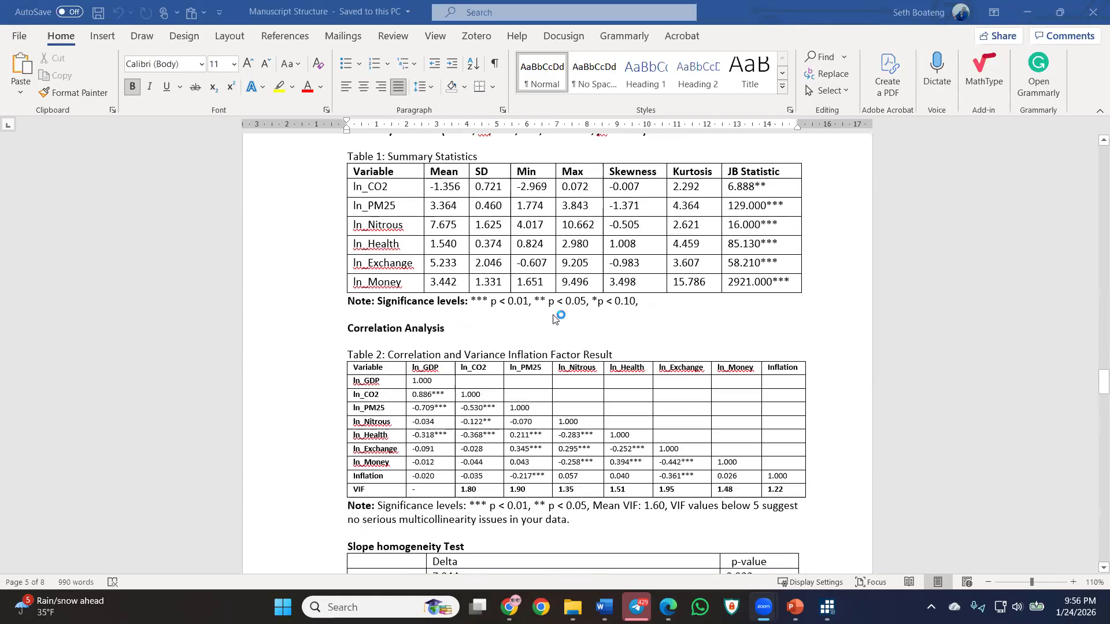
{"action": "scroll", "coordinate": [558, 322], "scroll_direction": "down", "scroll_amount": 1}
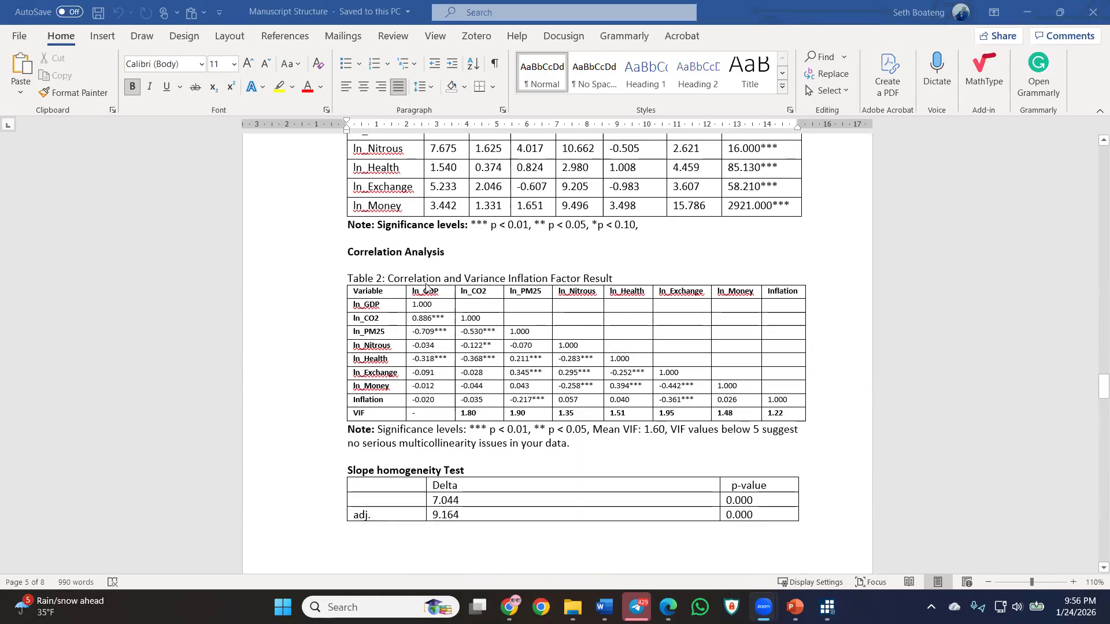
{"action": "scroll", "coordinate": [468, 292], "scroll_direction": "down", "scroll_amount": 6}
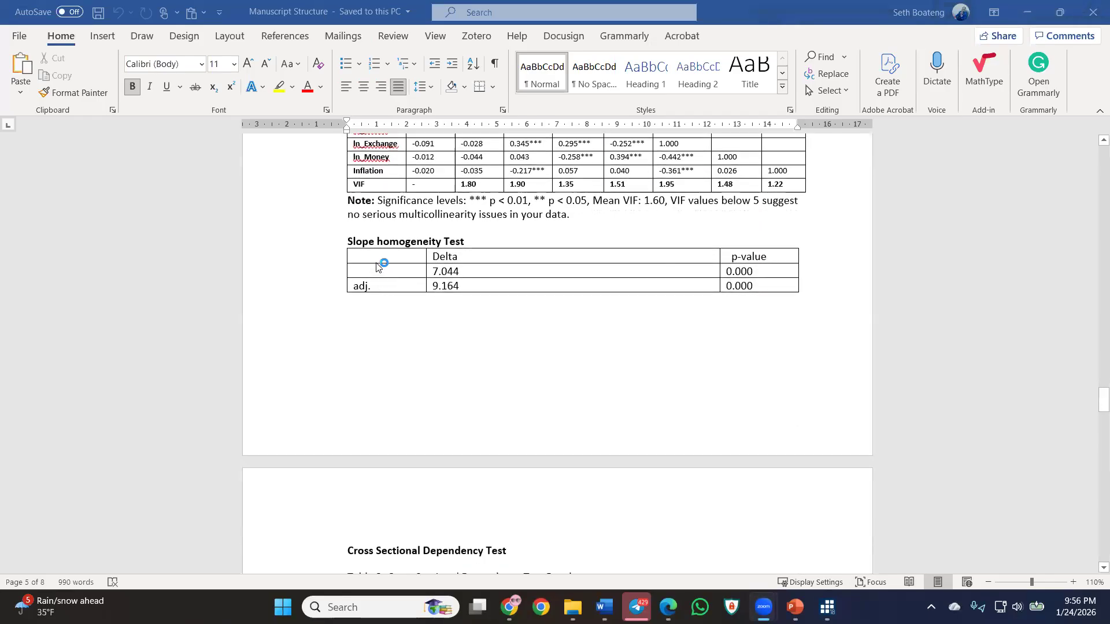
{"action": "scroll", "coordinate": [492, 293], "scroll_direction": "down", "scroll_amount": 7}
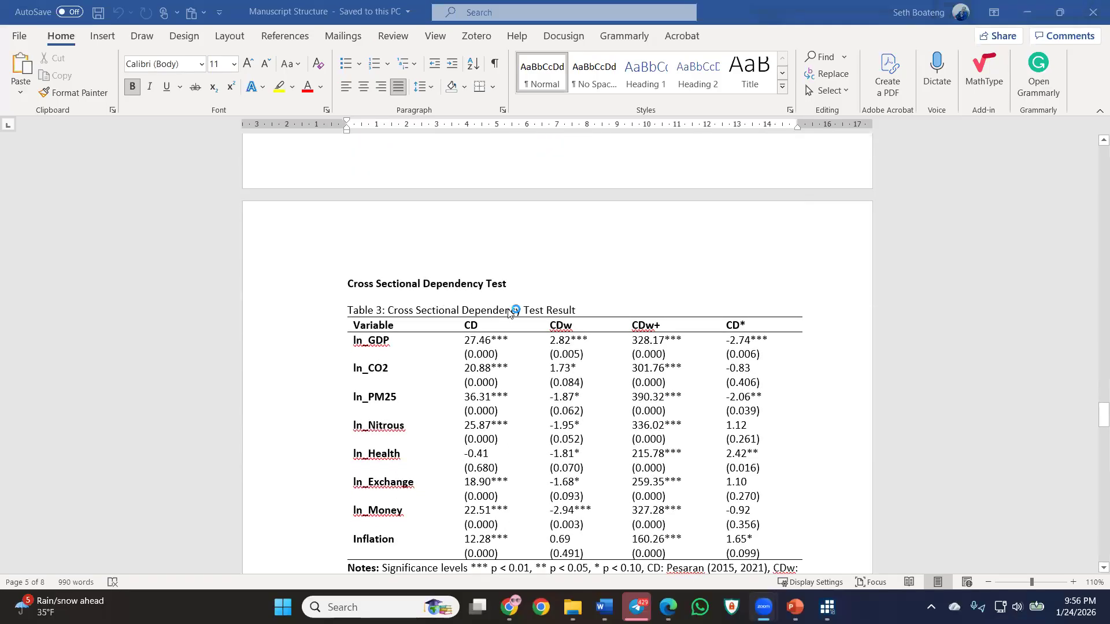
{"action": "scroll", "coordinate": [509, 312], "scroll_direction": "down", "scroll_amount": 3}
{"action": "scroll", "coordinate": [509, 312], "scroll_direction": "down", "scroll_amount": 7}
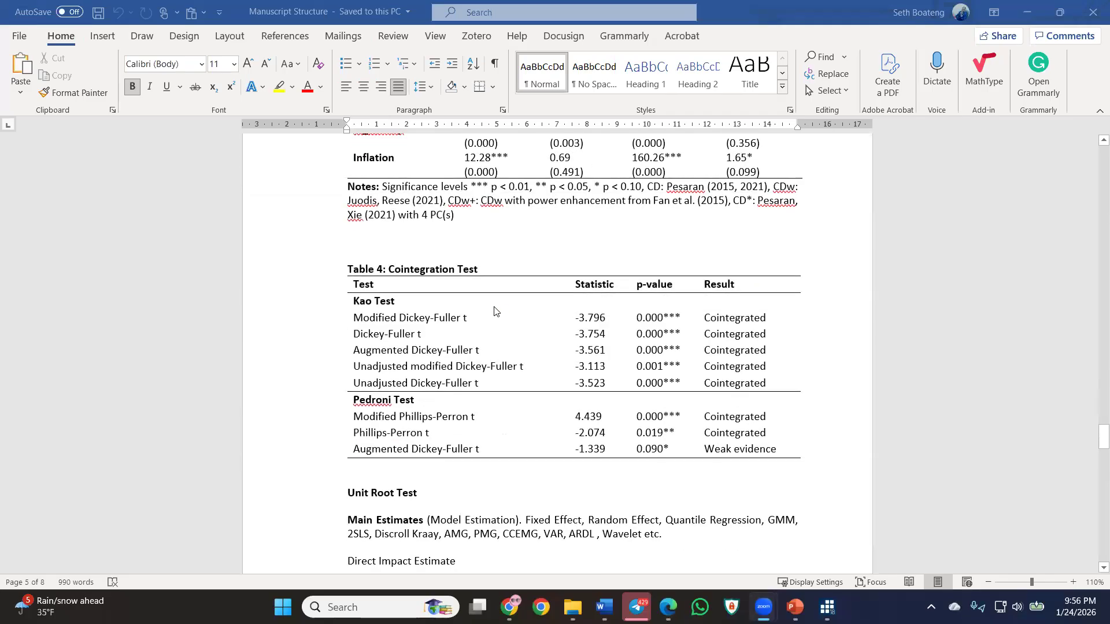
{"action": "scroll", "coordinate": [492, 310], "scroll_direction": "down", "scroll_amount": 2}
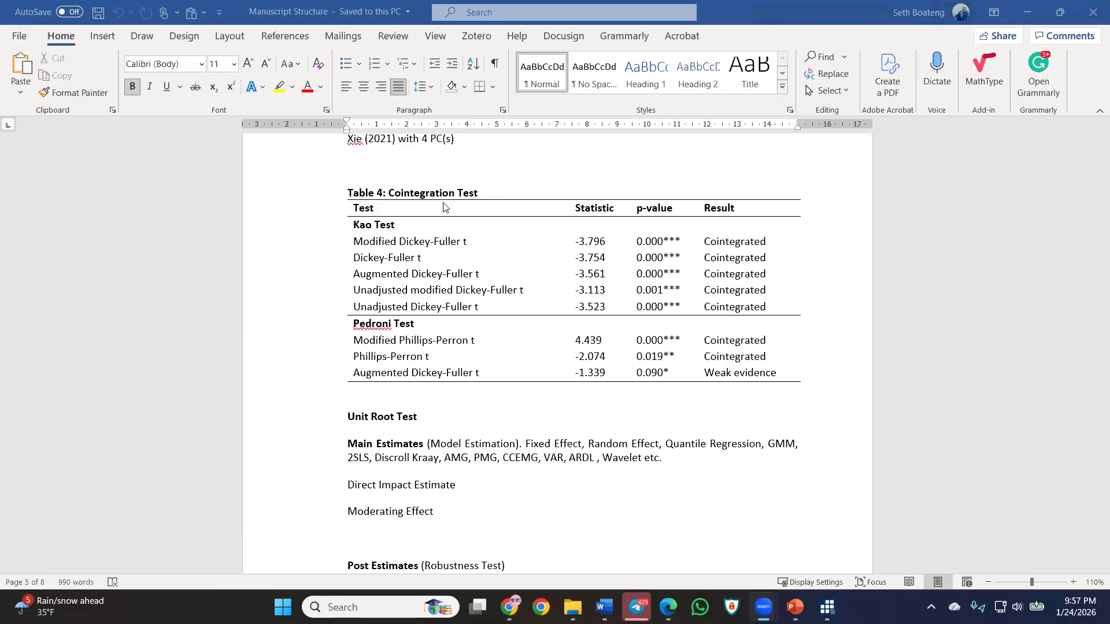
{"action": "scroll", "coordinate": [412, 247], "scroll_direction": "down", "scroll_amount": 4}
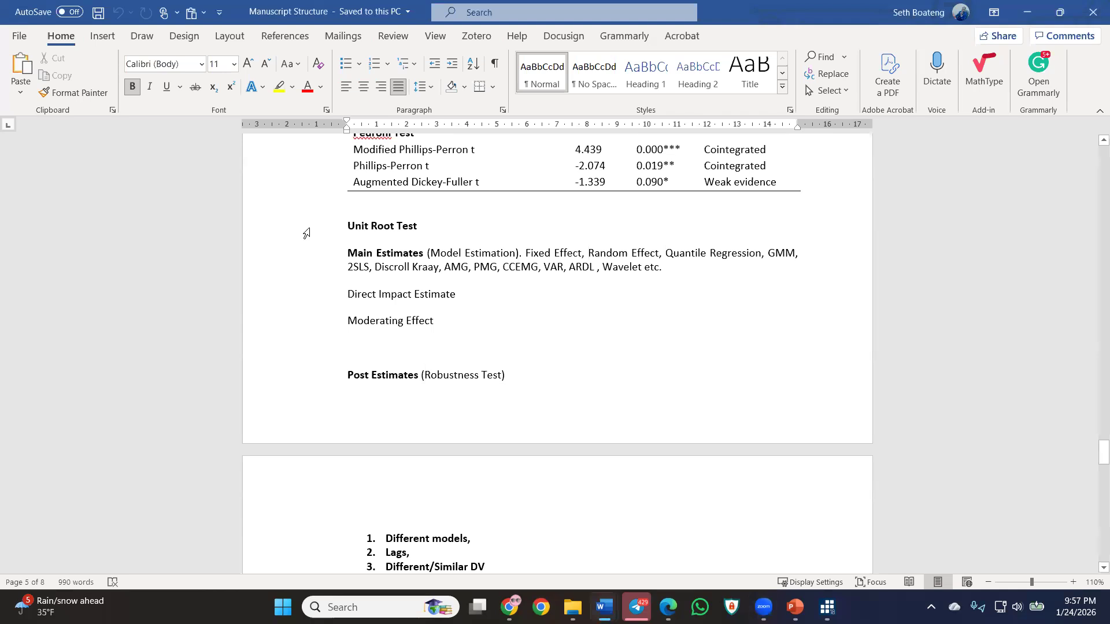
{"action": "scroll", "coordinate": [307, 234], "scroll_direction": "down", "scroll_amount": 2}
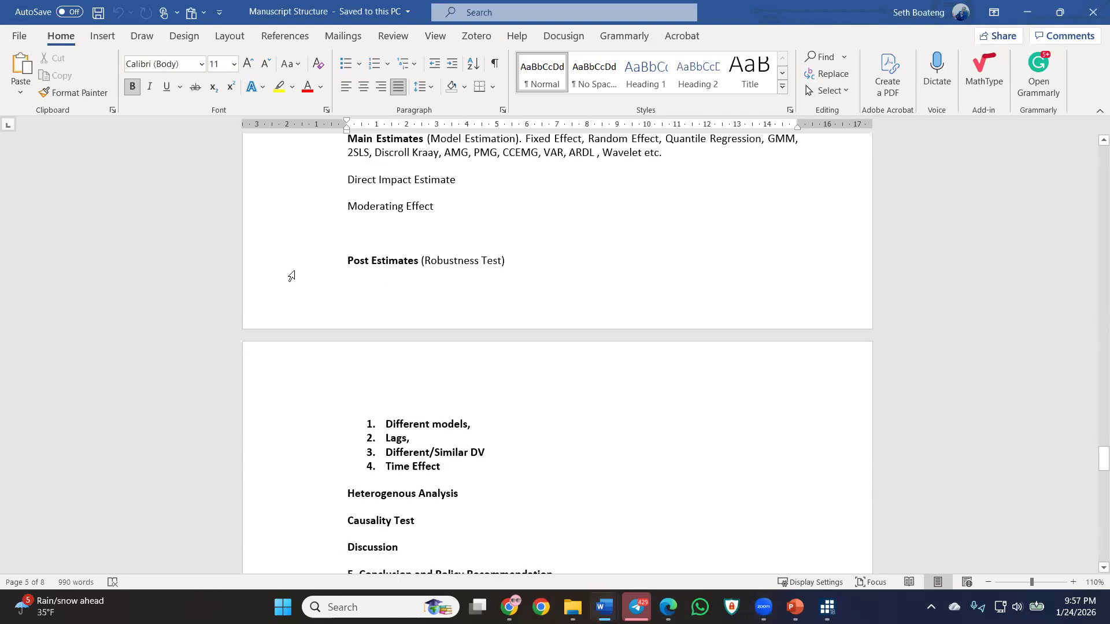
{"action": "scroll", "coordinate": [332, 250], "scroll_direction": "down", "scroll_amount": 2}
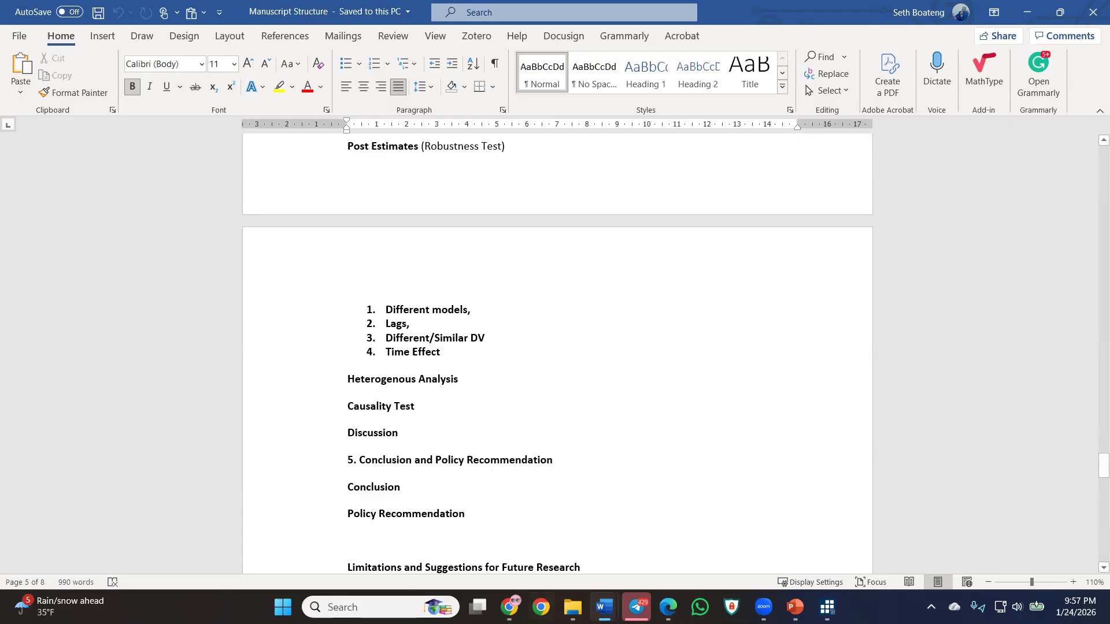
Delete the blank line between Moderating Effect and the Post Estimates heading.
{"action": "mouse_move", "coordinate": [509, 607]}
{"action": "scroll", "coordinate": [743, 297], "scroll_direction": "up", "scroll_amount": 15}
{"action": "scroll", "coordinate": [568, 289], "scroll_direction": "down", "scroll_amount": 4}
{"action": "scroll", "coordinate": [568, 289], "scroll_direction": "down", "scroll_amount": 4}
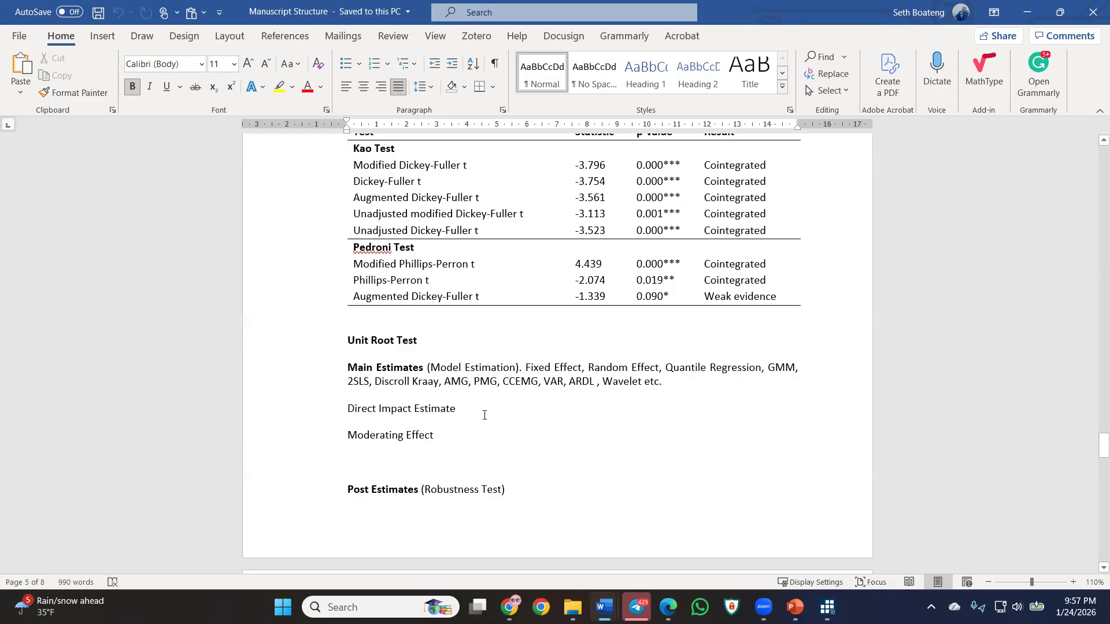
{"action": "left_click", "coordinate": [414, 462]}
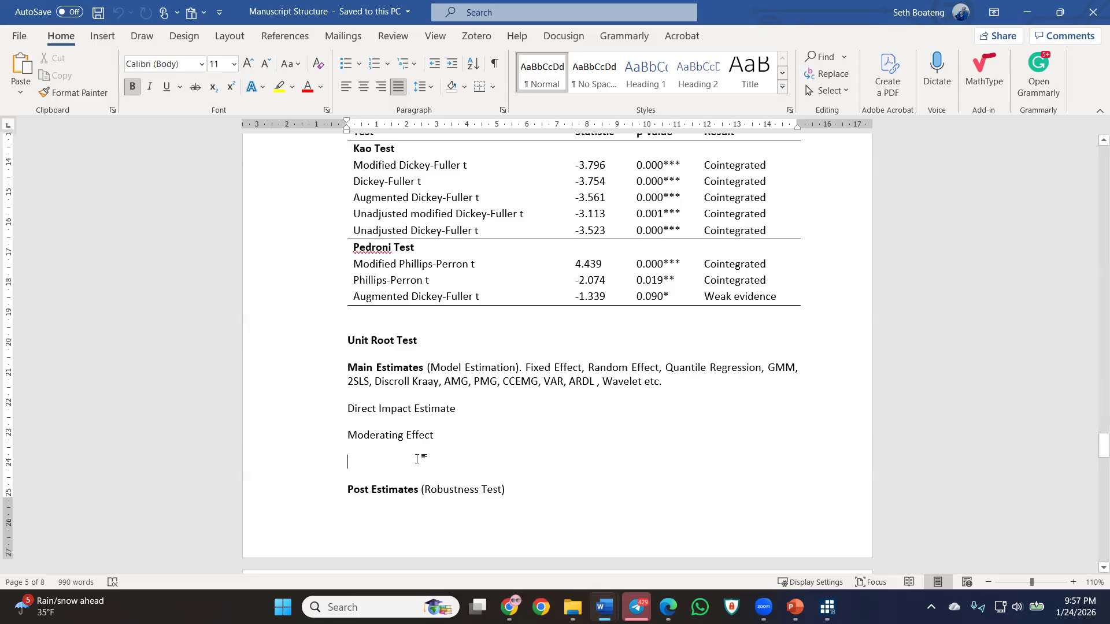
{"action": "key", "text": "BackSpace"}
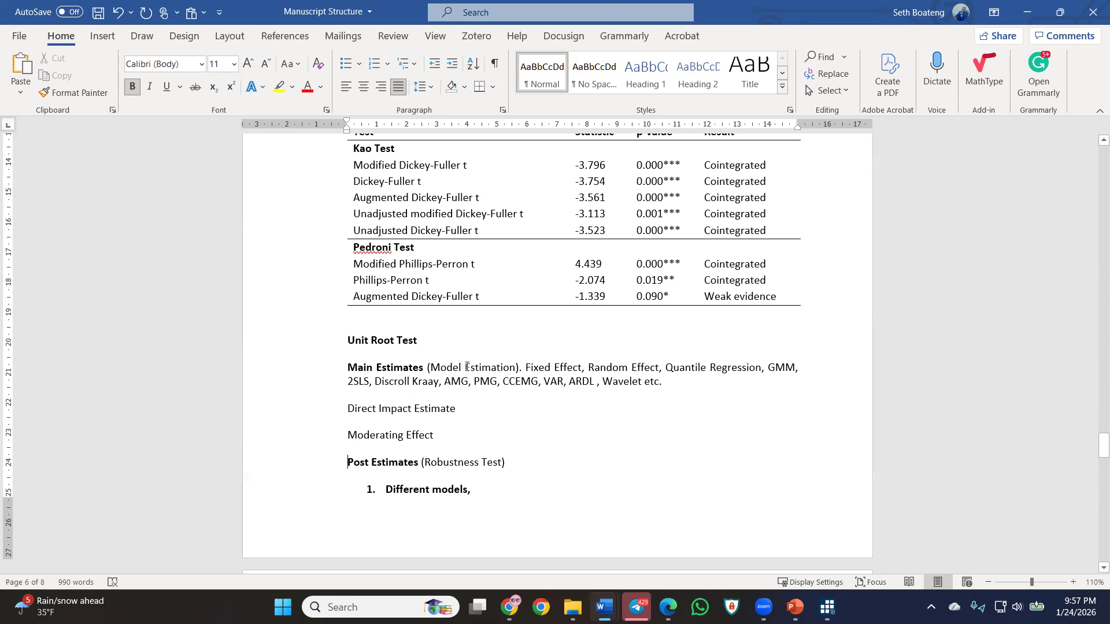
Switch to Chrome and start a new chat in Claude.
{"action": "scroll", "coordinate": [449, 399], "scroll_direction": "down", "scroll_amount": 1}
{"action": "scroll", "coordinate": [416, 294], "scroll_direction": "up", "scroll_amount": 6}
{"action": "scroll", "coordinate": [416, 294], "scroll_direction": "up", "scroll_amount": 15}
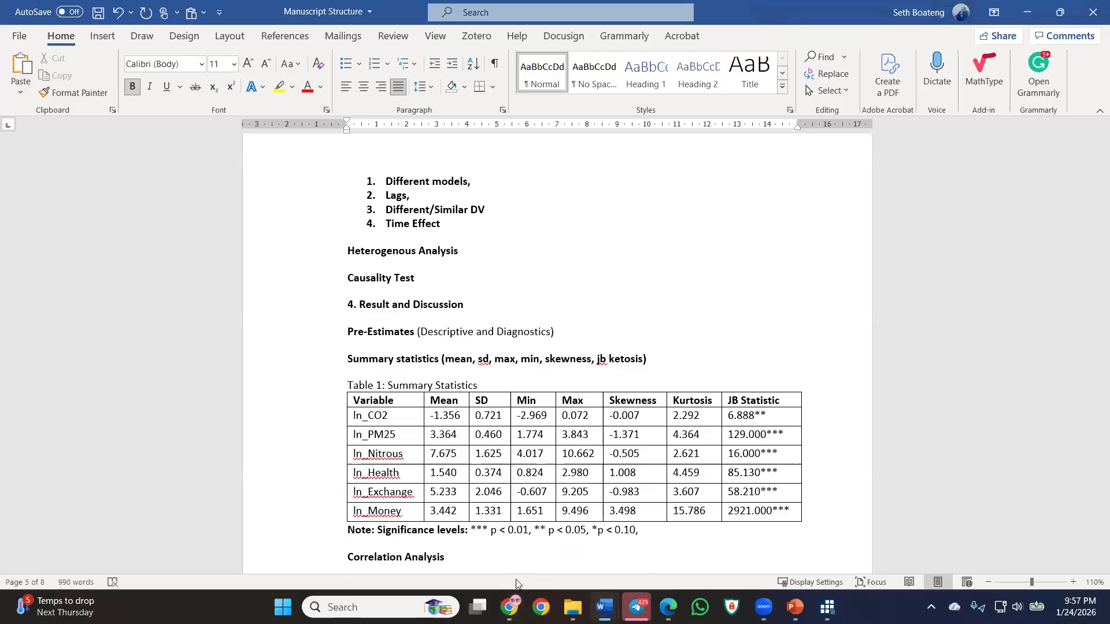
{"action": "left_click", "coordinate": [509, 607]}
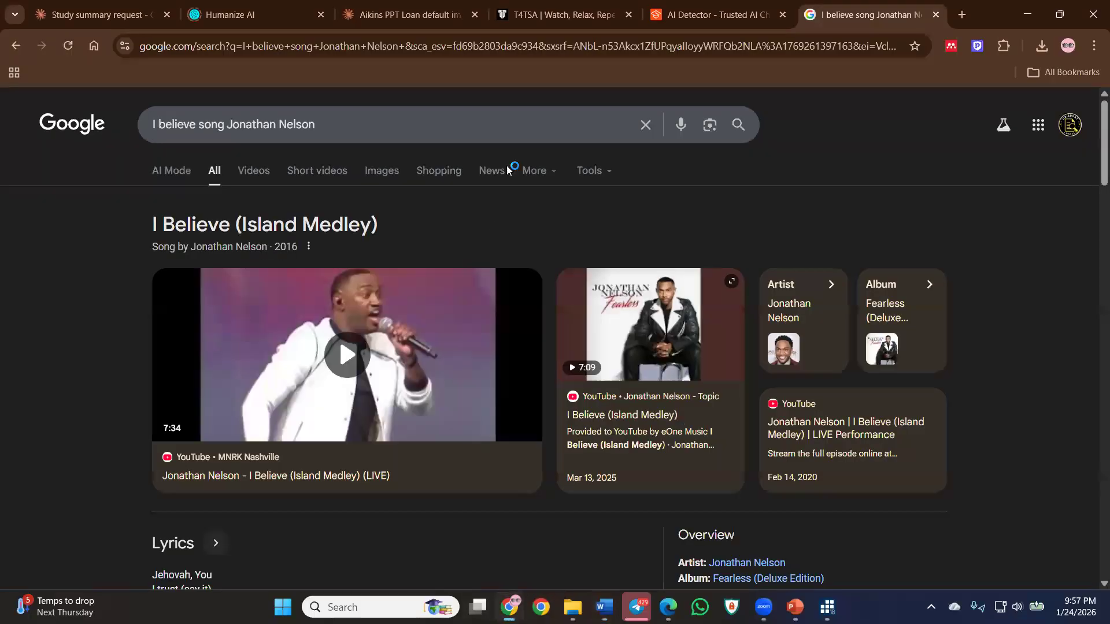
{"action": "left_click", "coordinate": [373, 14]}
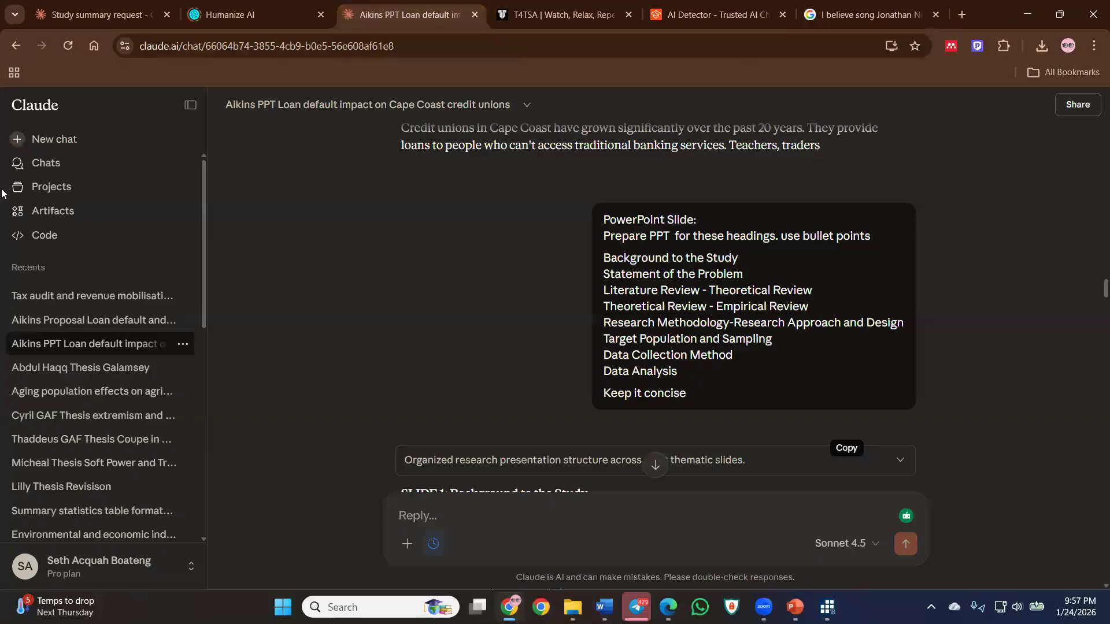
{"action": "left_click", "coordinate": [59, 143]}
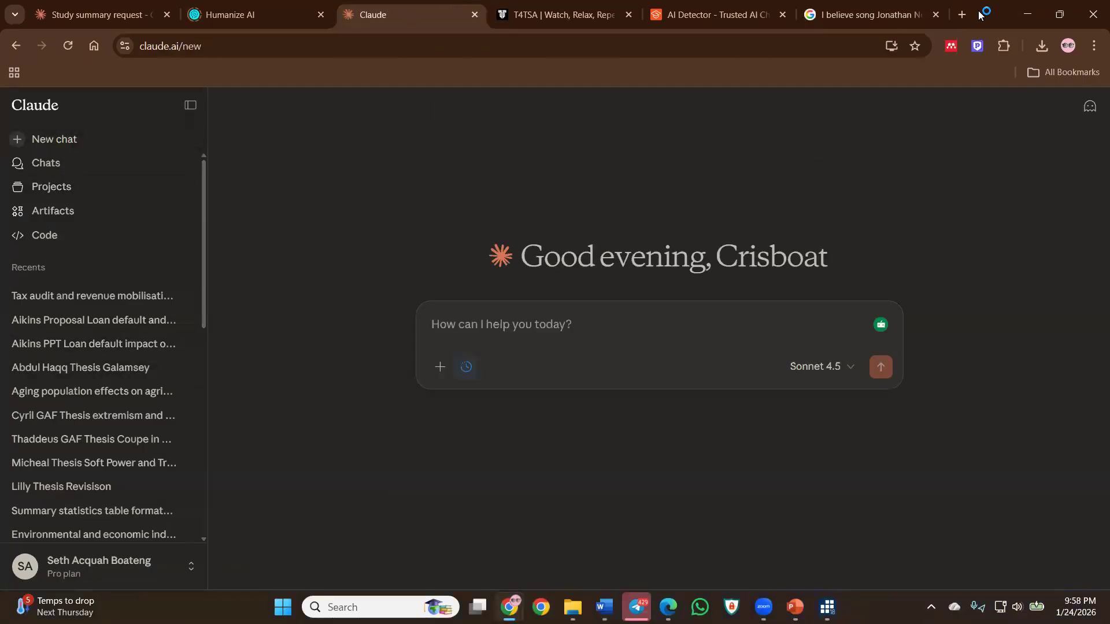
Return to the manuscript in Word and highlight the JB Statistic column of Table 1: Summary Statistics for examination.
{"action": "key", "text": "alt+Tab"}
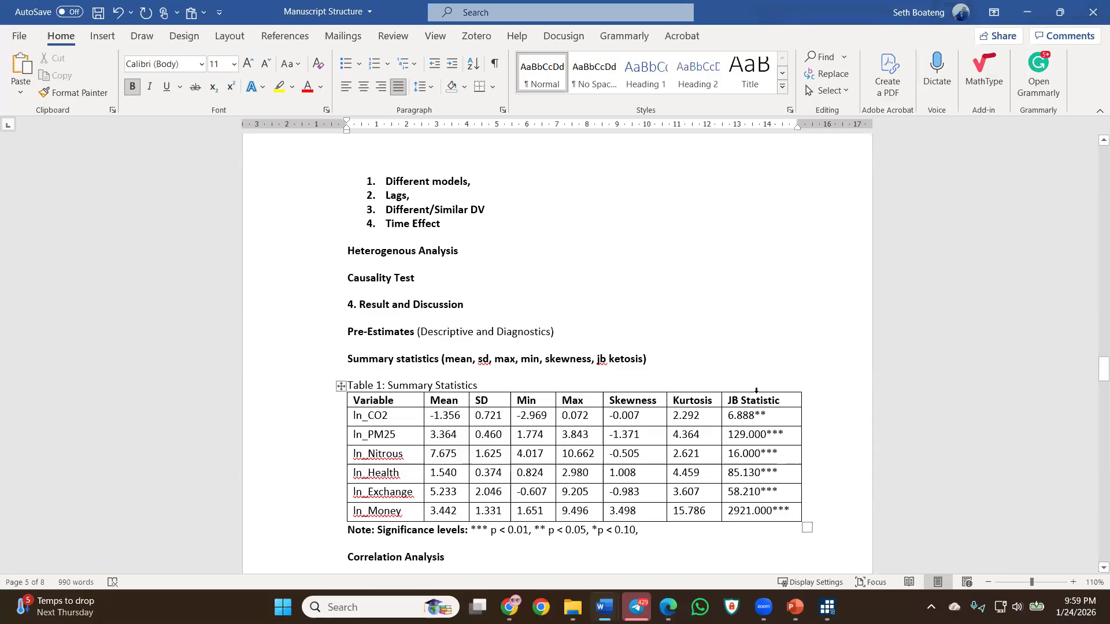
{"action": "left_click", "coordinate": [755, 395]}
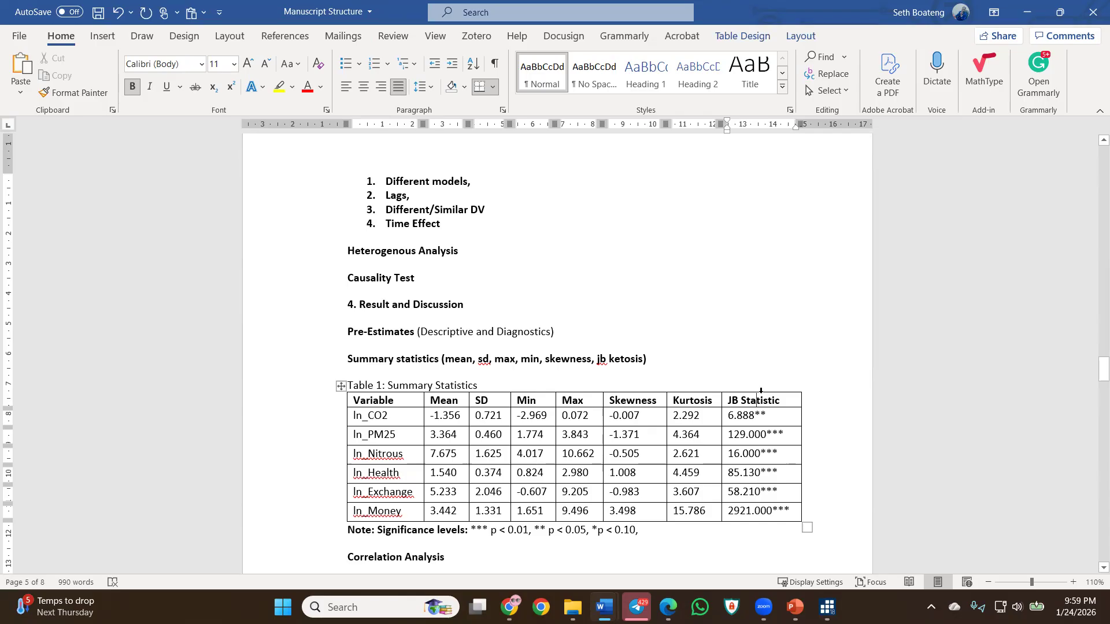
{"action": "left_click", "coordinate": [761, 391]}
{"action": "right_click", "coordinate": [759, 393]}
{"action": "key", "text": "Escape"}
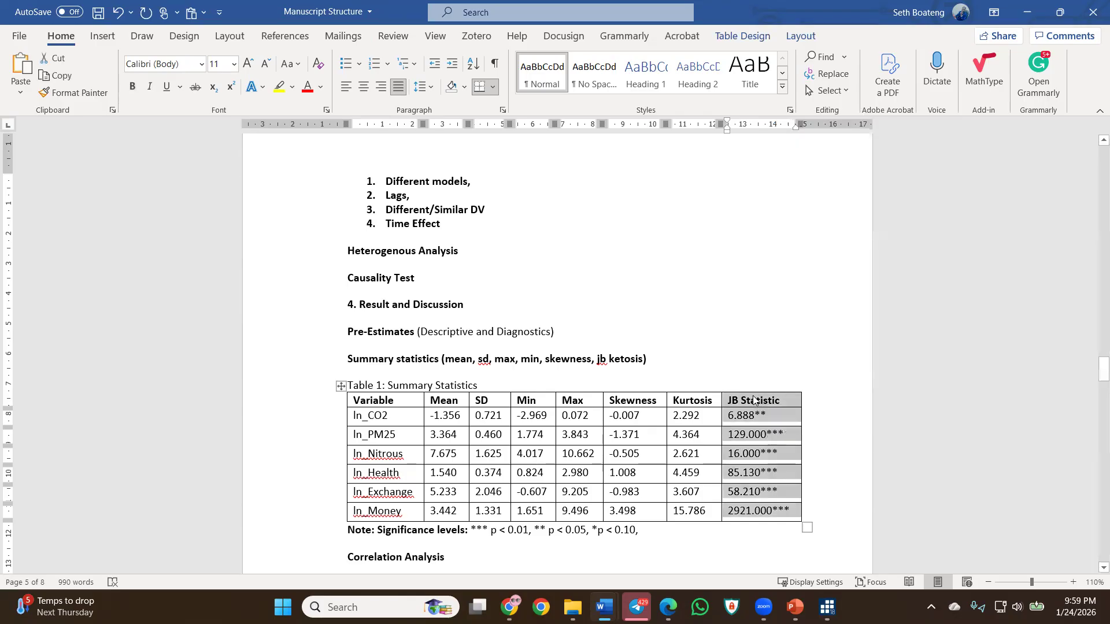
{"action": "left_click", "coordinate": [755, 397]}
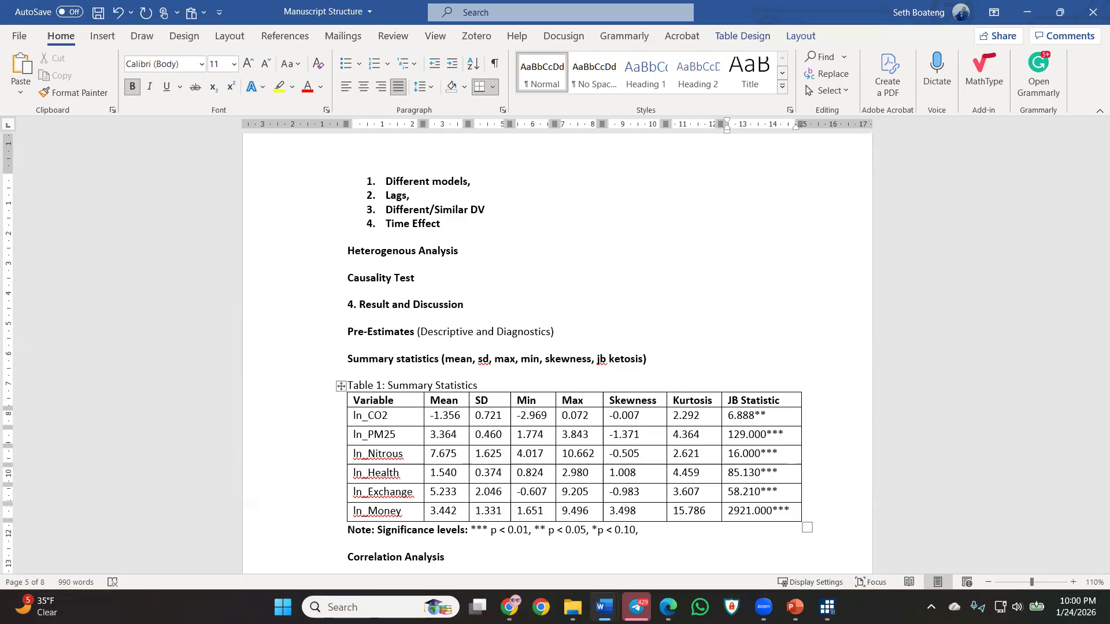
Switch to Stata and maximize its main window.
{"action": "key", "text": "alt+Tab"}
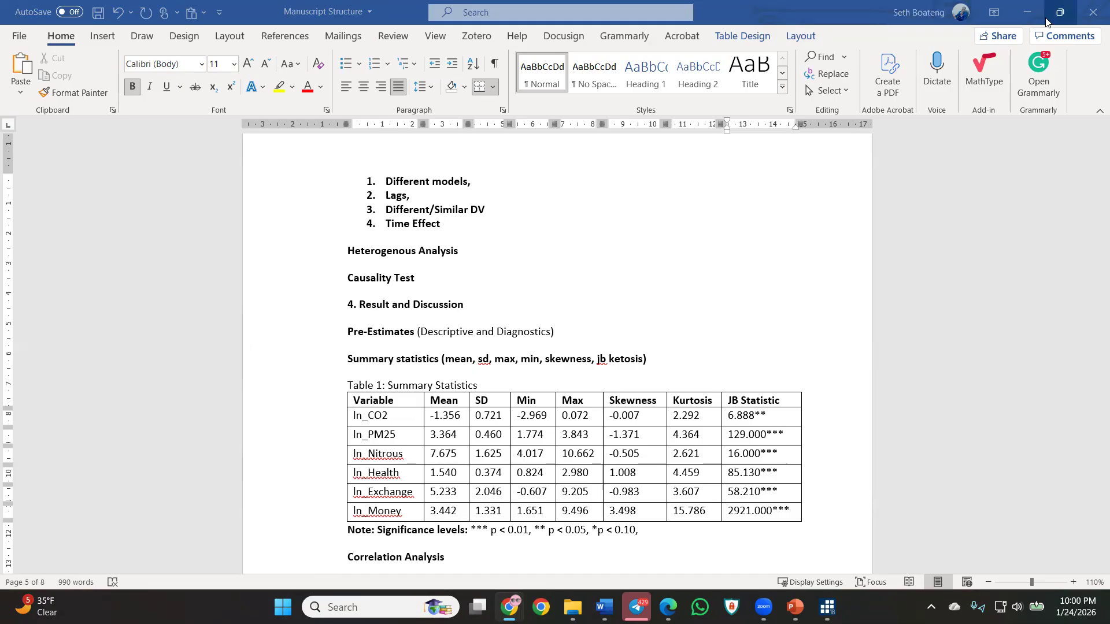
{"action": "left_click", "coordinate": [1059, 12]}
{"action": "left_click", "coordinate": [410, 34]}
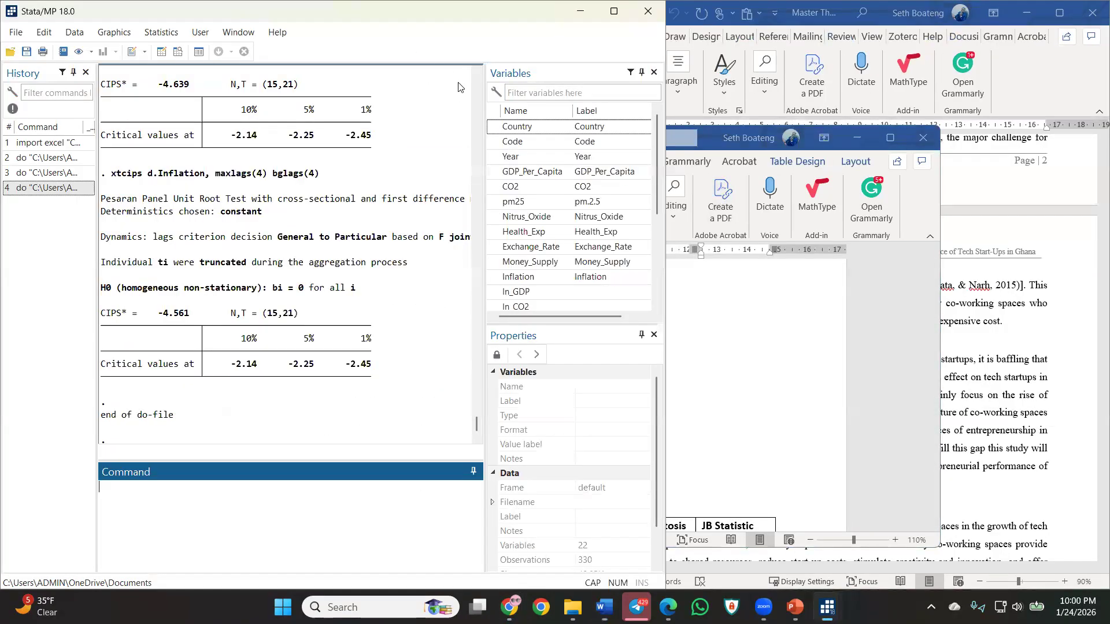
{"action": "left_click", "coordinate": [615, 12]}
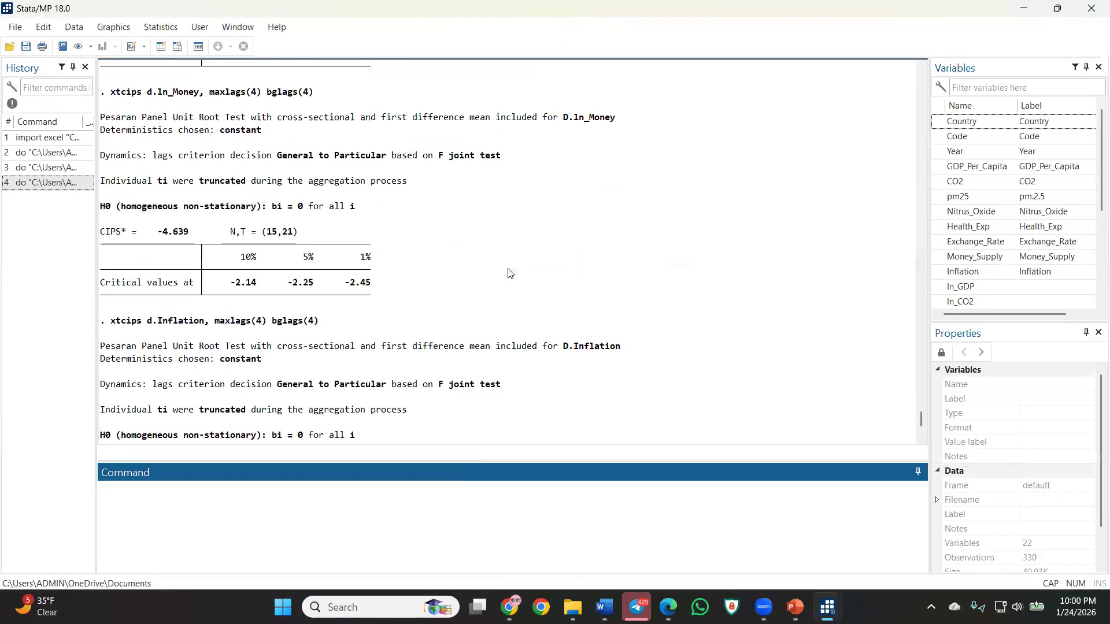
Run only the do-file's ln_GDP regression with interaction terms and highlight the ln_CO2_Health, ln_PM25_Health and ln_Nitrous_Health rows in its output.
{"action": "mouse_move", "coordinate": [826, 607]}
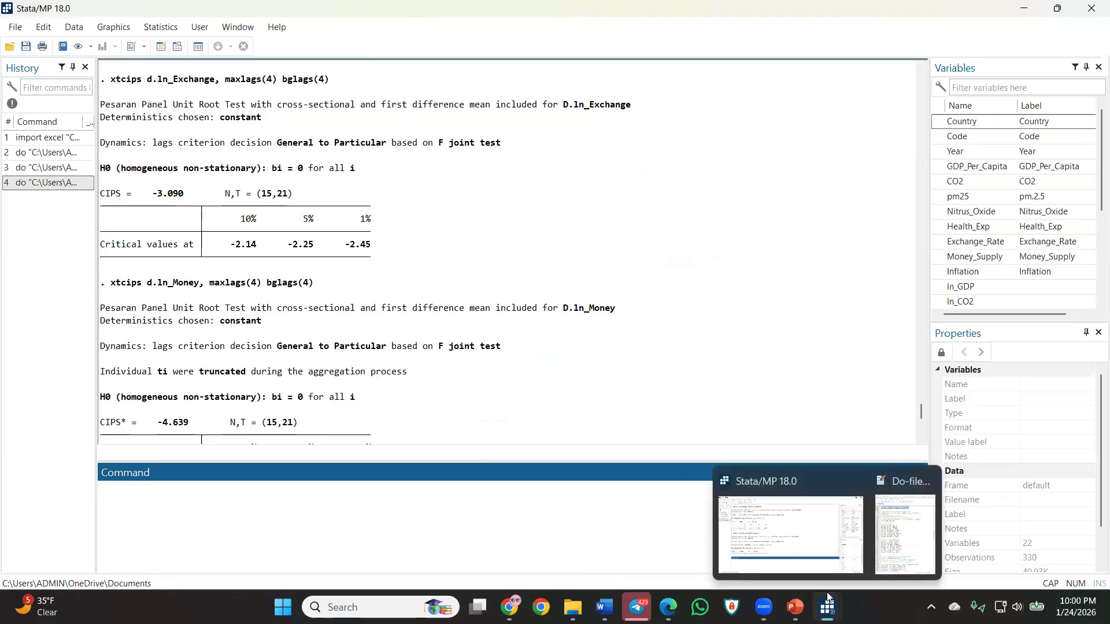
{"action": "left_click", "coordinate": [905, 552]}
{"action": "scroll", "coordinate": [830, 393], "scroll_direction": "up", "scroll_amount": 15}
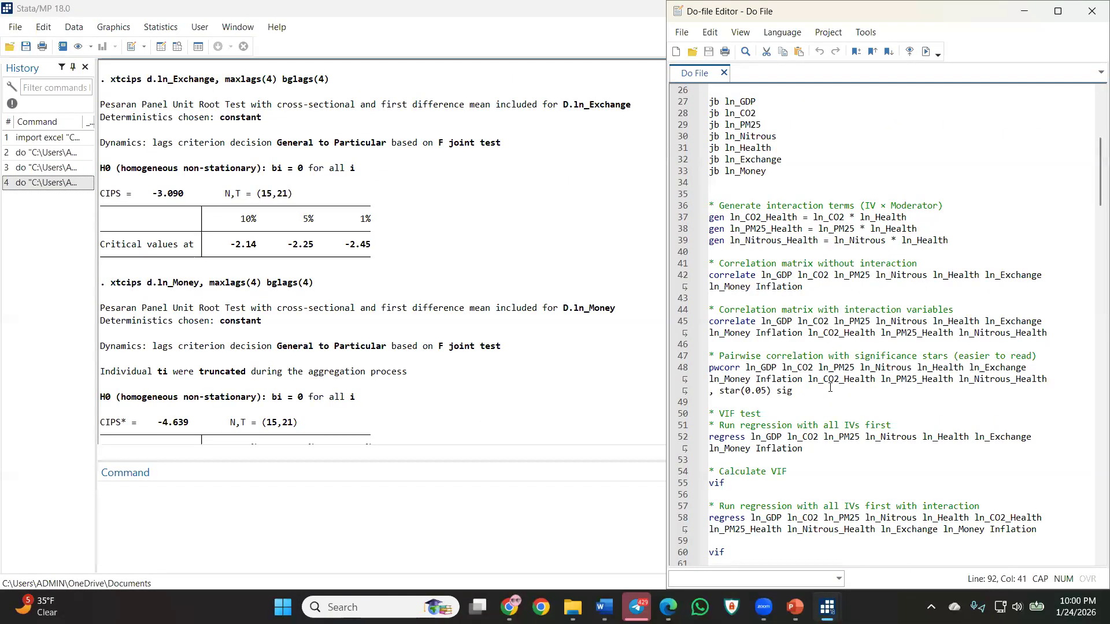
{"action": "scroll", "coordinate": [830, 387], "scroll_direction": "up", "scroll_amount": 7}
{"action": "scroll", "coordinate": [798, 376], "scroll_direction": "down", "scroll_amount": 8}
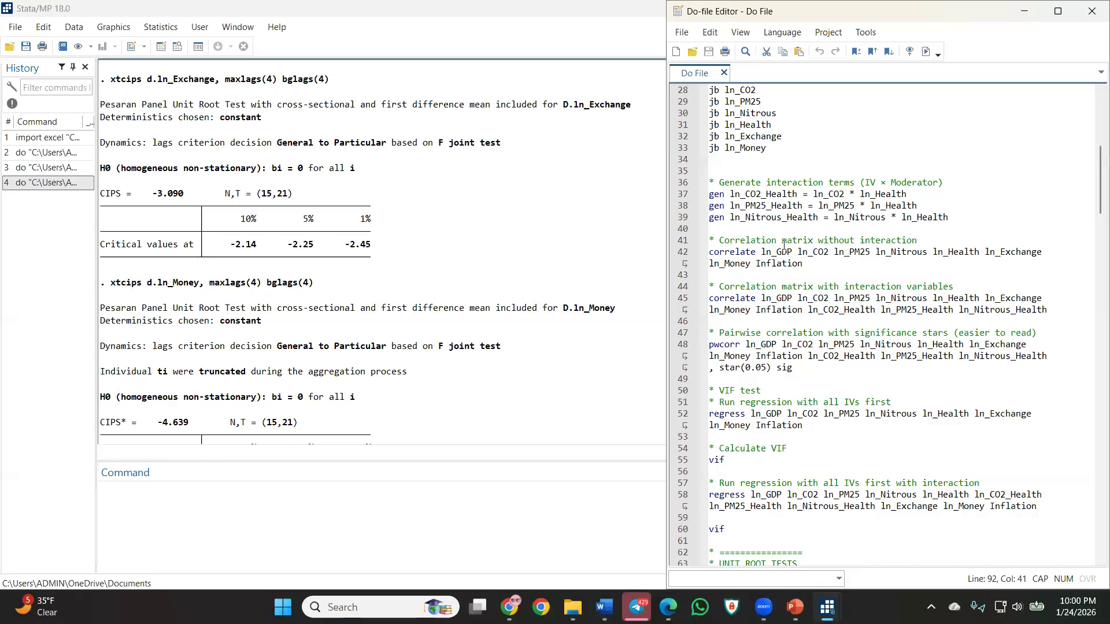
{"action": "scroll", "coordinate": [772, 368], "scroll_direction": "down", "scroll_amount": 3}
{"action": "left_click", "coordinate": [682, 393]}
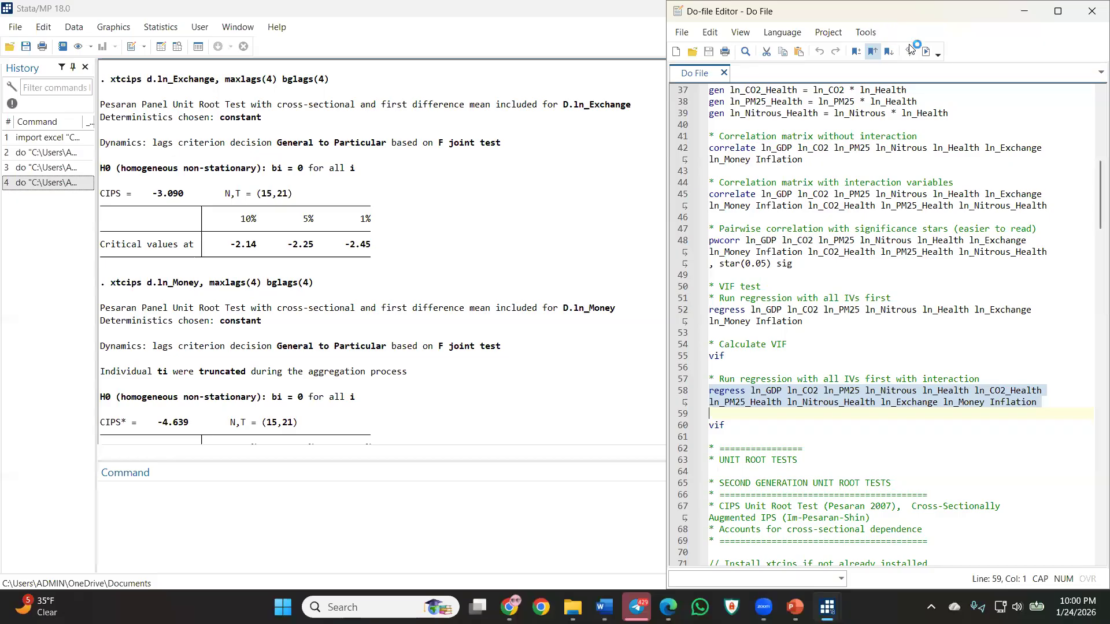
{"action": "left_click", "coordinate": [925, 52]}
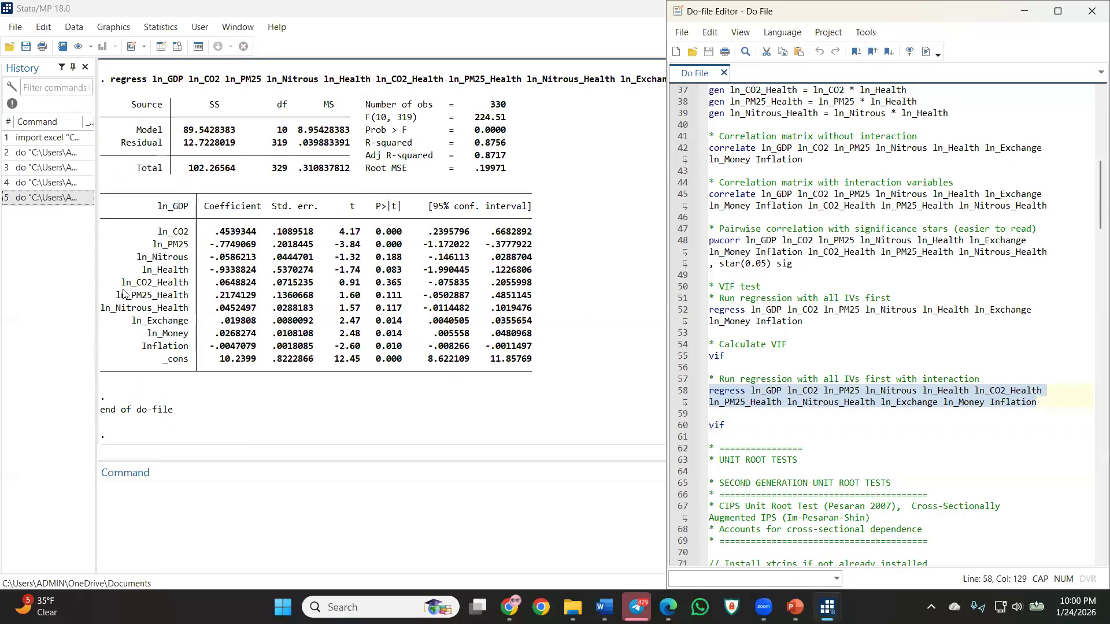
{"action": "left_click", "coordinate": [128, 292]}
{"action": "left_click_drag", "start_coordinate": [128, 291], "coordinate": [575, 317]}
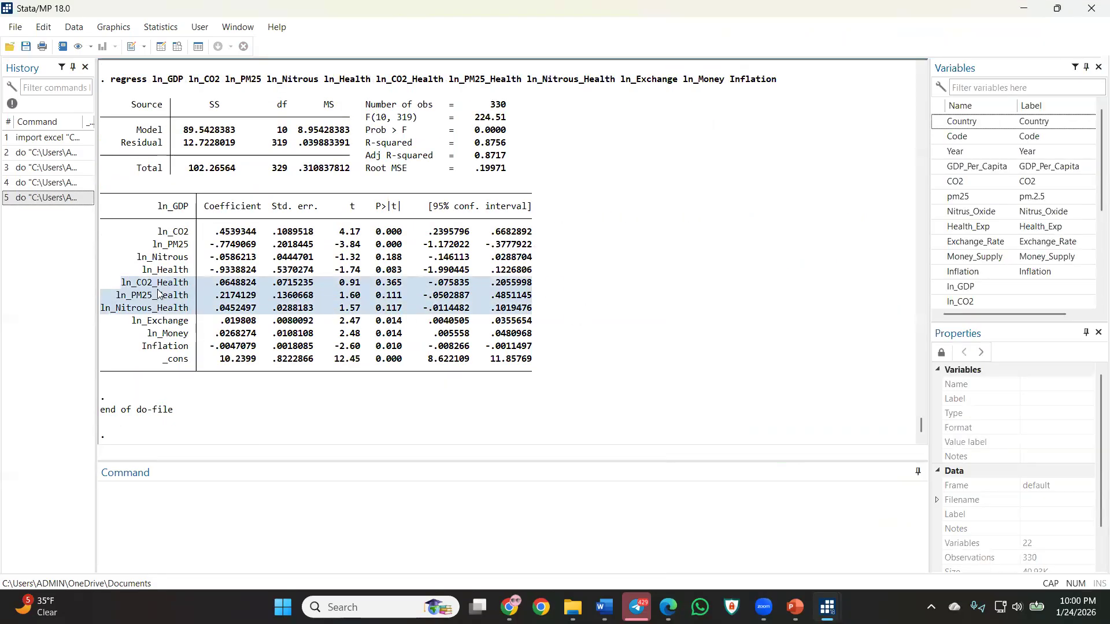
Run only the do-file's vif command that follows the regression with interaction terms.
{"action": "mouse_move", "coordinate": [828, 607]}
{"action": "left_click", "coordinate": [879, 569]}
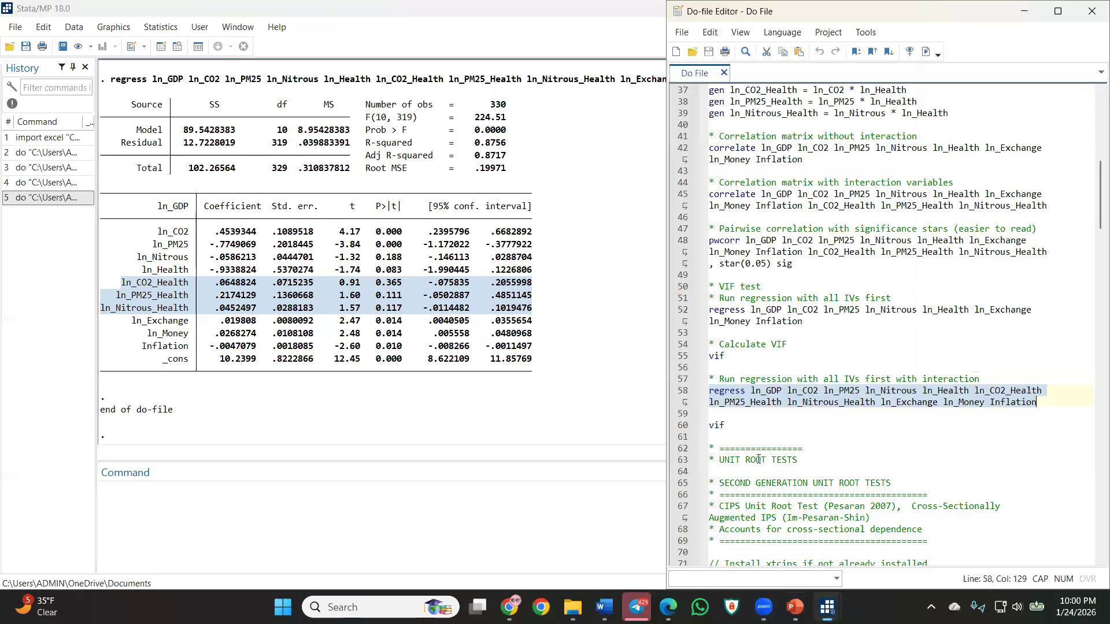
{"action": "left_click", "coordinate": [680, 429]}
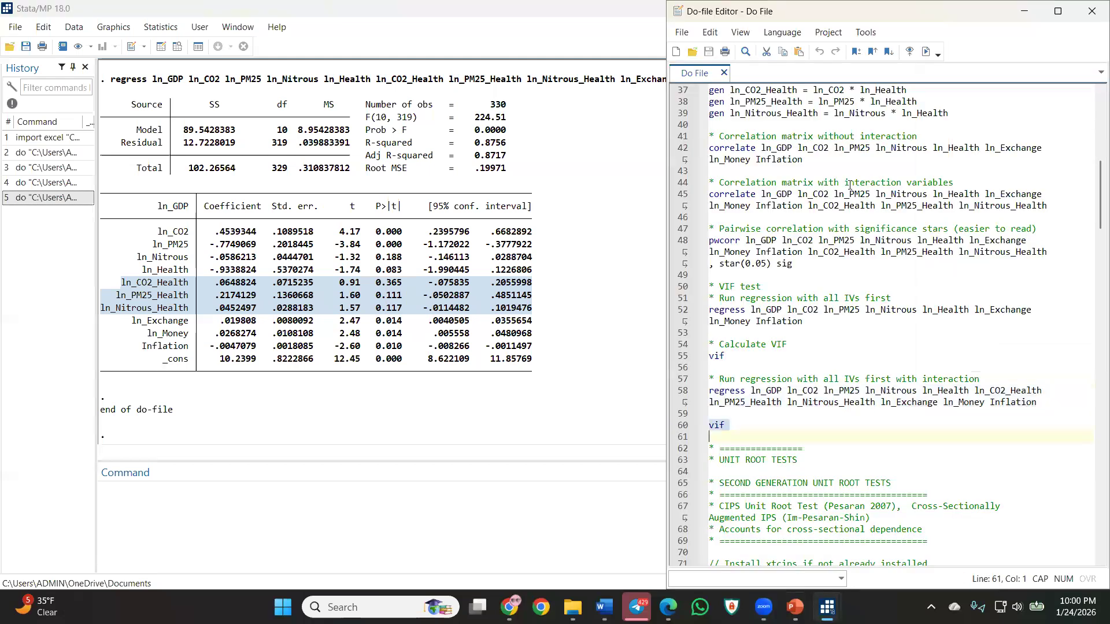
{"action": "left_click", "coordinate": [925, 51]}
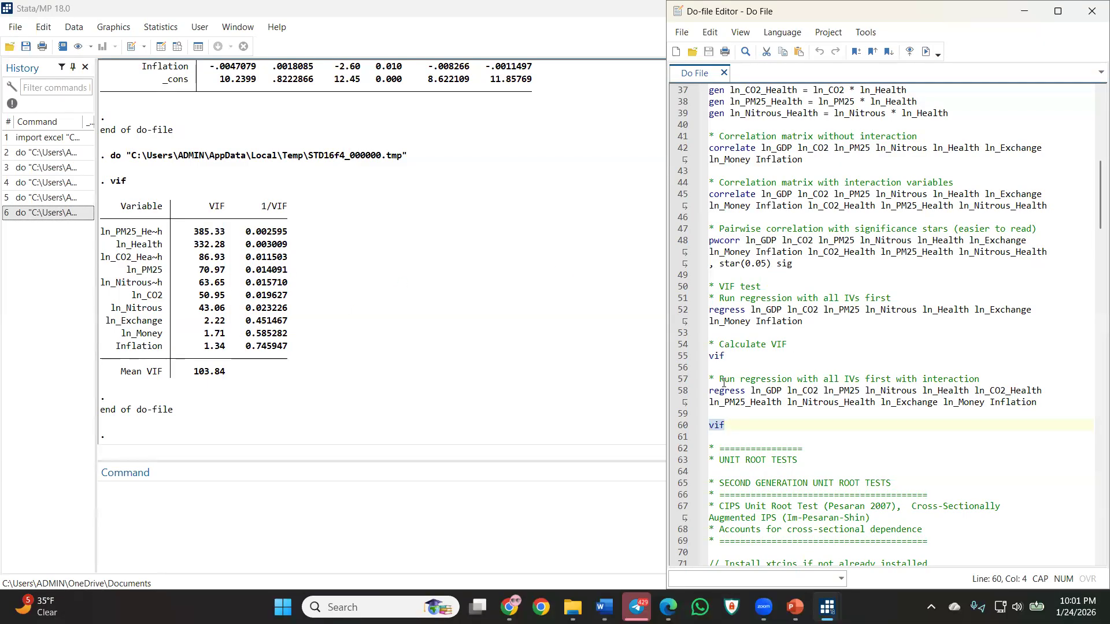
Run the do-file's ln_GDP regression without interaction terms, followed by its vif command.
{"action": "left_click", "coordinate": [678, 313]}
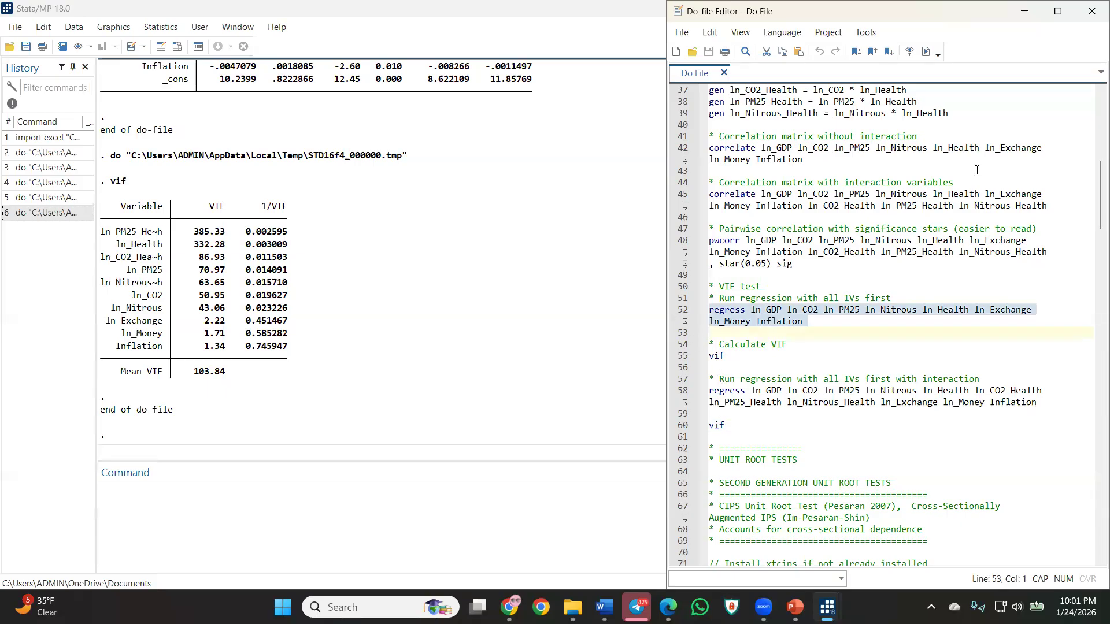
{"action": "left_click", "coordinate": [923, 54]}
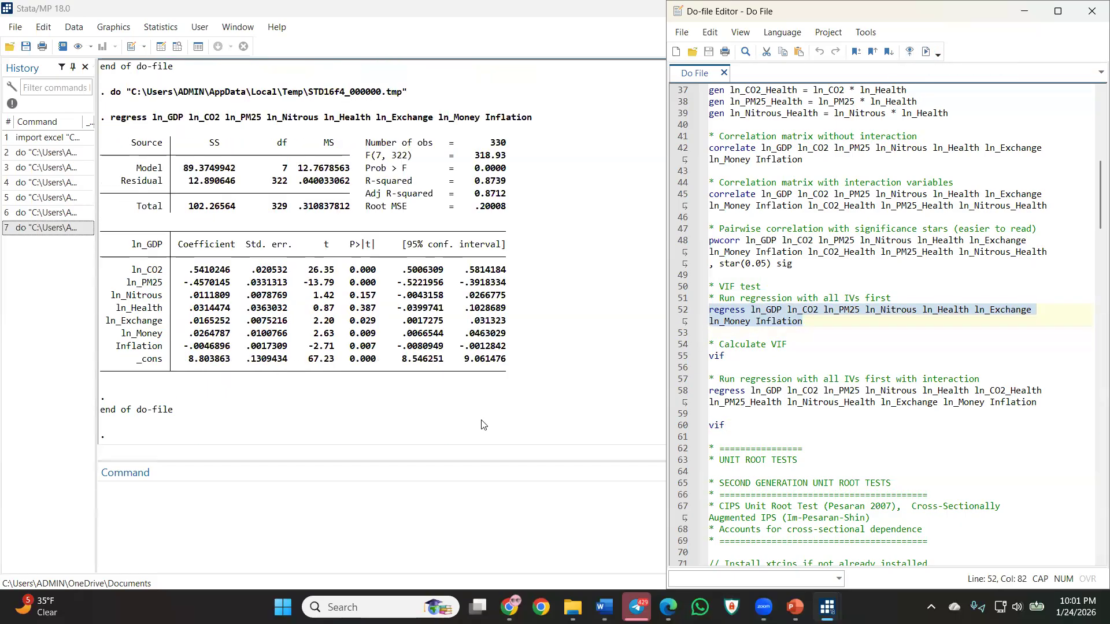
{"action": "left_click", "coordinate": [678, 356]}
{"action": "left_click", "coordinate": [925, 52]}
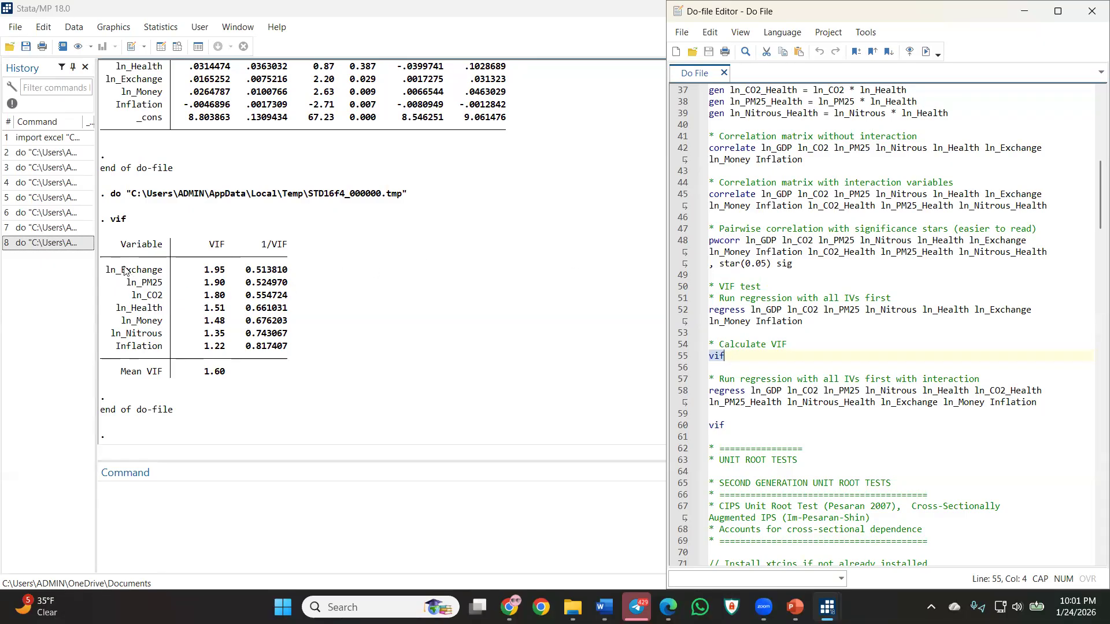
Compare the VIF tables with and without interactions, highlighting the ln_PM25_Health, ln_Health and ln_CO2_Health rows.
{"action": "left_click_drag", "start_coordinate": [117, 243], "coordinate": [163, 271]}
{"action": "scroll", "coordinate": [319, 229], "scroll_direction": "up", "scroll_amount": 4}
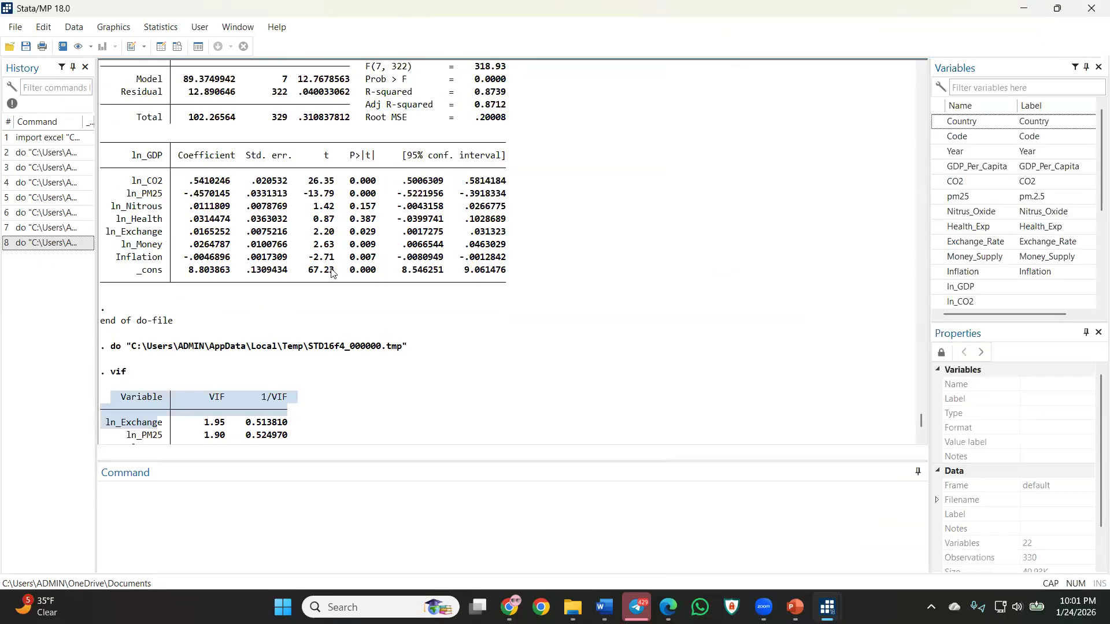
{"action": "scroll", "coordinate": [318, 229], "scroll_direction": "down", "scroll_amount": 15}
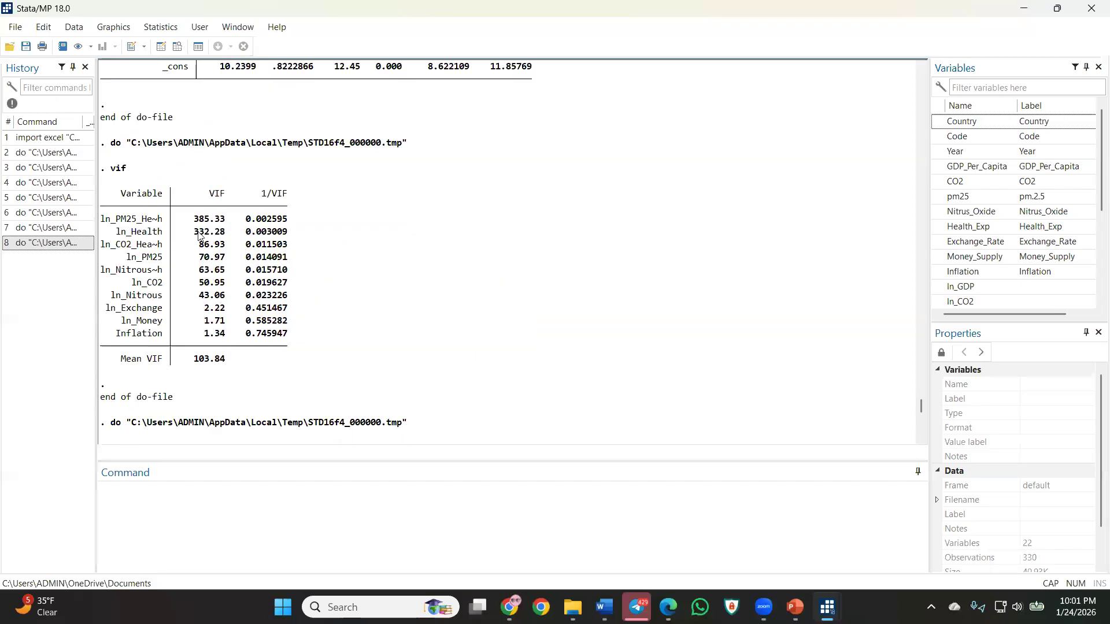
{"action": "left_click_drag", "start_coordinate": [179, 219], "coordinate": [285, 247]}
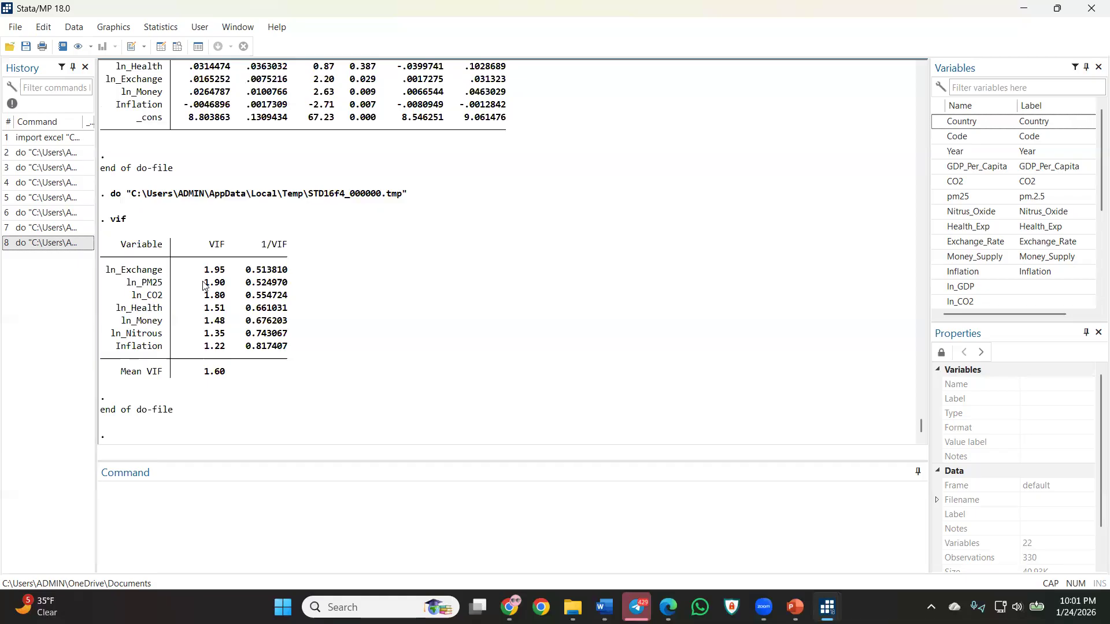
{"action": "scroll", "coordinate": [247, 296], "scroll_direction": "up", "scroll_amount": 15}
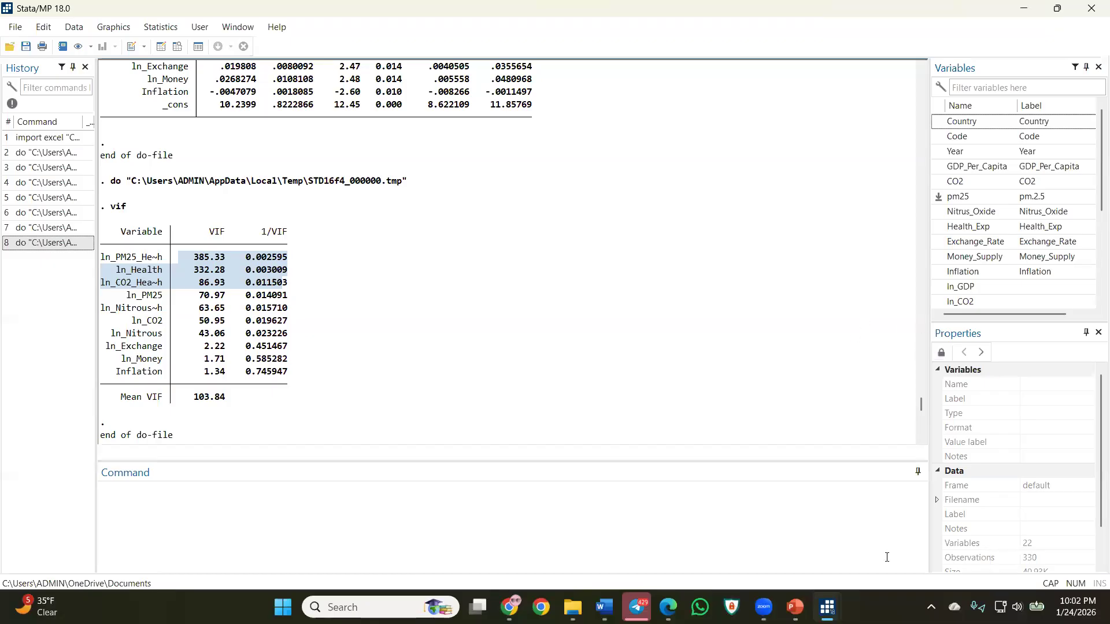
Locate the Westerlund cointegration test in the do-file and examine the variables listed in its xtwest command.
{"action": "mouse_move", "coordinate": [824, 604]}
{"action": "left_click", "coordinate": [906, 571]}
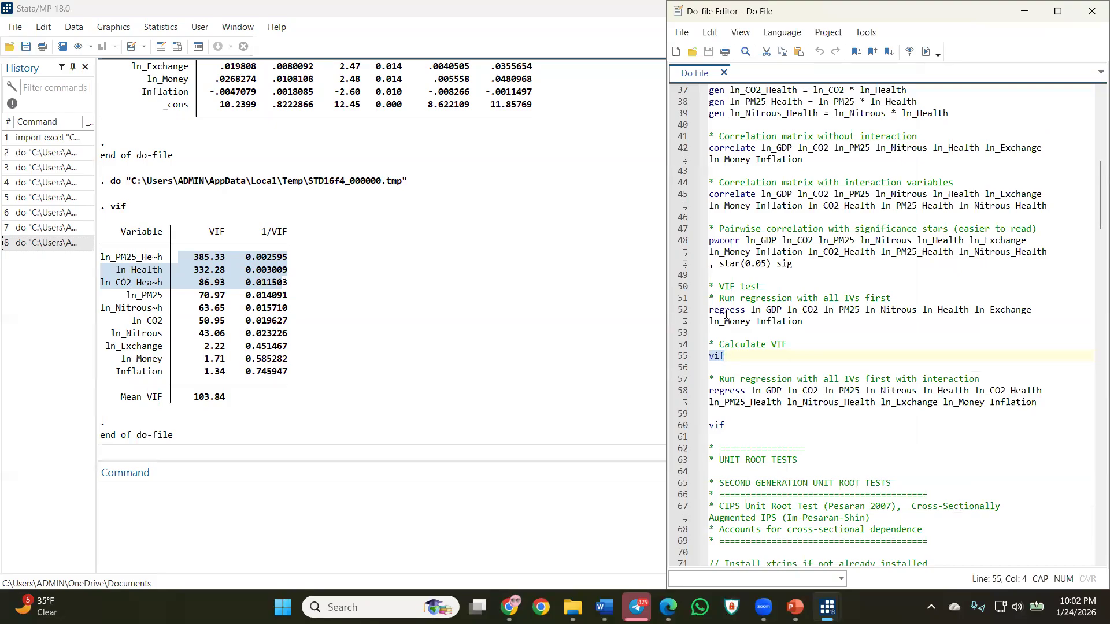
{"action": "scroll", "coordinate": [727, 315], "scroll_direction": "down", "scroll_amount": 1}
{"action": "scroll", "coordinate": [730, 314], "scroll_direction": "up", "scroll_amount": 4}
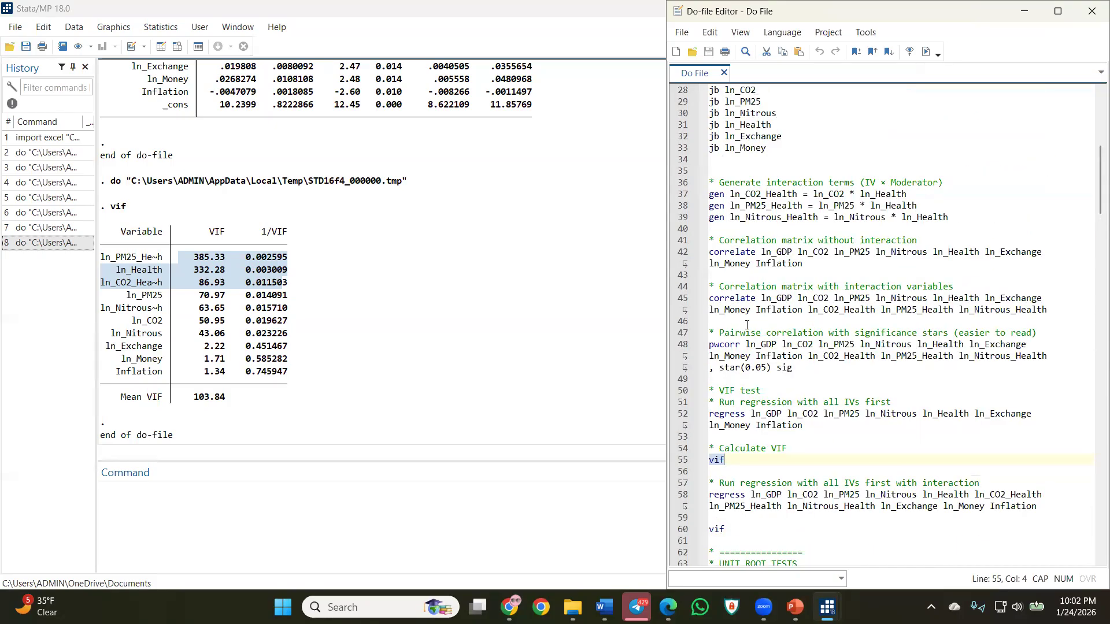
{"action": "scroll", "coordinate": [761, 325], "scroll_direction": "down", "scroll_amount": 4}
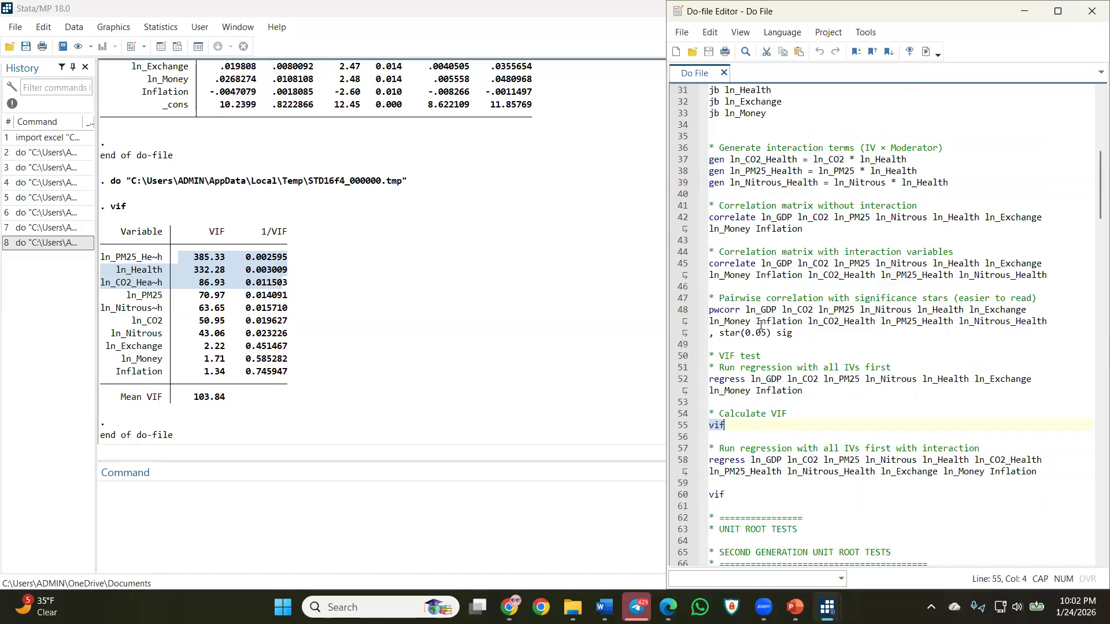
{"action": "scroll", "coordinate": [760, 328], "scroll_direction": "down", "scroll_amount": 20}
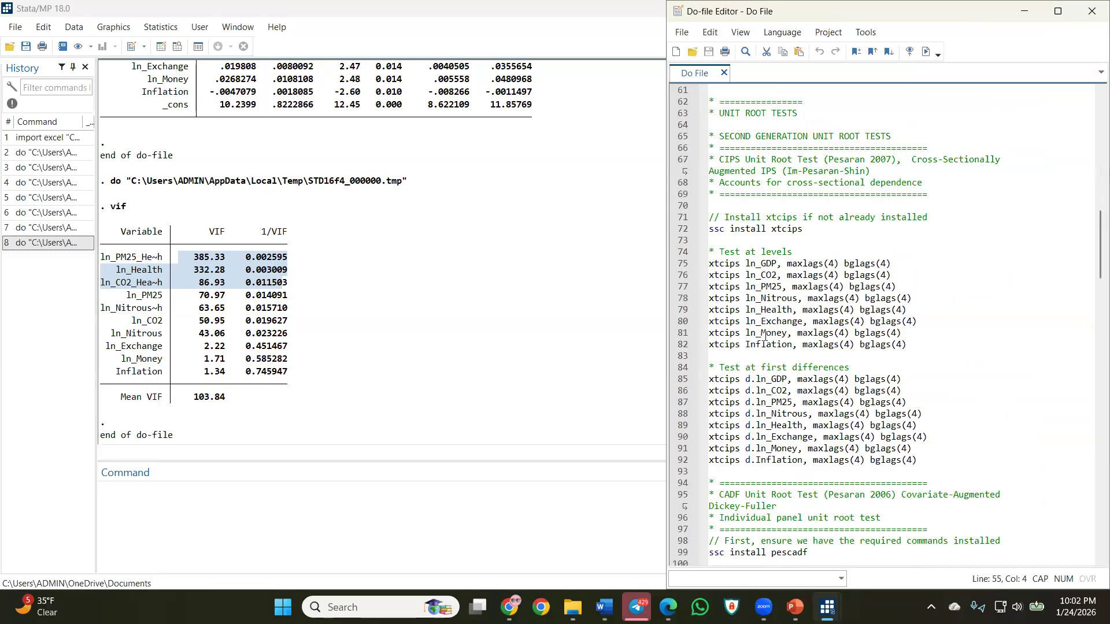
{"action": "scroll", "coordinate": [766, 341], "scroll_direction": "down", "scroll_amount": 14}
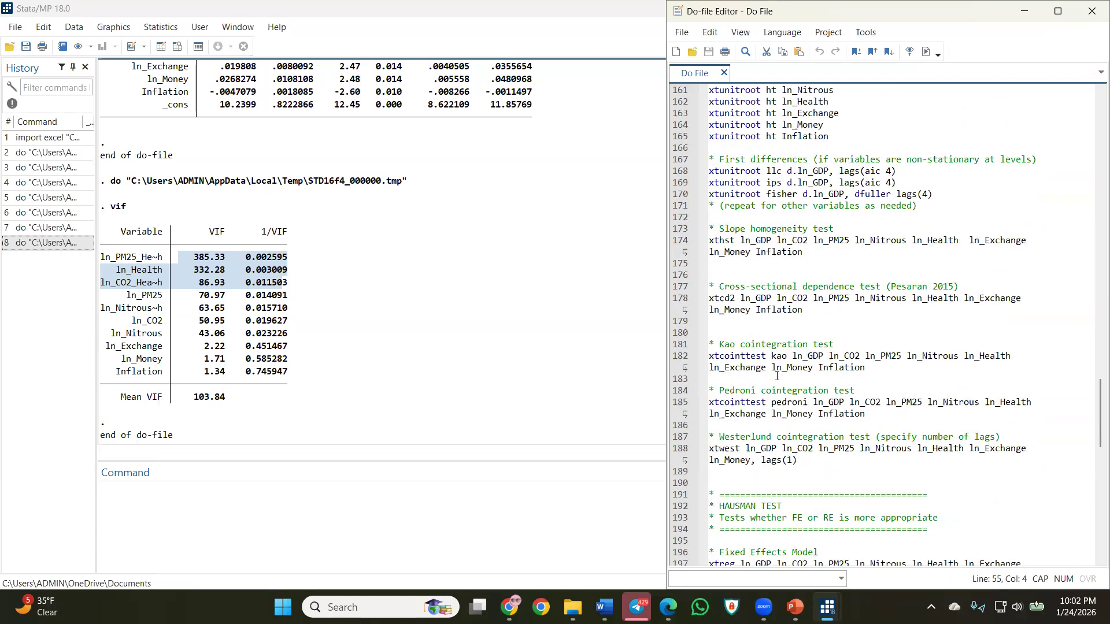
{"action": "left_click", "coordinate": [746, 448]}
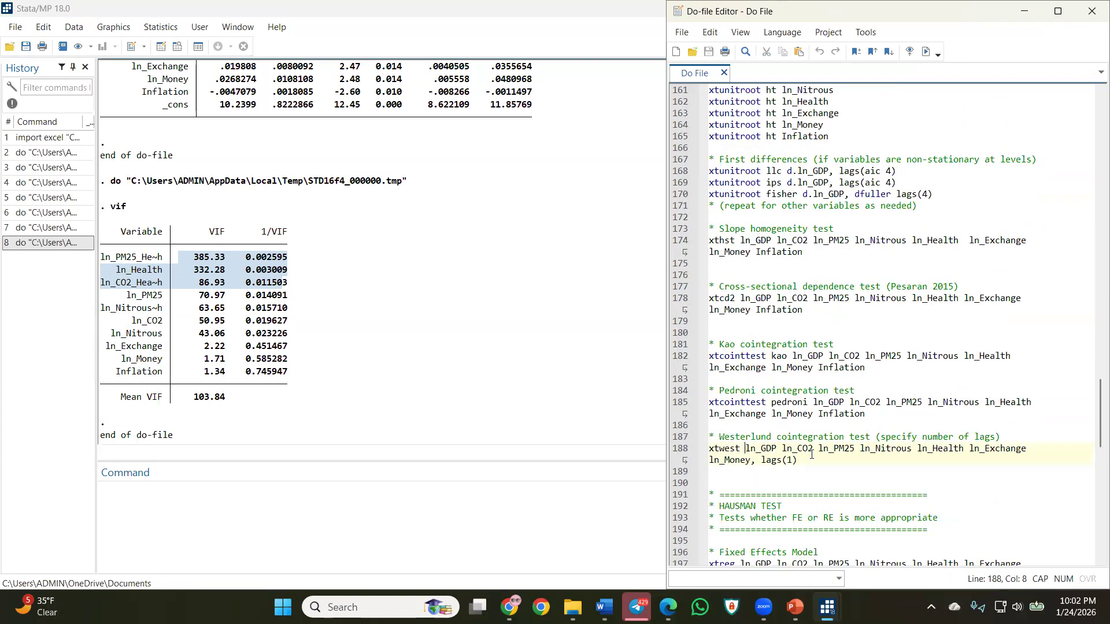
{"action": "key", "text": "shift+End"}
{"action": "left_click_drag", "start_coordinate": [815, 453], "coordinate": [756, 463]}
{"action": "left_click", "coordinate": [756, 462]}
{"action": "left_click_drag", "start_coordinate": [745, 449], "coordinate": [774, 452]}
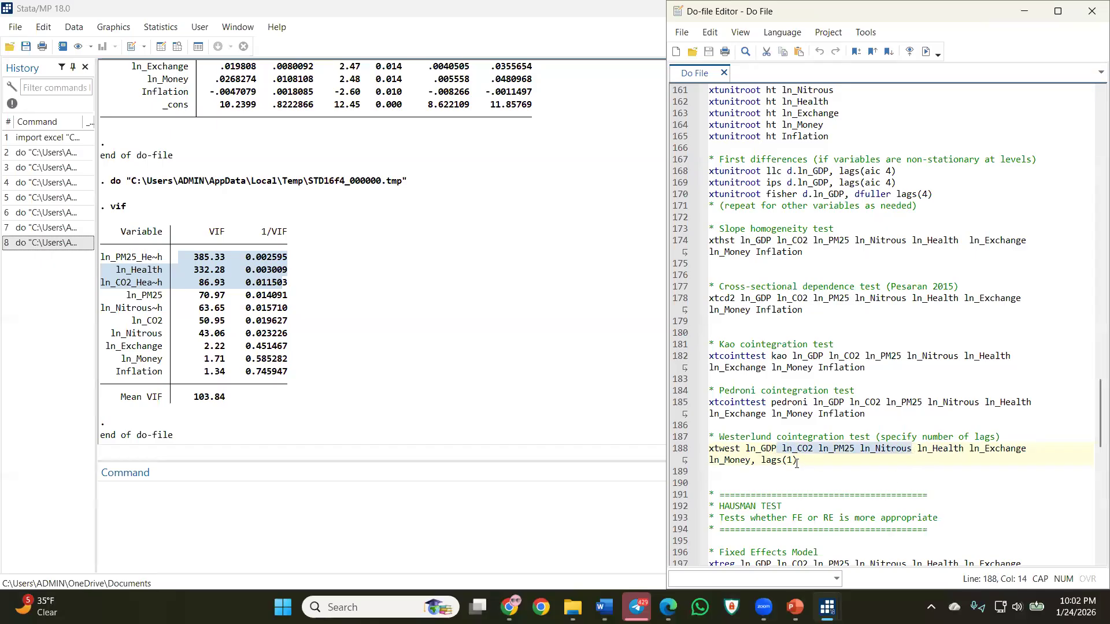
{"action": "left_click", "coordinate": [756, 462]}
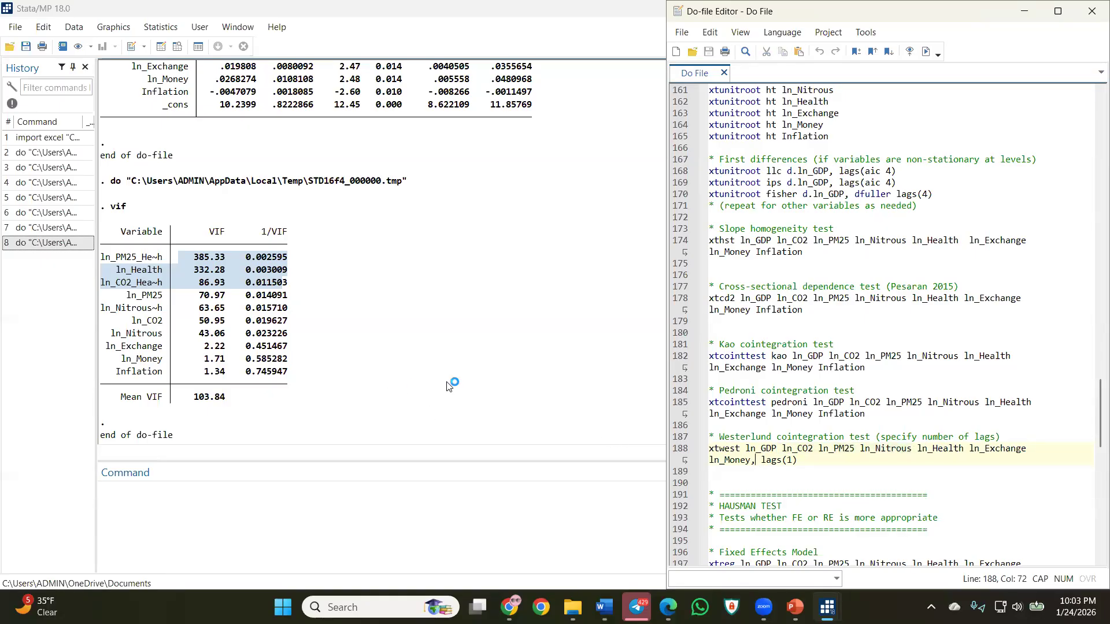
Run only the Westerlund xtwest command with lags(1) and highlight the Benin to Senegal rows in its output.
{"action": "left_click", "coordinate": [677, 454]}
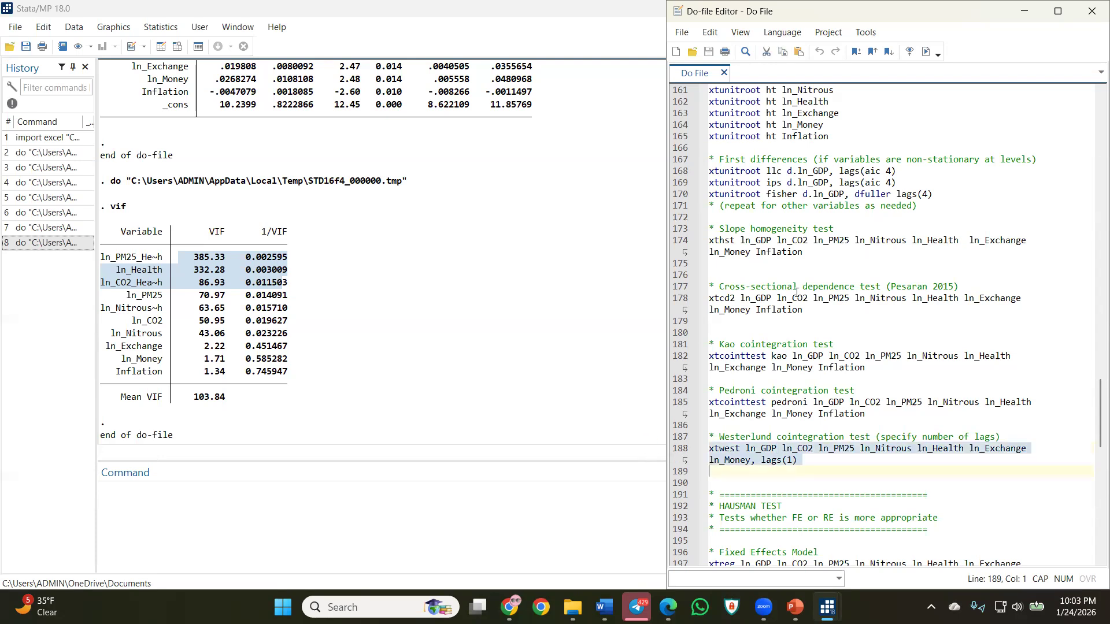
{"action": "left_click", "coordinate": [926, 52]}
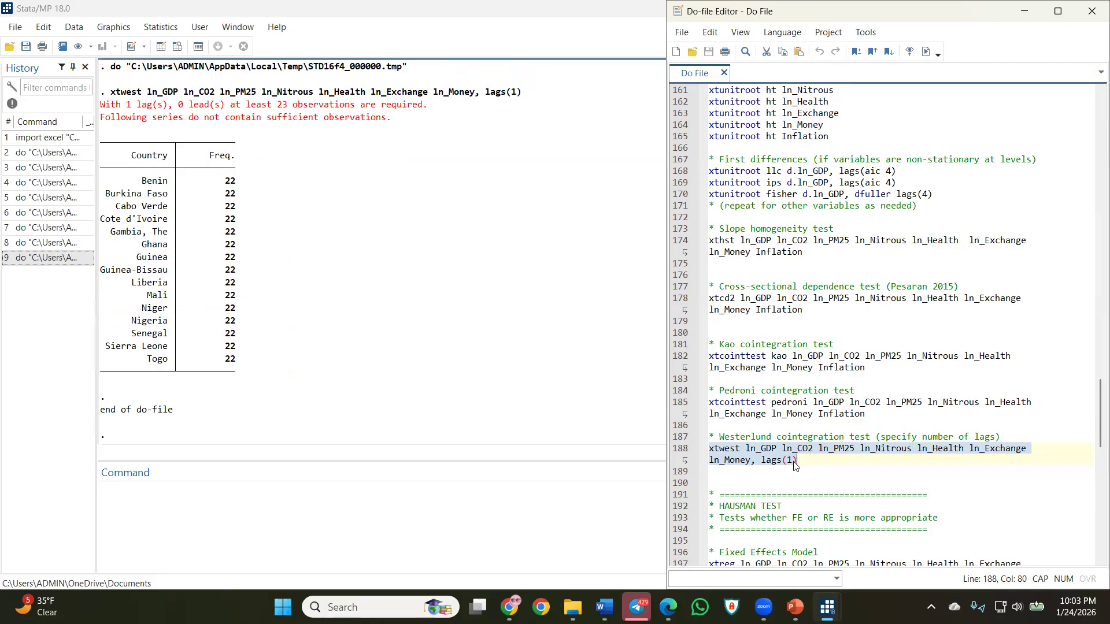
{"action": "left_click_drag", "start_coordinate": [251, 176], "coordinate": [244, 338]}
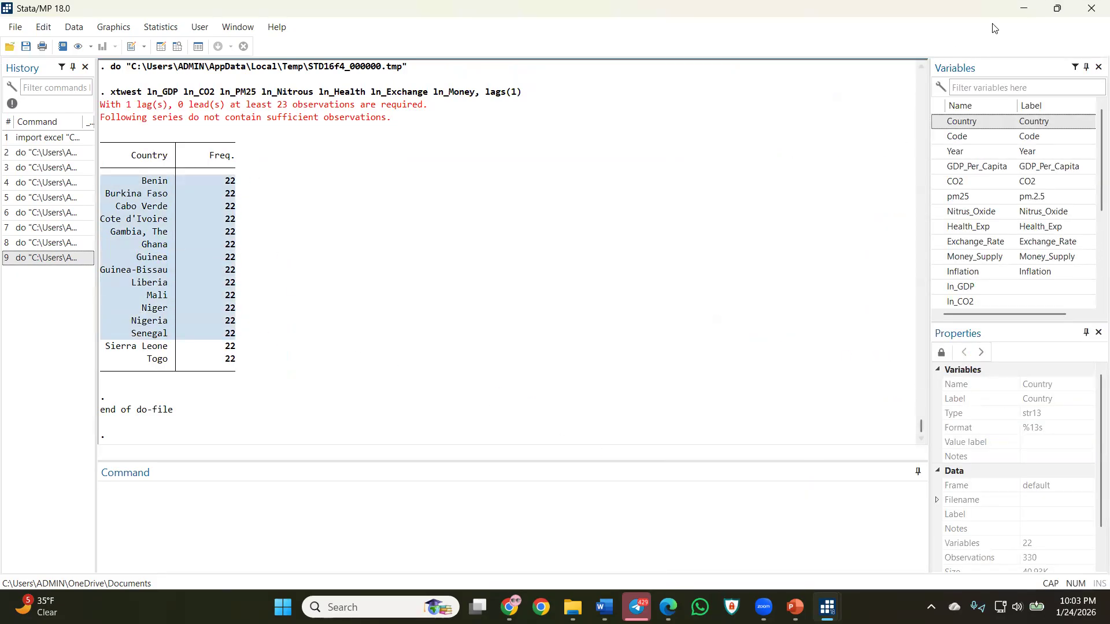
Change the lag setting of the do-file's xtwest command to lags(0) and run that command again.
{"action": "mouse_move", "coordinate": [827, 607]}
{"action": "left_click", "coordinate": [798, 489]}
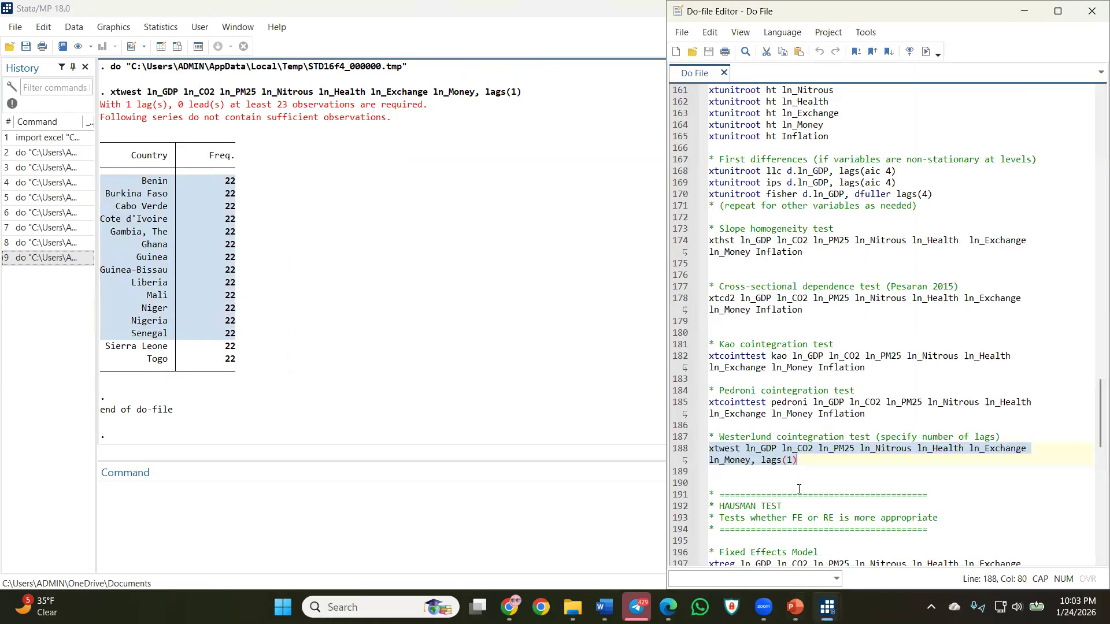
{"action": "left_click", "coordinate": [791, 465]}
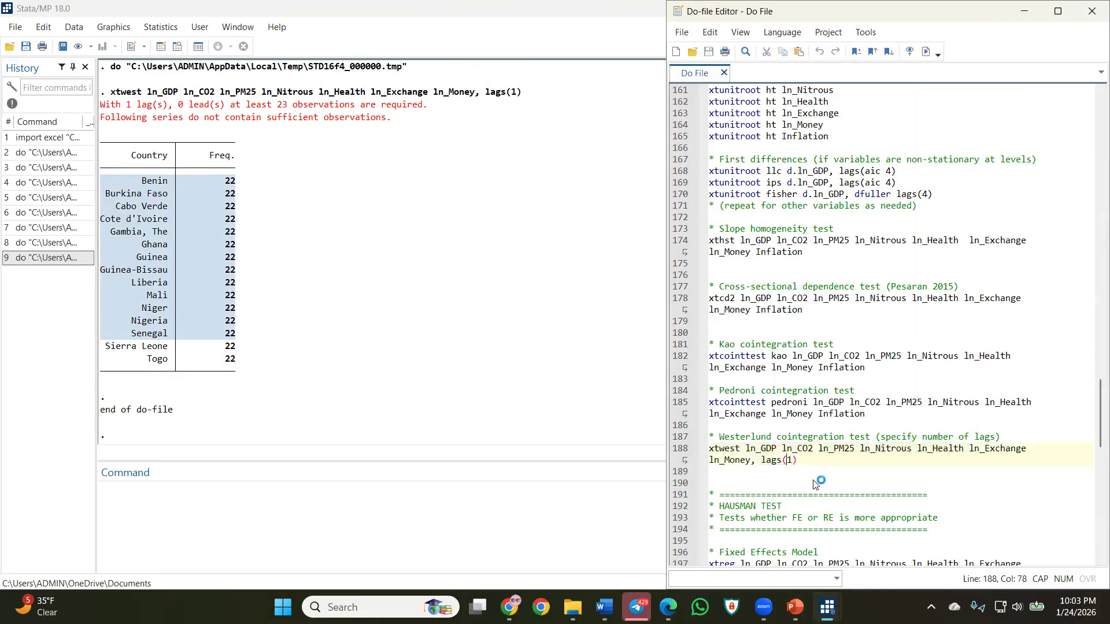
{"action": "key", "text": "BackSpace"}
{"action": "type", "text": "0"}
{"action": "left_click", "coordinate": [677, 450]}
{"action": "left_click", "coordinate": [928, 53]}
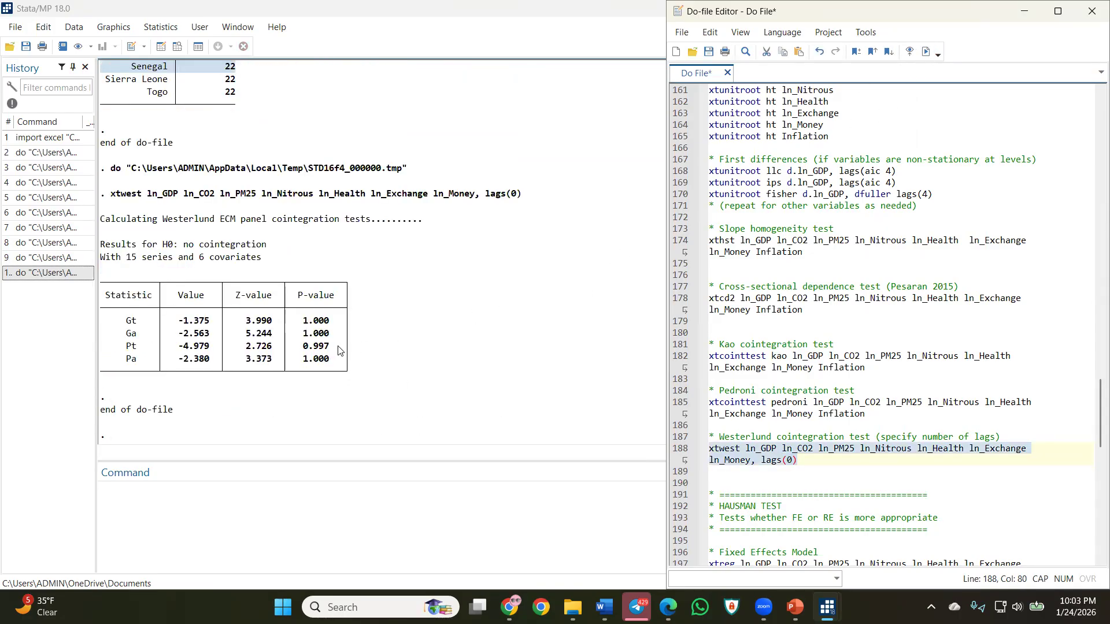
Copy Inflation from the Pedroni test into the xtwest command after ln_Money and run the extended command.
{"action": "left_click", "coordinate": [830, 417]}
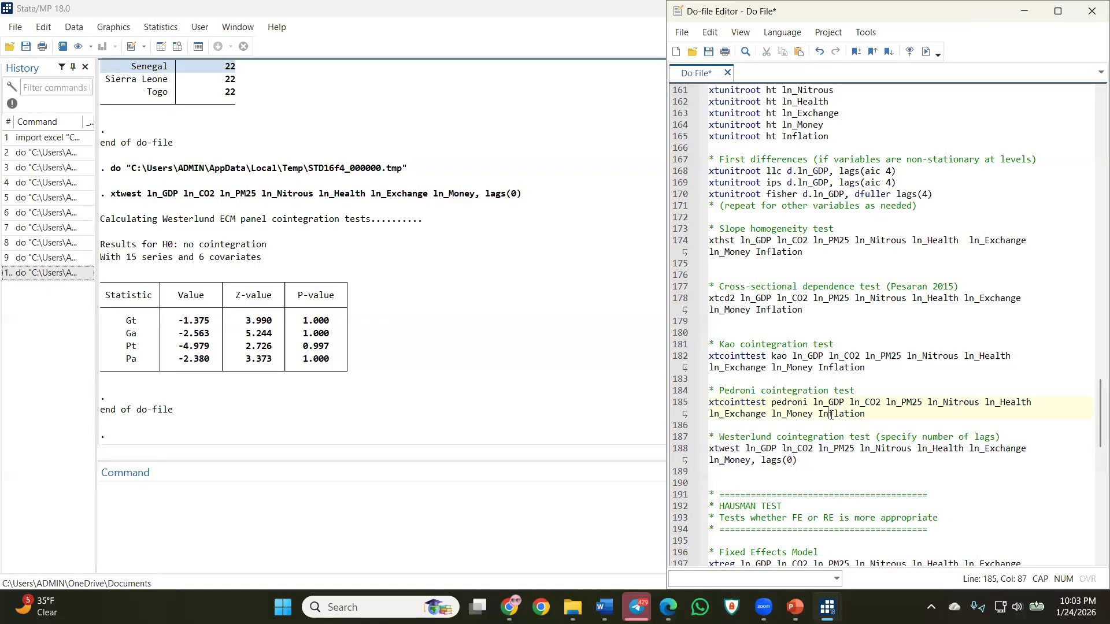
{"action": "double_click", "coordinate": [834, 415]}
{"action": "key", "text": "ctrl+c"}
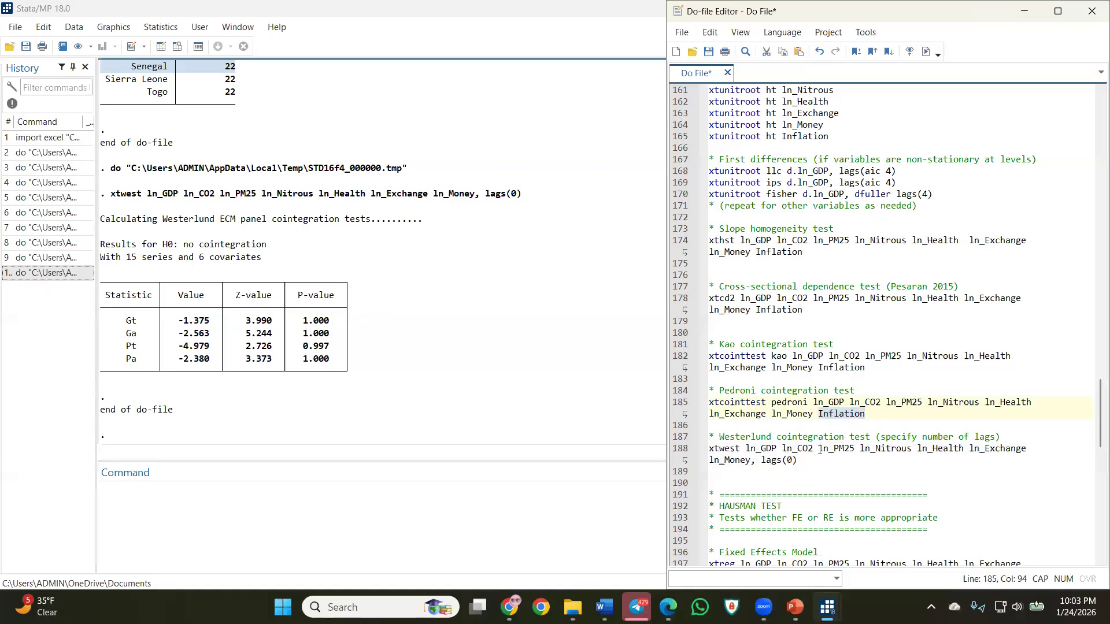
{"action": "left_click", "coordinate": [751, 459]}
{"action": "key", "text": "ctrl+v"}
{"action": "left_click", "coordinate": [676, 453]}
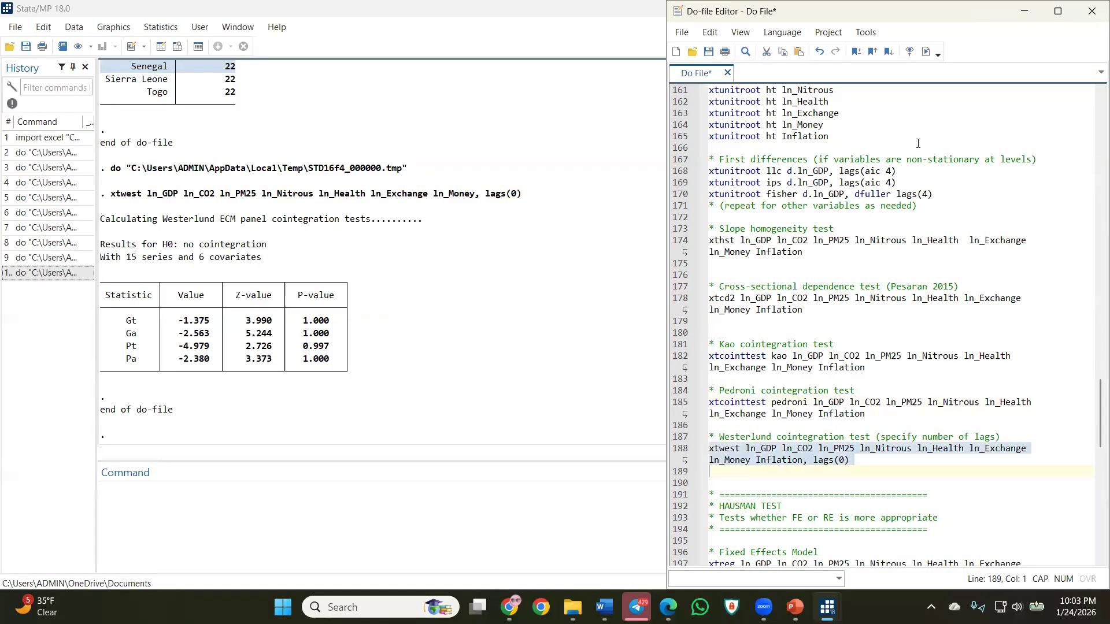
{"action": "left_click", "coordinate": [925, 52]}
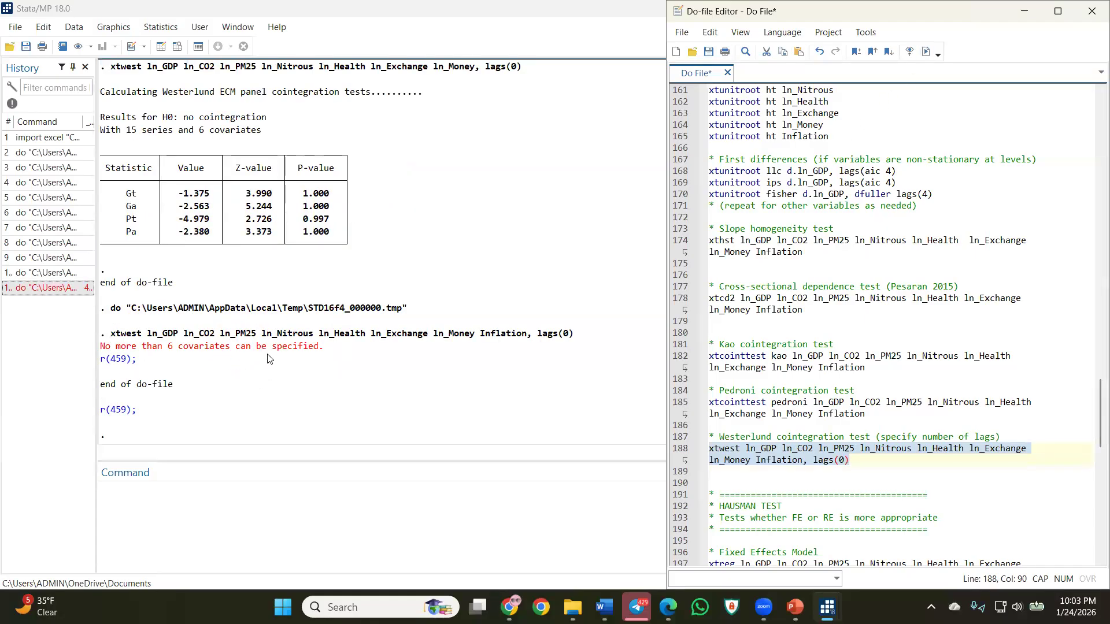
Examine the message returned for the xtwest command that includes Inflation.
{"action": "left_click", "coordinate": [181, 353]}
{"action": "left_click_drag", "start_coordinate": [181, 352], "coordinate": [157, 348]}
{"action": "mouse_move", "coordinate": [850, 590]}
{"action": "left_click", "coordinate": [881, 559]}
{"action": "left_click", "coordinate": [345, 330]}
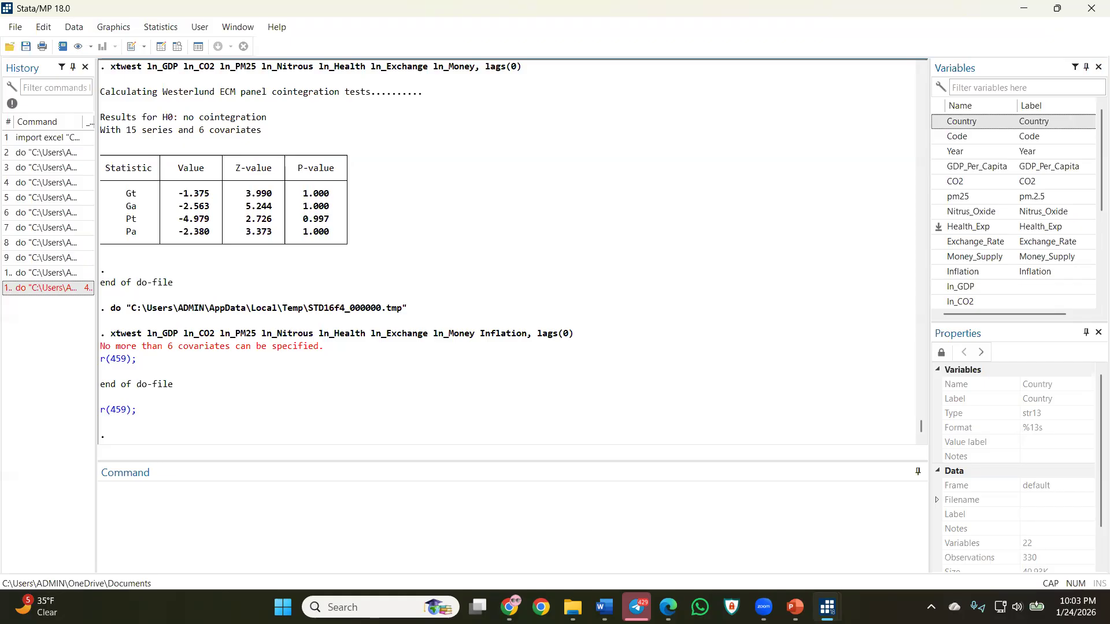
{"action": "mouse_move", "coordinate": [761, 611]}
{"action": "left_click", "coordinate": [791, 574]}
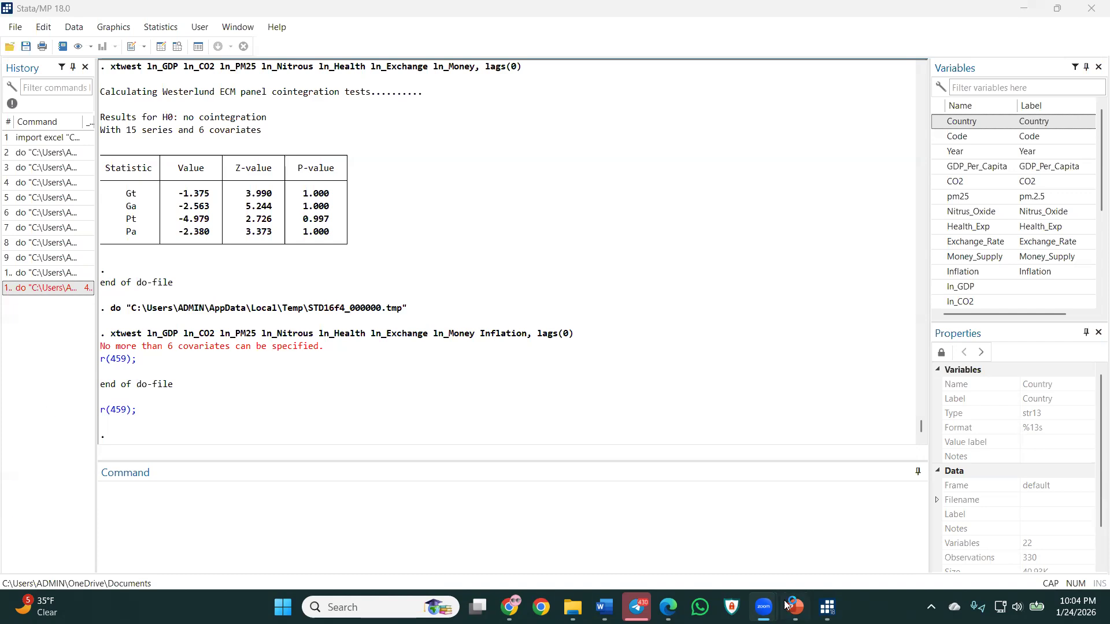
Highlight the Westerlund results table for lags(0) and the xtwest command above it for examination.
{"action": "mouse_move", "coordinate": [764, 607]}
{"action": "scroll", "coordinate": [212, 160], "scroll_direction": "up", "scroll_amount": 2}
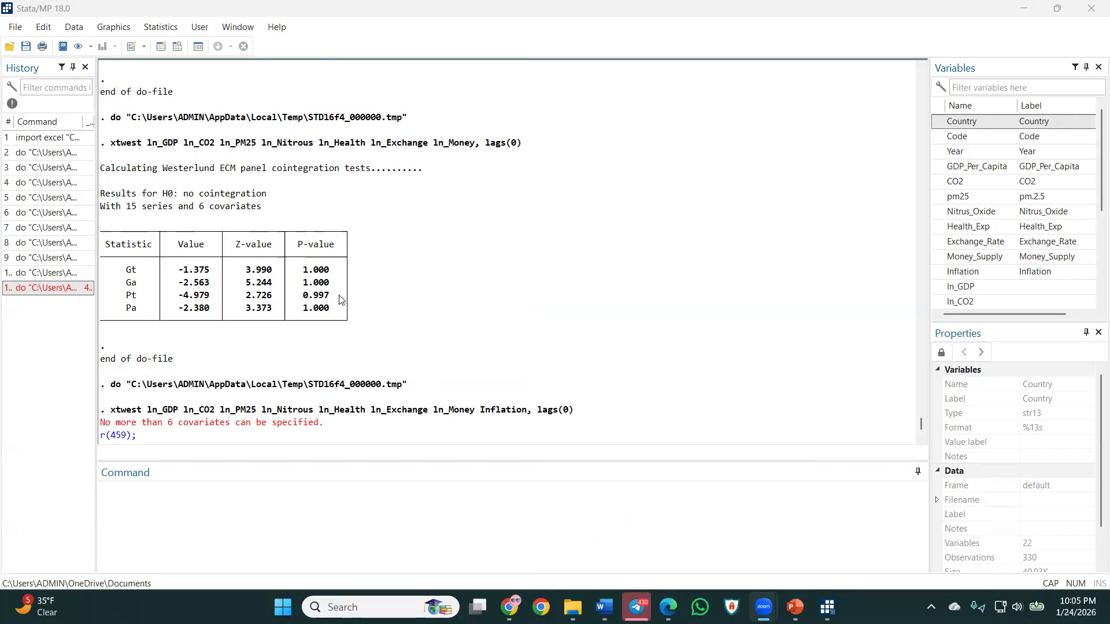
{"action": "left_click_drag", "start_coordinate": [331, 299], "coordinate": [96, 193]}
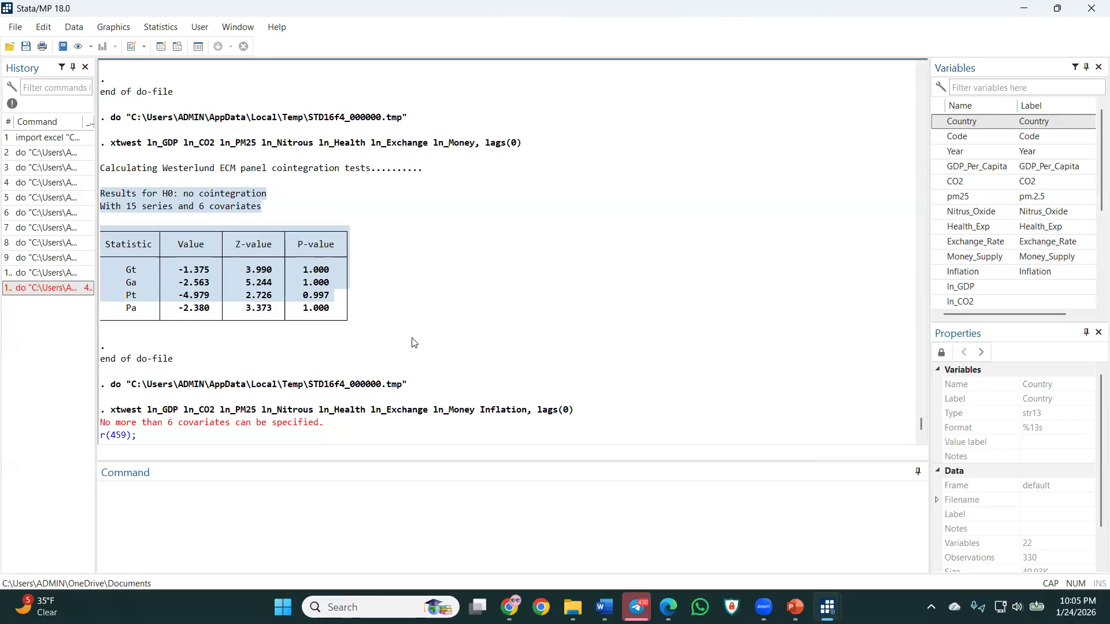
{"action": "scroll", "coordinate": [446, 312], "scroll_direction": "up", "scroll_amount": 1}
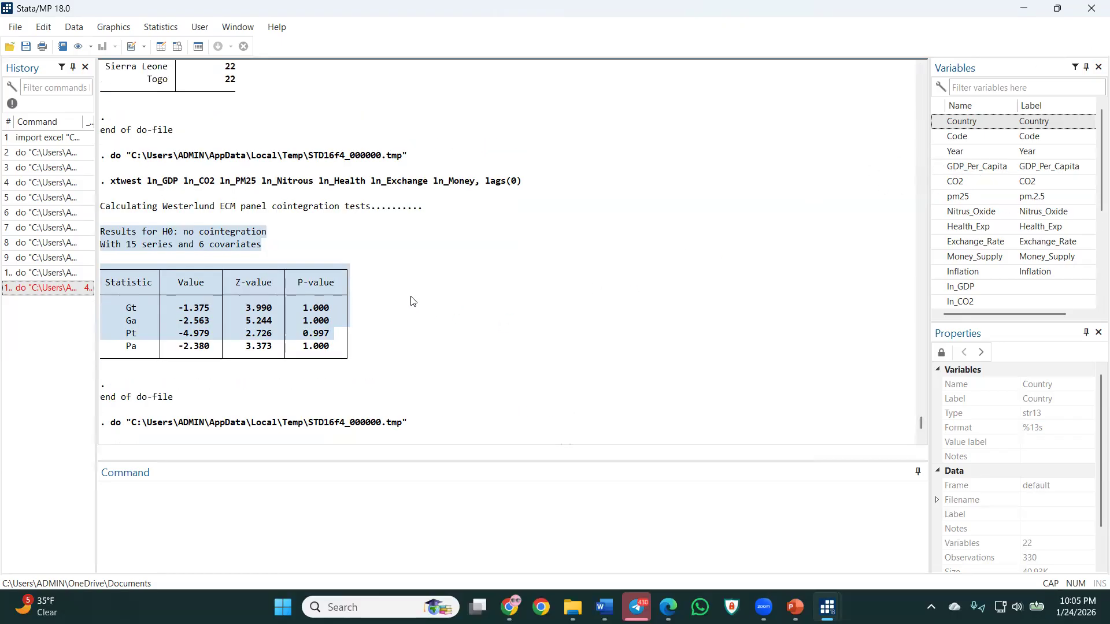
{"action": "double_click", "coordinate": [113, 182]}
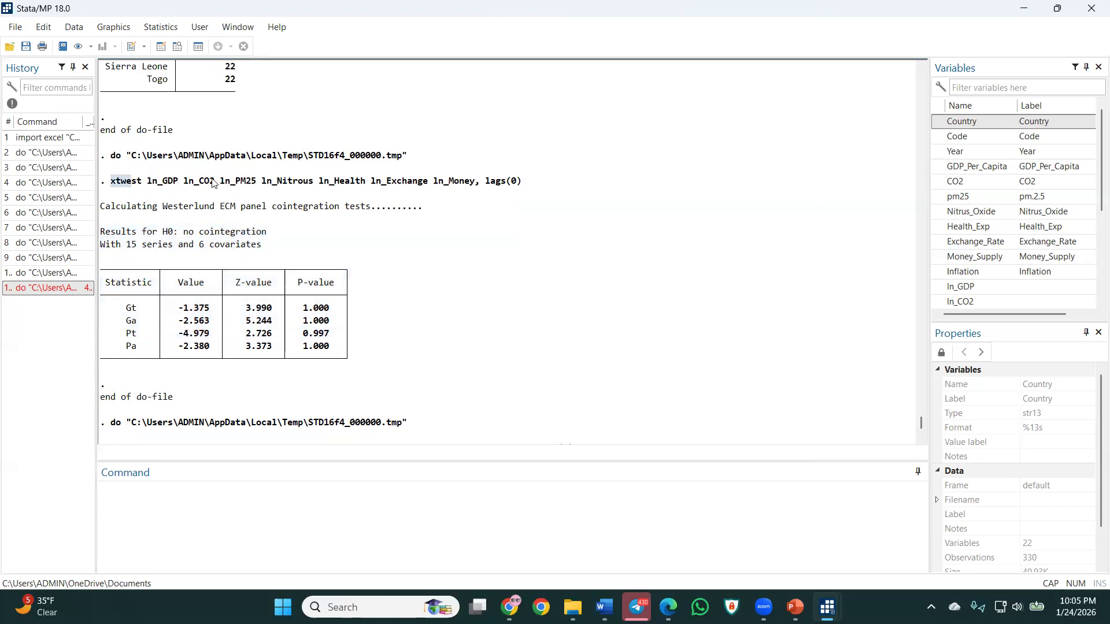
{"action": "left_click", "coordinate": [531, 181], "text": "shift"}
{"action": "left_click_drag", "start_coordinate": [178, 184], "coordinate": [323, 195]}
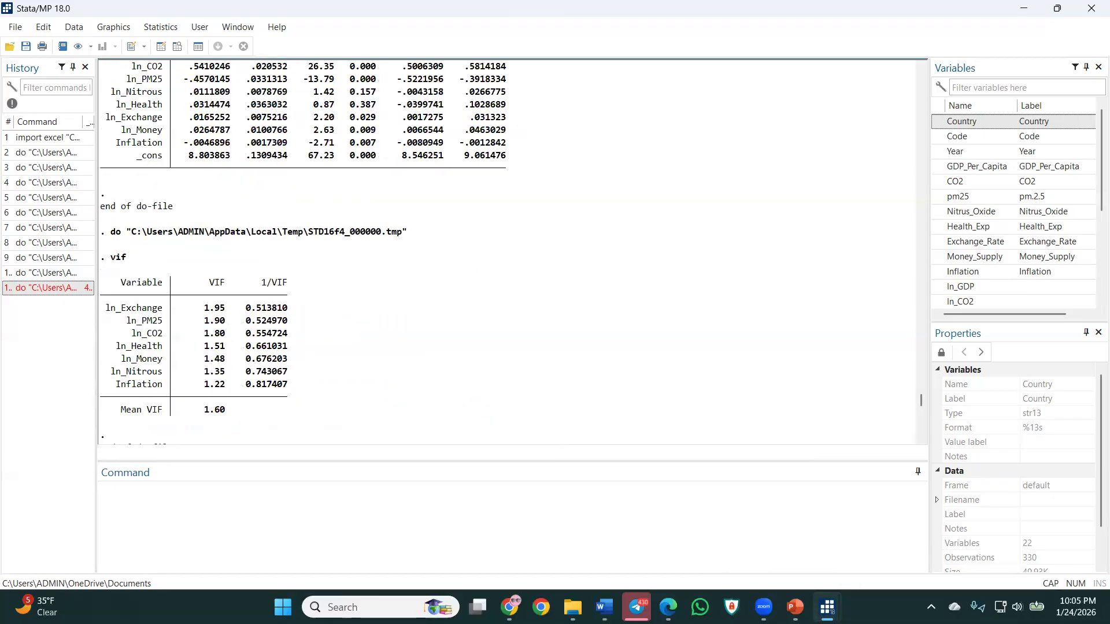
Bring up the do-file and run its Kao cointegration test on ln_GDP with all regressors including Inflation.
{"action": "mouse_move", "coordinate": [827, 607]}
{"action": "left_click", "coordinate": [902, 532]}
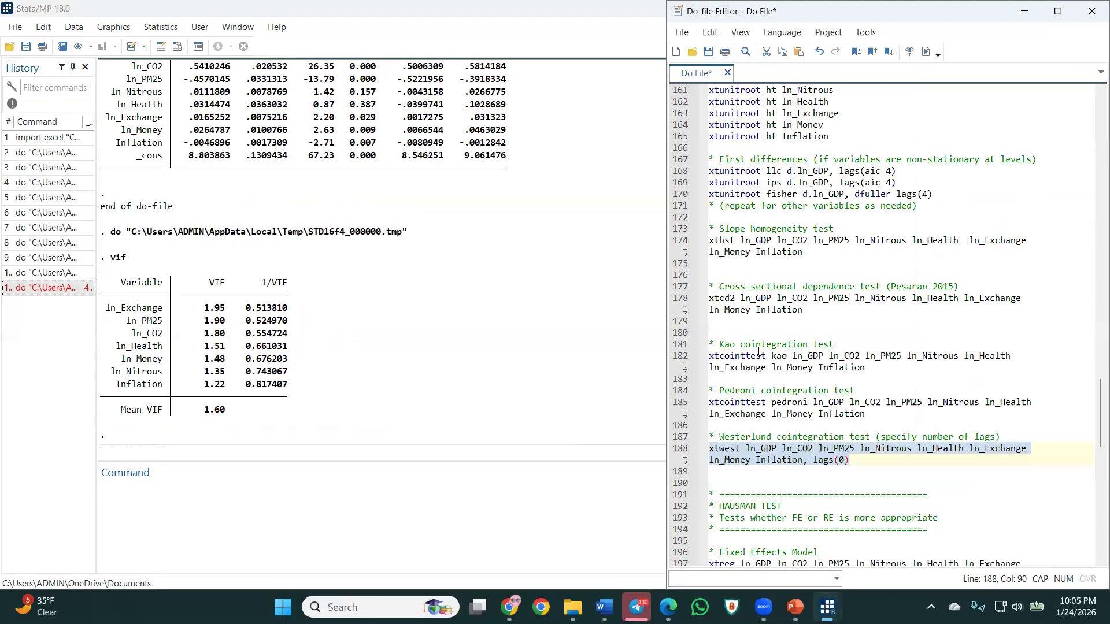
{"action": "scroll", "coordinate": [758, 353], "scroll_direction": "up", "scroll_amount": 1}
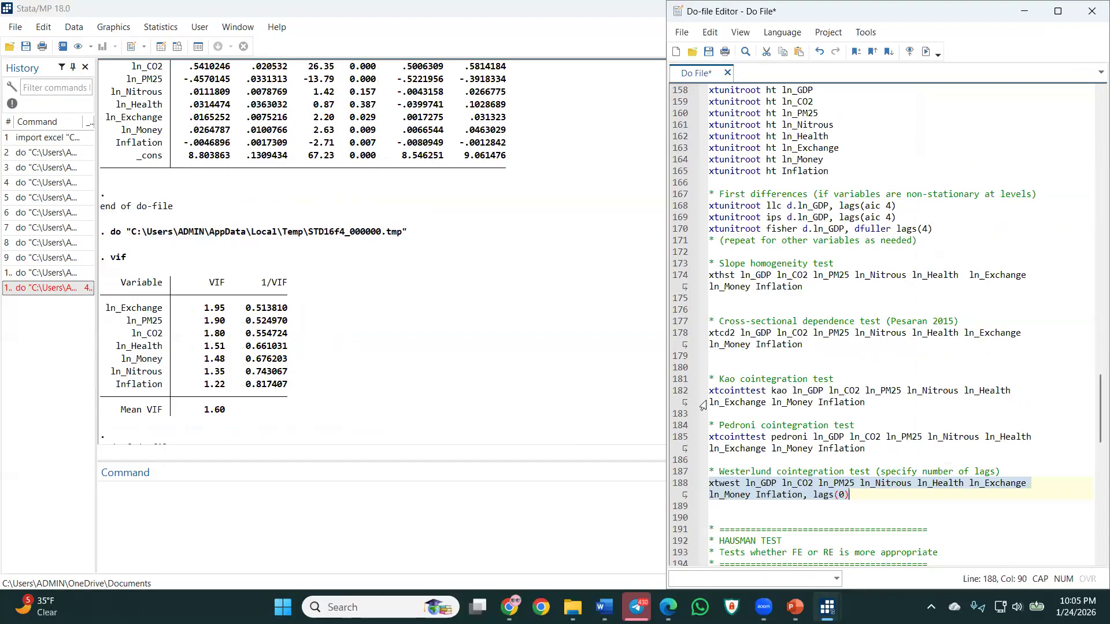
{"action": "left_click", "coordinate": [684, 392]}
{"action": "left_click", "coordinate": [923, 52]}
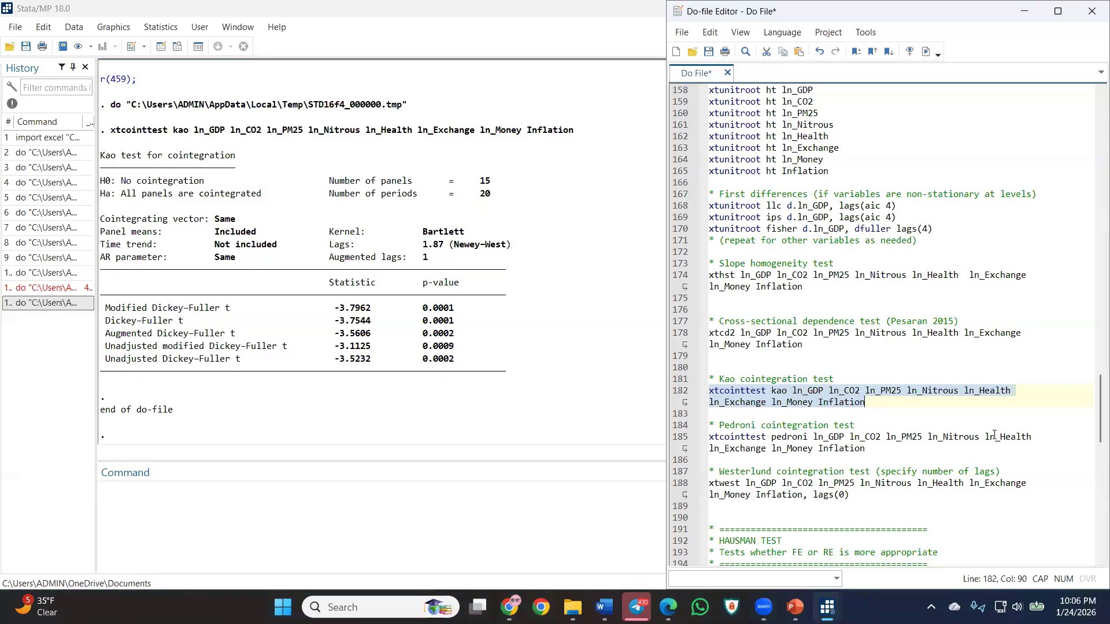
{"action": "left_click_drag", "start_coordinate": [991, 436], "coordinate": [869, 453]}
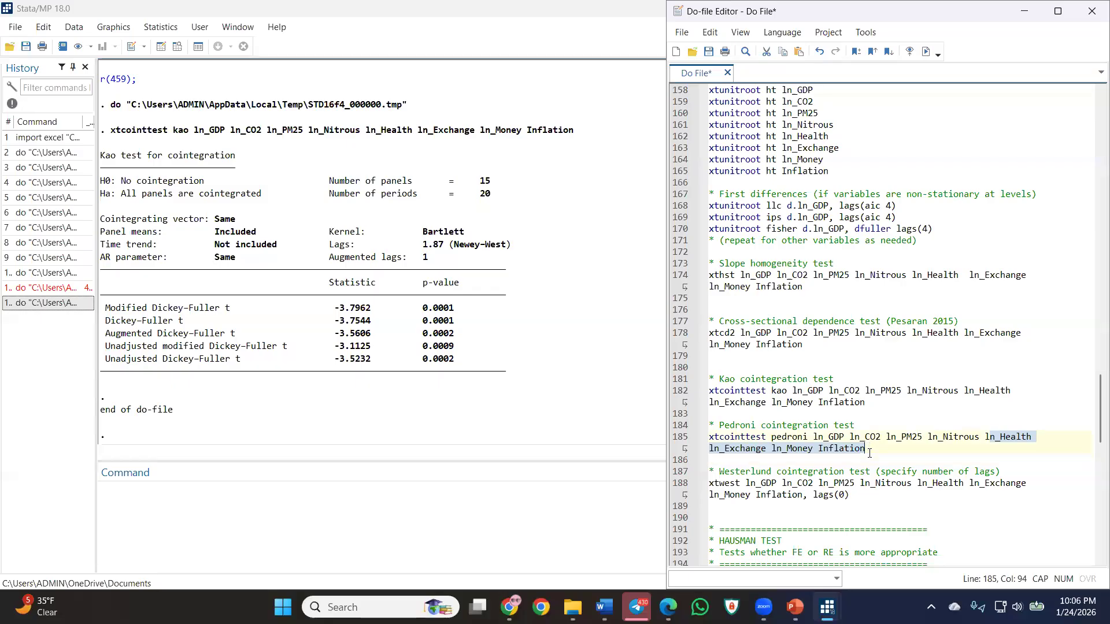
{"action": "key", "text": "BackSpace"}
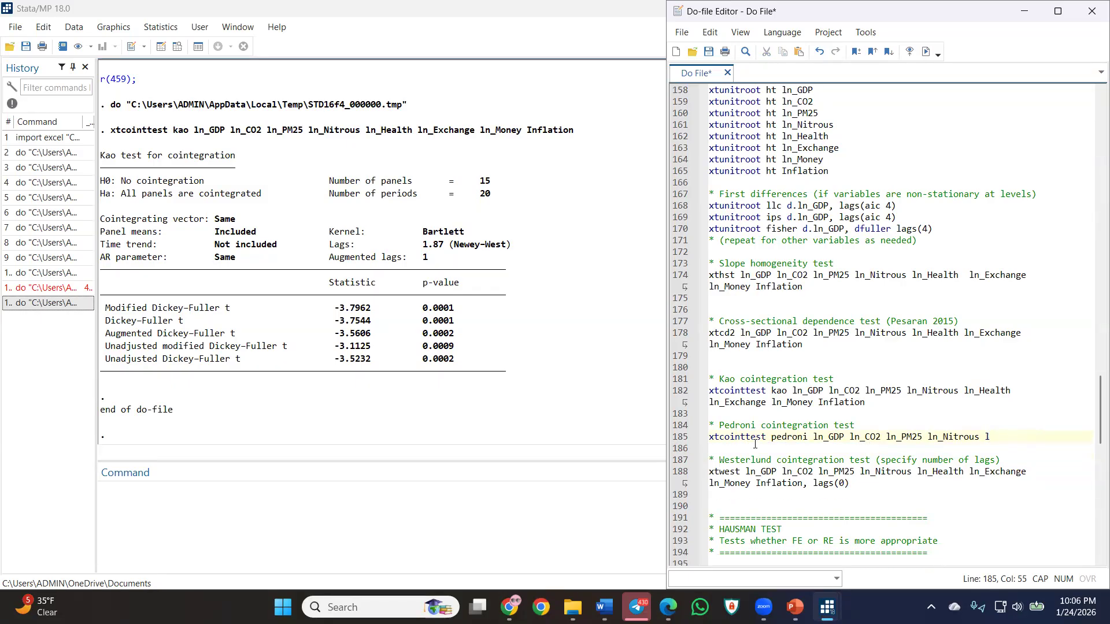
{"action": "key", "text": "ctrl+z"}
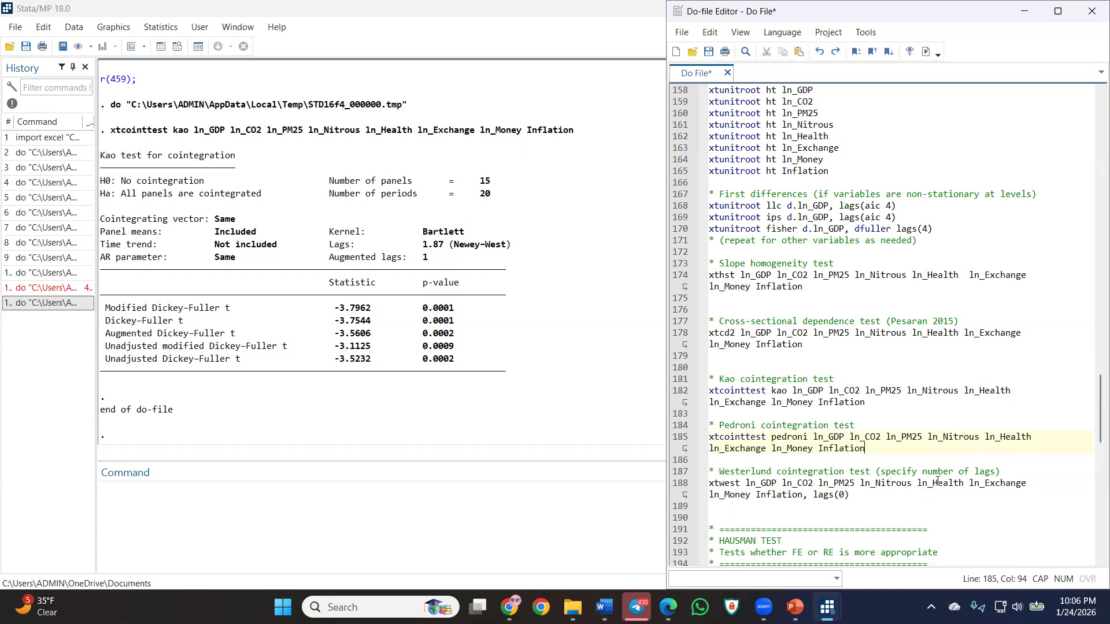
Remove ln_Health, ln_Exchange, ln_Money and Inflation from the xtwest command, keep lags(0), and run it.
{"action": "left_click_drag", "start_coordinate": [917, 481], "coordinate": [803, 494]}
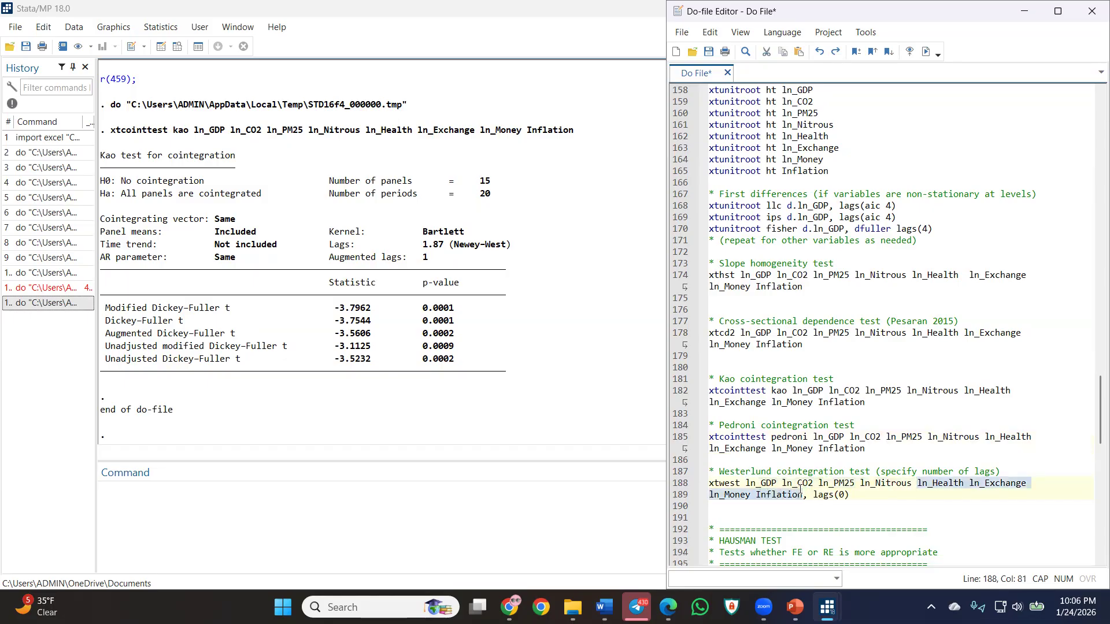
{"action": "key", "text": "BackSpace"}
{"action": "key", "text": "BackSpace"}
{"action": "left_click", "coordinate": [683, 483]}
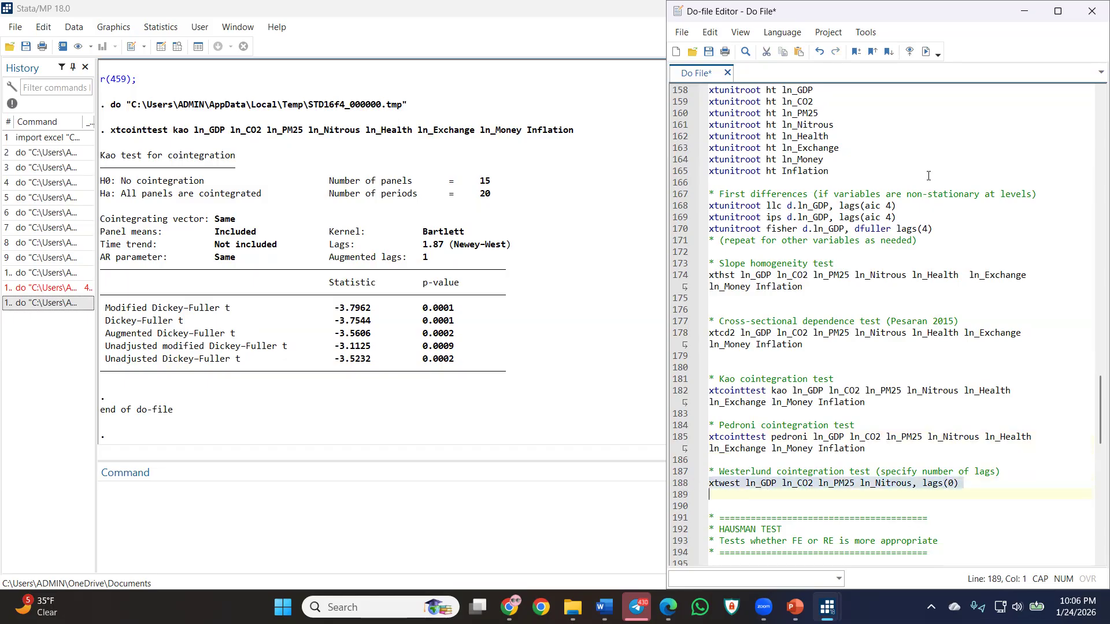
{"action": "left_click", "coordinate": [925, 52]}
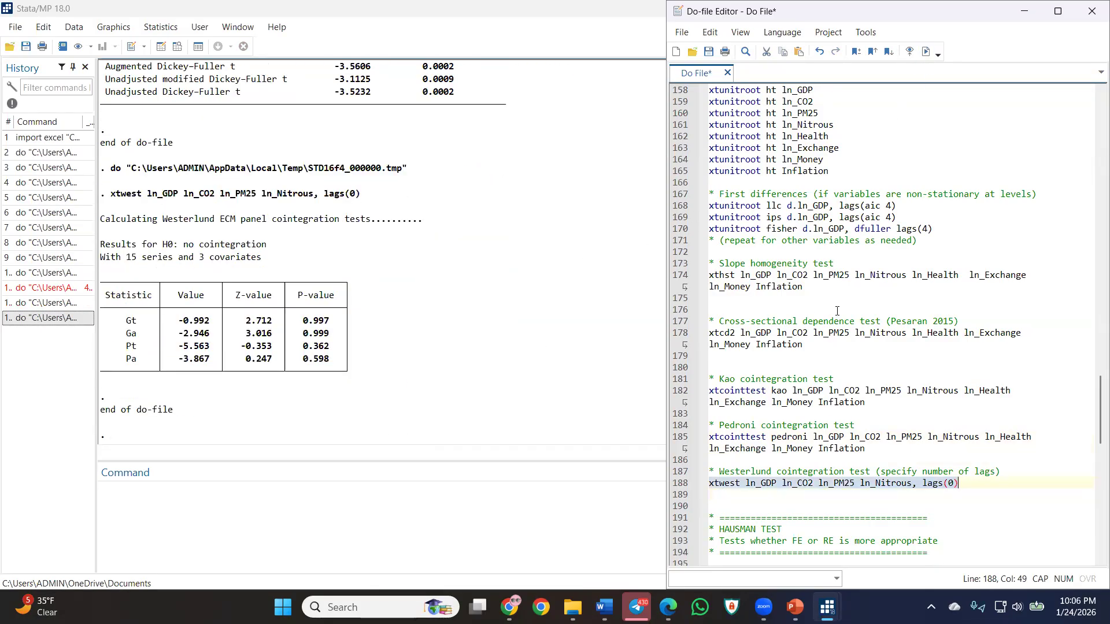
Highlight the commands at the start of the do-file that generate the log-transformed variables for examination.
{"action": "scroll", "coordinate": [836, 311], "scroll_direction": "up", "scroll_amount": 20}
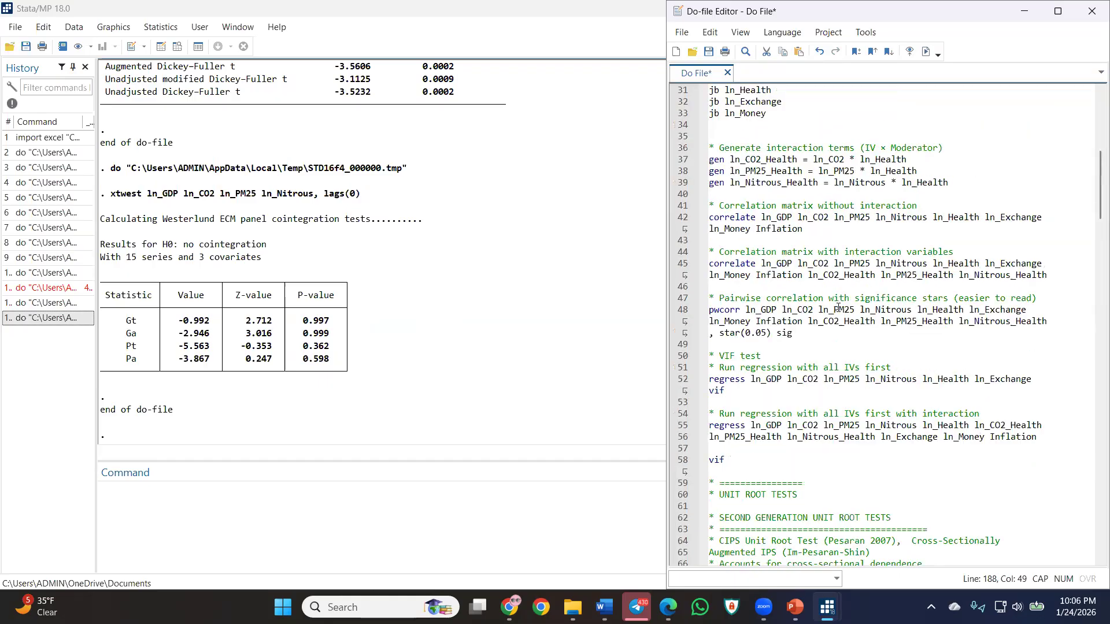
{"action": "scroll", "coordinate": [837, 308], "scroll_direction": "up", "scroll_amount": 10}
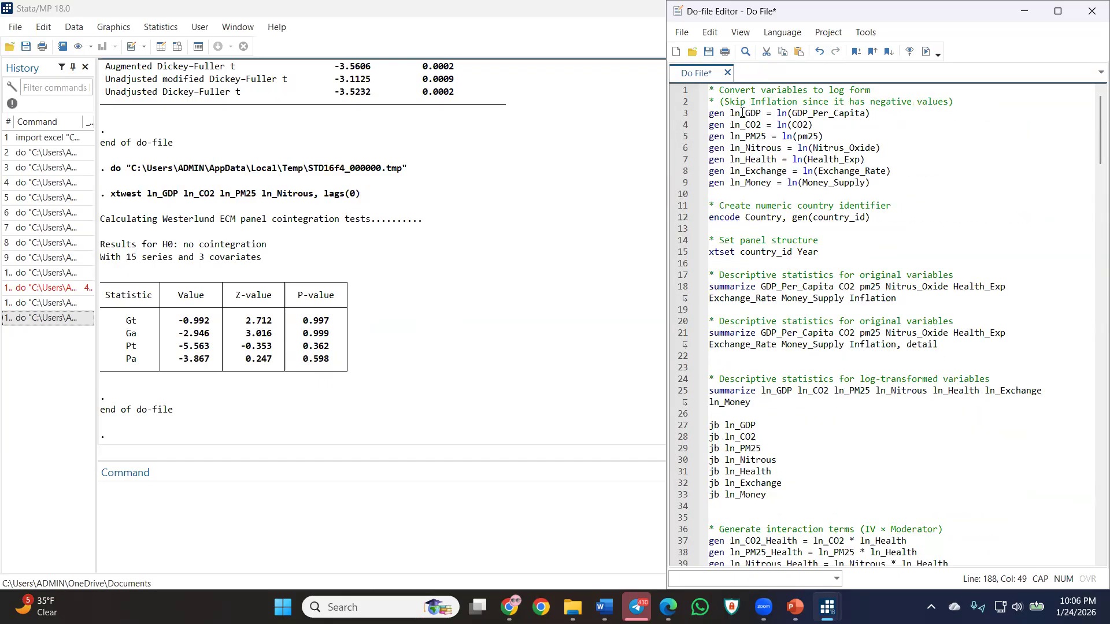
{"action": "left_click_drag", "start_coordinate": [696, 115], "coordinate": [699, 194]}
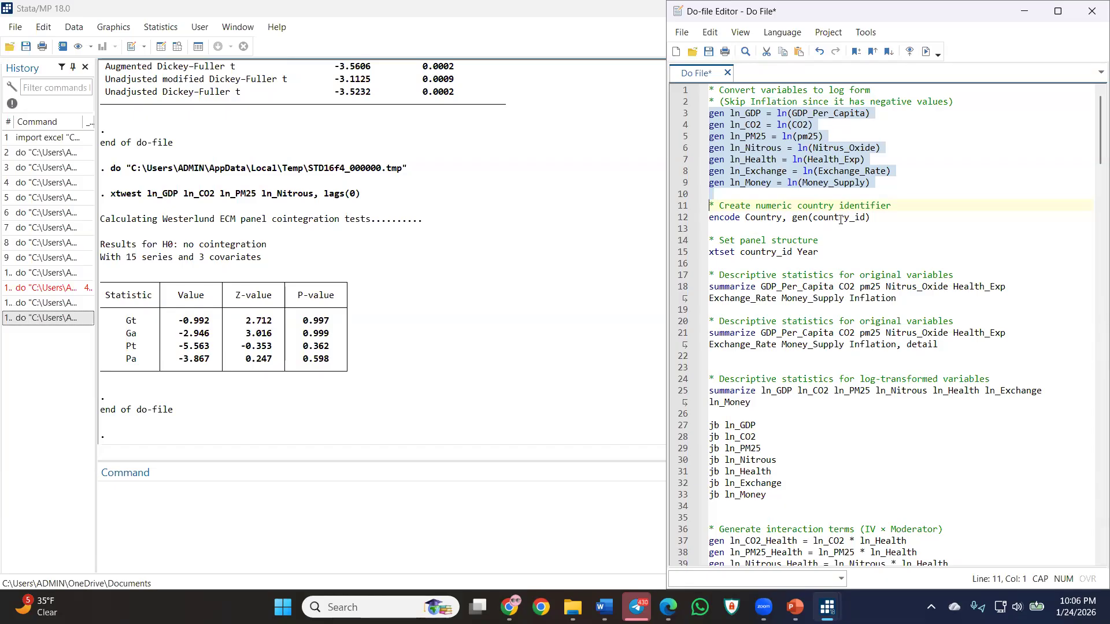
Run the summarize command for the original variables, and run its version with the detail option.
{"action": "scroll", "coordinate": [753, 222], "scroll_direction": "down", "scroll_amount": 1}
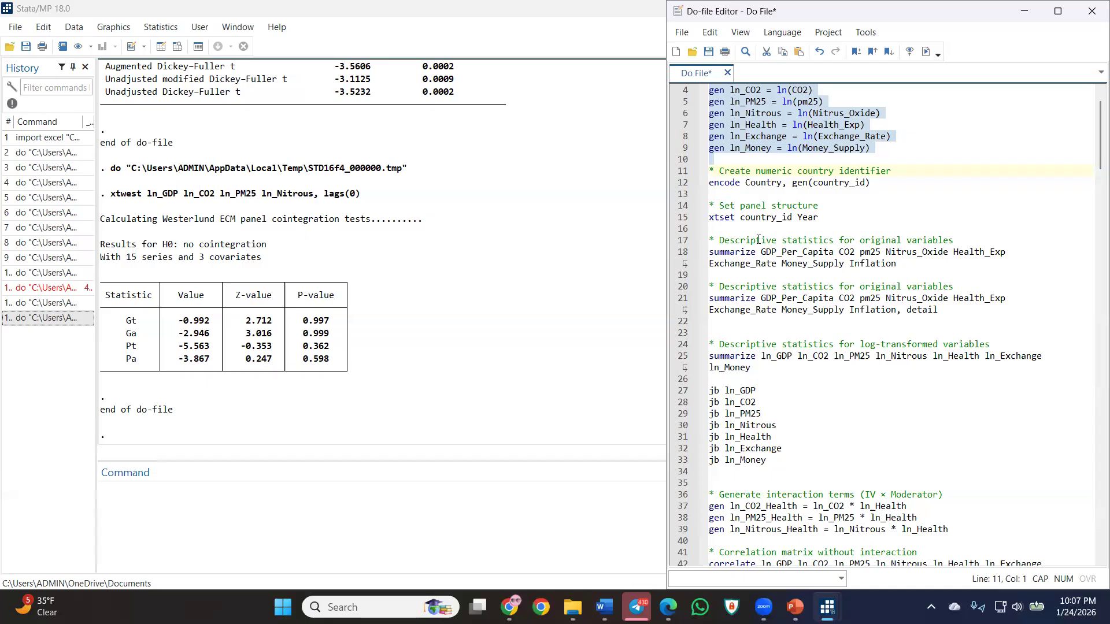
{"action": "left_click", "coordinate": [673, 256]}
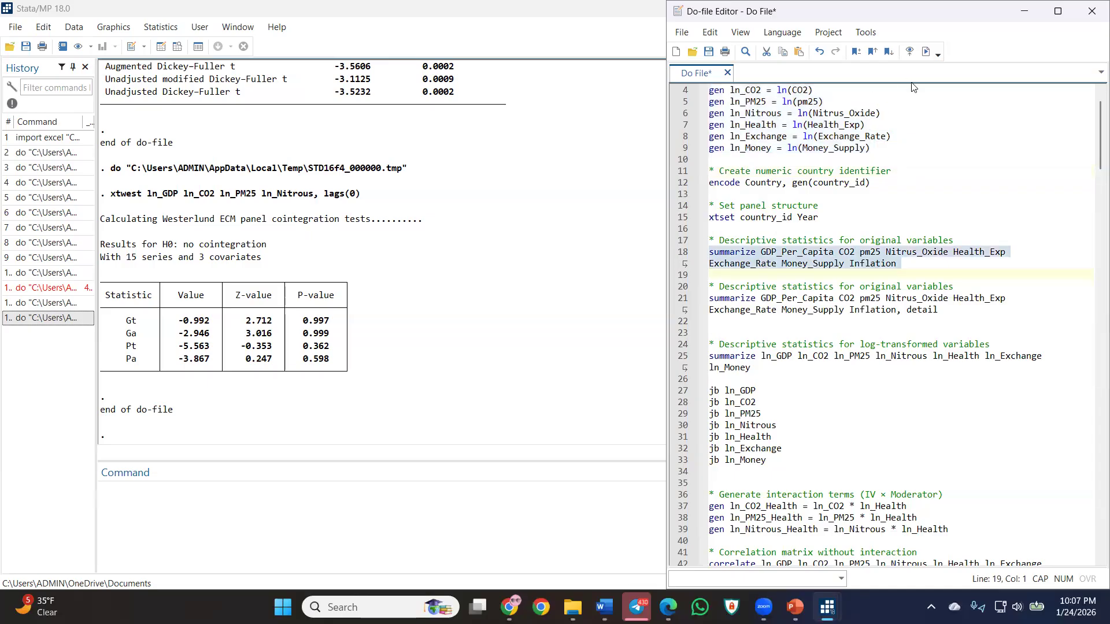
{"action": "left_click", "coordinate": [924, 52]}
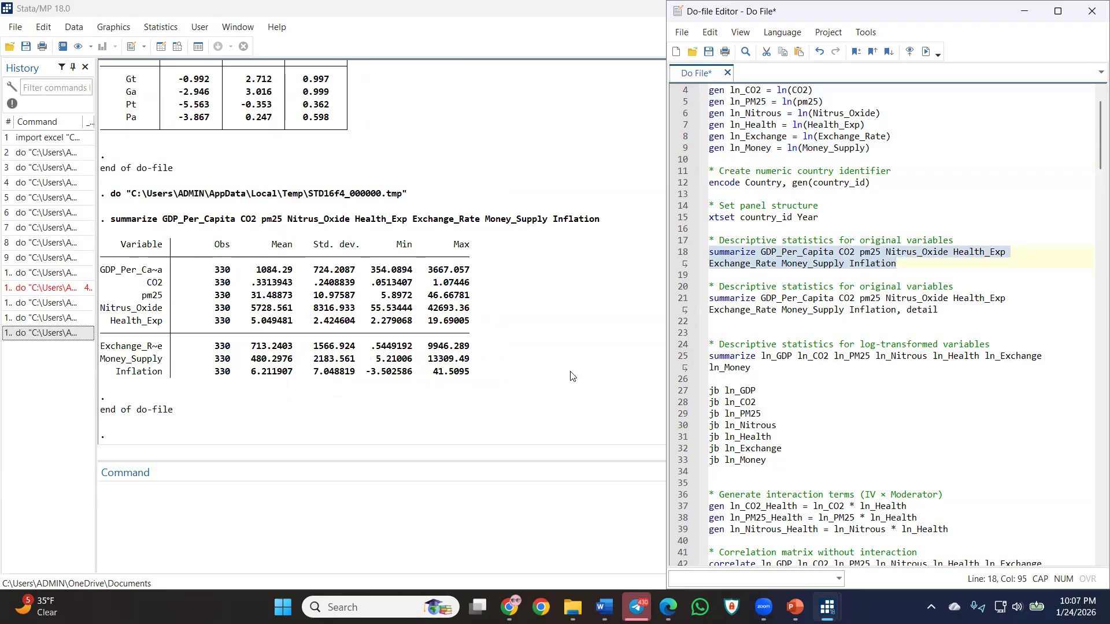
{"action": "left_click", "coordinate": [675, 302]}
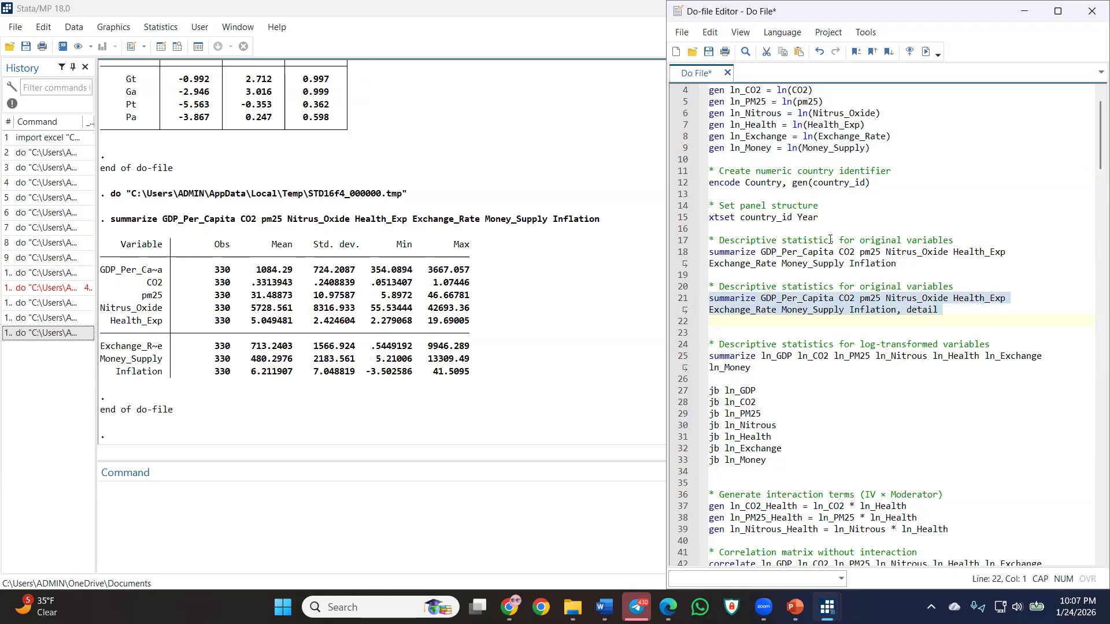
{"action": "left_click", "coordinate": [926, 51]}
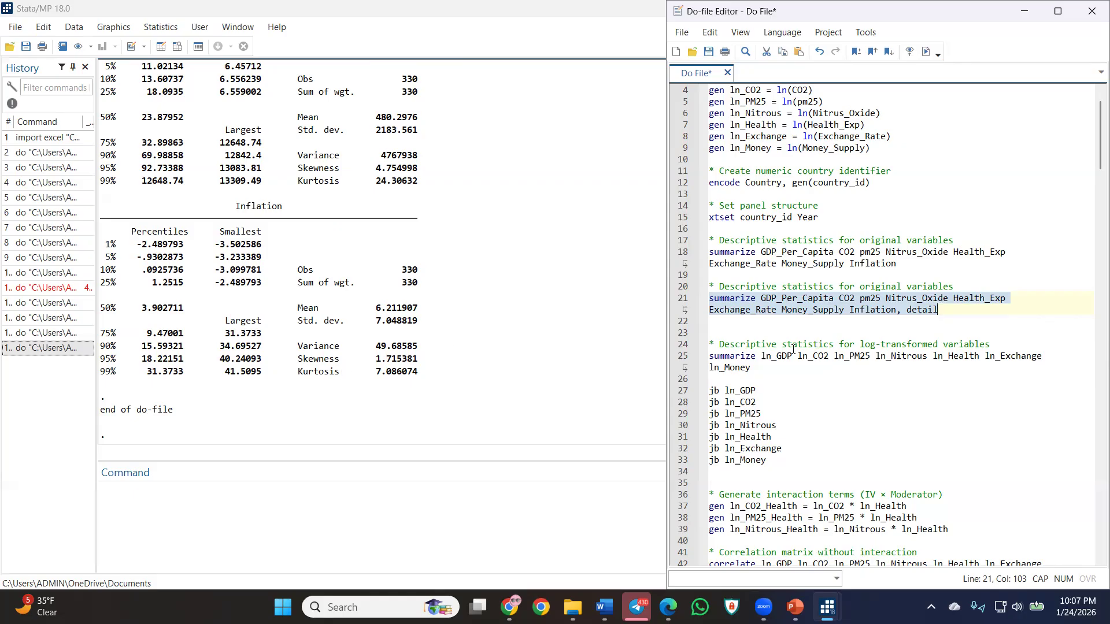
Highlight the jb commands for the log variables and the block generating the Health interaction terms for examination.
{"action": "scroll", "coordinate": [785, 336], "scroll_direction": "down", "scroll_amount": 1}
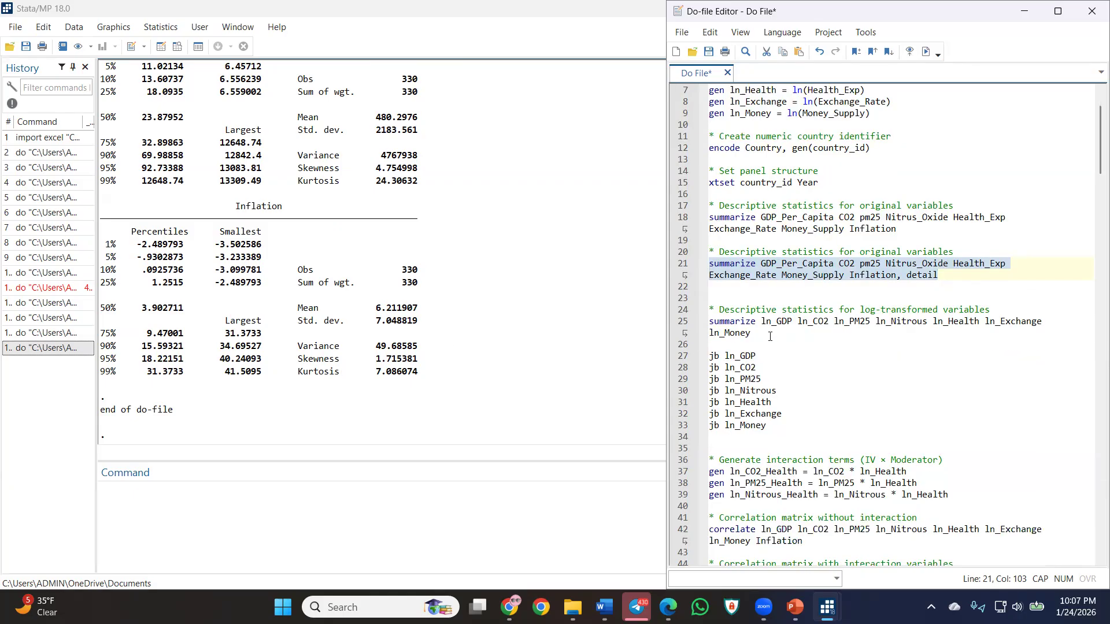
{"action": "scroll", "coordinate": [763, 336], "scroll_direction": "down", "scroll_amount": 1}
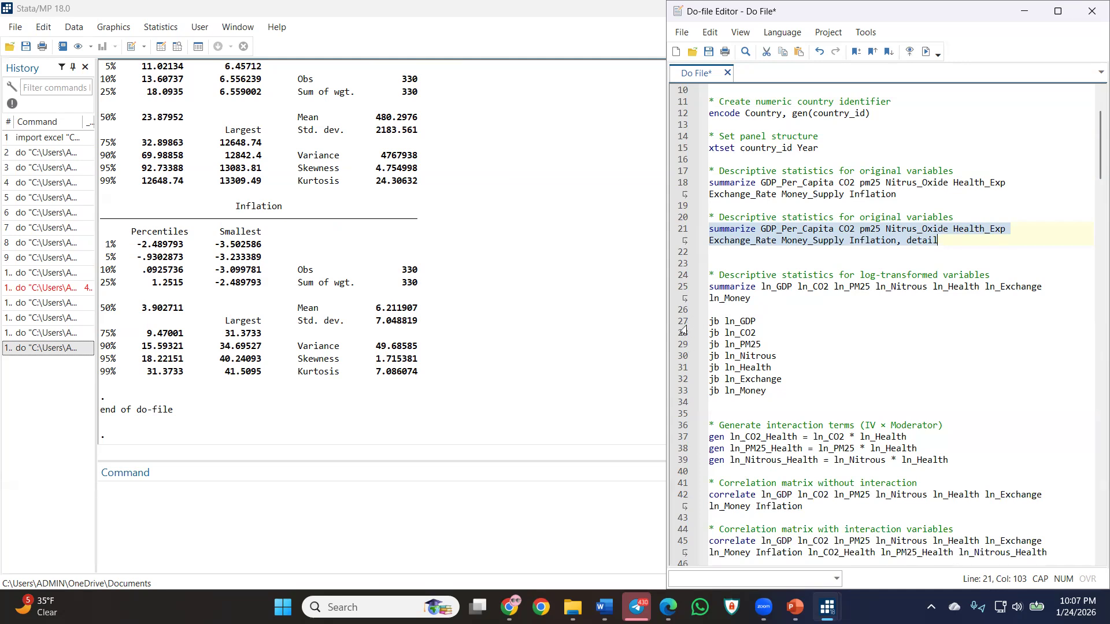
{"action": "left_click_drag", "start_coordinate": [683, 324], "coordinate": [679, 391]}
{"action": "scroll", "coordinate": [683, 379], "scroll_direction": "down", "scroll_amount": 5}
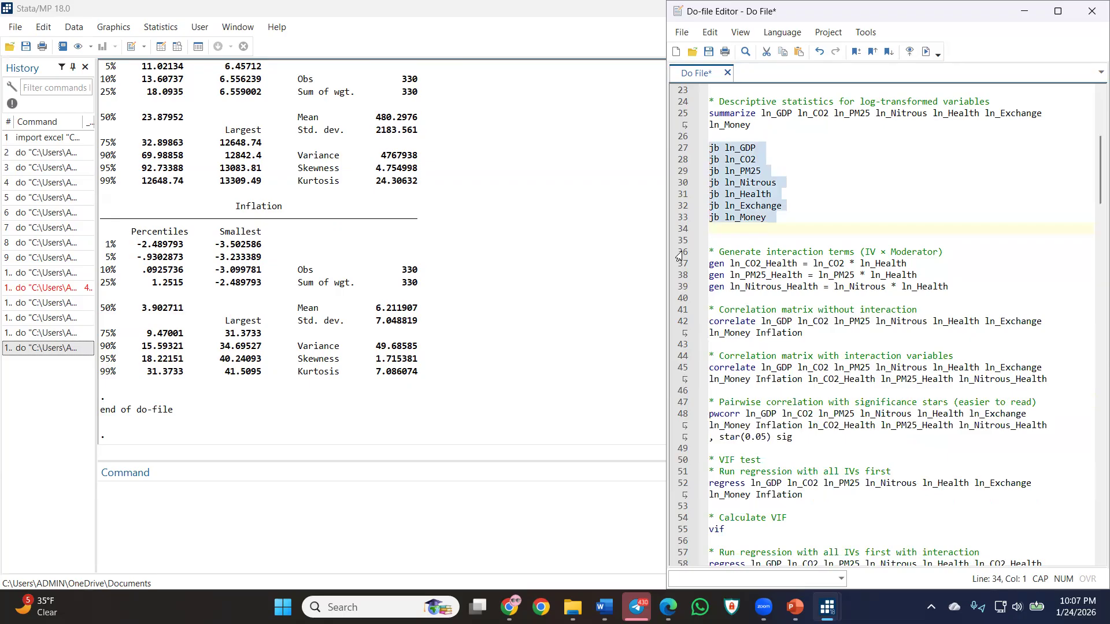
{"action": "left_click_drag", "start_coordinate": [679, 256], "coordinate": [683, 300]}
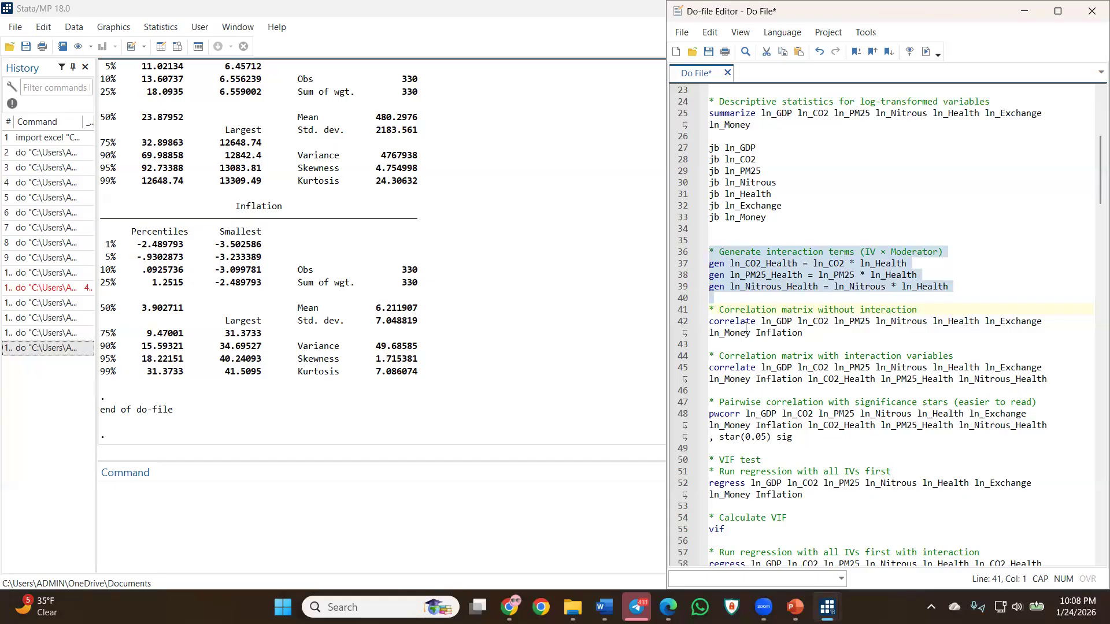
Run the correlation matrix without interaction terms and the pairwise correlation with interaction terms using star(0.05) and sig.
{"action": "left_click", "coordinate": [679, 324]}
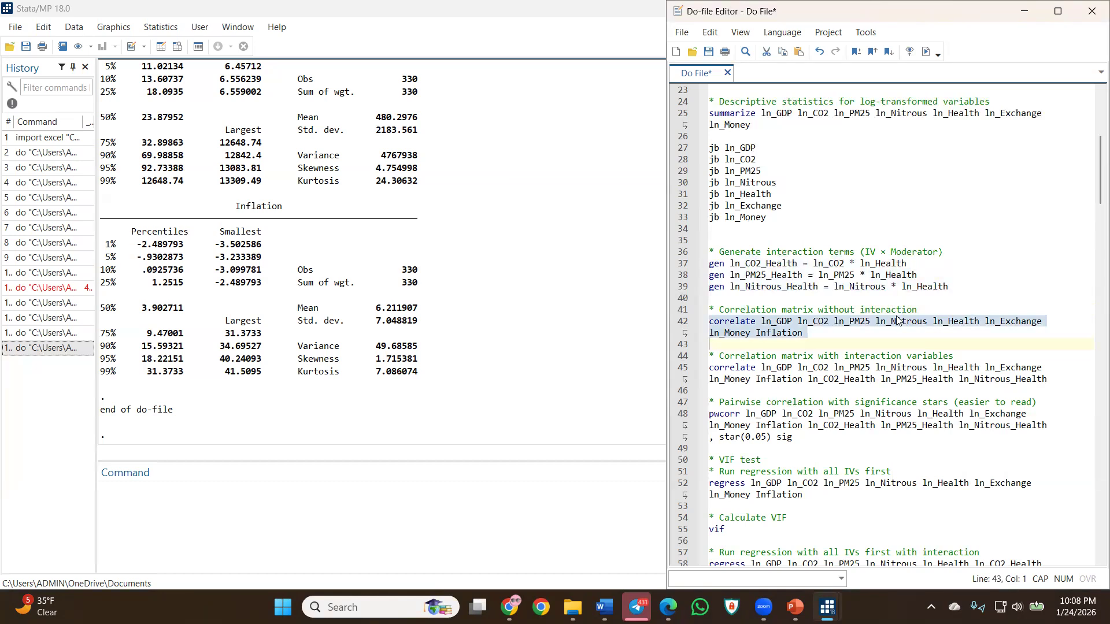
{"action": "left_click", "coordinate": [925, 52]}
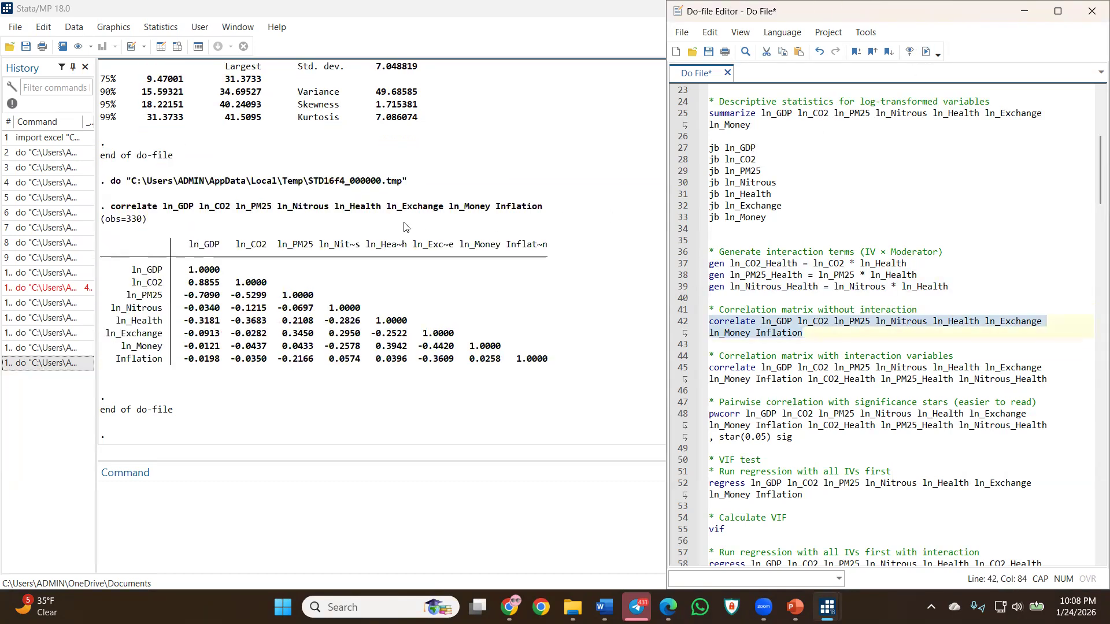
{"action": "scroll", "coordinate": [807, 305], "scroll_direction": "down", "scroll_amount": 2}
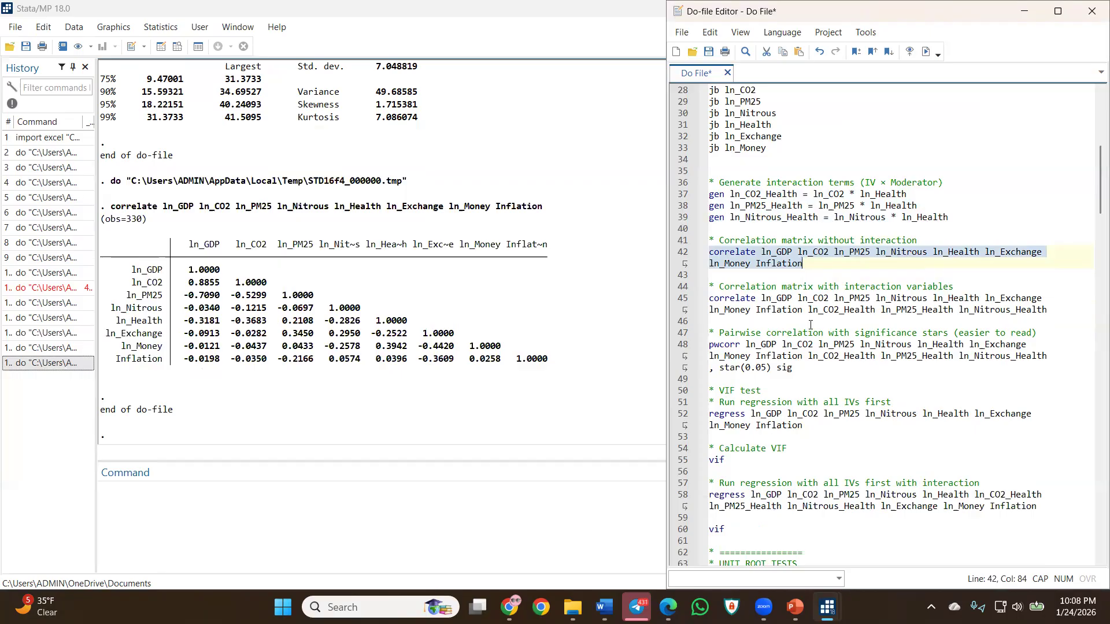
{"action": "right_click", "coordinate": [761, 340]}
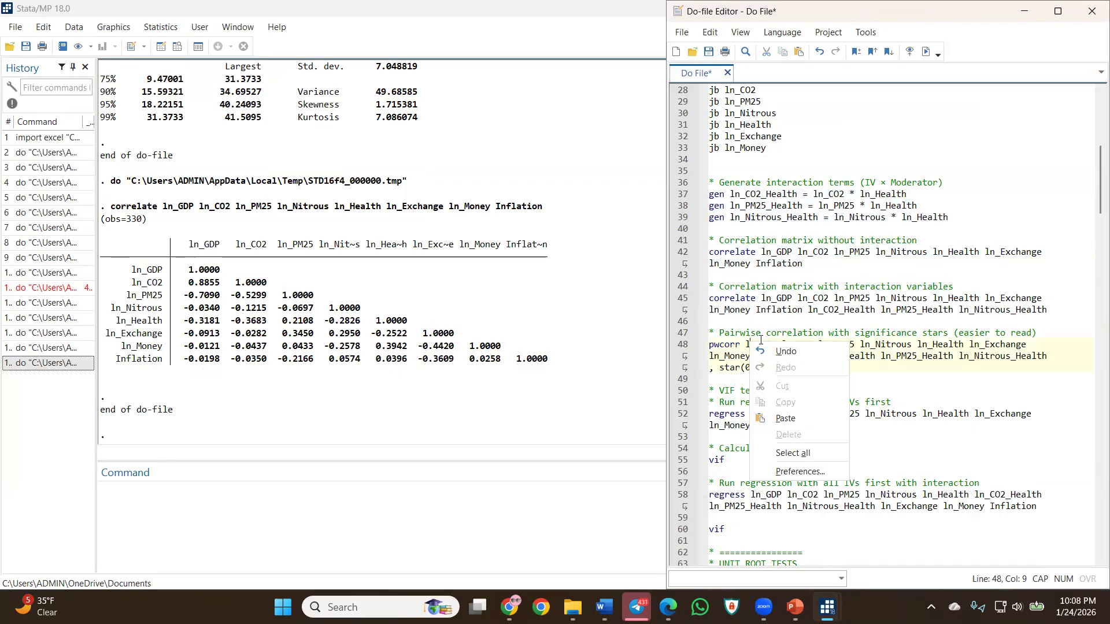
{"action": "left_click", "coordinate": [723, 322]}
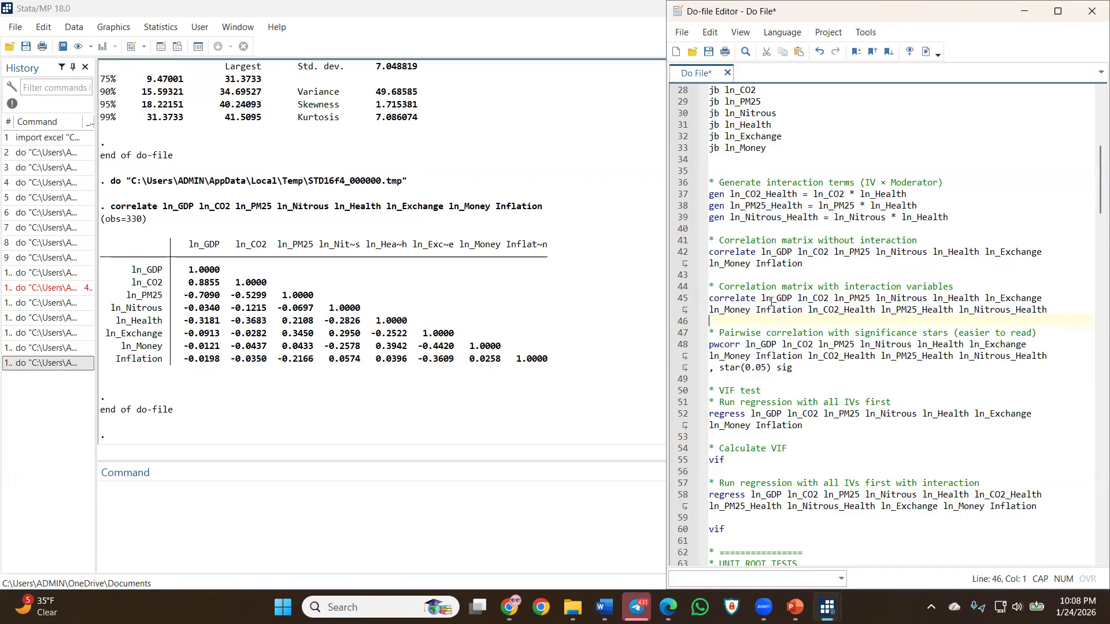
{"action": "left_click_drag", "start_coordinate": [794, 368], "coordinate": [725, 366]}
{"action": "left_click_drag", "start_coordinate": [796, 369], "coordinate": [671, 346]}
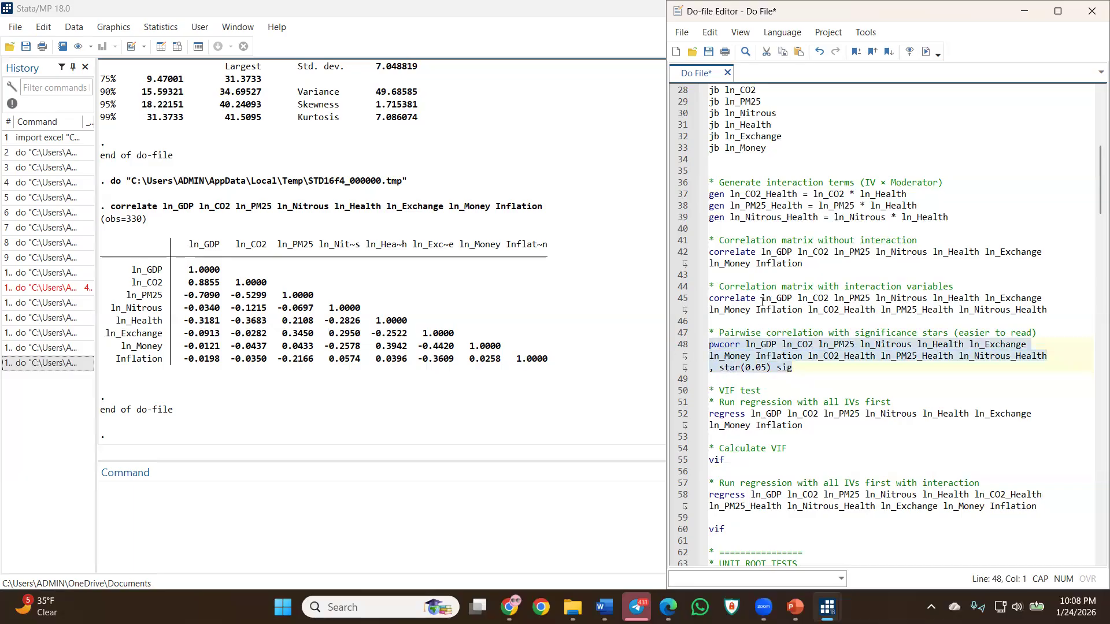
{"action": "left_click", "coordinate": [925, 52]}
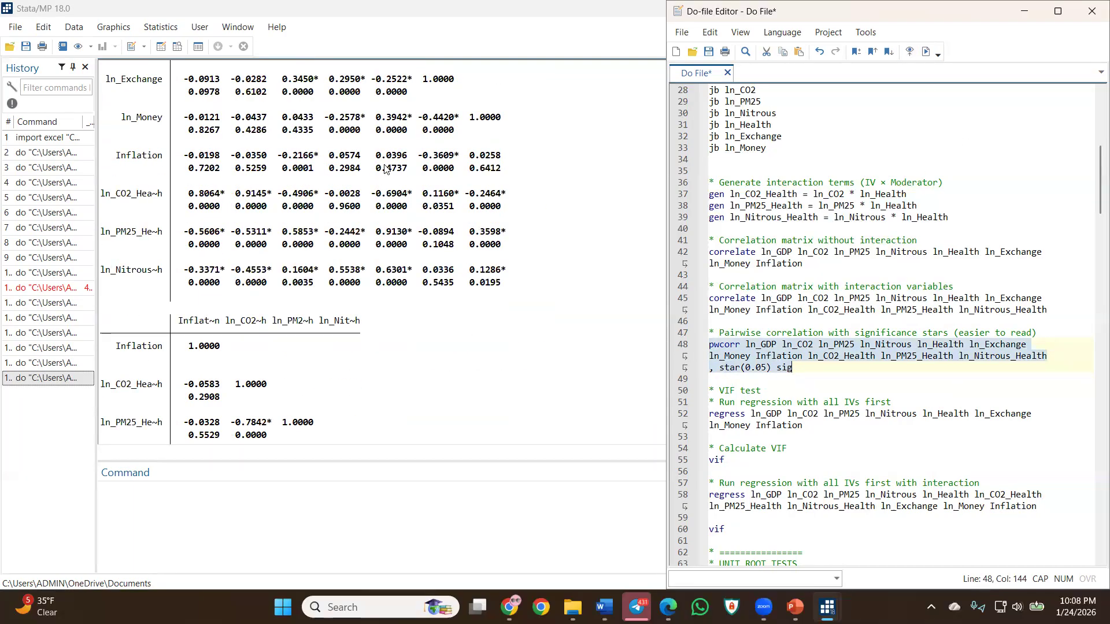
{"action": "scroll", "coordinate": [341, 197], "scroll_direction": "up", "scroll_amount": 1}
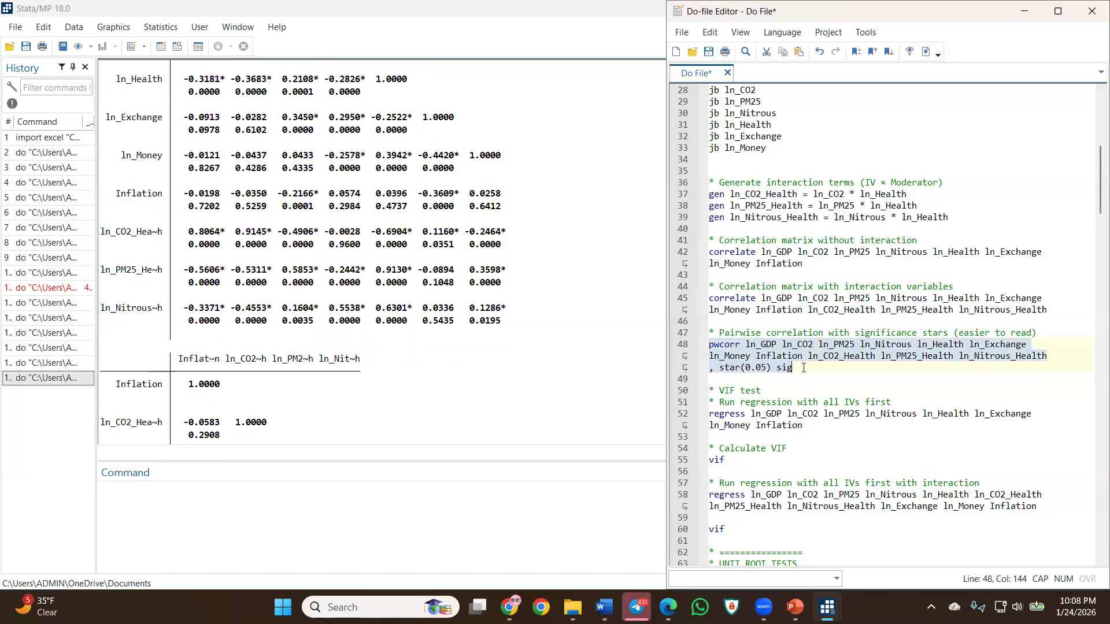
Run the regression of ln_GDP on all independent variables without interactions and calculate its VIF.
{"action": "scroll", "coordinate": [688, 338], "scroll_direction": "down", "scroll_amount": 3}
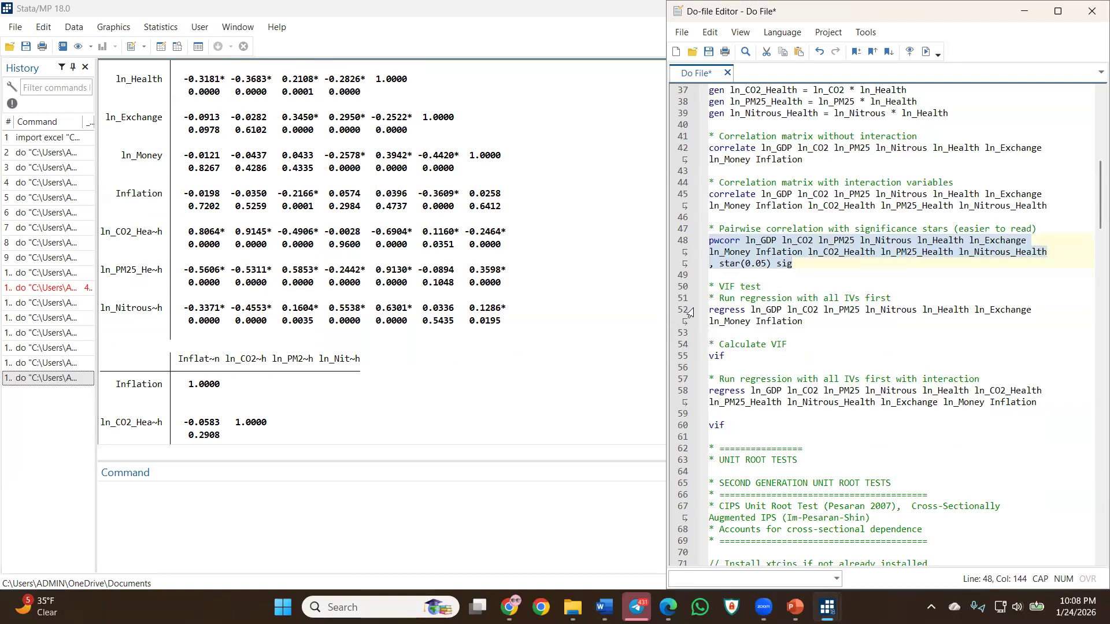
{"action": "left_click", "coordinate": [682, 312]}
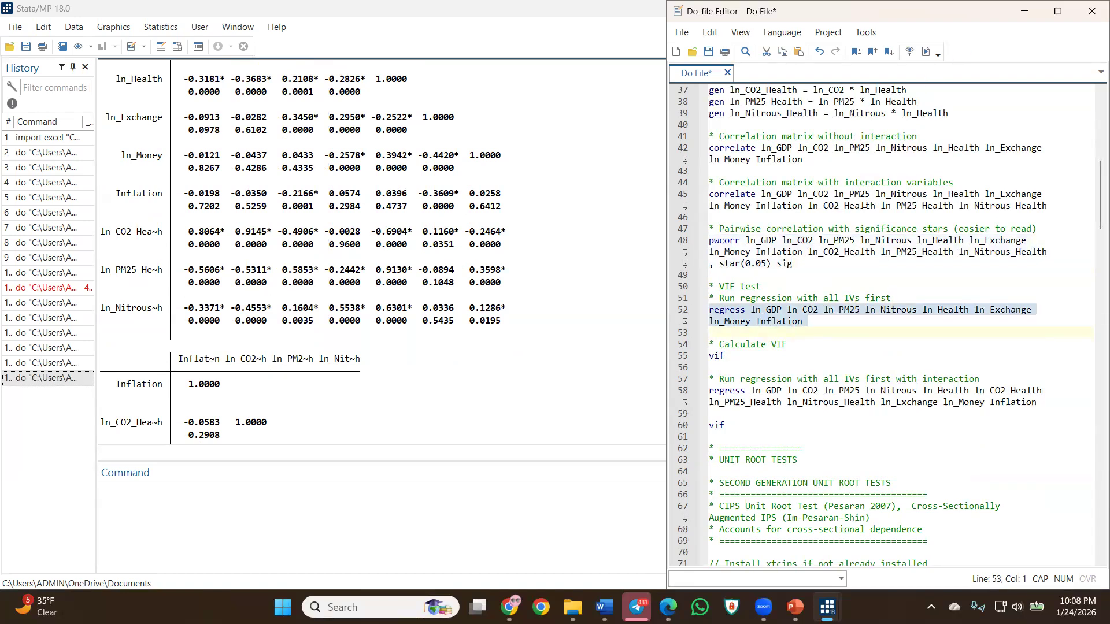
{"action": "left_click", "coordinate": [926, 52]}
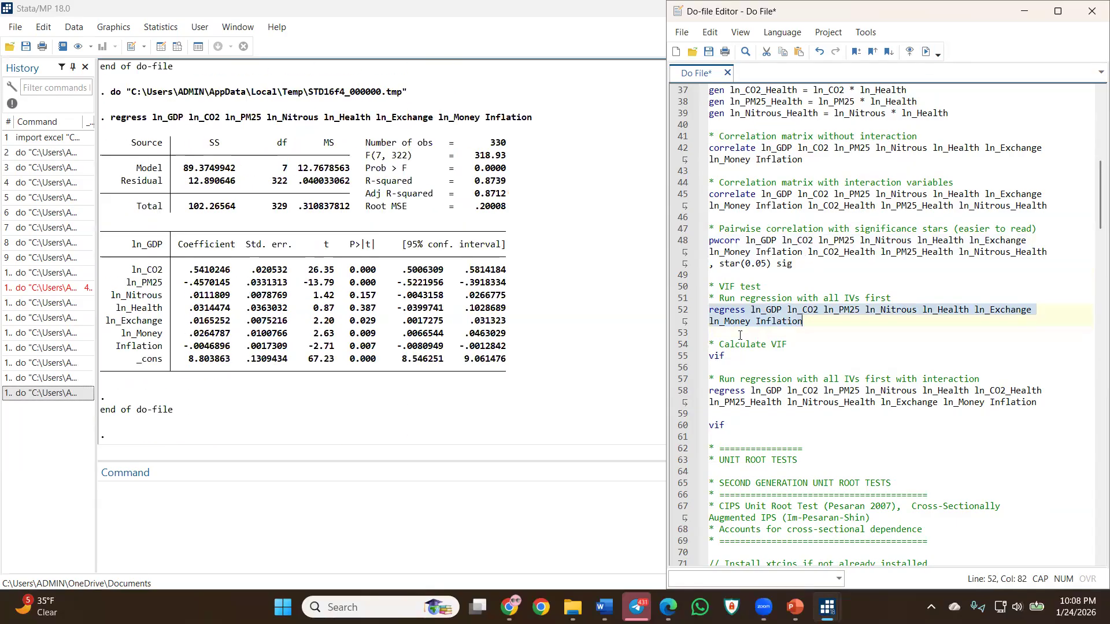
{"action": "double_click", "coordinate": [716, 356]}
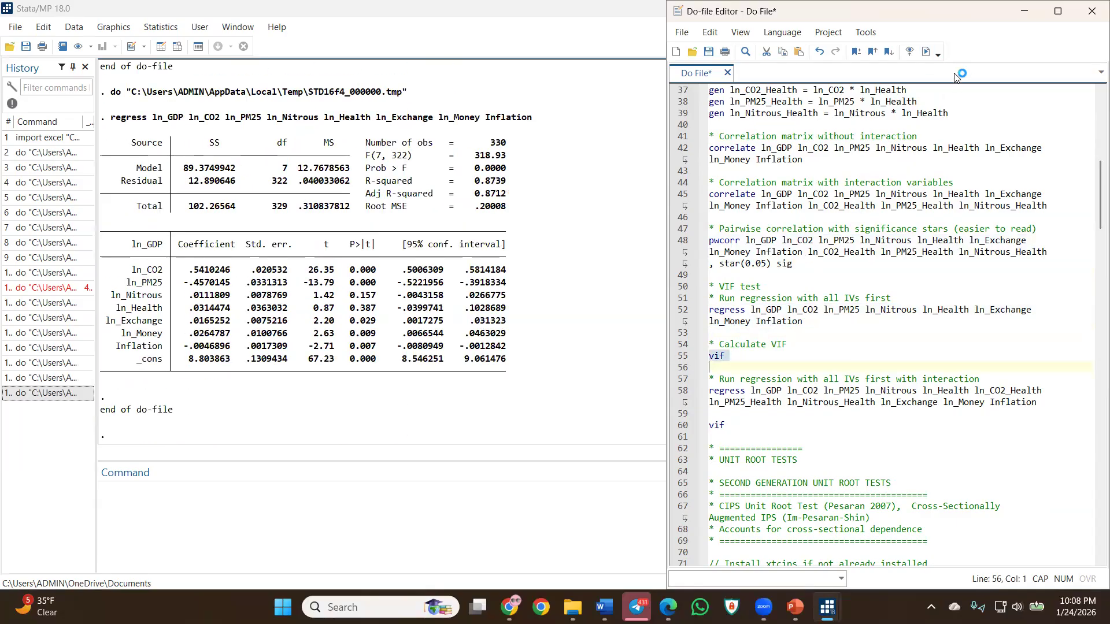
{"action": "left_click", "coordinate": [925, 52]}
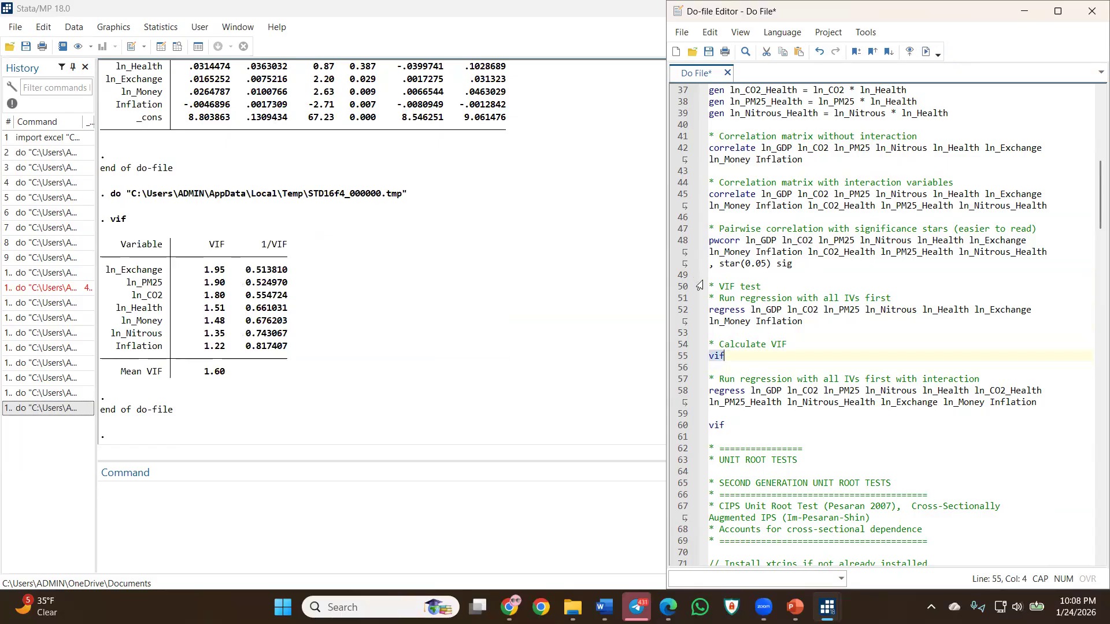
{"action": "scroll", "coordinate": [720, 306], "scroll_direction": "down", "scroll_amount": 3}
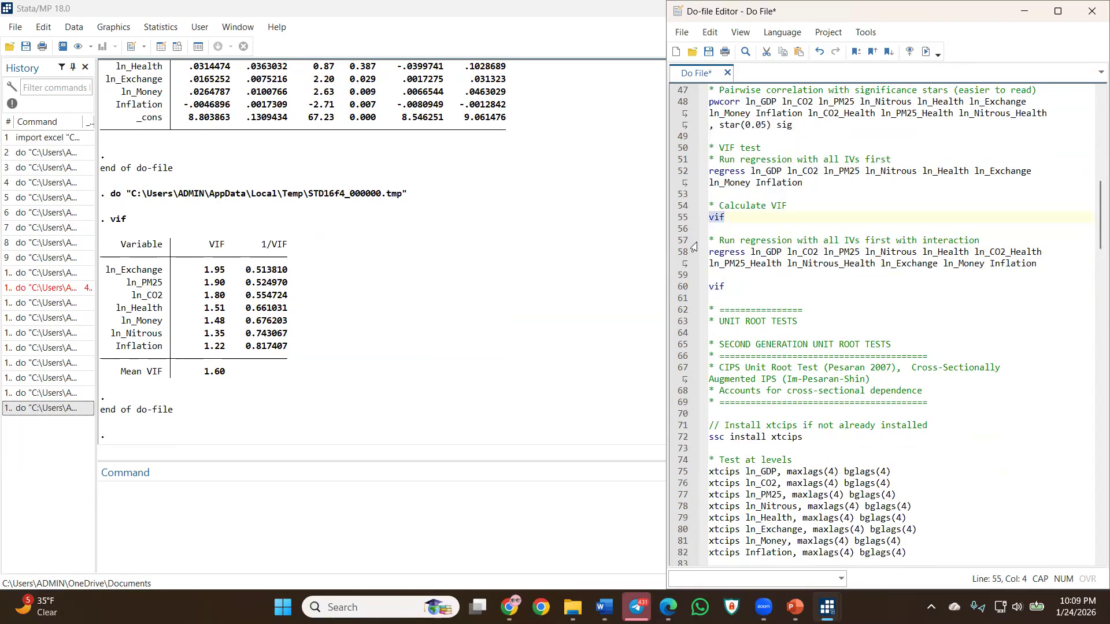
Run the regression of ln_GDP with the Health interaction terms, calculate its VIF, and compare it with the VIF without interactions.
{"action": "left_click", "coordinate": [680, 254]}
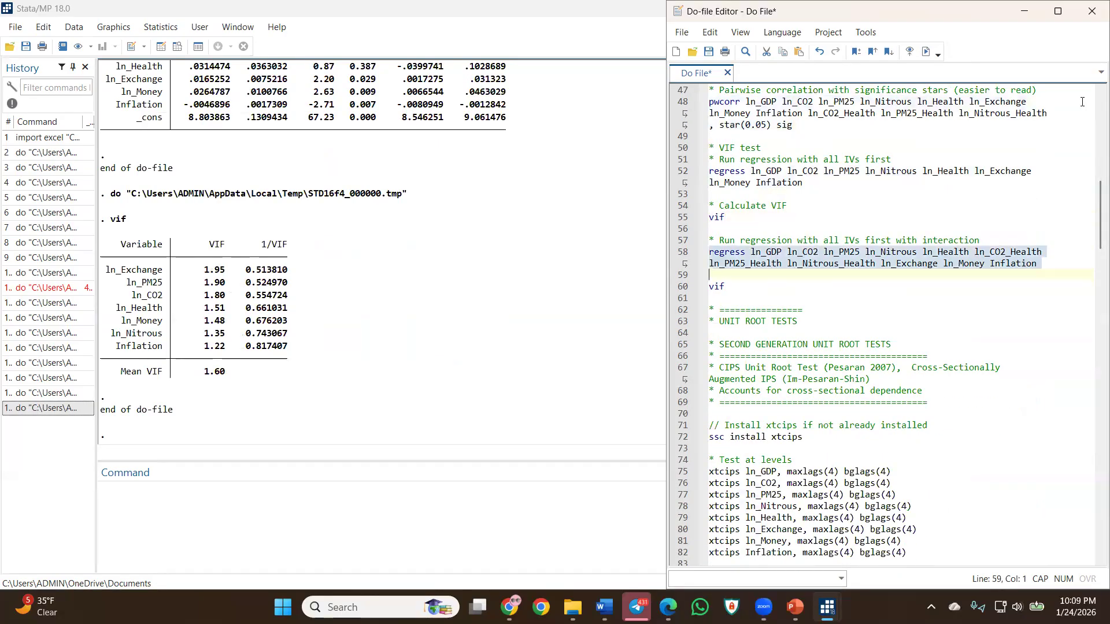
{"action": "left_click", "coordinate": [925, 52]}
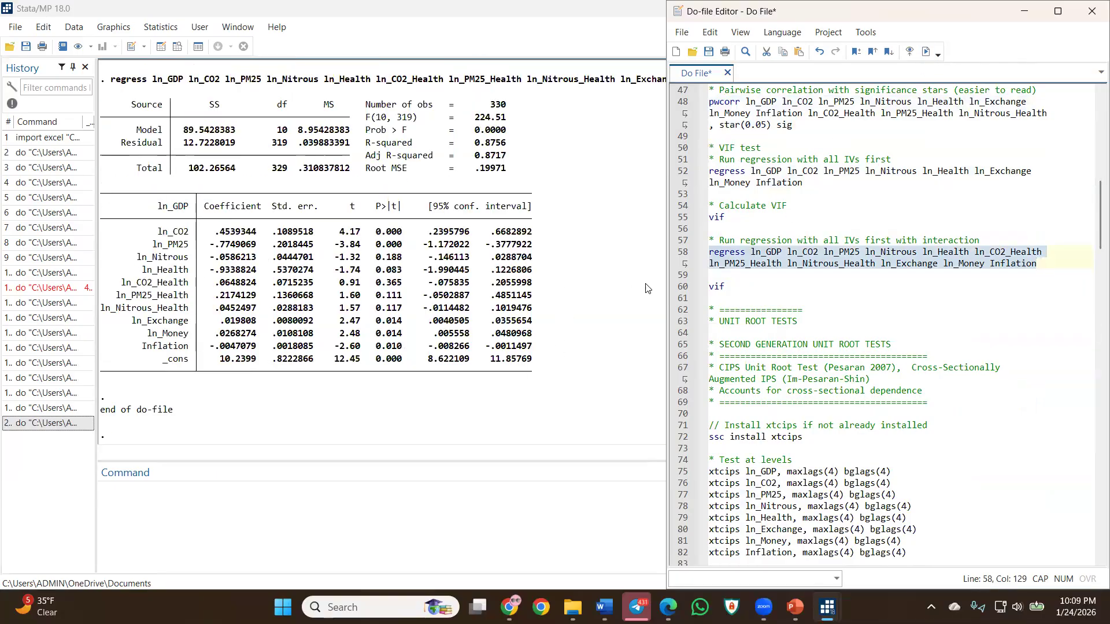
{"action": "left_click", "coordinate": [682, 288]}
{"action": "left_click", "coordinate": [923, 54]}
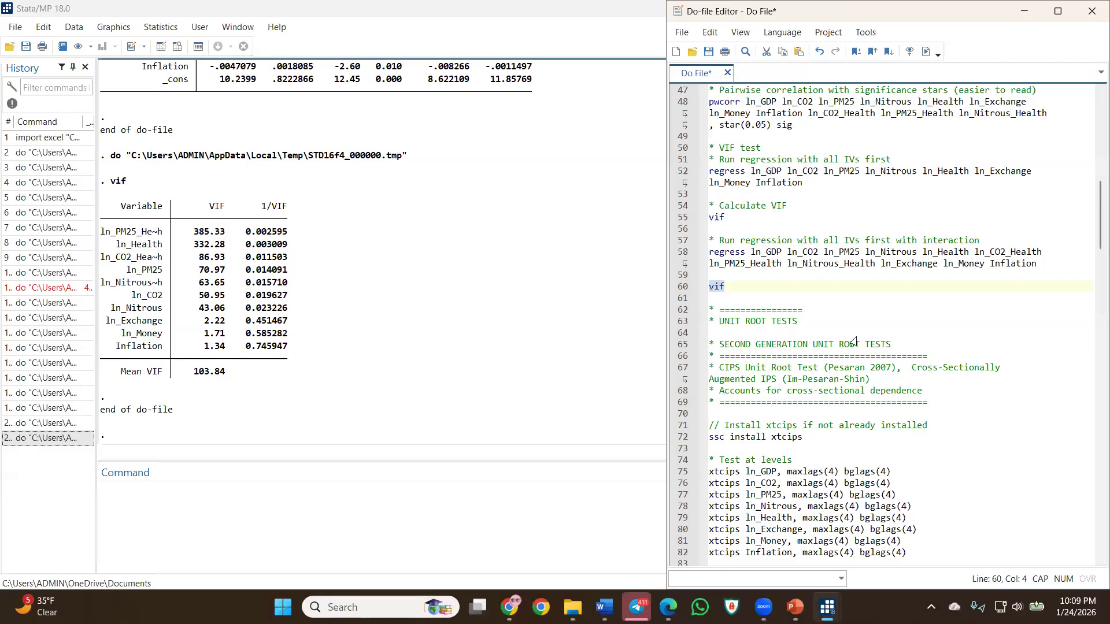
{"action": "scroll", "coordinate": [772, 309], "scroll_direction": "up", "scroll_amount": 3}
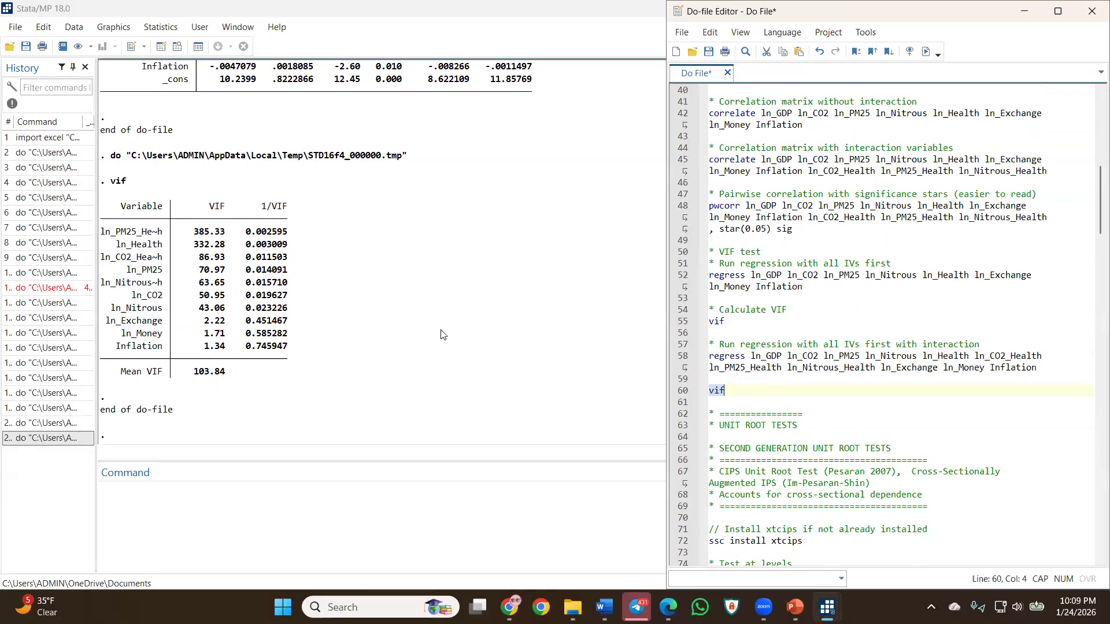
{"action": "scroll", "coordinate": [189, 342], "scroll_direction": "up", "scroll_amount": 15}
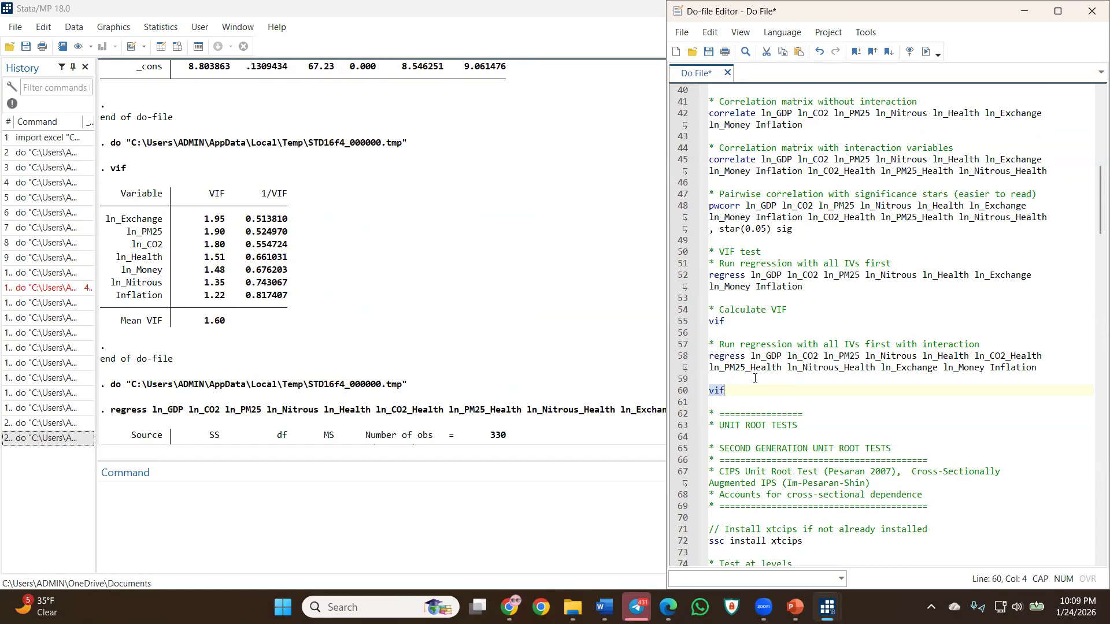
{"action": "scroll", "coordinate": [755, 378], "scroll_direction": "down", "scroll_amount": 8}
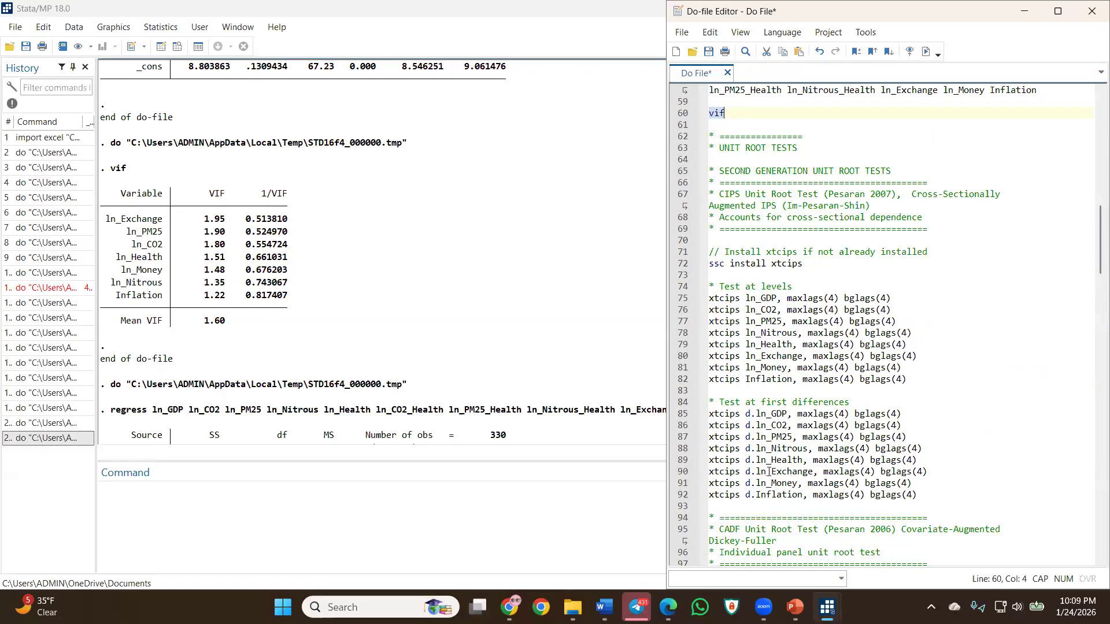
Switch to the Manuscript Structure document in Word and examine the summary statistics and the VIF row of the correlation table.
{"action": "mouse_move", "coordinate": [604, 607]}
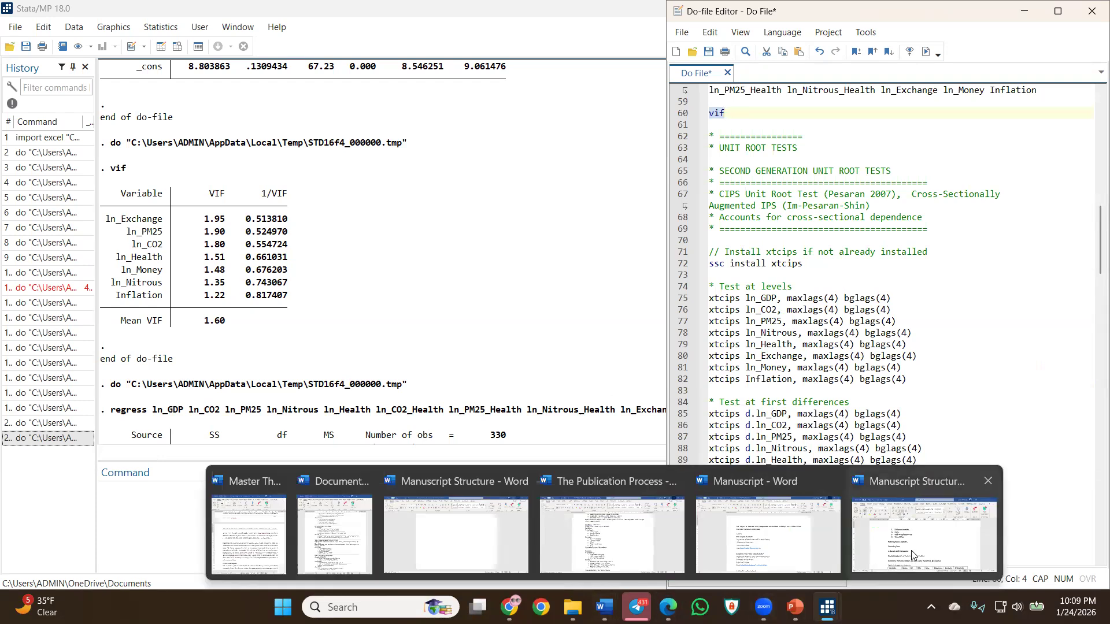
{"action": "left_click", "coordinate": [880, 551]}
{"action": "scroll", "coordinate": [578, 376], "scroll_direction": "down", "scroll_amount": 5}
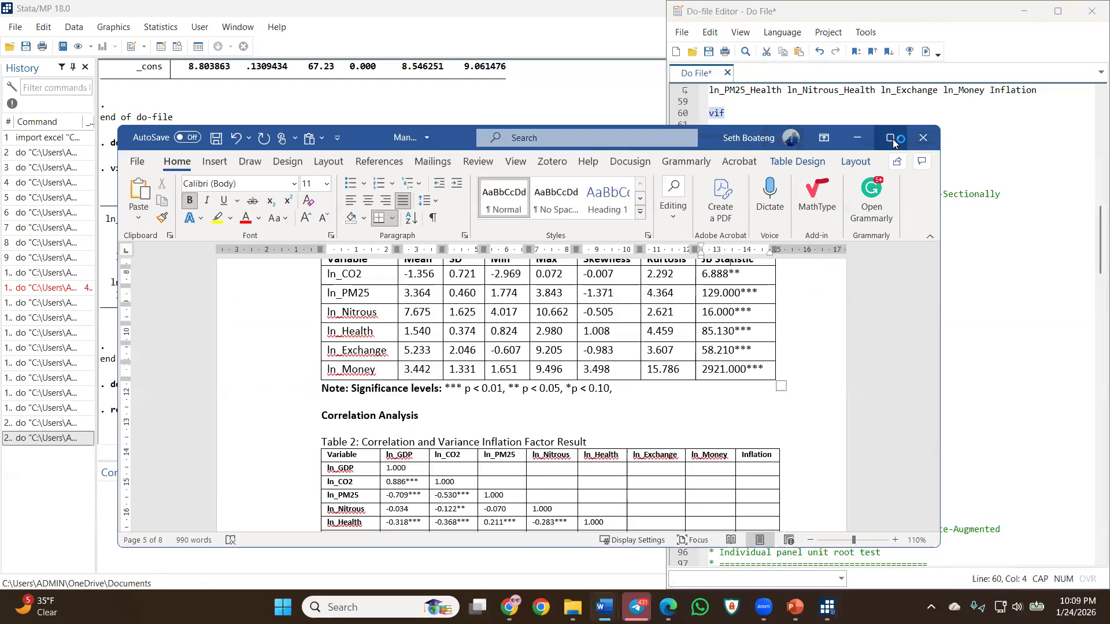
{"action": "left_click", "coordinate": [890, 138]}
{"action": "scroll", "coordinate": [707, 280], "scroll_direction": "up", "scroll_amount": 5}
{"action": "scroll", "coordinate": [664, 289], "scroll_direction": "down", "scroll_amount": 5}
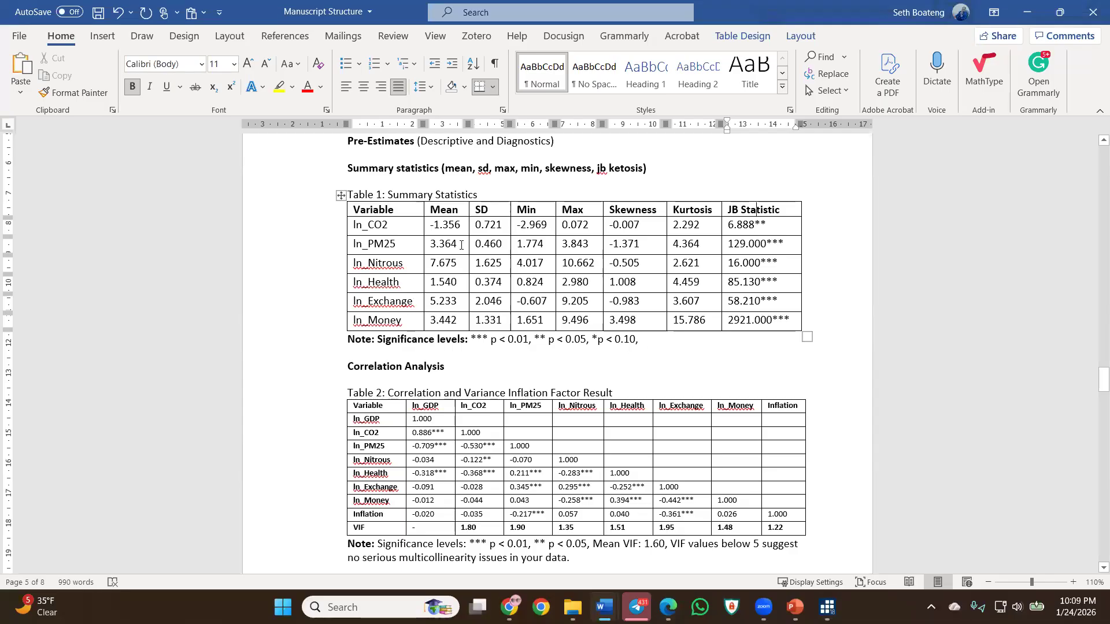
{"action": "left_click", "coordinate": [398, 193]}
{"action": "scroll", "coordinate": [412, 259], "scroll_direction": "down", "scroll_amount": 3}
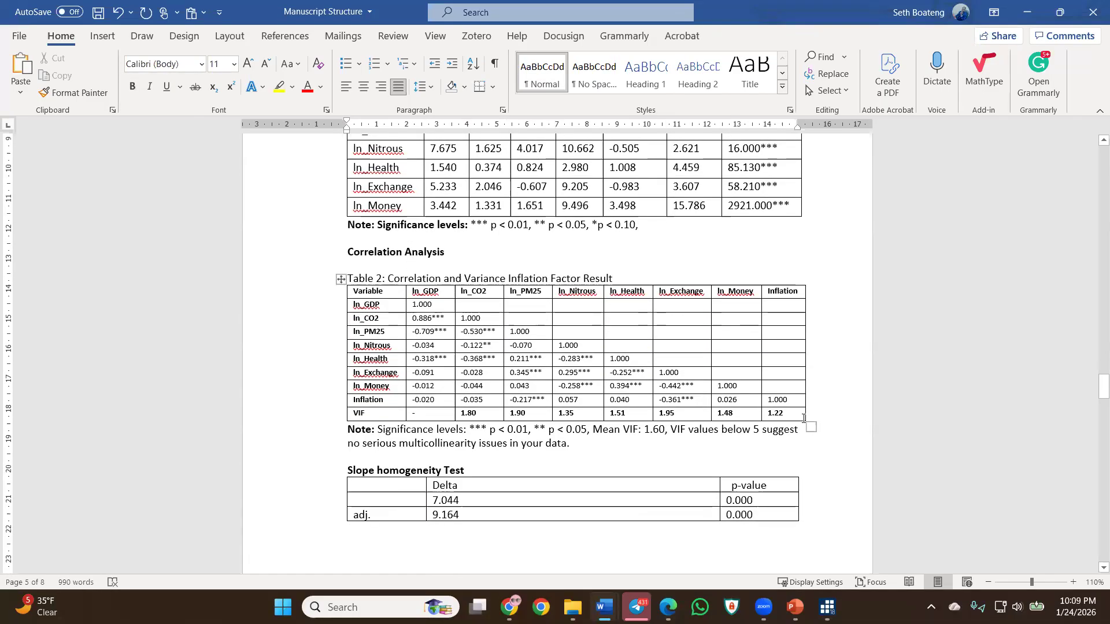
{"action": "left_click_drag", "start_coordinate": [752, 410], "coordinate": [362, 414]}
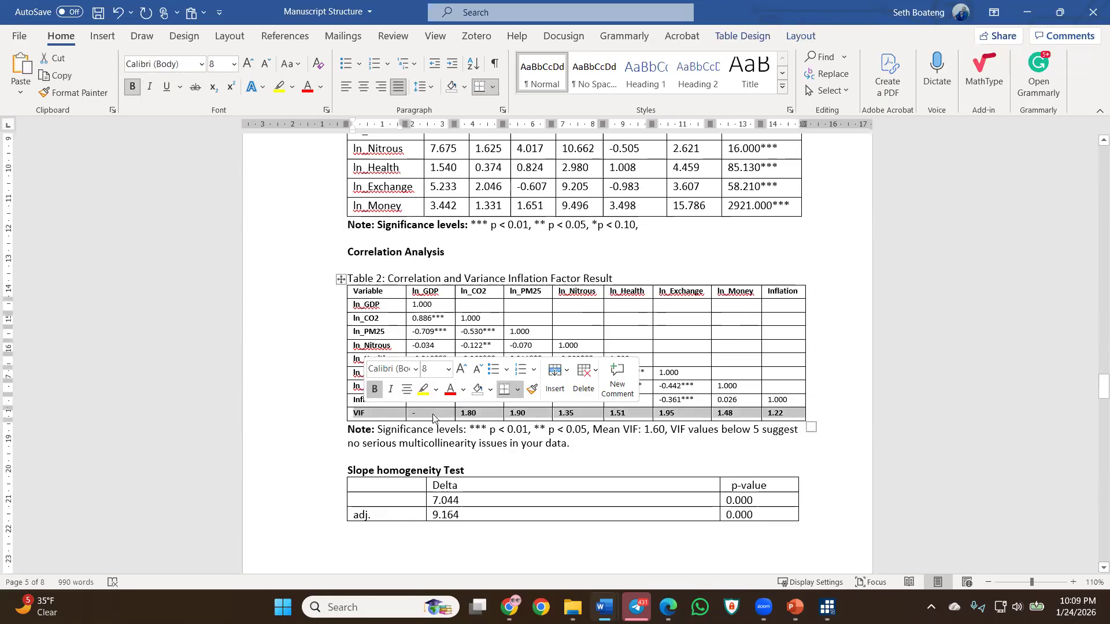
{"action": "left_click", "coordinate": [485, 282]}
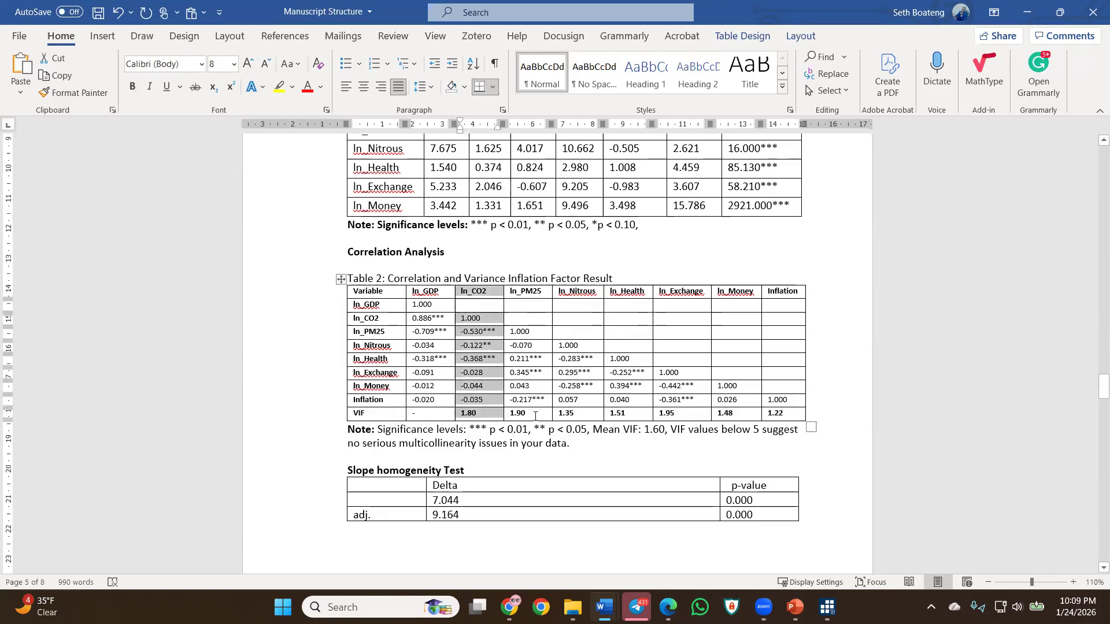
{"action": "left_click_drag", "start_coordinate": [787, 412], "coordinate": [465, 413]}
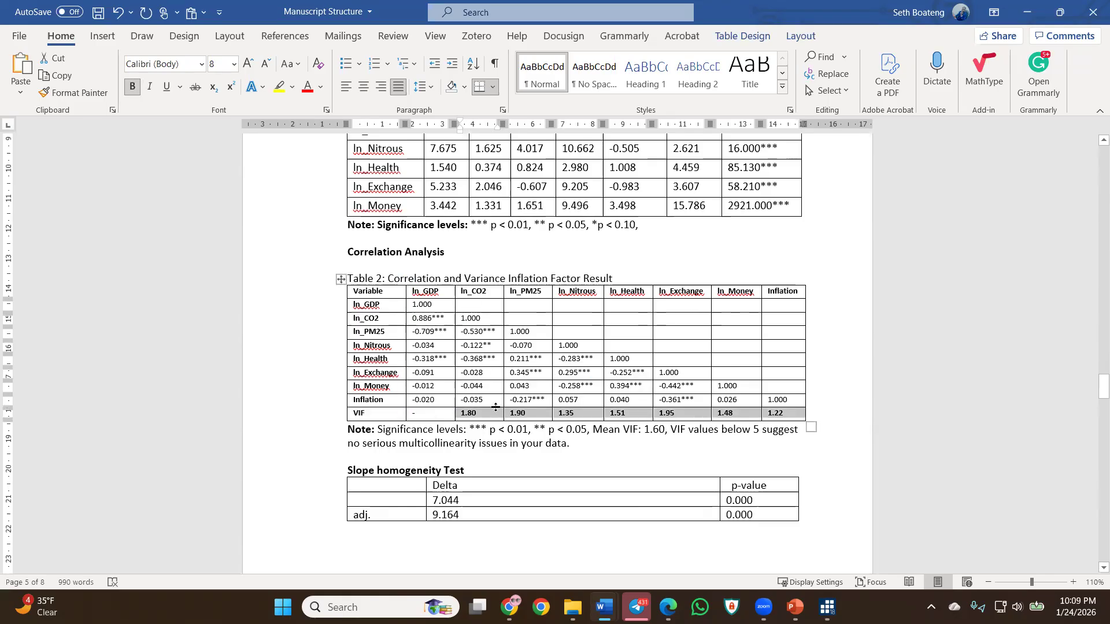
Examine the Delta and p-value entries in the manuscript's Slope homogeneity Test table.
{"action": "scroll", "coordinate": [495, 414], "scroll_direction": "down", "scroll_amount": 4}
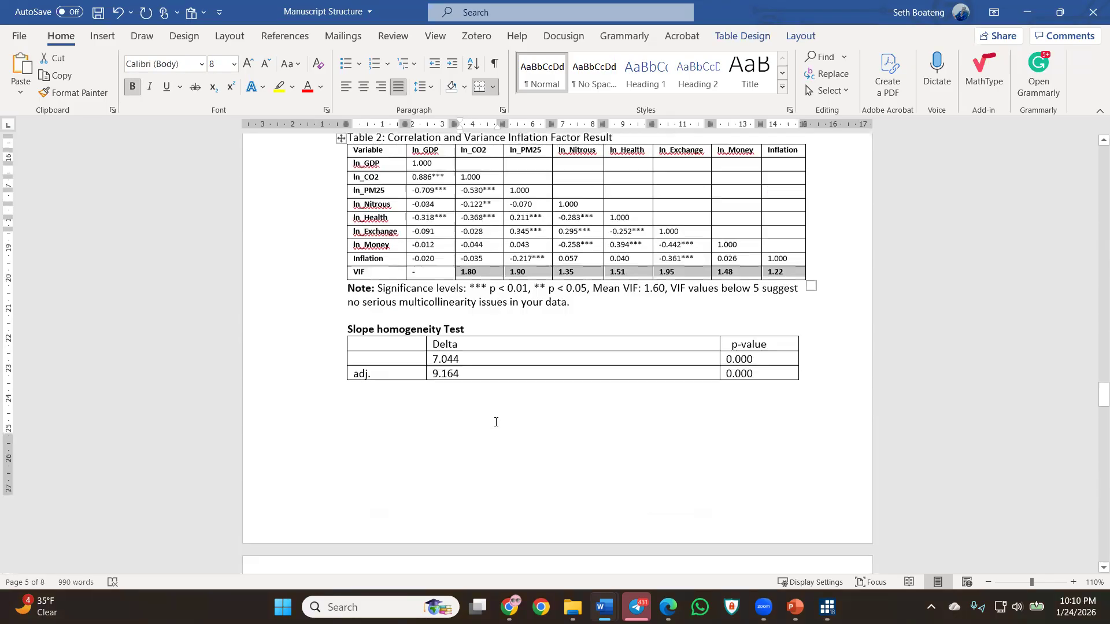
{"action": "scroll", "coordinate": [496, 422], "scroll_direction": "down", "scroll_amount": 2}
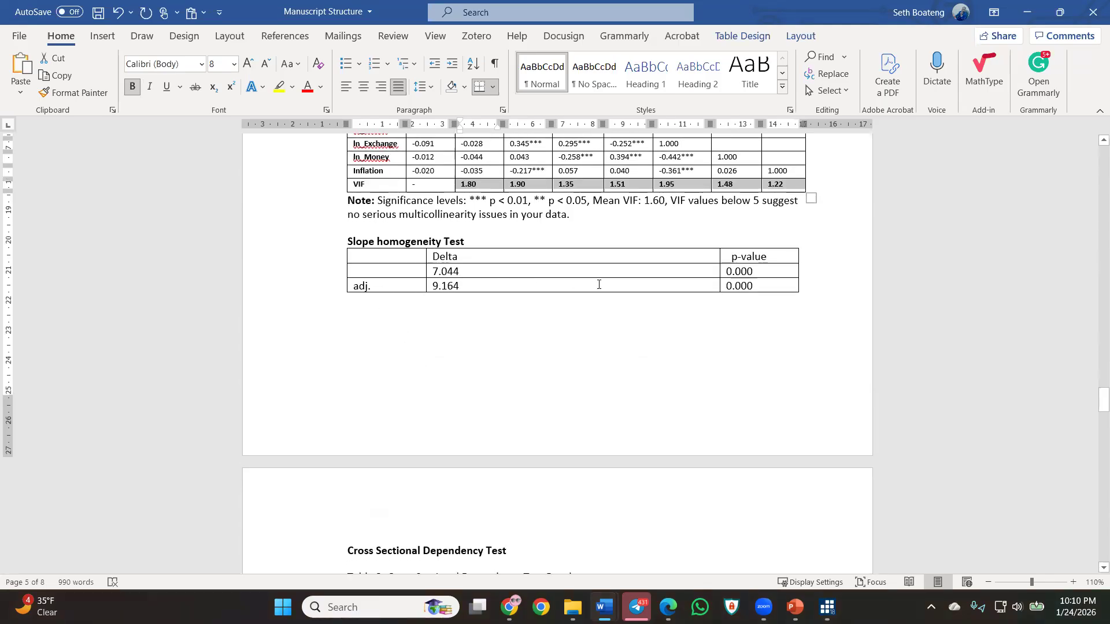
{"action": "left_click", "coordinate": [772, 283]}
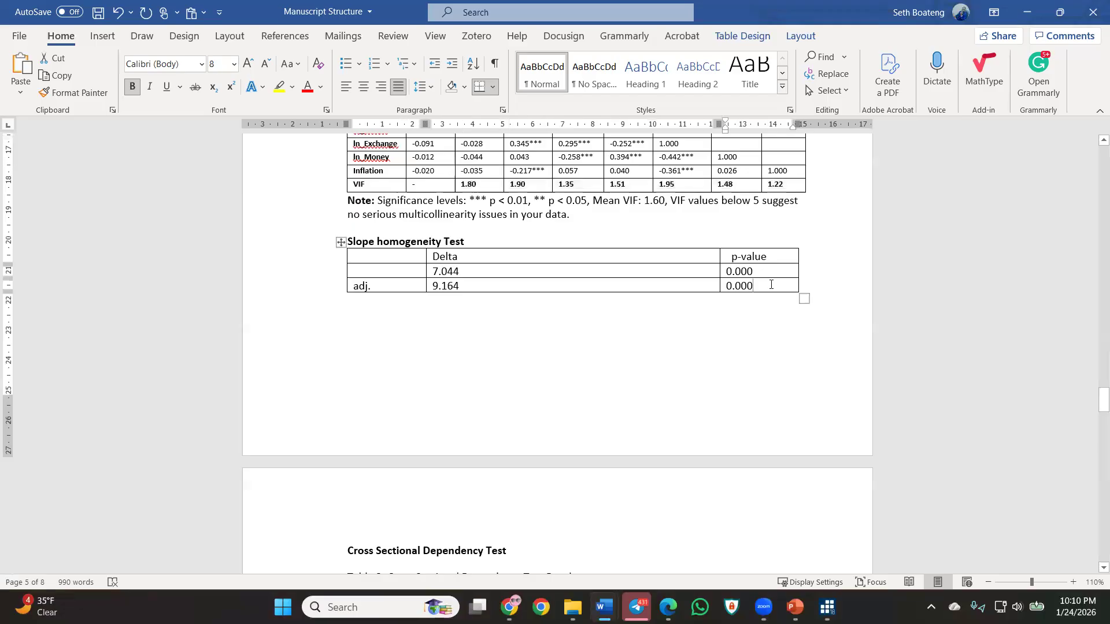
{"action": "scroll", "coordinate": [741, 200], "scroll_direction": "down", "scroll_amount": 2}
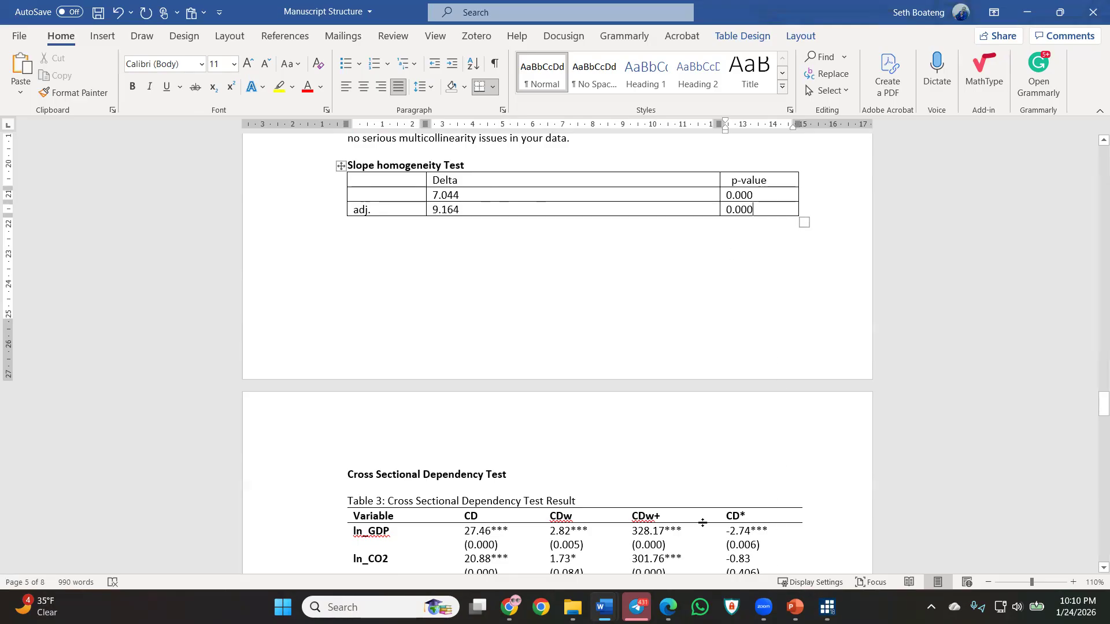
Switch to the Stata do-file and run the xthst slope homogeneity test for ln_GDP and all the independent variables.
{"action": "mouse_move", "coordinate": [827, 607]}
{"action": "left_click", "coordinate": [809, 503]}
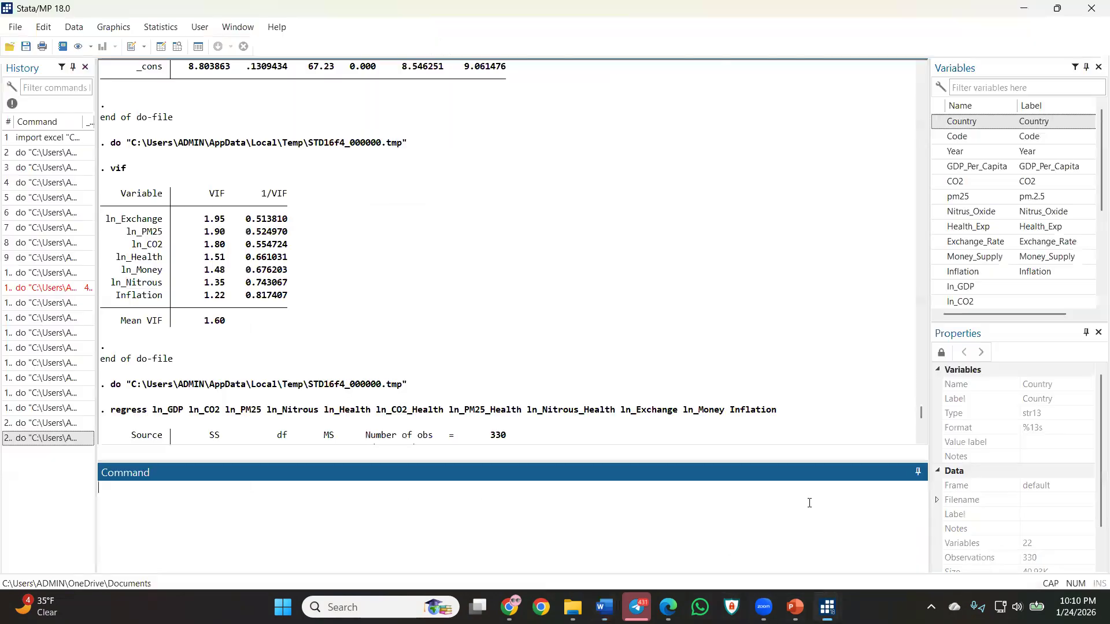
{"action": "left_click", "coordinate": [991, 532]}
{"action": "scroll", "coordinate": [753, 410], "scroll_direction": "up", "scroll_amount": 9}
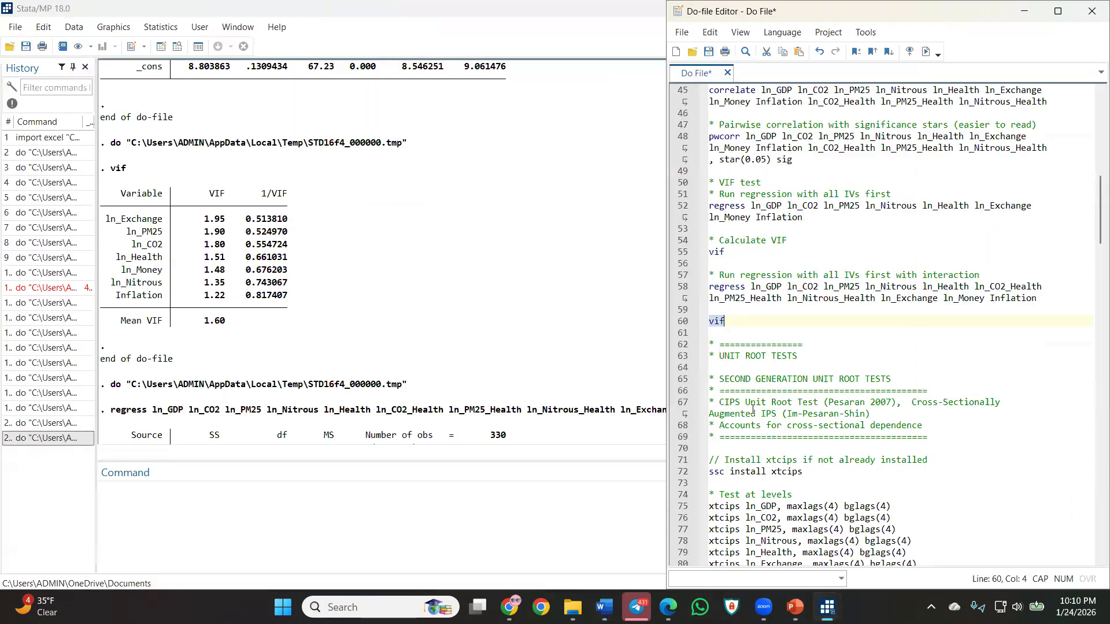
{"action": "scroll", "coordinate": [753, 409], "scroll_direction": "up", "scroll_amount": 7}
{"action": "scroll", "coordinate": [752, 412], "scroll_direction": "down", "scroll_amount": 12}
{"action": "scroll", "coordinate": [752, 415], "scroll_direction": "down", "scroll_amount": 20}
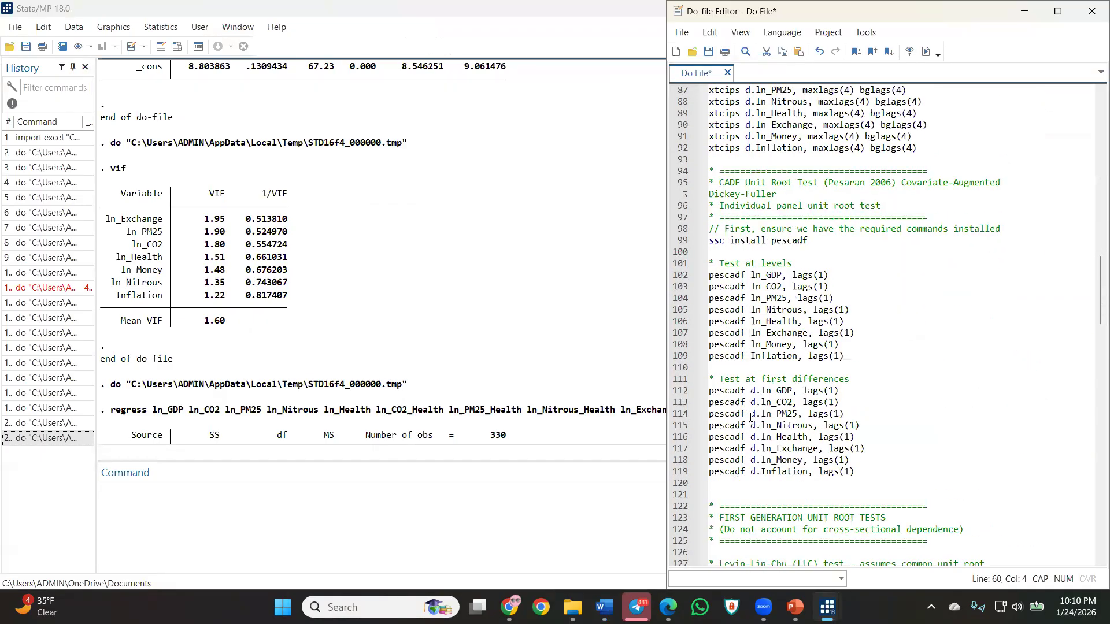
{"action": "scroll", "coordinate": [749, 417], "scroll_direction": "down", "scroll_amount": 19}
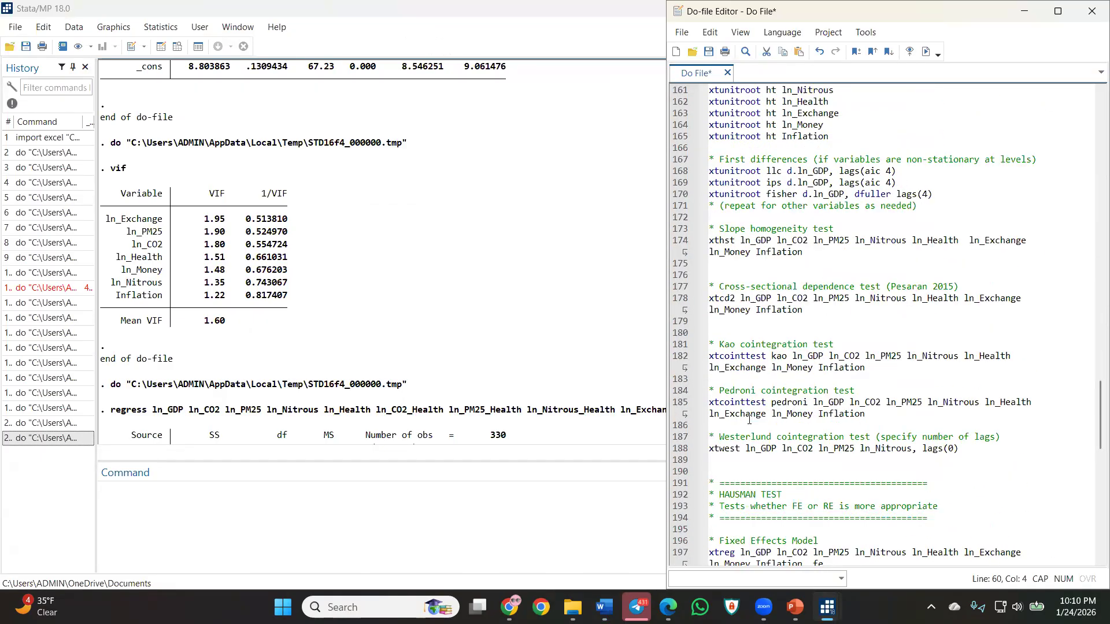
{"action": "scroll", "coordinate": [749, 419], "scroll_direction": "up", "scroll_amount": 2}
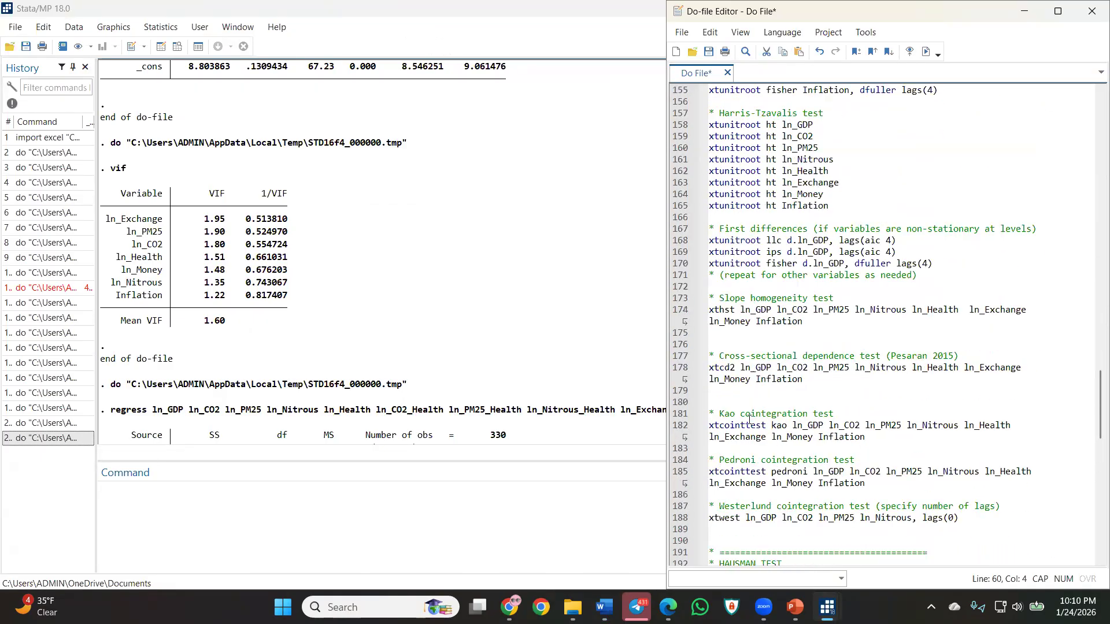
{"action": "left_click", "coordinate": [678, 311]}
{"action": "left_click", "coordinate": [926, 51]}
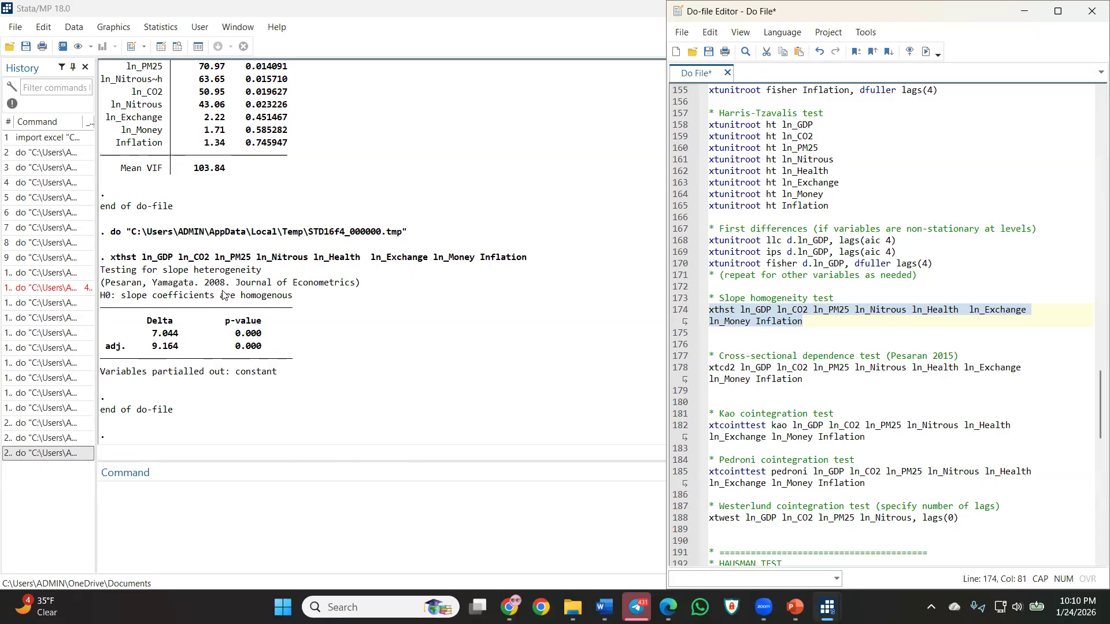
Minimize the main Stata window and examine Table 3, the cross-sectional dependency results, in the Word manuscript.
{"action": "left_click", "coordinate": [535, 163]}
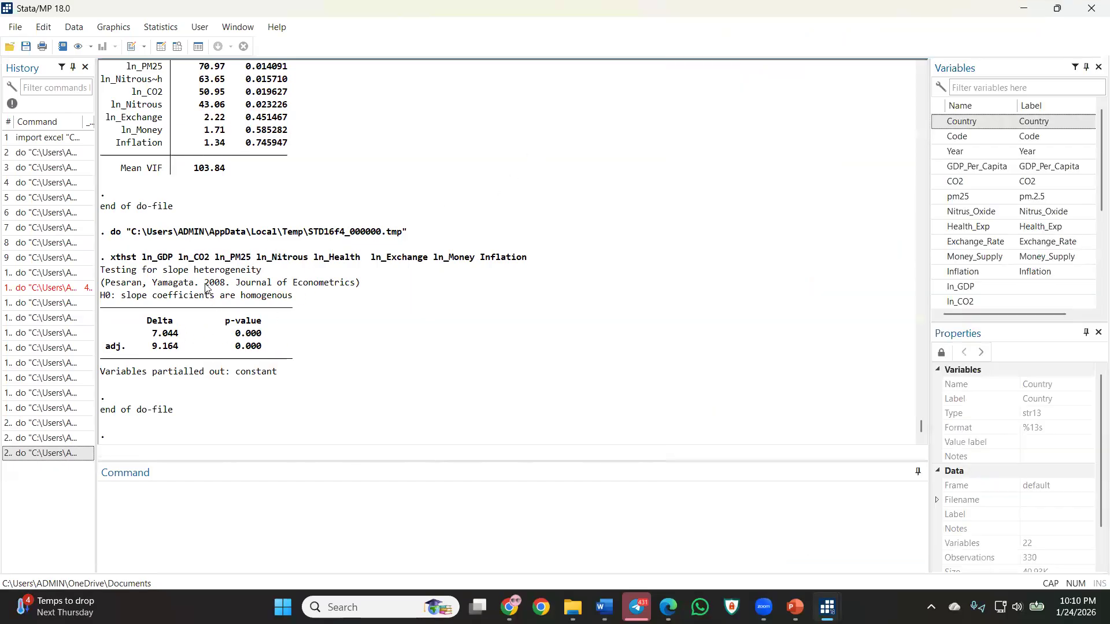
{"action": "left_click", "coordinate": [1024, 8]}
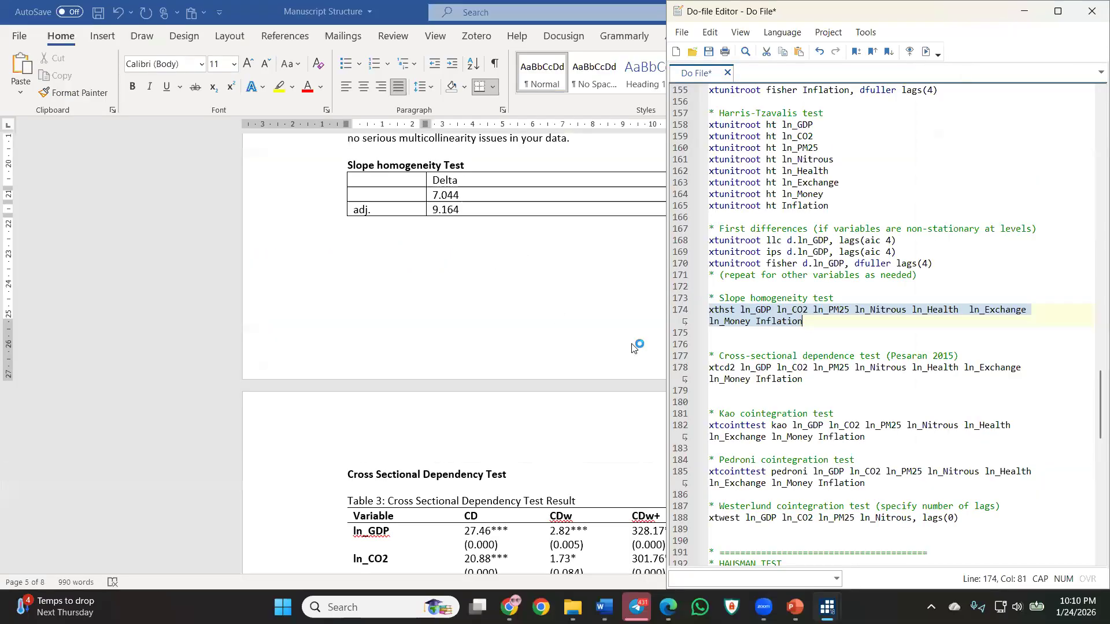
{"action": "scroll", "coordinate": [518, 429], "scroll_direction": "down", "scroll_amount": 5}
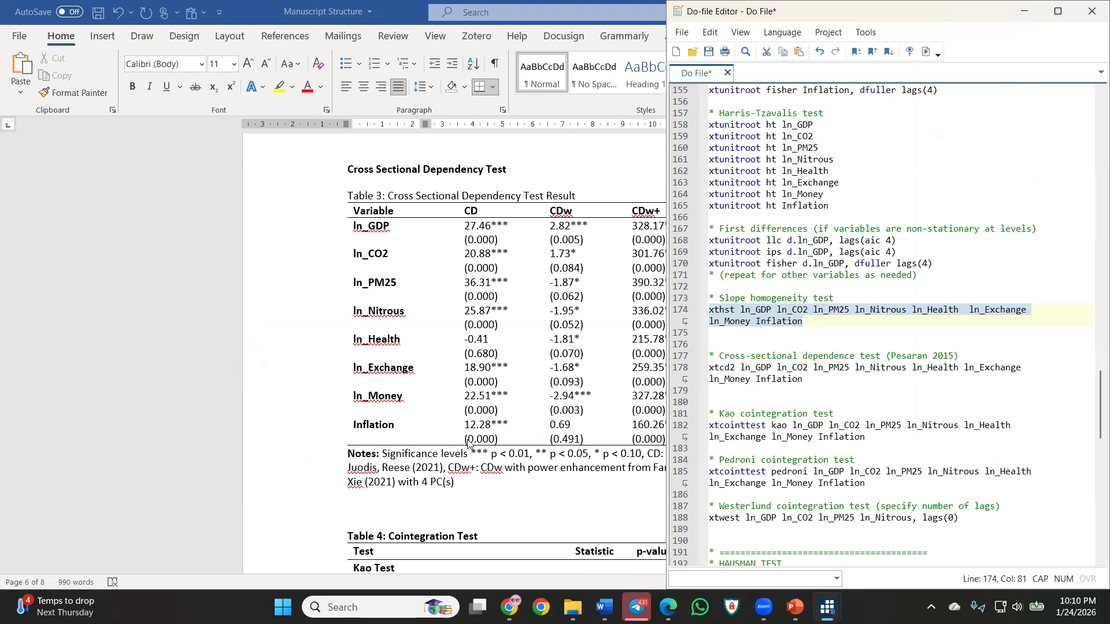
{"action": "left_click", "coordinate": [458, 414]}
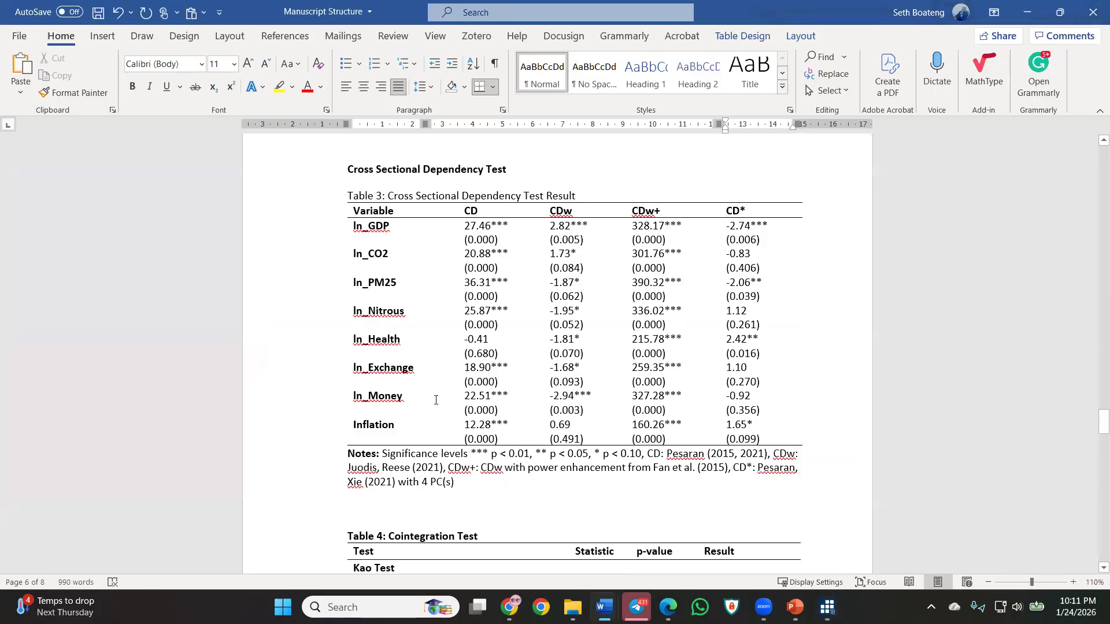
{"action": "scroll", "coordinate": [435, 399], "scroll_direction": "down", "scroll_amount": 1}
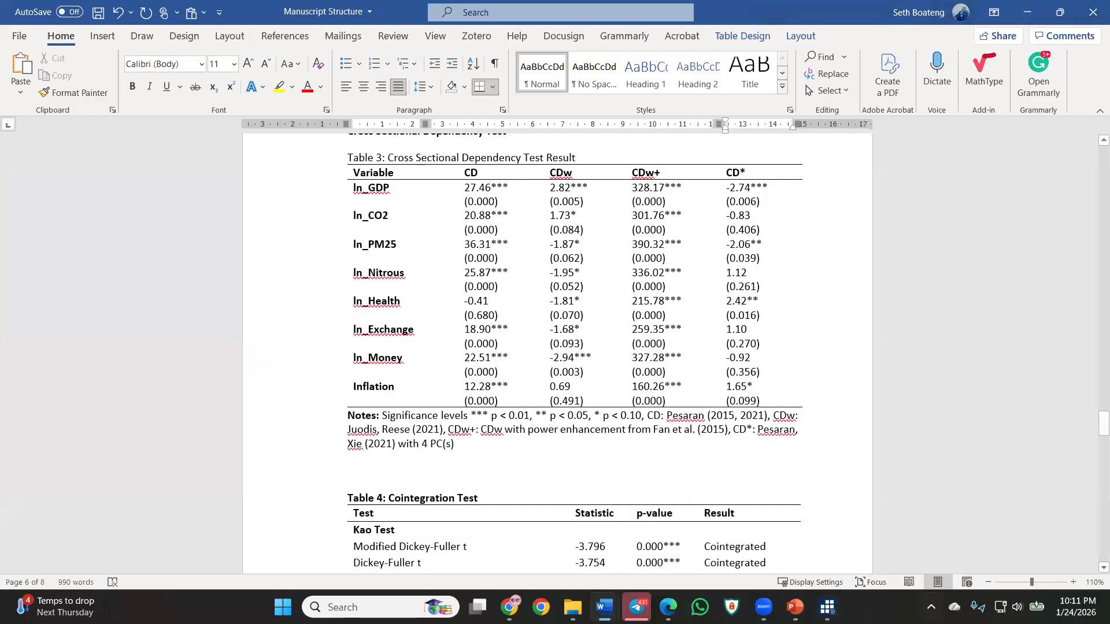
{"action": "scroll", "coordinate": [570, 325], "scroll_direction": "up", "scroll_amount": 1}
Switch to the Stata do-file, run the xtcd2 cross-sectional dependence test for all the variables, and review its output.
{"action": "mouse_move", "coordinate": [814, 599]}
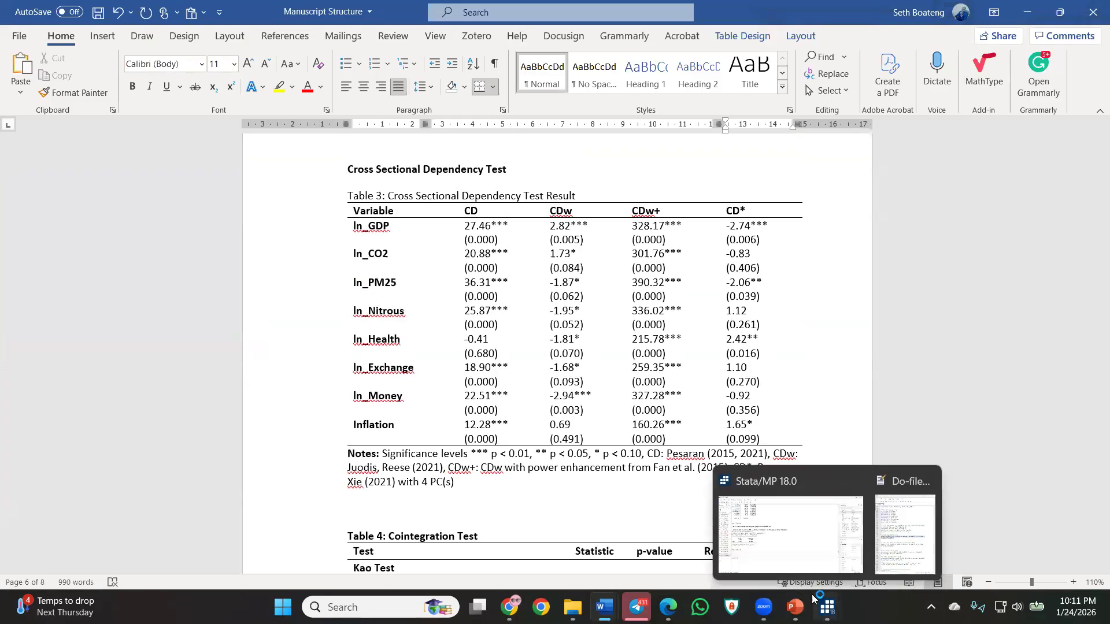
{"action": "left_click", "coordinate": [792, 508]}
{"action": "left_click", "coordinate": [917, 558]}
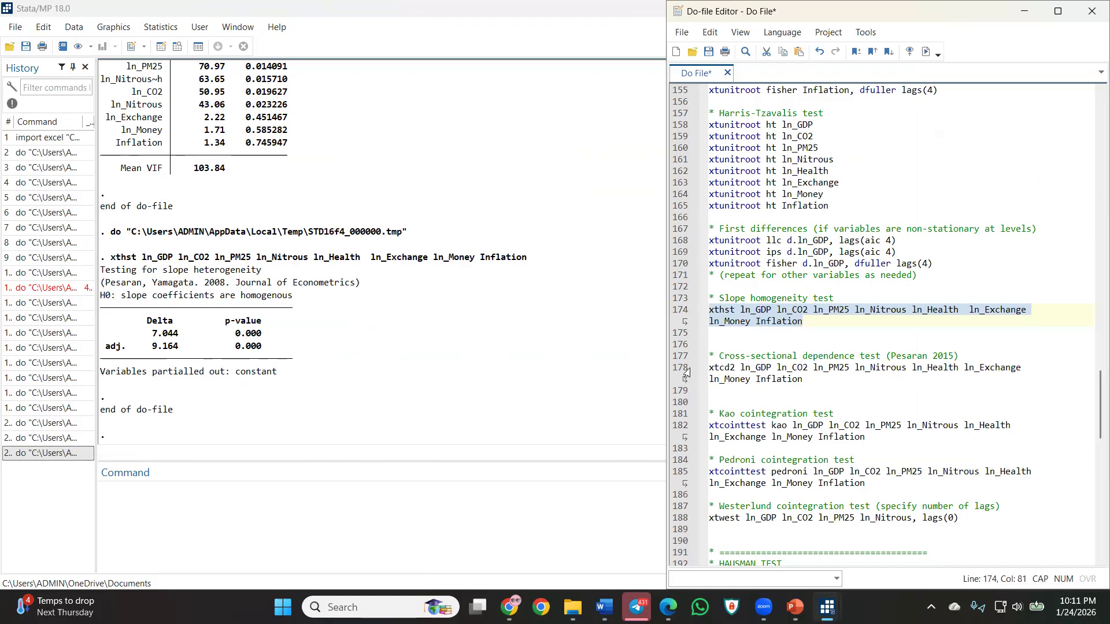
{"action": "left_click_drag", "start_coordinate": [891, 357], "coordinate": [954, 358]}
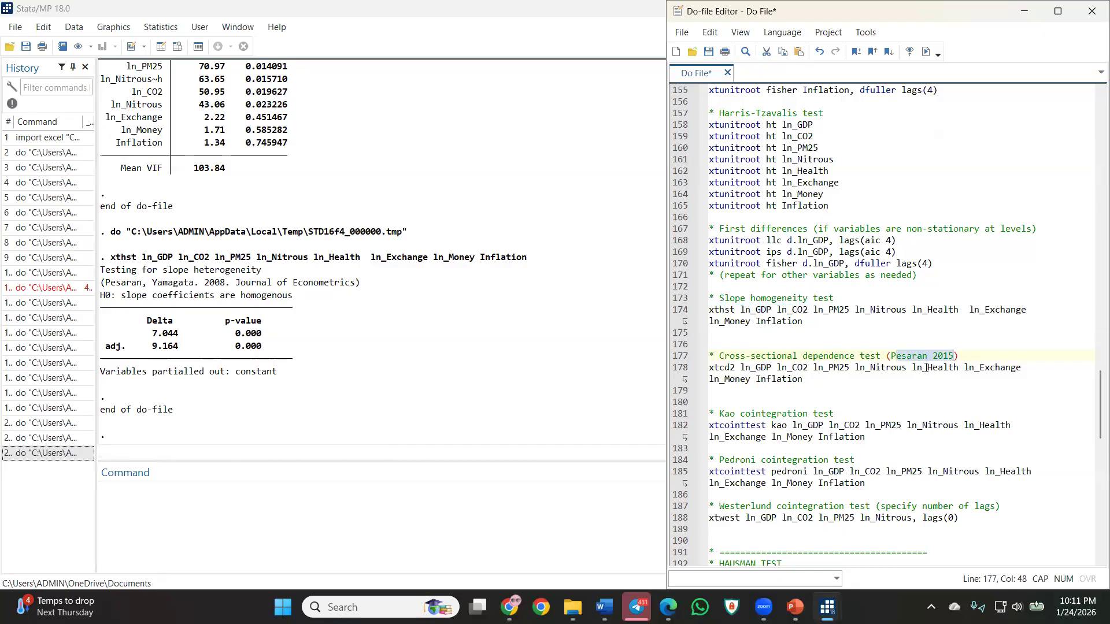
{"action": "left_click", "coordinate": [669, 374]}
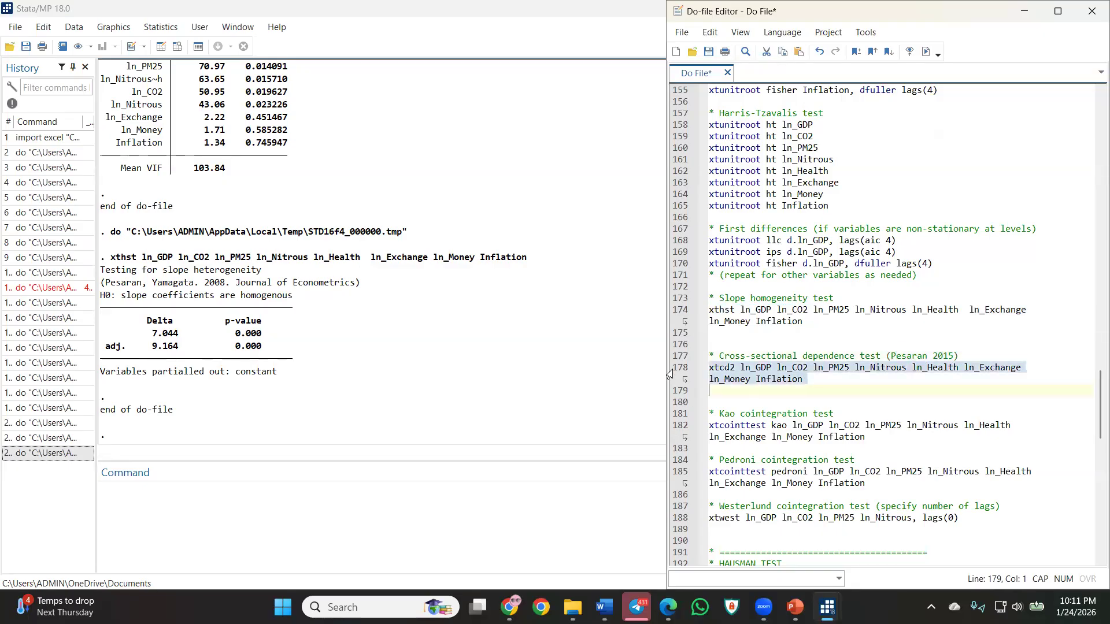
{"action": "left_click", "coordinate": [925, 51]}
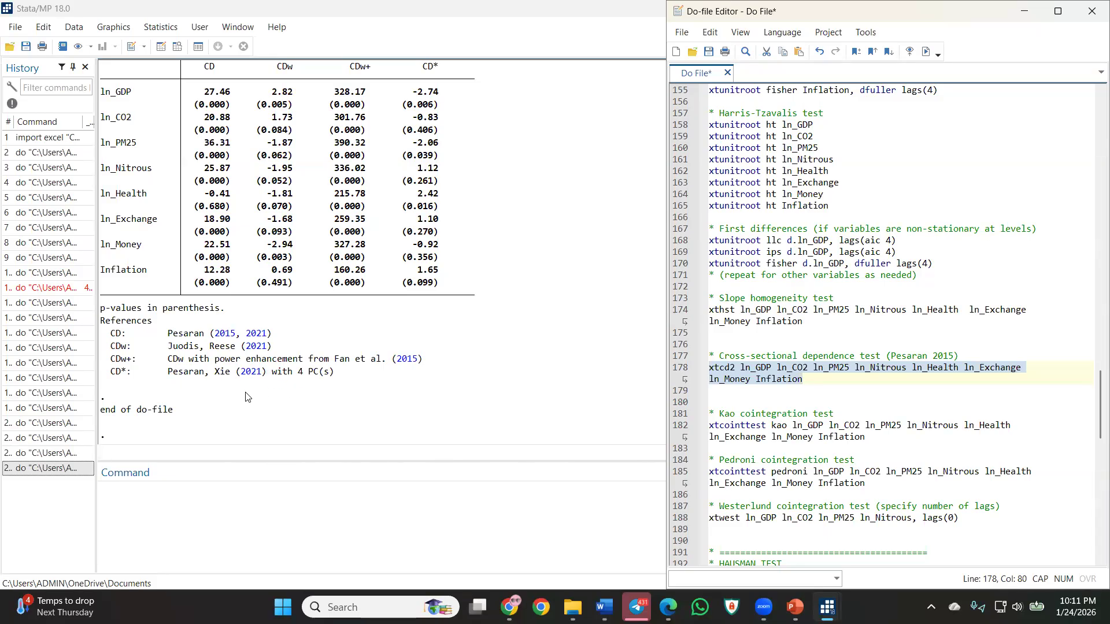
{"action": "scroll", "coordinate": [388, 347], "scroll_direction": "up", "scroll_amount": 2}
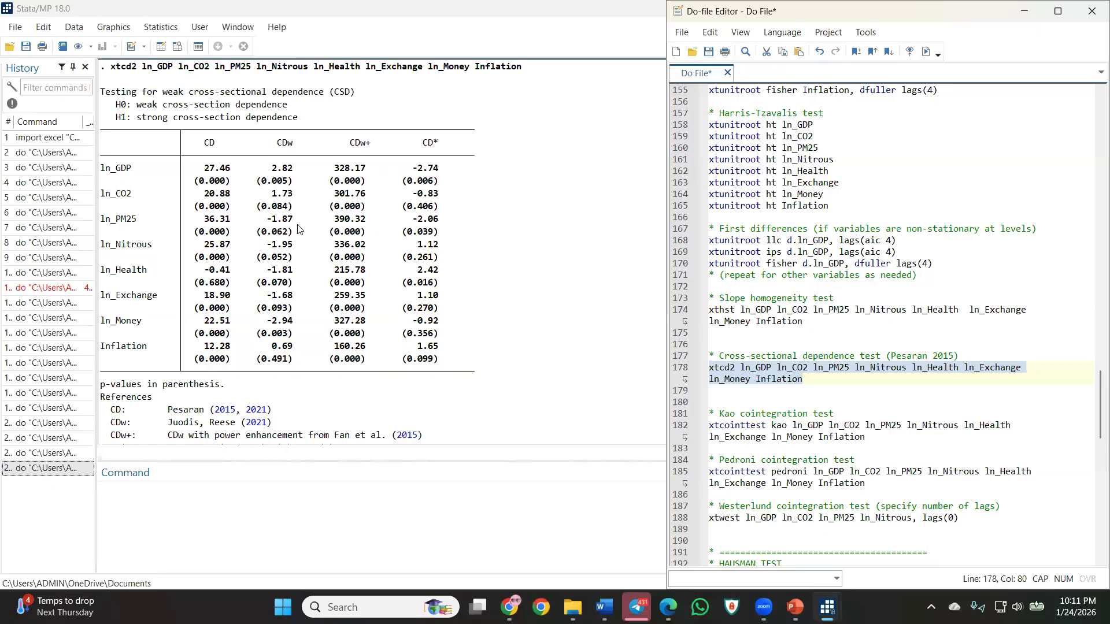
{"action": "scroll", "coordinate": [299, 229], "scroll_direction": "down", "scroll_amount": 3}
{"action": "scroll", "coordinate": [293, 215], "scroll_direction": "up", "scroll_amount": 4}
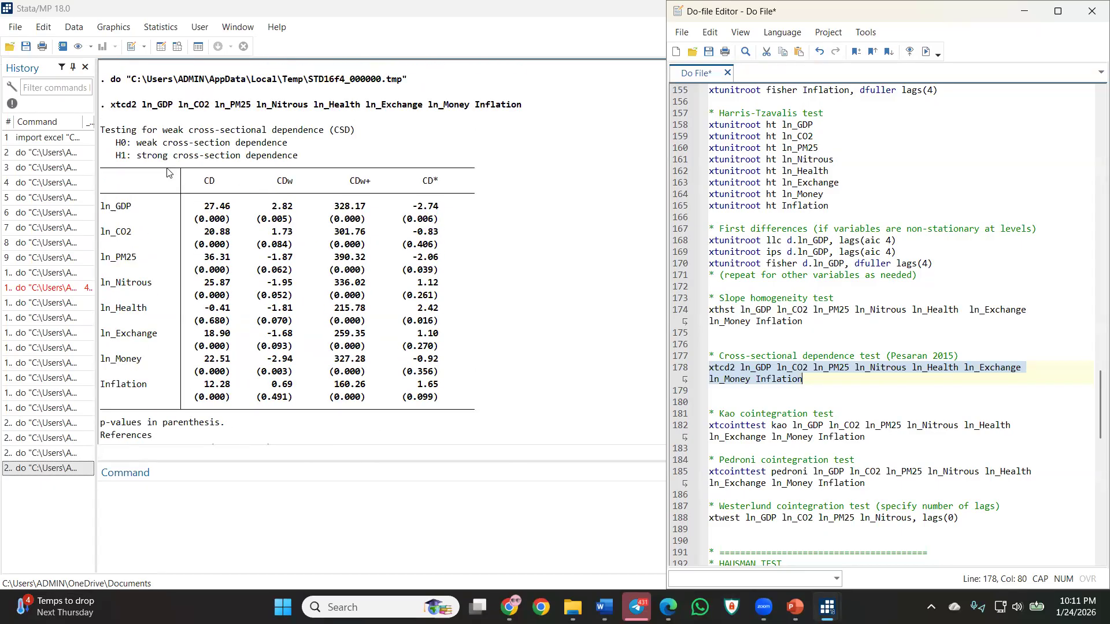
Highlight the null hypothesis in the xtcd2 output, and return to the do-file's Kao, Pedroni and Westerlund cointegration commands.
{"action": "left_click_drag", "start_coordinate": [287, 143], "coordinate": [105, 145]}
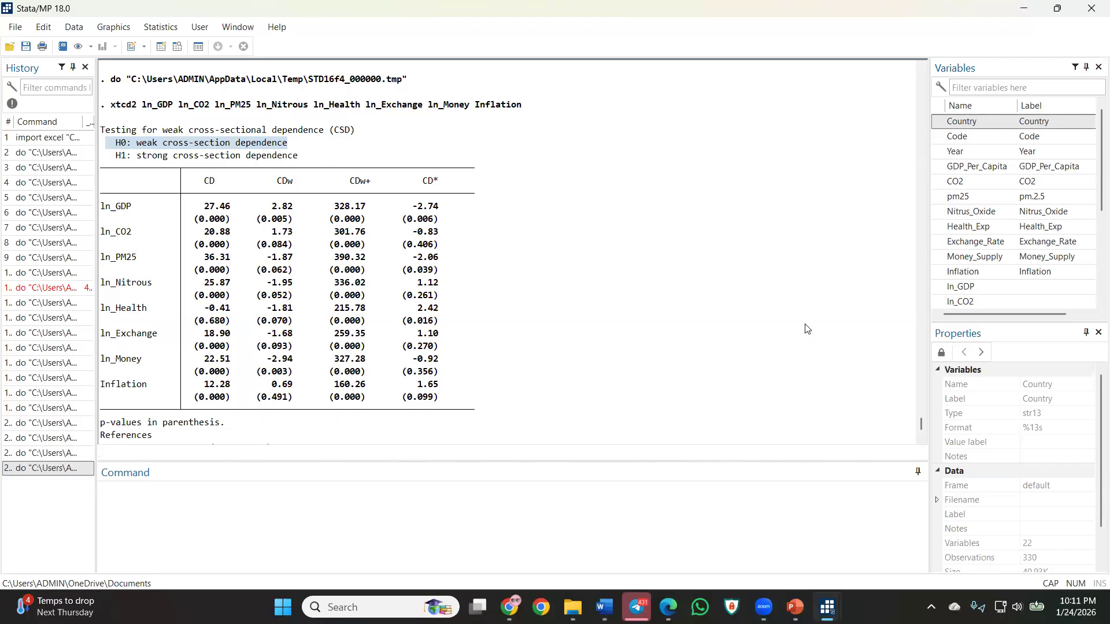
{"action": "mouse_move", "coordinate": [827, 607]}
{"action": "left_click", "coordinate": [911, 517]}
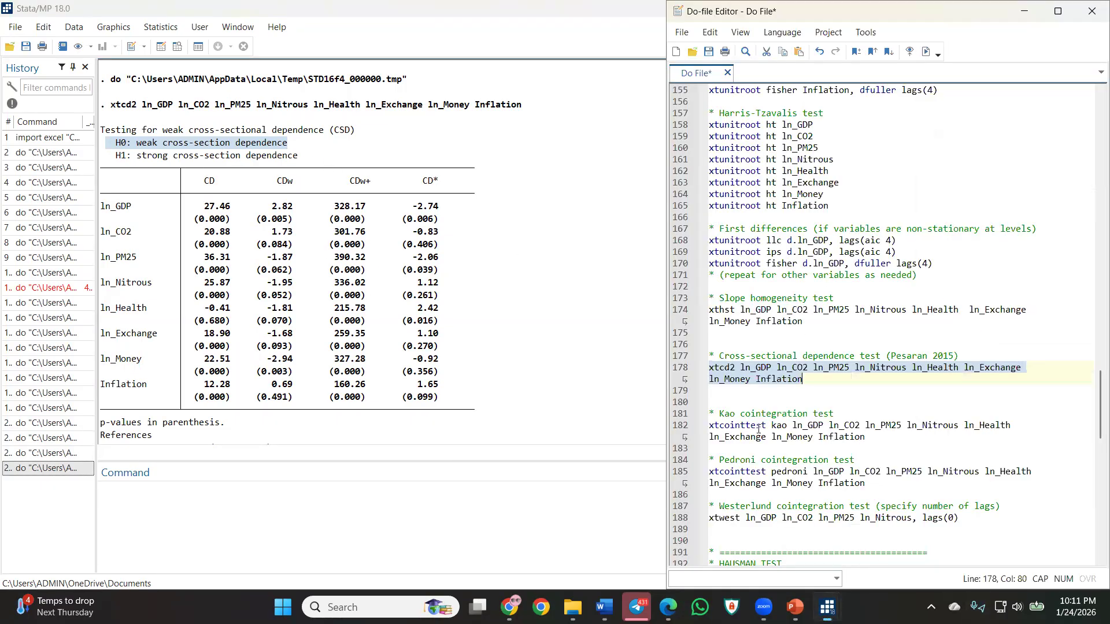
{"action": "scroll", "coordinate": [766, 382], "scroll_direction": "down", "scroll_amount": 3}
Switch to Word and close the Manuscript document about external debt composition.
{"action": "mouse_move", "coordinate": [604, 607]}
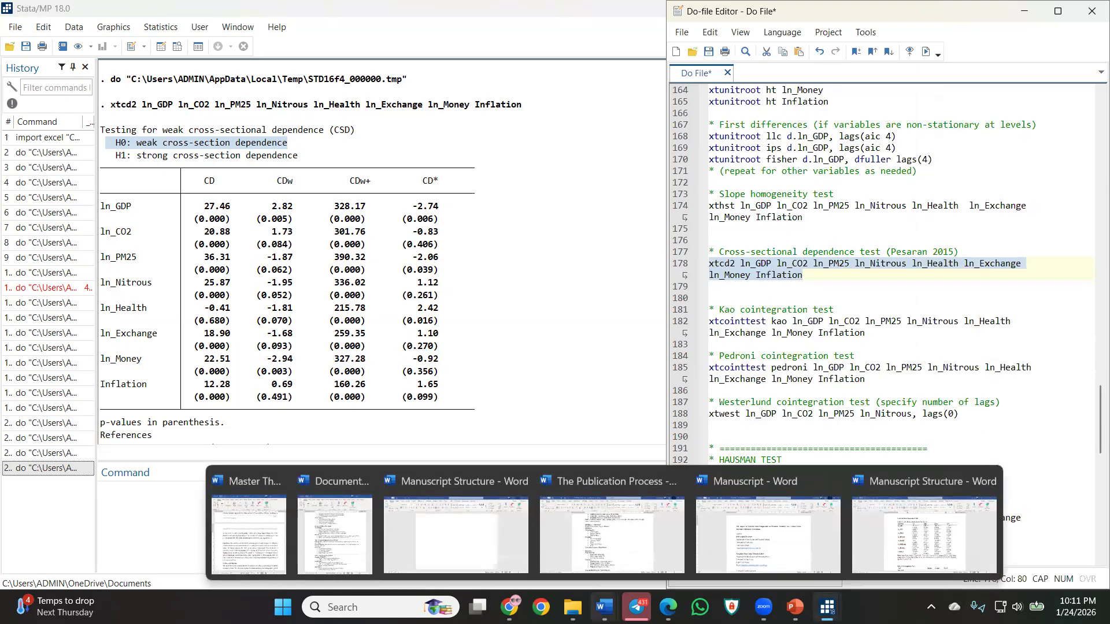
{"action": "left_click", "coordinate": [839, 527]}
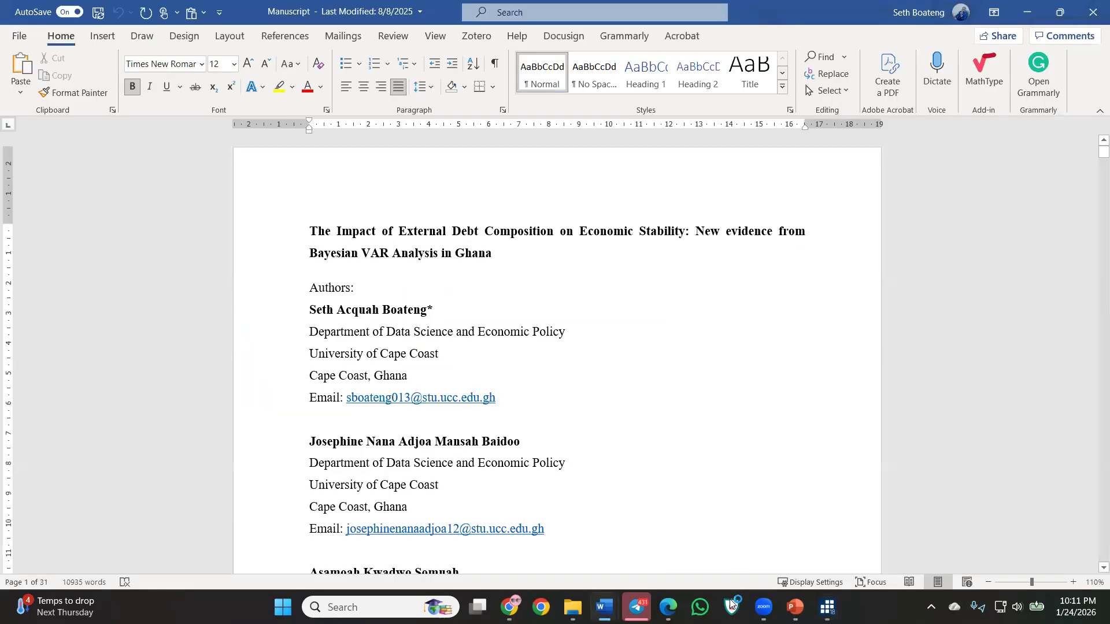
{"action": "left_click", "coordinate": [1090, 11]}
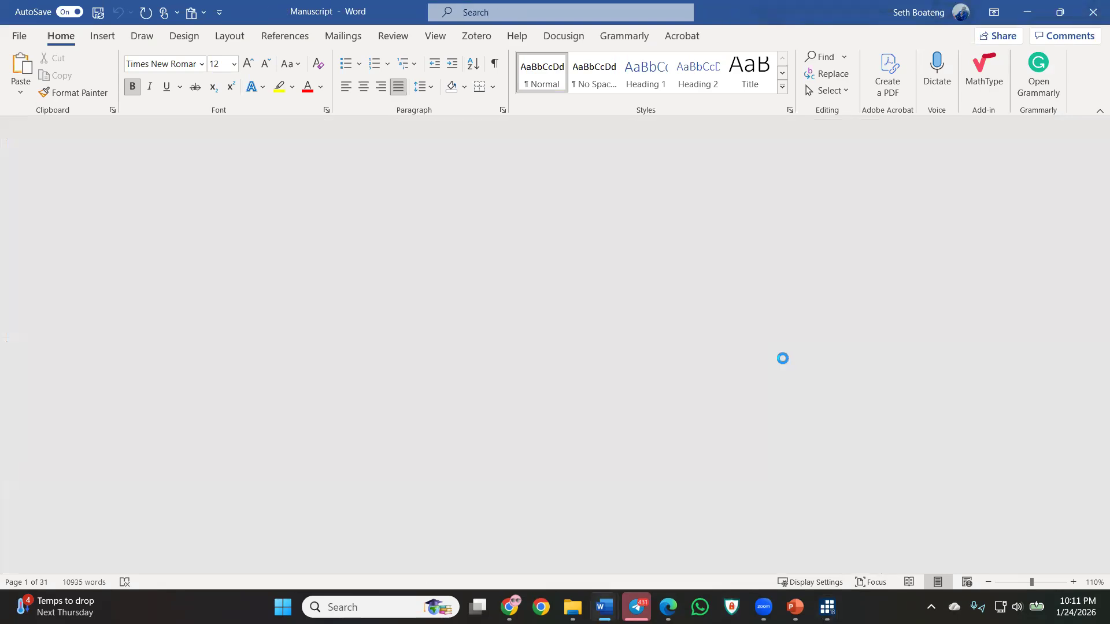
Bring up the Manuscript Structure document and examine Table 4, the Kao and Pedroni cointegration test results.
{"action": "mouse_move", "coordinate": [604, 607]}
{"action": "left_click", "coordinate": [836, 531]}
{"action": "scroll", "coordinate": [486, 287], "scroll_direction": "down", "scroll_amount": 10}
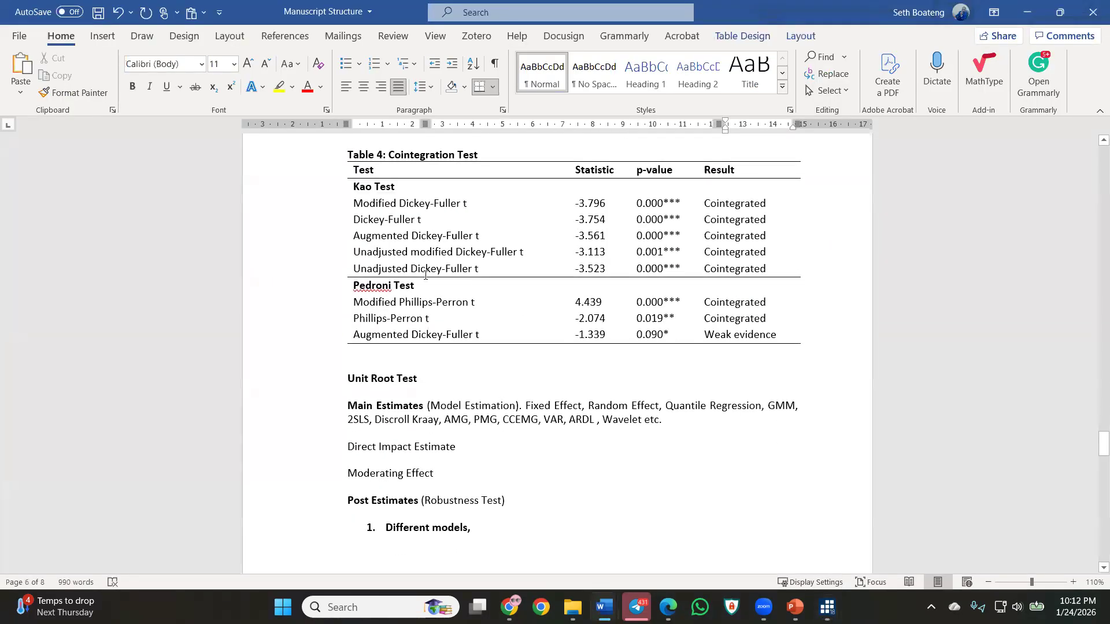
{"action": "left_click", "coordinate": [493, 270]}
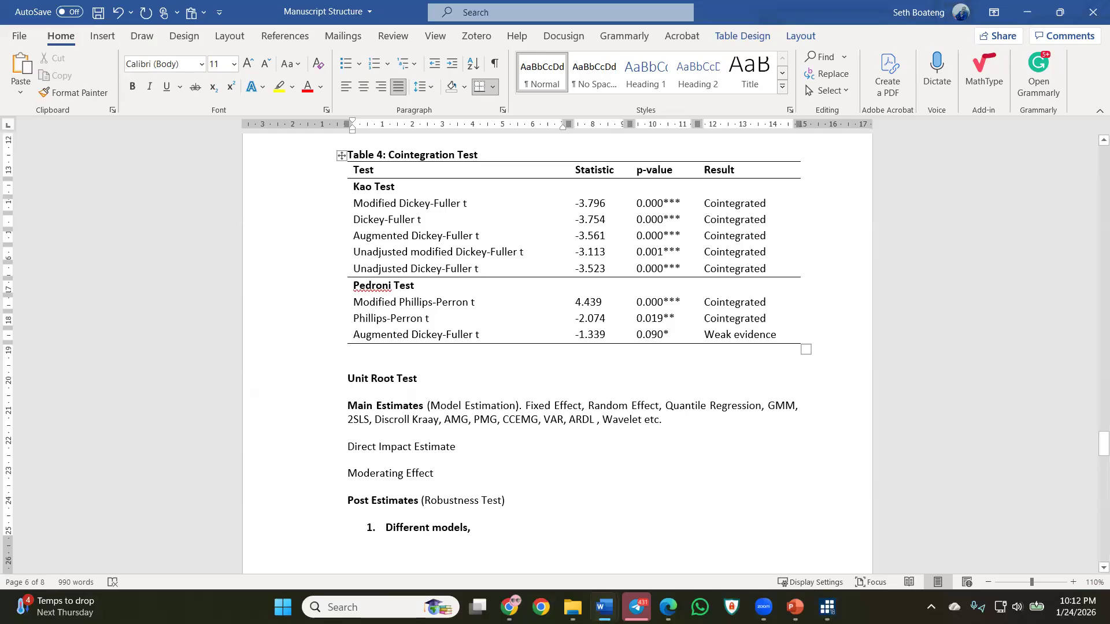
Switch to the Stata do-file, run the xtcointtest kao test for all the variables, and highlight its null hypothesis in the output.
{"action": "mouse_move", "coordinate": [827, 606]}
{"action": "left_click", "coordinate": [897, 549]}
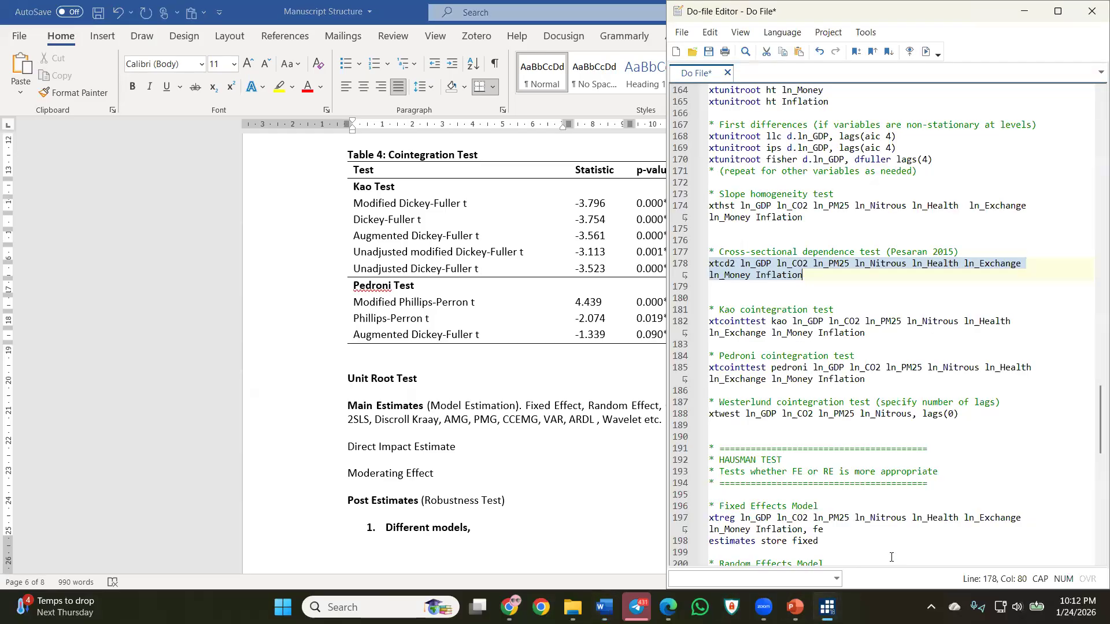
{"action": "left_click", "coordinate": [823, 532]}
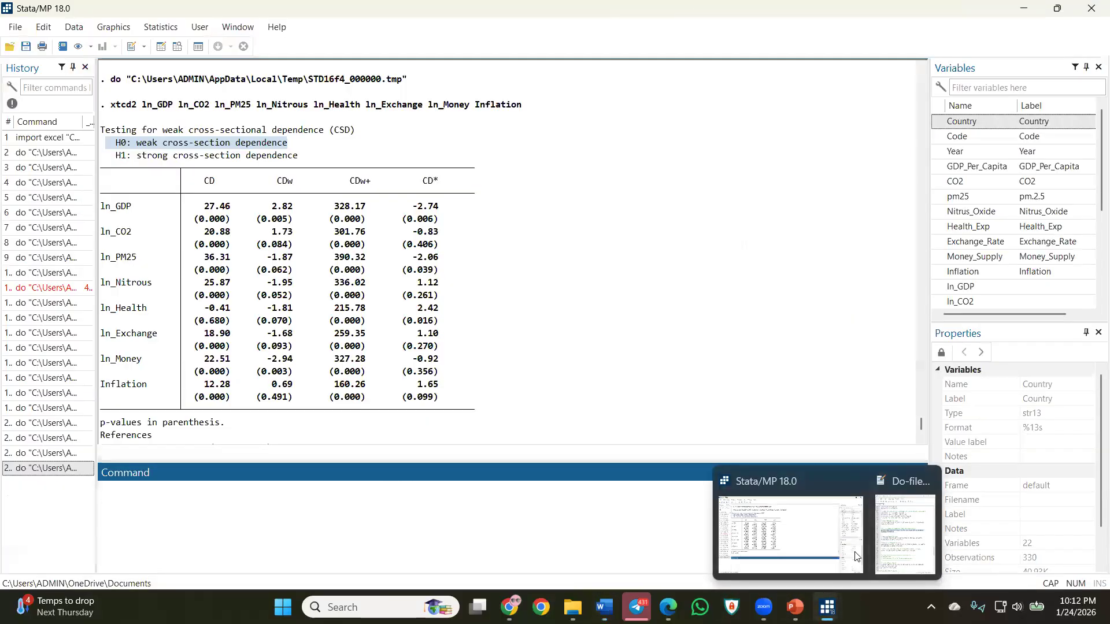
{"action": "left_click", "coordinate": [904, 535]}
{"action": "scroll", "coordinate": [687, 370], "scroll_direction": "down", "scroll_amount": 1}
{"action": "left_click", "coordinate": [675, 289]}
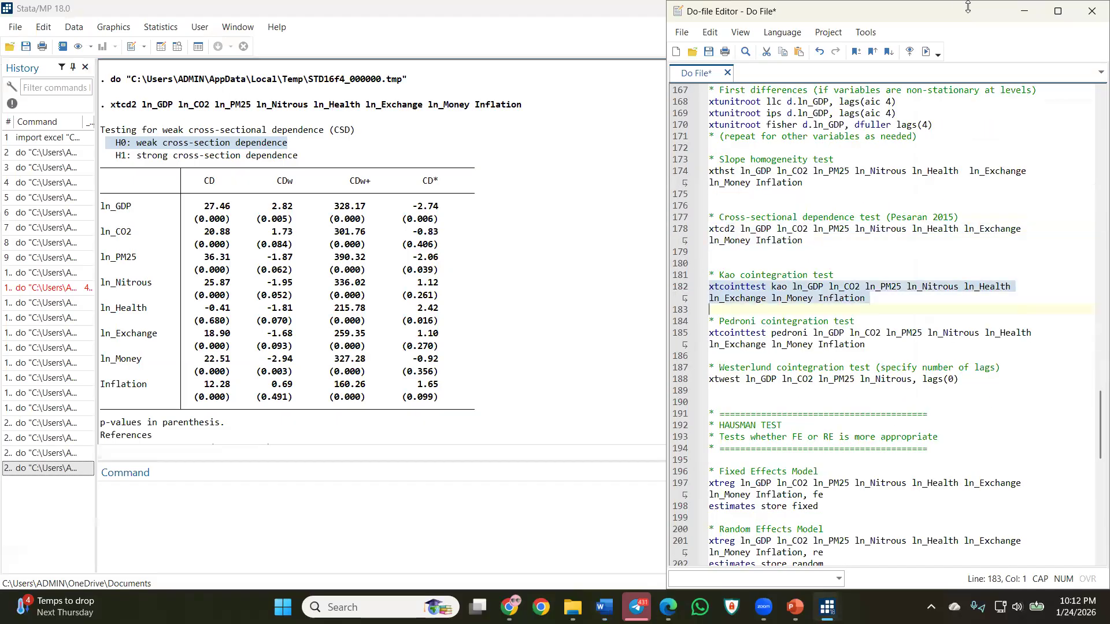
{"action": "left_click", "coordinate": [925, 52]}
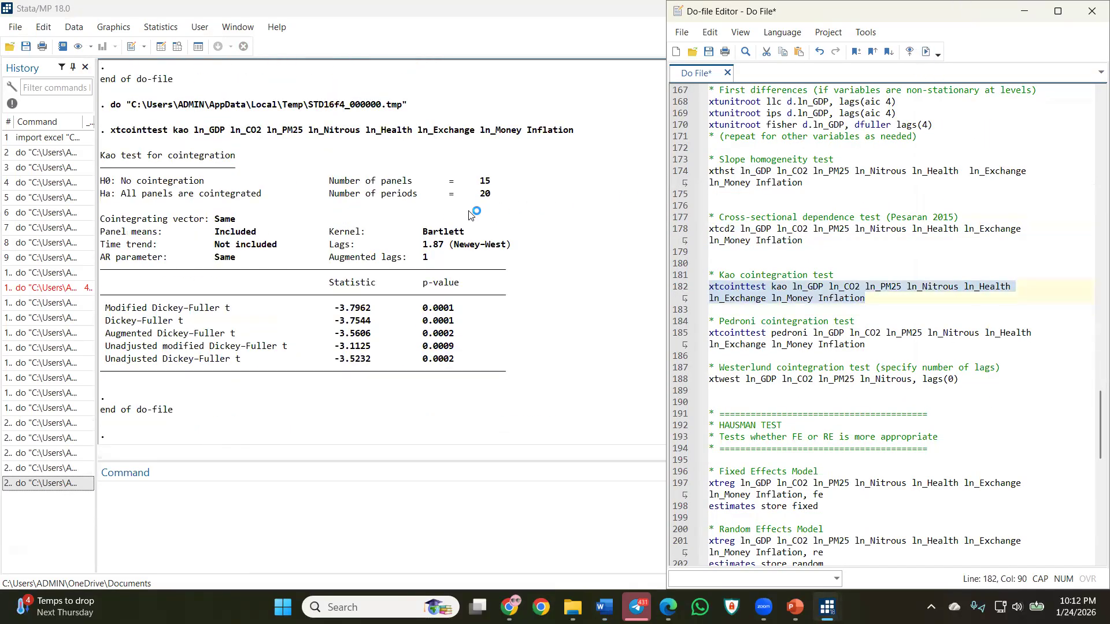
{"action": "left_click_drag", "start_coordinate": [120, 185], "coordinate": [204, 181]}
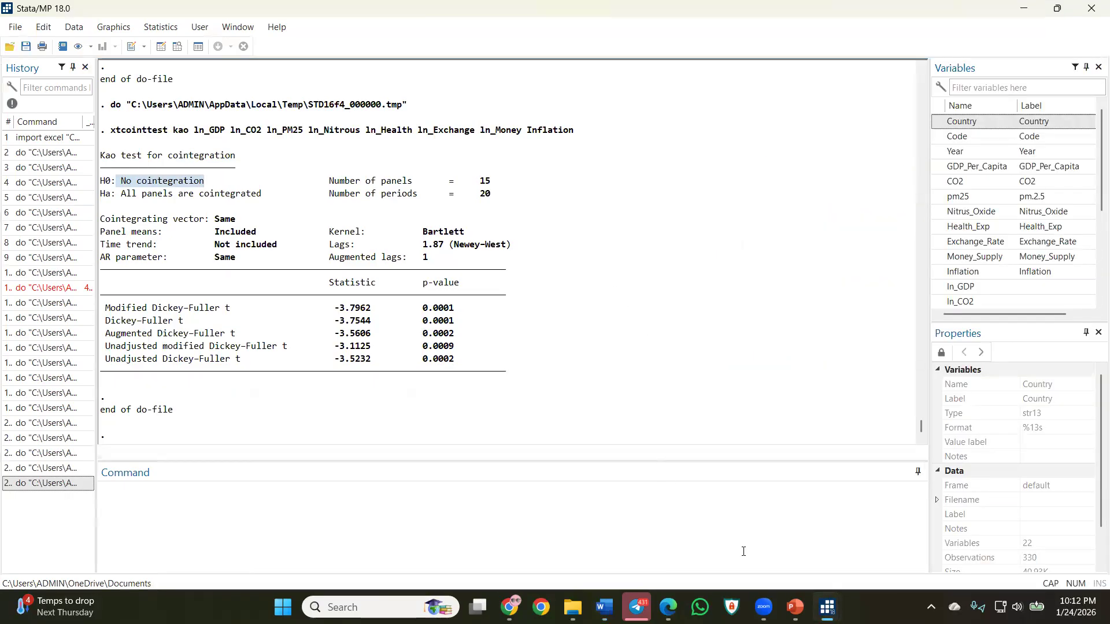
Return to the do-file and look back through its unit root test commands, up to the first-difference pescadf tests.
{"action": "mouse_move", "coordinate": [827, 607]}
{"action": "left_click", "coordinate": [832, 532]}
{"action": "scroll", "coordinate": [743, 310], "scroll_direction": "down", "scroll_amount": 1}
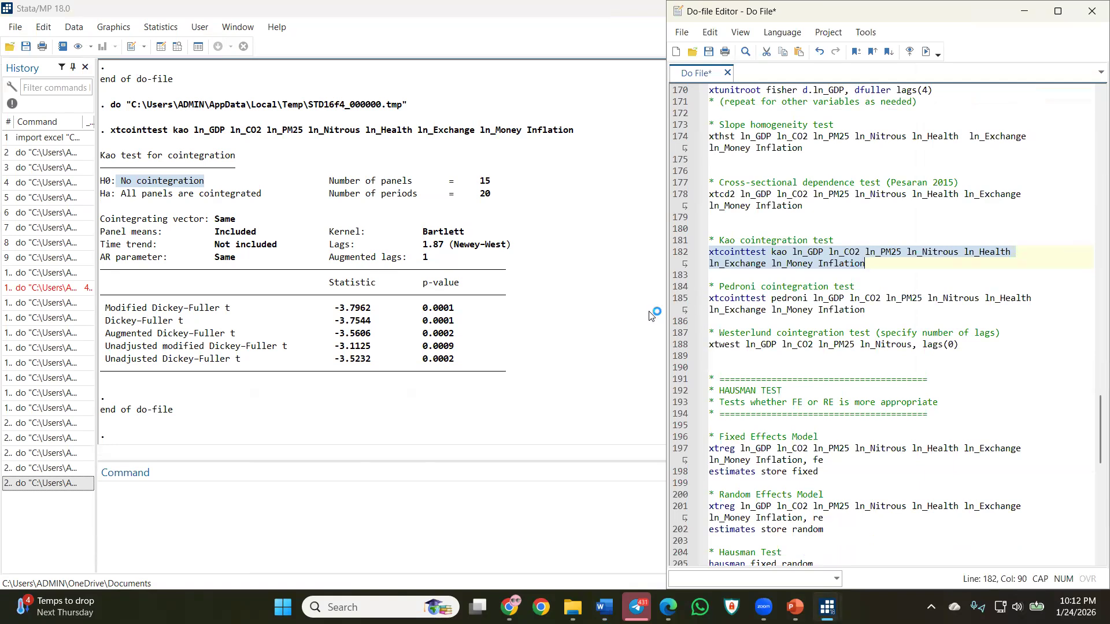
{"action": "scroll", "coordinate": [821, 277], "scroll_direction": "up", "scroll_amount": 3}
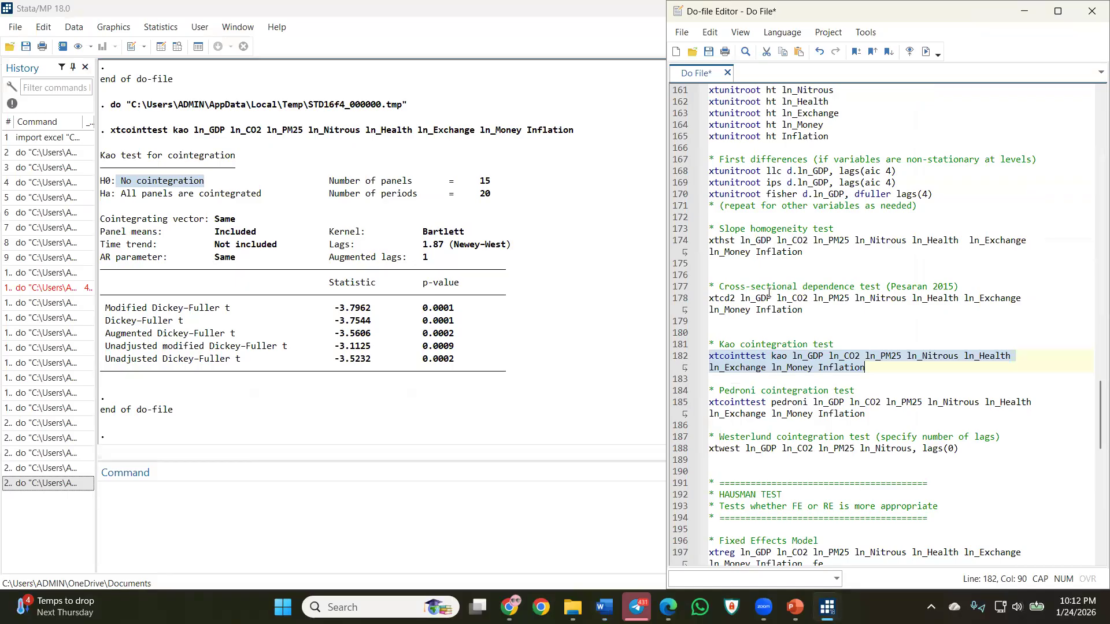
{"action": "scroll", "coordinate": [750, 293], "scroll_direction": "up", "scroll_amount": 3}
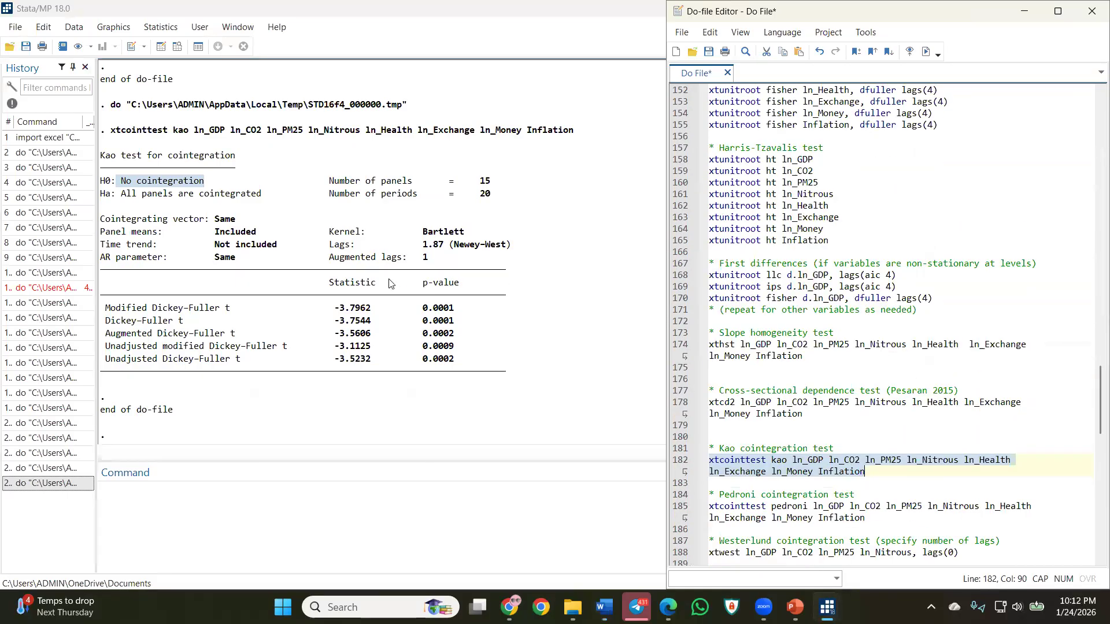
{"action": "scroll", "coordinate": [786, 345], "scroll_direction": "up", "scroll_amount": 7}
{"action": "scroll", "coordinate": [786, 345], "scroll_direction": "up", "scroll_amount": 9}
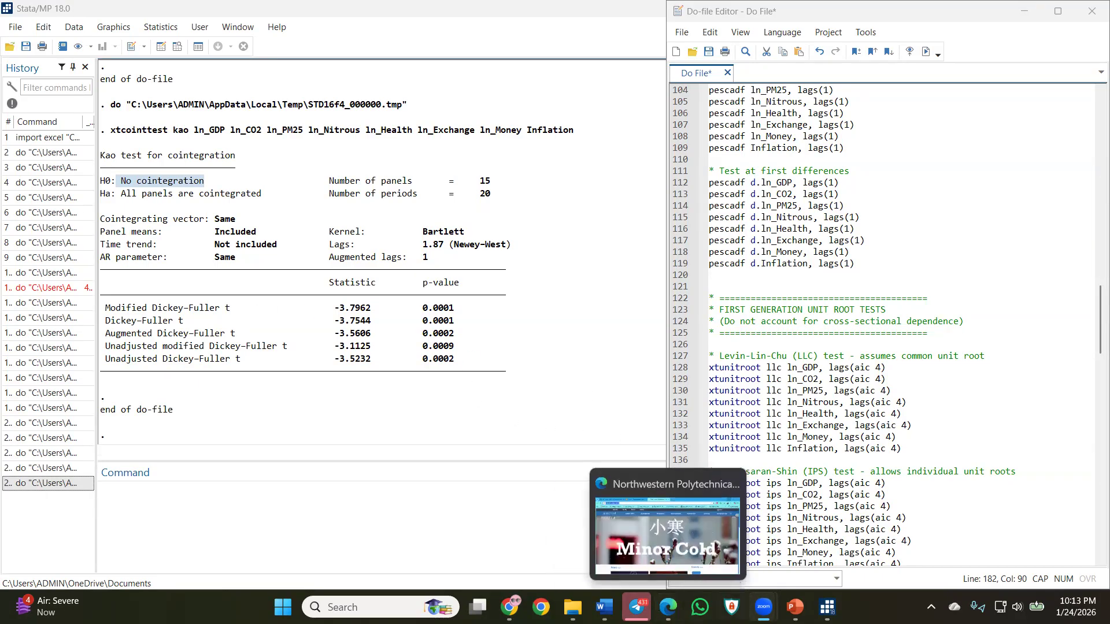
Switch to the Manuscript Structure document in Word and insert an empty paragraph below the Unit Root Test heading.
{"action": "mouse_move", "coordinate": [764, 607]}
{"action": "mouse_move", "coordinate": [604, 607]}
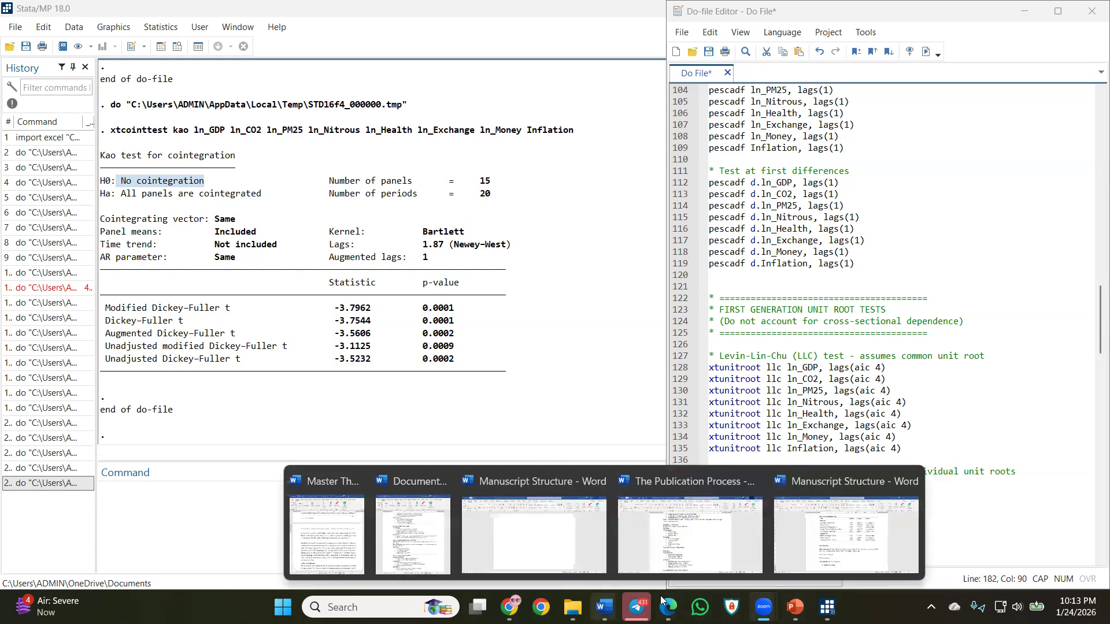
{"action": "left_click", "coordinate": [815, 549]}
{"action": "scroll", "coordinate": [382, 321], "scroll_direction": "down", "scroll_amount": 5}
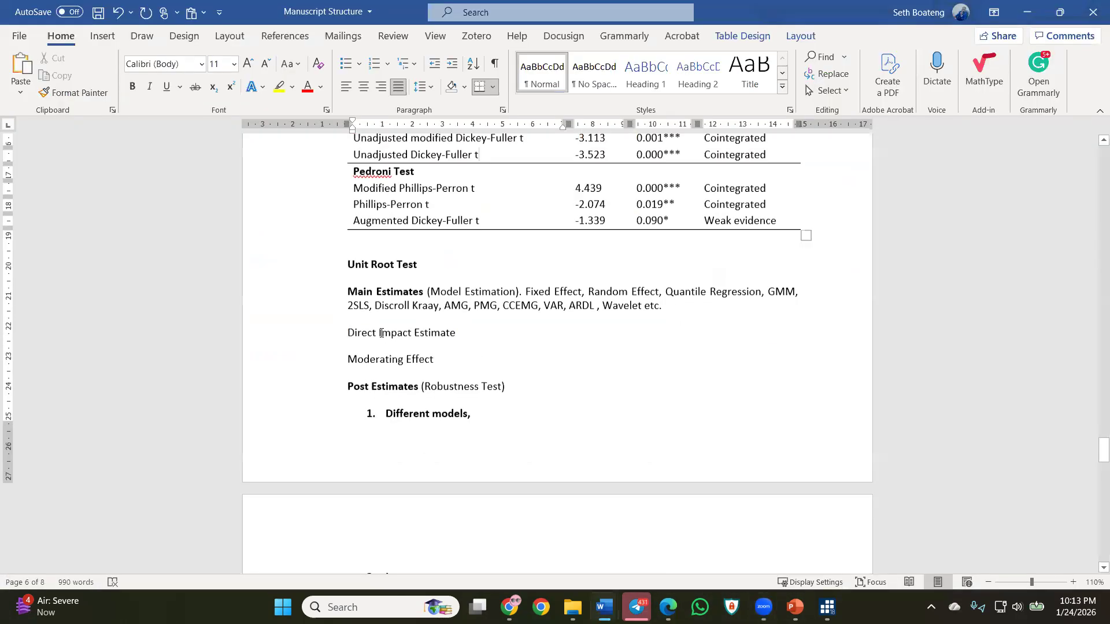
{"action": "left_click", "coordinate": [279, 237]}
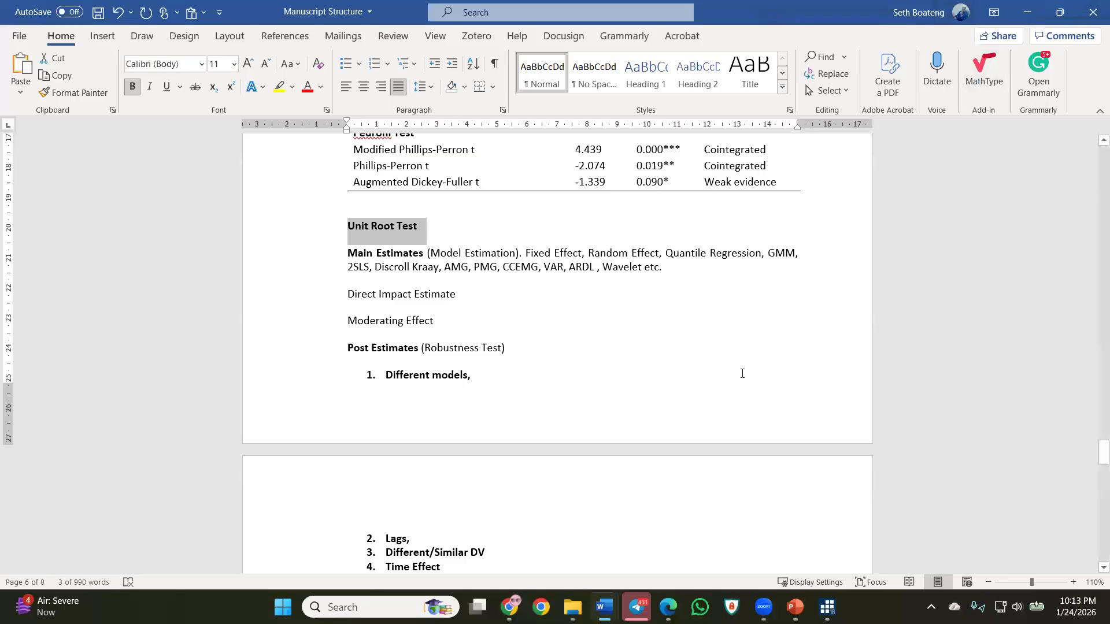
{"action": "left_click", "coordinate": [422, 228]}
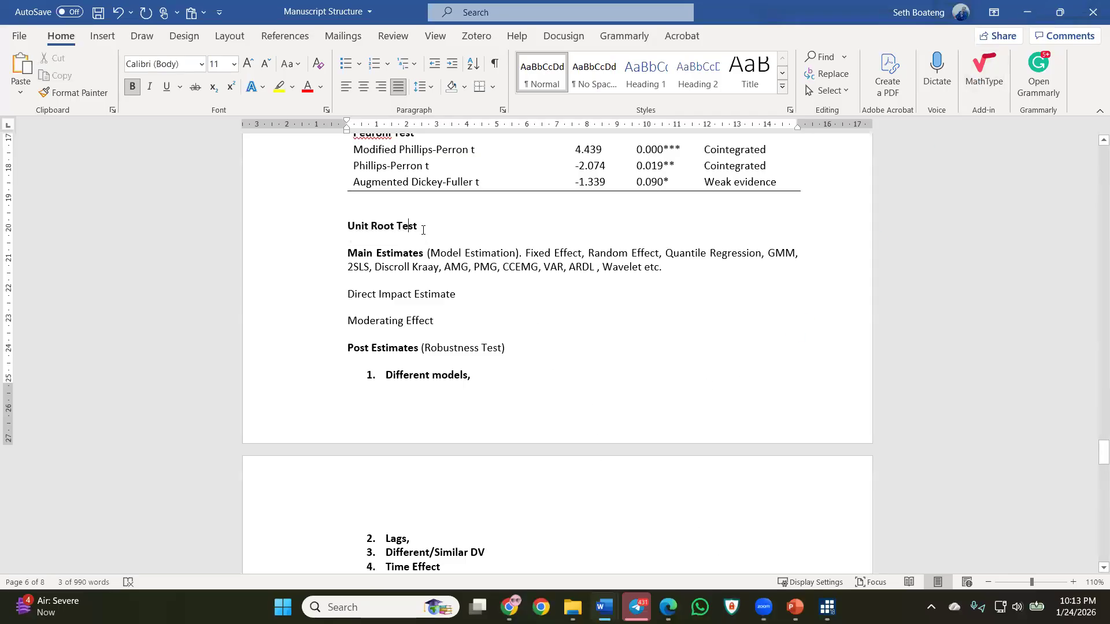
{"action": "key", "text": "Return"}
Switch to the Stata do-file and examine the CADF commands and the first-generation LLC, IPS, Fisher and Harris-Tzavalis unit root tests.
{"action": "mouse_move", "coordinate": [828, 607]}
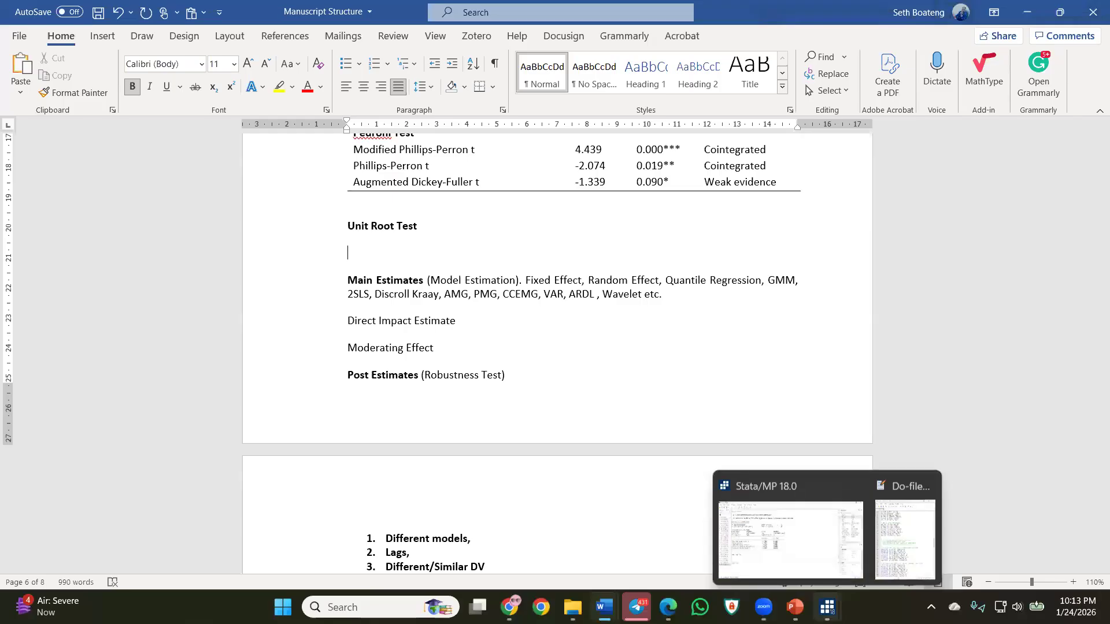
{"action": "left_click", "coordinate": [890, 520]}
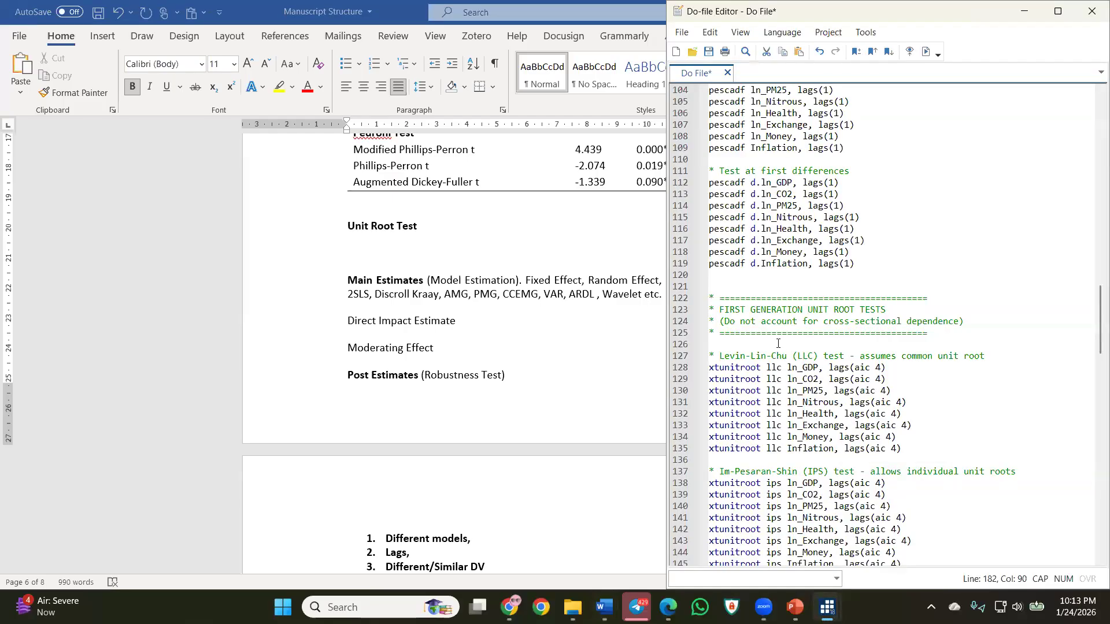
{"action": "scroll", "coordinate": [780, 349], "scroll_direction": "up", "scroll_amount": 6}
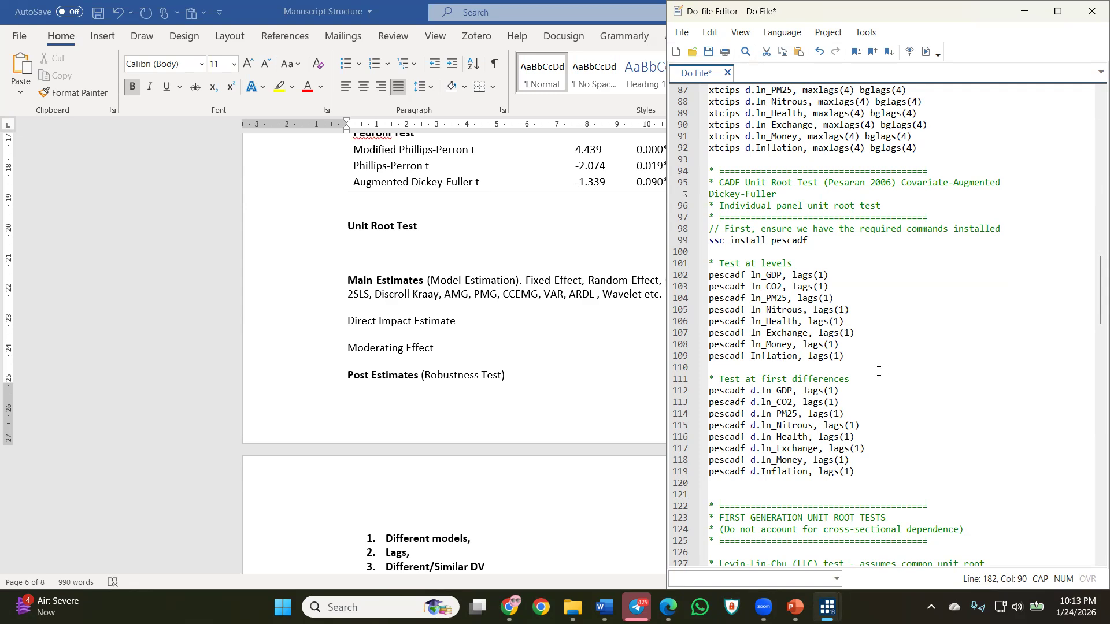
{"action": "scroll", "coordinate": [879, 370], "scroll_direction": "down", "scroll_amount": 4}
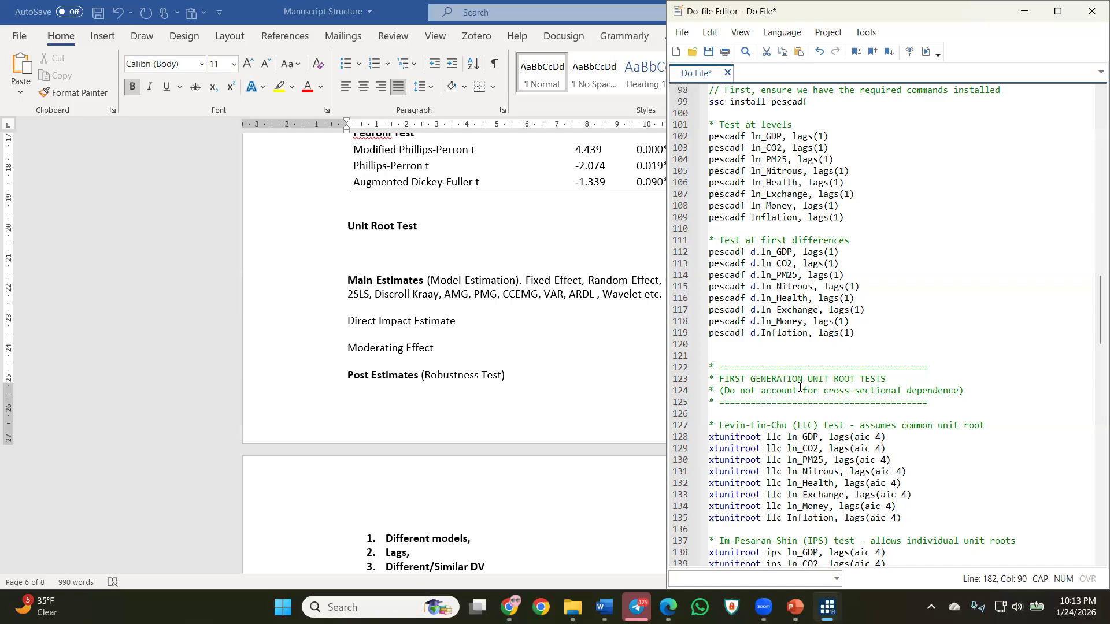
{"action": "scroll", "coordinate": [785, 394], "scroll_direction": "down", "scroll_amount": 3}
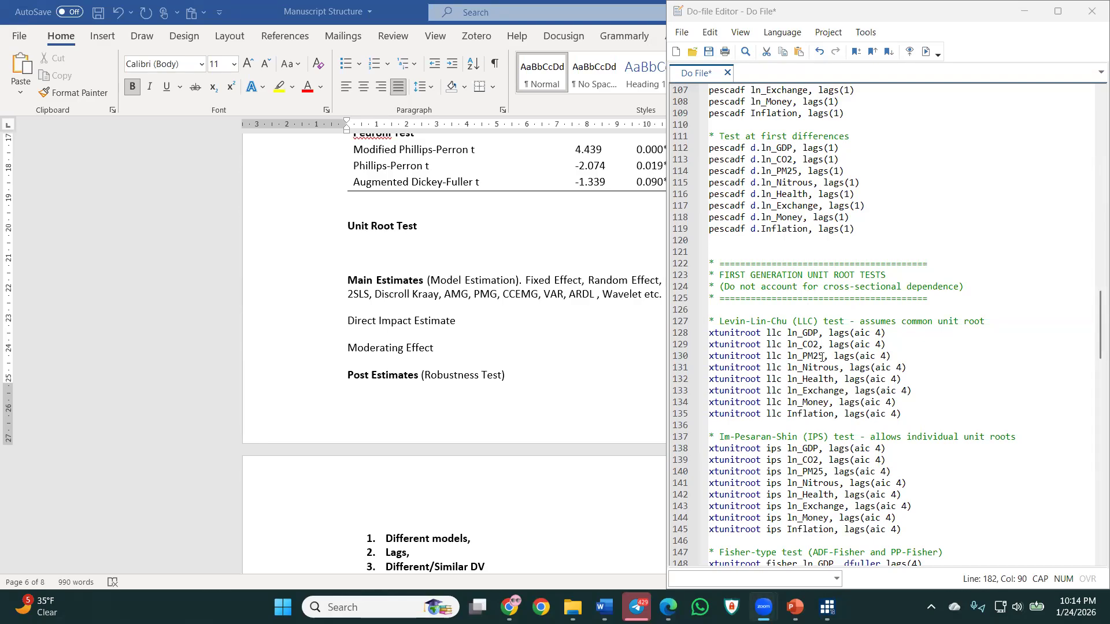
{"action": "scroll", "coordinate": [789, 414], "scroll_direction": "down", "scroll_amount": 10}
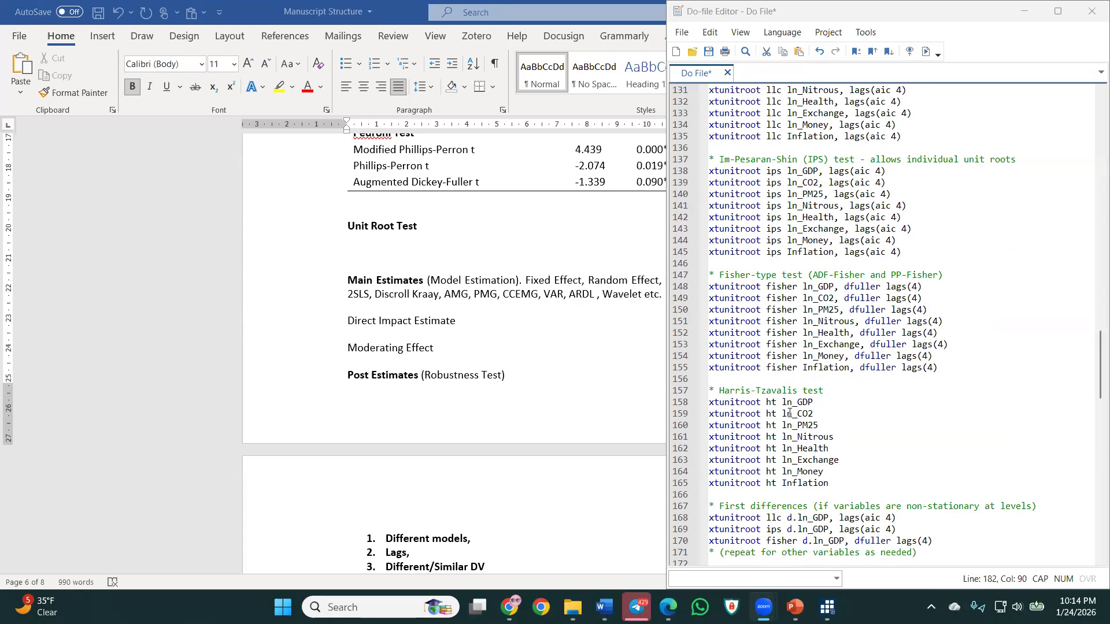
{"action": "scroll", "coordinate": [792, 412], "scroll_direction": "down", "scroll_amount": 3}
{"action": "scroll", "coordinate": [794, 406], "scroll_direction": "up", "scroll_amount": 8}
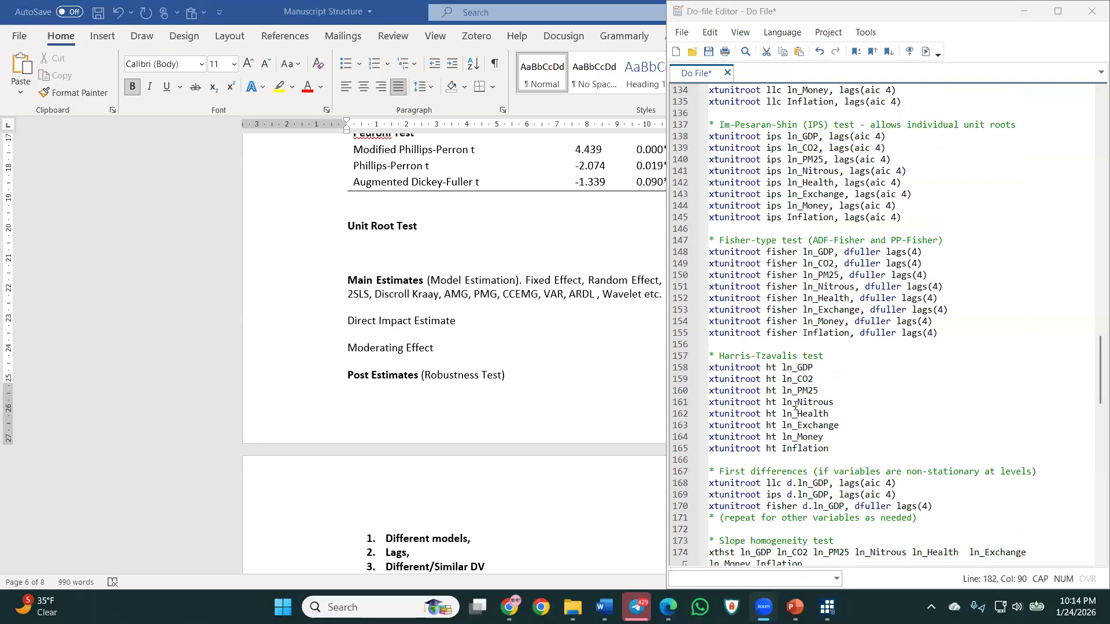
{"action": "scroll", "coordinate": [796, 403], "scroll_direction": "up", "scroll_amount": 2}
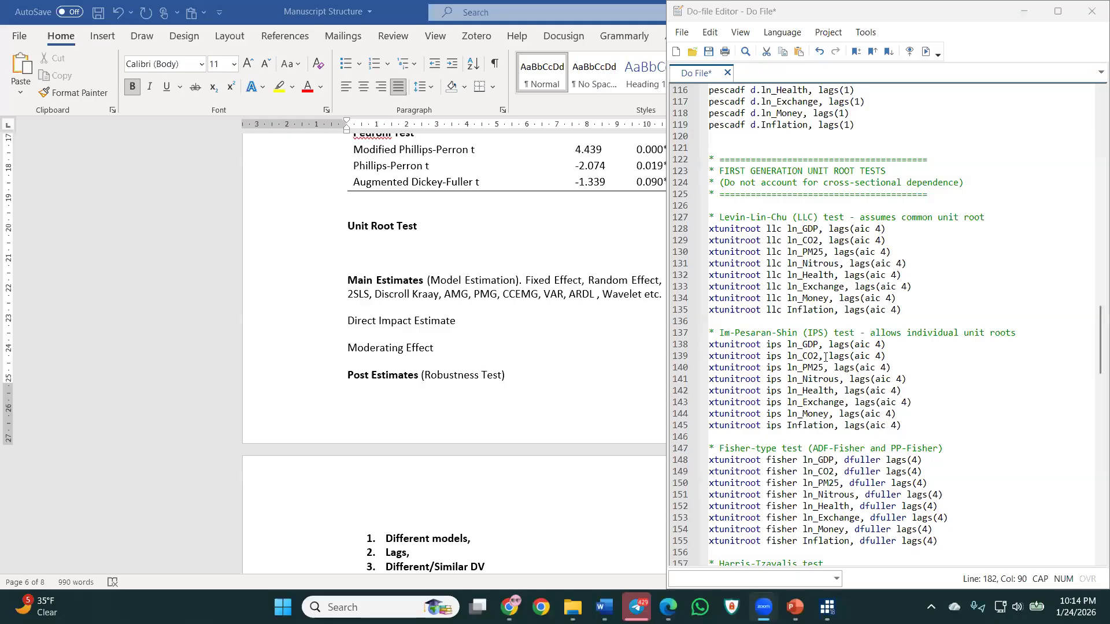
{"action": "scroll", "coordinate": [825, 359], "scroll_direction": "down", "scroll_amount": 8}
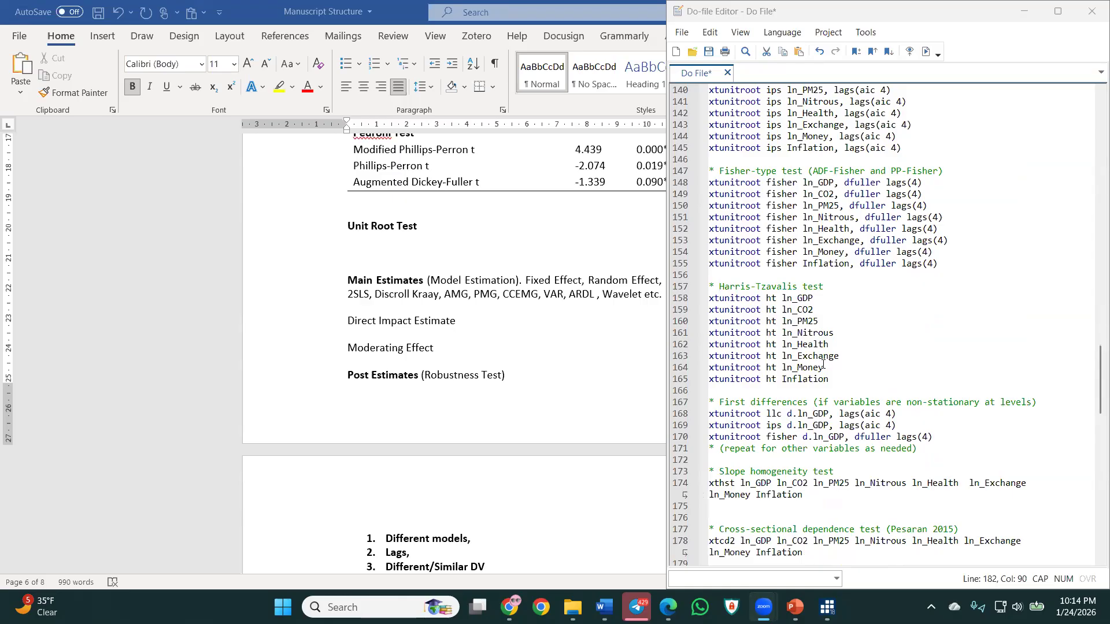
{"action": "scroll", "coordinate": [822, 362], "scroll_direction": "up", "scroll_amount": 3}
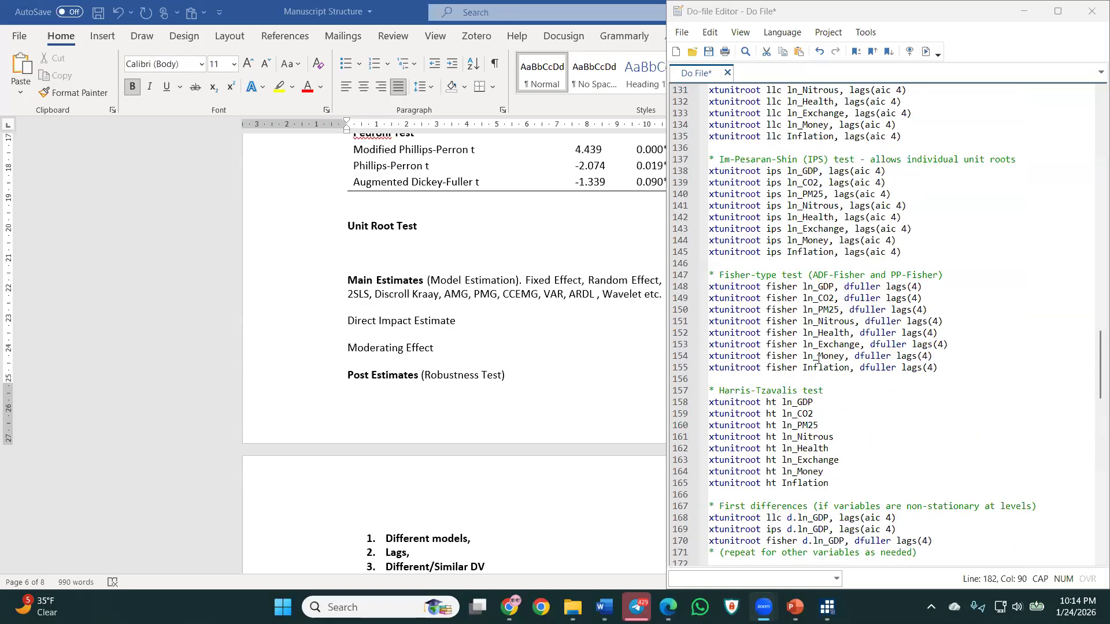
Examine the second-generation CIPS and CADF unit root sections, and compare them with the first-generation test commands.
{"action": "scroll", "coordinate": [817, 359], "scroll_direction": "up", "scroll_amount": 14}
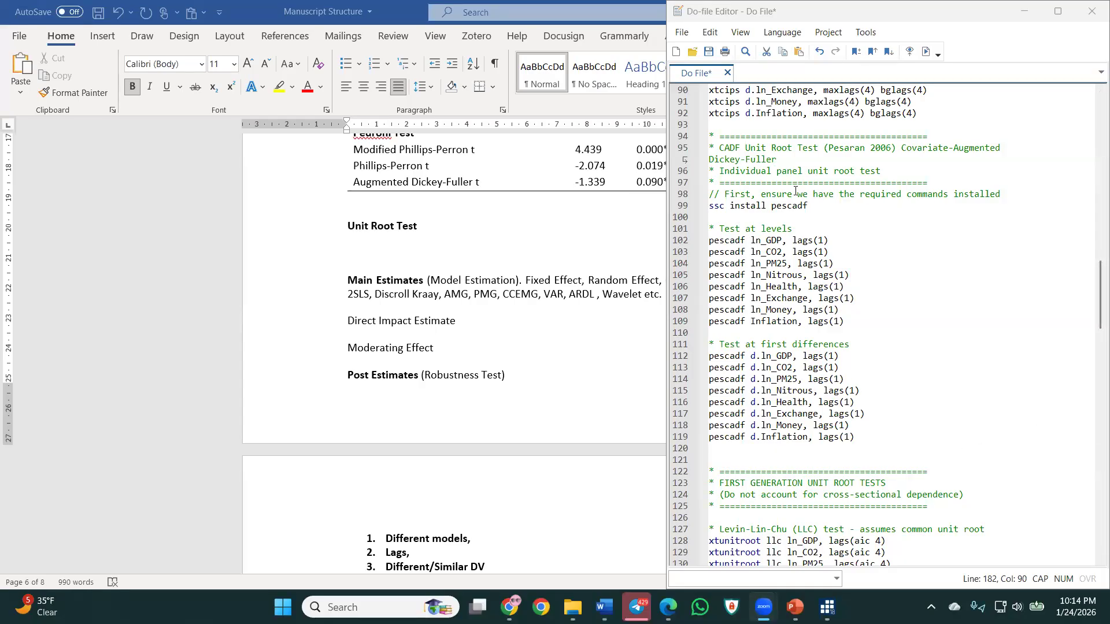
{"action": "scroll", "coordinate": [795, 191], "scroll_direction": "up", "scroll_amount": 15}
{"action": "scroll", "coordinate": [796, 200], "scroll_direction": "down", "scroll_amount": 6}
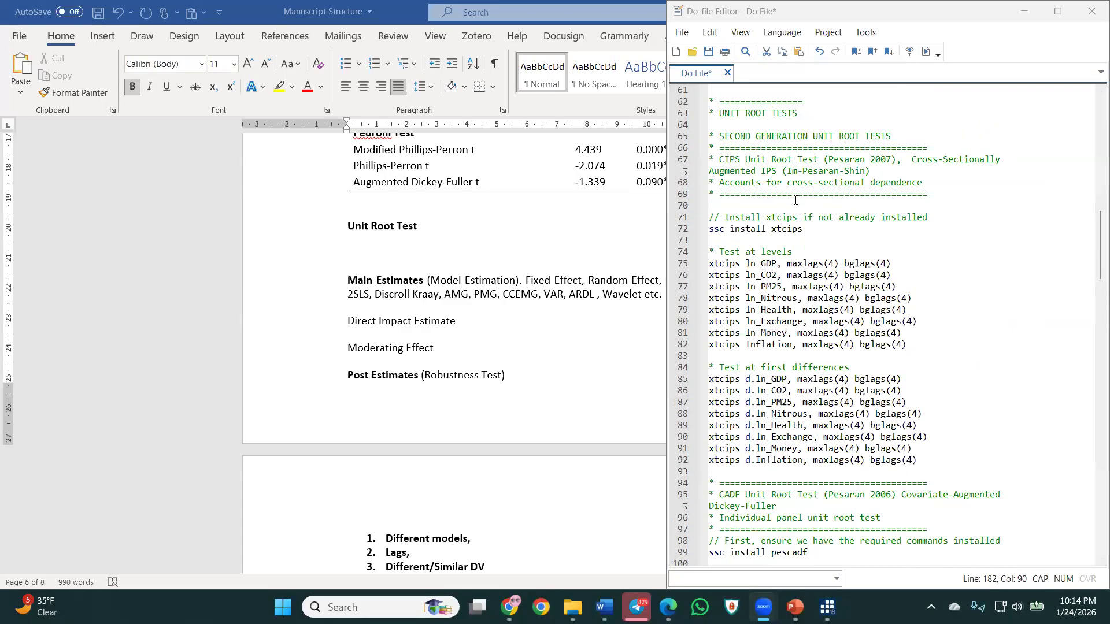
{"action": "scroll", "coordinate": [785, 200], "scroll_direction": "up", "scroll_amount": 4}
{"action": "scroll", "coordinate": [784, 201], "scroll_direction": "down", "scroll_amount": 20}
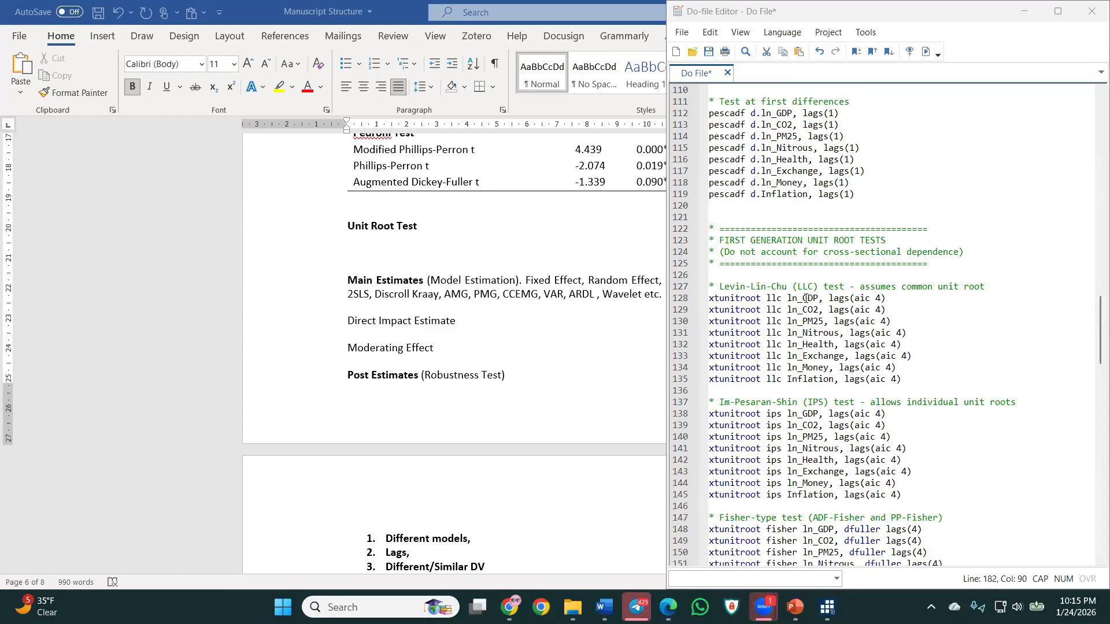
{"action": "scroll", "coordinate": [807, 298], "scroll_direction": "down", "scroll_amount": 1}
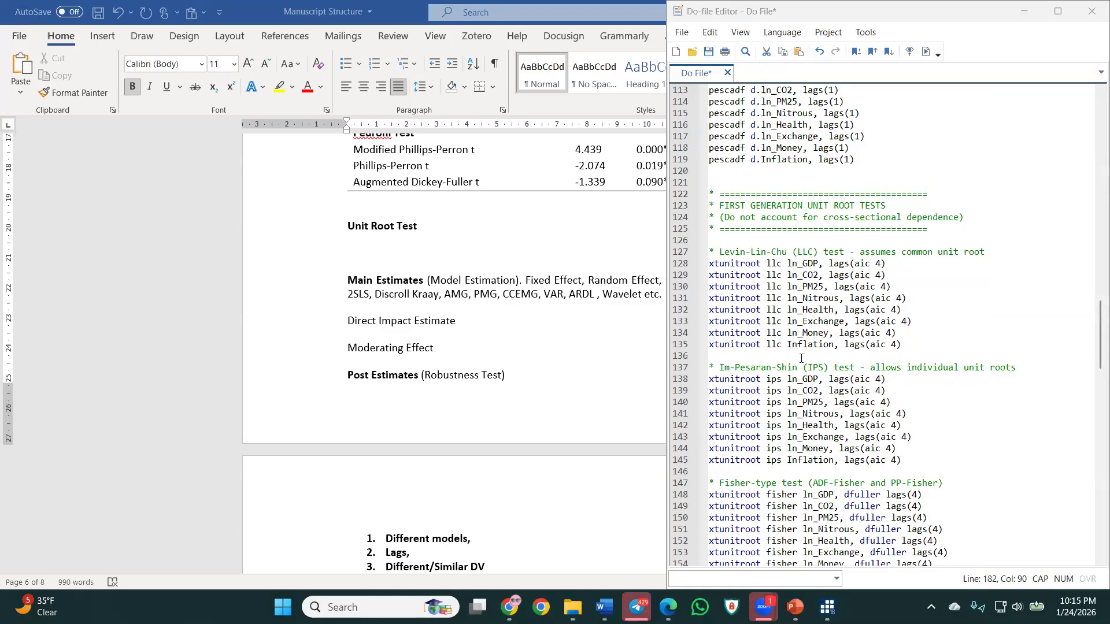
{"action": "scroll", "coordinate": [846, 361], "scroll_direction": "down", "scroll_amount": 4}
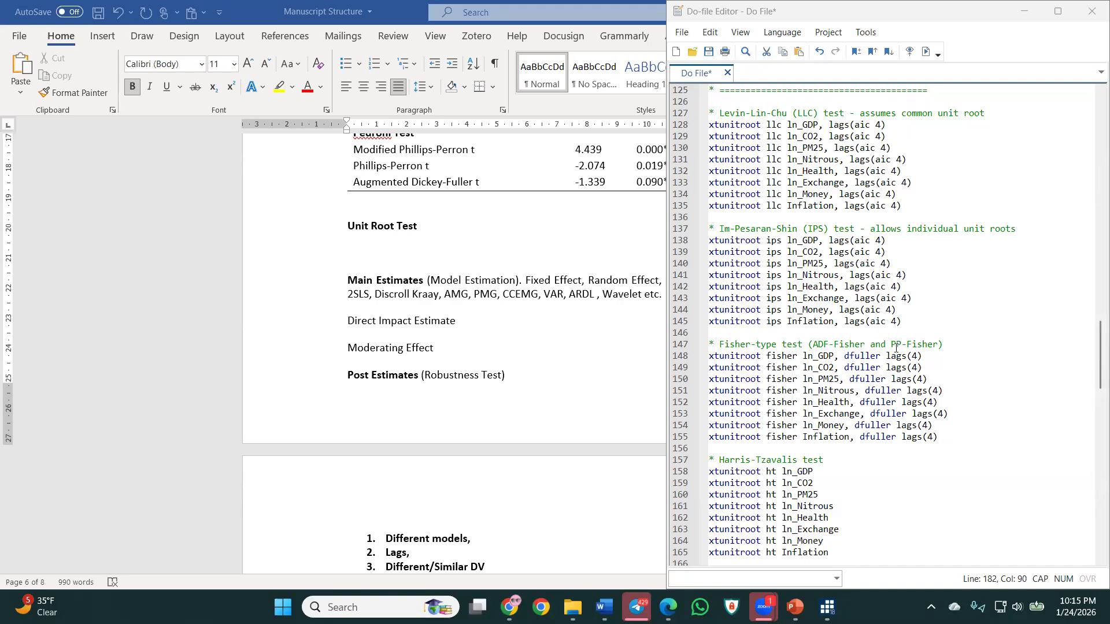
Examine the first-generation unit root commands down to the Harris-Tzavalis test, and go back up to the second-generation CIPS section.
{"action": "scroll", "coordinate": [896, 349], "scroll_direction": "down", "scroll_amount": 2}
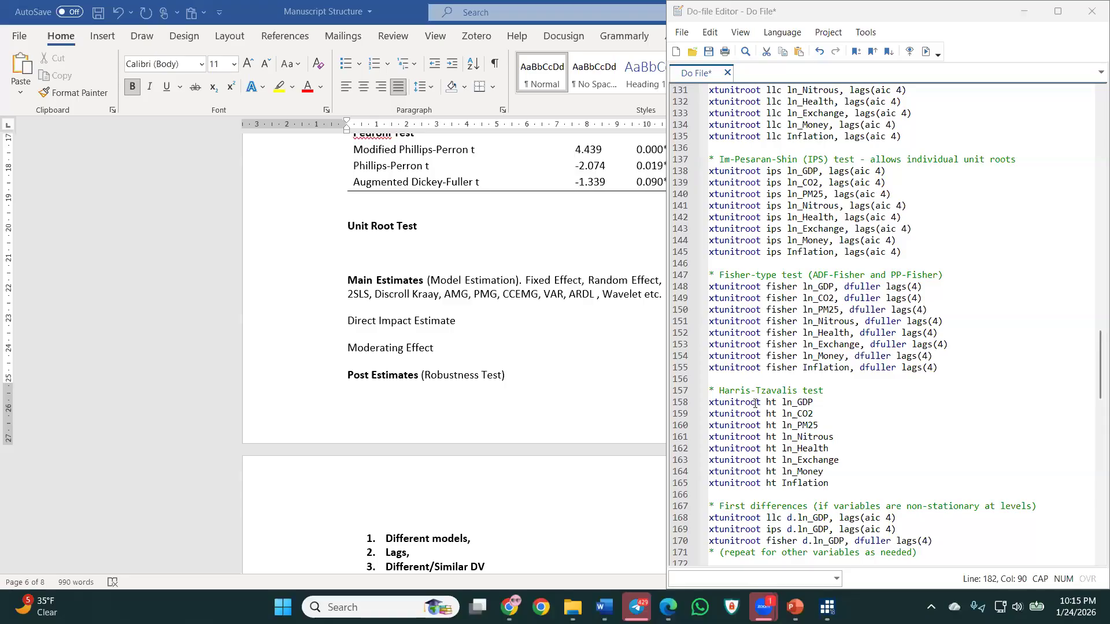
{"action": "scroll", "coordinate": [798, 393], "scroll_direction": "down", "scroll_amount": 1}
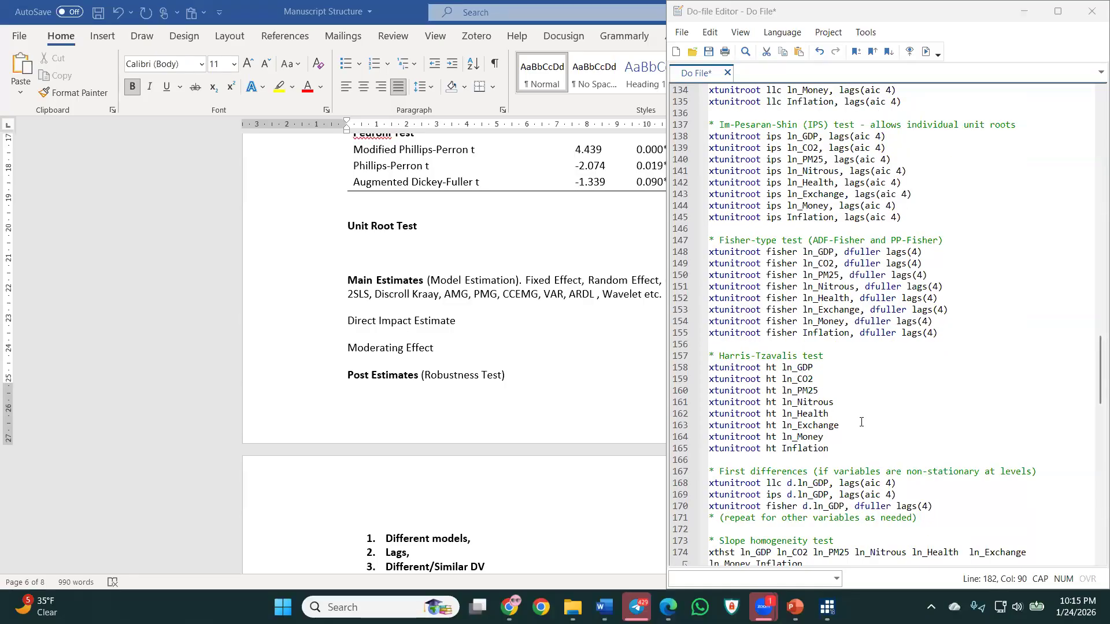
{"action": "left_click_drag", "start_coordinate": [838, 454], "coordinate": [681, 88]}
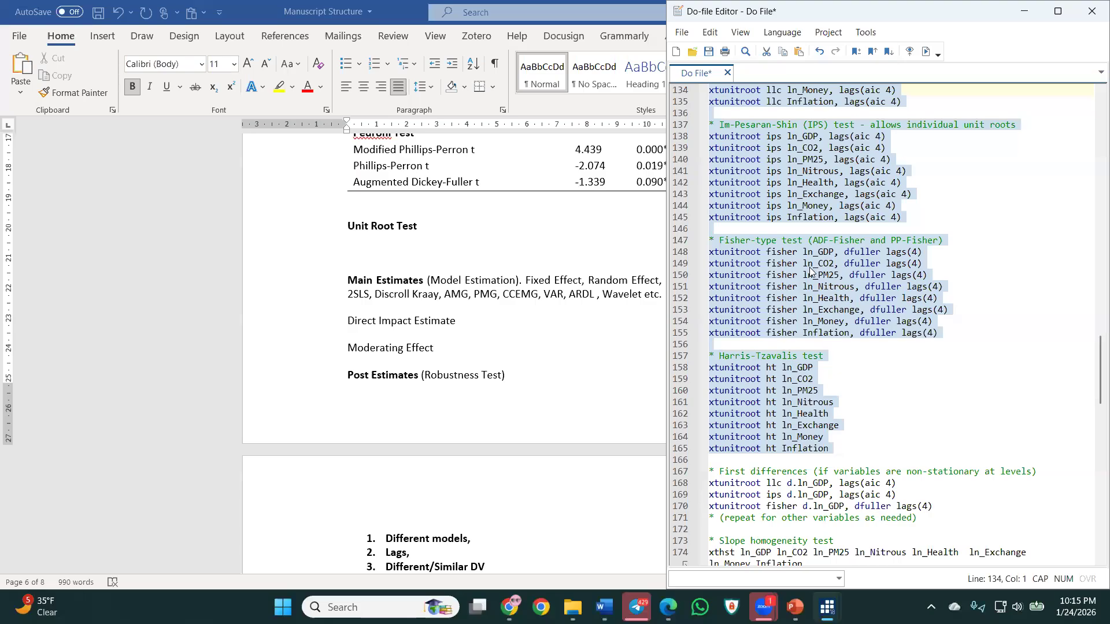
{"action": "scroll", "coordinate": [810, 267], "scroll_direction": "up", "scroll_amount": 1}
{"action": "scroll", "coordinate": [809, 267], "scroll_direction": "up", "scroll_amount": 15}
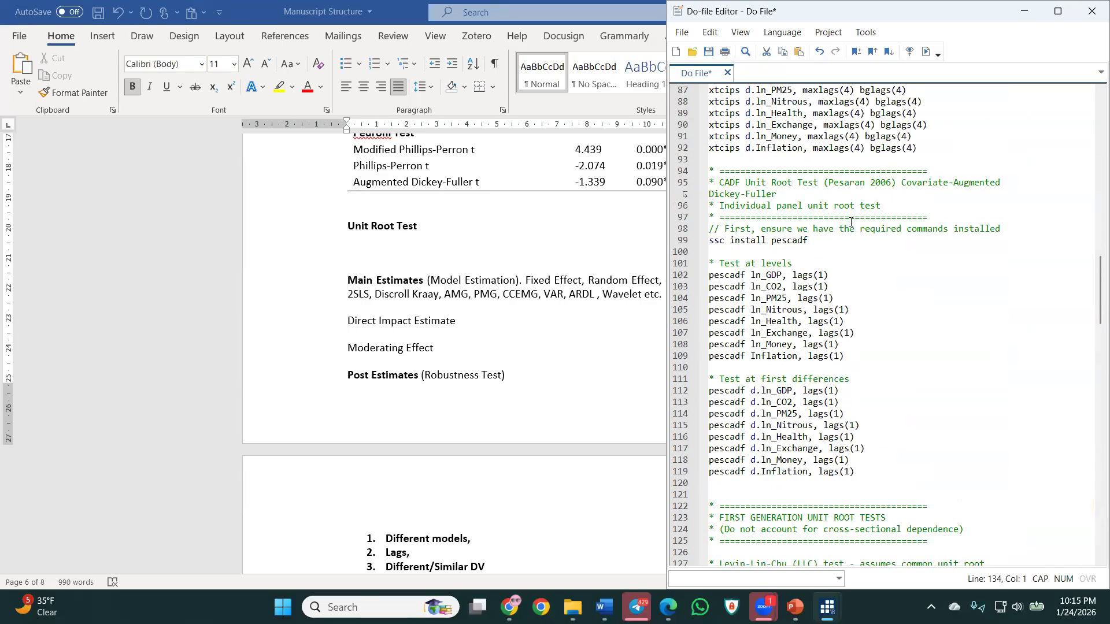
{"action": "scroll", "coordinate": [792, 263], "scroll_direction": "up", "scroll_amount": 7}
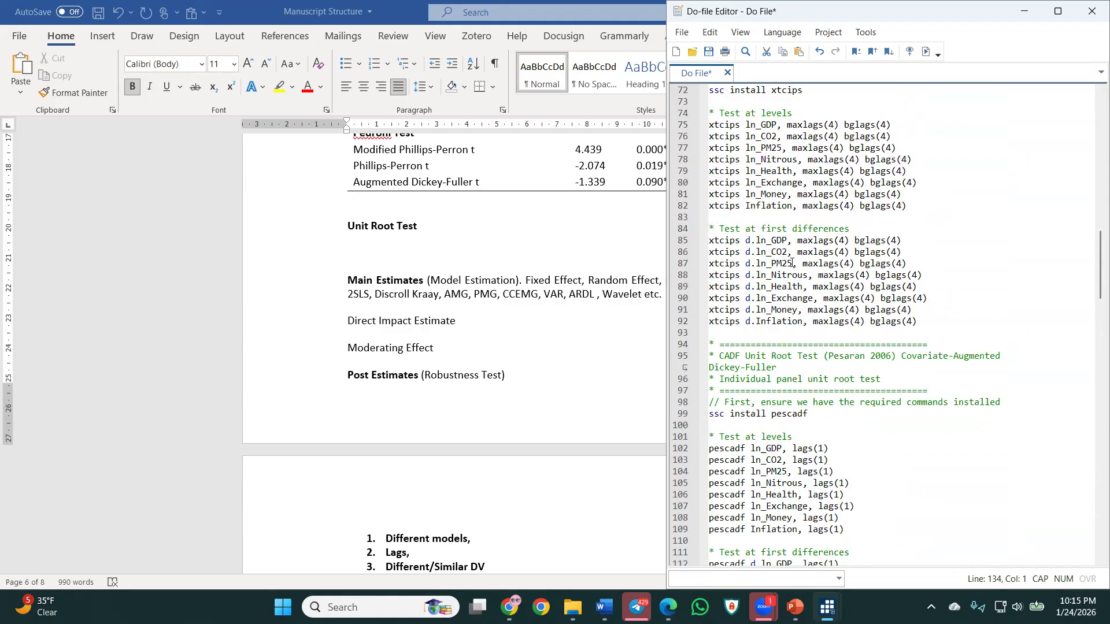
{"action": "scroll", "coordinate": [791, 263], "scroll_direction": "up", "scroll_amount": 5}
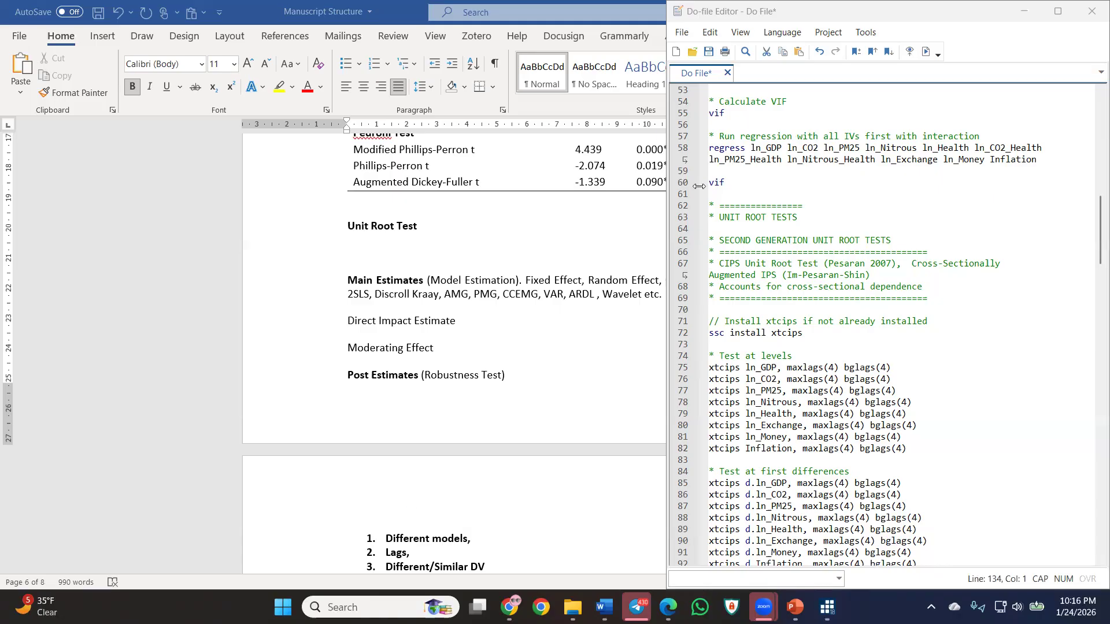
Check the cointegration table in the Word manuscript, minimise Word to bring back Stata's results, and place the cursor at the second-generation unit root heading.
{"action": "scroll", "coordinate": [511, 365], "scroll_direction": "up", "scroll_amount": 4}
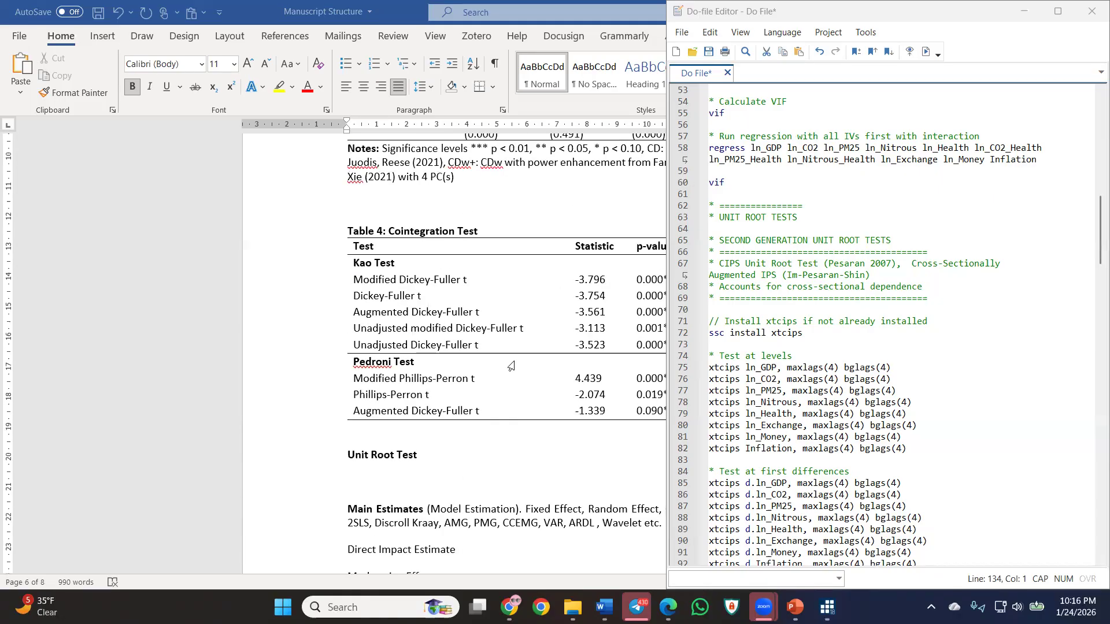
{"action": "left_click", "coordinate": [576, 354]}
{"action": "left_click", "coordinate": [1026, 12]}
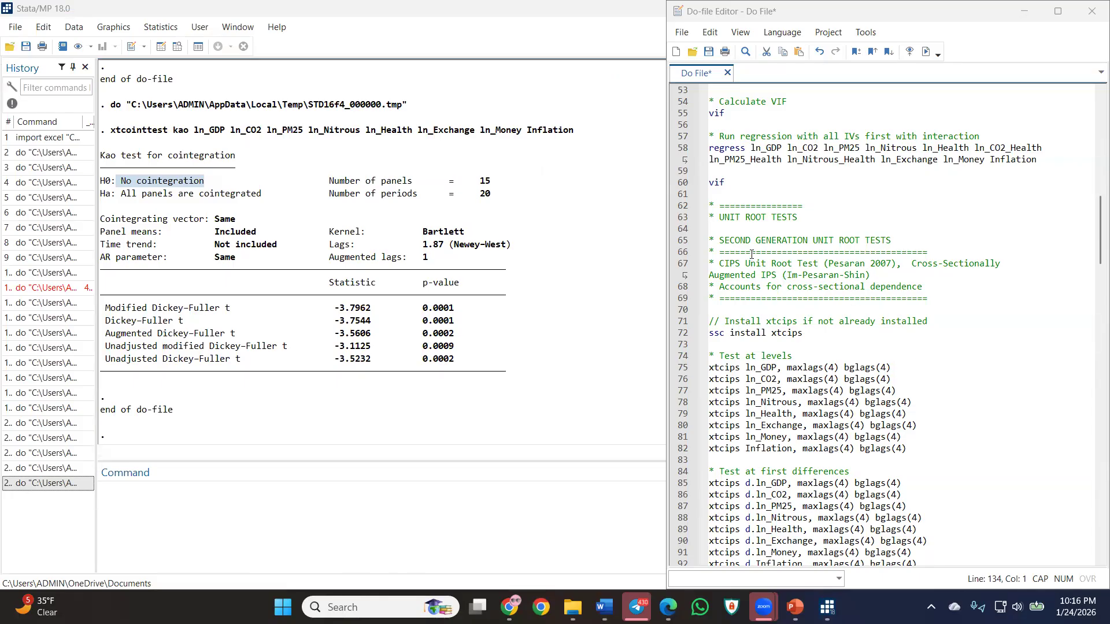
{"action": "scroll", "coordinate": [751, 253], "scroll_direction": "up", "scroll_amount": 1}
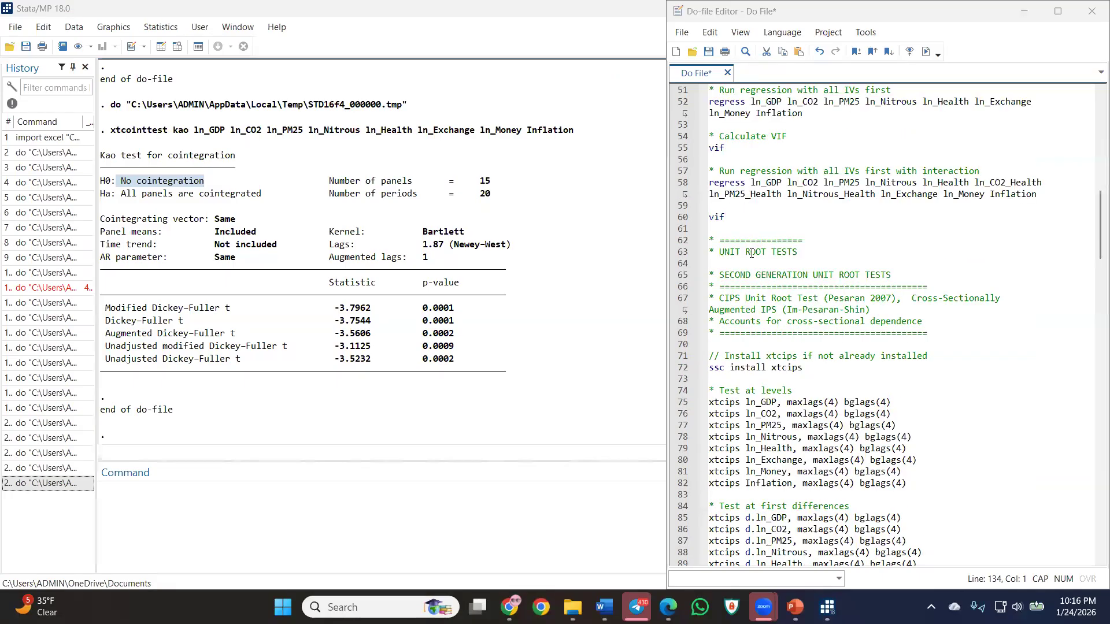
{"action": "left_click", "coordinate": [711, 276]}
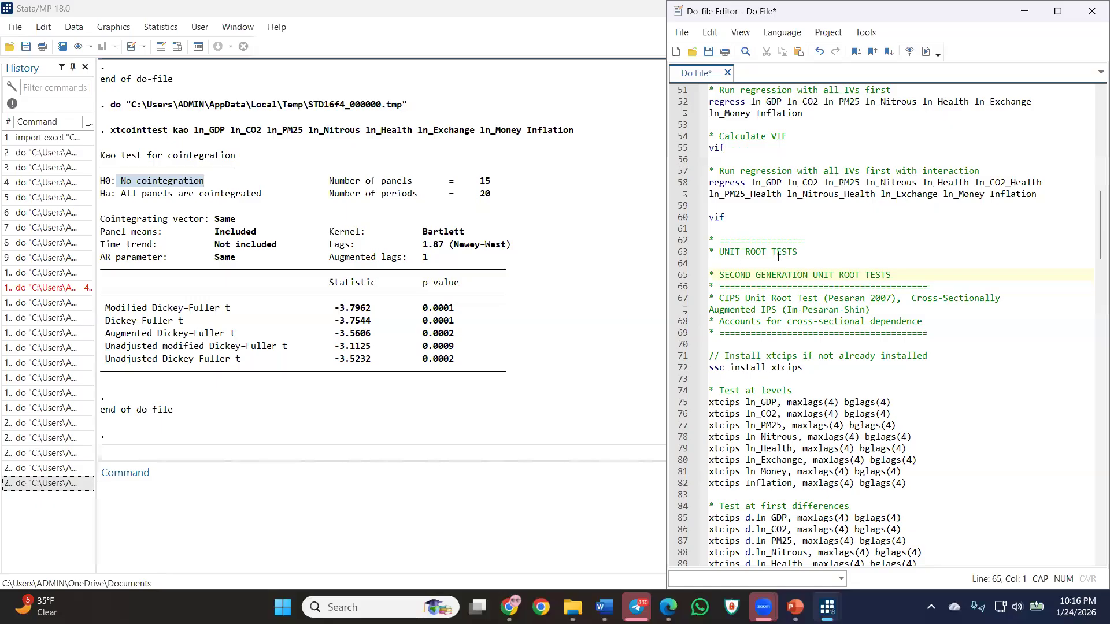
Look back through the do-file's descriptive statistics, interaction term, correlation and VIF commands, ending at the unit root section.
{"action": "scroll", "coordinate": [818, 231], "scroll_direction": "up", "scroll_amount": 6}
{"action": "scroll", "coordinate": [818, 231], "scroll_direction": "up", "scroll_amount": 2}
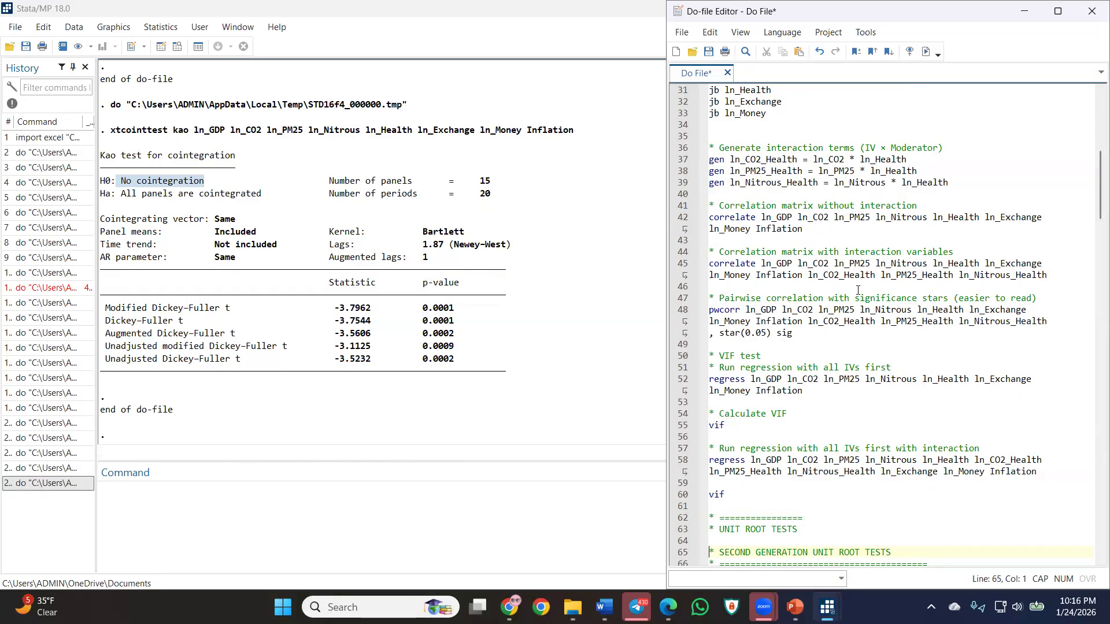
{"action": "scroll", "coordinate": [788, 255], "scroll_direction": "up", "scroll_amount": 3}
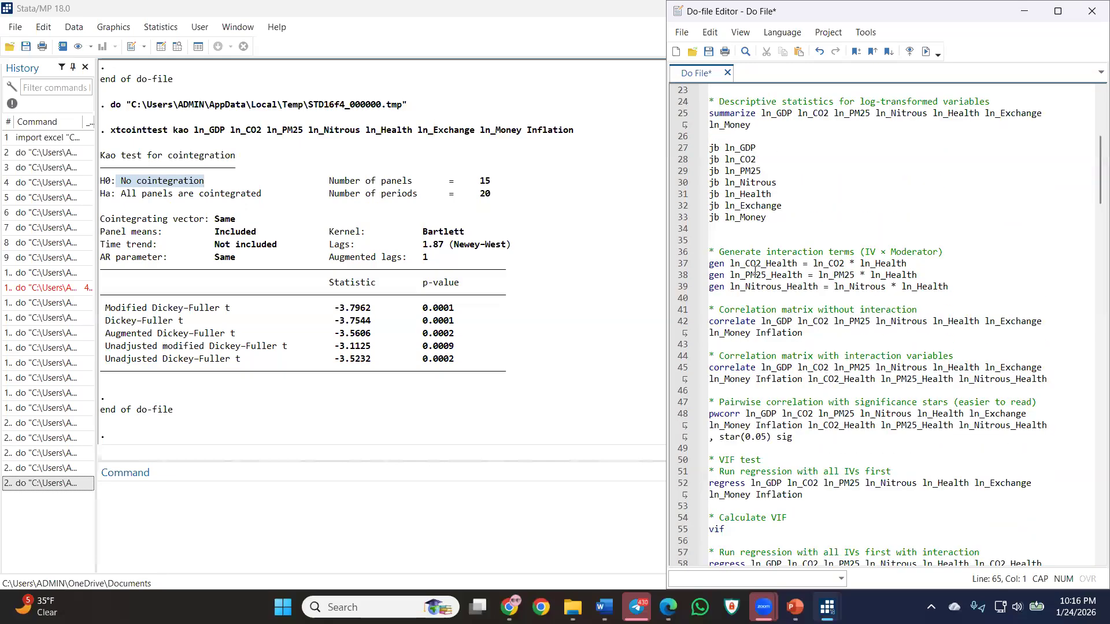
{"action": "scroll", "coordinate": [749, 280], "scroll_direction": "down", "scroll_amount": 7}
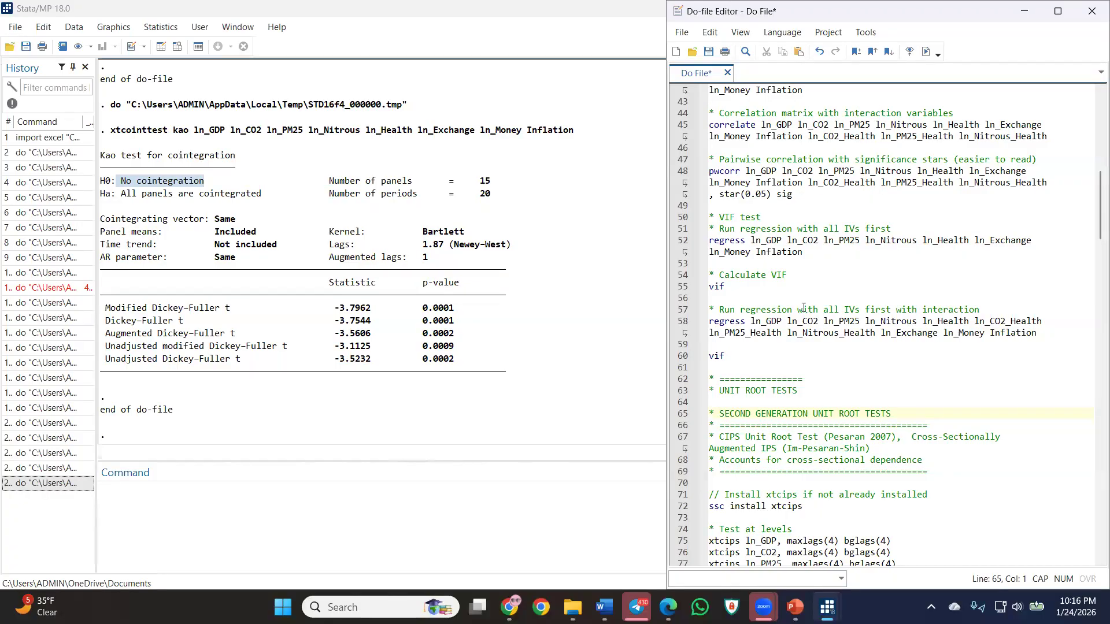
{"action": "scroll", "coordinate": [870, 391], "scroll_direction": "down", "scroll_amount": 1}
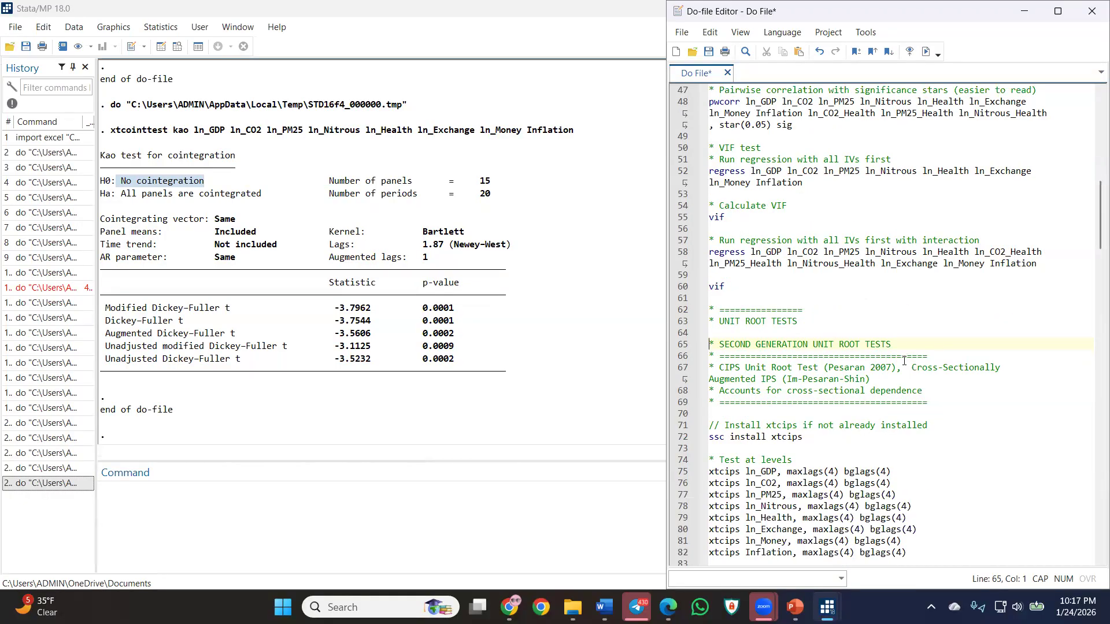
Examine the CIPS and CADF commands at levels and first differences, down to the first-generation tests, and return to the xtcips install line.
{"action": "scroll", "coordinate": [903, 365], "scroll_direction": "down", "scroll_amount": 6}
{"action": "scroll", "coordinate": [903, 365], "scroll_direction": "down", "scroll_amount": 3}
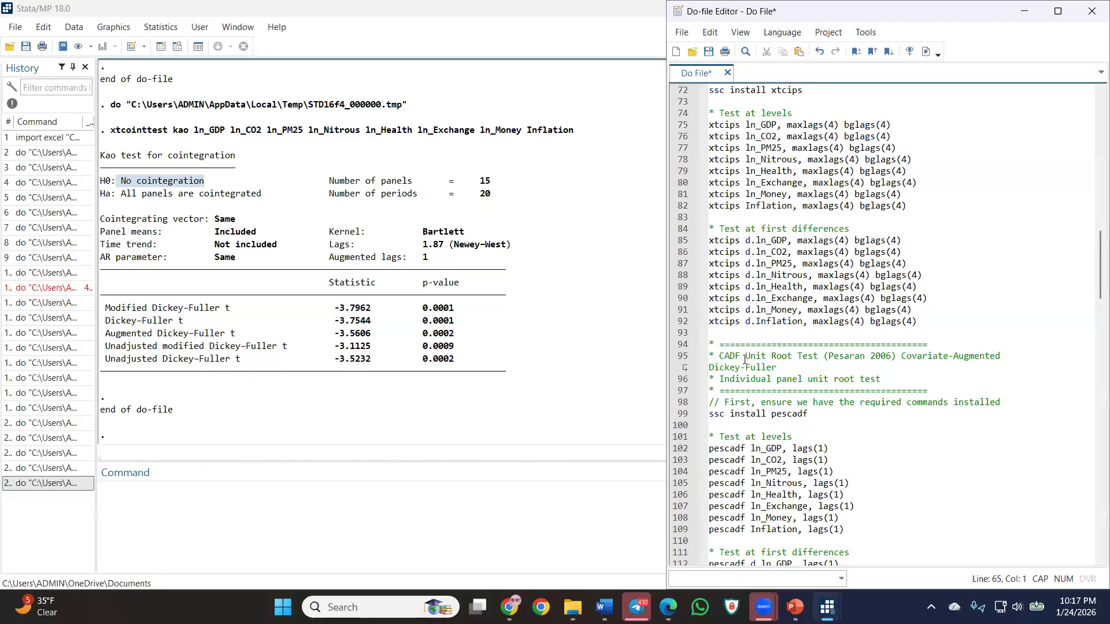
{"action": "scroll", "coordinate": [745, 360], "scroll_direction": "up", "scroll_amount": 3}
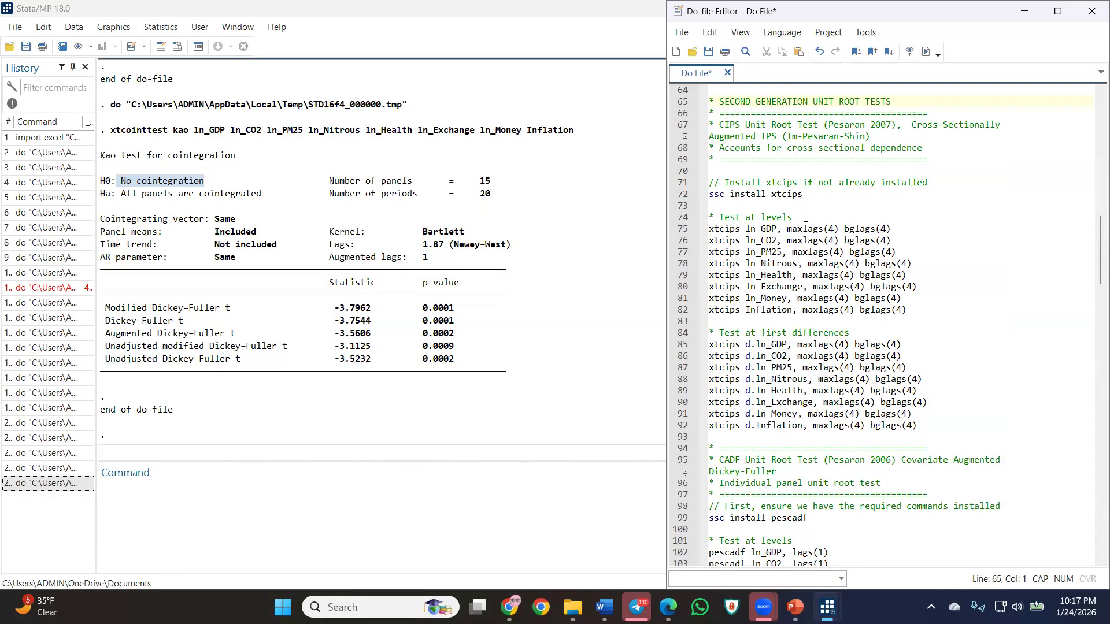
{"action": "scroll", "coordinate": [732, 382], "scroll_direction": "down", "scroll_amount": 2}
{"action": "scroll", "coordinate": [767, 378], "scroll_direction": "down", "scroll_amount": 1}
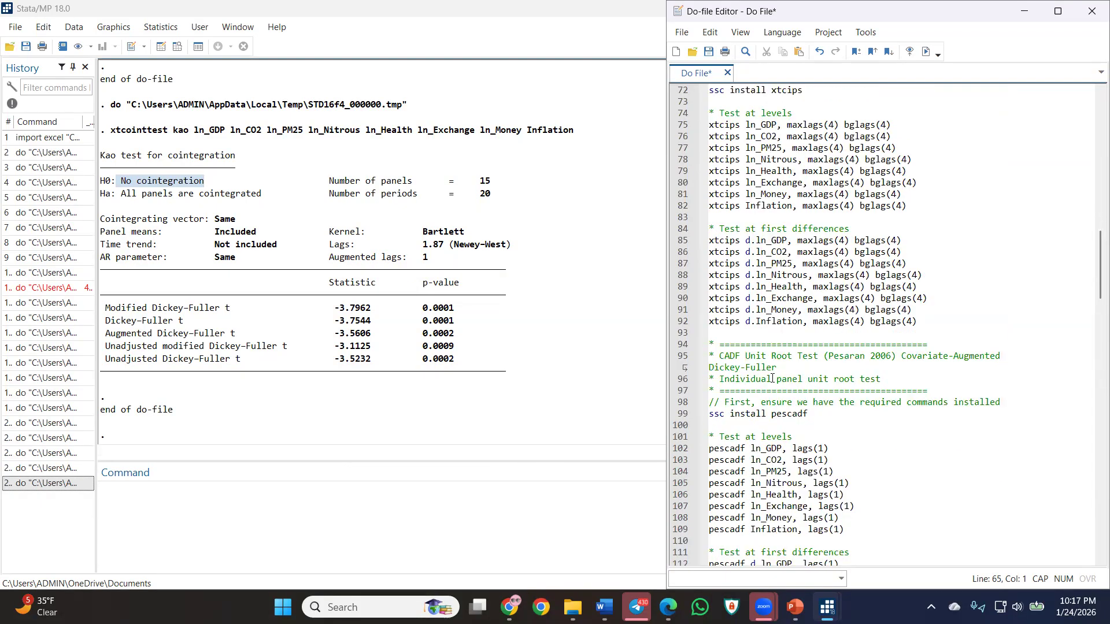
{"action": "scroll", "coordinate": [774, 356], "scroll_direction": "down", "scroll_amount": 3}
{"action": "scroll", "coordinate": [774, 356], "scroll_direction": "down", "scroll_amount": 7}
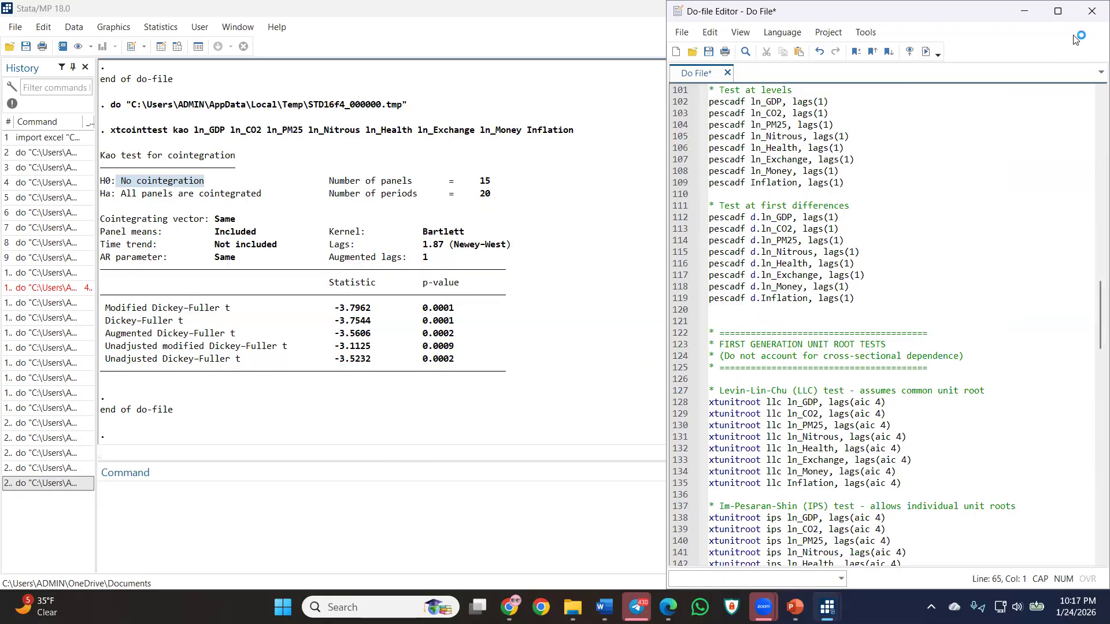
{"action": "scroll", "coordinate": [804, 235], "scroll_direction": "up", "scroll_amount": 13}
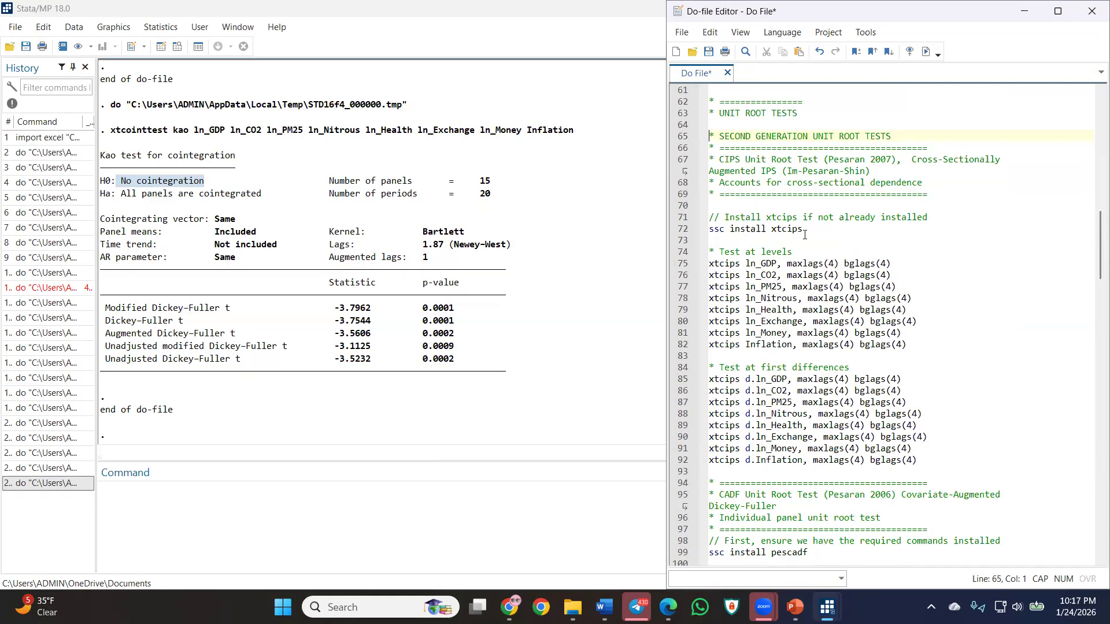
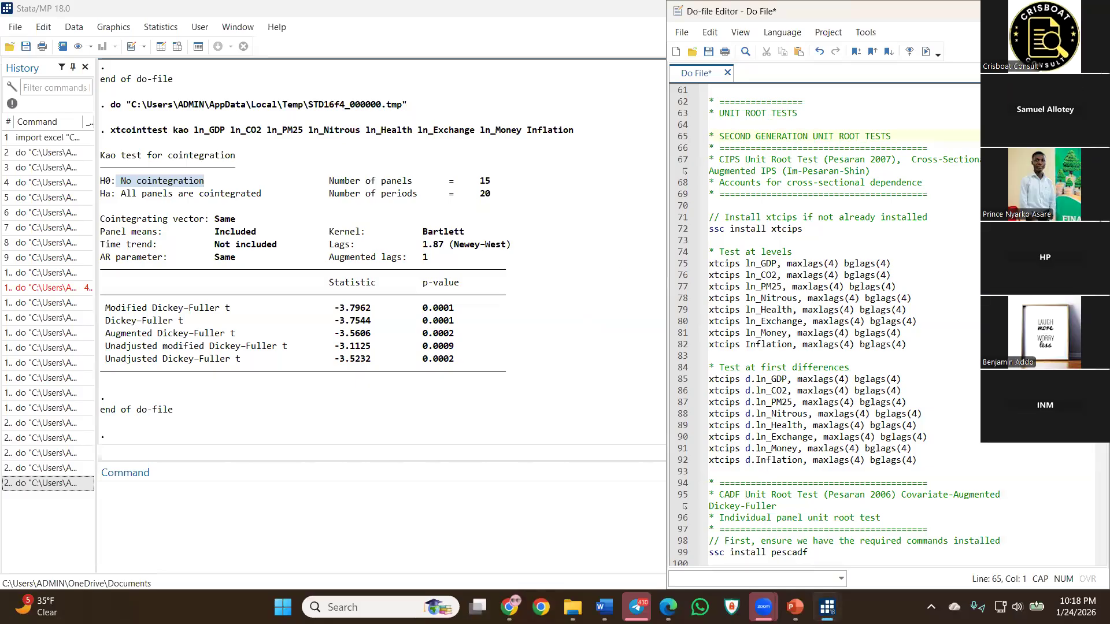
Switch to the Claude chat in Chrome, review its Kao and Pedroni cointegration tables, and switch back to Stata.
{"action": "key", "text": "alt+Tab"}
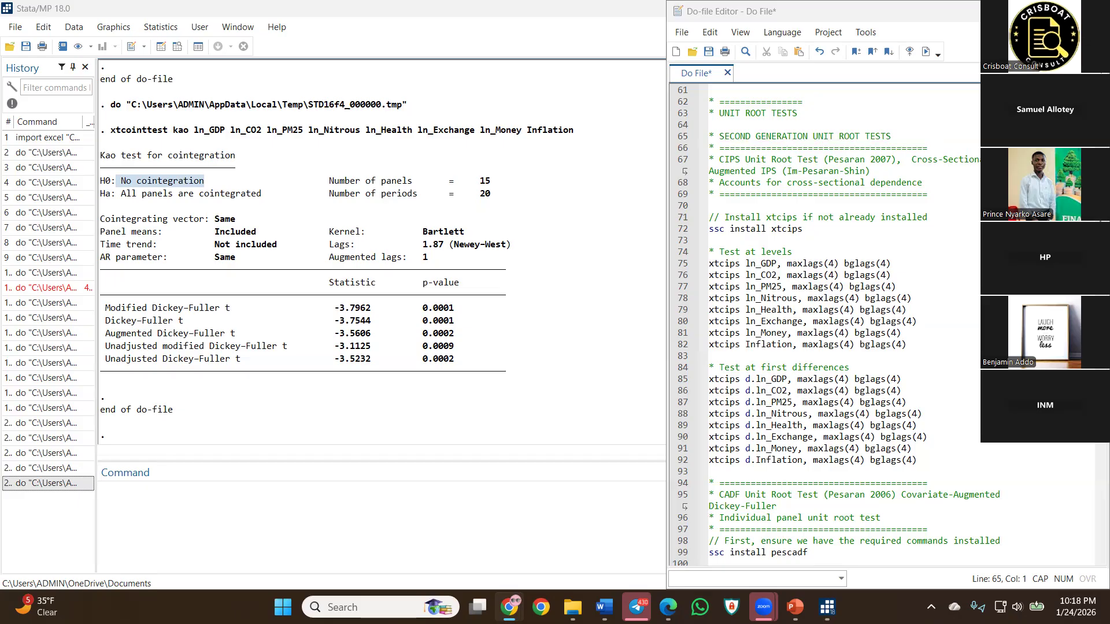
{"action": "key", "text": "alt+Tab"}
{"action": "scroll", "coordinate": [594, 297], "scroll_direction": "up", "scroll_amount": 10}
{"action": "scroll", "coordinate": [594, 298], "scroll_direction": "down", "scroll_amount": 6}
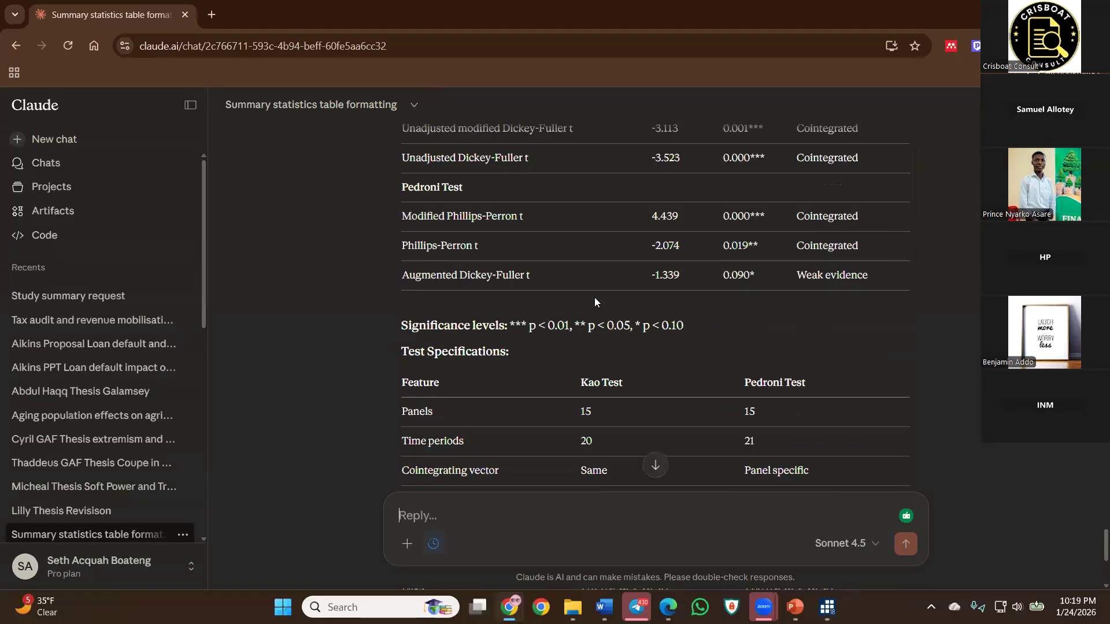
{"action": "scroll", "coordinate": [595, 297], "scroll_direction": "down", "scroll_amount": 5}
{"action": "scroll", "coordinate": [594, 297], "scroll_direction": "up", "scroll_amount": 4}
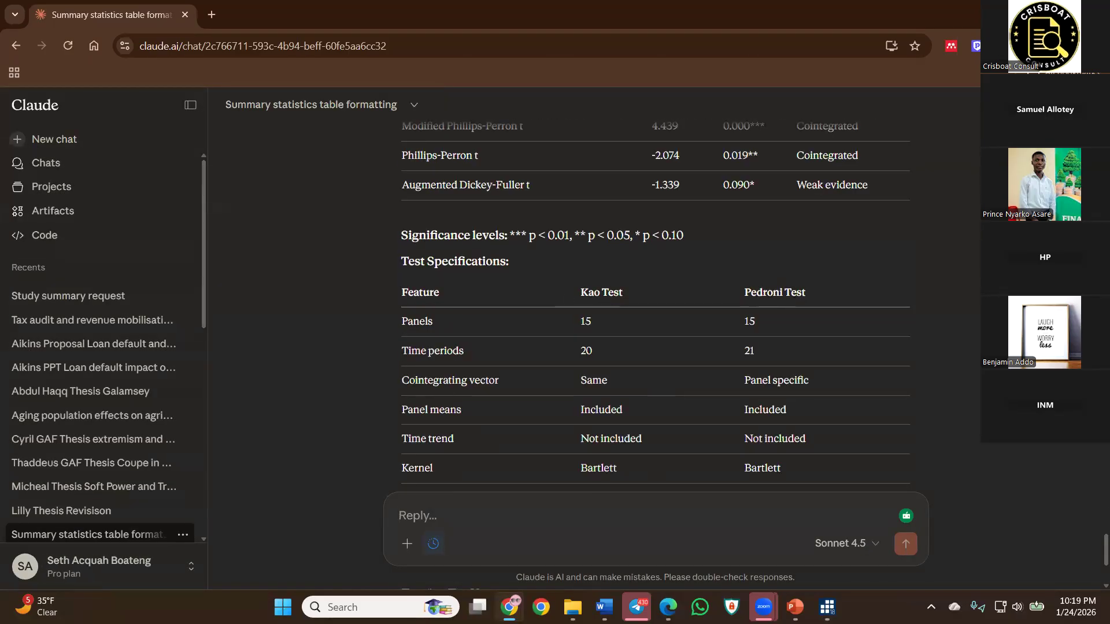
{"action": "key", "text": "alt+Tab"}
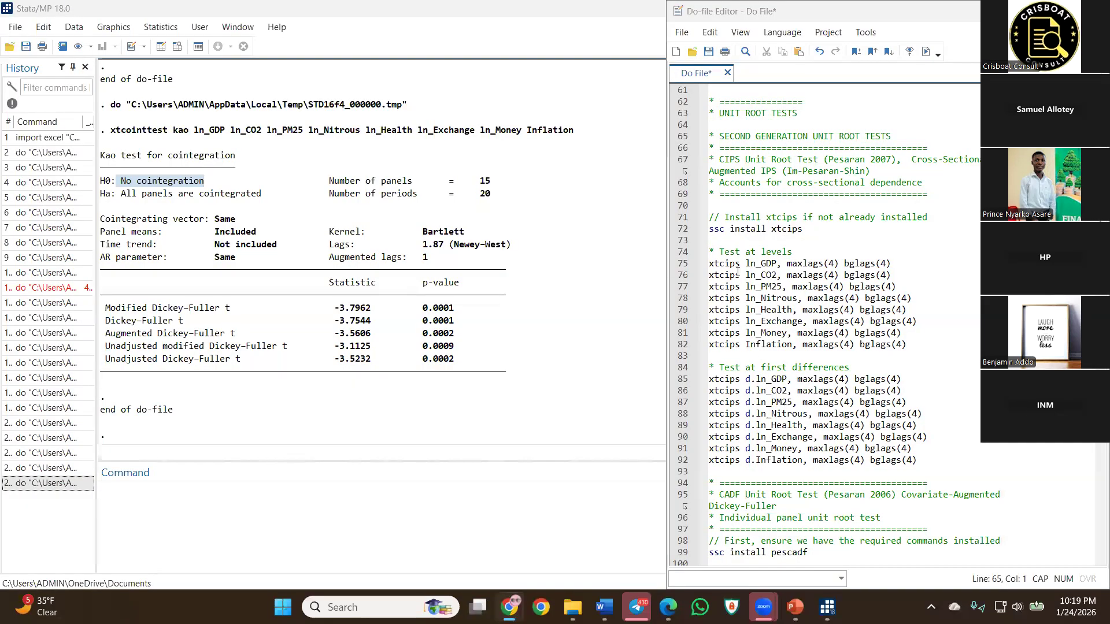
Examine the CIPS section's xtcips install command and the level test for ln_GDP with maxlags(4) and bglags(4).
{"action": "scroll", "coordinate": [747, 256], "scroll_direction": "down", "scroll_amount": 1}
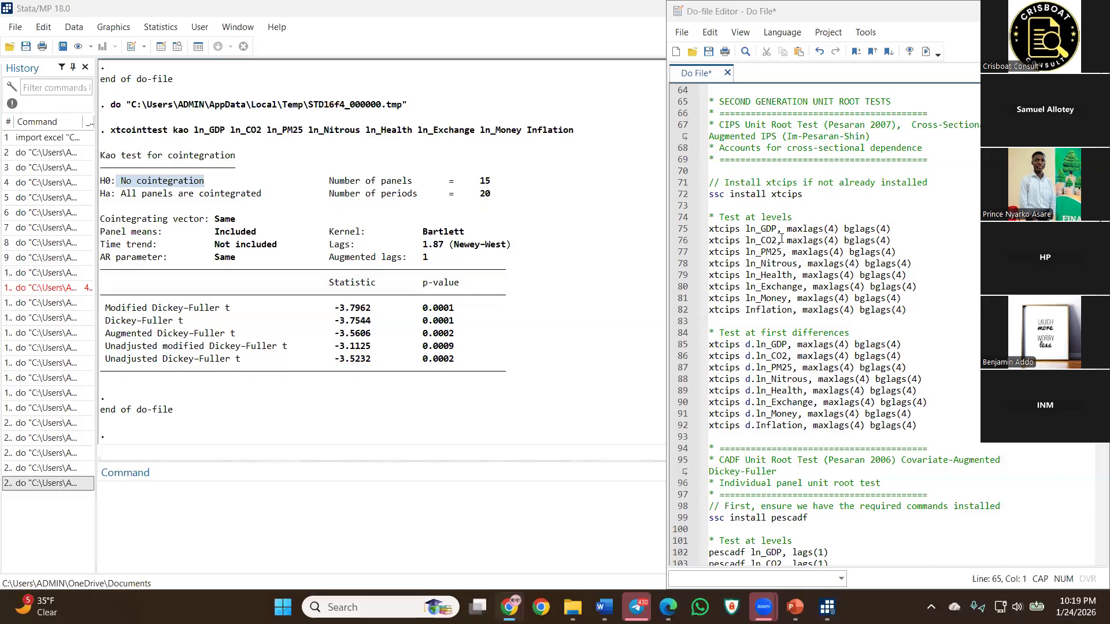
{"action": "double_click", "coordinate": [781, 182]}
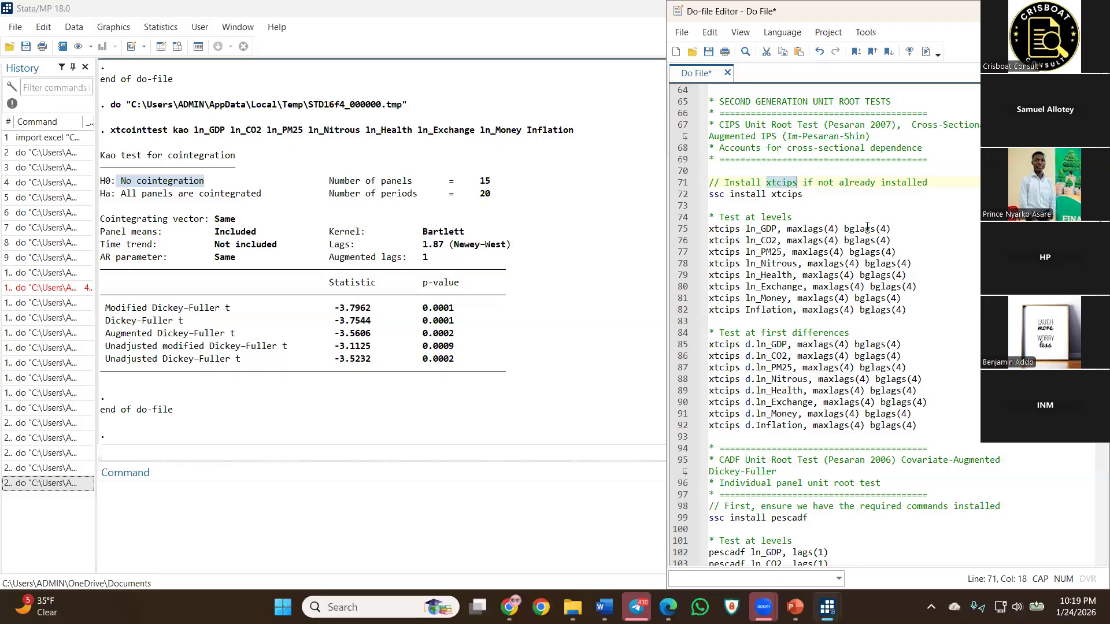
{"action": "left_click_drag", "start_coordinate": [891, 229], "coordinate": [701, 233]}
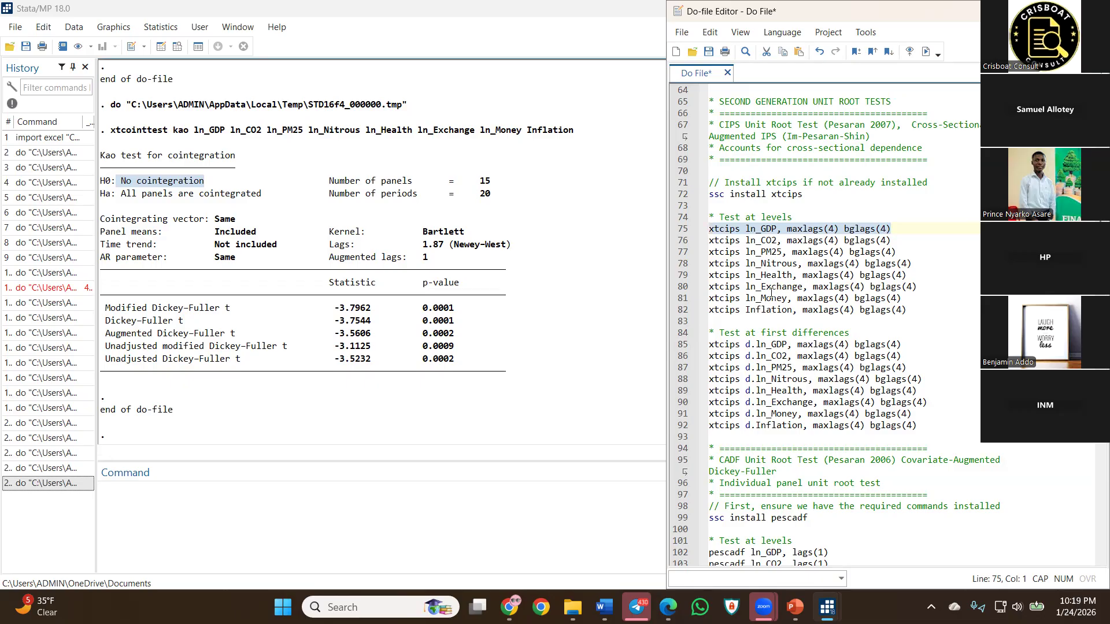
{"action": "double_click", "coordinate": [781, 197]}
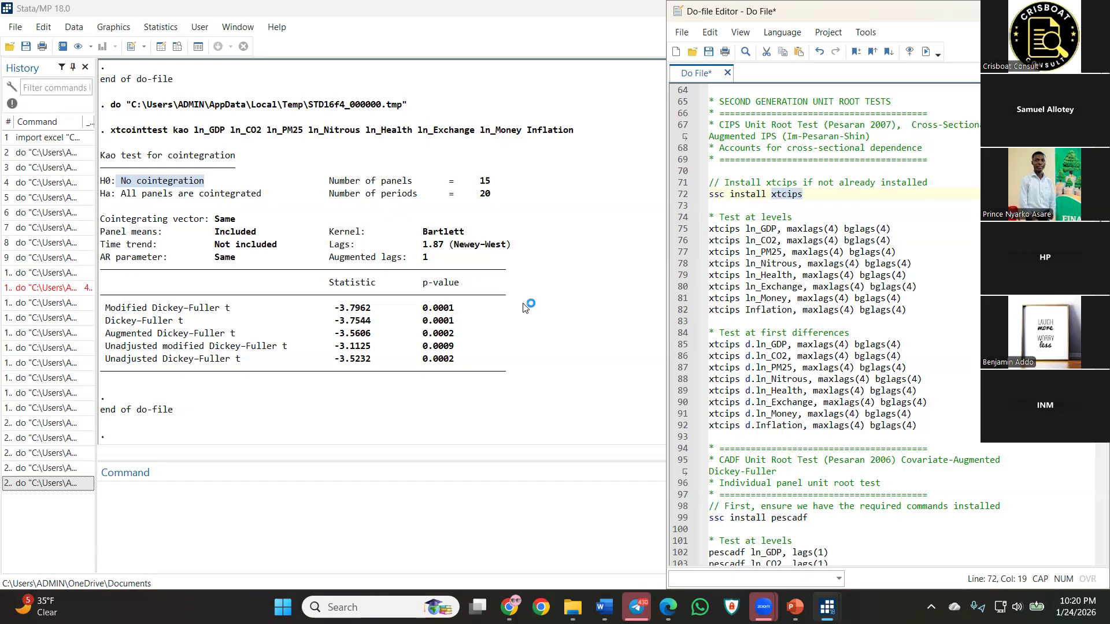
Run only the level test command xtcips ln_GDP, maxlags(4) bglags(4) from the do-file.
{"action": "left_click", "coordinate": [682, 230]}
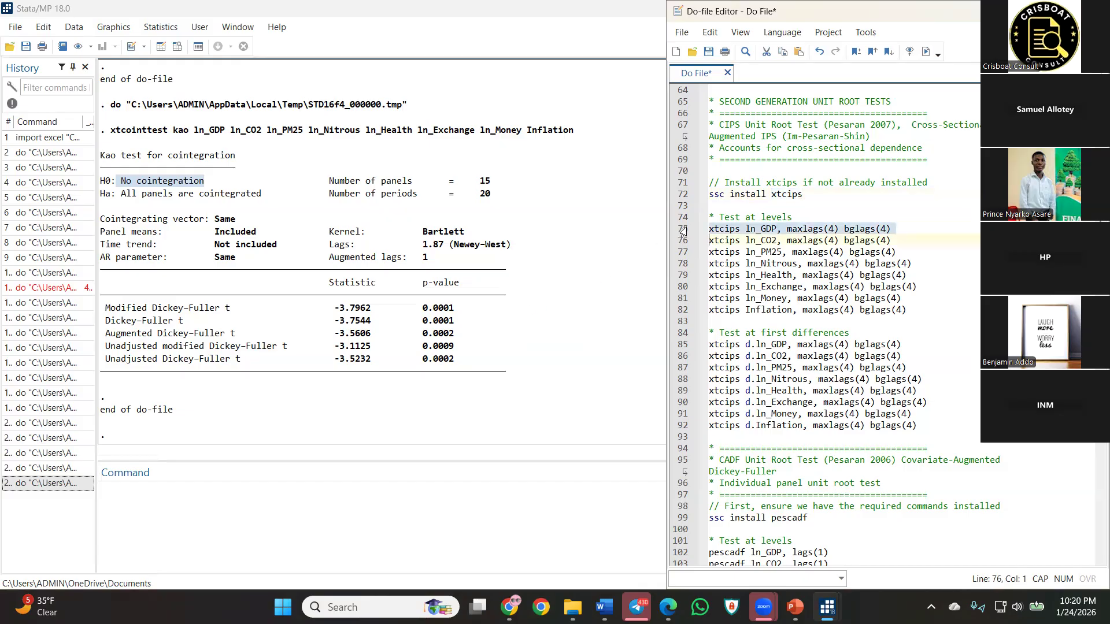
{"action": "left_click", "coordinate": [725, 239]}
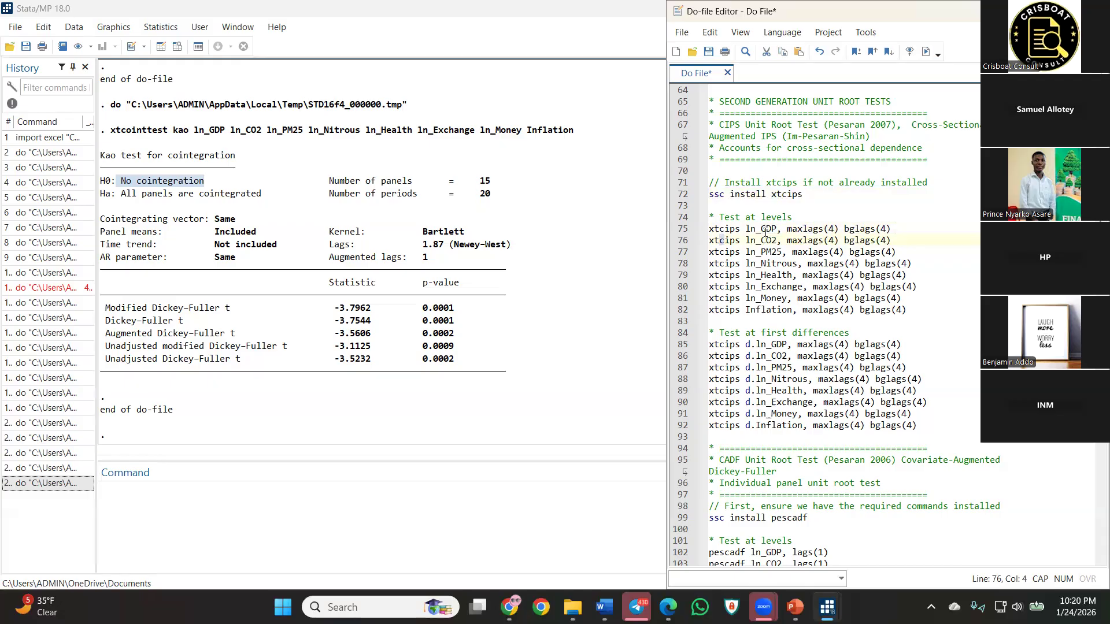
{"action": "left_click_drag", "start_coordinate": [784, 228], "coordinate": [947, 229]}
{"action": "left_click", "coordinate": [676, 231]}
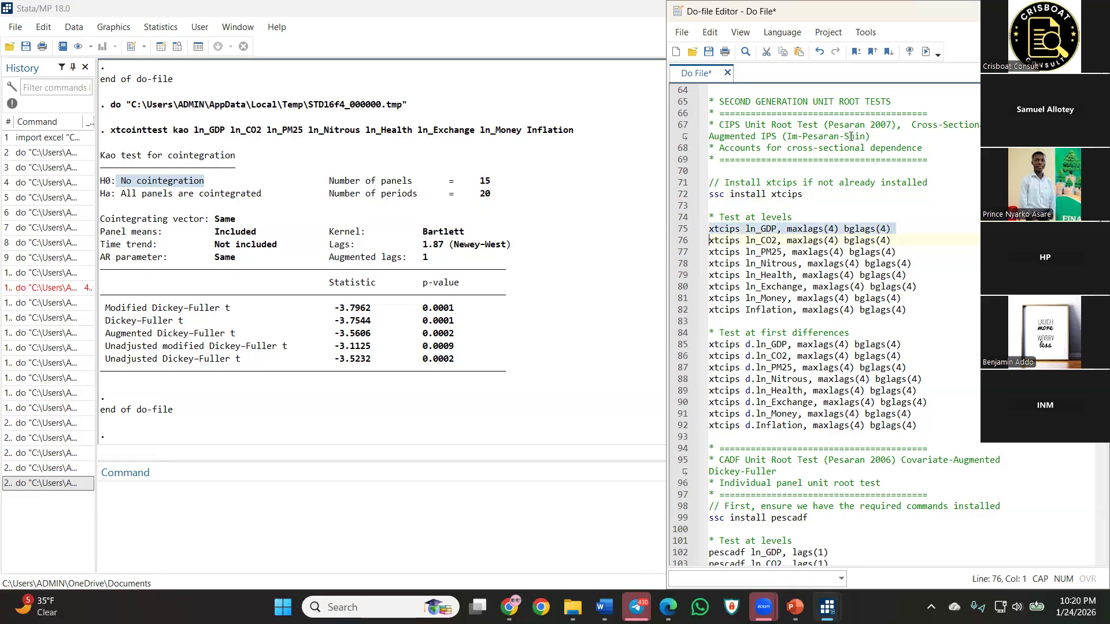
{"action": "left_click", "coordinate": [925, 52]}
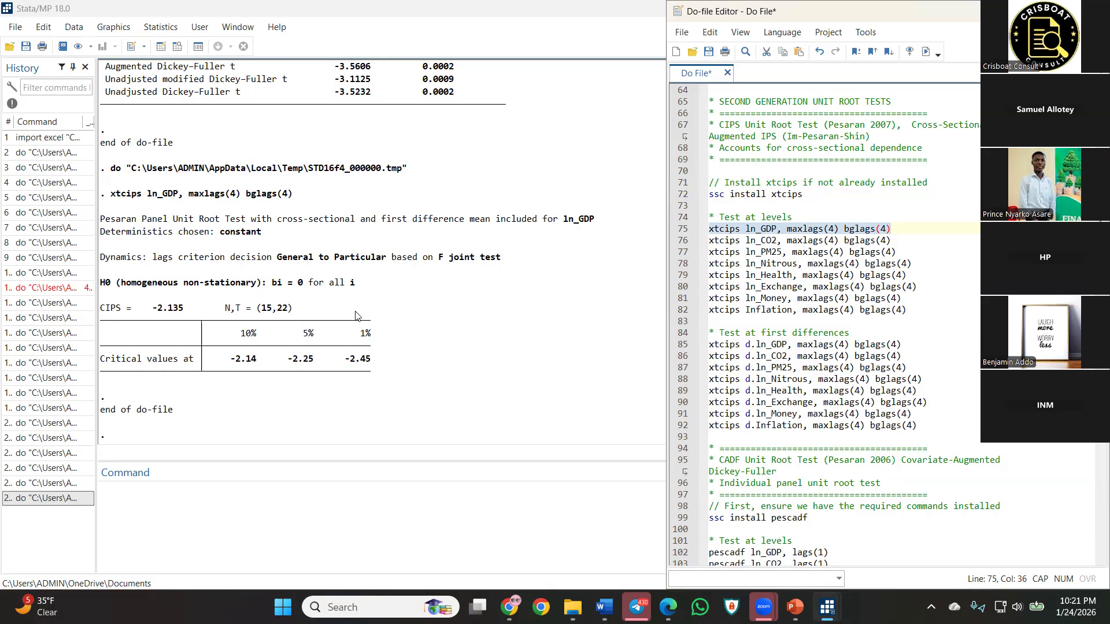
Examine the CIPS statistic for ln_GDP and its 10%, 5% and 1% critical values in the Stata results.
{"action": "left_click", "coordinate": [189, 311]}
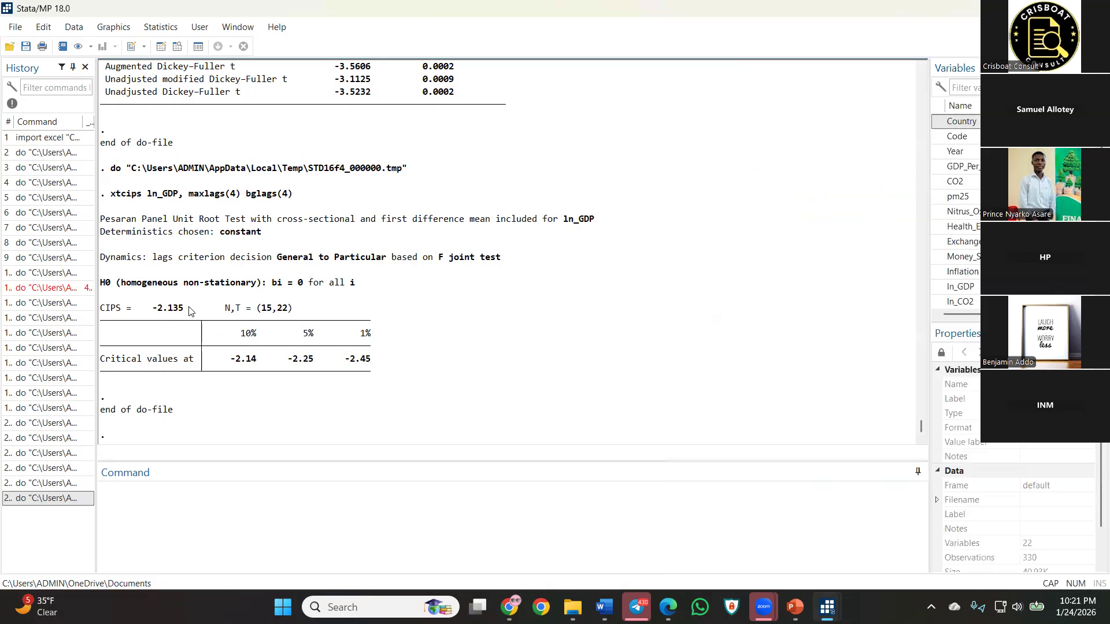
{"action": "left_click_drag", "start_coordinate": [181, 312], "coordinate": [148, 312]}
{"action": "left_click_drag", "start_coordinate": [225, 361], "coordinate": [377, 364]}
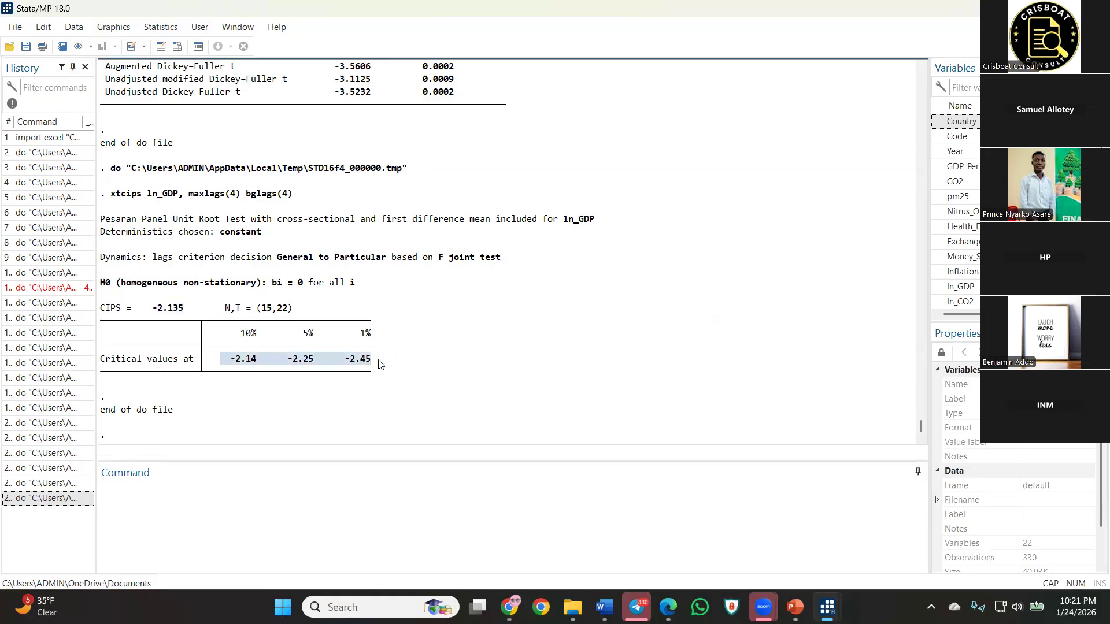
Copy the ln_GDP CIPS output from the Dynamics line through the end of the do-file and submit it to the Claude chat in Chrome.
{"action": "left_click_drag", "start_coordinate": [100, 257], "coordinate": [349, 425]}
{"action": "mouse_move", "coordinate": [509, 607]}
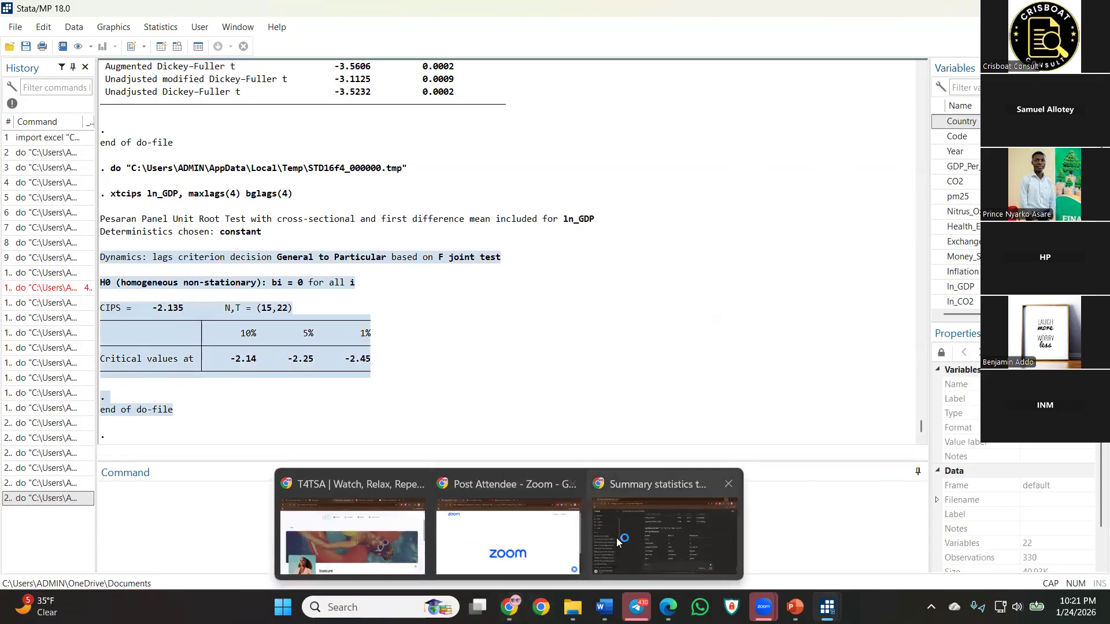
{"action": "left_click", "coordinate": [617, 537]}
{"action": "key", "text": "ctrl+v"}
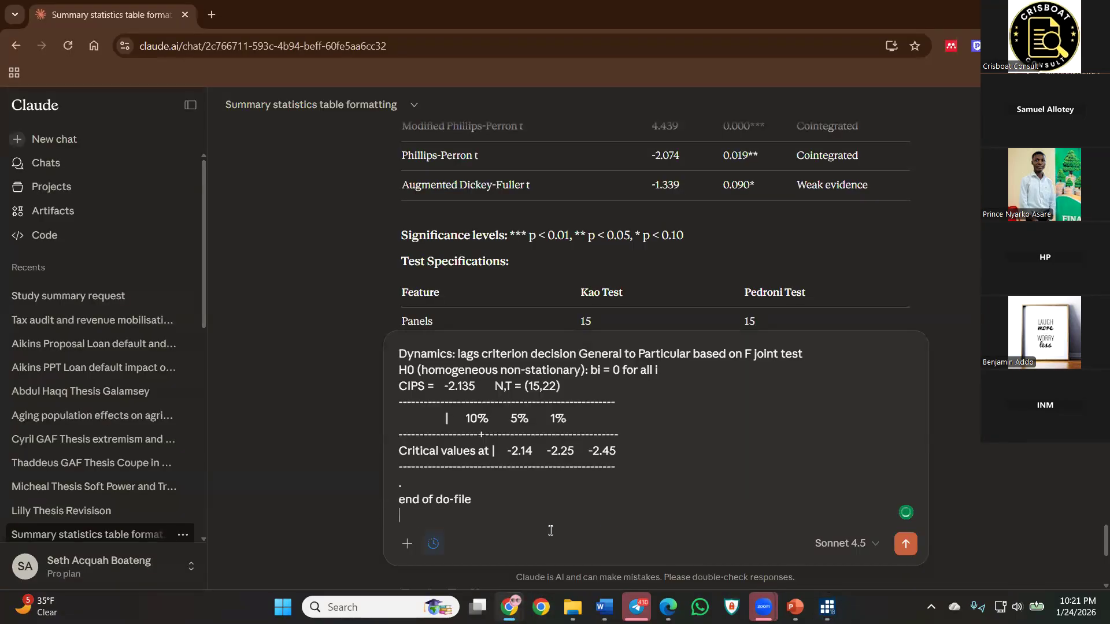
{"action": "key", "text": "Return"}
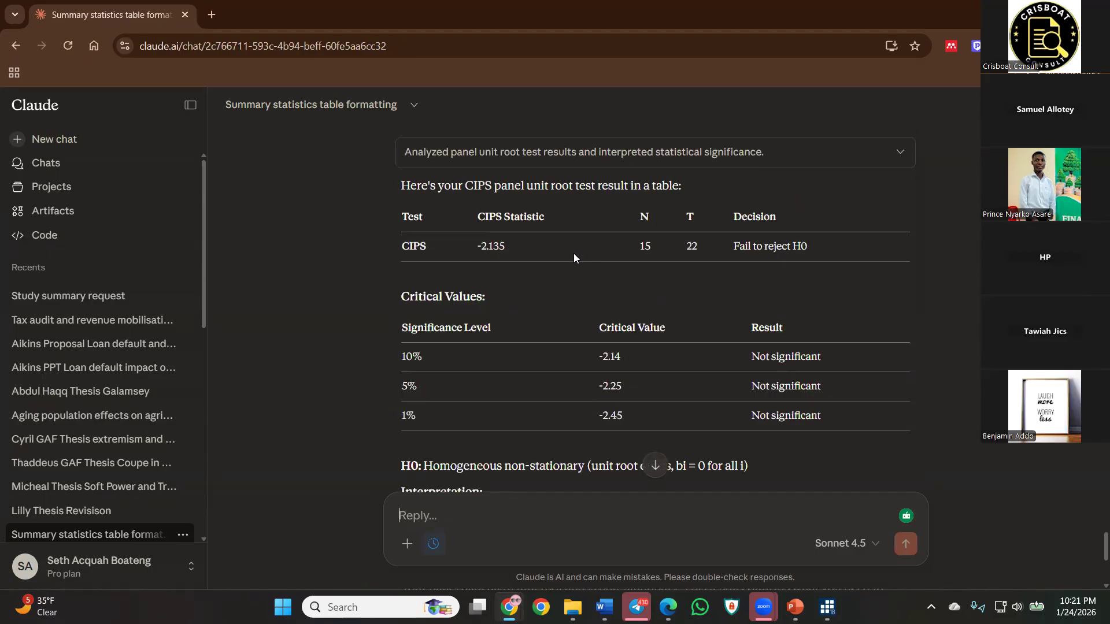
Review Claude's CIPS result table, comparing the CIPS statistic with the critical values and reading the interpretation beneath.
{"action": "scroll", "coordinate": [572, 255], "scroll_direction": "down", "scroll_amount": 1}
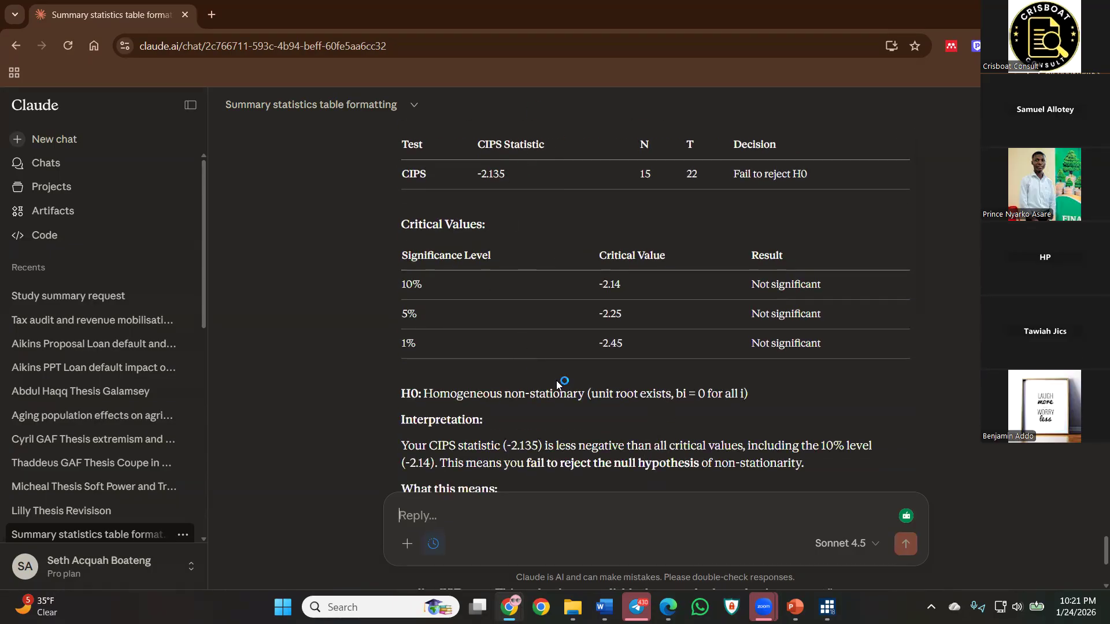
{"action": "scroll", "coordinate": [521, 352], "scroll_direction": "up", "scroll_amount": 4}
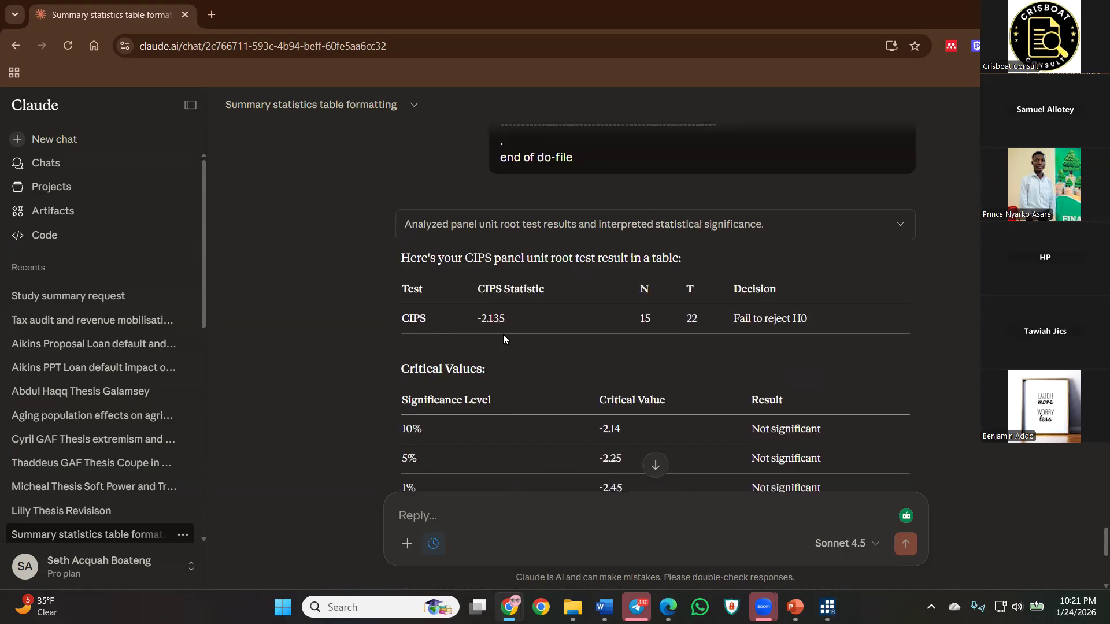
{"action": "scroll", "coordinate": [565, 350], "scroll_direction": "down", "scroll_amount": 2}
{"action": "left_click_drag", "start_coordinate": [630, 423], "coordinate": [600, 389]}
{"action": "left_click", "coordinate": [599, 367]}
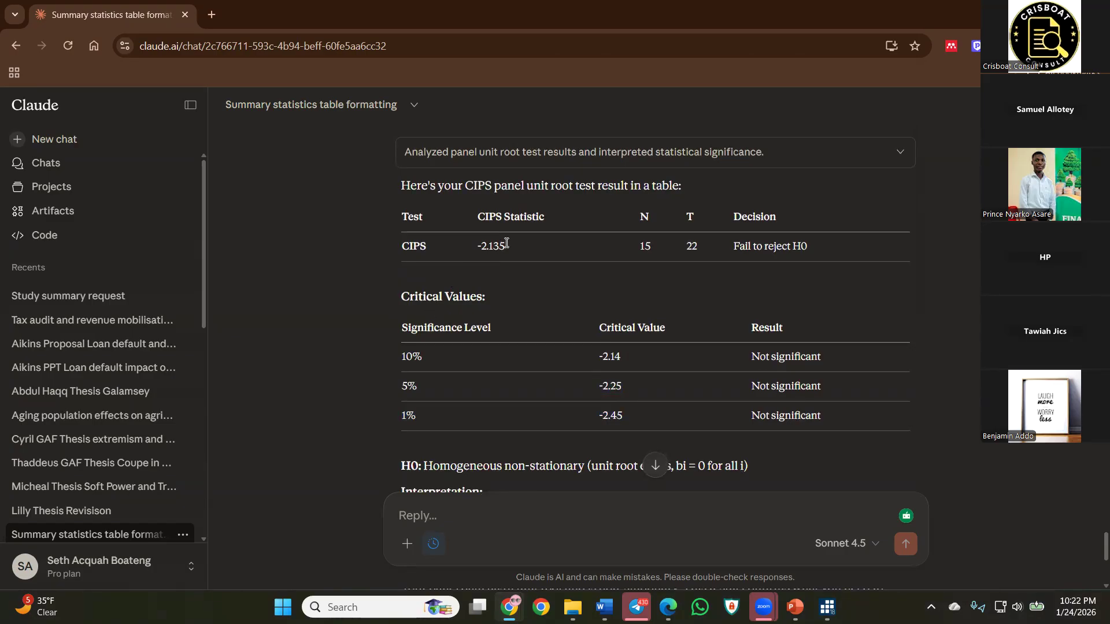
{"action": "scroll", "coordinate": [520, 228], "scroll_direction": "down", "scroll_amount": 1}
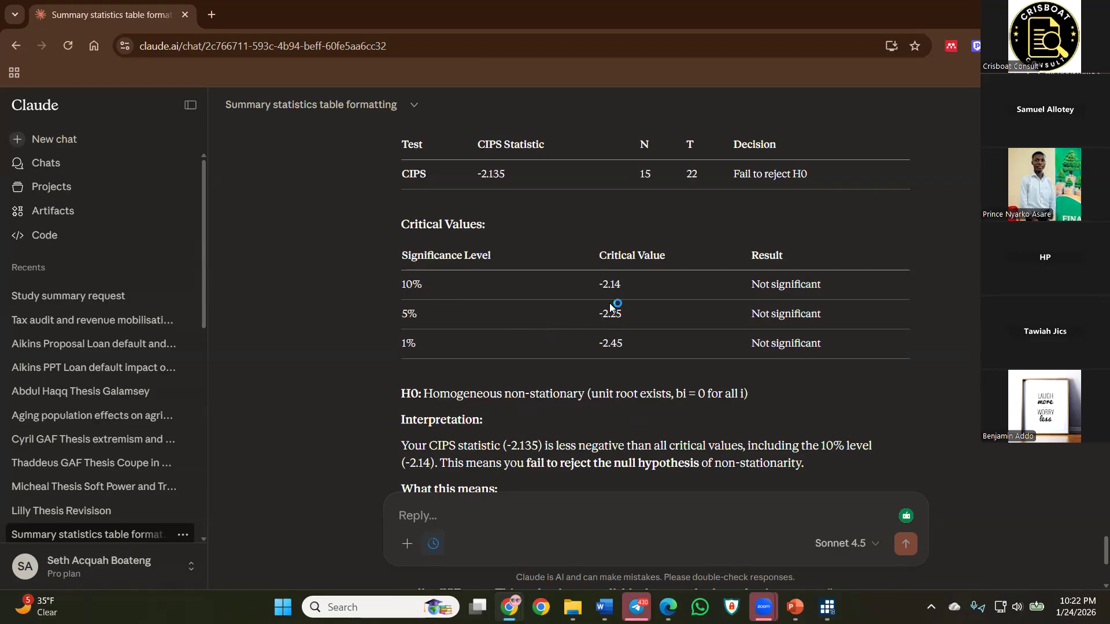
{"action": "left_click_drag", "start_coordinate": [622, 287], "coordinate": [614, 286]}
{"action": "left_click_drag", "start_coordinate": [483, 173], "coordinate": [507, 175]}
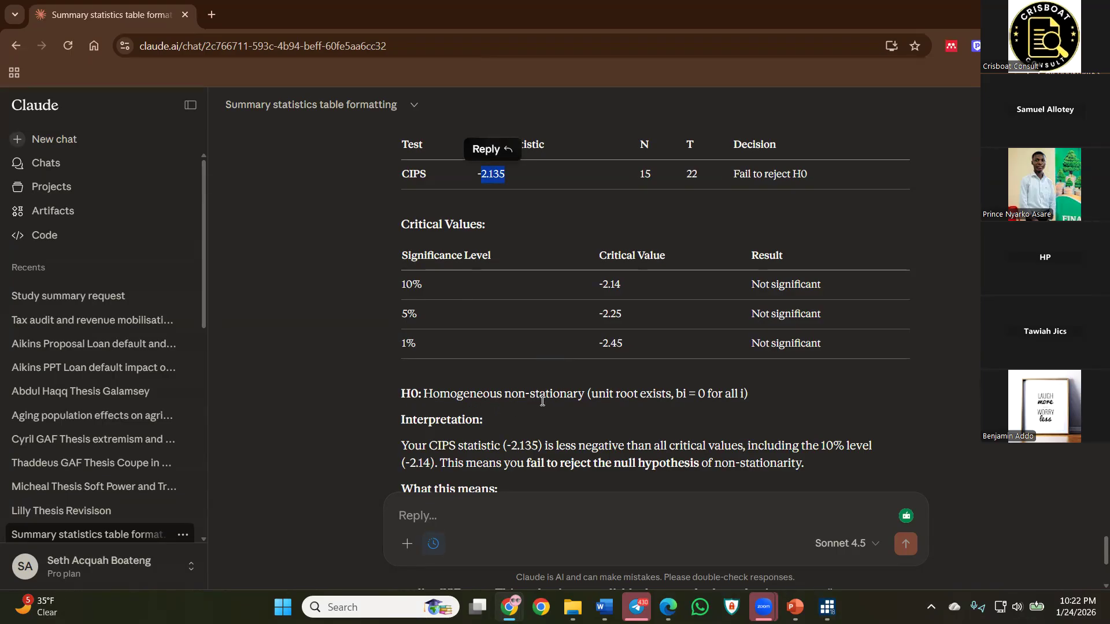
{"action": "scroll", "coordinate": [569, 412], "scroll_direction": "down", "scroll_amount": 1}
{"action": "scroll", "coordinate": [569, 412], "scroll_direction": "down", "scroll_amount": 1}
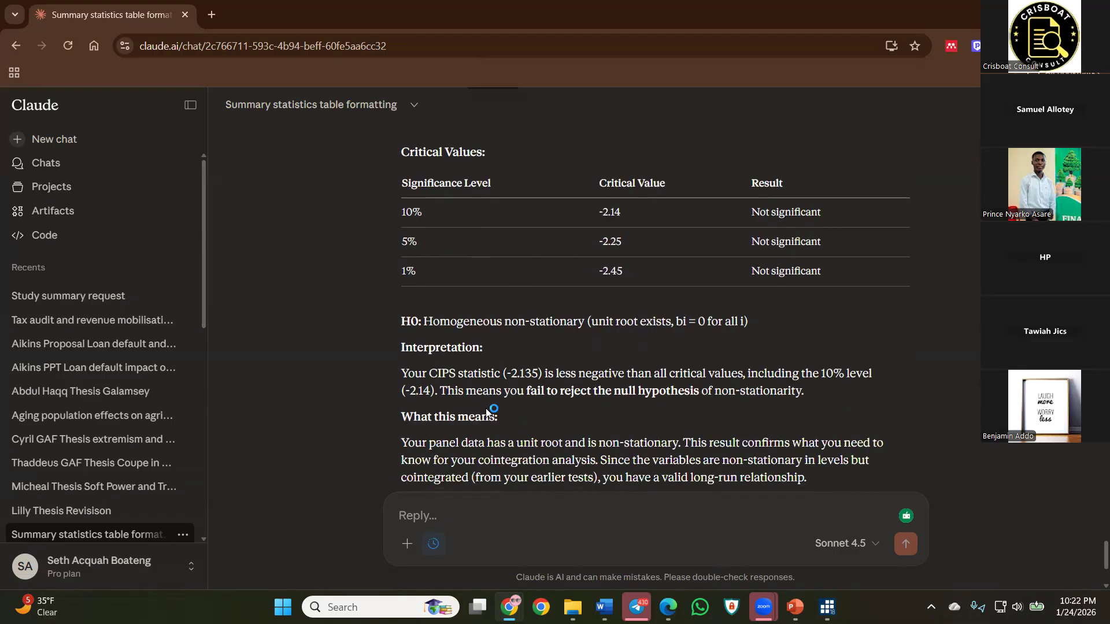
{"action": "scroll", "coordinate": [491, 405], "scroll_direction": "up", "scroll_amount": 2}
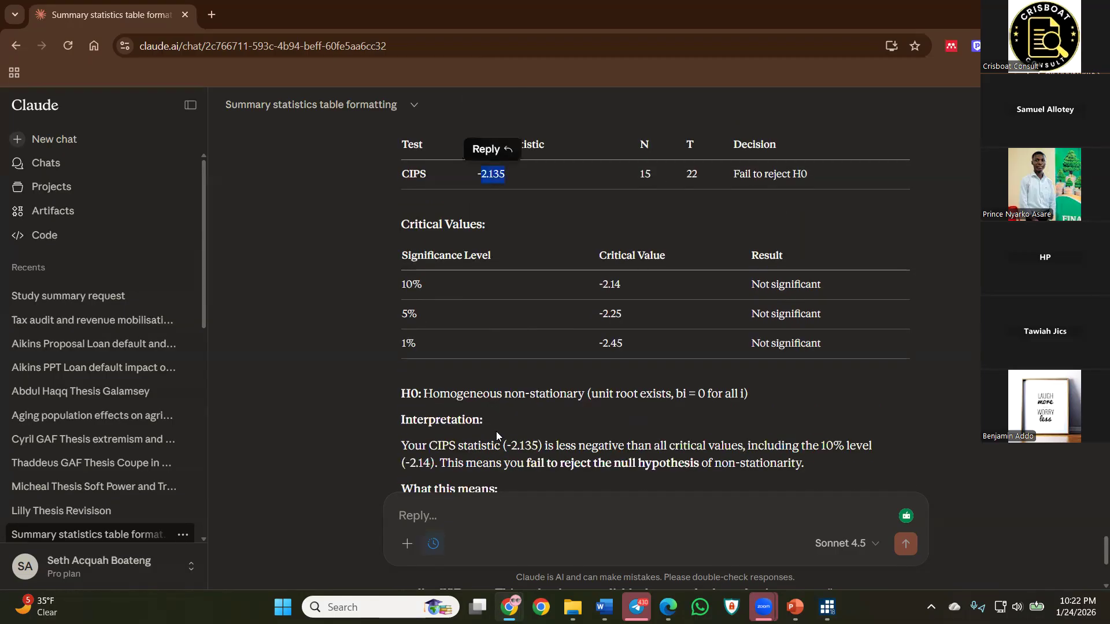
{"action": "left_click_drag", "start_coordinate": [476, 177], "coordinate": [505, 177]}
{"action": "left_click", "coordinate": [491, 178]}
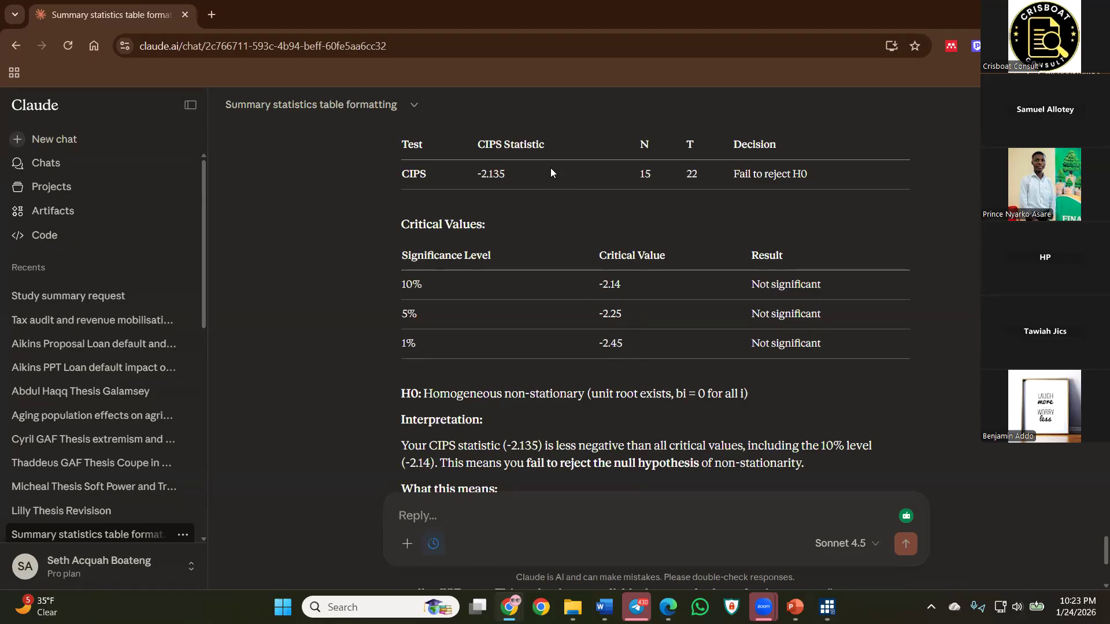
Examine the 5% and 1% critical values, the 5% significance result and the non-stationarity conclusion in Claude's reply.
{"action": "left_click_drag", "start_coordinate": [622, 317], "coordinate": [597, 316]}
{"action": "left_click", "coordinate": [624, 317]}
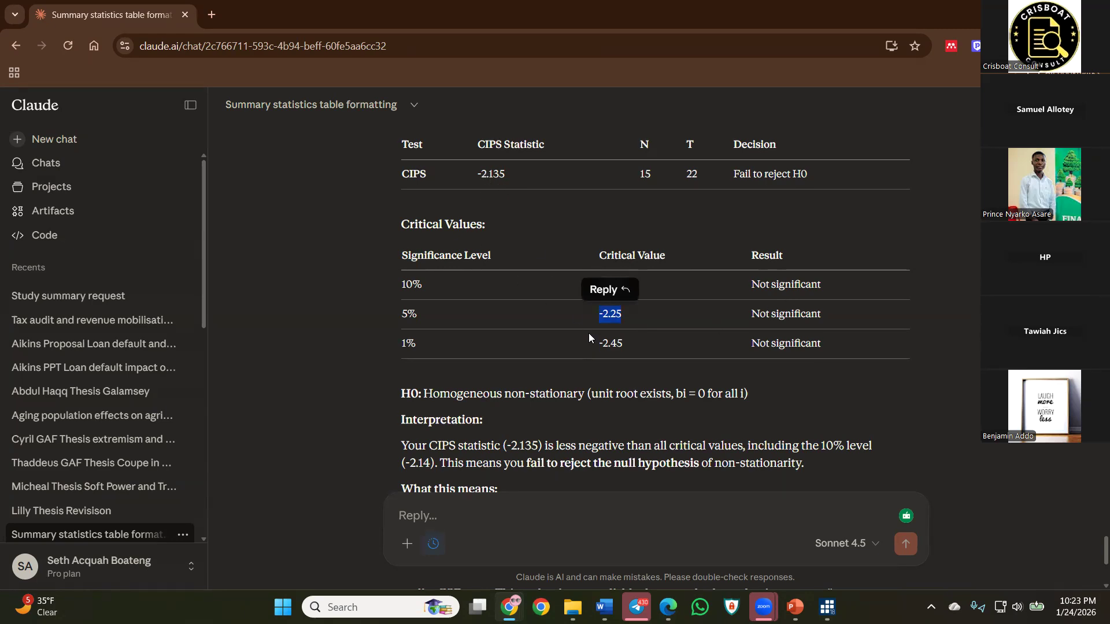
{"action": "left_click", "coordinate": [788, 318]}
{"action": "left_click_drag", "start_coordinate": [818, 319], "coordinate": [731, 317]}
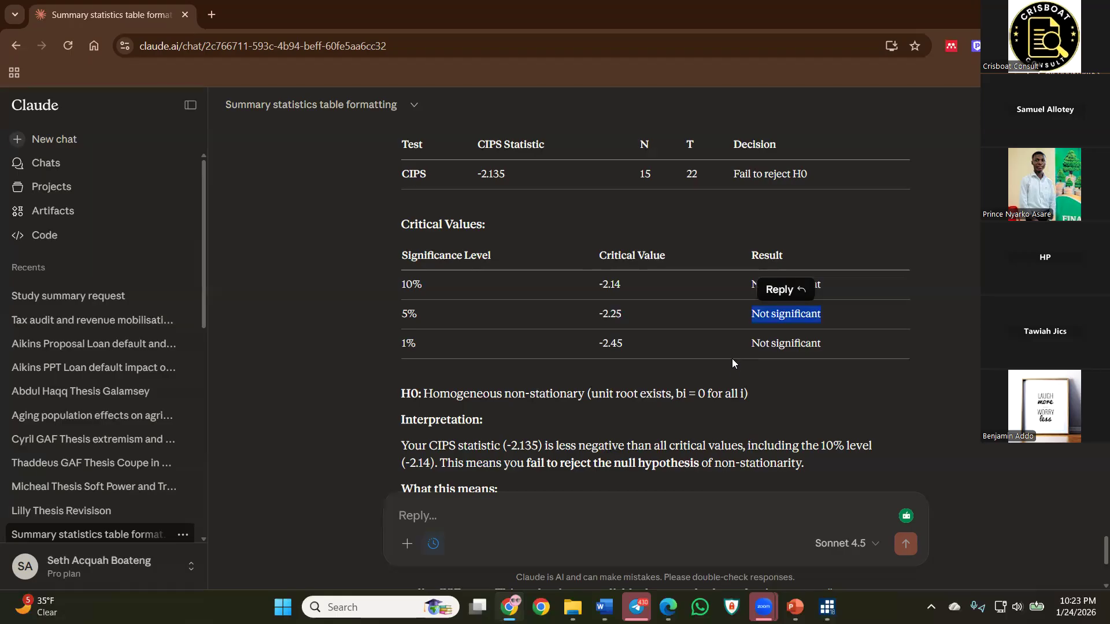
{"action": "double_click", "coordinate": [720, 464]}
{"action": "left_click_drag", "start_coordinate": [749, 456], "coordinate": [799, 457]}
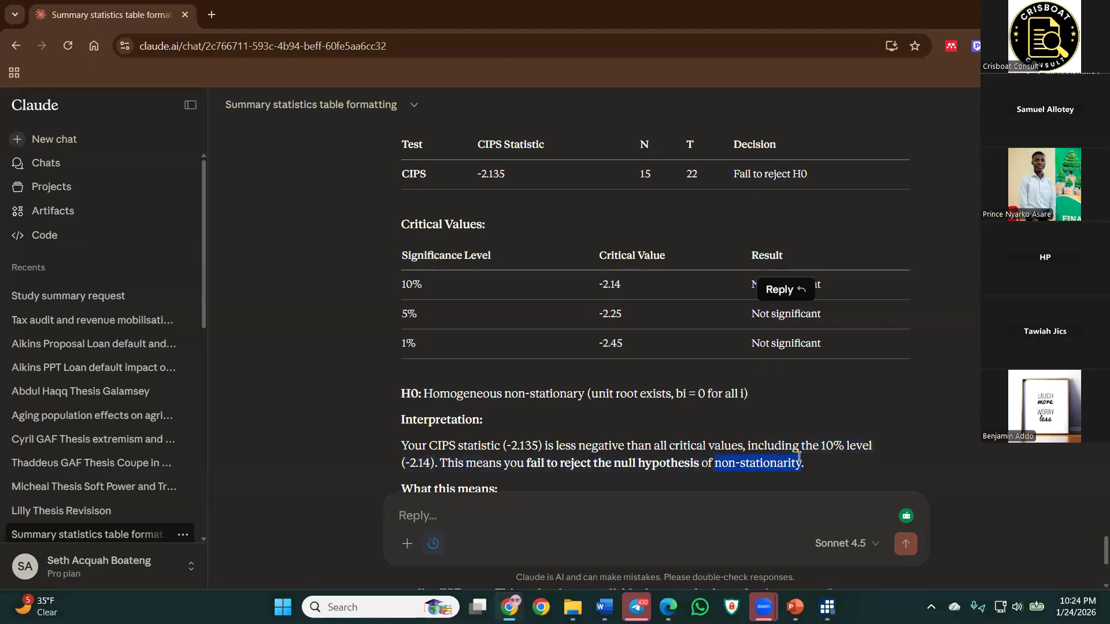
{"action": "left_click_drag", "start_coordinate": [799, 457], "coordinate": [799, 456]}
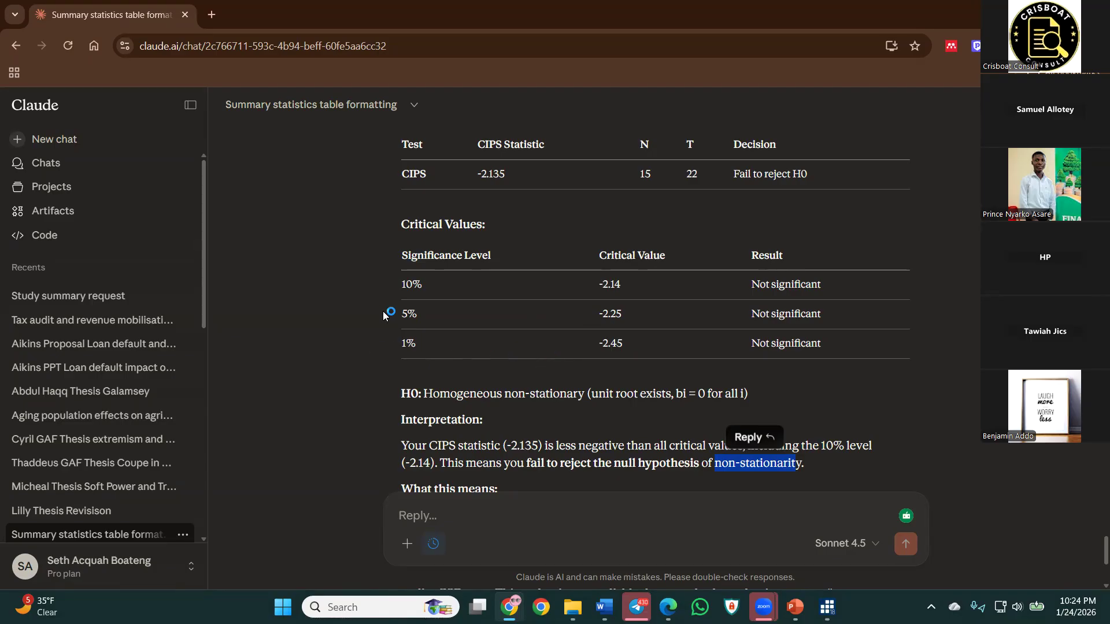
{"action": "scroll", "coordinate": [382, 311], "scroll_direction": "up", "scroll_amount": 1}
{"action": "scroll", "coordinate": [447, 258], "scroll_direction": "down", "scroll_amount": 1}
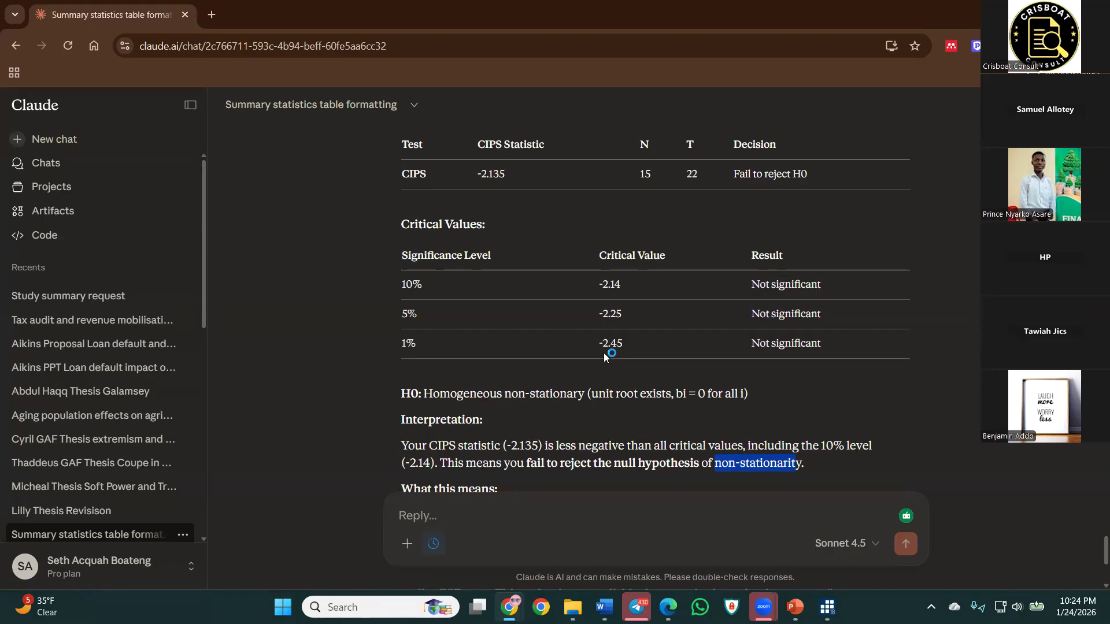
{"action": "left_click_drag", "start_coordinate": [605, 344], "coordinate": [598, 344]}
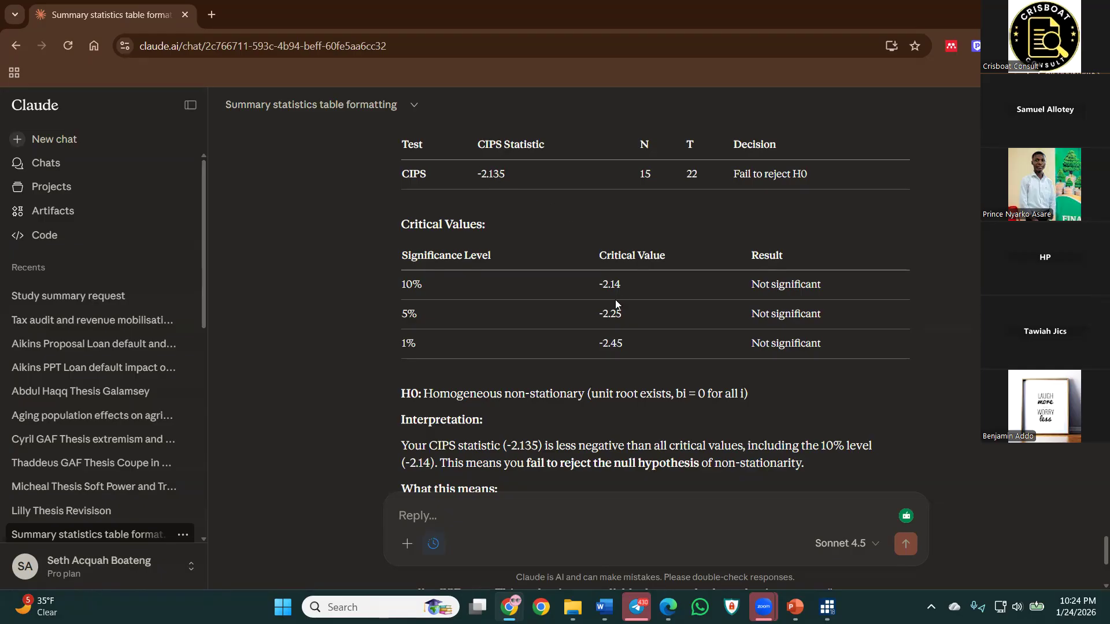
{"action": "left_click_drag", "start_coordinate": [623, 317], "coordinate": [603, 317]}
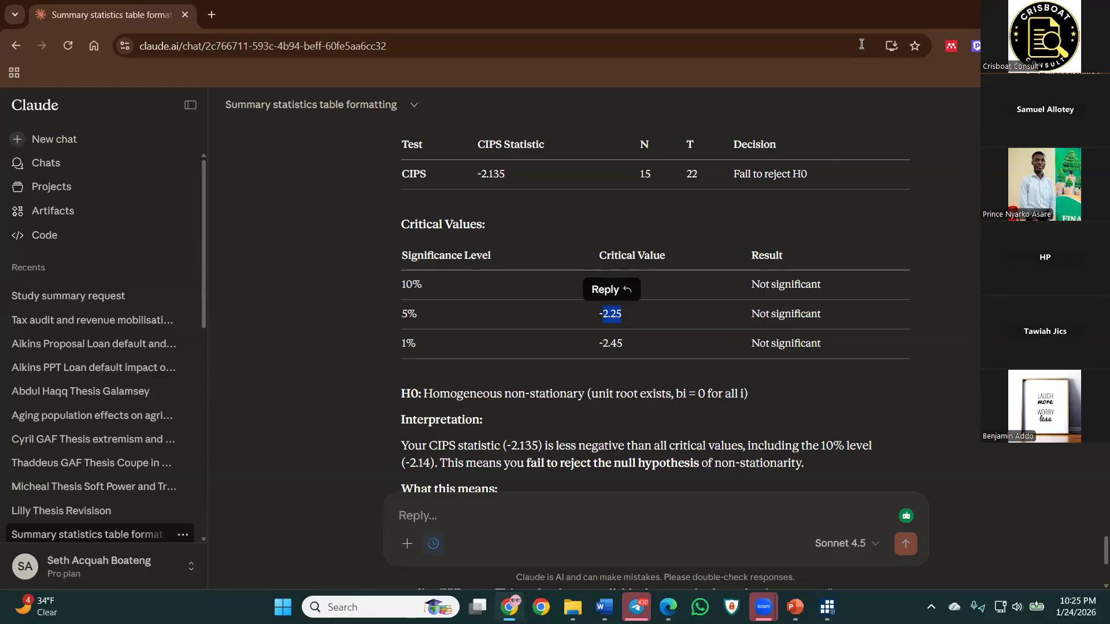
Switch back to Stata and review the Kao cointegration test's null hypothesis and p-values.
{"action": "left_click", "coordinate": [1027, 13]}
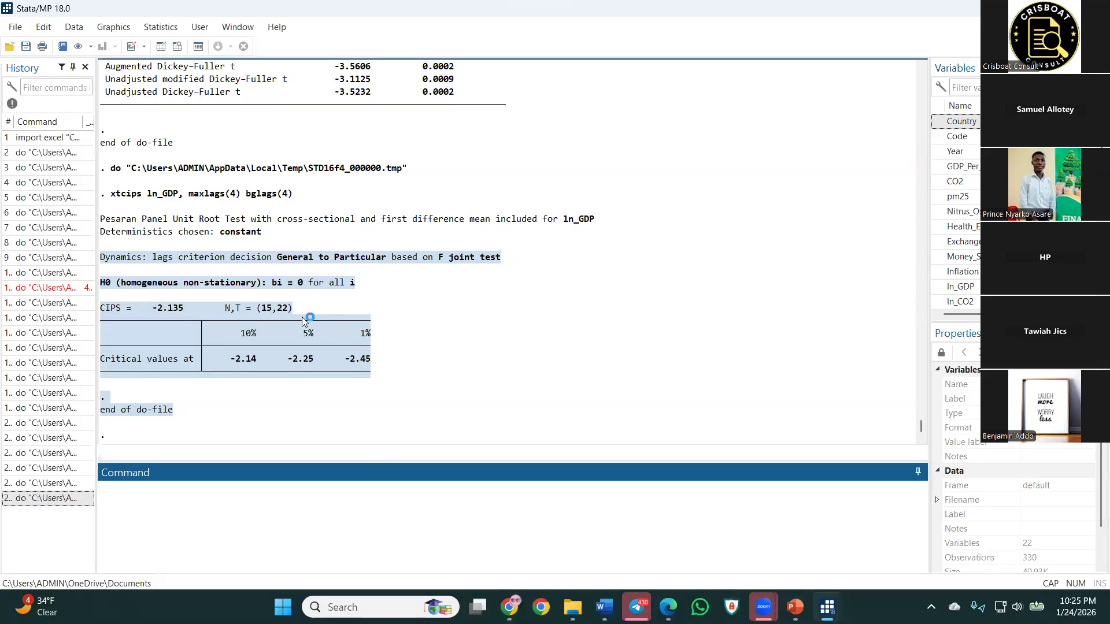
{"action": "scroll", "coordinate": [306, 320], "scroll_direction": "up", "scroll_amount": 8}
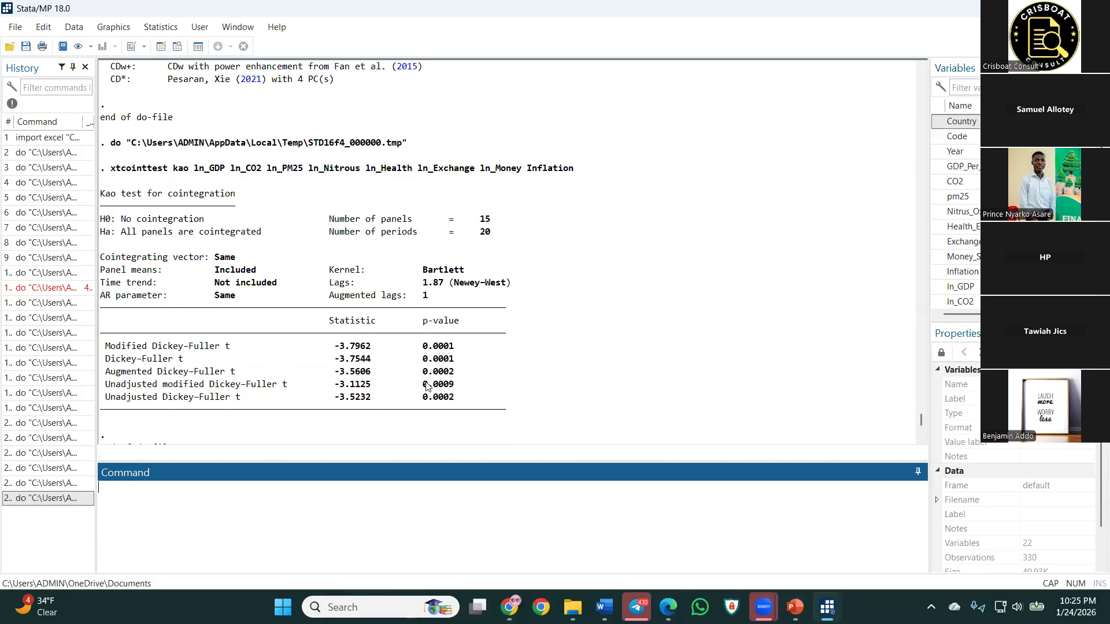
{"action": "key", "text": "super+shift+s"}
{"action": "left_click_drag", "start_coordinate": [456, 396], "coordinate": [414, 323]}
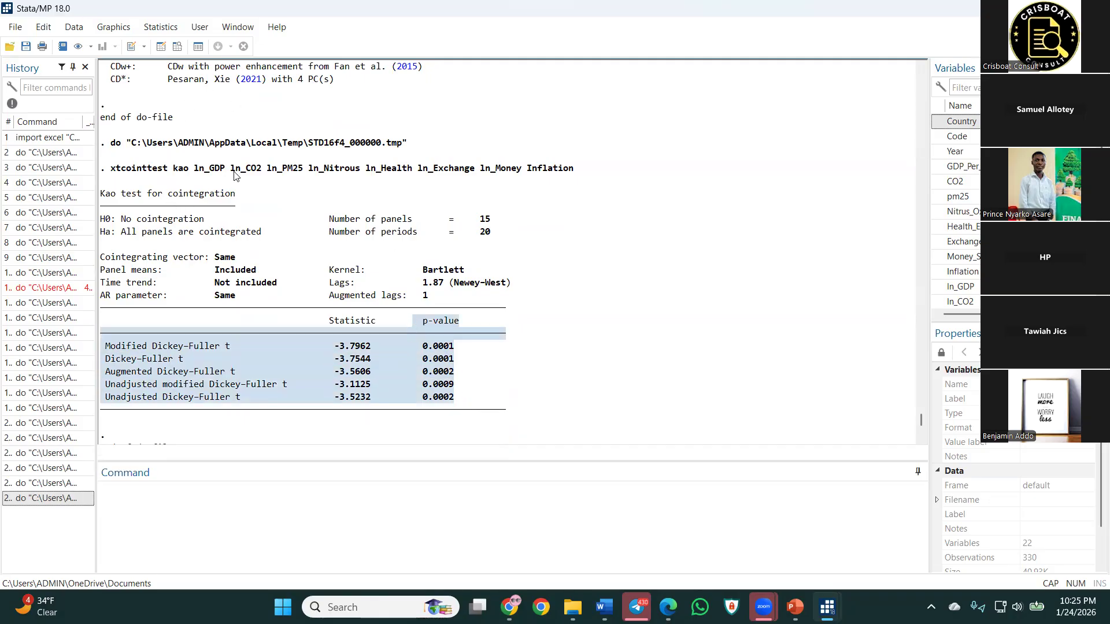
{"action": "left_click_drag", "start_coordinate": [215, 220], "coordinate": [99, 227]}
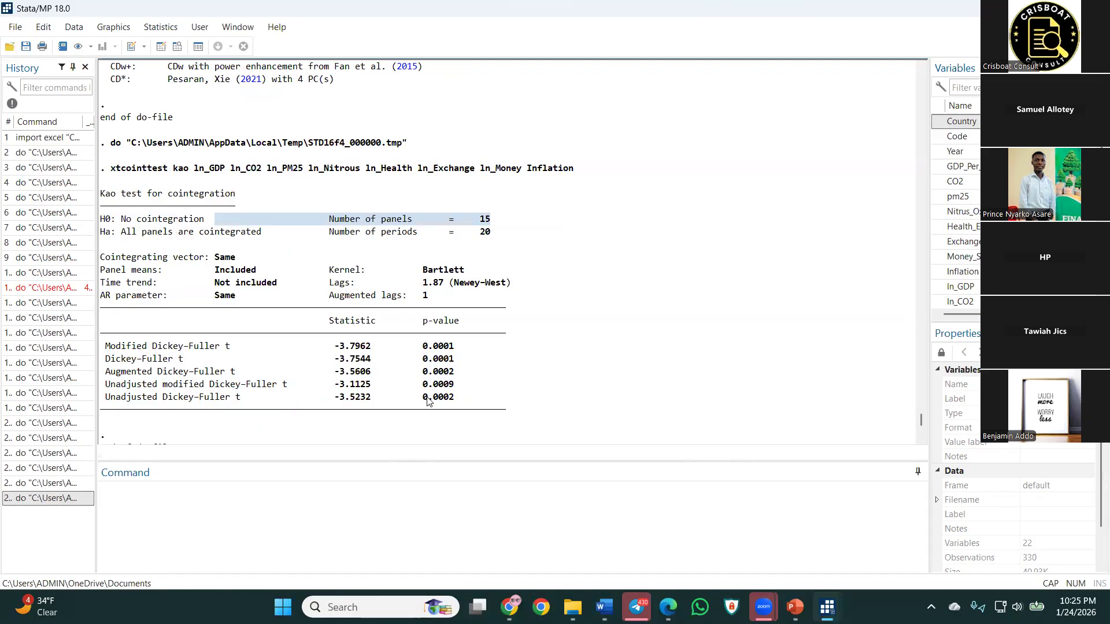
{"action": "left_click_drag", "start_coordinate": [460, 346], "coordinate": [403, 348]}
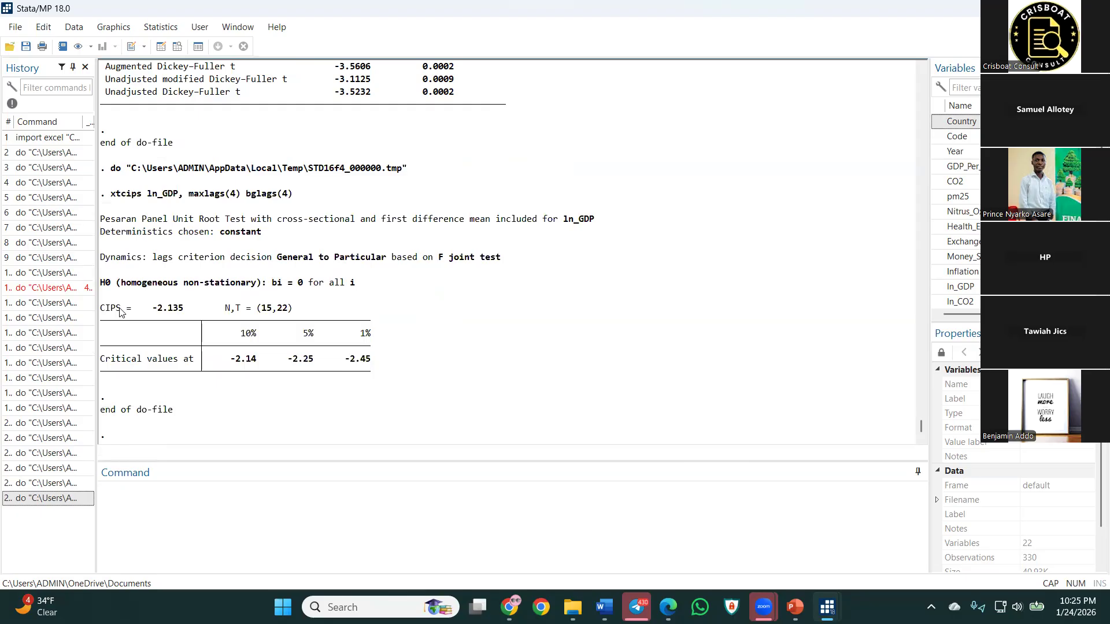
Compare the ln_GDP CIPS statistic with its critical values in the Stata output, focusing on the 5% level.
{"action": "left_click_drag", "start_coordinate": [199, 309], "coordinate": [153, 310]}
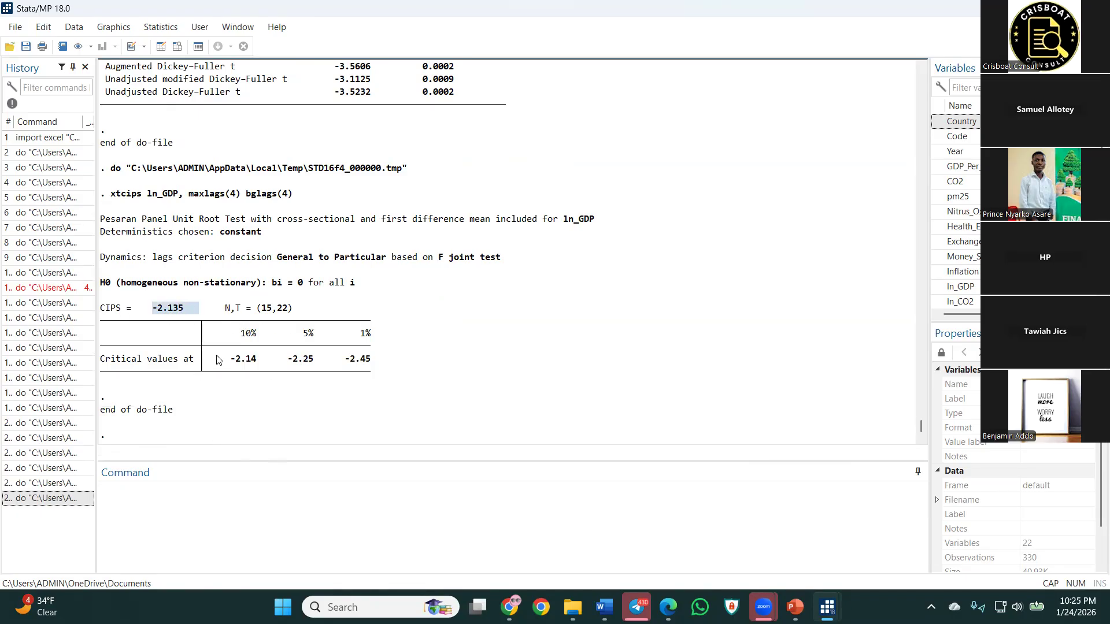
{"action": "left_click_drag", "start_coordinate": [223, 364], "coordinate": [390, 360]}
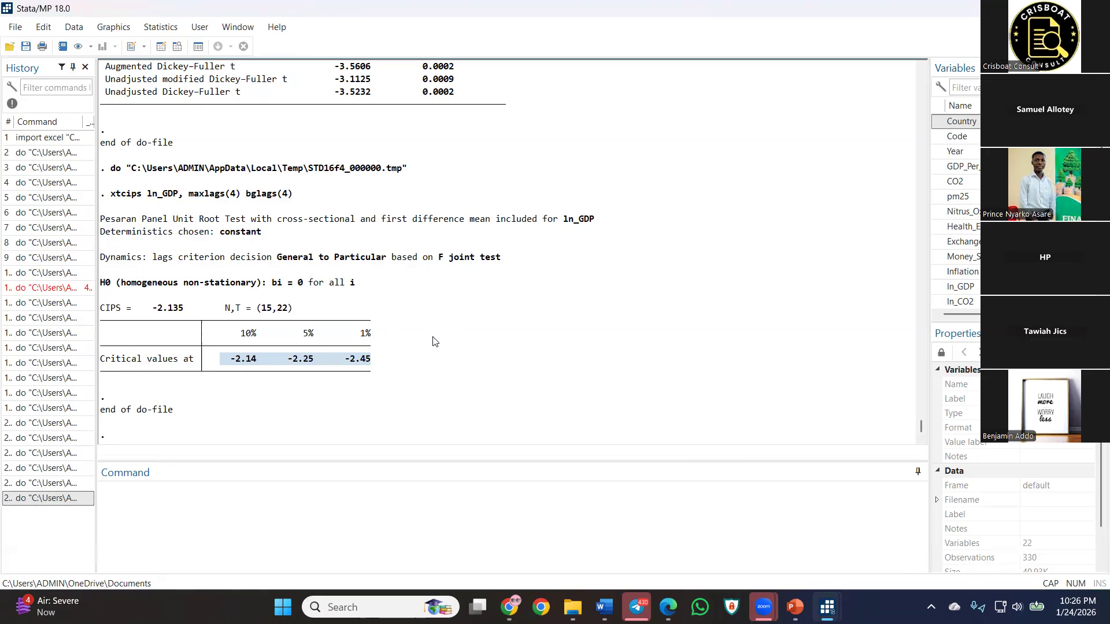
{"action": "left_click", "coordinate": [173, 312]}
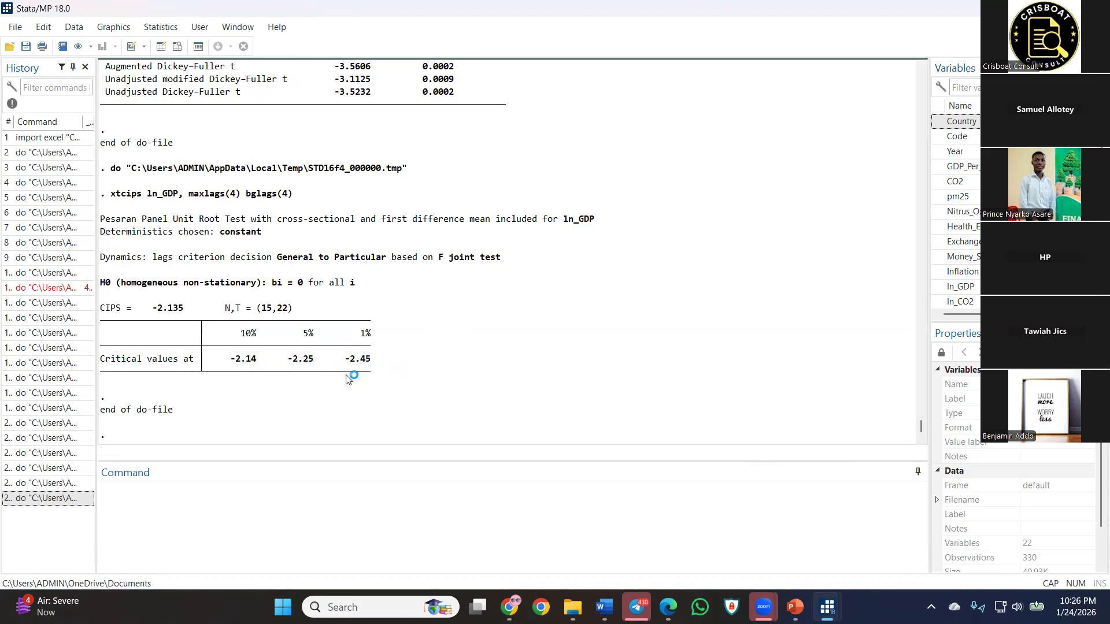
{"action": "left_click_drag", "start_coordinate": [313, 362], "coordinate": [288, 362]}
{"action": "mouse_move", "coordinate": [779, 599]}
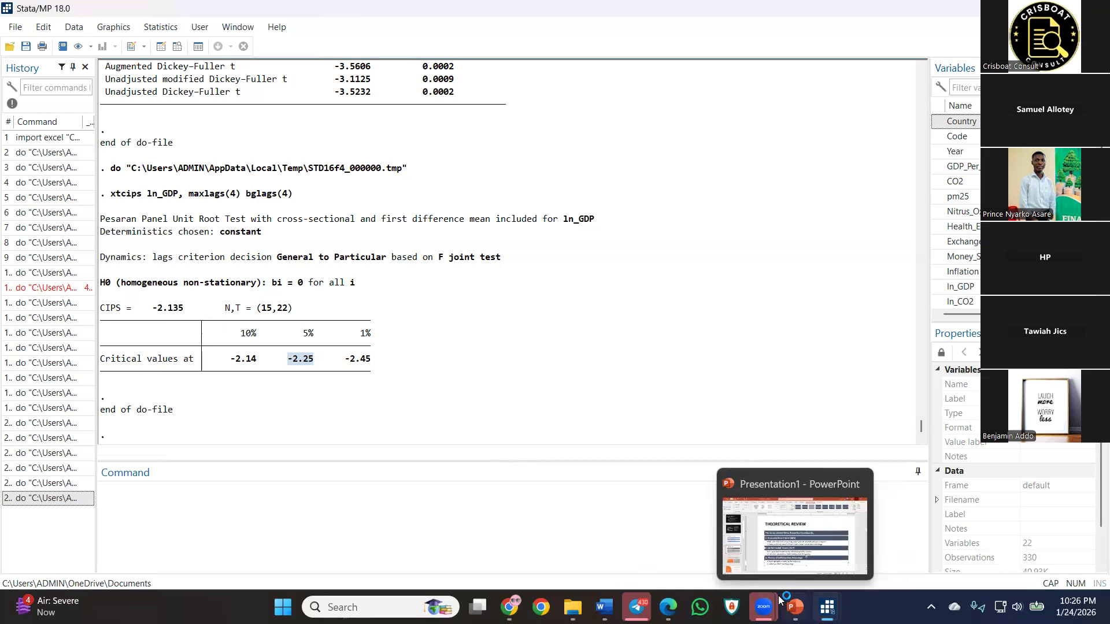
{"action": "left_click", "coordinate": [392, 382]}
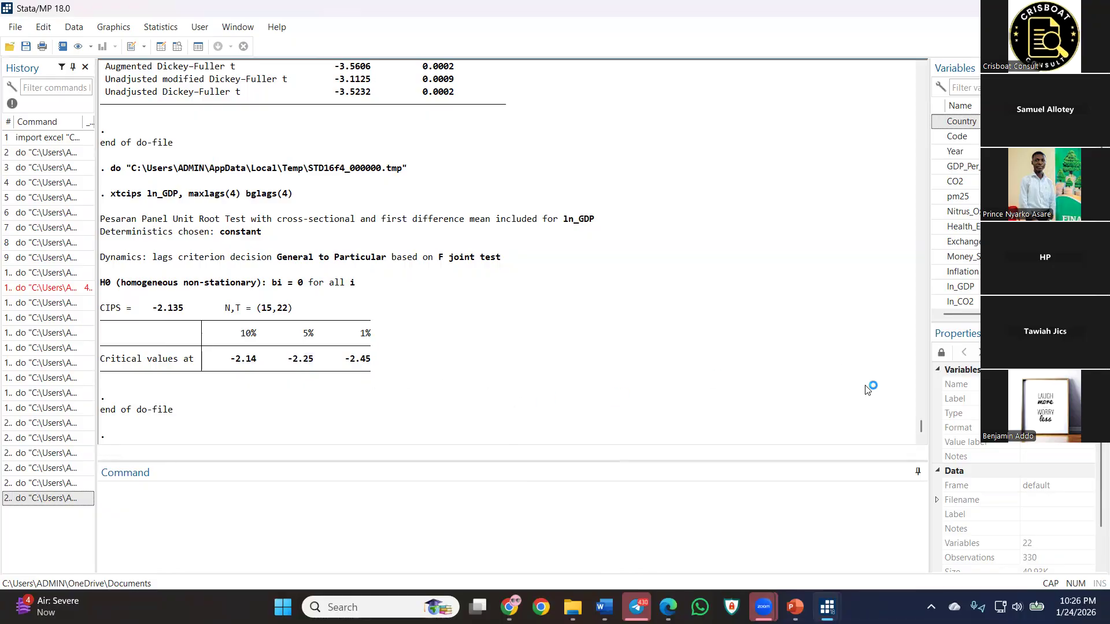
Run the CIPS test for ln_CO2 at level from the do-file with maxlags(4) and bglags(4), and view its output.
{"action": "mouse_move", "coordinate": [764, 606]}
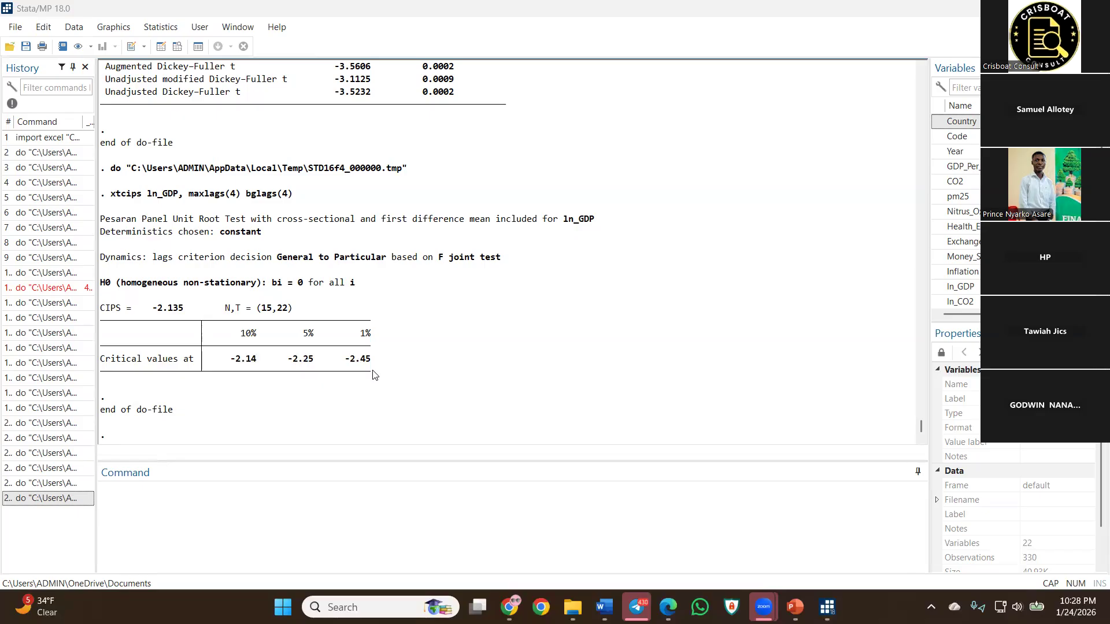
{"action": "mouse_move", "coordinate": [795, 606]}
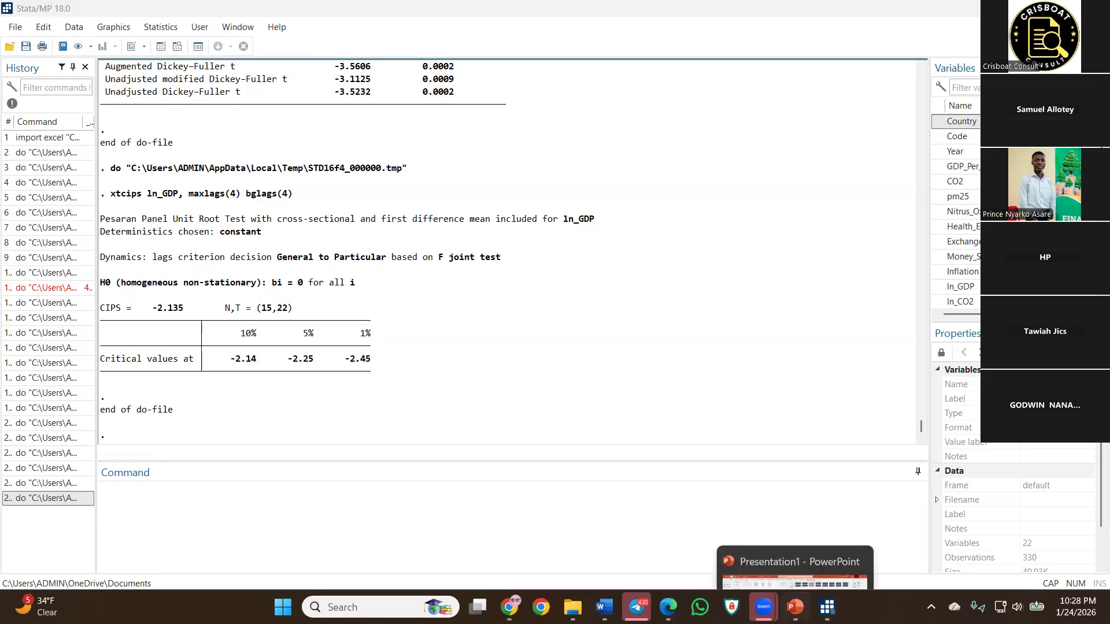
{"action": "left_click", "coordinate": [878, 547]}
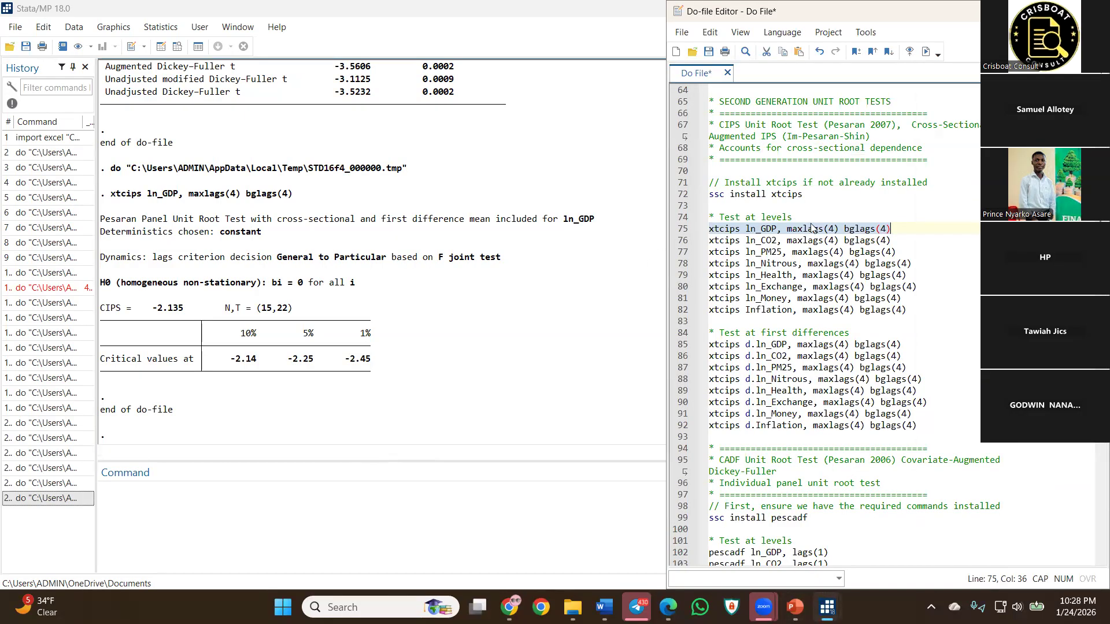
{"action": "left_click", "coordinate": [678, 223]}
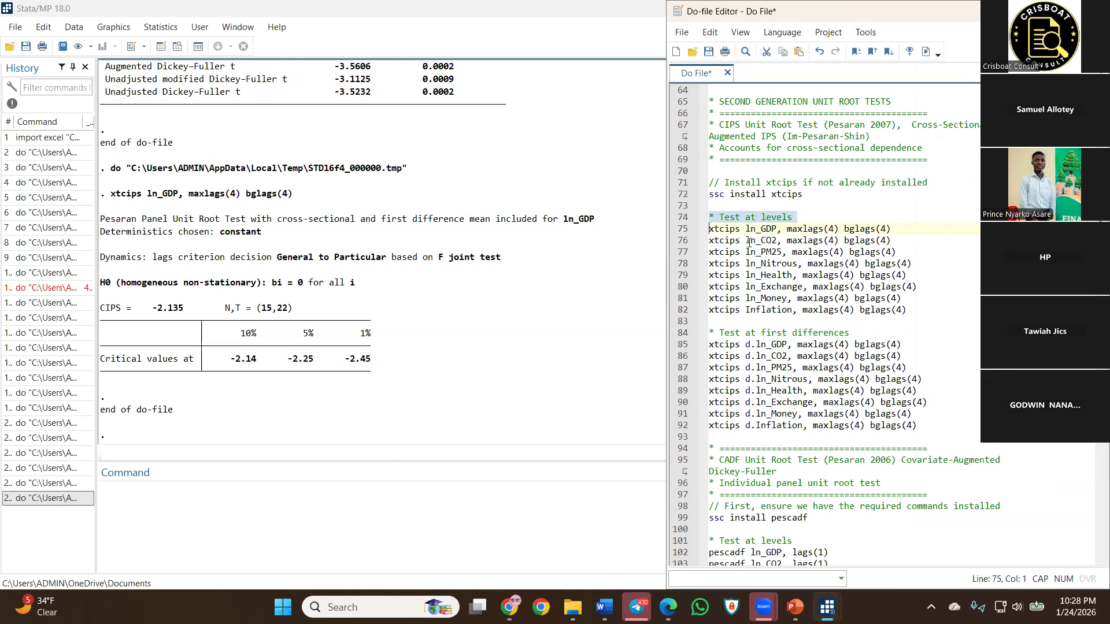
{"action": "left_click", "coordinate": [675, 246]}
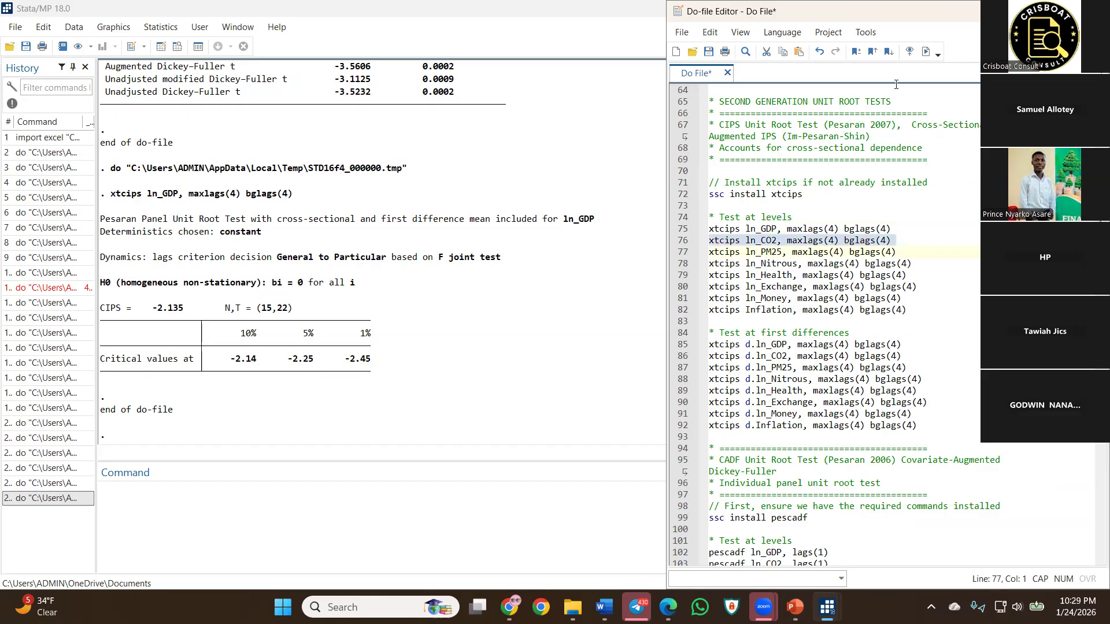
{"action": "left_click", "coordinate": [922, 61]}
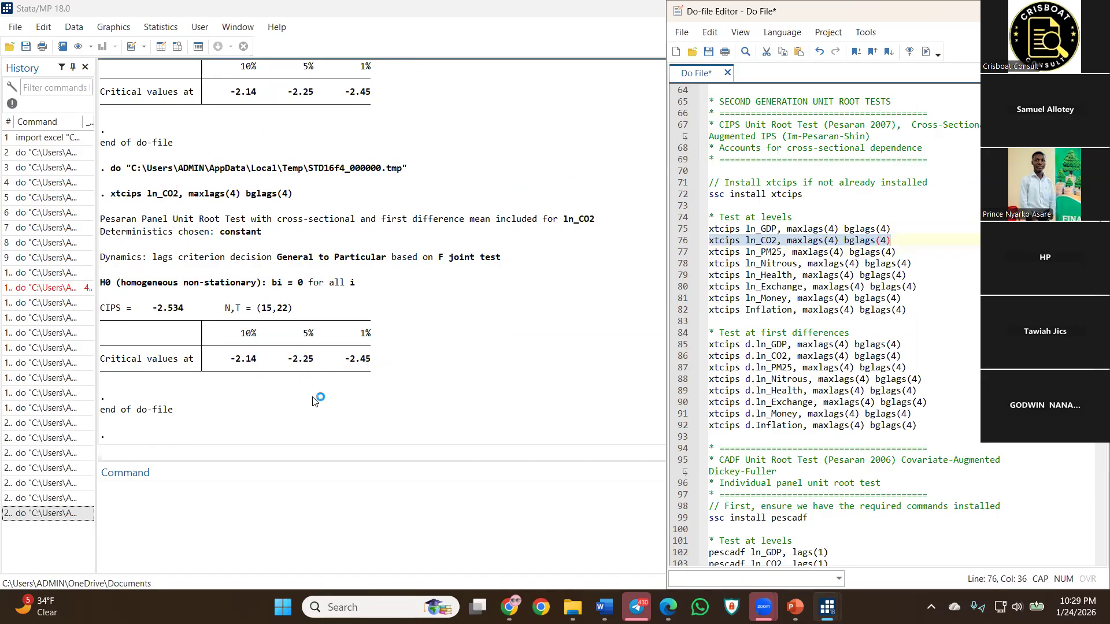
{"action": "scroll", "coordinate": [317, 400], "scroll_direction": "up", "scroll_amount": 2}
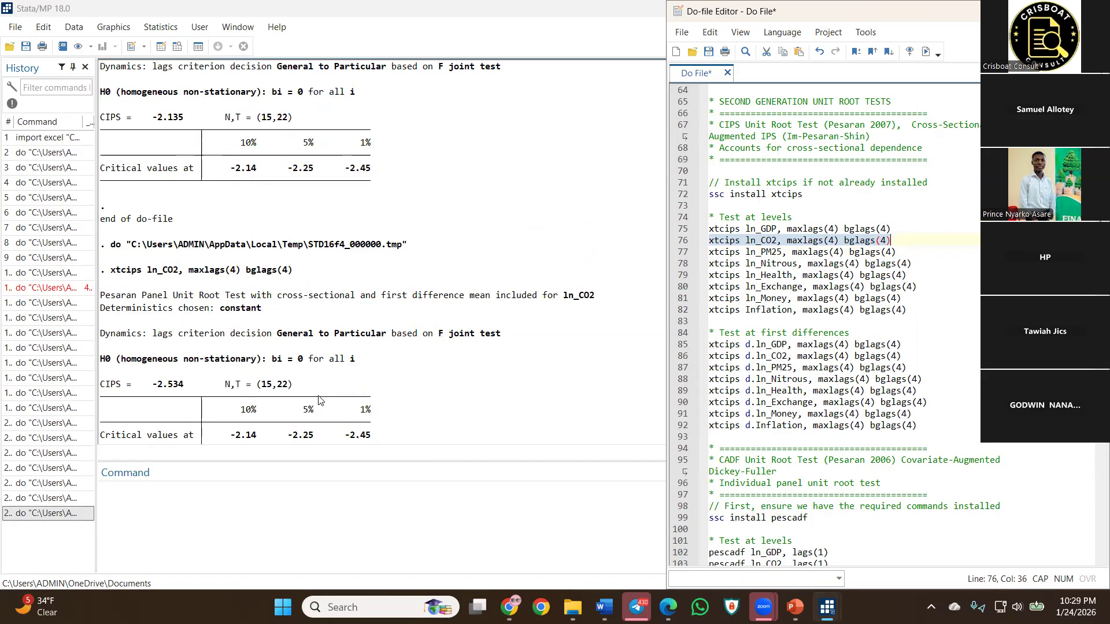
{"action": "scroll", "coordinate": [318, 400], "scroll_direction": "down", "scroll_amount": 1}
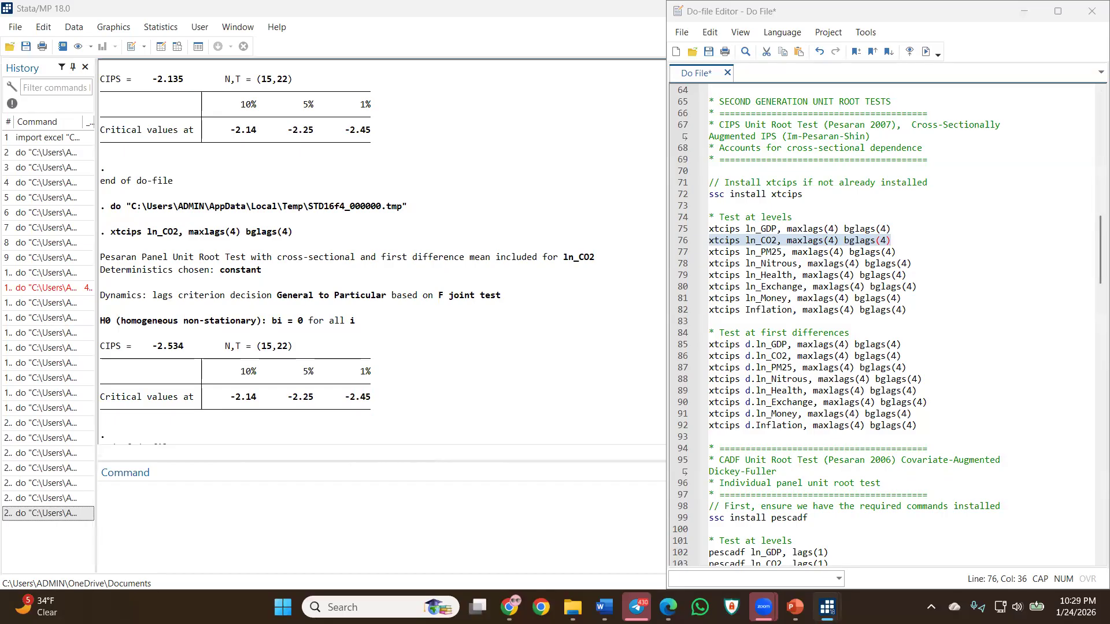
Copy the ln_CO2 CIPS output from Stata and submit it in the Claude chat "Summary statistics table formatting".
{"action": "left_click_drag", "start_coordinate": [107, 235], "coordinate": [262, 468]}
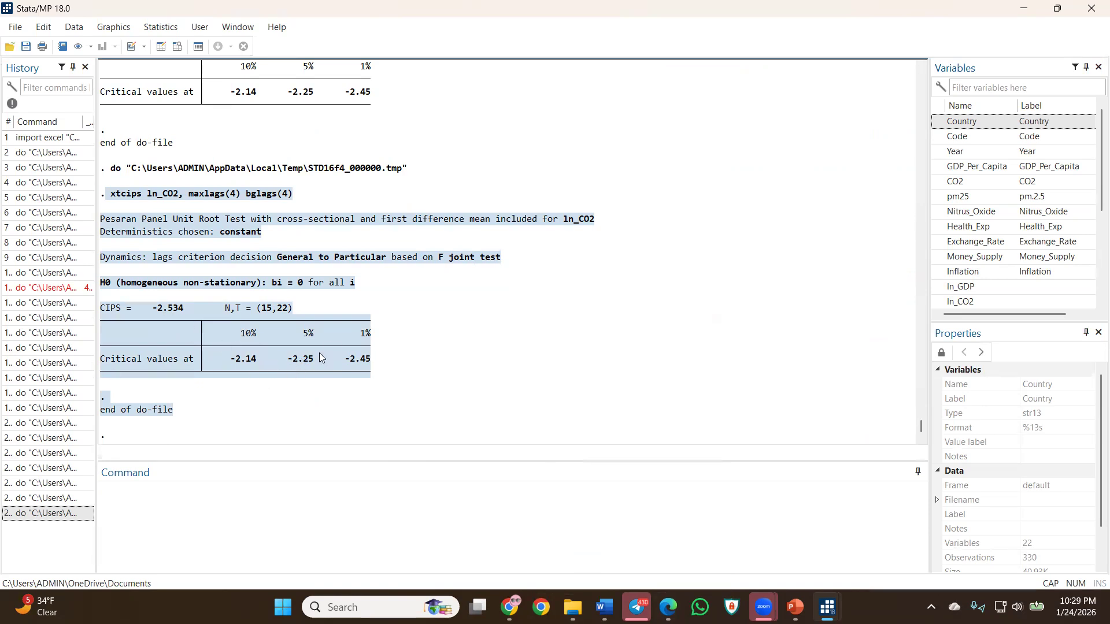
{"action": "mouse_move", "coordinate": [514, 609]}
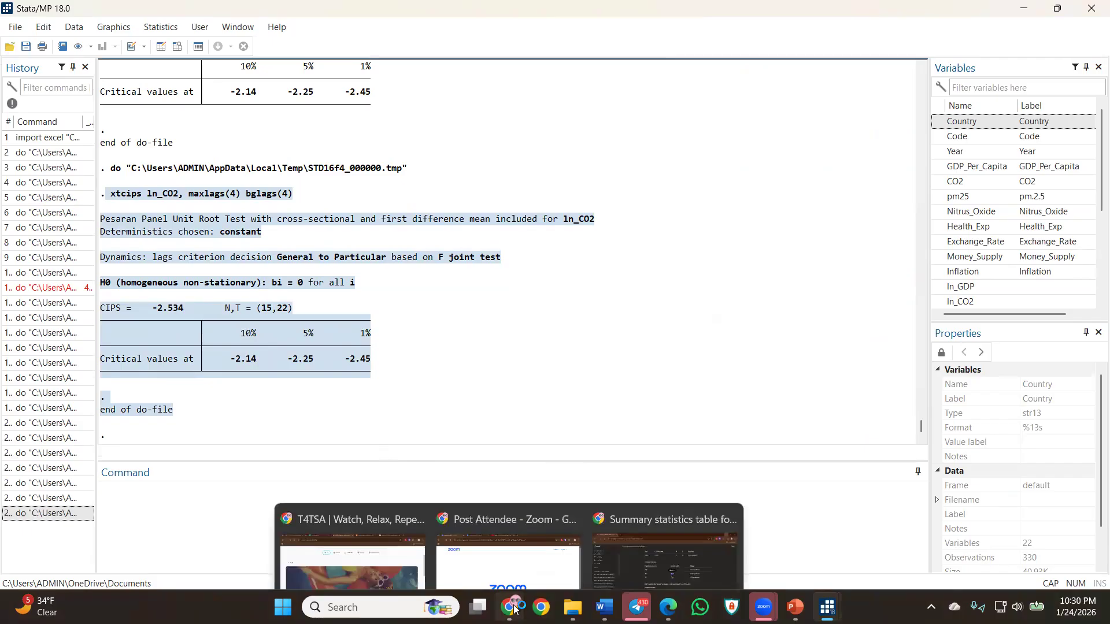
{"action": "left_click", "coordinate": [626, 531]}
{"action": "key", "text": "ctrl+v"}
{"action": "key", "text": "Return"}
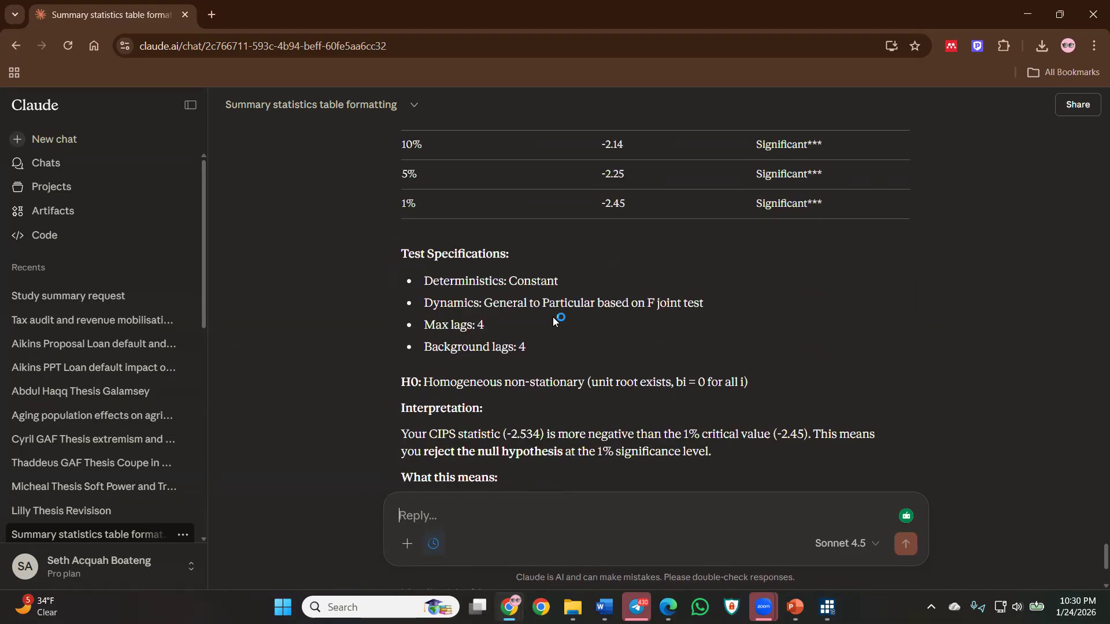
Review Claude's ln_CO2 table, comparing the CIPS statistic with the 5% critical value and its significance result.
{"action": "scroll", "coordinate": [473, 339], "scroll_direction": "up", "scroll_amount": 2}
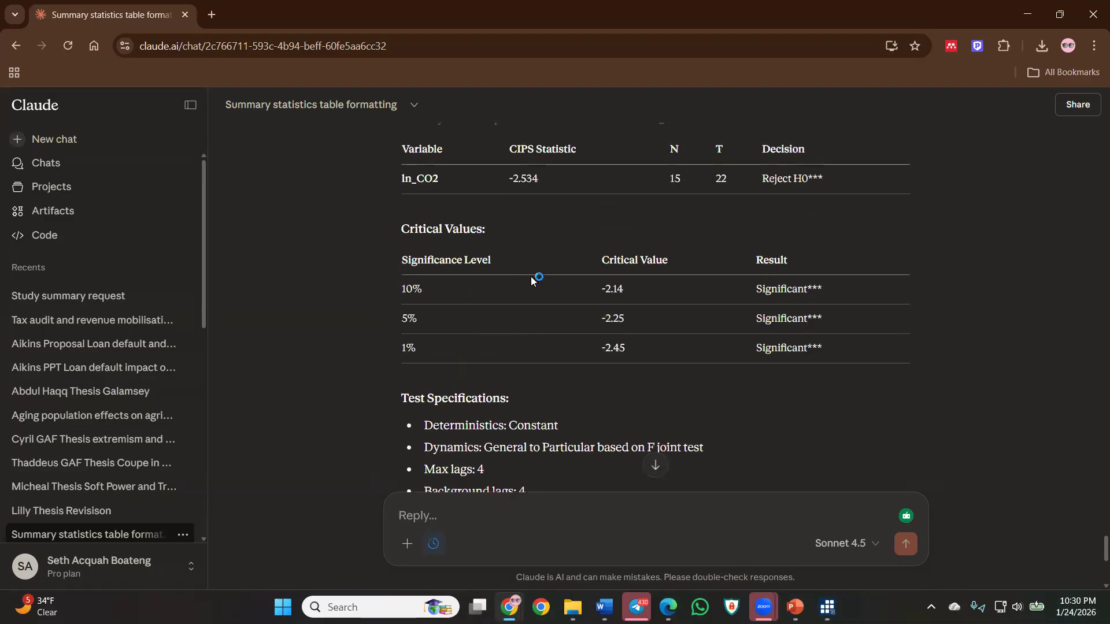
{"action": "scroll", "coordinate": [520, 269], "scroll_direction": "up", "scroll_amount": 2}
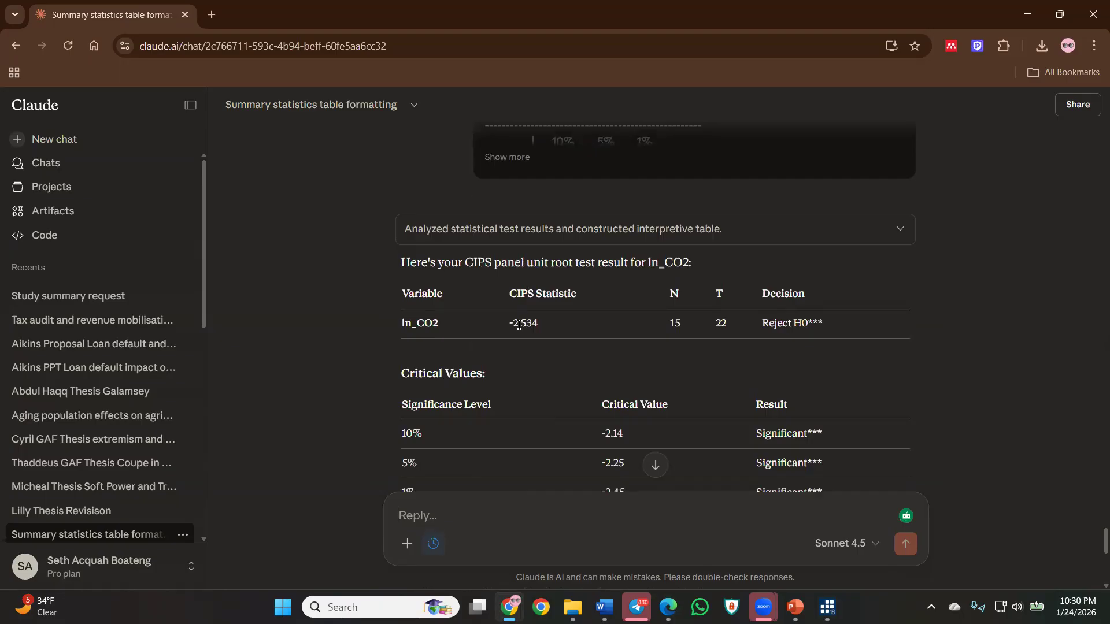
{"action": "left_click_drag", "start_coordinate": [541, 325], "coordinate": [539, 325]}
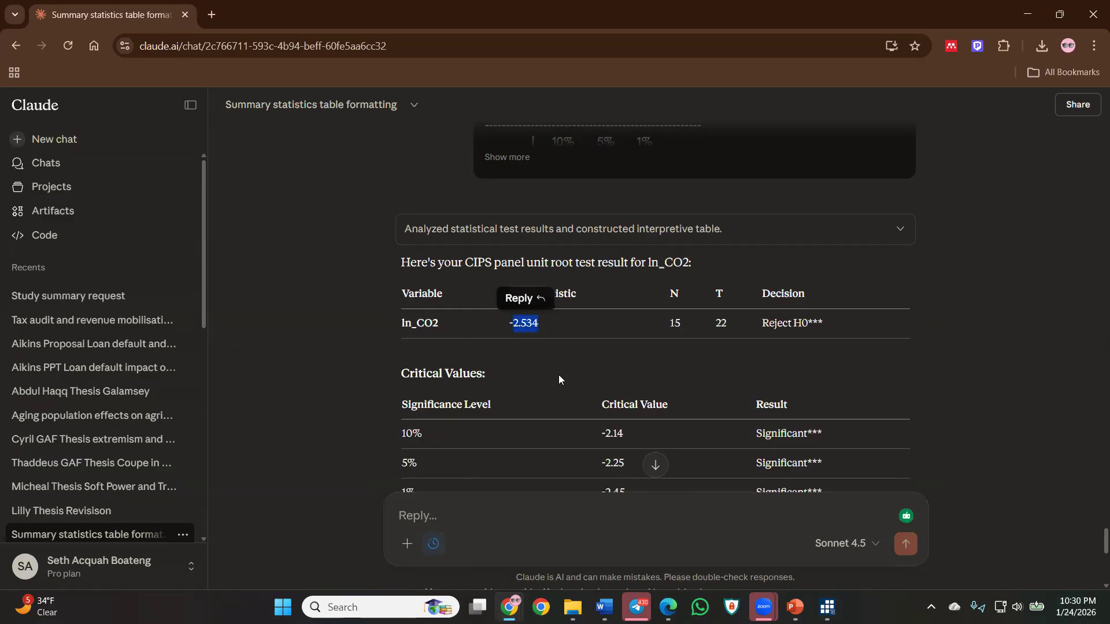
{"action": "scroll", "coordinate": [538, 277], "scroll_direction": "down", "scroll_amount": 1}
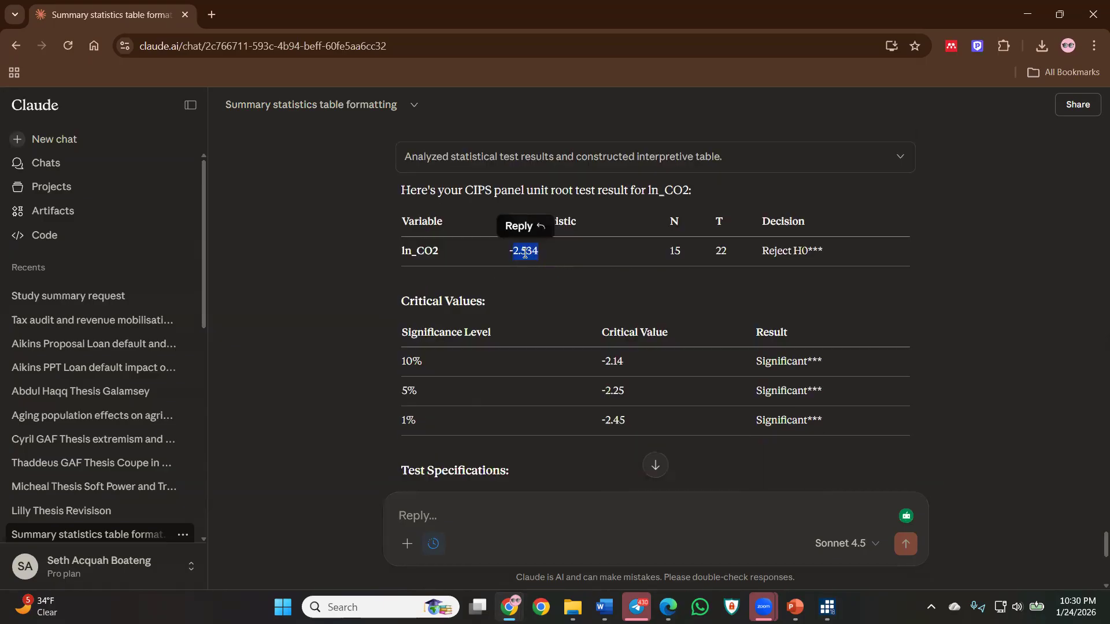
{"action": "left_click", "coordinate": [525, 255]}
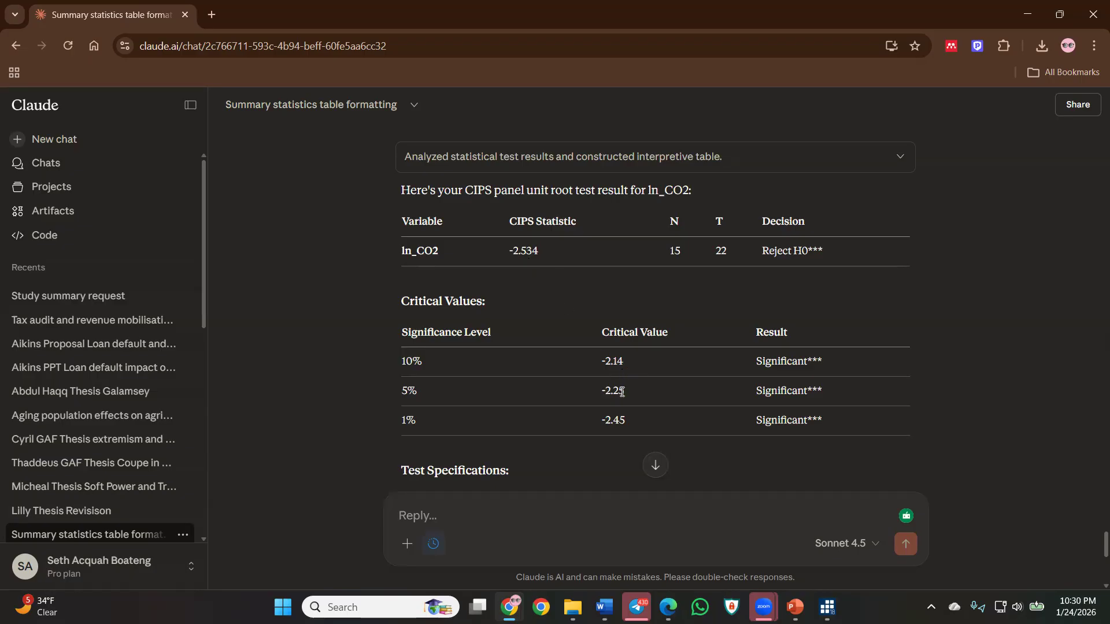
{"action": "left_click_drag", "start_coordinate": [625, 395], "coordinate": [431, 390]}
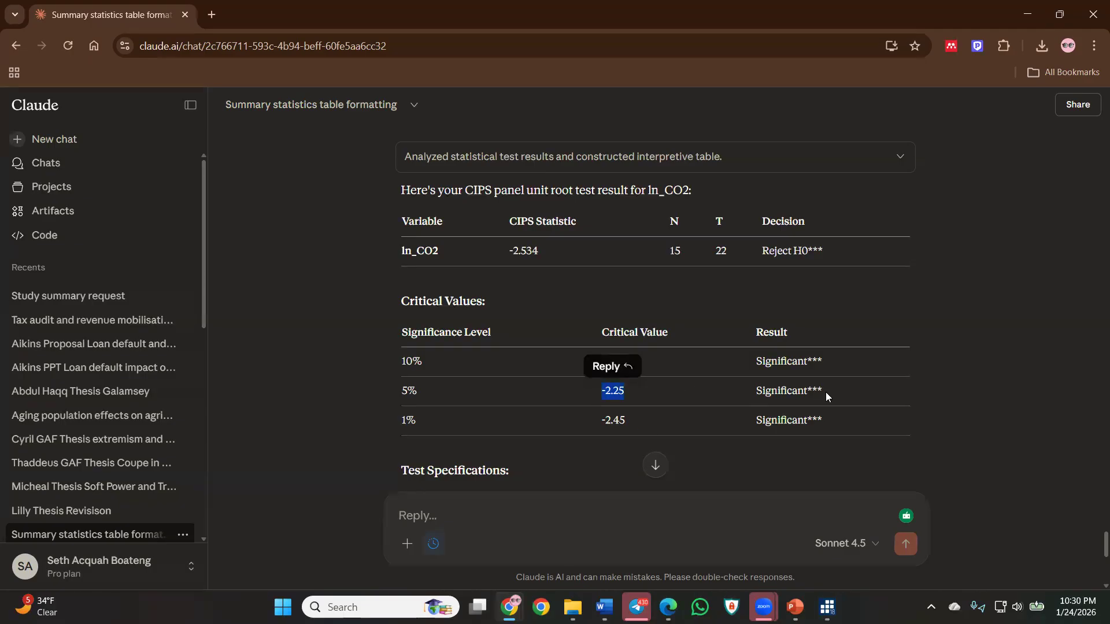
{"action": "left_click_drag", "start_coordinate": [750, 400], "coordinate": [823, 393]}
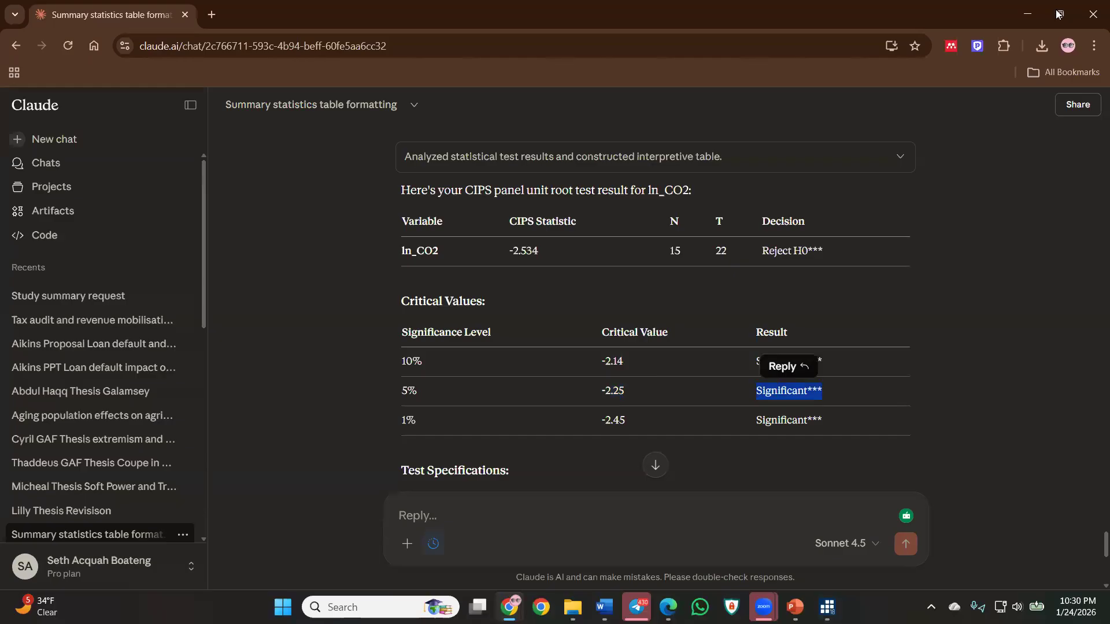
Switch back to Stata and run the do-file's level CIPS test for ln_PM25 with maxlags(4) and bglags(4).
{"action": "left_click", "coordinate": [1024, 15]}
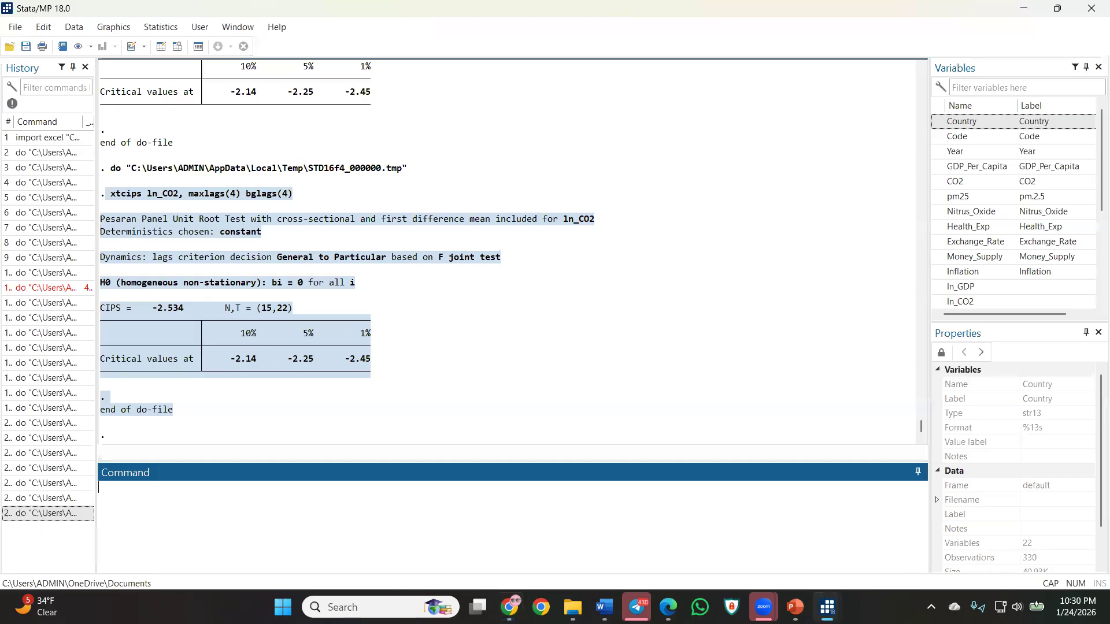
{"action": "left_click", "coordinate": [891, 529]}
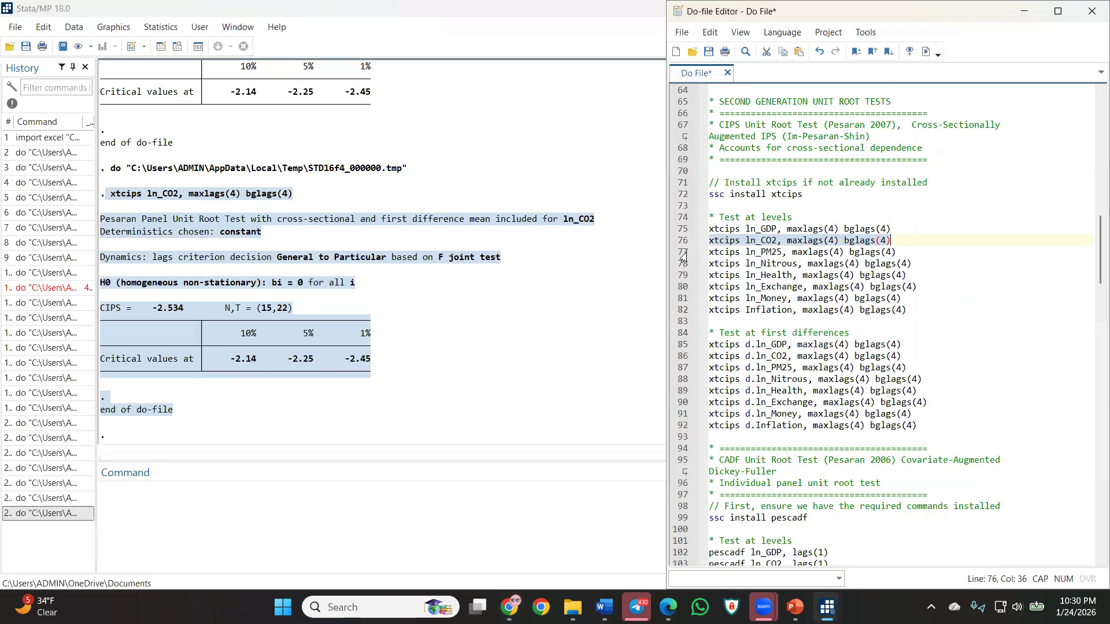
{"action": "key", "text": "Down"}
{"action": "key", "text": "Home"}
{"action": "key", "text": "shift+End"}
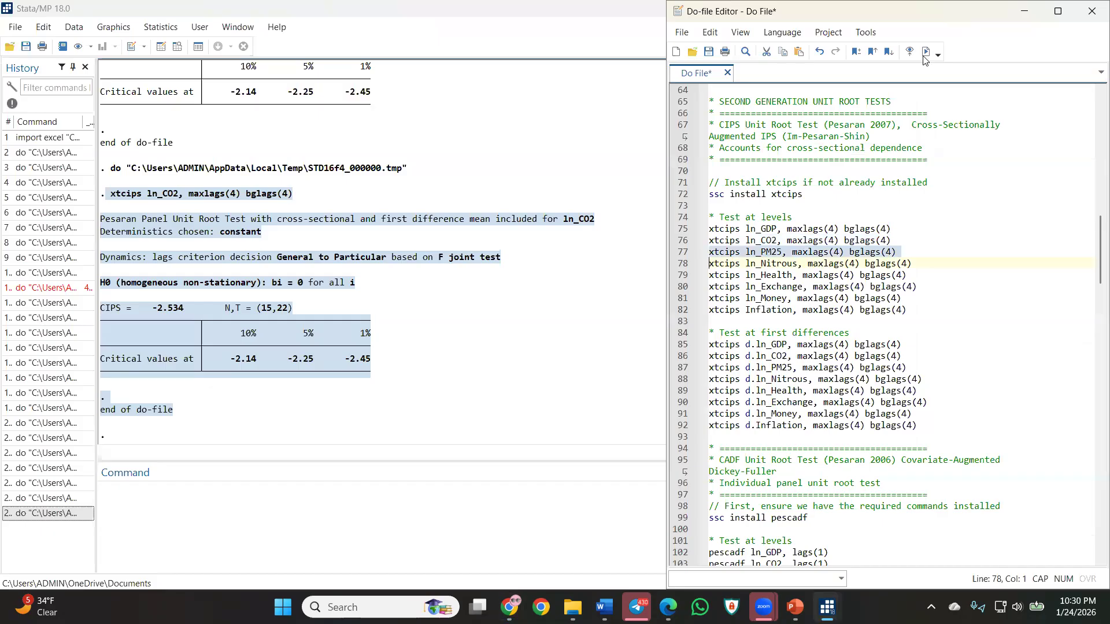
{"action": "left_click", "coordinate": [925, 52]}
Compare the ln_PM25 CIPS statistic with its critical values and with the preceding ln_CO2 output.
{"action": "left_click", "coordinate": [349, 364]}
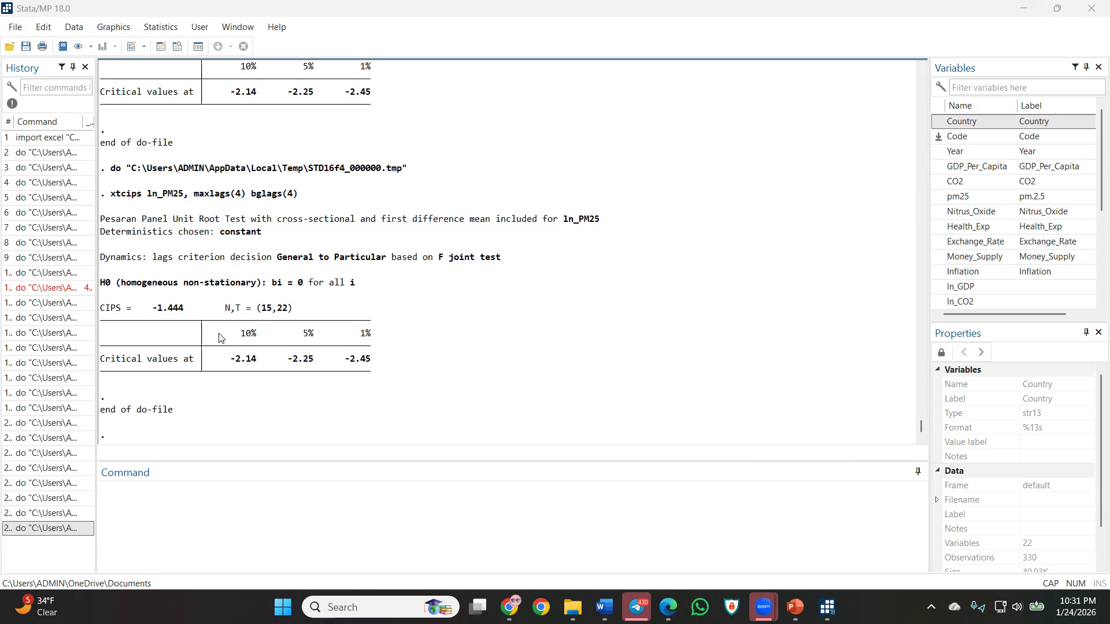
{"action": "left_click", "coordinate": [259, 308]}
{"action": "scroll", "coordinate": [211, 327], "scroll_direction": "up", "scroll_amount": 2}
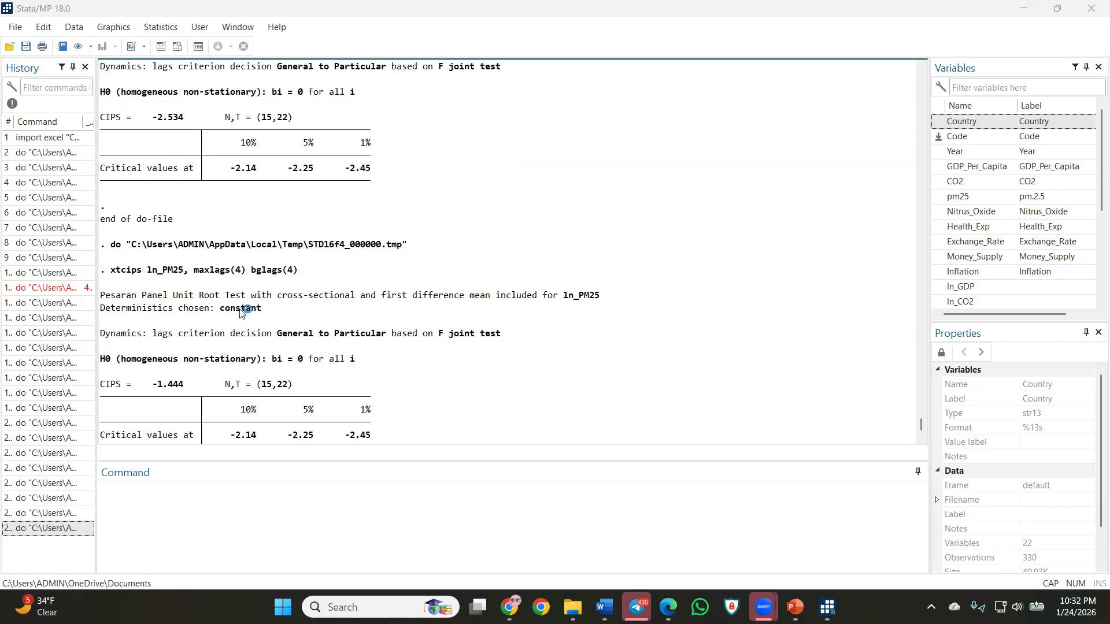
{"action": "scroll", "coordinate": [247, 318], "scroll_direction": "down", "scroll_amount": 2}
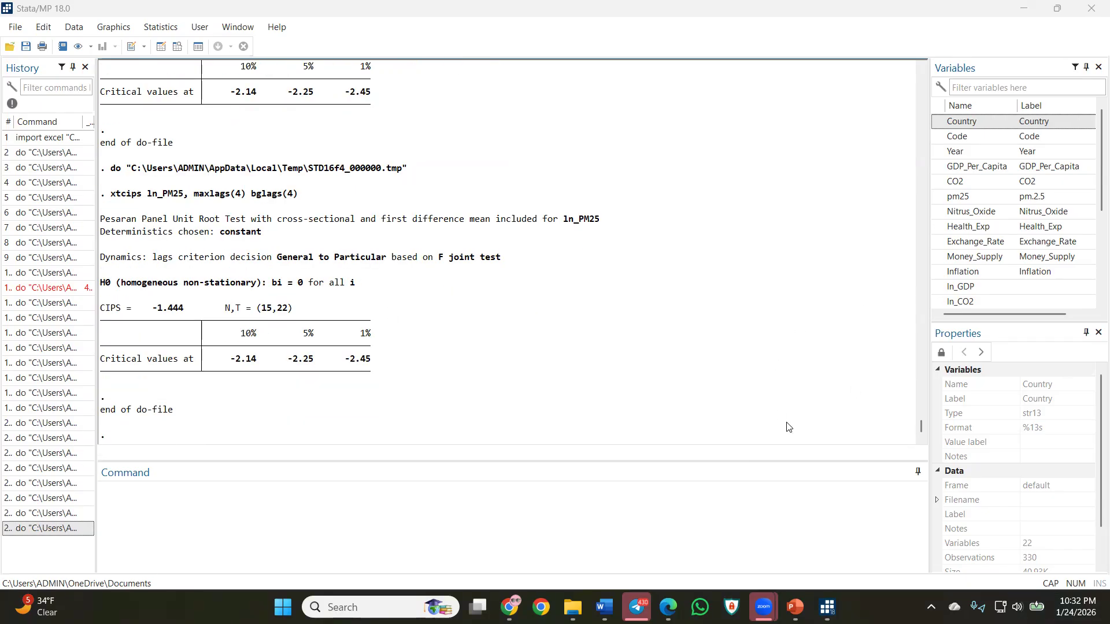
Run the do-file's level CIPS test for ln_Nitrous with maxlags(4) and bglags(4).
{"action": "mouse_move", "coordinate": [830, 606]}
{"action": "left_click", "coordinate": [902, 535]}
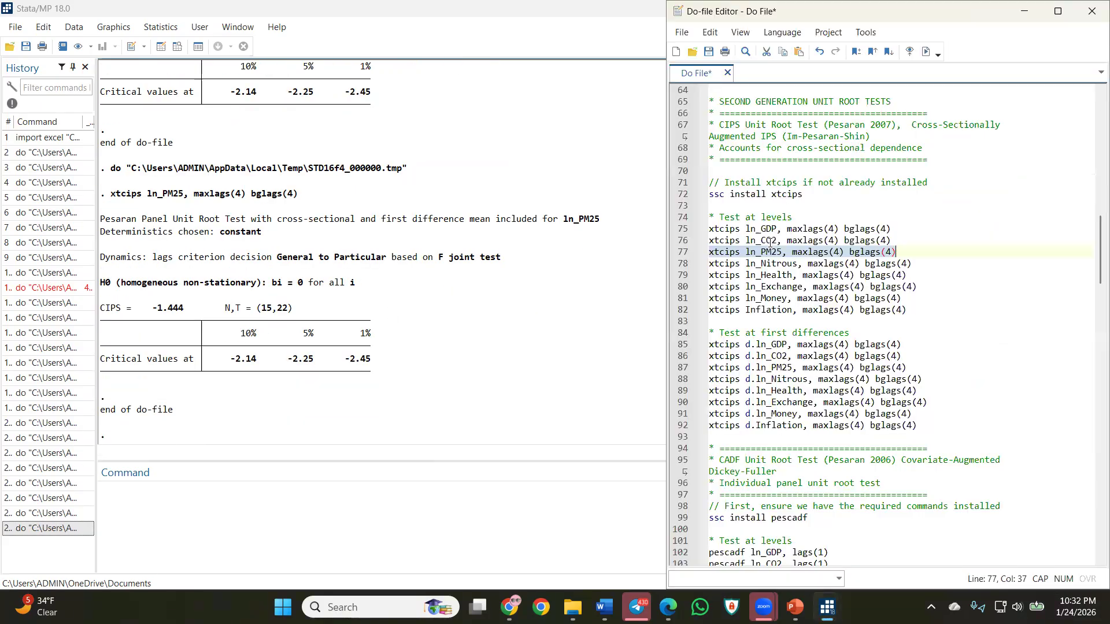
{"action": "left_click", "coordinate": [683, 266]}
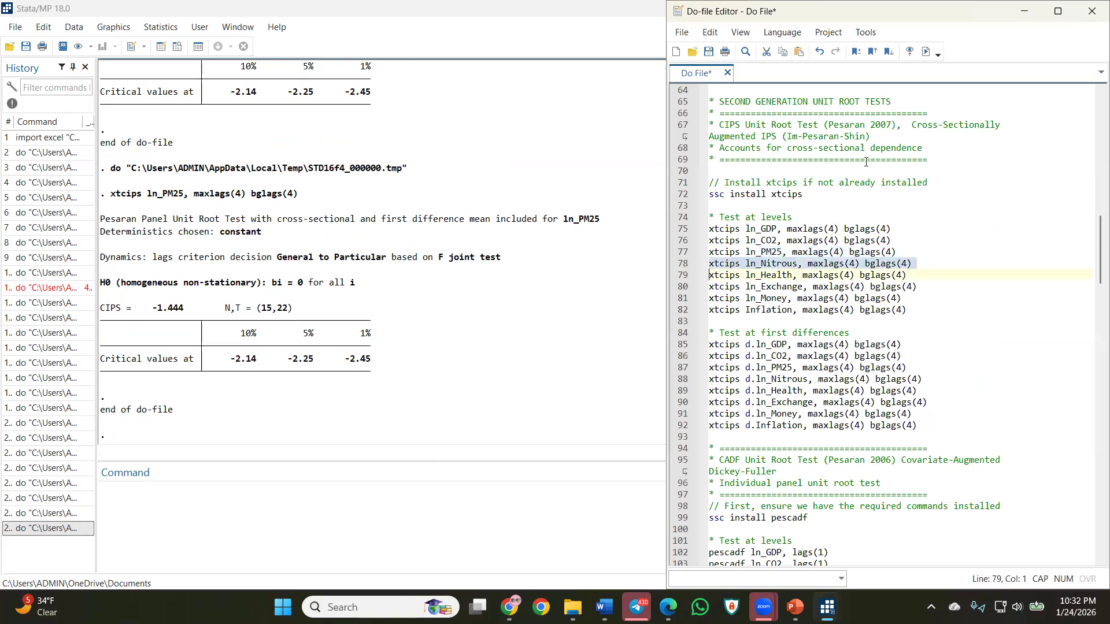
{"action": "left_click", "coordinate": [925, 52]}
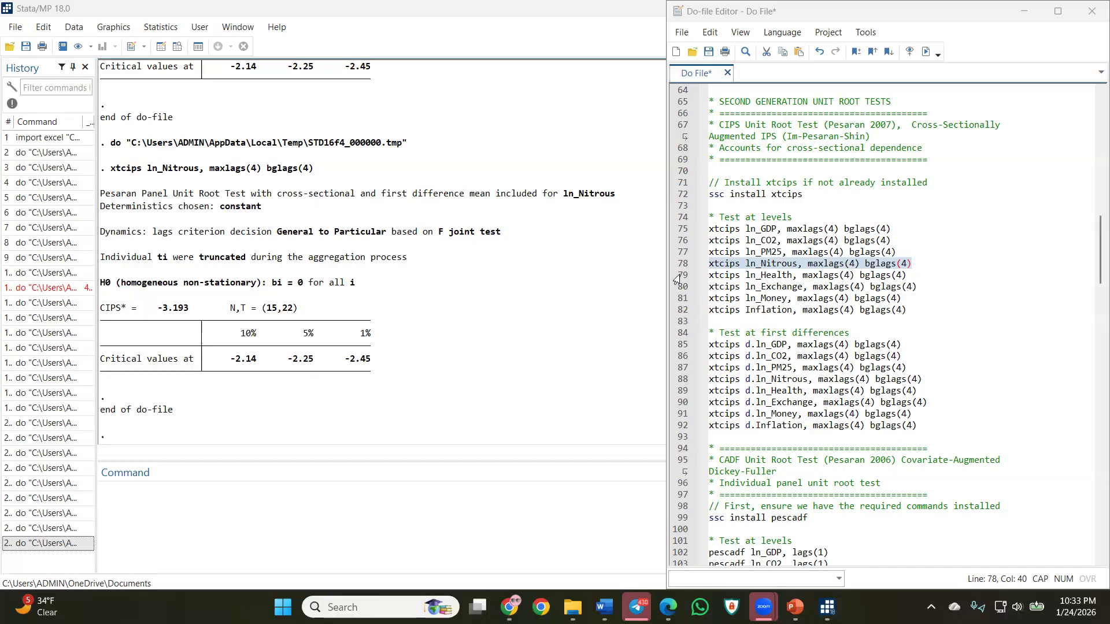
Run the level CIPS tests for ln_Health, ln_Exchange, ln_Money and Inflation together, and look through their output.
{"action": "left_click_drag", "start_coordinate": [673, 276], "coordinate": [689, 317]}
{"action": "left_click", "coordinate": [925, 51]}
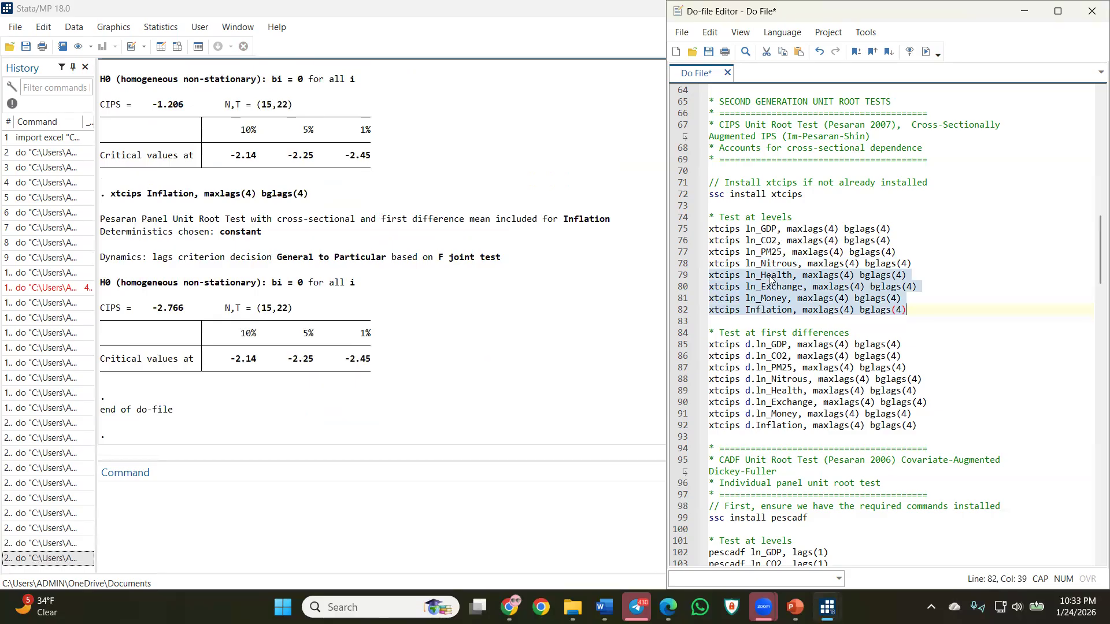
{"action": "scroll", "coordinate": [356, 274], "scroll_direction": "up", "scroll_amount": 4}
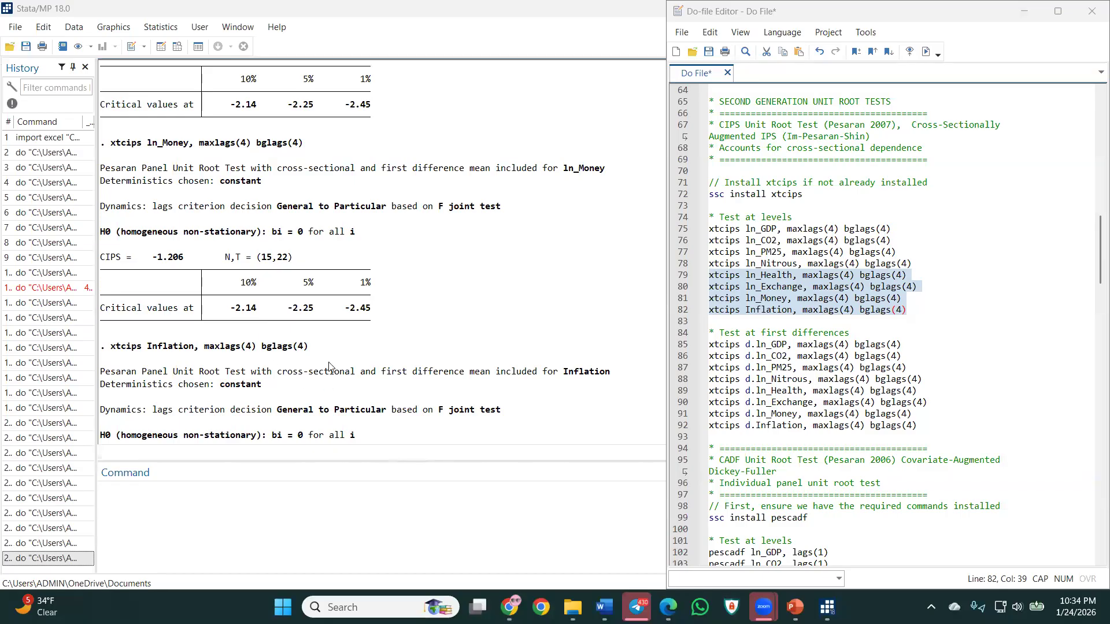
{"action": "scroll", "coordinate": [312, 347], "scroll_direction": "up", "scroll_amount": 2}
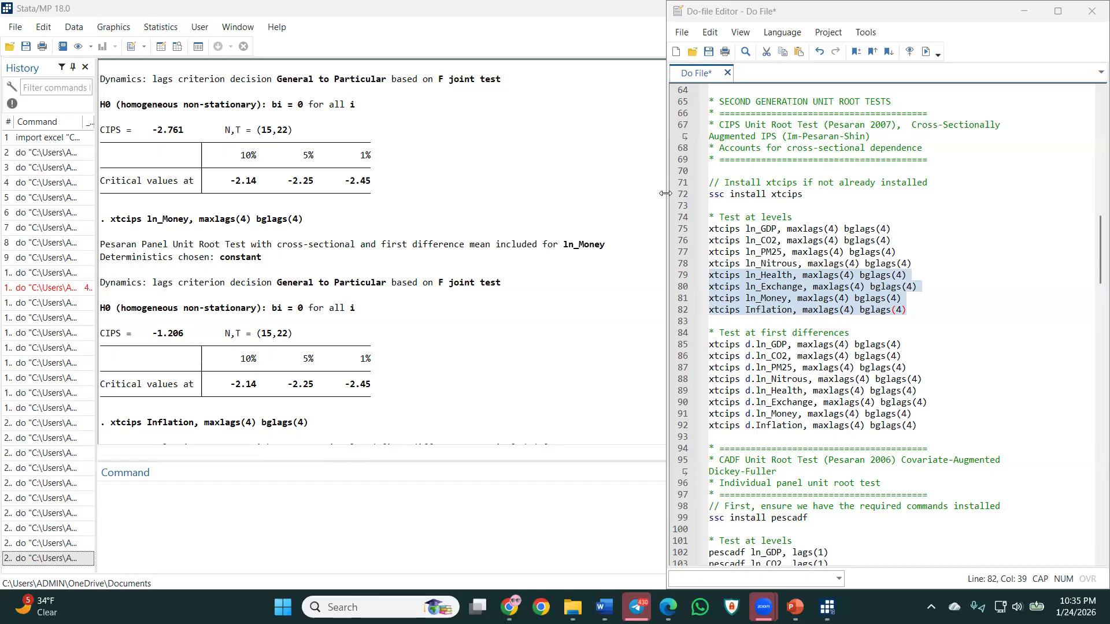
{"action": "left_click_drag", "start_coordinate": [665, 193], "coordinate": [742, 193]}
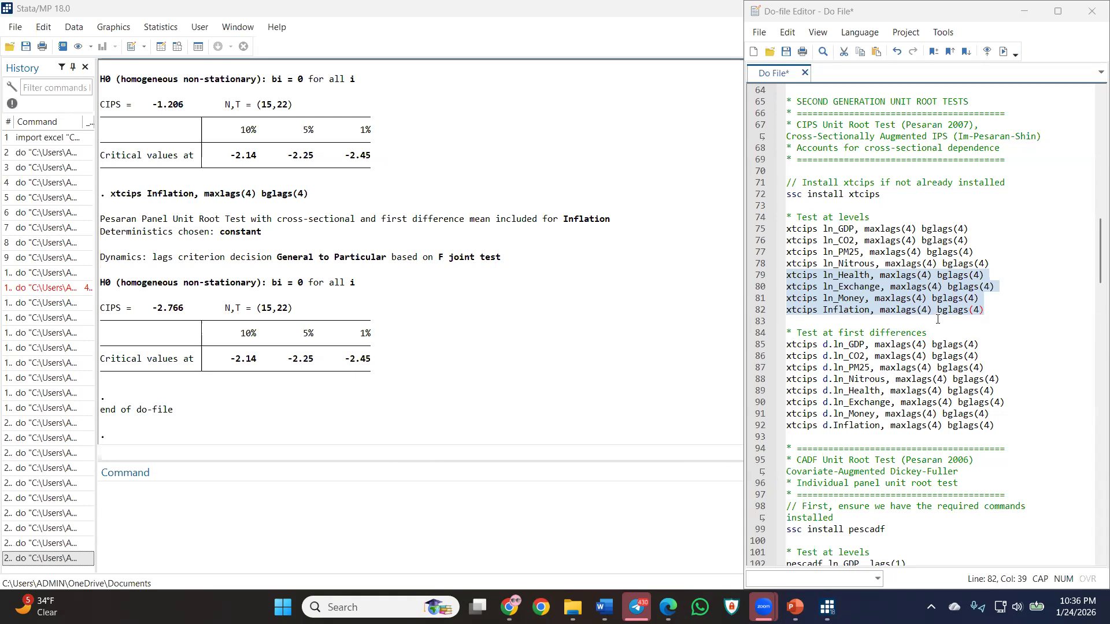
Examine the do-file's levels and first-differences CIPS blocks, focusing on the d. prefix before each variable.
{"action": "left_click_drag", "start_coordinate": [984, 310], "coordinate": [673, 220]}
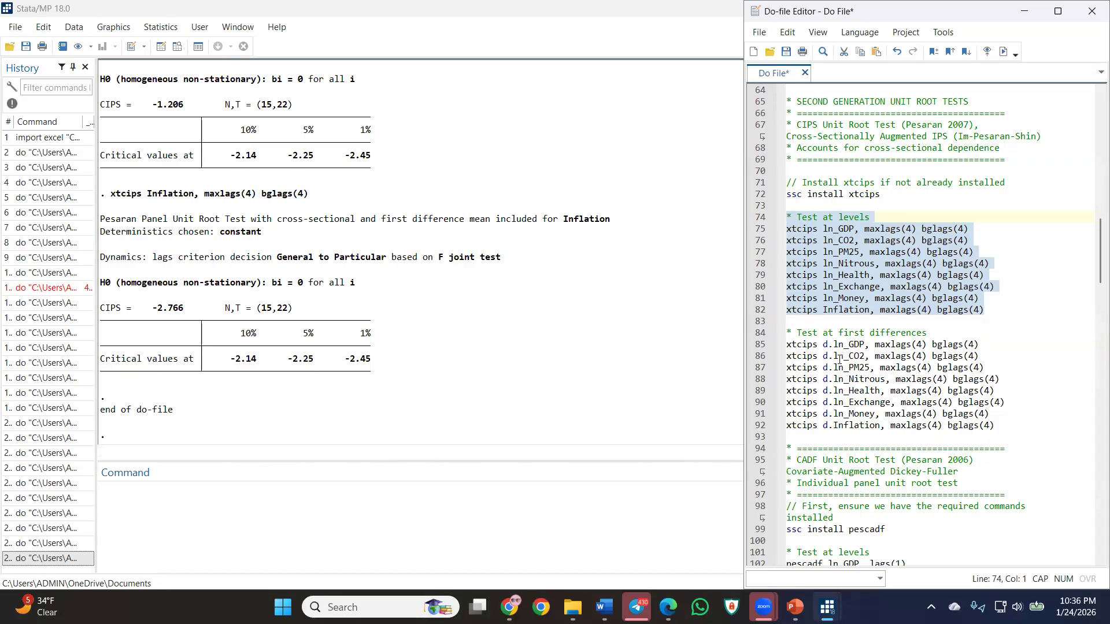
{"action": "left_click_drag", "start_coordinate": [766, 345], "coordinate": [771, 442]}
{"action": "right_click", "coordinate": [770, 442]}
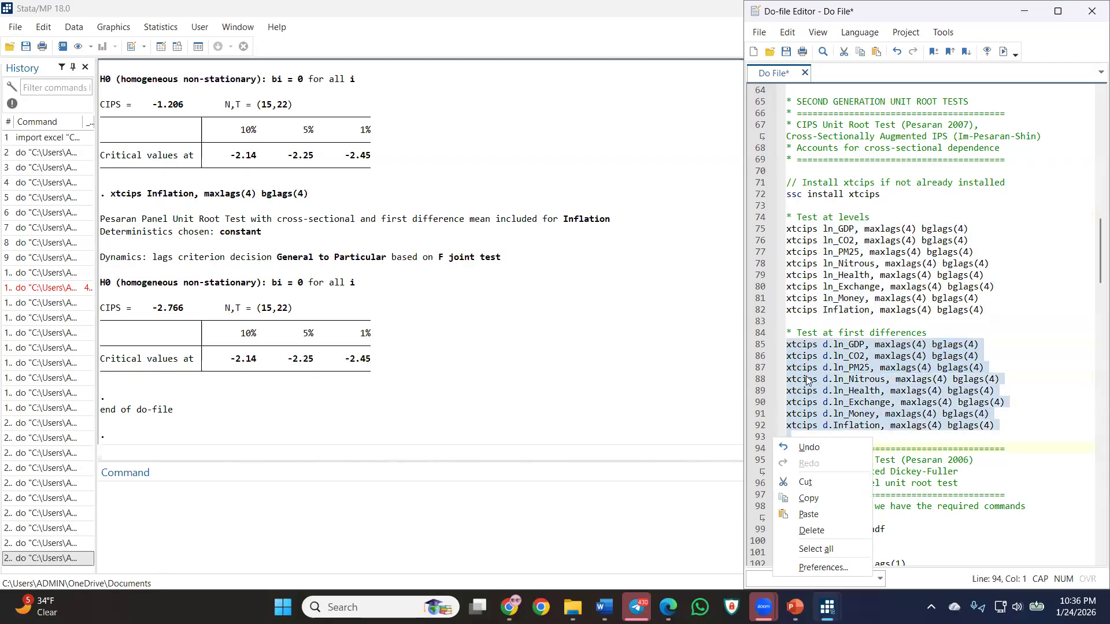
{"action": "left_click", "coordinate": [845, 345]}
{"action": "left_click", "coordinate": [827, 345]}
{"action": "left_click", "coordinate": [829, 344]}
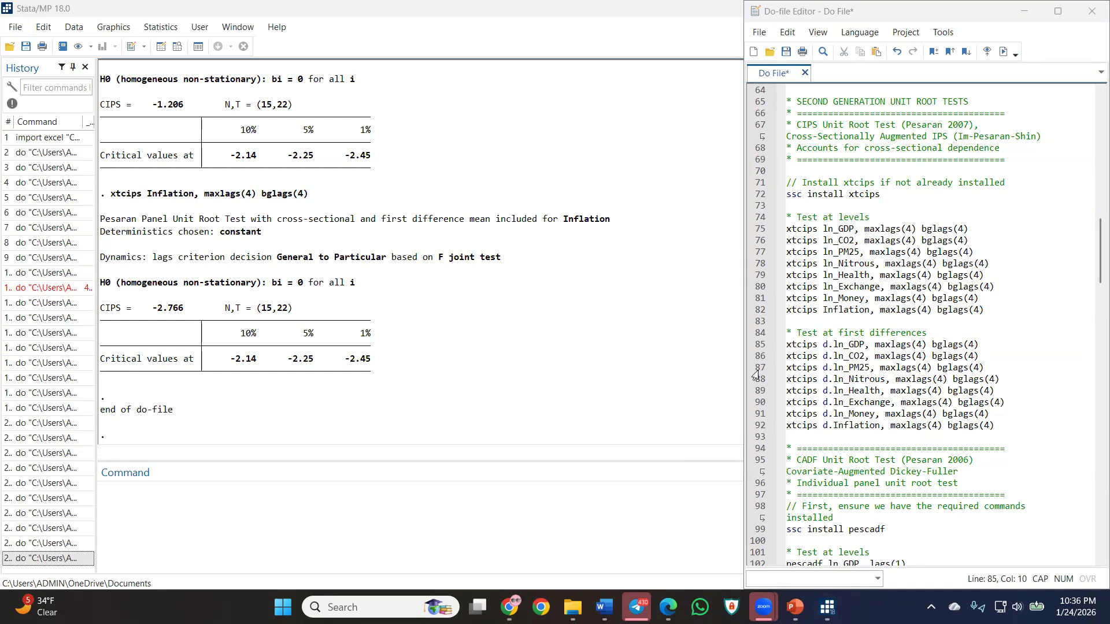
{"action": "scroll", "coordinate": [810, 349], "scroll_direction": "up", "scroll_amount": 1}
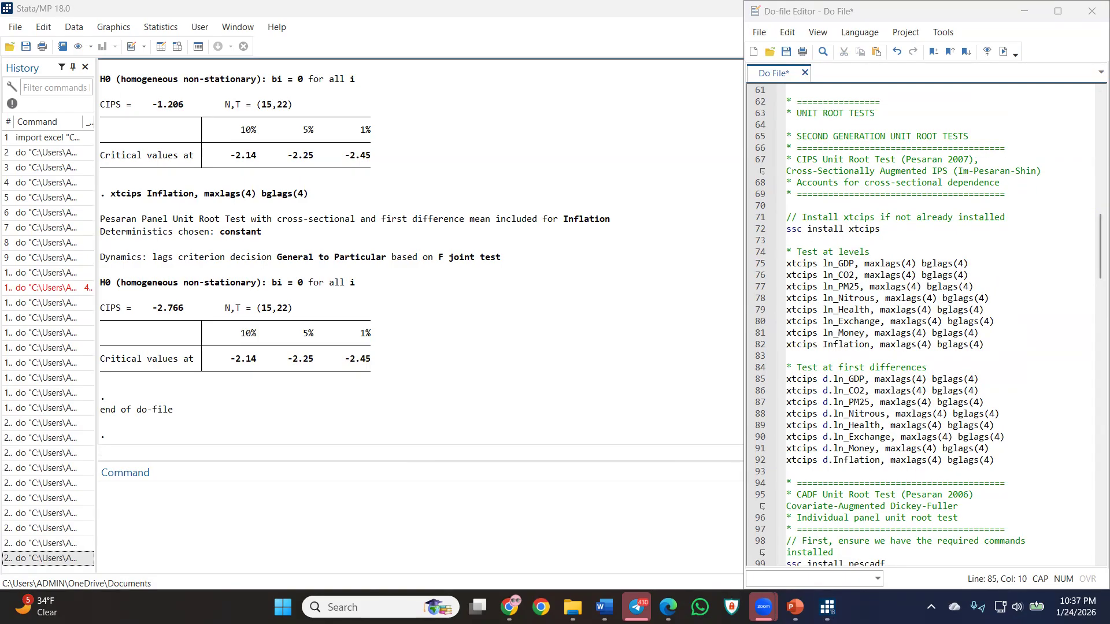
Review the do-file's first-difference CIPS commands against the levels block and the level test output for ln_Money and Inflation.
{"action": "left_click", "coordinate": [850, 299]}
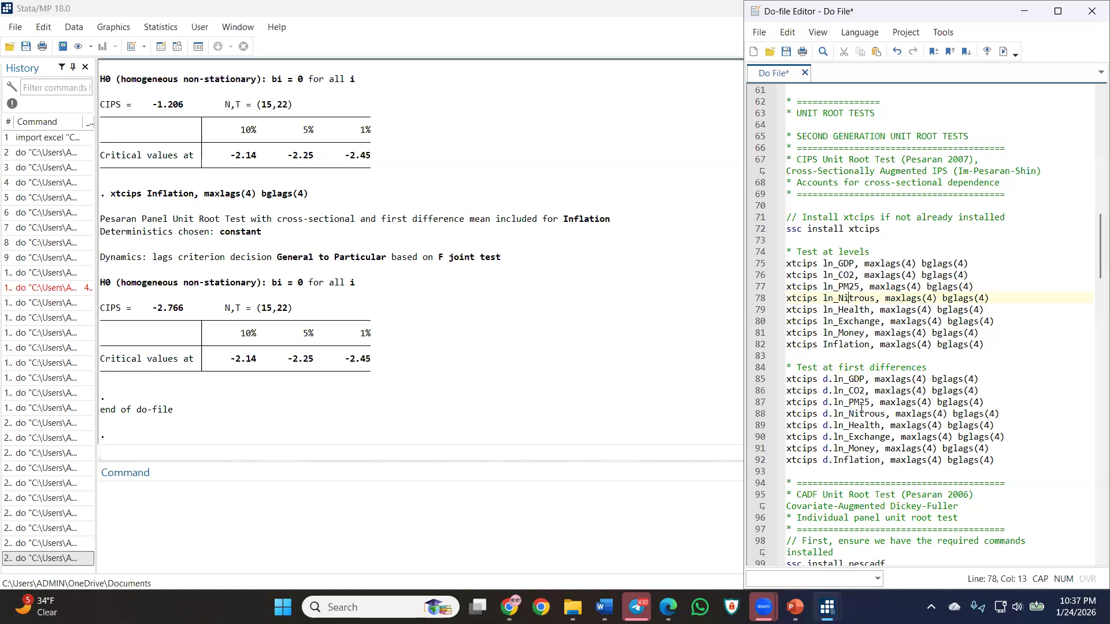
{"action": "scroll", "coordinate": [826, 393], "scroll_direction": "down", "scroll_amount": 1}
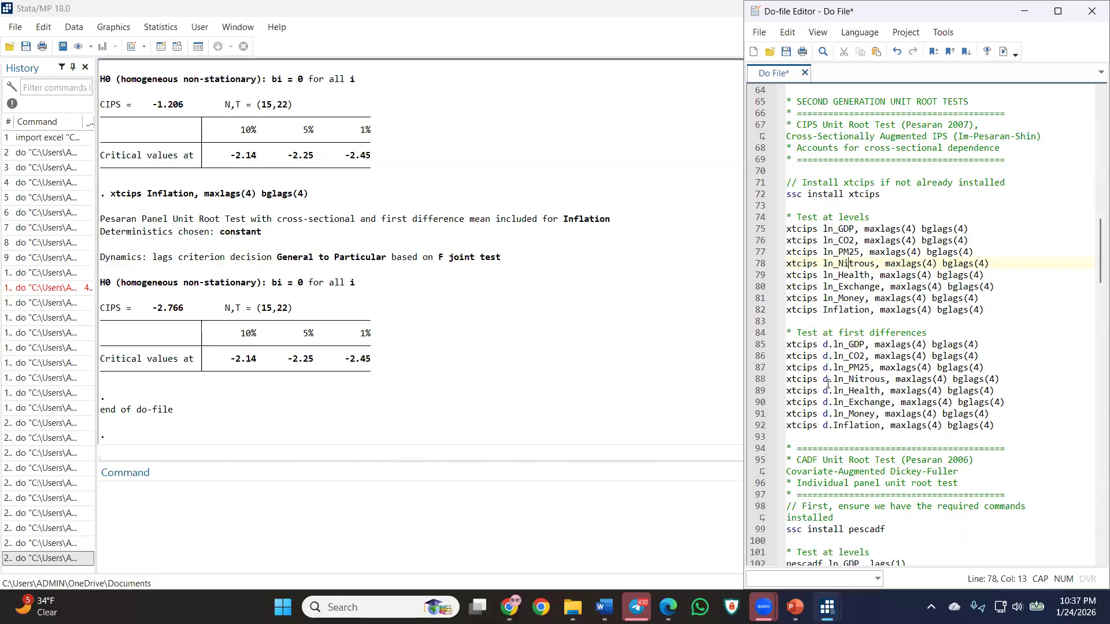
{"action": "left_click_drag", "start_coordinate": [759, 346], "coordinate": [772, 426]}
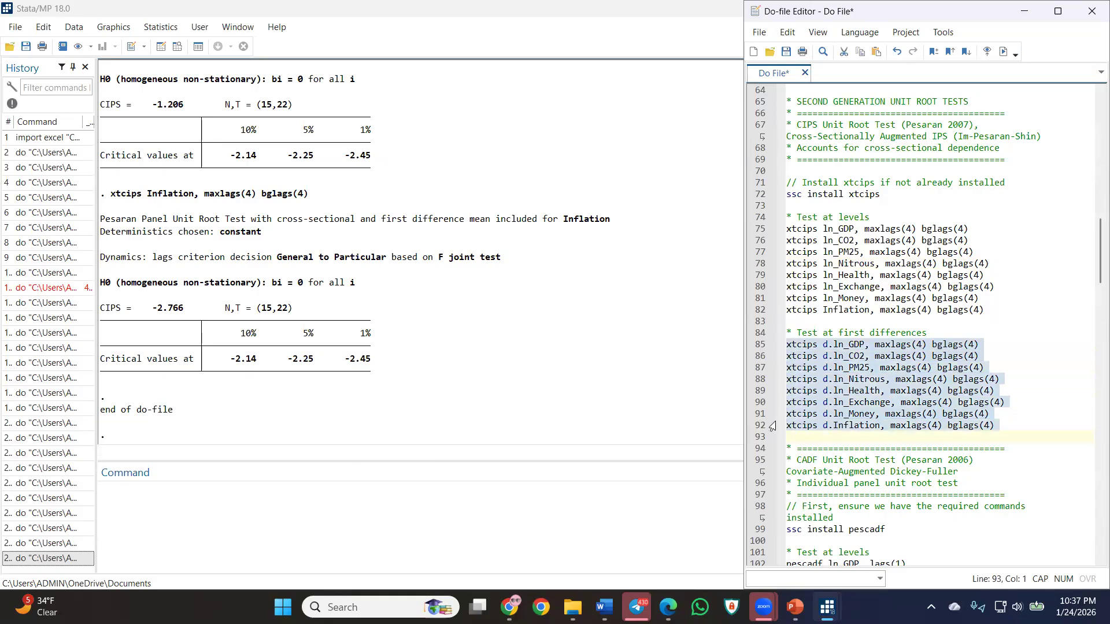
{"action": "left_click", "coordinate": [856, 356]}
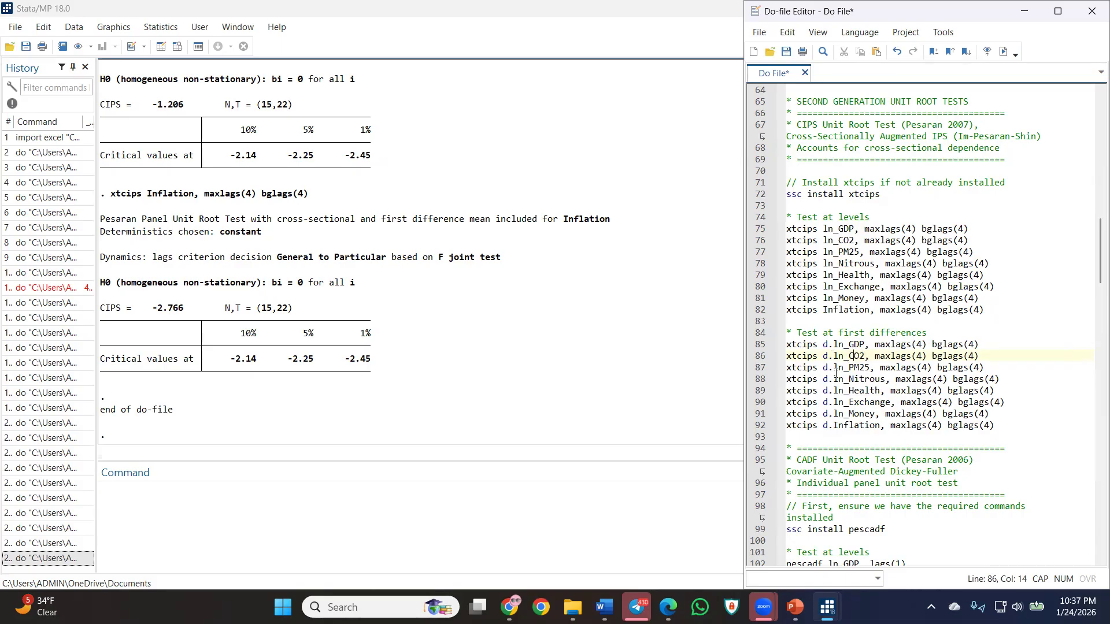
{"action": "left_click_drag", "start_coordinate": [984, 310], "coordinate": [754, 232]}
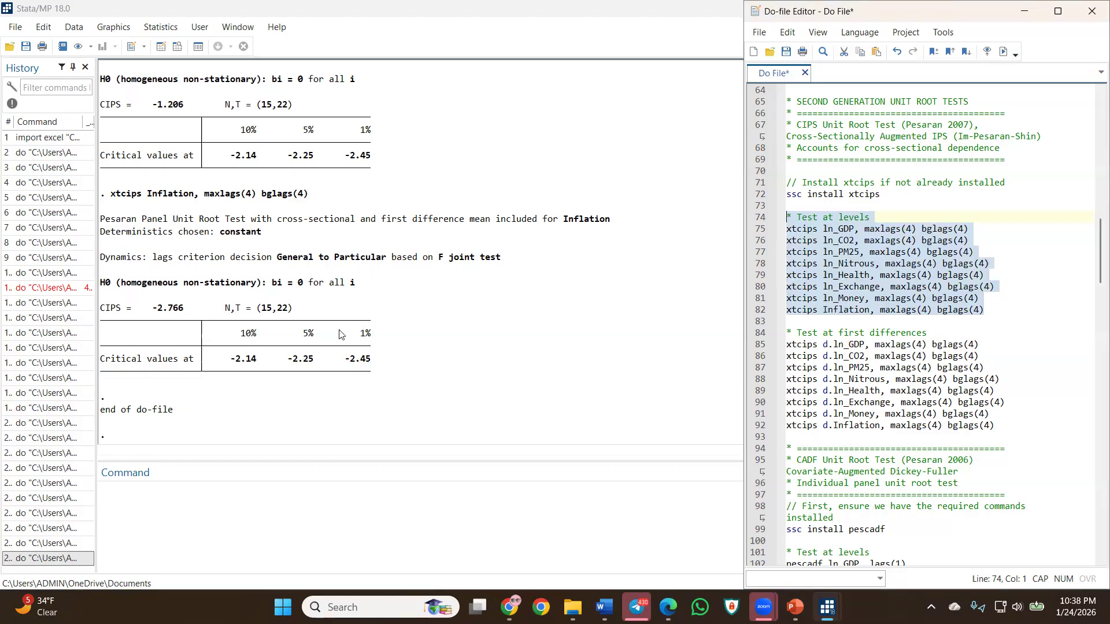
{"action": "scroll", "coordinate": [339, 334], "scroll_direction": "up", "scroll_amount": 1}
{"action": "scroll", "coordinate": [350, 332], "scroll_direction": "up", "scroll_amount": 2}
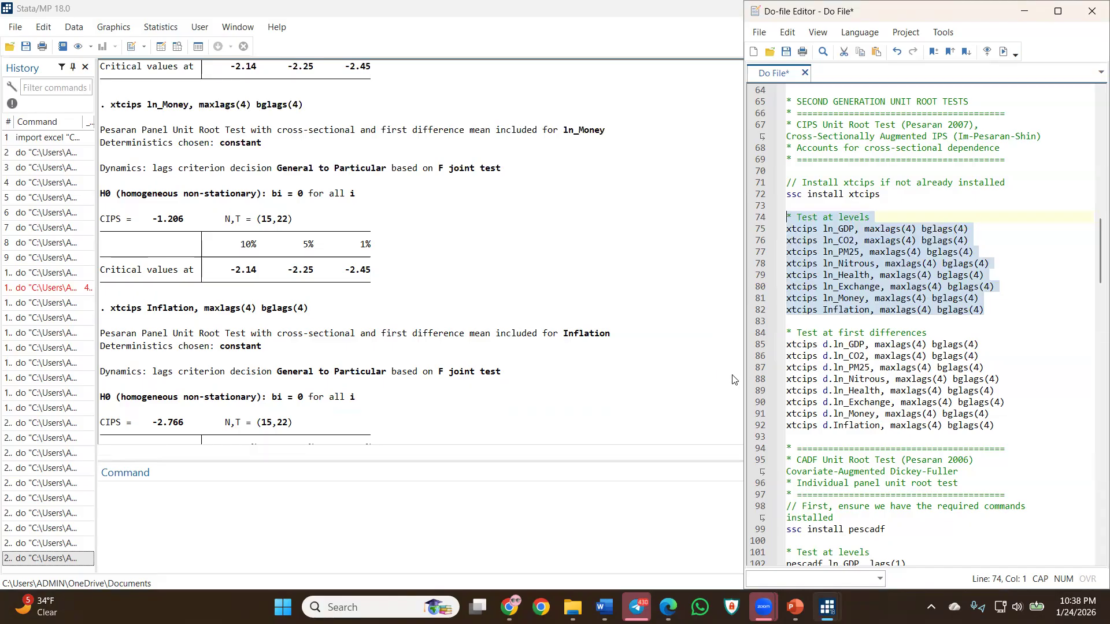
Run the CIPS test for d.ln_GDP and rerun the level test for ln_GDP, both with maxlags(4) and bglags(4).
{"action": "left_click", "coordinate": [755, 346]}
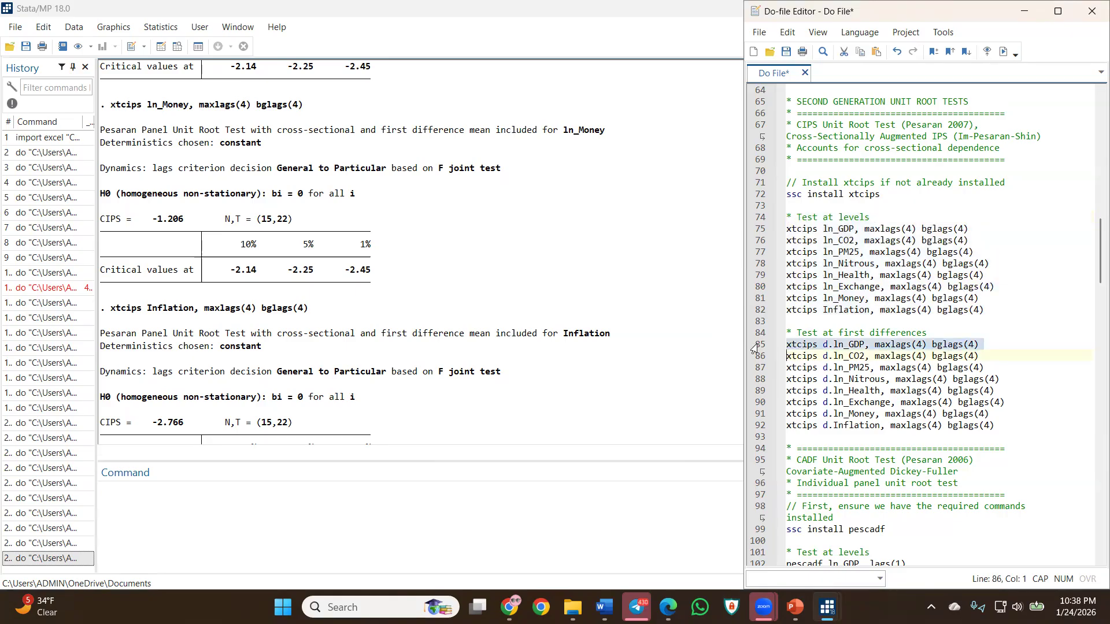
{"action": "left_click", "coordinate": [1003, 51]}
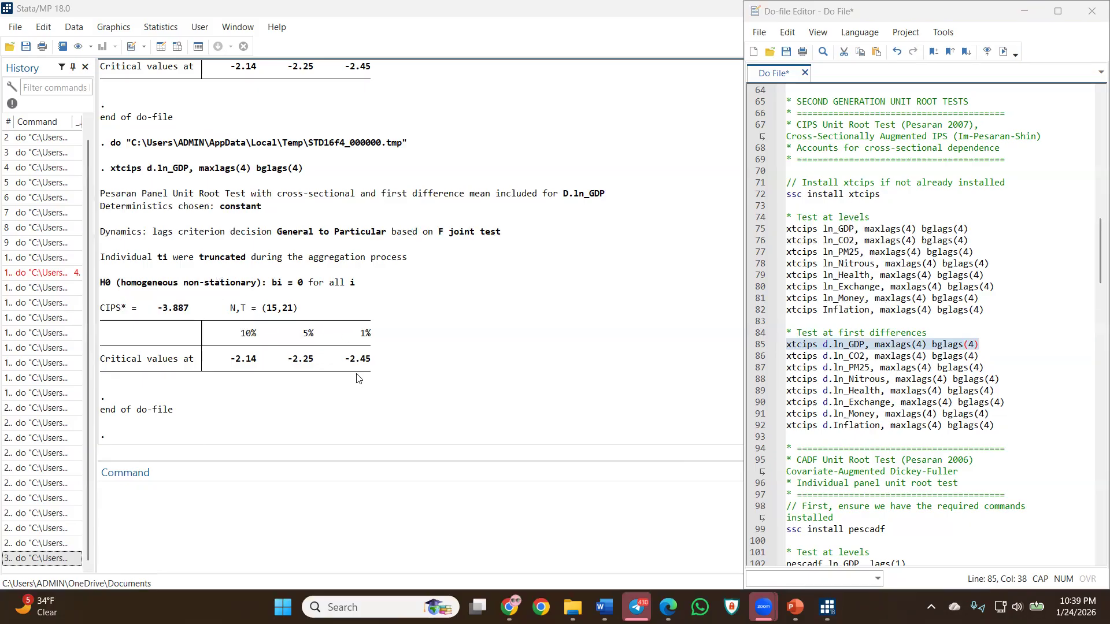
{"action": "left_click", "coordinate": [760, 231]}
{"action": "left_click", "coordinate": [1003, 52]}
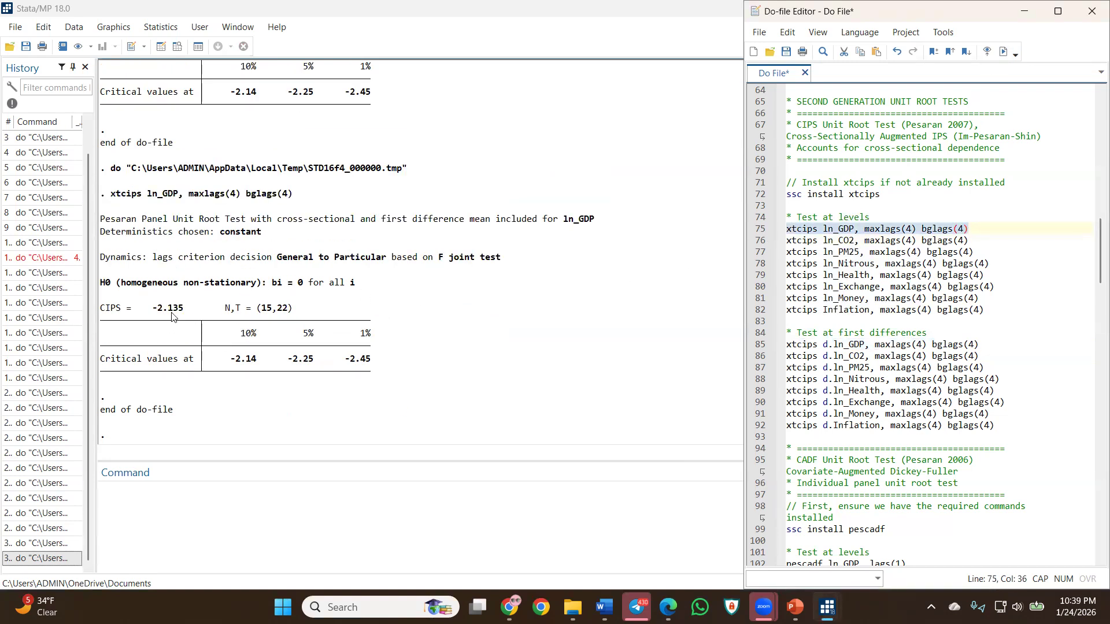
Compare the CIPS statistics of ln_GDP at level and first difference with their critical values and the non-stationarity null hypothesis.
{"action": "left_click_drag", "start_coordinate": [156, 312], "coordinate": [367, 381]}
{"action": "mouse_move", "coordinate": [827, 607]}
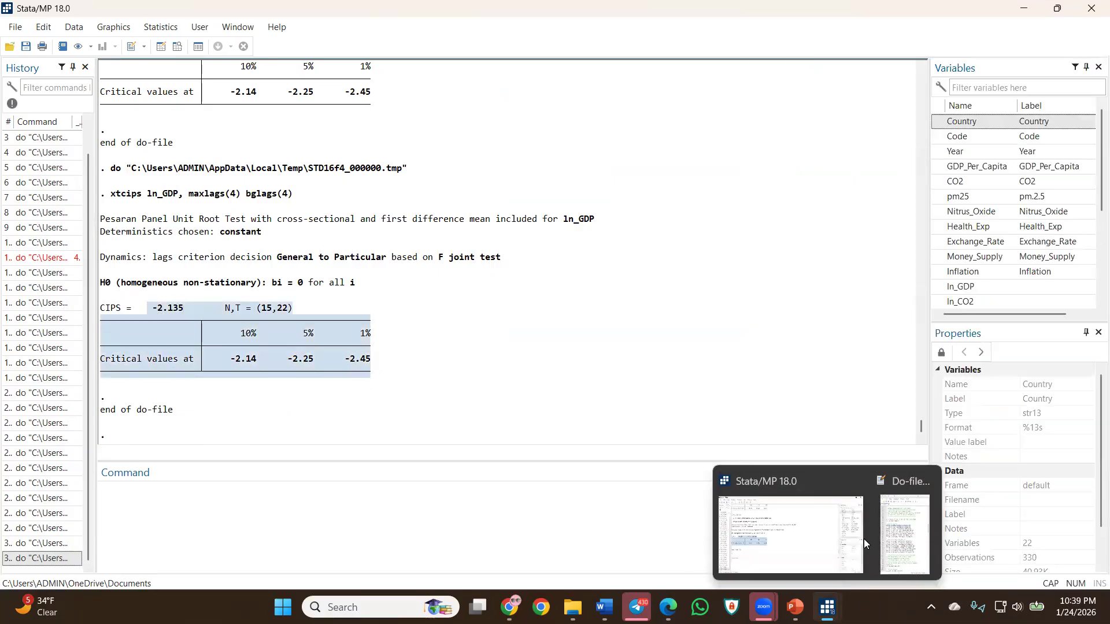
{"action": "left_click", "coordinate": [908, 531]}
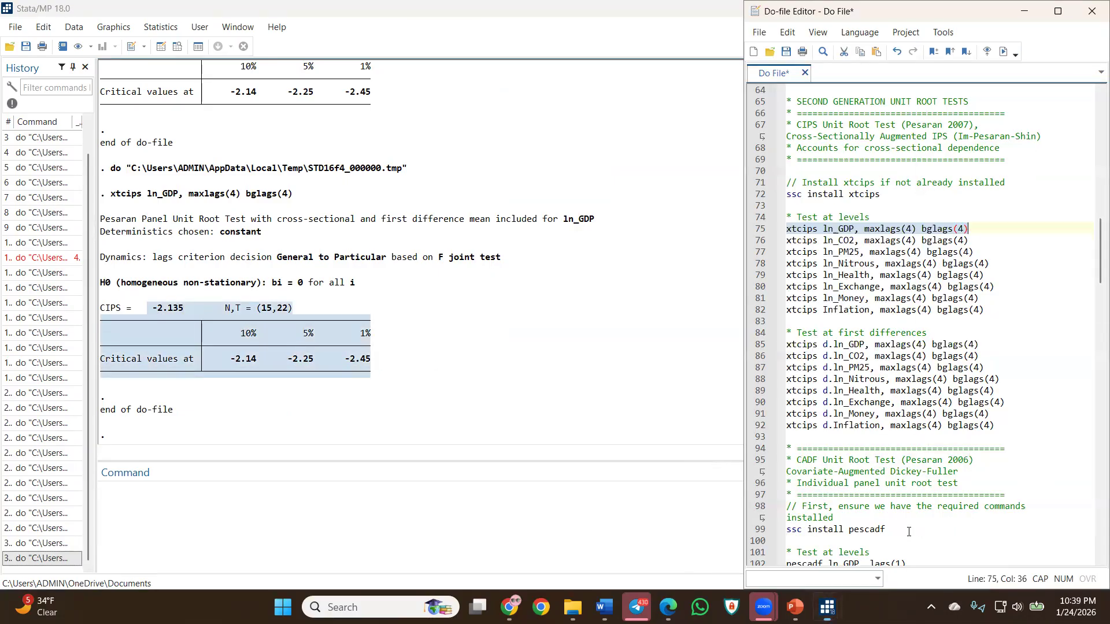
{"action": "left_click", "coordinate": [750, 346]}
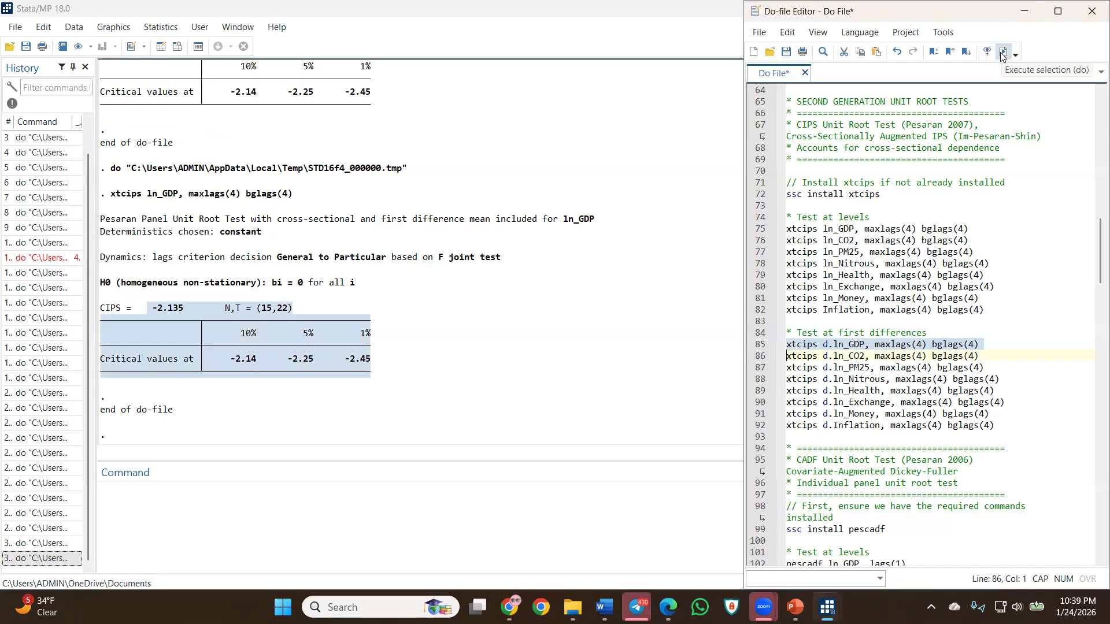
{"action": "left_click", "coordinate": [168, 322]}
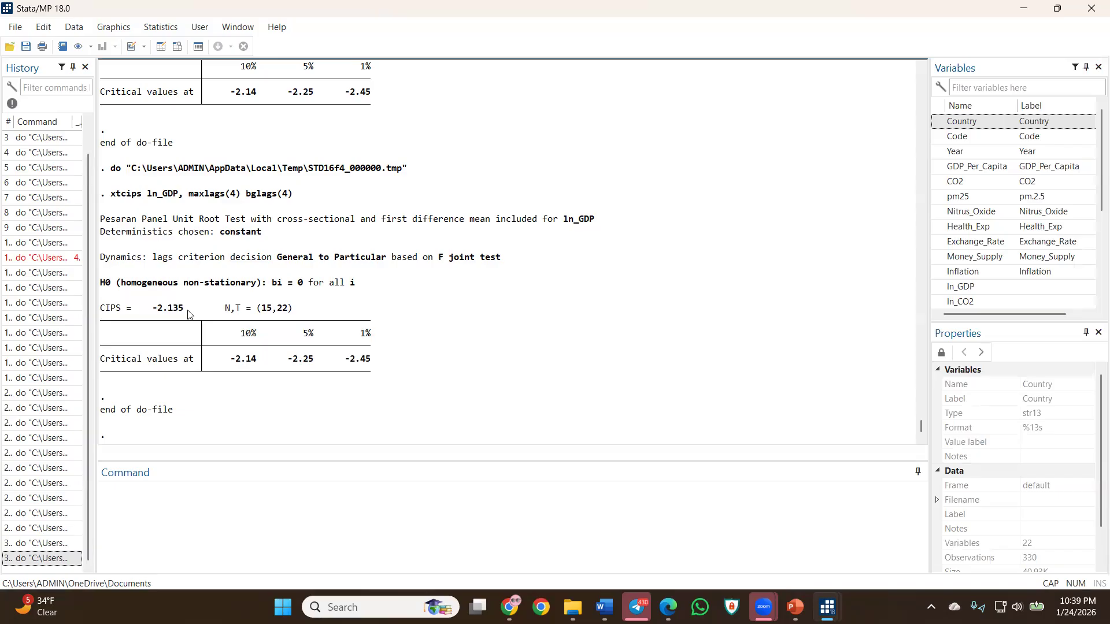
{"action": "left_click_drag", "start_coordinate": [372, 358], "coordinate": [339, 373]}
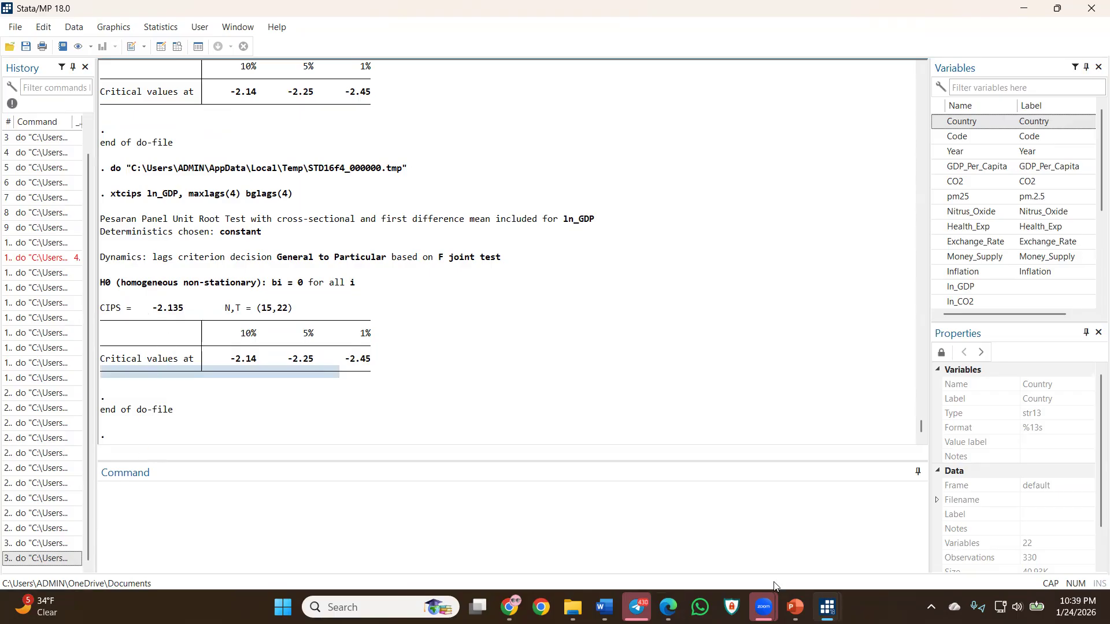
{"action": "scroll", "coordinate": [225, 250], "scroll_direction": "up", "scroll_amount": 3}
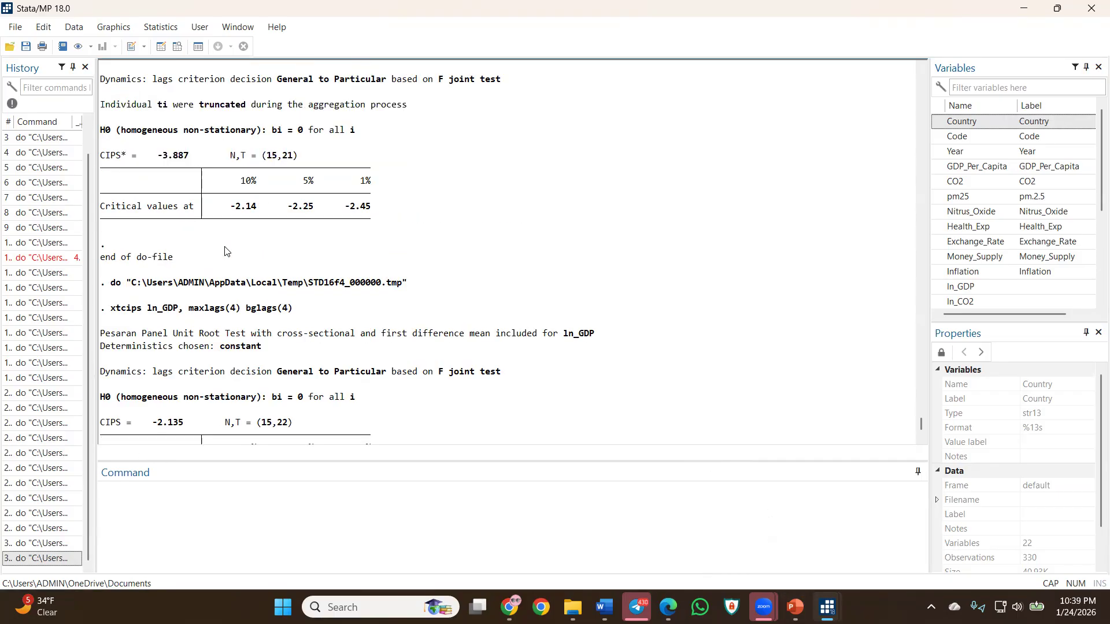
{"action": "scroll", "coordinate": [225, 250], "scroll_direction": "up", "scroll_amount": 3}
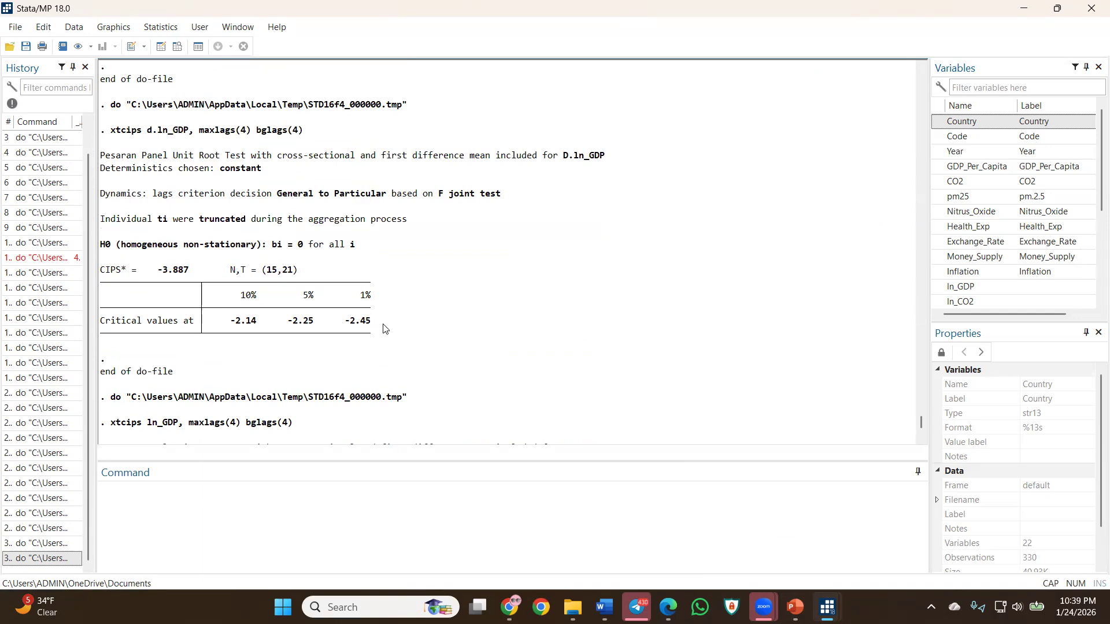
{"action": "left_click_drag", "start_coordinate": [374, 323], "coordinate": [210, 324]}
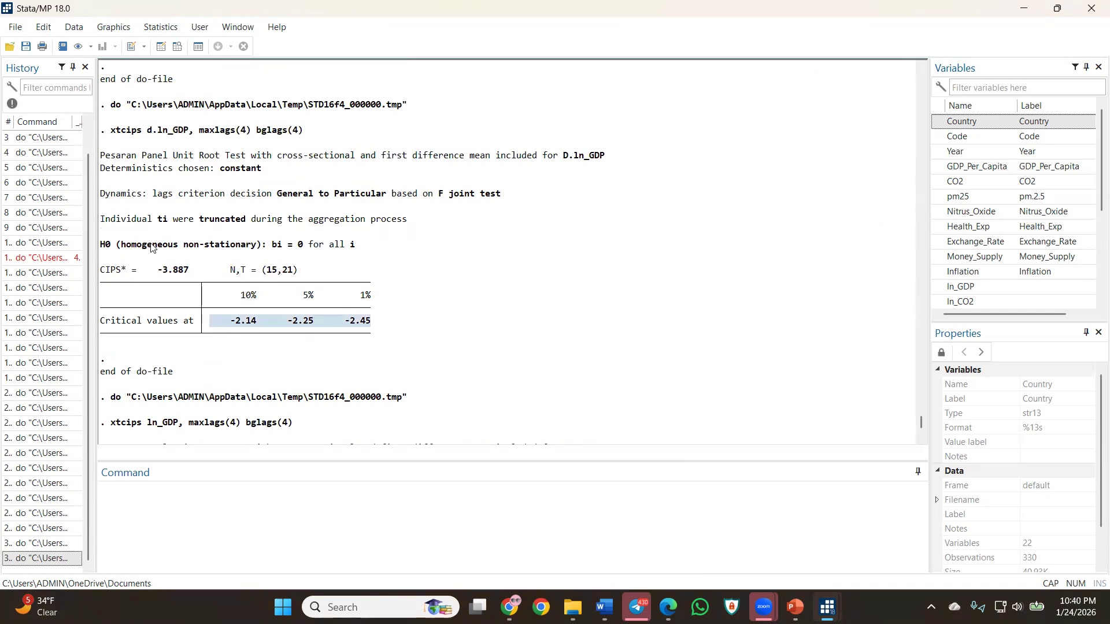
{"action": "left_click_drag", "start_coordinate": [255, 245], "coordinate": [137, 248]}
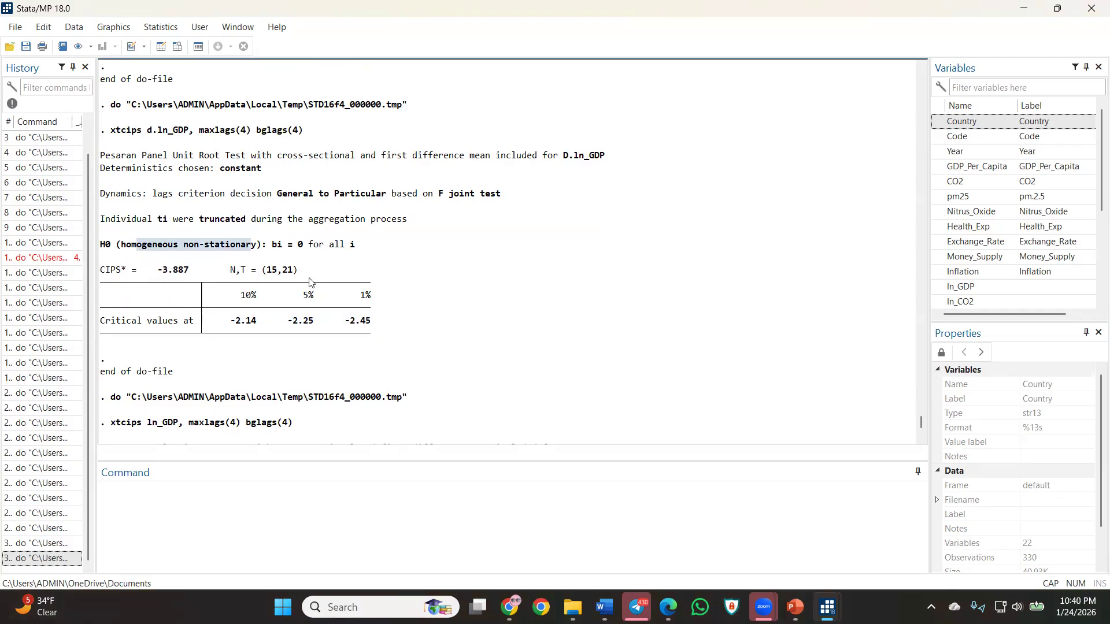
Run the do-file's first-difference CIPS test for ln_CO2 with maxlags(4) and bglags(4).
{"action": "mouse_move", "coordinate": [831, 604]}
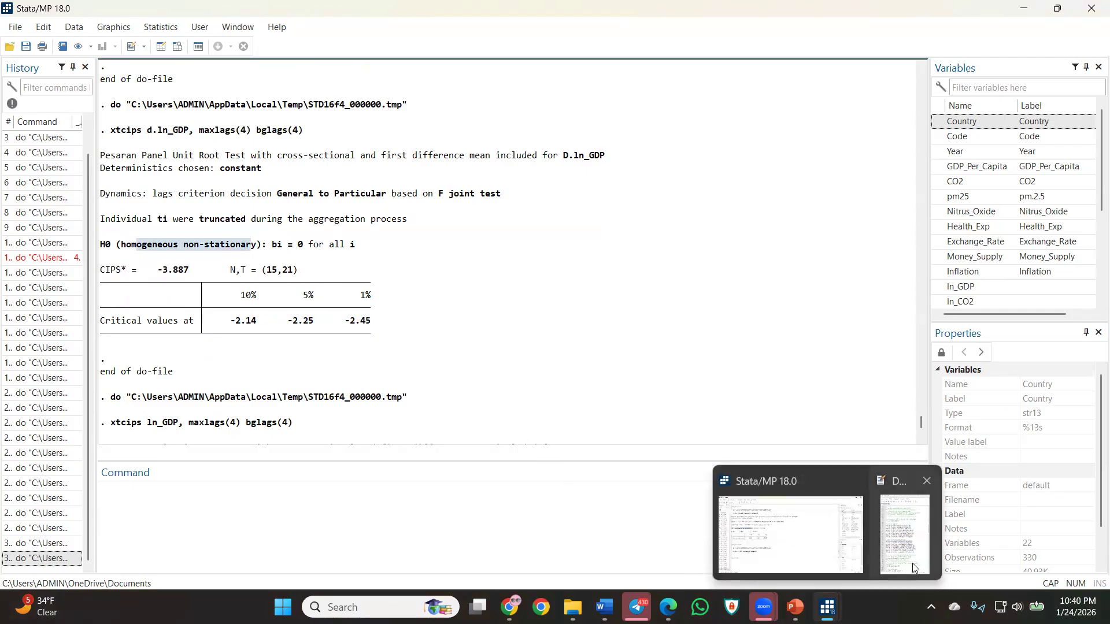
{"action": "left_click", "coordinate": [904, 534]}
{"action": "left_click", "coordinate": [756, 359]}
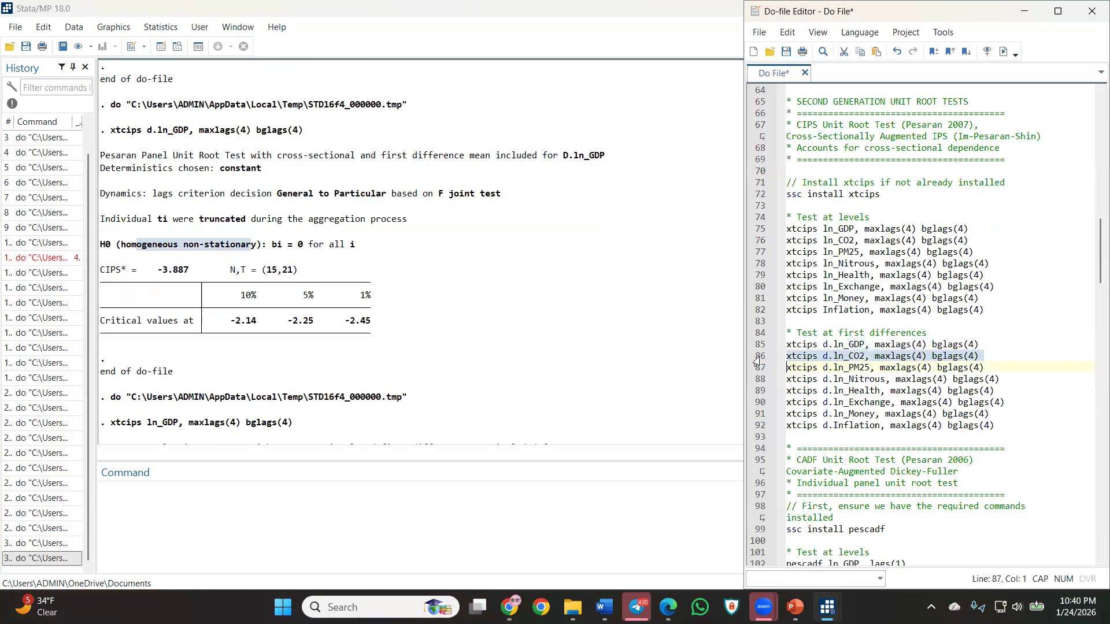
{"action": "left_click", "coordinate": [1004, 52]}
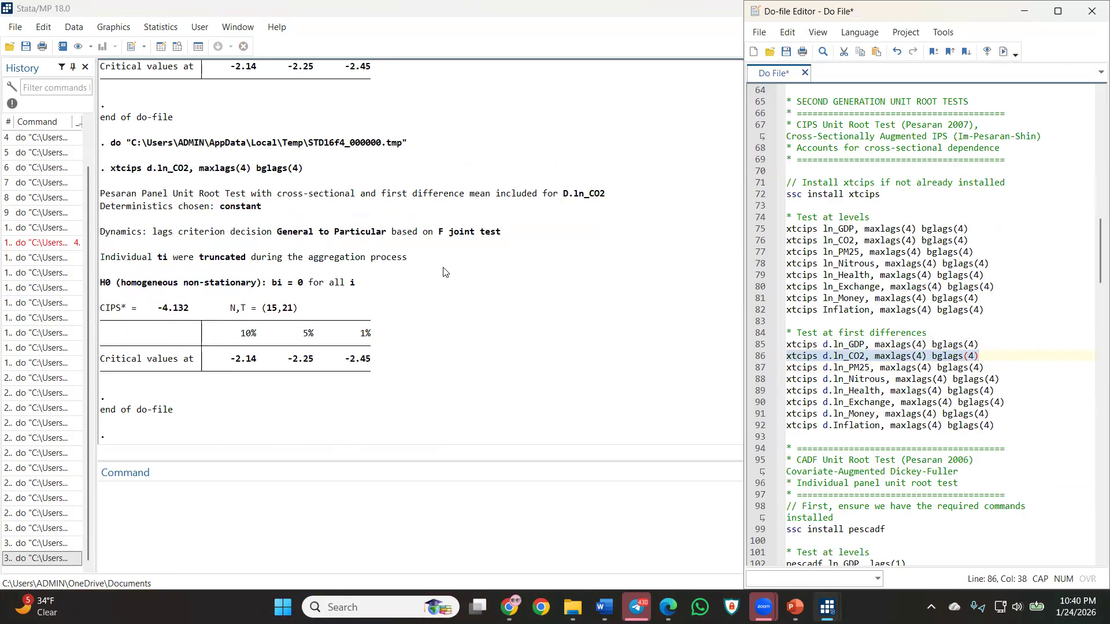
{"action": "left_click_drag", "start_coordinate": [196, 315], "coordinate": [69, 311]}
{"action": "mouse_move", "coordinate": [794, 607]}
{"action": "left_click", "coordinate": [908, 520]}
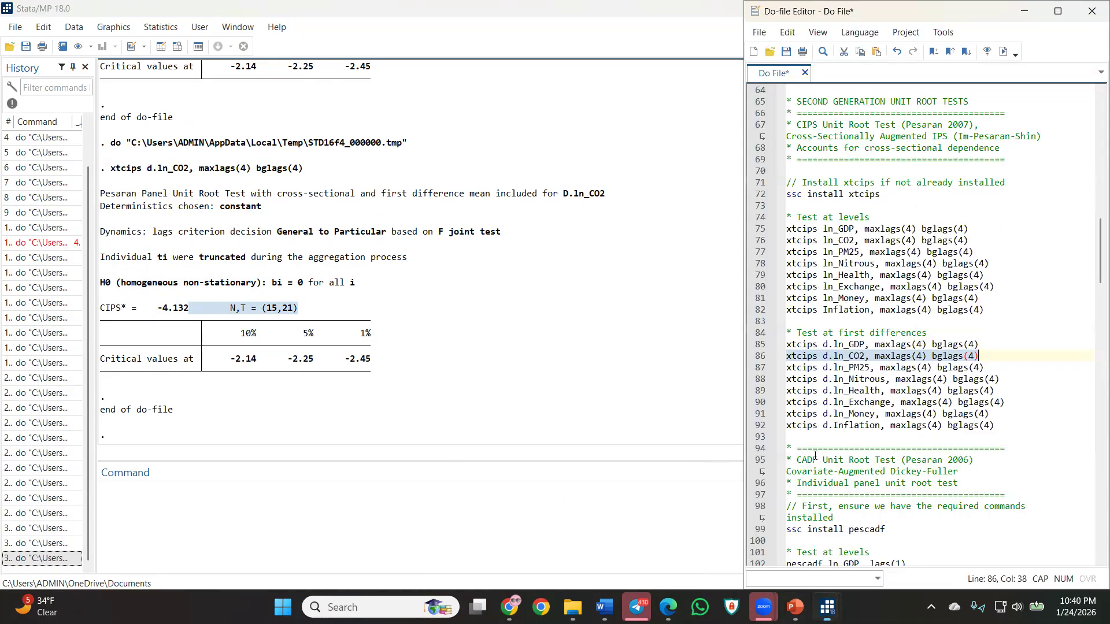
{"action": "left_click", "coordinate": [755, 369]}
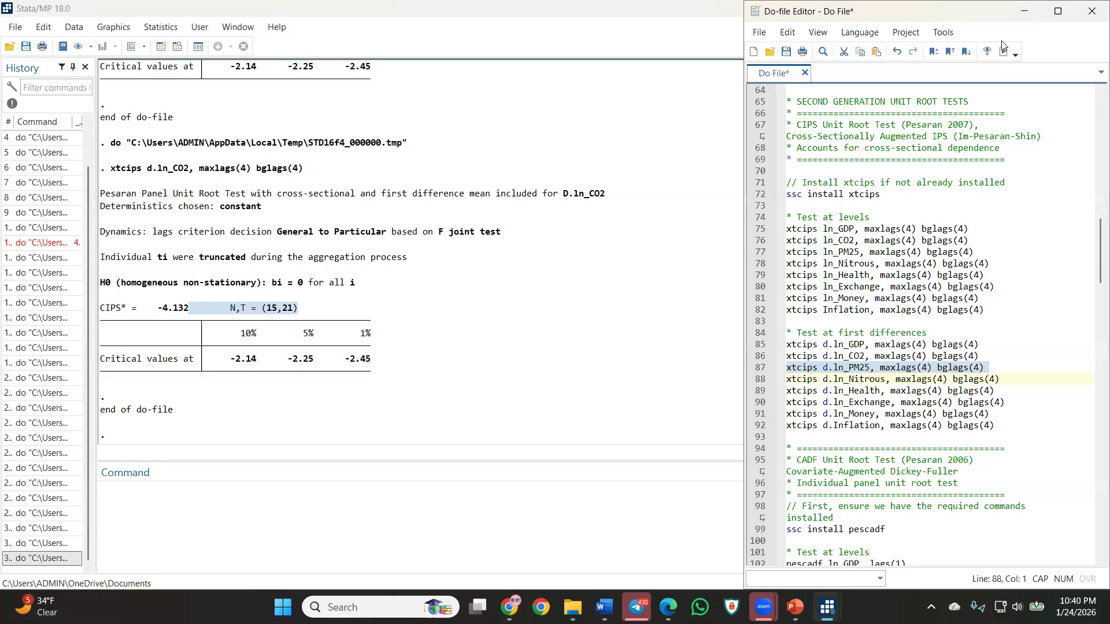
{"action": "left_click_drag", "start_coordinate": [755, 373], "coordinate": [757, 426]}
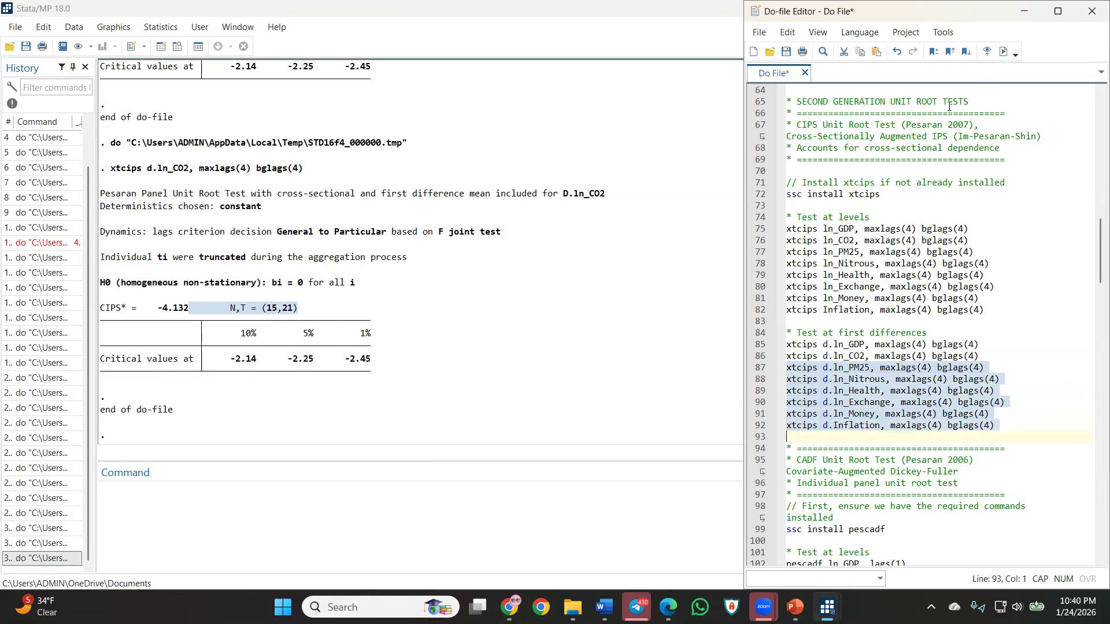
Describe the loaded dataset with the des command to list its variables.
{"action": "left_click", "coordinate": [230, 477]}
{"action": "type", "text": "D"}
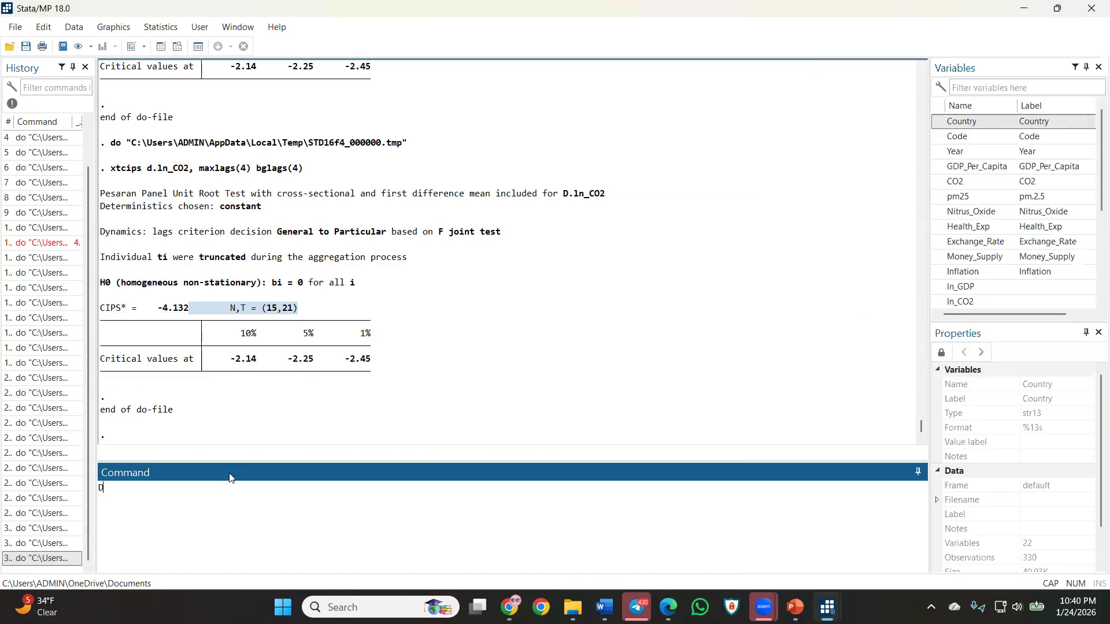
{"action": "type", "text": "ES"}
{"action": "key", "text": "Return"}
{"action": "type", "text": "des"}
{"action": "key", "text": "Return"}
Run the do-file's xtcips tests for all eight variables, first the levels block and then the first-differences block.
{"action": "mouse_move", "coordinate": [827, 607]}
{"action": "left_click", "coordinate": [908, 520]}
{"action": "scroll", "coordinate": [825, 219], "scroll_direction": "up", "scroll_amount": 1}
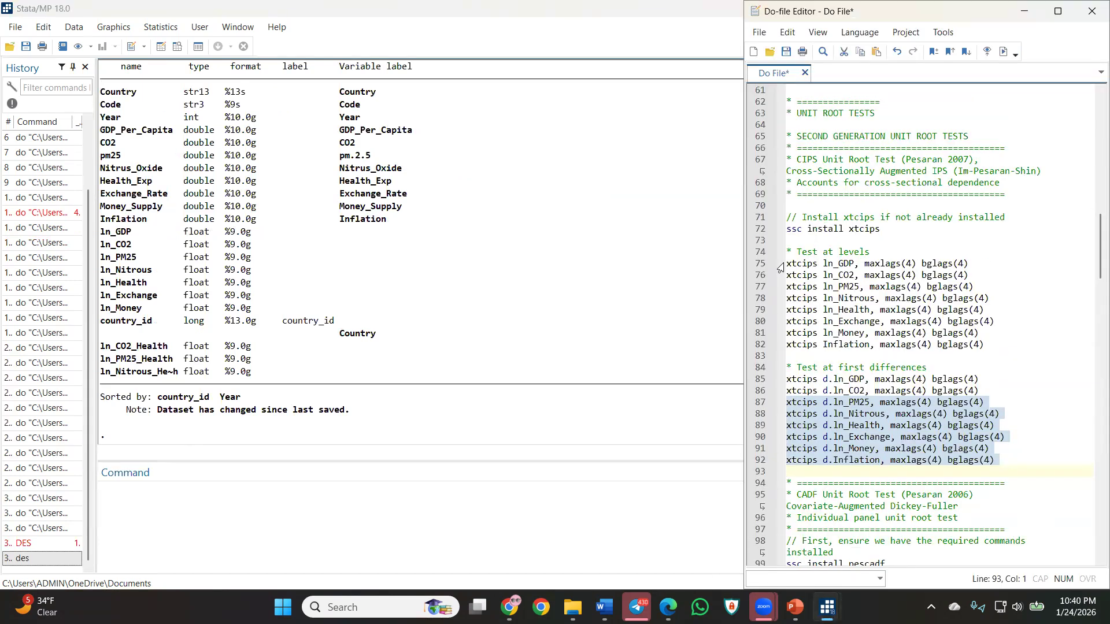
{"action": "left_click_drag", "start_coordinate": [761, 254], "coordinate": [761, 355]}
{"action": "left_click", "coordinate": [1004, 52]}
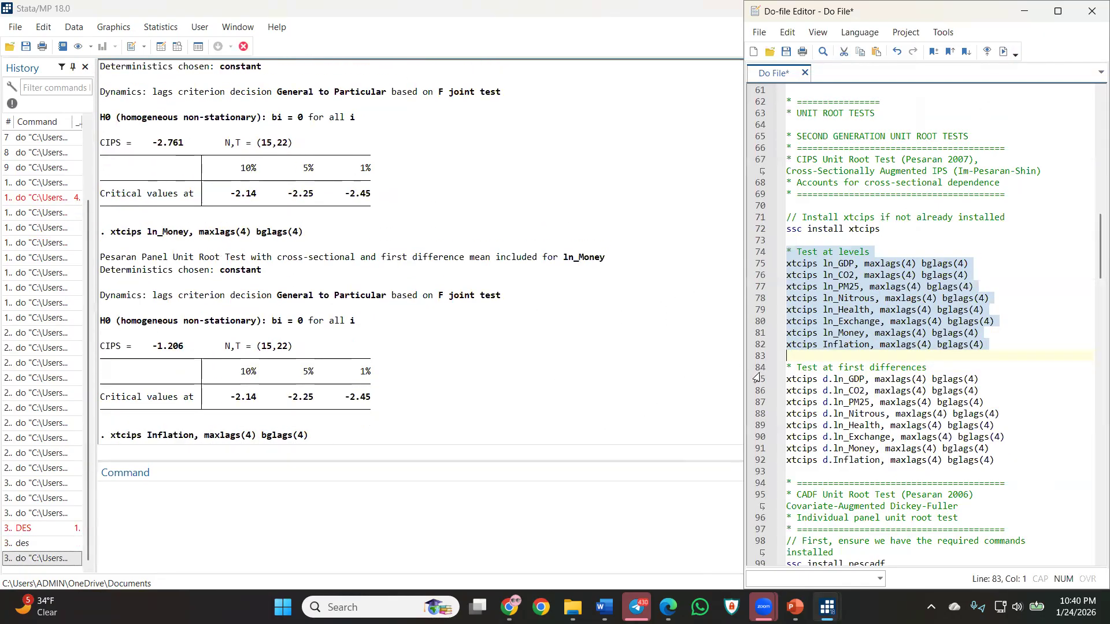
{"action": "left_click_drag", "start_coordinate": [758, 369], "coordinate": [761, 452]}
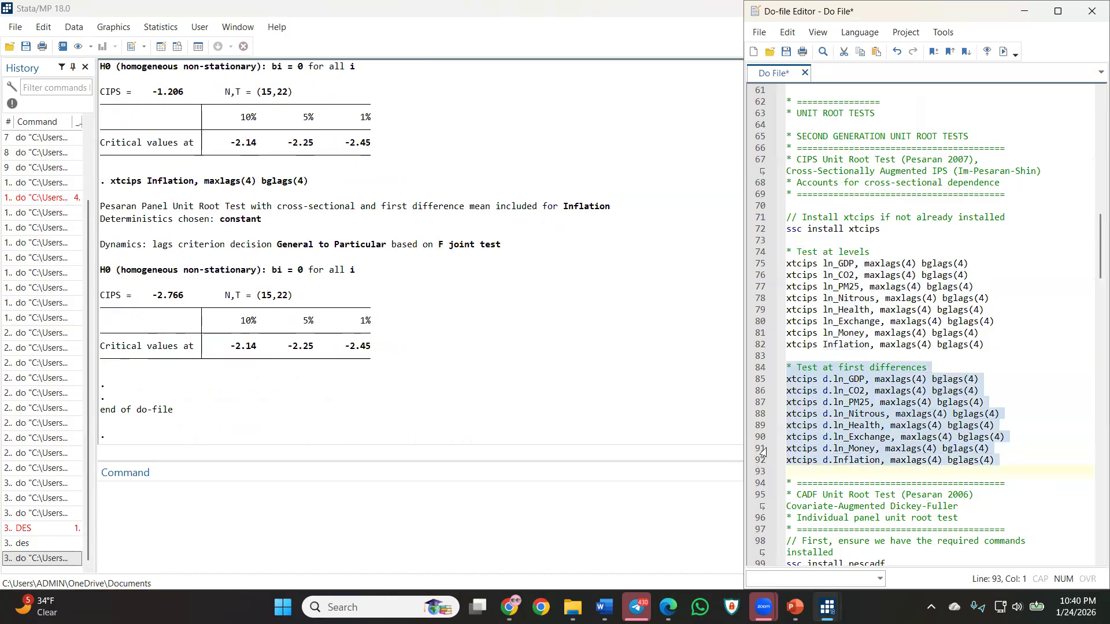
{"action": "left_click", "coordinate": [1003, 52]}
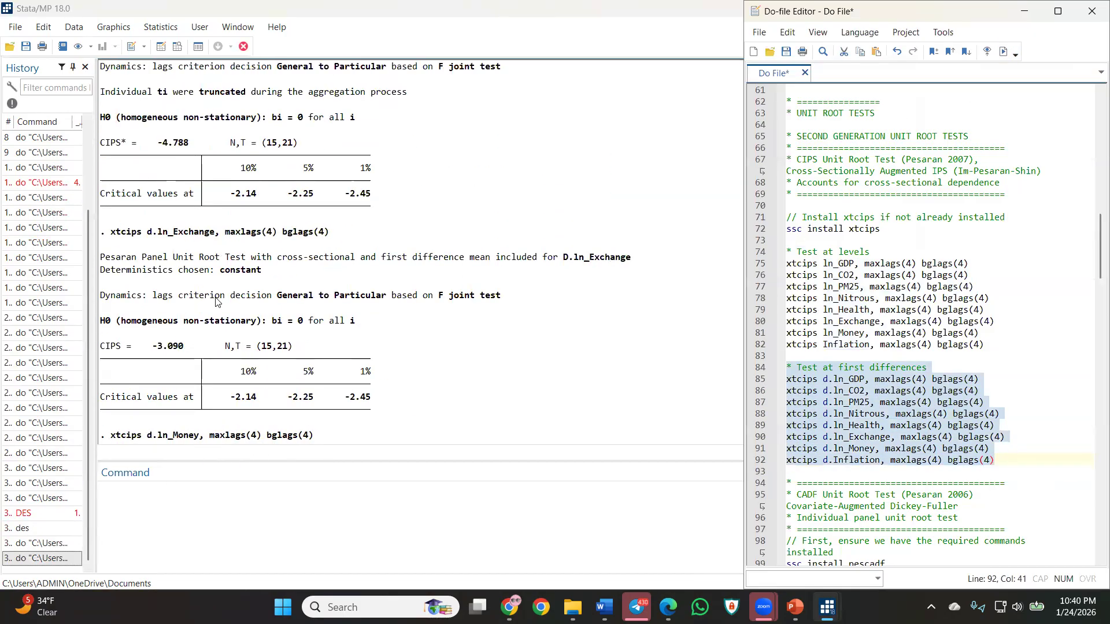
Copy the results output from "Test at levels" through the end of the first-difference tests.
{"action": "scroll", "coordinate": [226, 291], "scroll_direction": "up", "scroll_amount": 20}
{"action": "scroll", "coordinate": [227, 287], "scroll_direction": "up", "scroll_amount": 20}
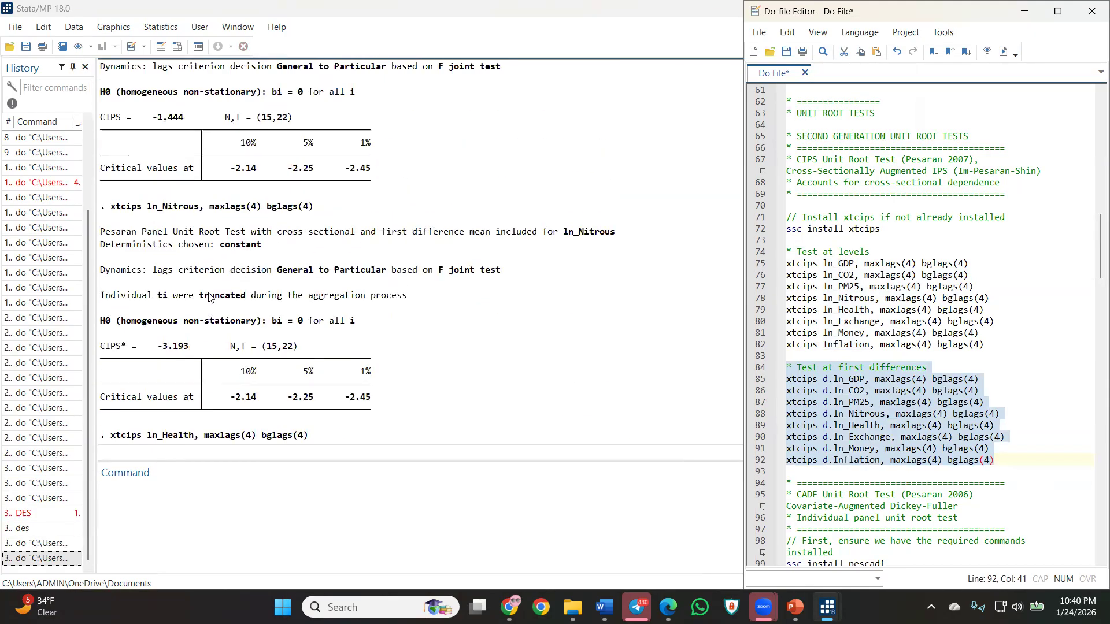
{"action": "scroll", "coordinate": [210, 297], "scroll_direction": "up", "scroll_amount": 15}
{"action": "scroll", "coordinate": [114, 263], "scroll_direction": "down", "scroll_amount": 8}
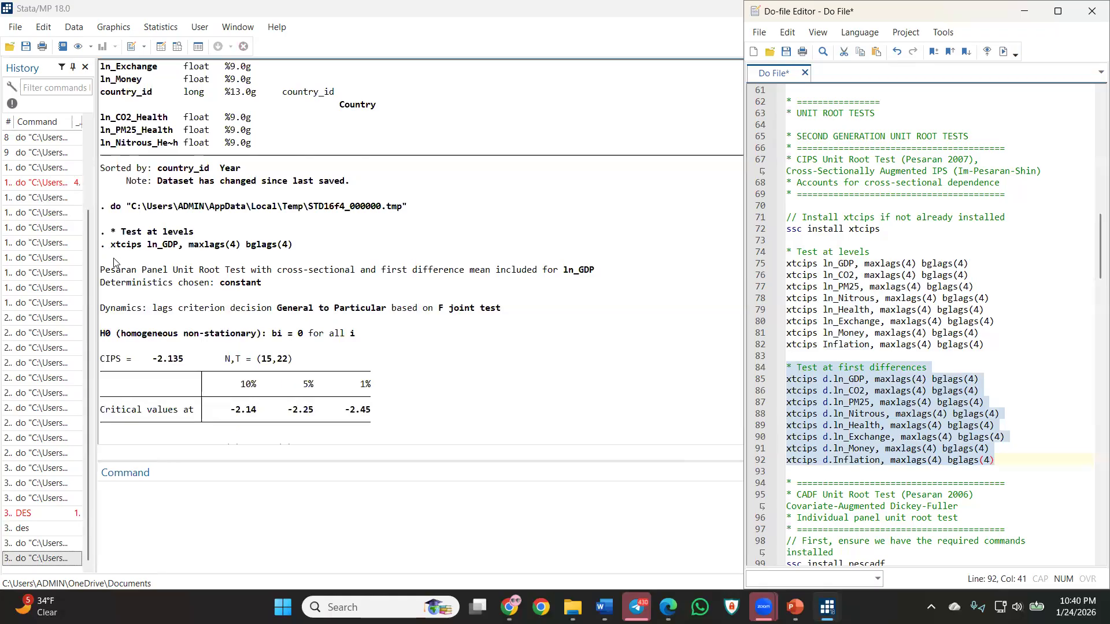
{"action": "left_click_drag", "start_coordinate": [110, 232], "coordinate": [248, 456]}
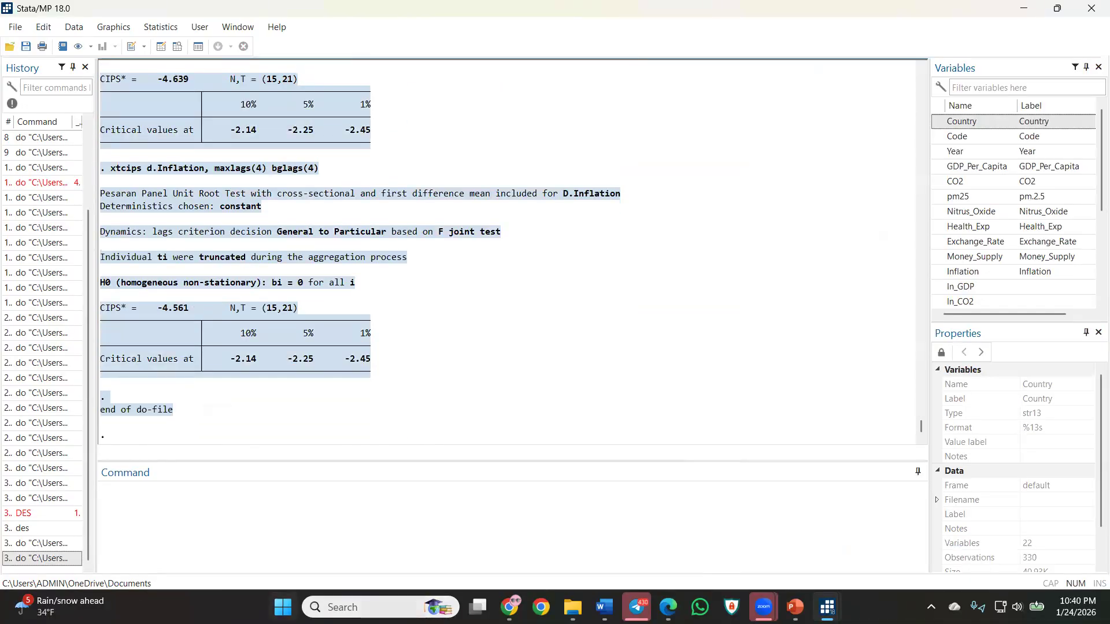
Switch to the Claude chat and begin the prompt "Summarise the unit root test result into a table.", collapsing the chat list.
{"action": "mouse_move", "coordinate": [509, 607]}
{"action": "left_click", "coordinate": [656, 539]}
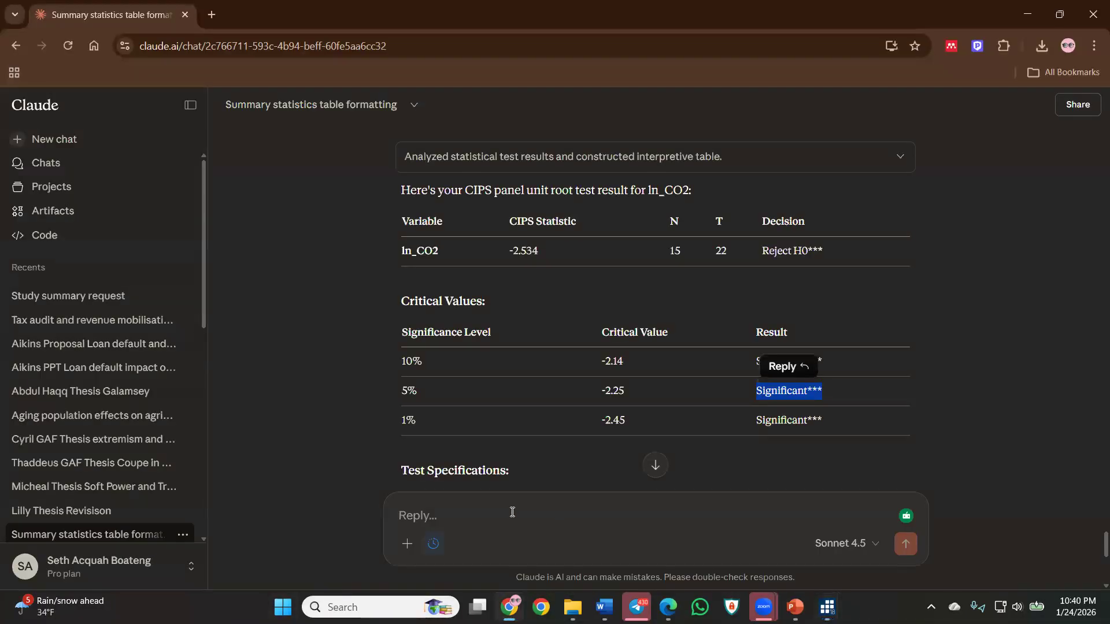
{"action": "left_click", "coordinate": [511, 509]}
{"action": "type", "text": "Summarise"}
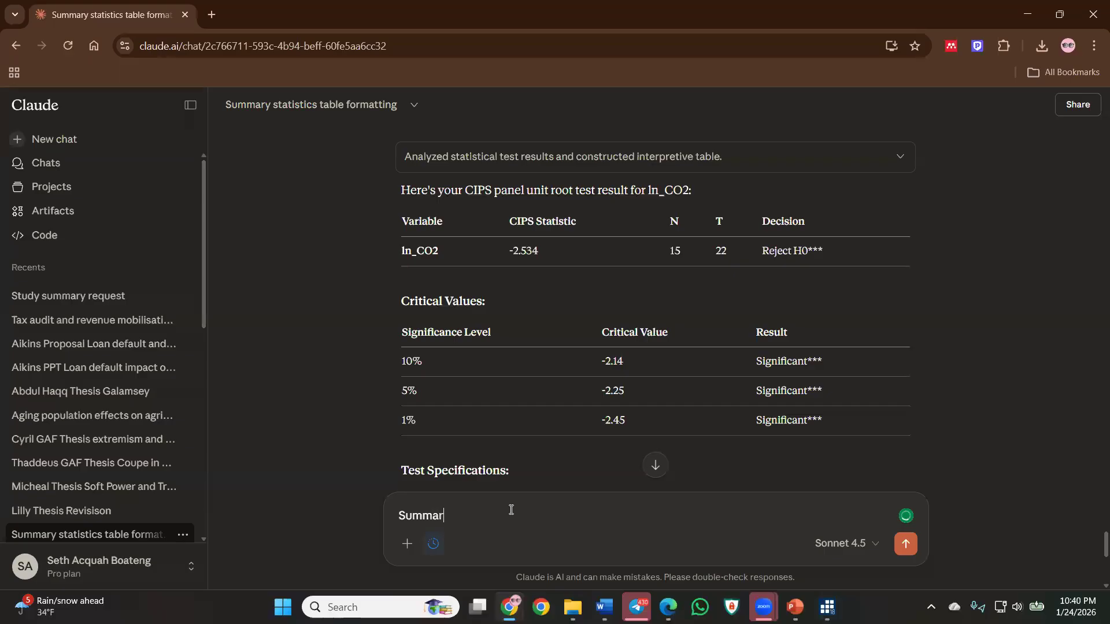
{"action": "left_click", "coordinate": [191, 105]}
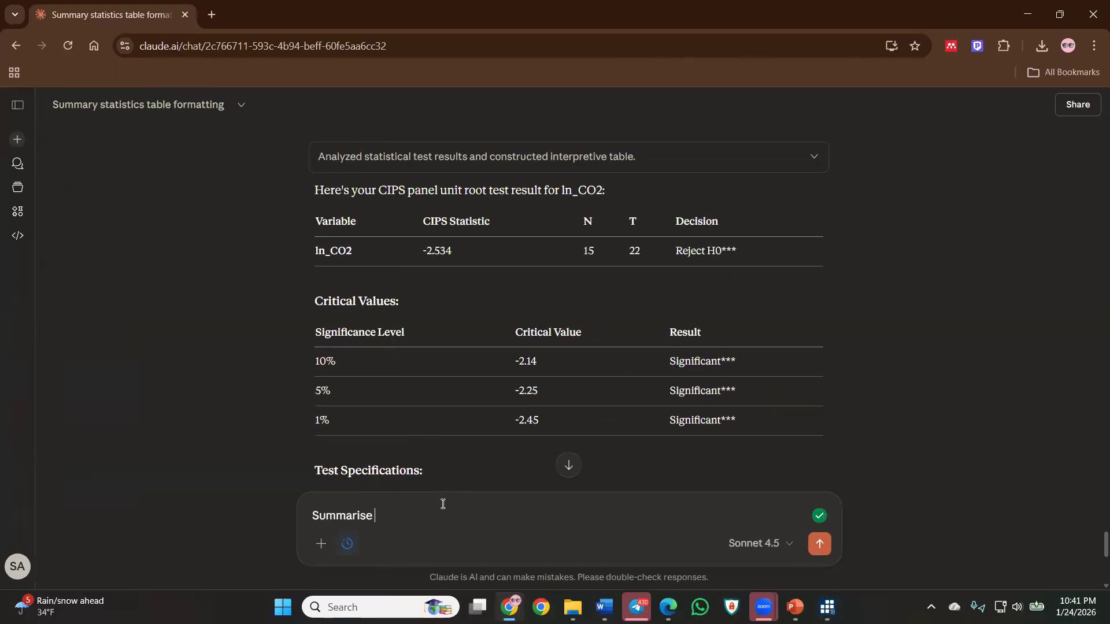
{"action": "type", "text": "Th"}
{"action": "key", "text": "BackSpace"}
{"action": "type", "text": "the unit root test result into a table."}
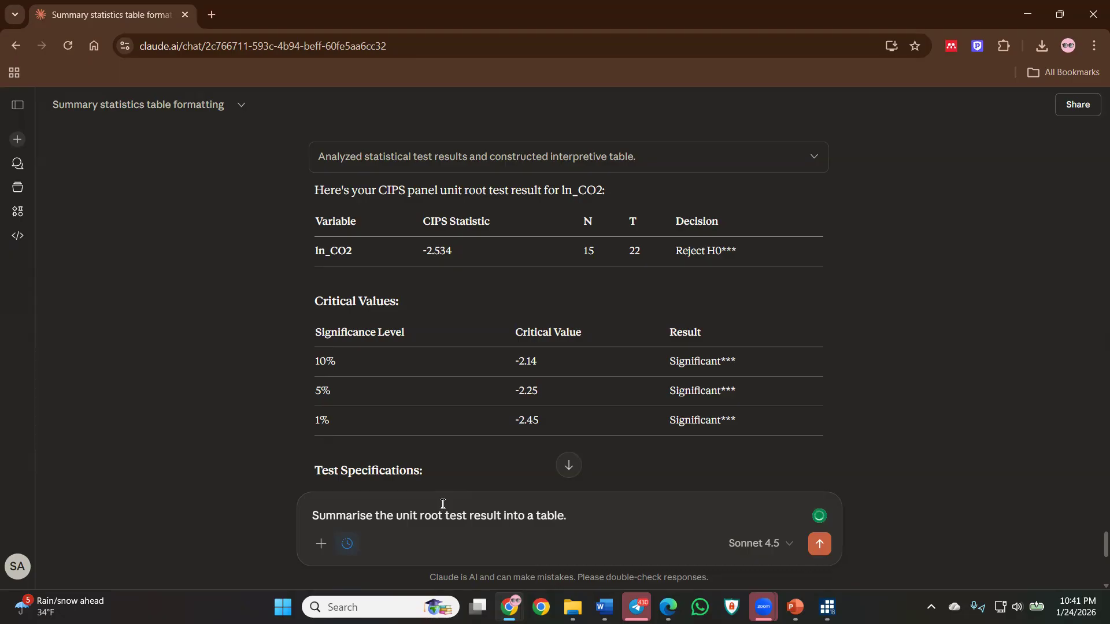
Extend the prompt with "showing the Integration order:", paste the copied xtcips output on a new line and send it.
{"action": "type", "text": " showing the "}
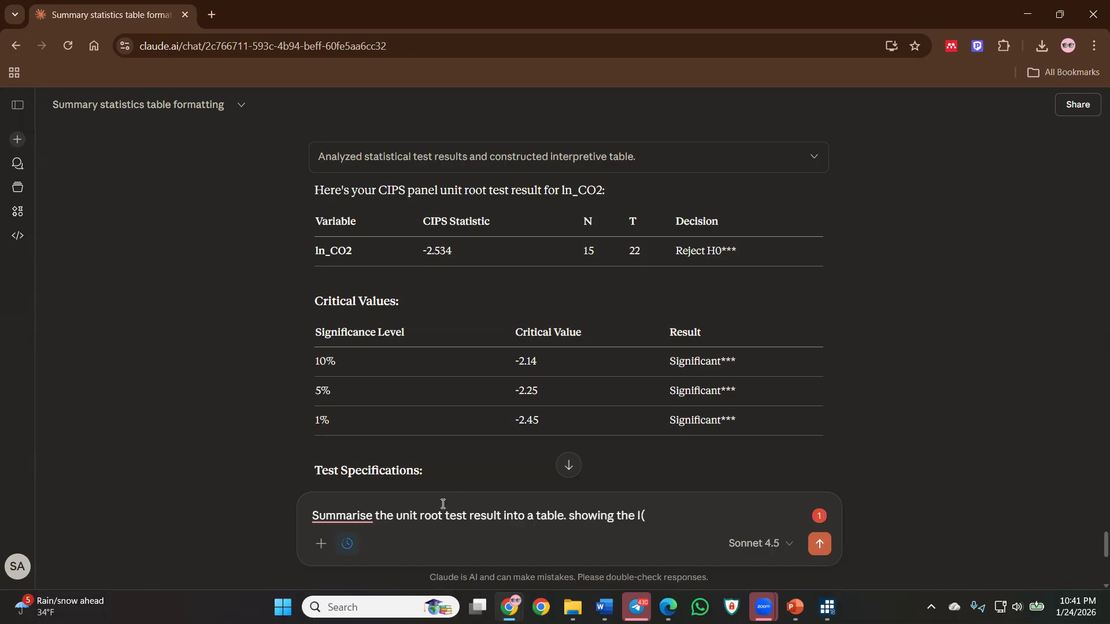
{"action": "type", "text": "Inter"}
{"action": "key", "text": "BackSpace"}
{"action": "type", "text": "gration o"}
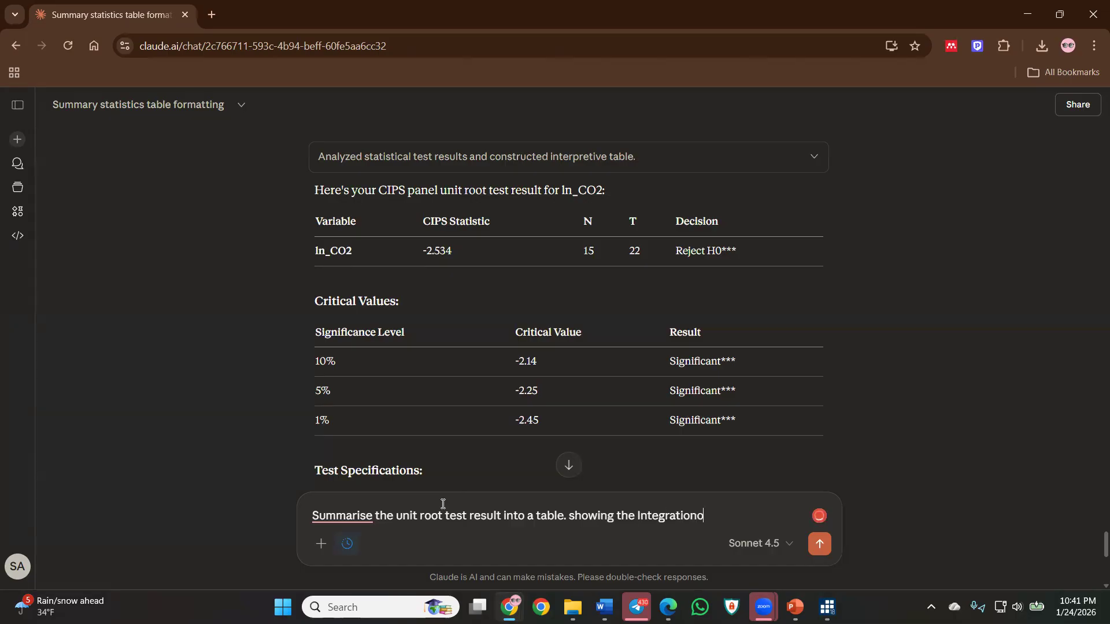
{"action": "type", "text": "rder:"}
{"action": "key", "text": "shift+Return"}
{"action": "key", "text": "ctrl+v"}
{"action": "key", "text": "Return"}
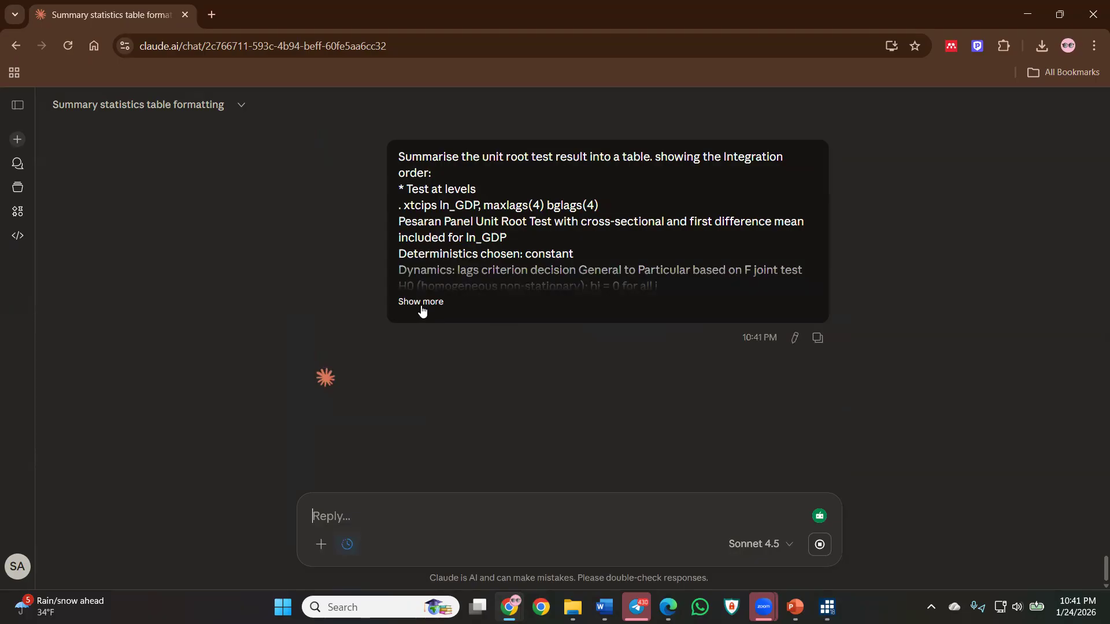
Examine the generated CIPS results table, checking the level, first-difference and integration order entries for ln_GDP.
{"action": "left_click", "coordinate": [422, 302]}
{"action": "scroll", "coordinate": [460, 313], "scroll_direction": "down", "scroll_amount": 5}
{"action": "scroll", "coordinate": [460, 314], "scroll_direction": "down", "scroll_amount": 15}
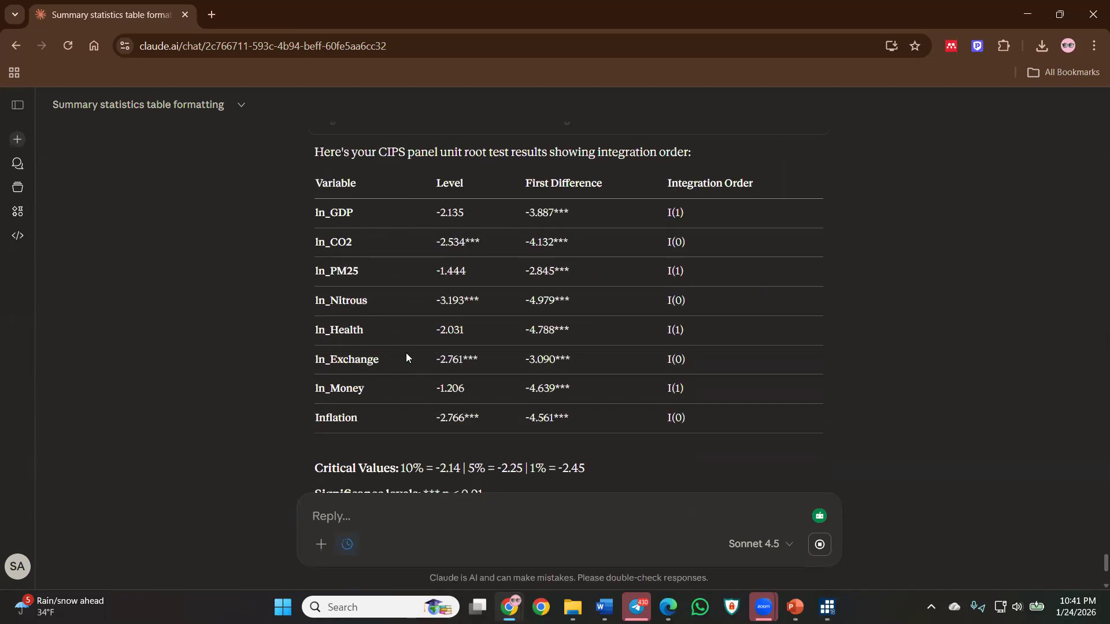
{"action": "scroll", "coordinate": [482, 295], "scroll_direction": "up", "scroll_amount": 1}
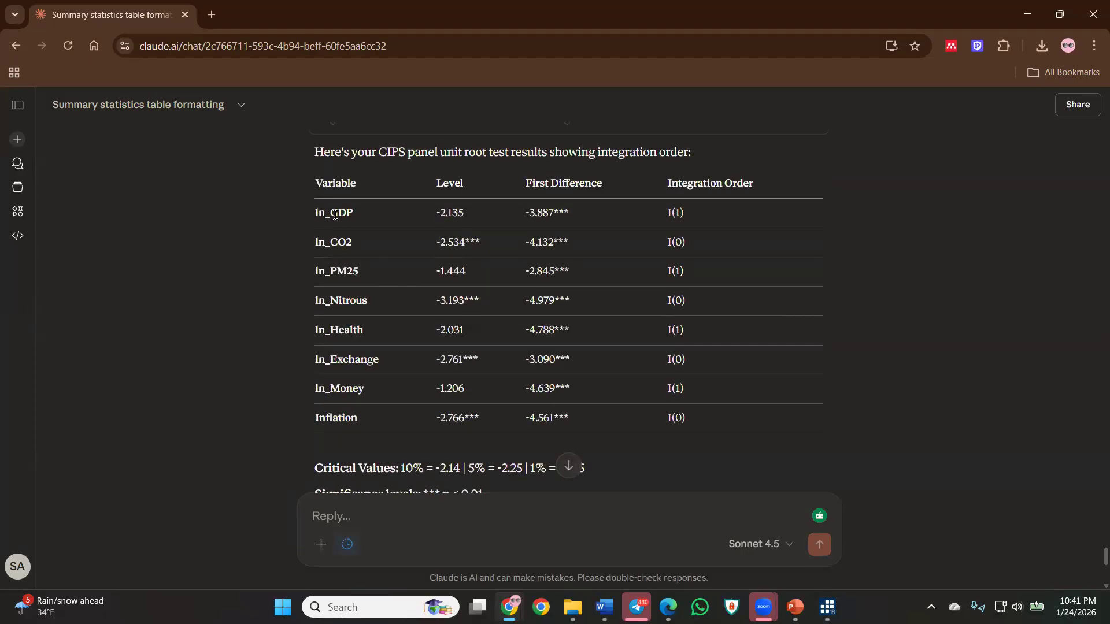
{"action": "scroll", "coordinate": [335, 215], "scroll_direction": "up", "scroll_amount": 1}
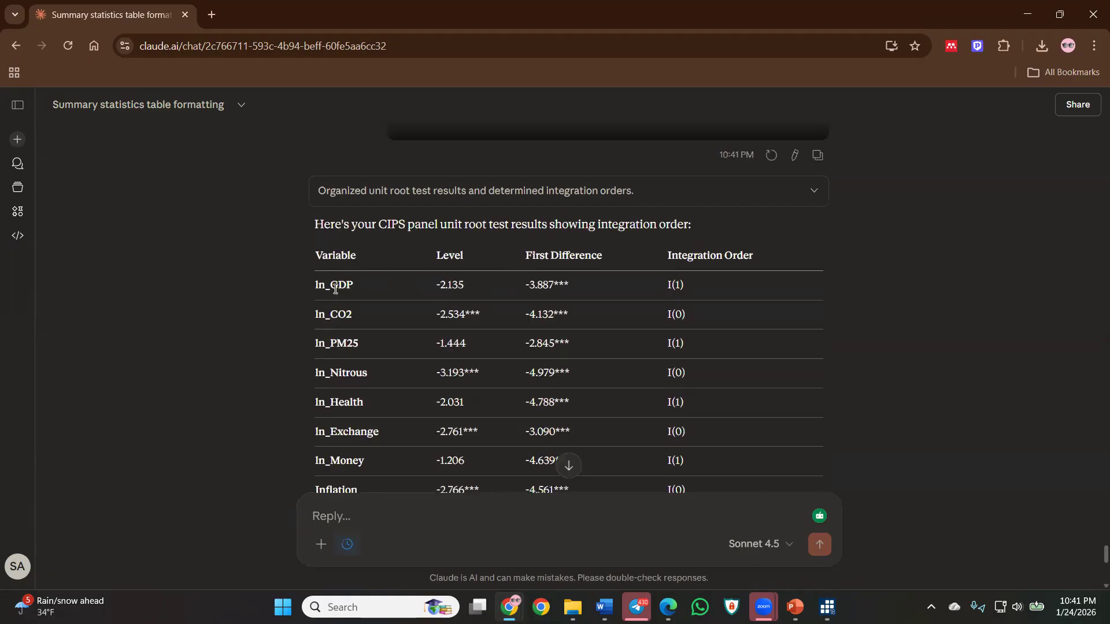
{"action": "left_click_drag", "start_coordinate": [307, 282], "coordinate": [432, 288]}
{"action": "left_click", "coordinate": [427, 284]}
{"action": "left_click_drag", "start_coordinate": [568, 284], "coordinate": [524, 287]}
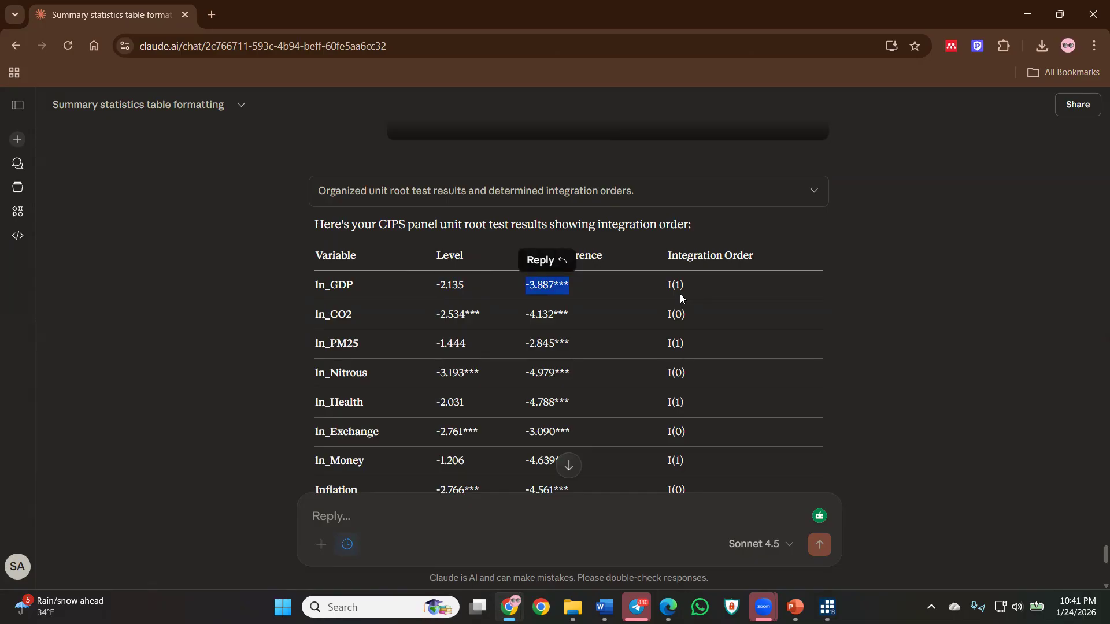
{"action": "left_click_drag", "start_coordinate": [683, 292], "coordinate": [663, 289]}
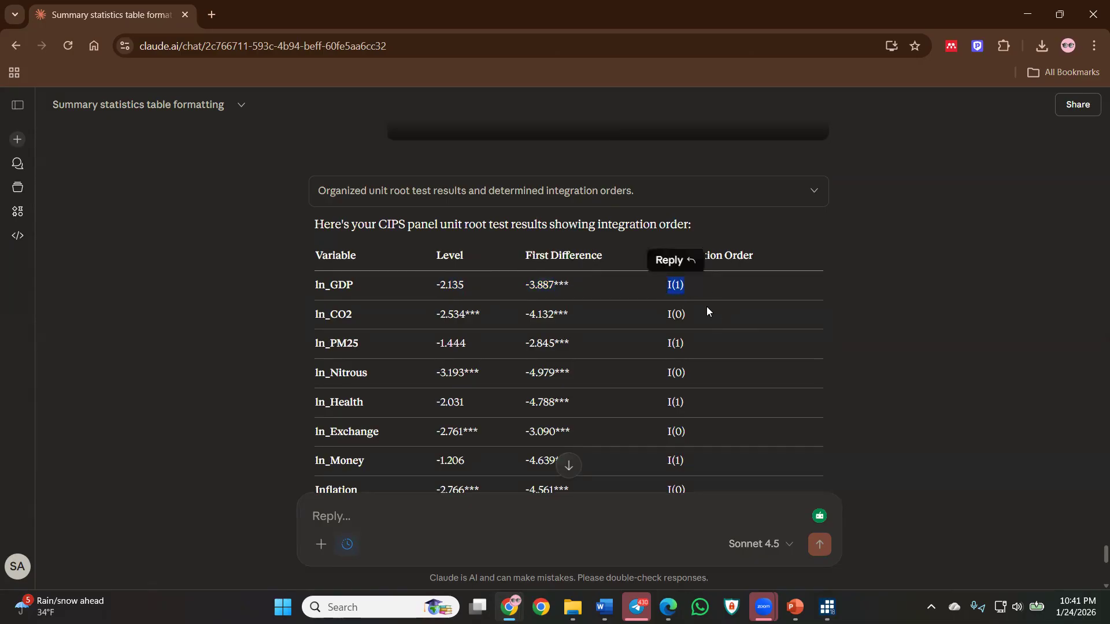
{"action": "scroll", "coordinate": [686, 294], "scroll_direction": "up", "scroll_amount": 1}
{"action": "scroll", "coordinate": [682, 296], "scroll_direction": "down", "scroll_amount": 1}
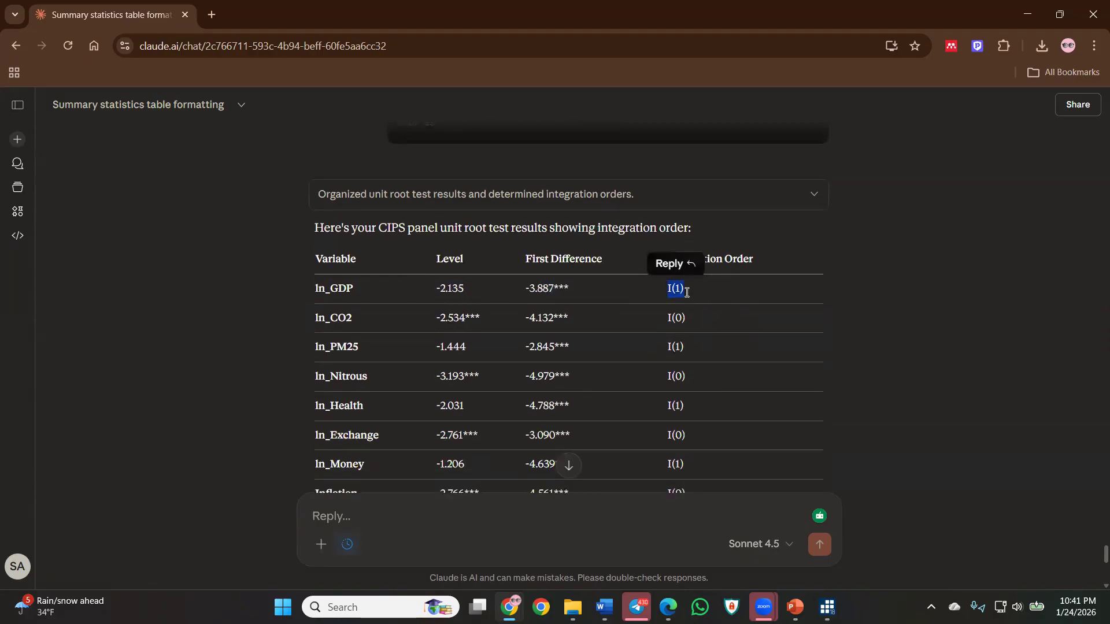
{"action": "left_click", "coordinate": [678, 292]}
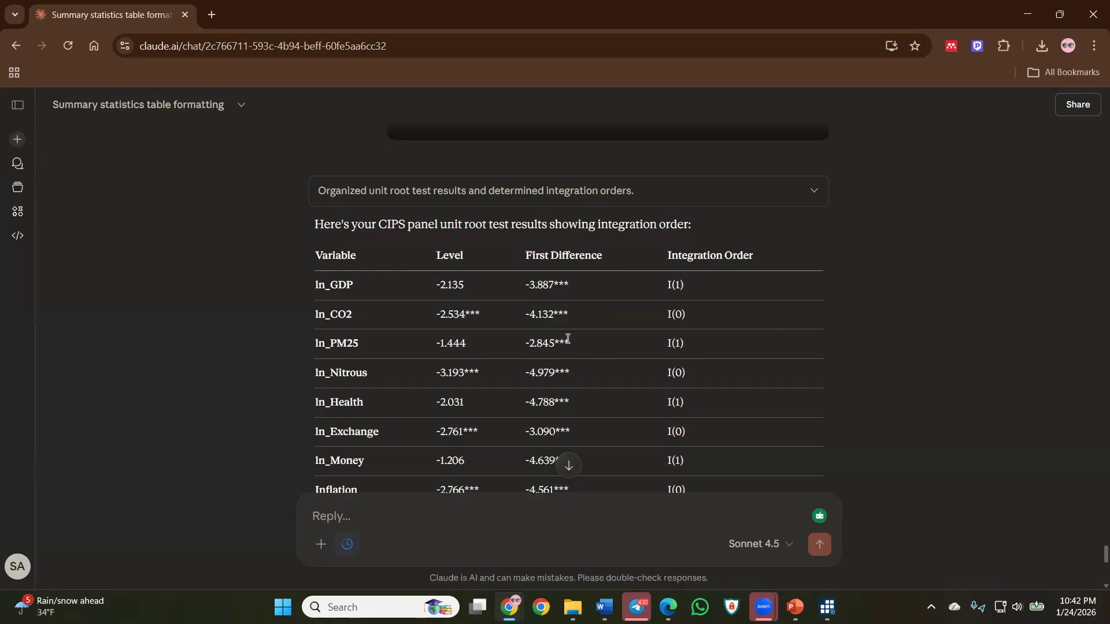
Review the integration order column of the CIPS table, starting with the ln_CO2 entry.
{"action": "scroll", "coordinate": [583, 309], "scroll_direction": "down", "scroll_amount": 2}
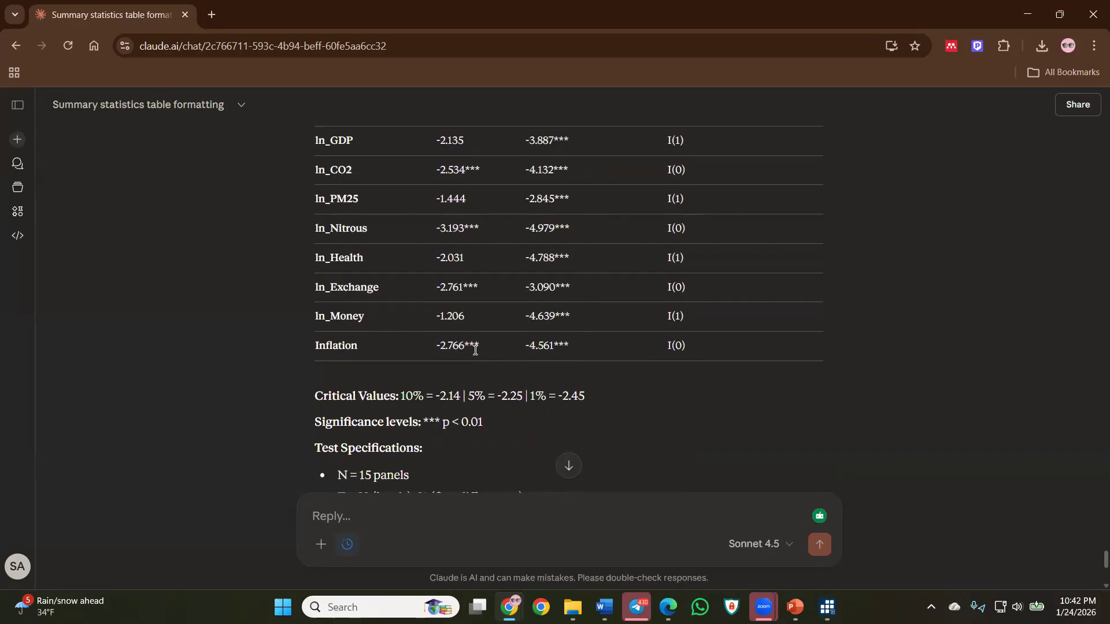
{"action": "scroll", "coordinate": [479, 352], "scroll_direction": "up", "scroll_amount": 2}
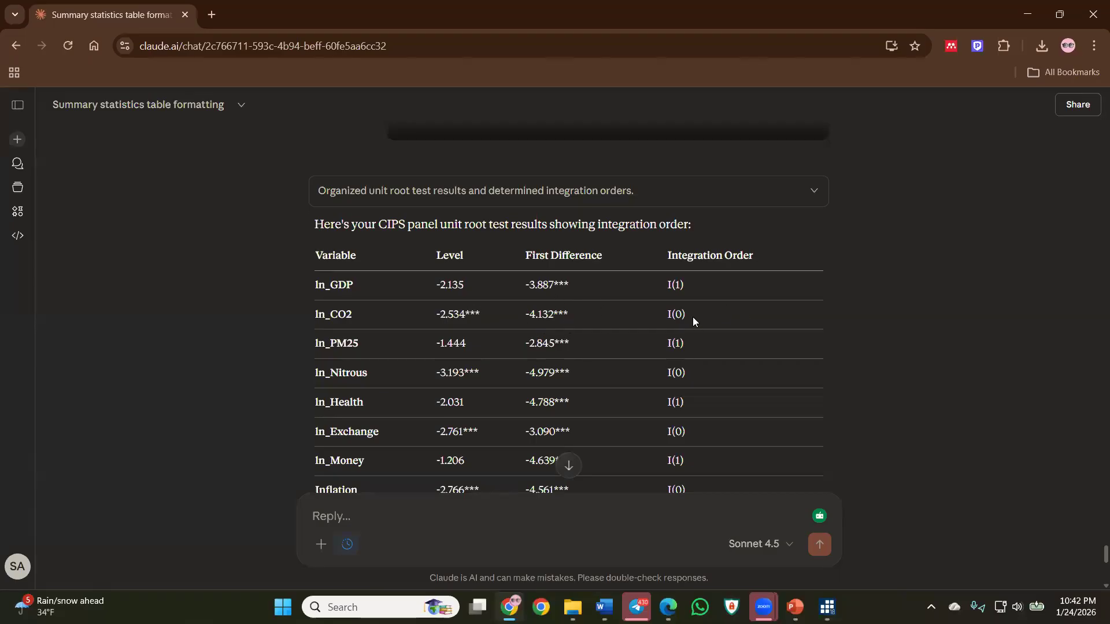
{"action": "left_click_drag", "start_coordinate": [686, 316], "coordinate": [660, 318]}
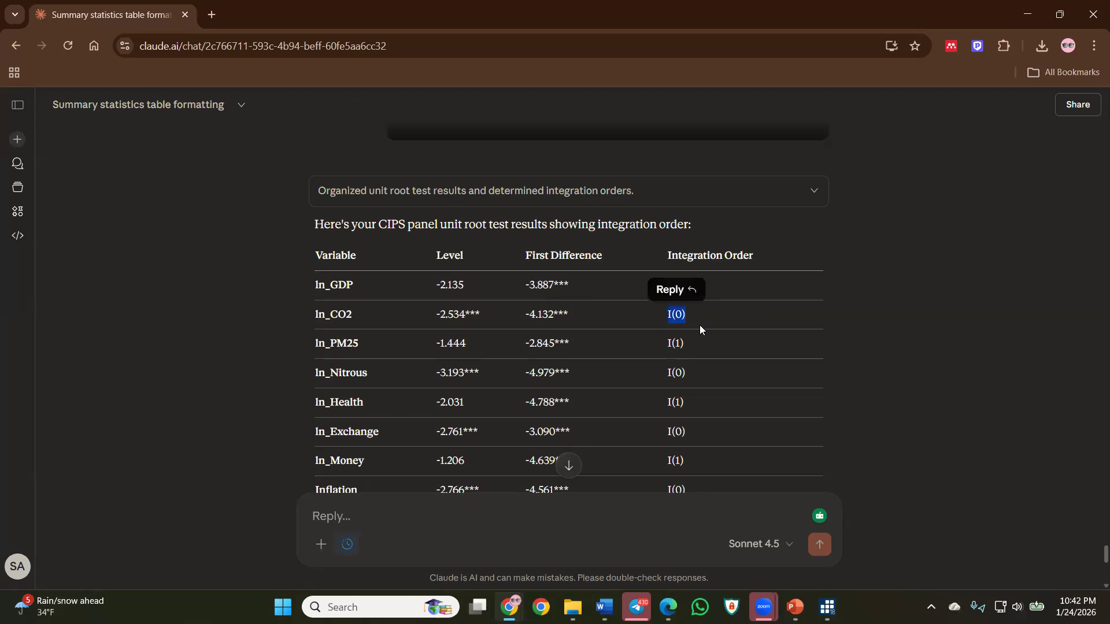
{"action": "left_click", "coordinate": [679, 326]}
{"action": "scroll", "coordinate": [659, 261], "scroll_direction": "down", "scroll_amount": 1}
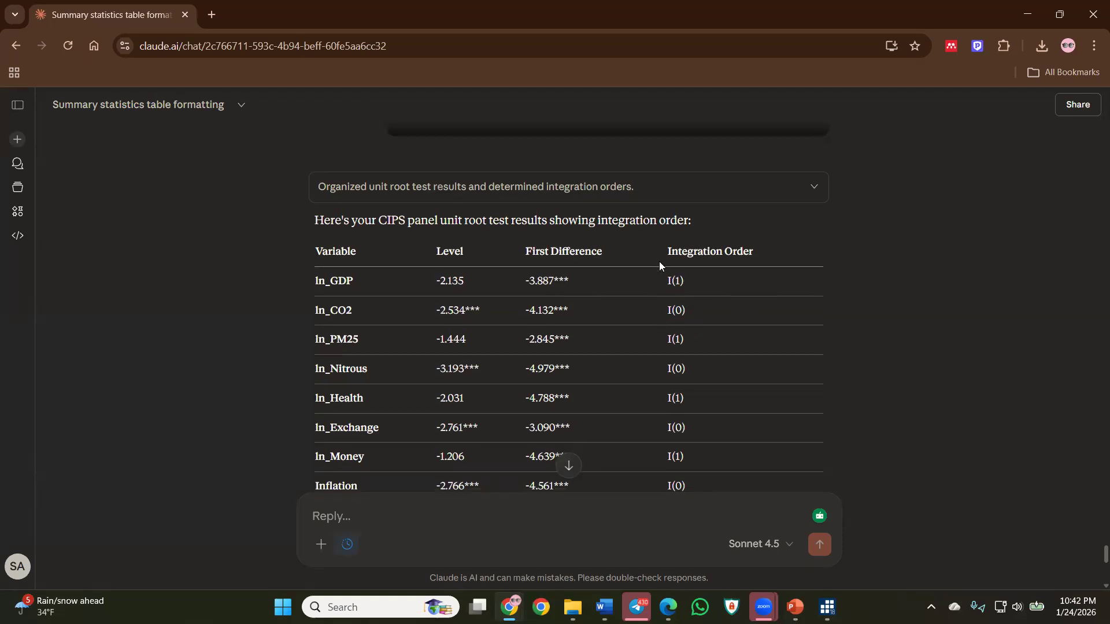
{"action": "left_click_drag", "start_coordinate": [699, 434], "coordinate": [626, 195]}
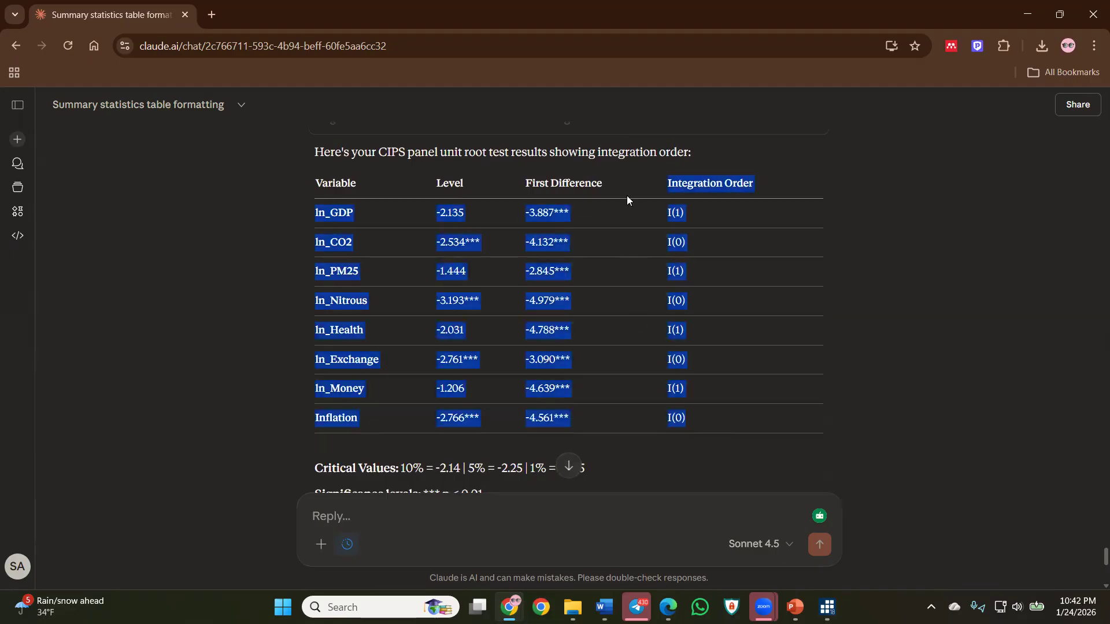
{"action": "left_click", "coordinate": [676, 413]}
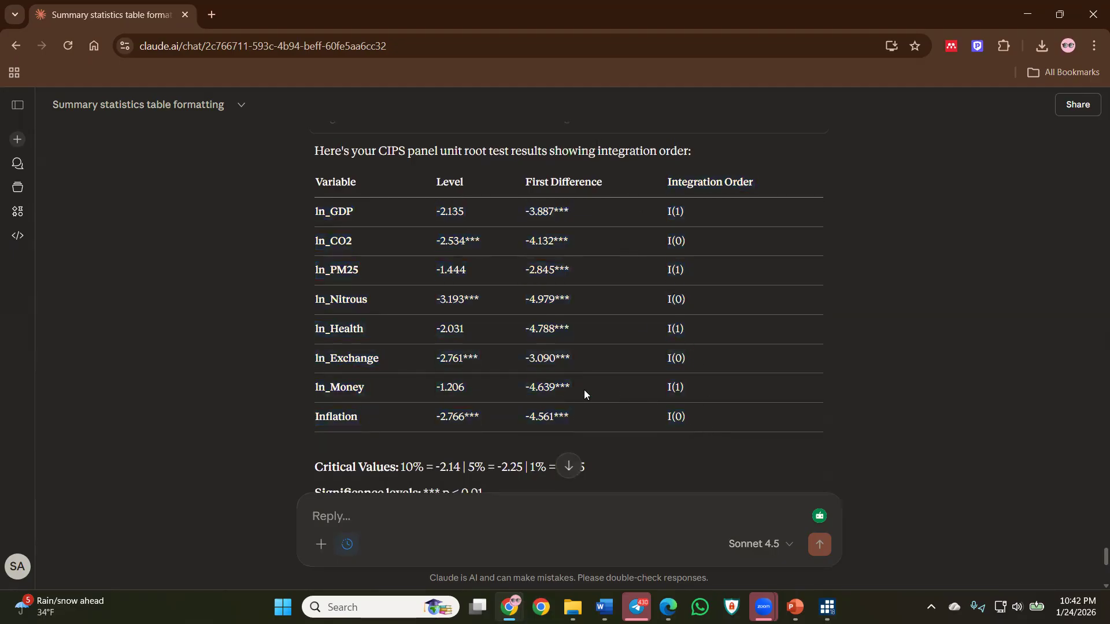
Compare the level and first-difference statistics for ln_PM25 in the CIPS table.
{"action": "scroll", "coordinate": [584, 389], "scroll_direction": "down", "scroll_amount": 1}
{"action": "scroll", "coordinate": [477, 396], "scroll_direction": "up", "scroll_amount": 2}
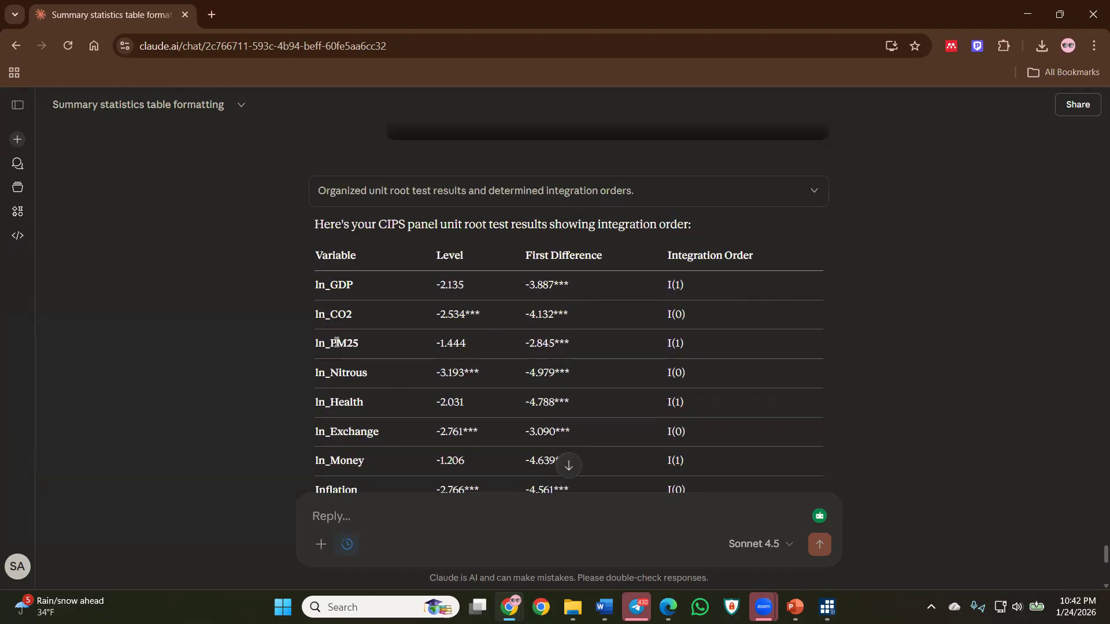
{"action": "left_click_drag", "start_coordinate": [313, 344], "coordinate": [435, 343]}
{"action": "left_click", "coordinate": [466, 344]}
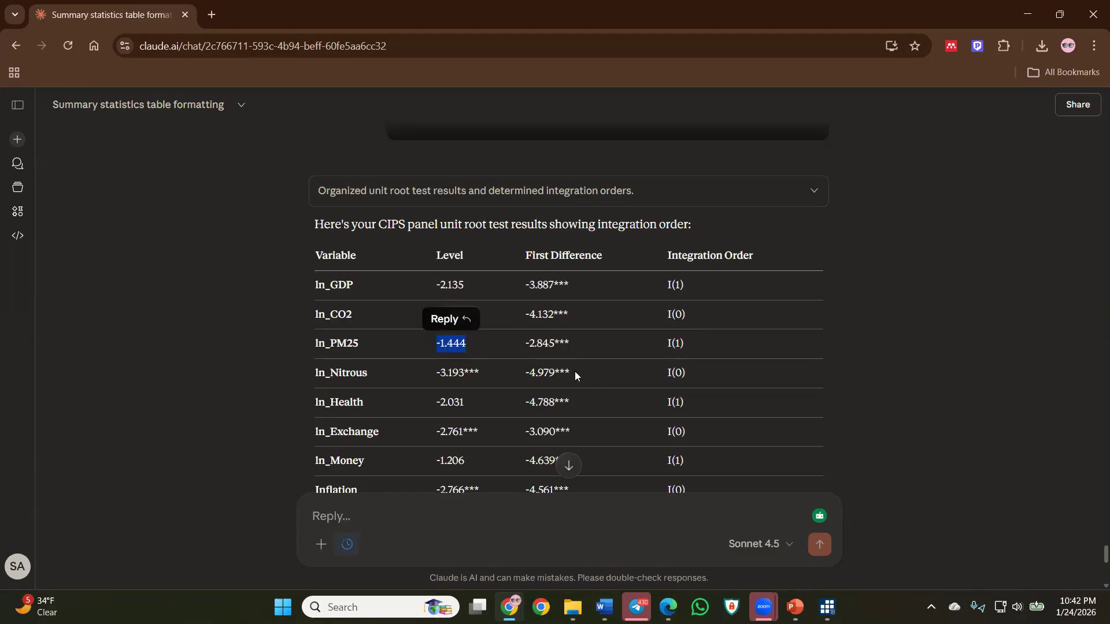
{"action": "left_click_drag", "start_coordinate": [535, 369], "coordinate": [522, 370]}
{"action": "scroll", "coordinate": [521, 369], "scroll_direction": "down", "scroll_amount": 1}
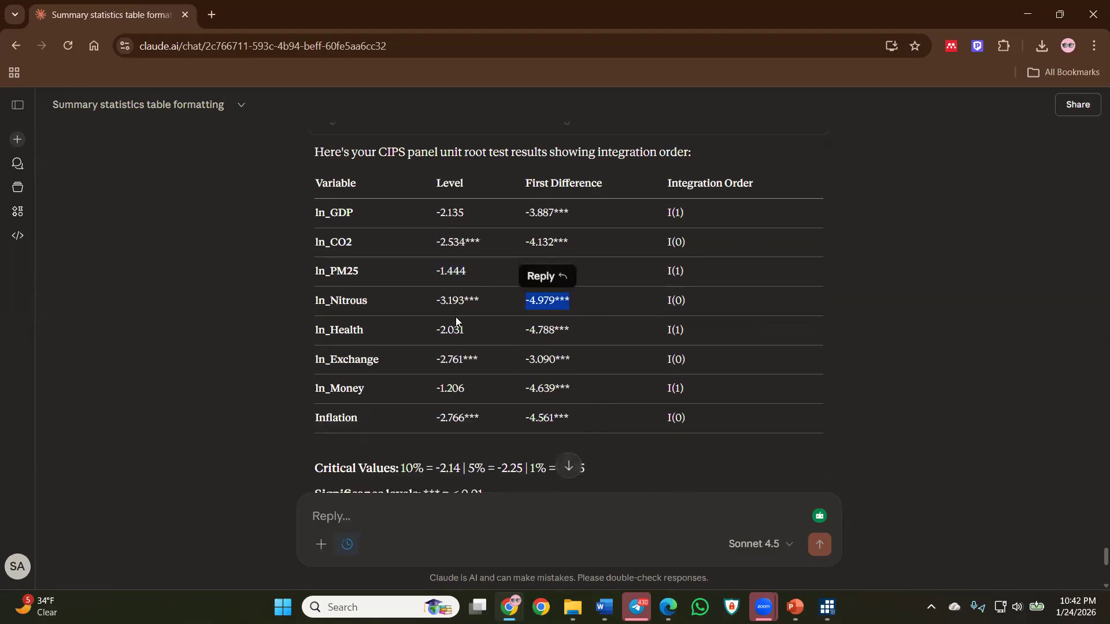
{"action": "left_click", "coordinate": [477, 275]}
{"action": "left_click_drag", "start_coordinate": [550, 267], "coordinate": [524, 270]}
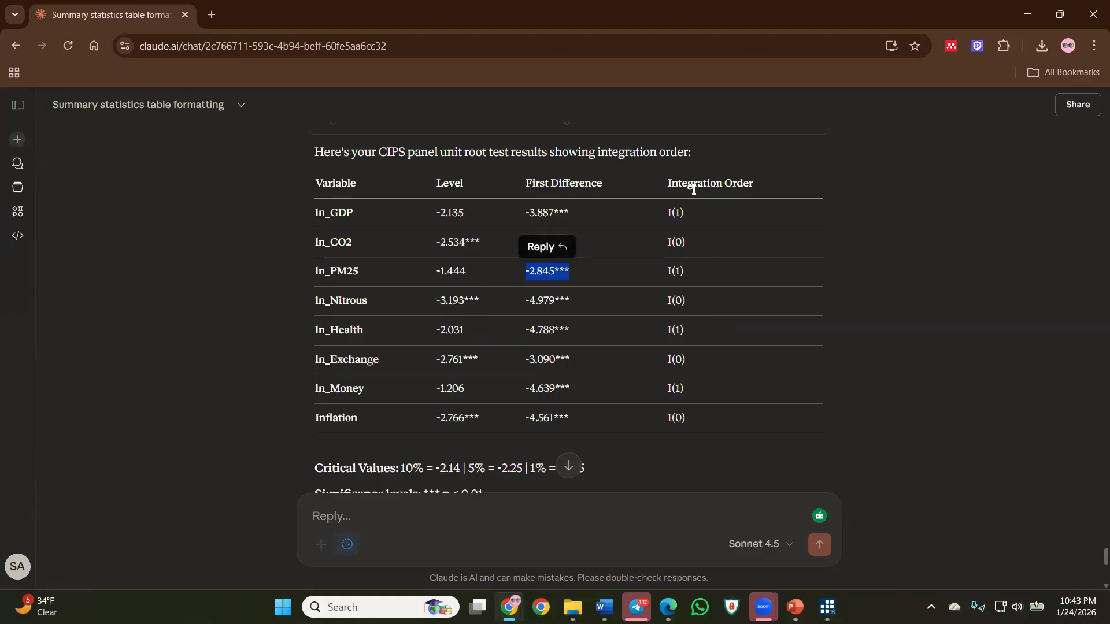
Review the integration order column of the CIPS table and the test specifications and notes below it.
{"action": "left_click_drag", "start_coordinate": [668, 182], "coordinate": [696, 434]}
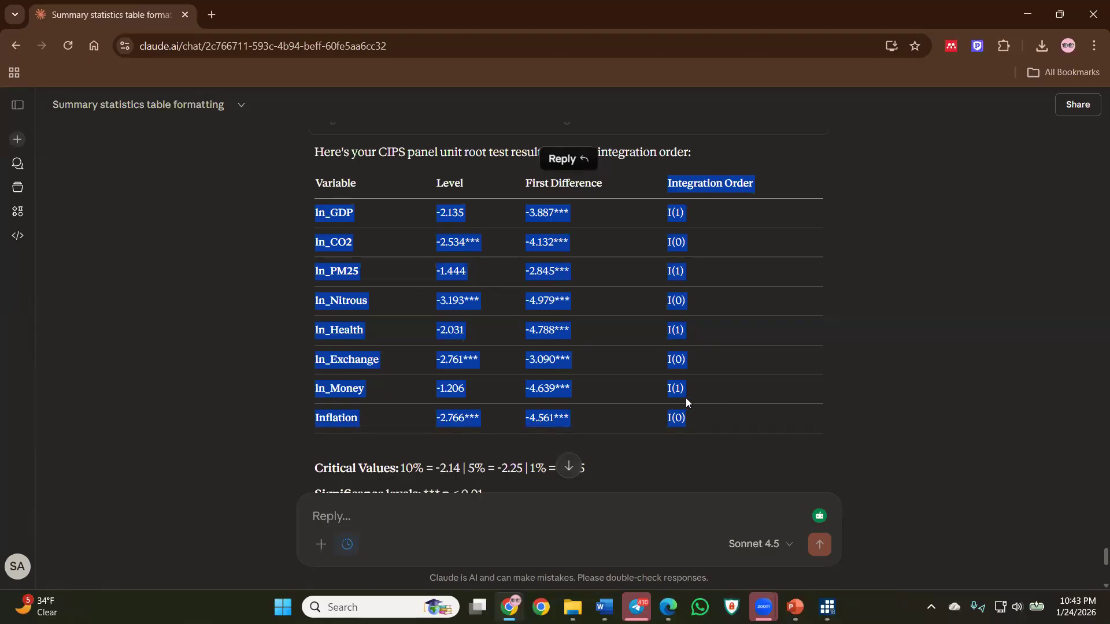
{"action": "left_click", "coordinate": [702, 391]}
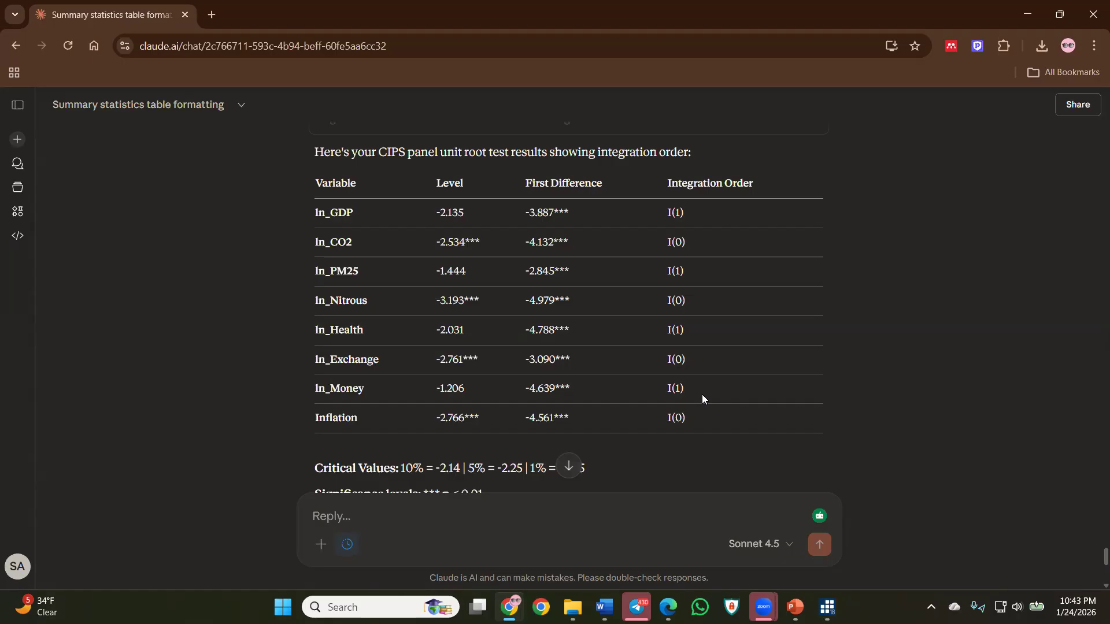
{"action": "scroll", "coordinate": [602, 391], "scroll_direction": "down", "scroll_amount": 4}
{"action": "scroll", "coordinate": [603, 393], "scroll_direction": "down", "scroll_amount": 4}
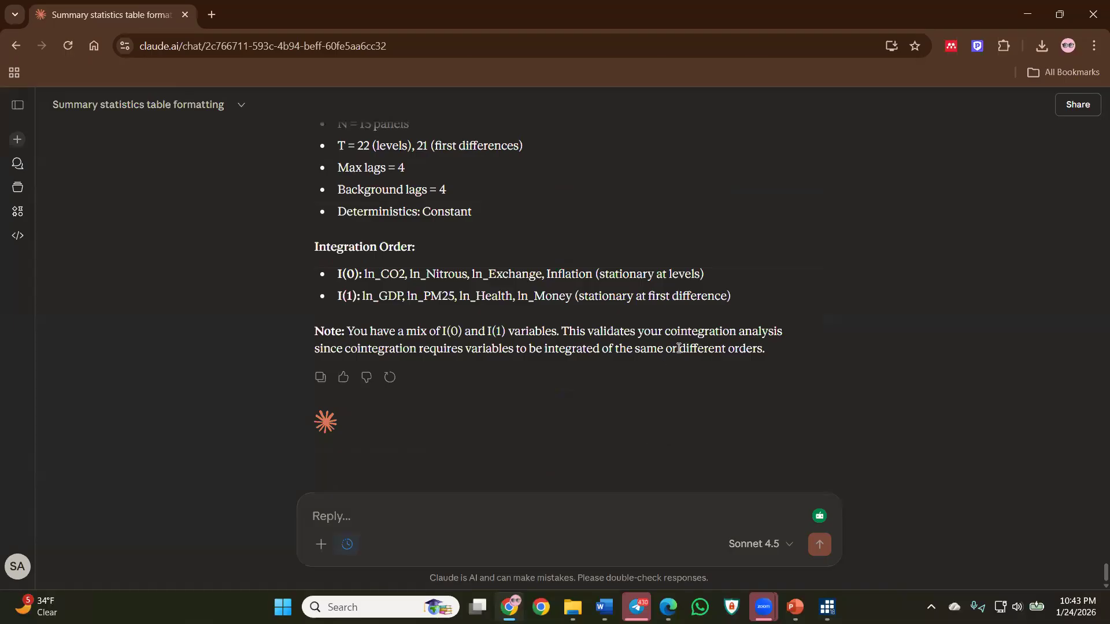
{"action": "scroll", "coordinate": [719, 292], "scroll_direction": "up", "scroll_amount": 4}
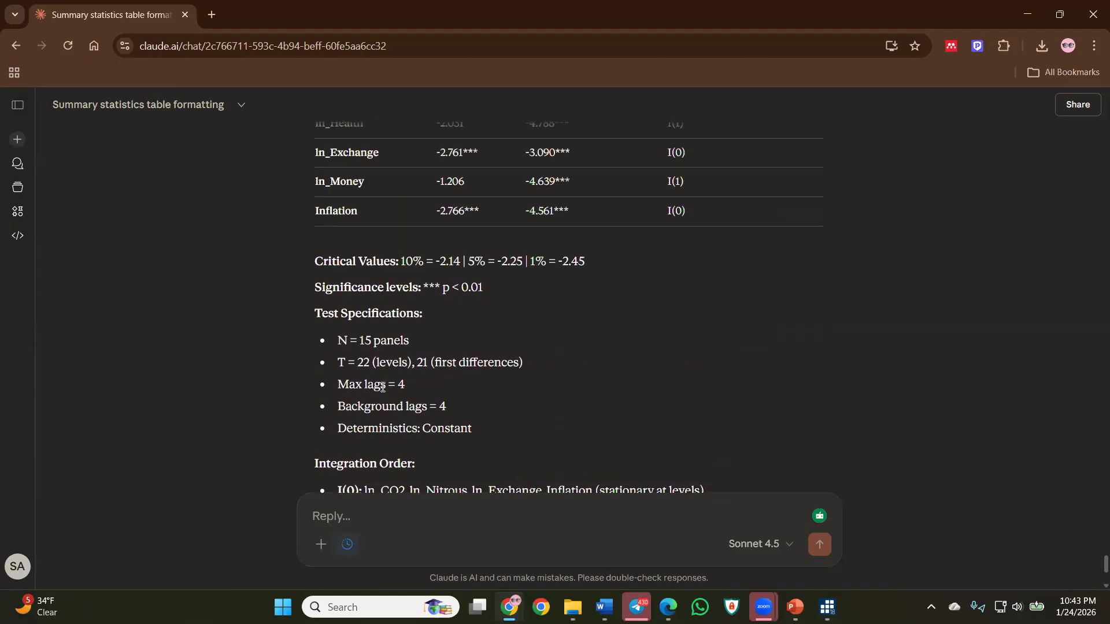
Switch to the Stata do-file and look through its unit root sections, including the first-generation Im-Pesaran-Shin commands.
{"action": "left_click", "coordinate": [1027, 13]}
{"action": "mouse_move", "coordinate": [827, 607]}
{"action": "left_click", "coordinate": [890, 543]}
{"action": "scroll", "coordinate": [804, 410], "scroll_direction": "down", "scroll_amount": 4}
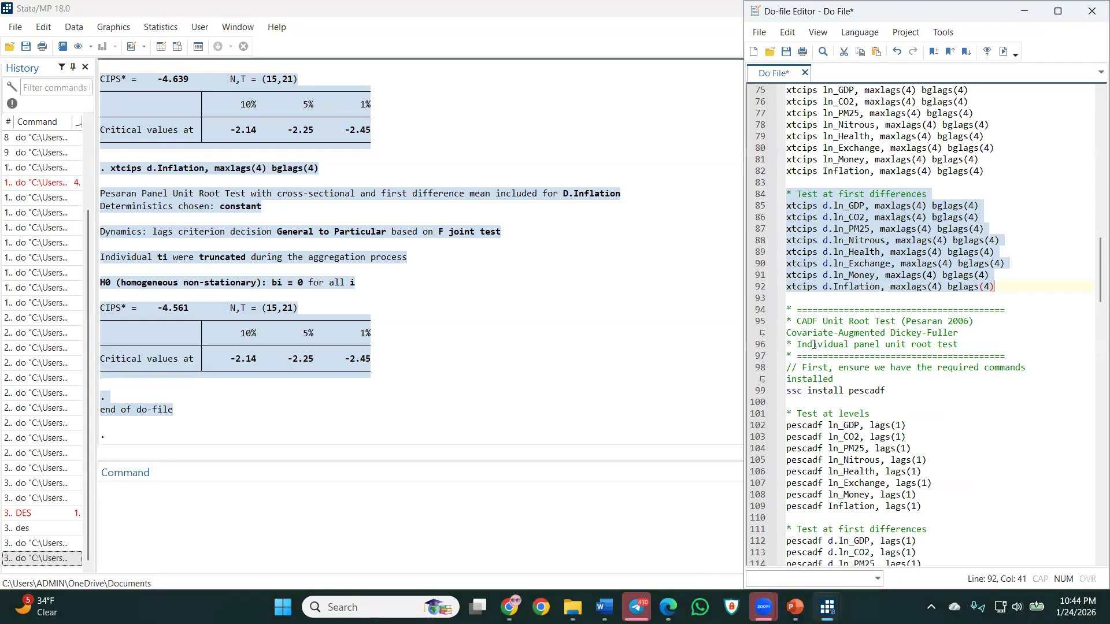
{"action": "scroll", "coordinate": [849, 376], "scroll_direction": "up", "scroll_amount": 6}
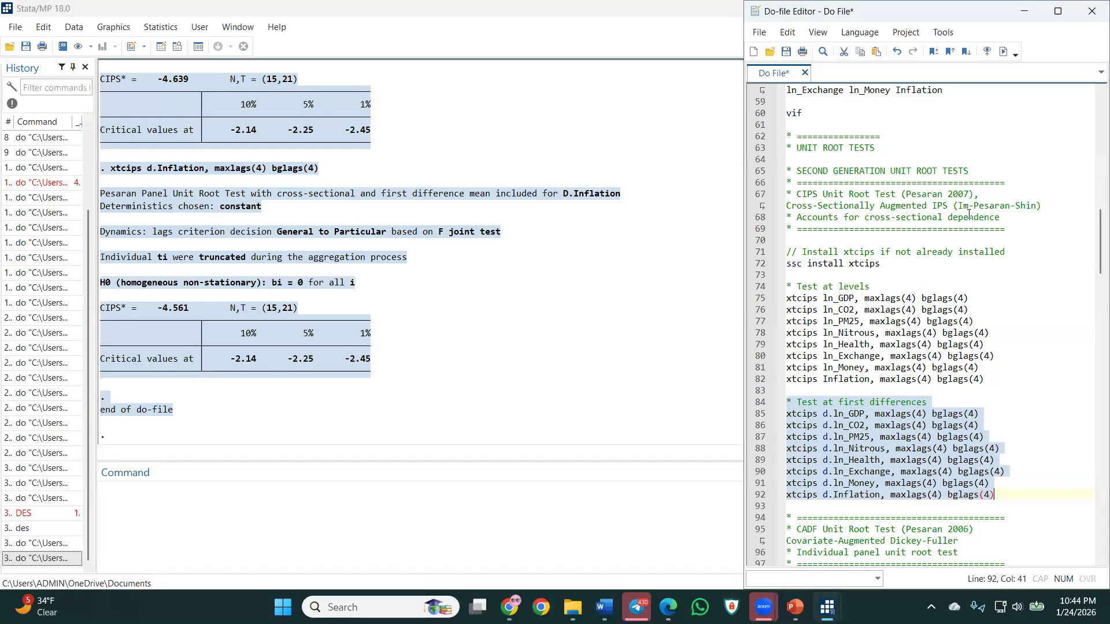
{"action": "scroll", "coordinate": [1006, 229], "scroll_direction": "up", "scroll_amount": 8}
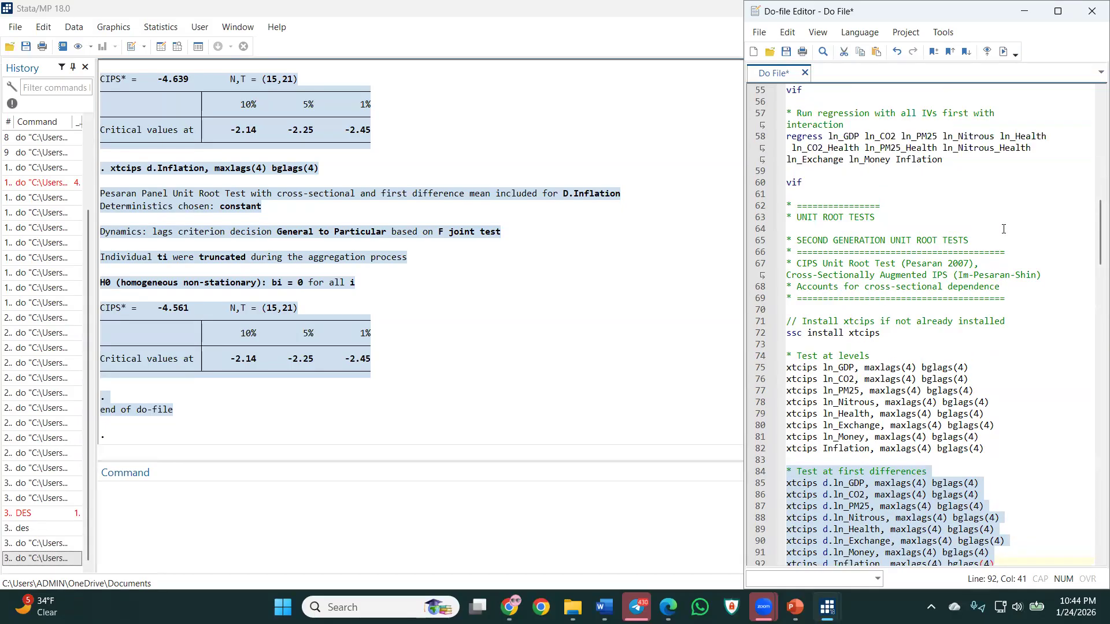
{"action": "scroll", "coordinate": [999, 241], "scroll_direction": "down", "scroll_amount": 20}
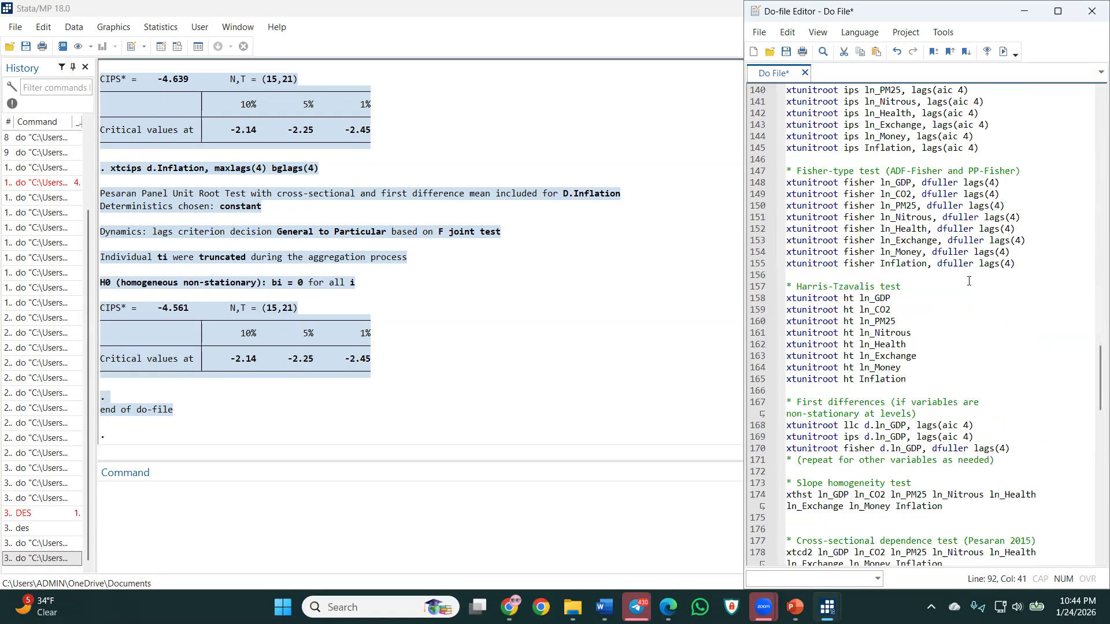
{"action": "scroll", "coordinate": [960, 281], "scroll_direction": "up", "scroll_amount": 4}
{"action": "left_click_drag", "start_coordinate": [983, 425], "coordinate": [719, 314]}
{"action": "scroll", "coordinate": [837, 353], "scroll_direction": "up", "scroll_amount": 15}
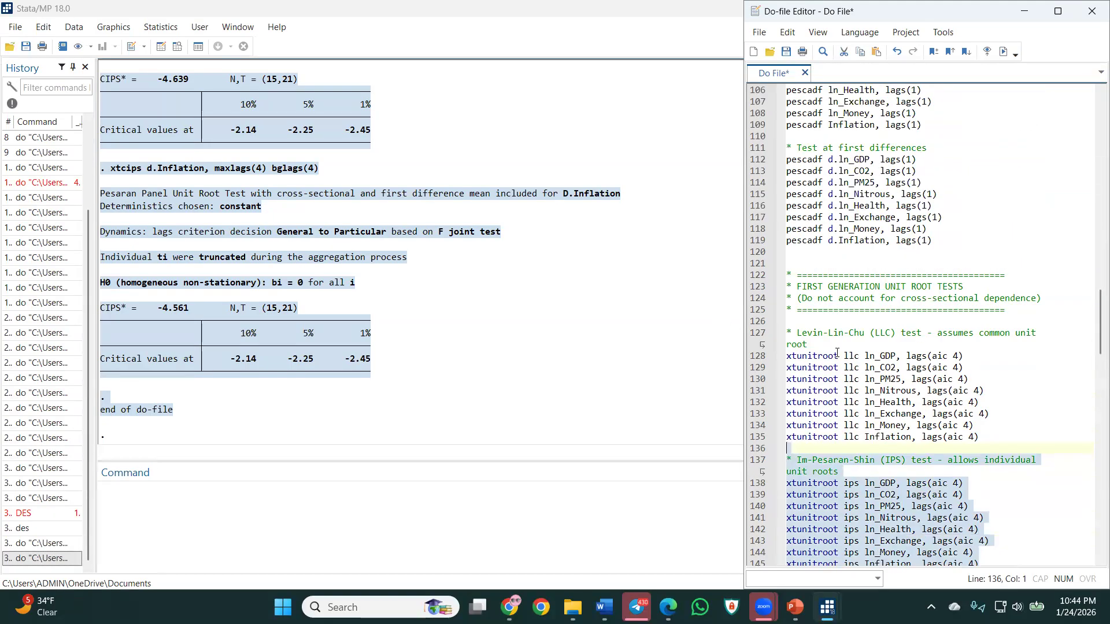
Compare the second-generation CIPS section of the do-file with the CADF section that follows it.
{"action": "scroll", "coordinate": [838, 353], "scroll_direction": "up", "scroll_amount": 7}
{"action": "scroll", "coordinate": [837, 354], "scroll_direction": "down", "scroll_amount": 2}
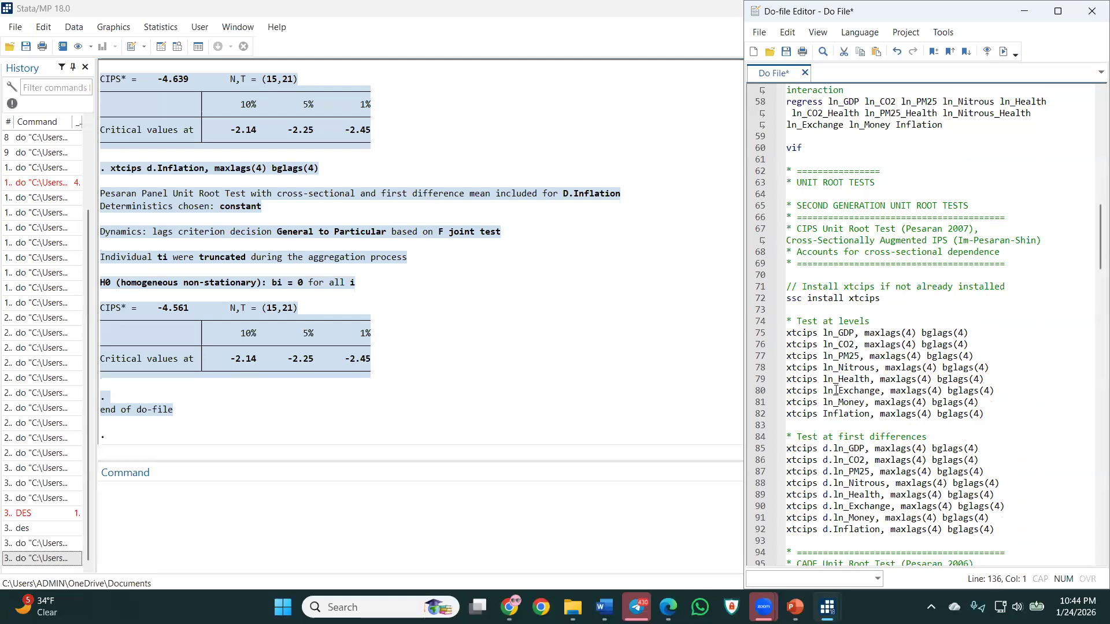
{"action": "scroll", "coordinate": [841, 369], "scroll_direction": "down", "scroll_amount": 3}
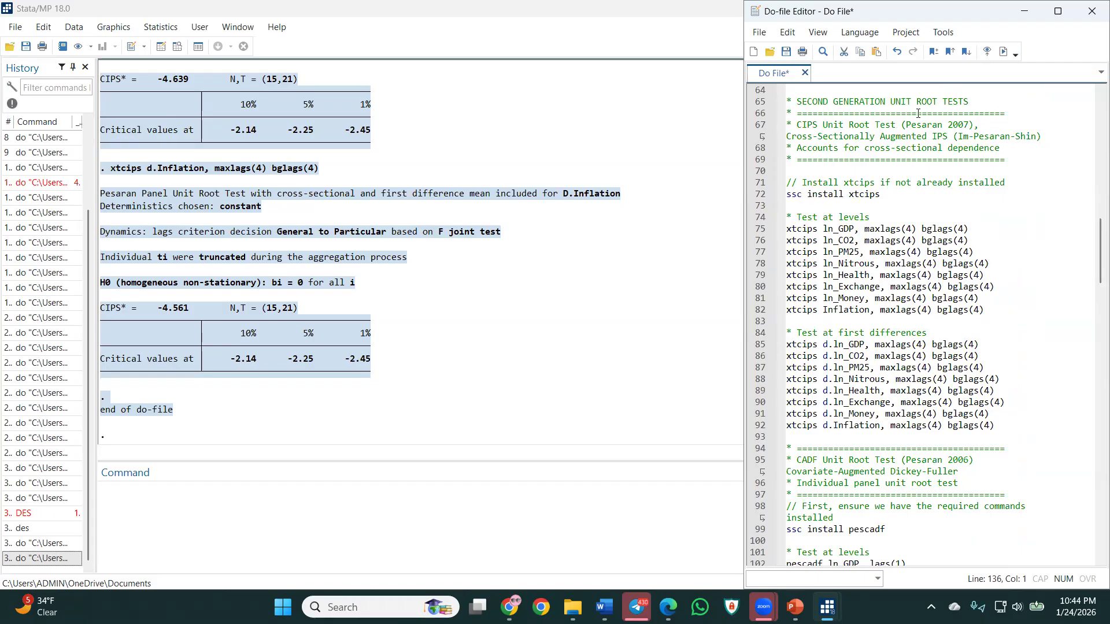
{"action": "scroll", "coordinate": [886, 184], "scroll_direction": "down", "scroll_amount": 3}
{"action": "scroll", "coordinate": [887, 197], "scroll_direction": "up", "scroll_amount": 3}
{"action": "scroll", "coordinate": [893, 219], "scroll_direction": "down", "scroll_amount": 10}
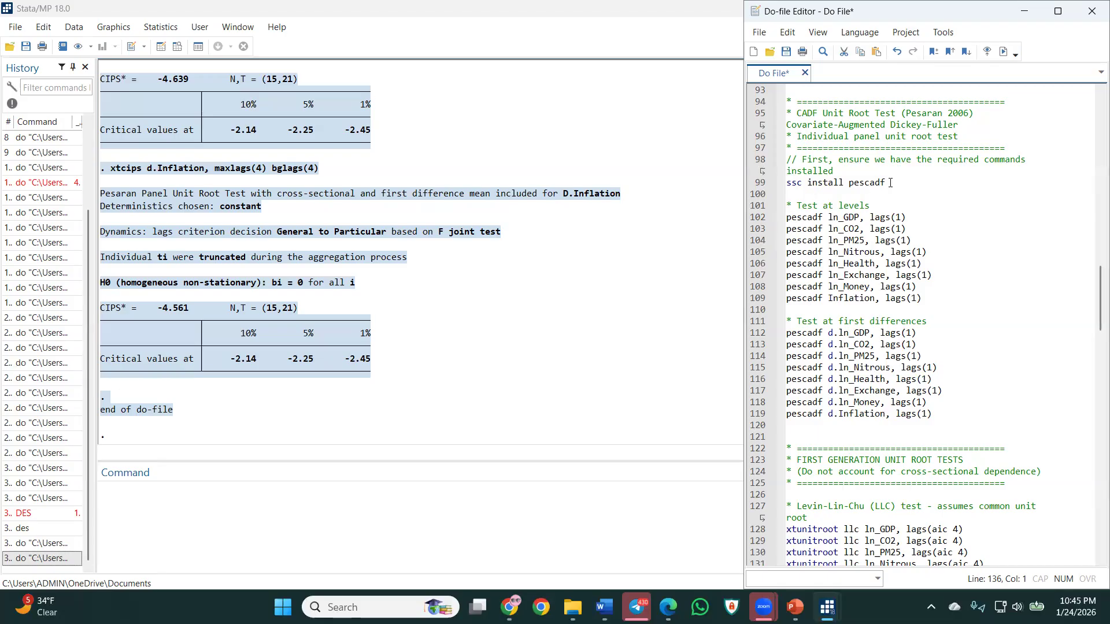
Examine the pescadf install line and level-test commands, comparing their lags option with the maxlags and bglags options of xtcips.
{"action": "left_click_drag", "start_coordinate": [886, 183], "coordinate": [787, 184]}
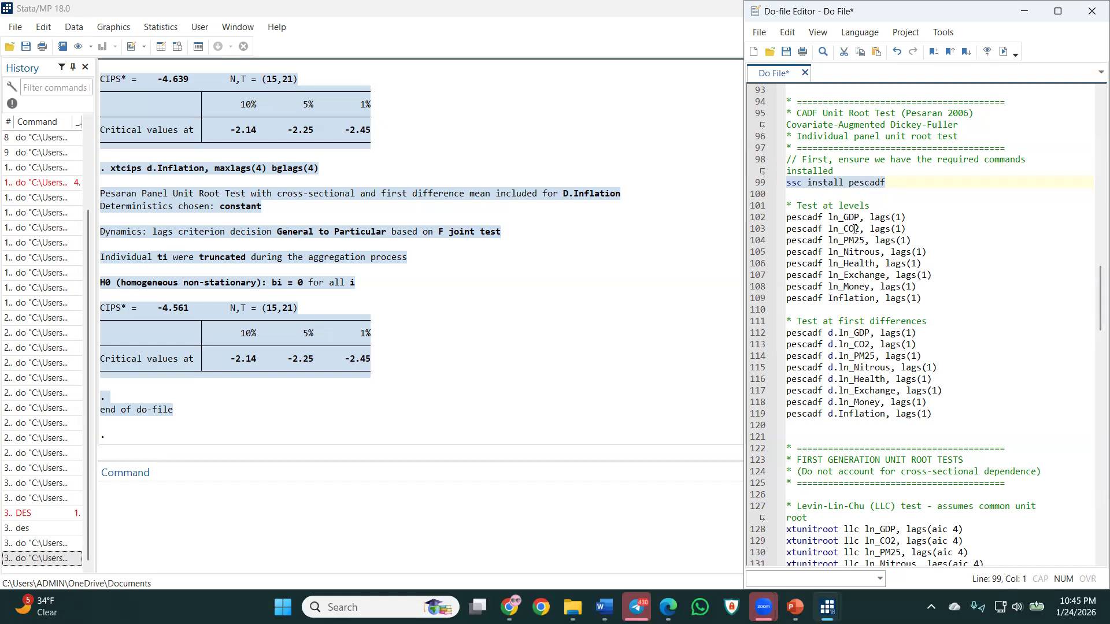
{"action": "scroll", "coordinate": [871, 296], "scroll_direction": "up", "scroll_amount": 10}
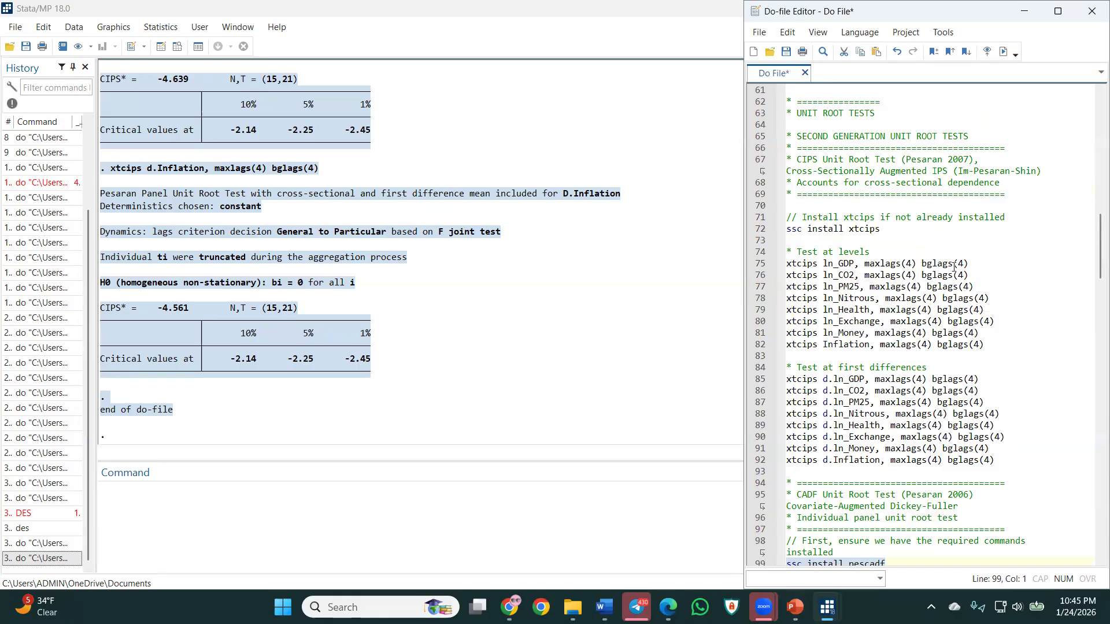
{"action": "left_click_drag", "start_coordinate": [969, 265], "coordinate": [865, 265]}
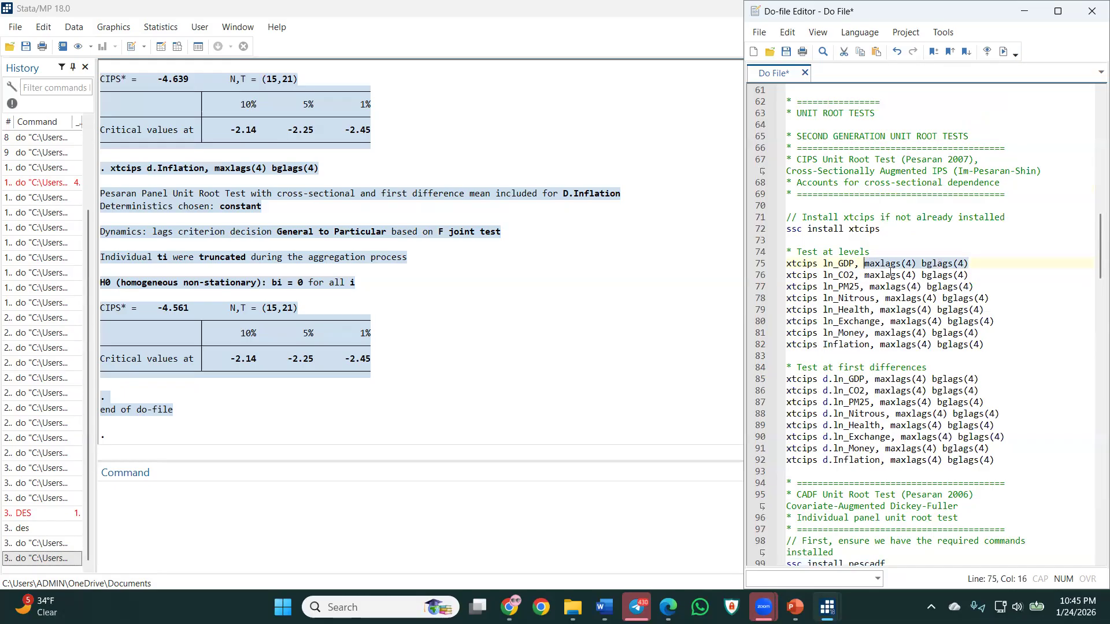
{"action": "scroll", "coordinate": [923, 267], "scroll_direction": "down", "scroll_amount": 9}
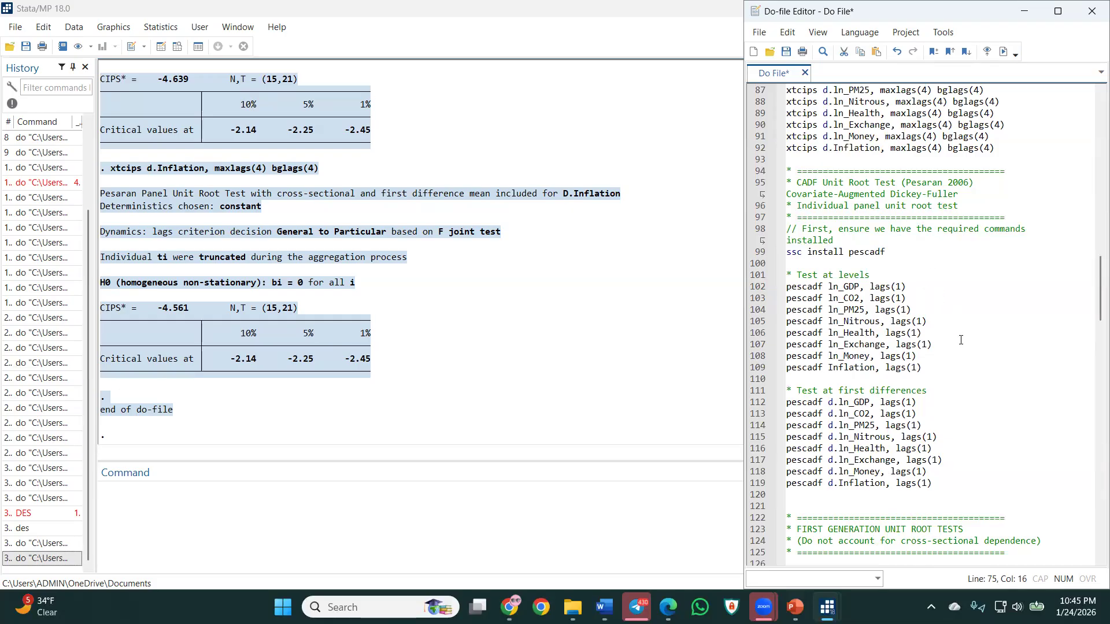
{"action": "left_click_drag", "start_coordinate": [922, 368], "coordinate": [711, 287]}
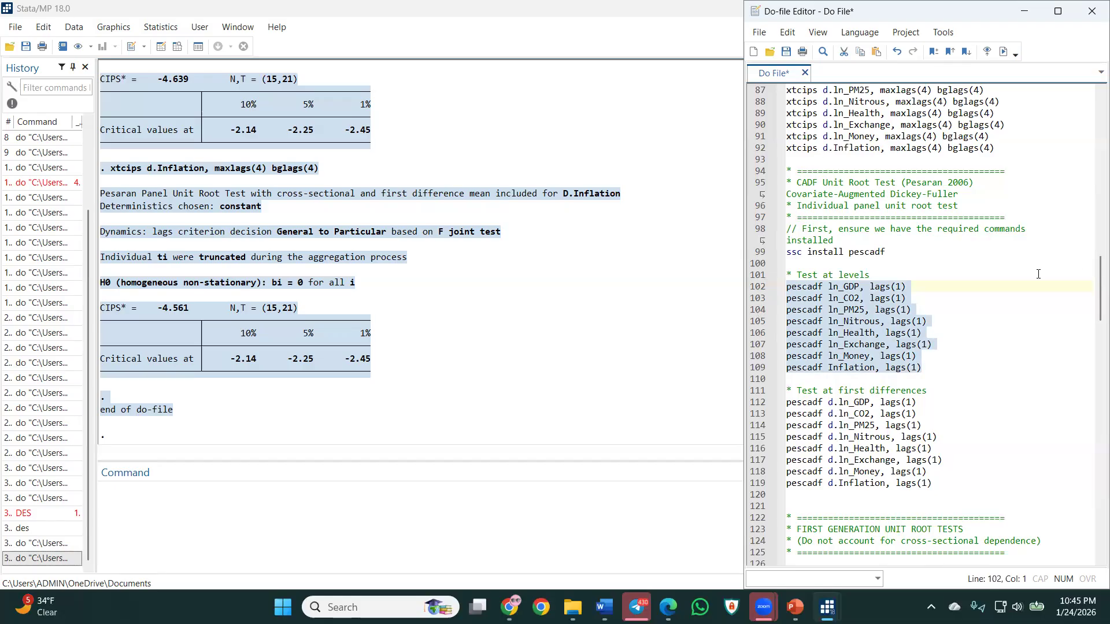
Set the Westerlund cointegration command xtwest to lags(1) in the do-file and run that line.
{"action": "scroll", "coordinate": [1028, 294], "scroll_direction": "down", "scroll_amount": 1}
{"action": "scroll", "coordinate": [1028, 294], "scroll_direction": "up", "scroll_amount": 20}
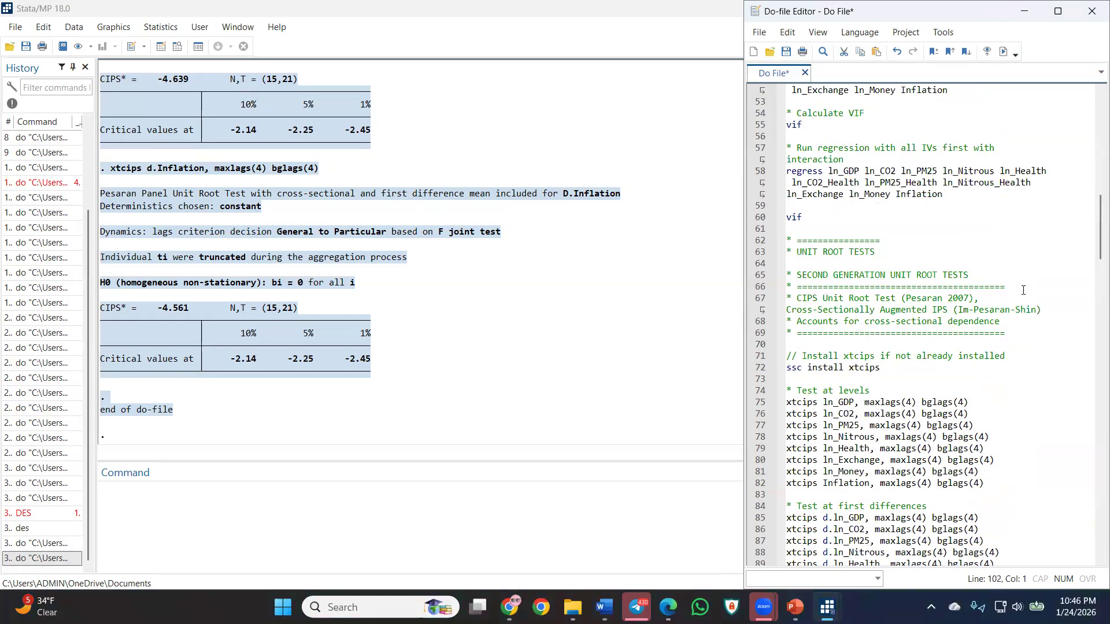
{"action": "scroll", "coordinate": [984, 314], "scroll_direction": "down", "scroll_amount": 10}
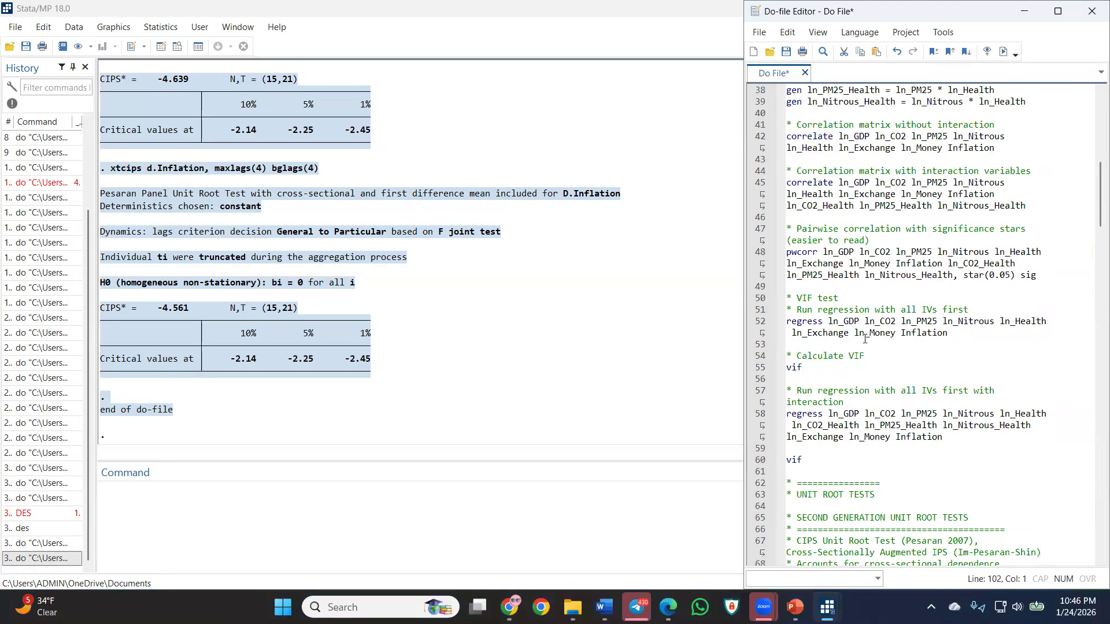
{"action": "scroll", "coordinate": [828, 358], "scroll_direction": "down", "scroll_amount": 20}
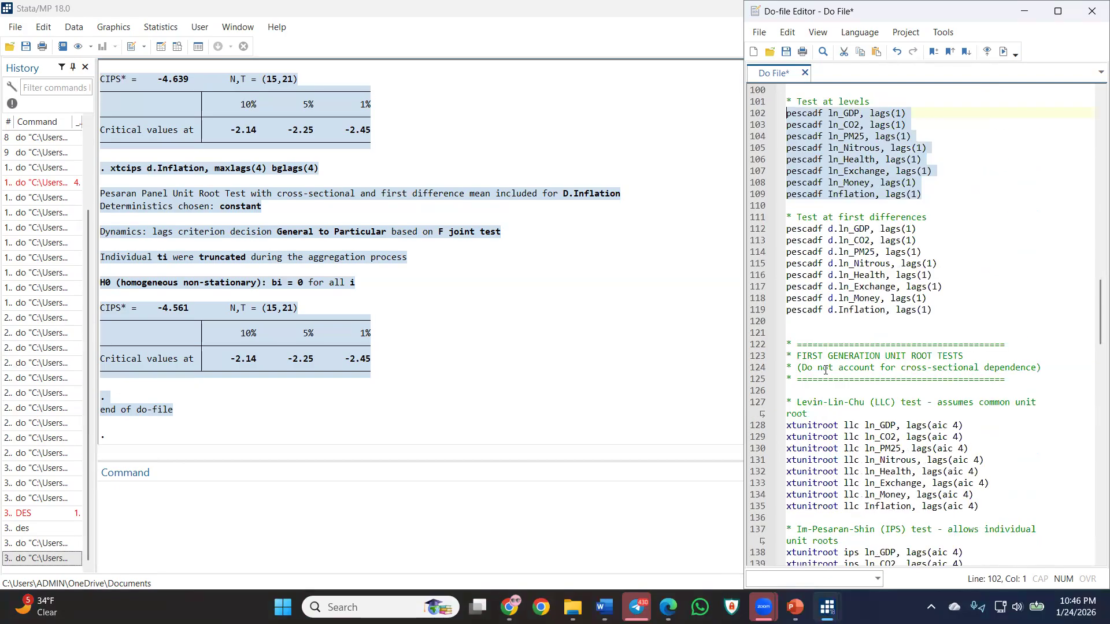
{"action": "scroll", "coordinate": [835, 377], "scroll_direction": "down", "scroll_amount": 2}
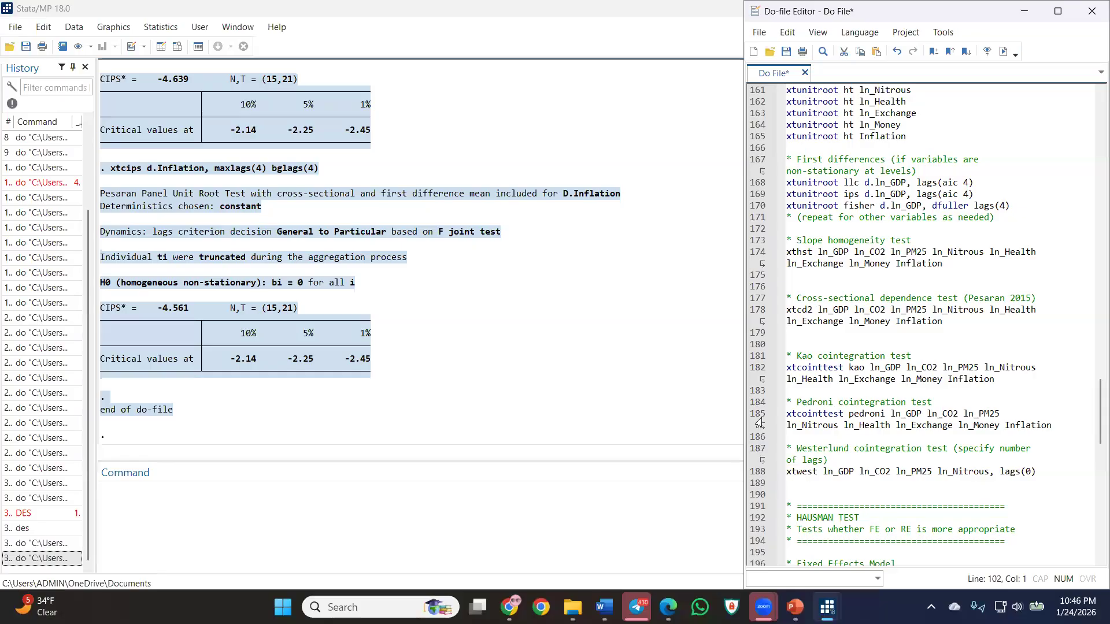
{"action": "scroll", "coordinate": [804, 354], "scroll_direction": "down", "scroll_amount": 1}
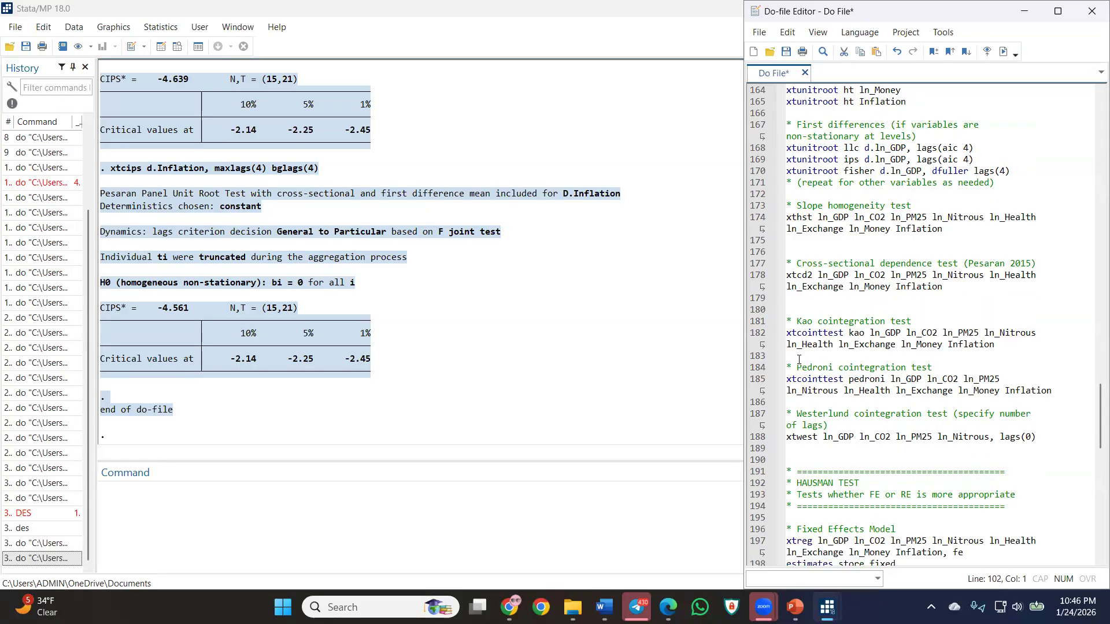
{"action": "left_click", "coordinate": [752, 438]}
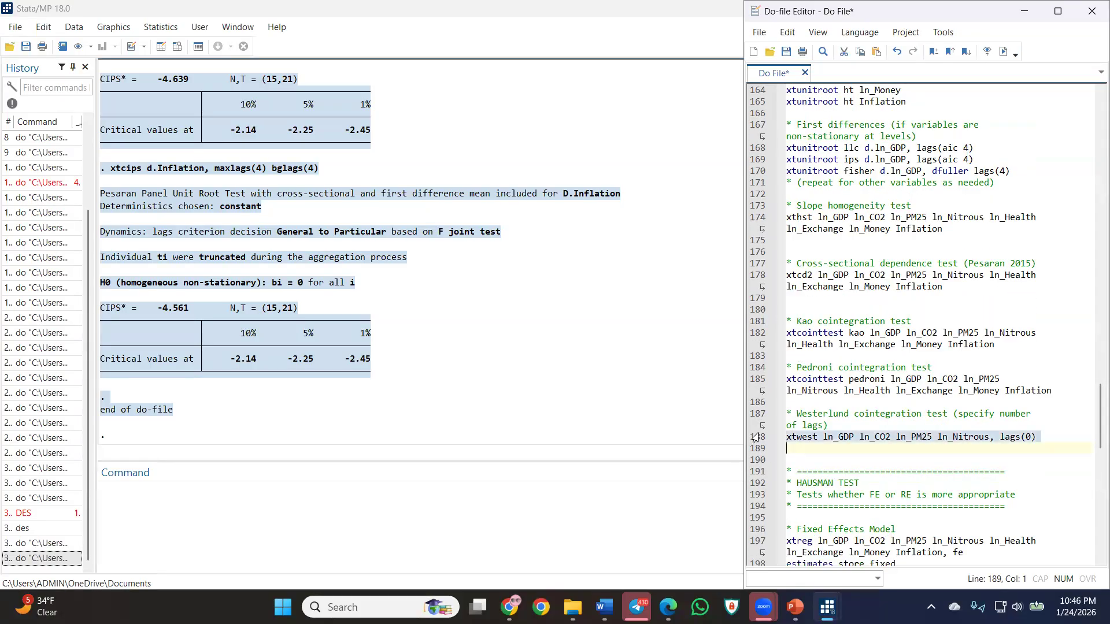
{"action": "left_click", "coordinate": [1024, 439]}
{"action": "type", "text": "1"}
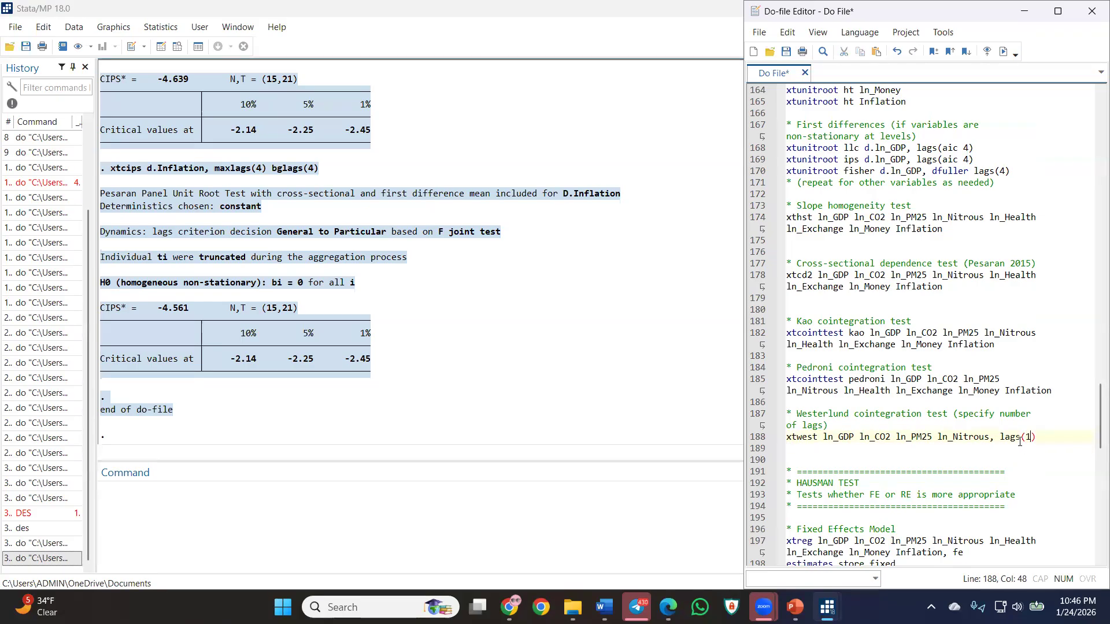
{"action": "left_click", "coordinate": [760, 438]}
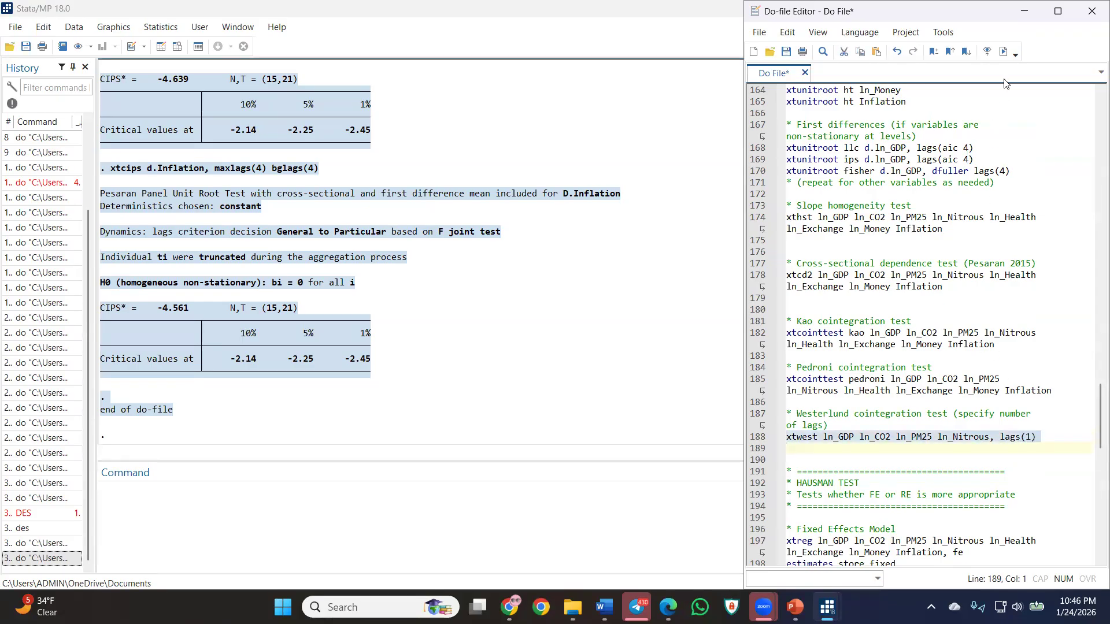
{"action": "left_click", "coordinate": [1004, 51]}
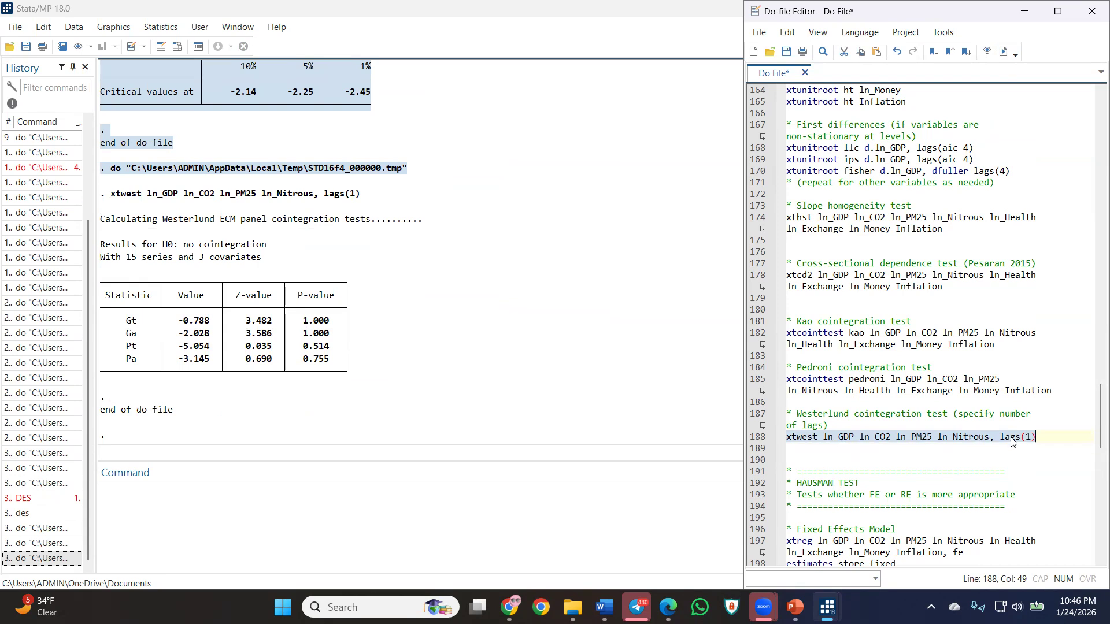
Change the xtwest command to lags(3) and run the line again.
{"action": "left_click", "coordinate": [1028, 438]}
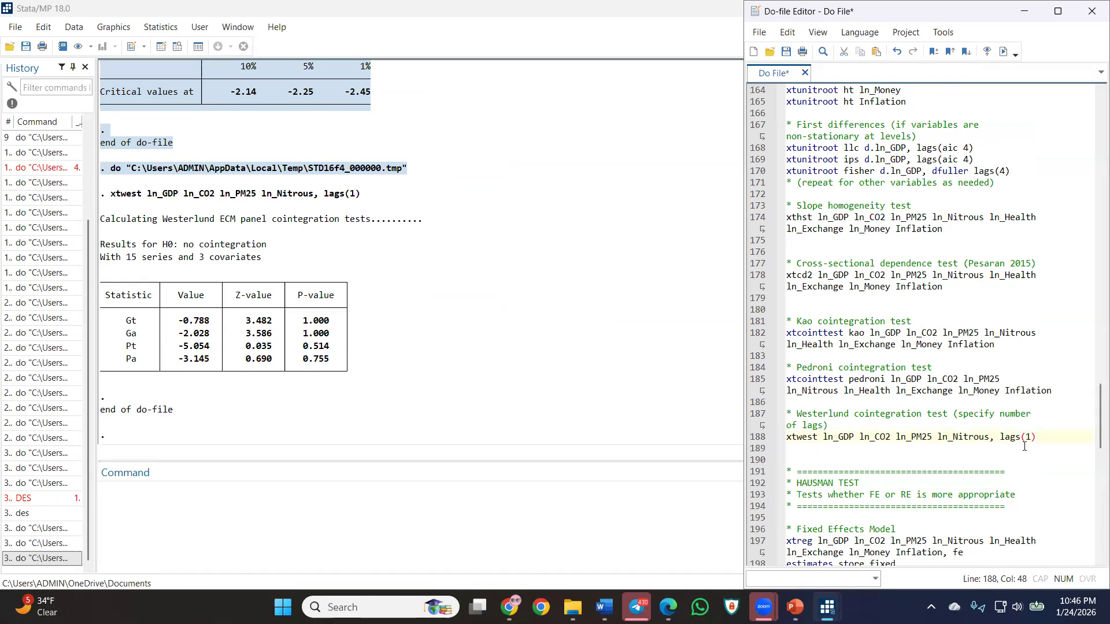
{"action": "key", "text": "BackSpace"}
{"action": "type", "text": "32"}
{"action": "left_click", "coordinate": [768, 441]}
{"action": "left_click", "coordinate": [1004, 52]}
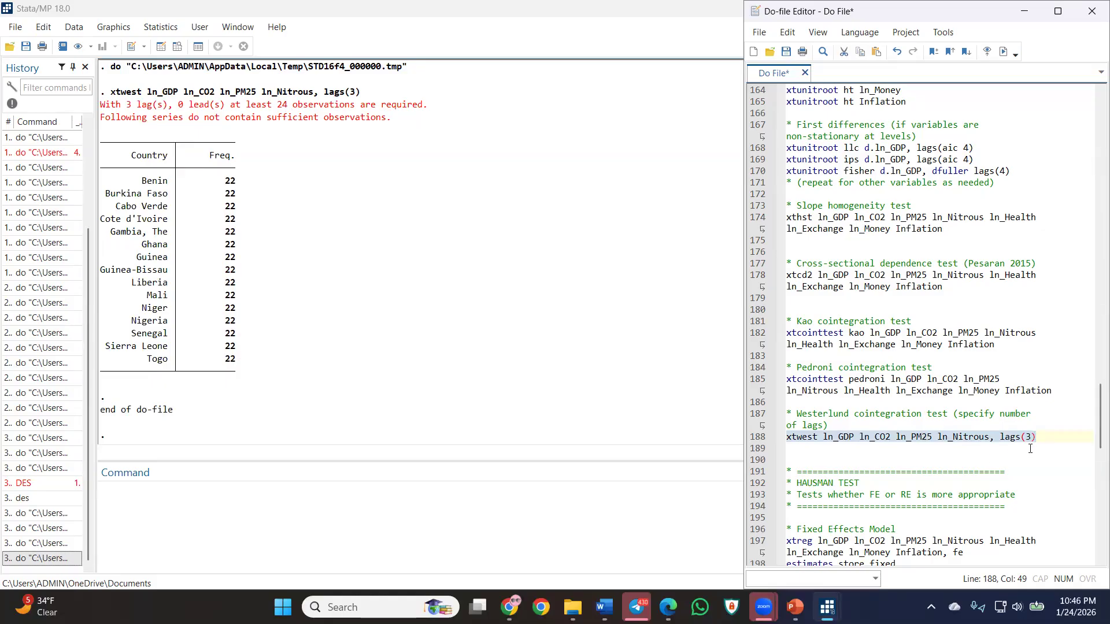
Check the per-country observation frequencies against the observations required in the xtwest error message.
{"action": "left_click", "coordinate": [238, 184]}
{"action": "mouse_move", "coordinate": [230, 183]}
{"action": "left_mouse_down"}
{"action": "mouse_move", "coordinate": [256, 383]}
{"action": "mouse_move", "coordinate": [222, 186]}
{"action": "left_mouse_up"}
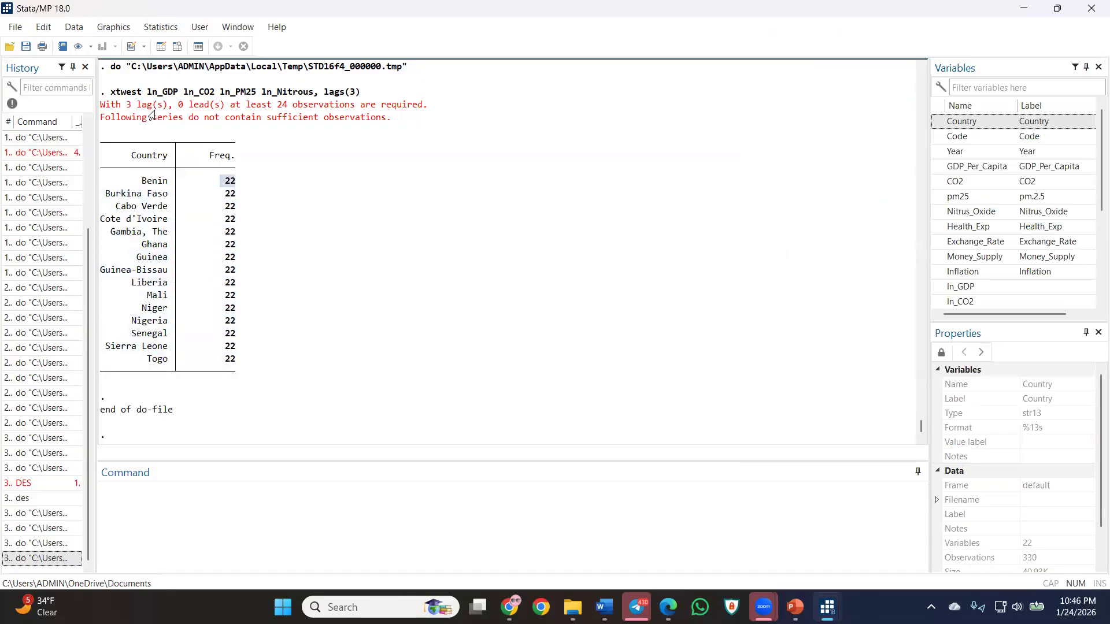
{"action": "left_click_drag", "start_coordinate": [277, 109], "coordinate": [350, 111]}
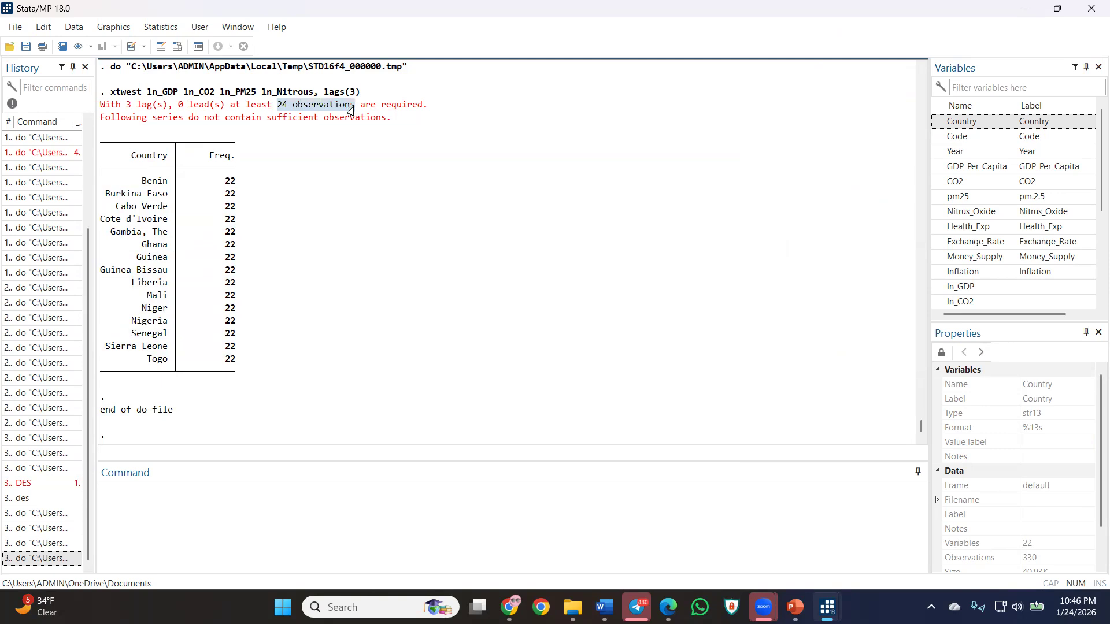
Locate the CADF level tests in the do-file and run the line pescadf ln_GDP, lags(1).
{"action": "left_click", "coordinate": [1011, 12]}
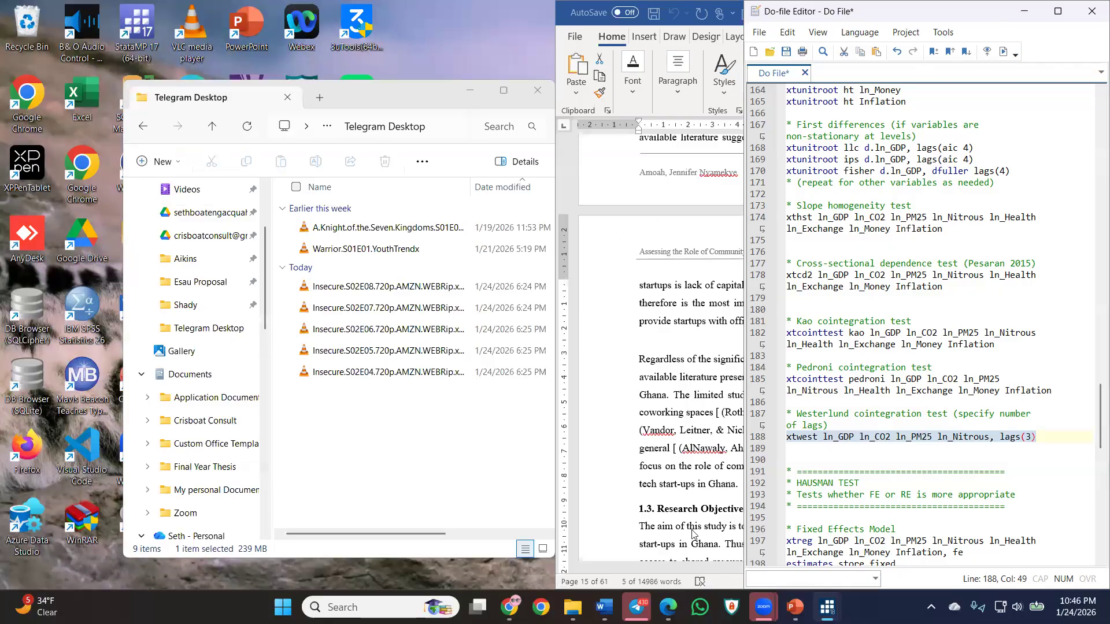
{"action": "left_click", "coordinate": [812, 565]}
{"action": "mouse_move", "coordinate": [827, 607]}
{"action": "left_click", "coordinate": [884, 531]}
{"action": "scroll", "coordinate": [820, 424], "scroll_direction": "down", "scroll_amount": 3}
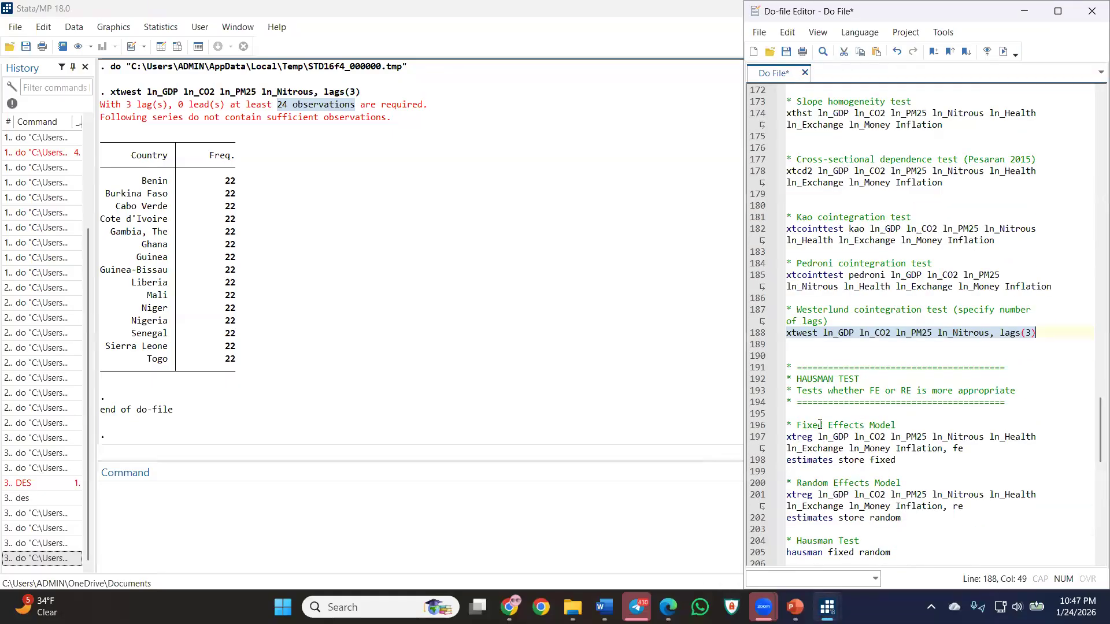
{"action": "scroll", "coordinate": [819, 425], "scroll_direction": "down", "scroll_amount": 15}
{"action": "scroll", "coordinate": [824, 364], "scroll_direction": "up", "scroll_amount": 20}
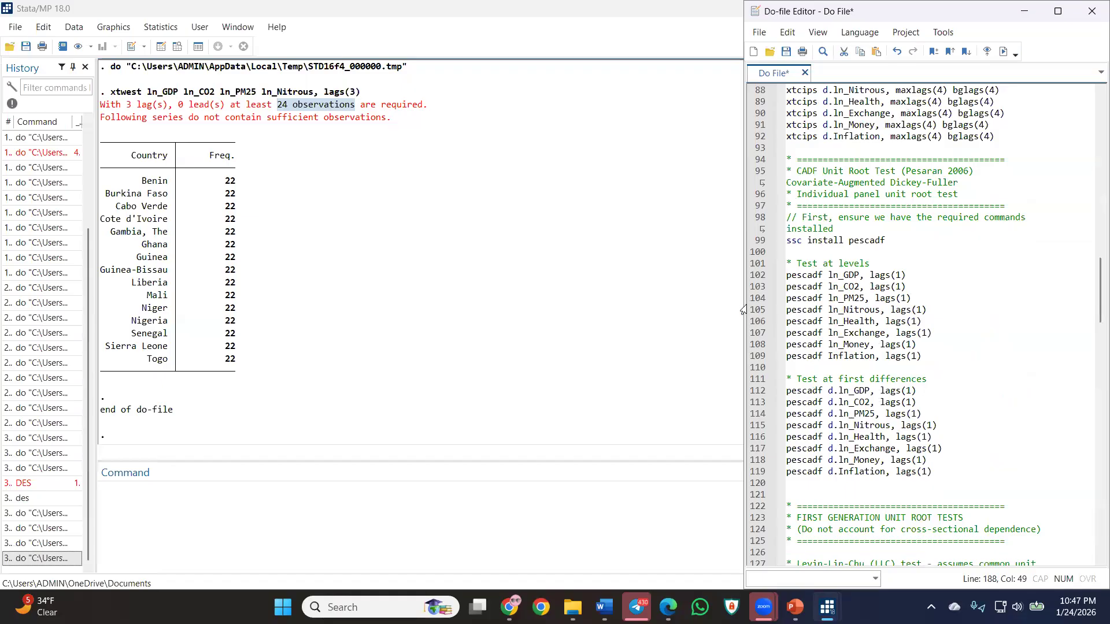
{"action": "left_click", "coordinate": [756, 240]}
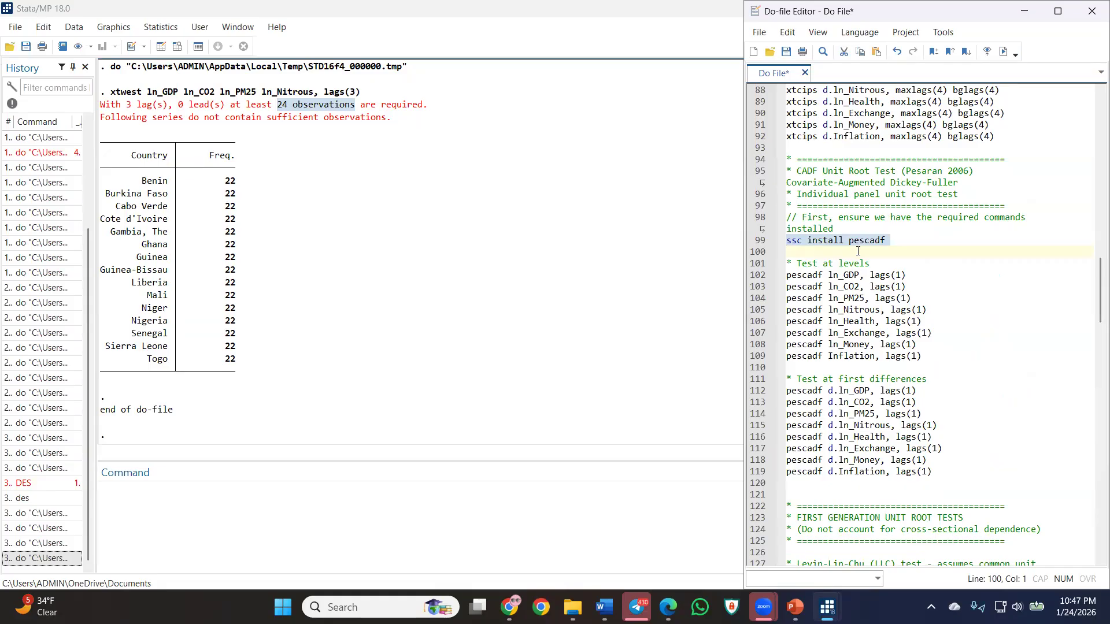
{"action": "left_click", "coordinate": [755, 276]}
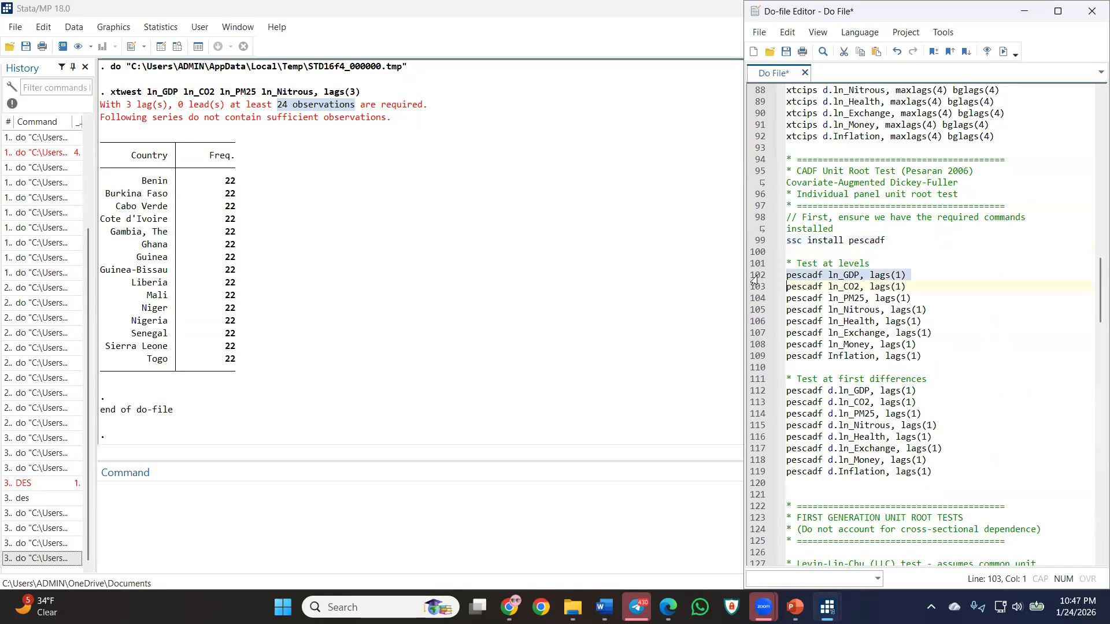
{"action": "left_click", "coordinate": [1004, 53]}
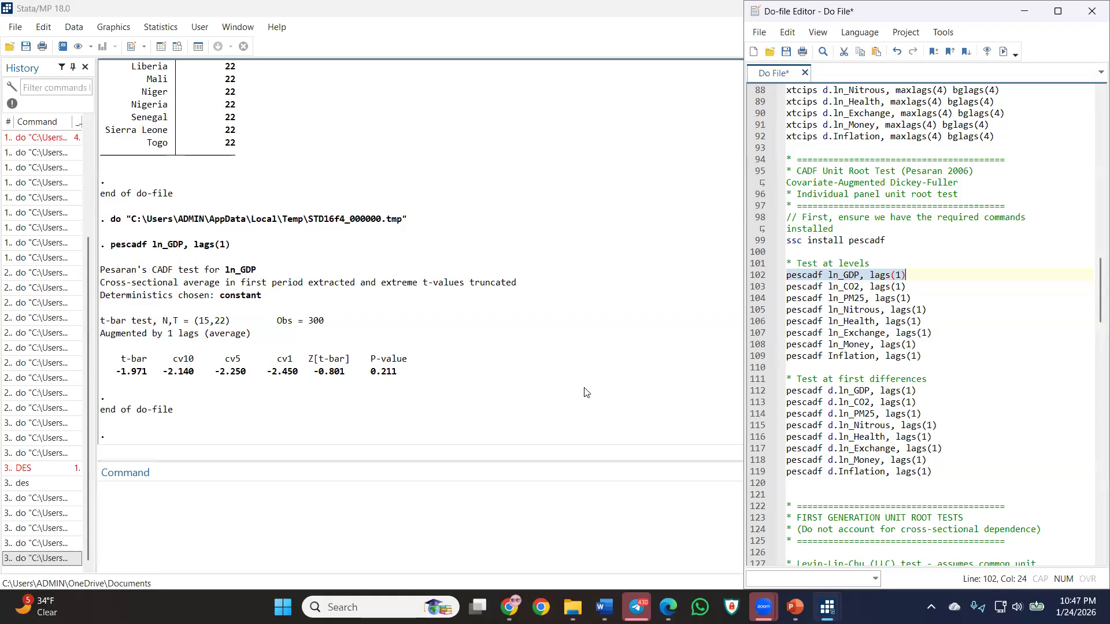
Compare the t-bar statistic with the 10%, 5% and 1% critical values in the CADF output for ln_GDP.
{"action": "left_click_drag", "start_coordinate": [150, 373], "coordinate": [119, 377]}
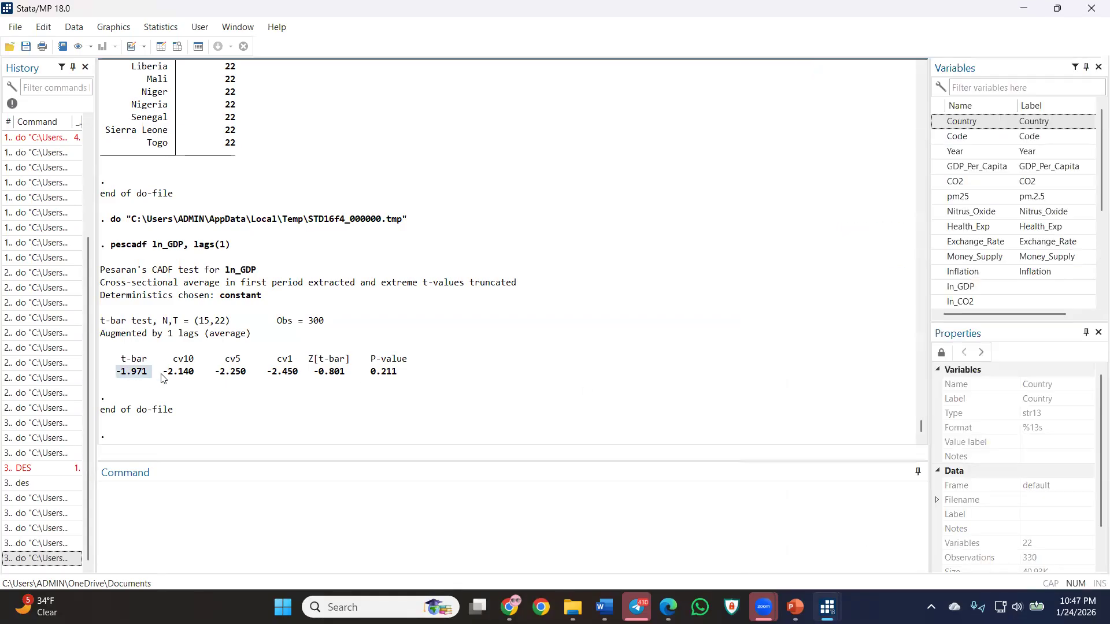
{"action": "left_click_drag", "start_coordinate": [165, 377], "coordinate": [310, 370]}
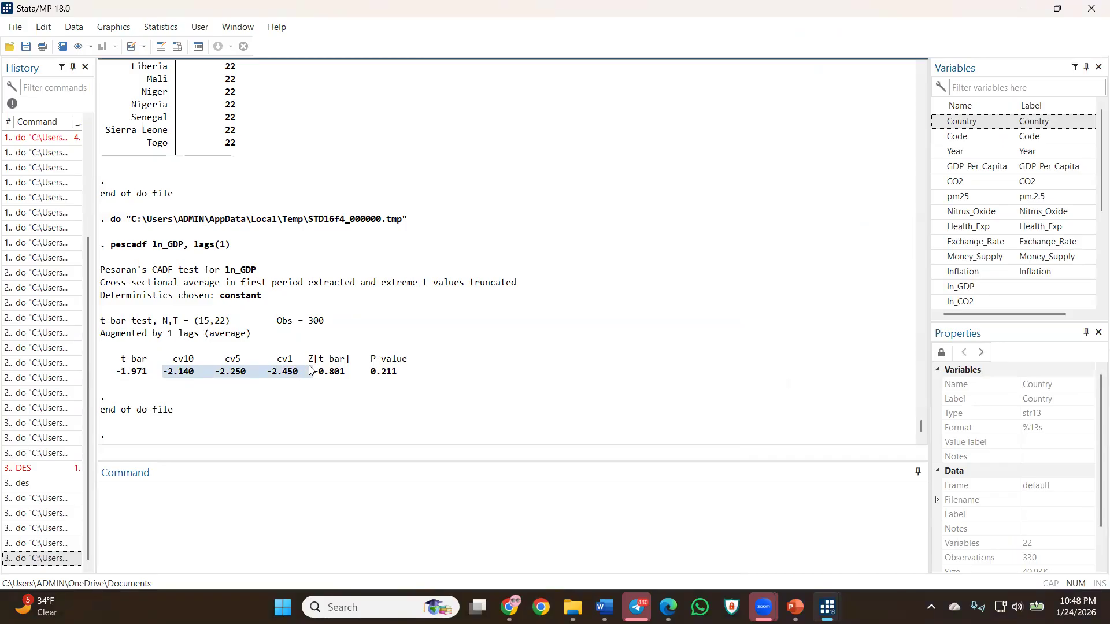
{"action": "left_click", "coordinate": [341, 371]}
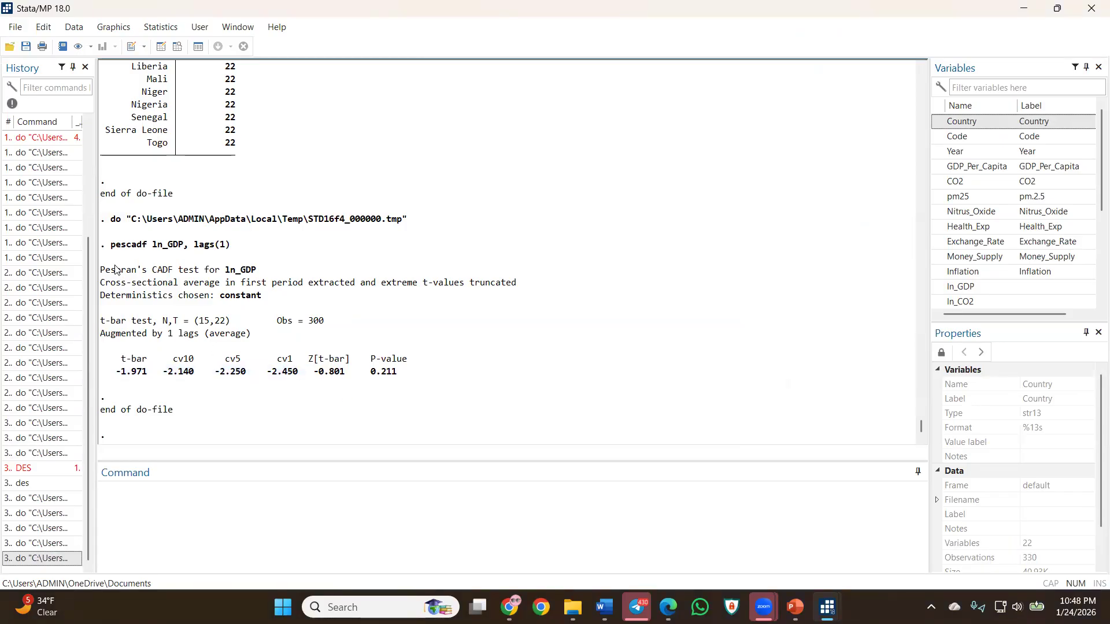
Copy the CADF test output for ln_GDP and submit it to Claude in the Summary statistics table formatting chat.
{"action": "left_click_drag", "start_coordinate": [100, 270], "coordinate": [263, 415]}
{"action": "key", "text": "ctrl+c"}
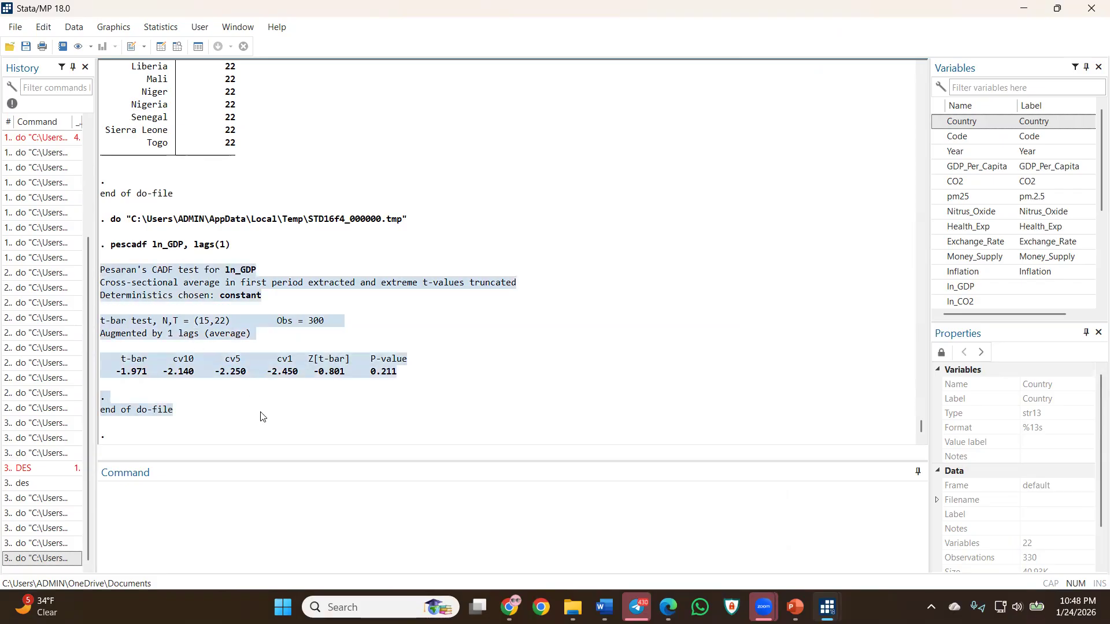
{"action": "mouse_move", "coordinate": [509, 607]}
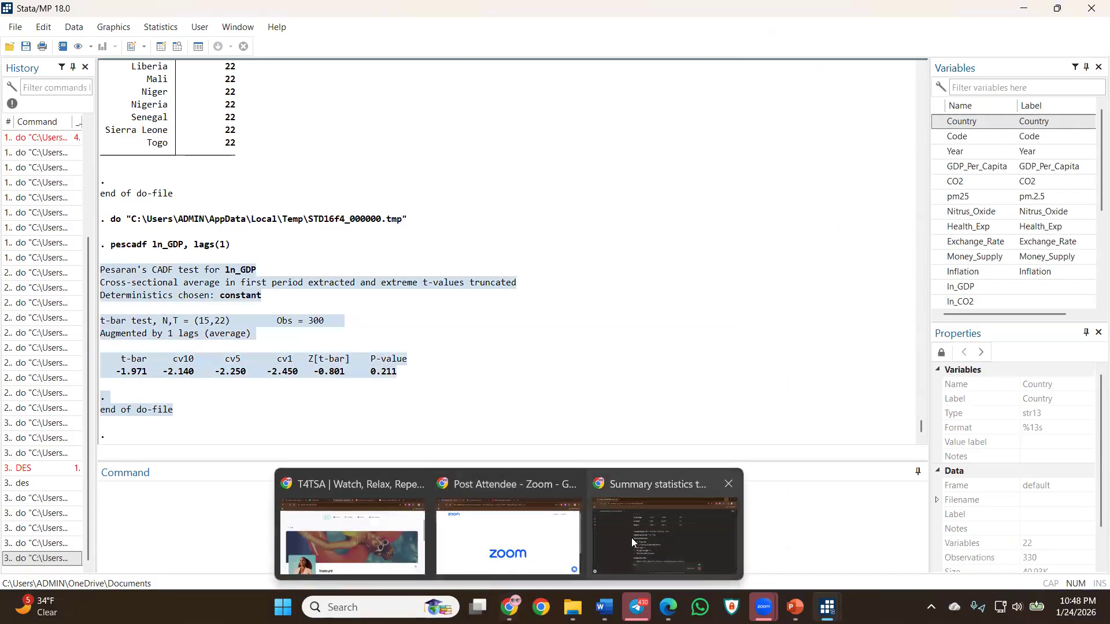
{"action": "left_click", "coordinate": [631, 538]}
{"action": "key", "text": "ctrl+v"}
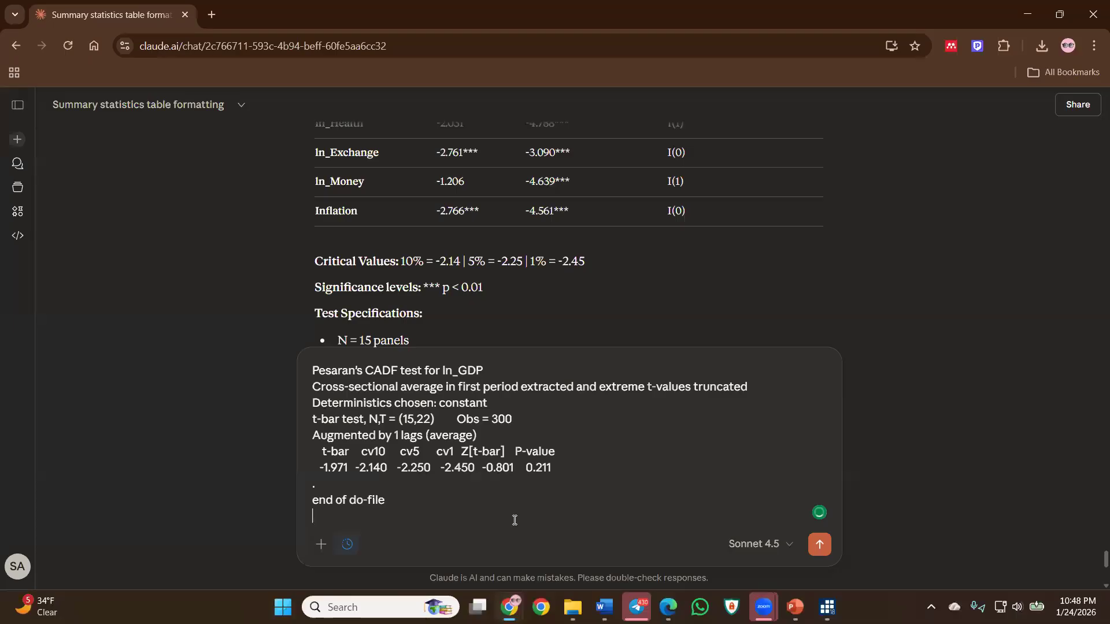
{"action": "key", "text": "Return"}
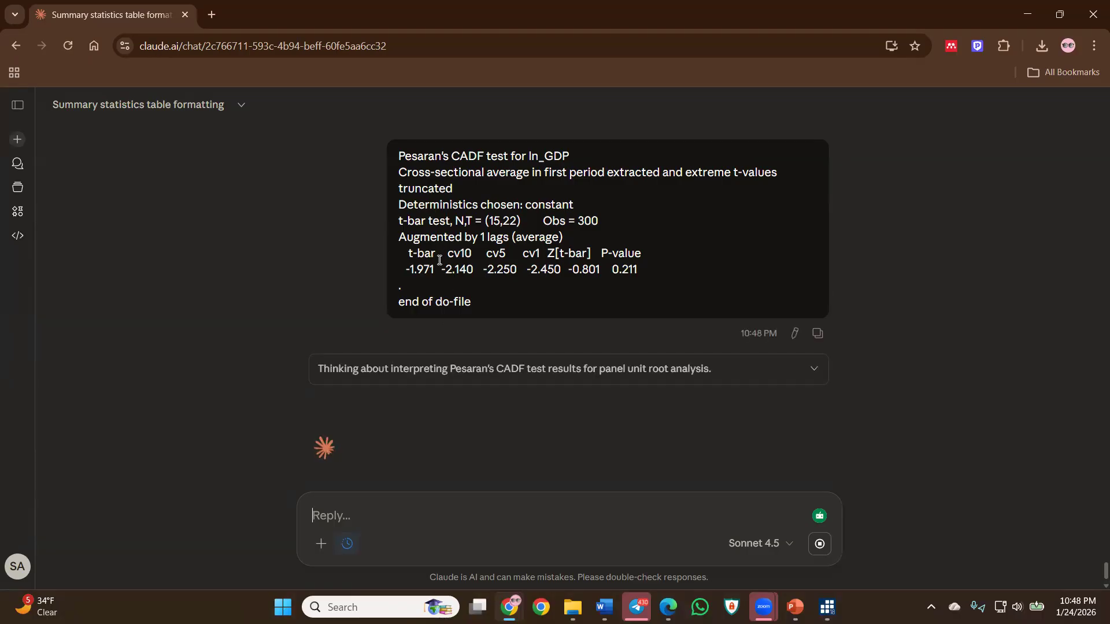
Examine the t-bar, Z[t-bar] and P-value for ln_GDP in Claude's CADF reply, along with its written interpretation.
{"action": "left_click_drag", "start_coordinate": [440, 262], "coordinate": [413, 260]}
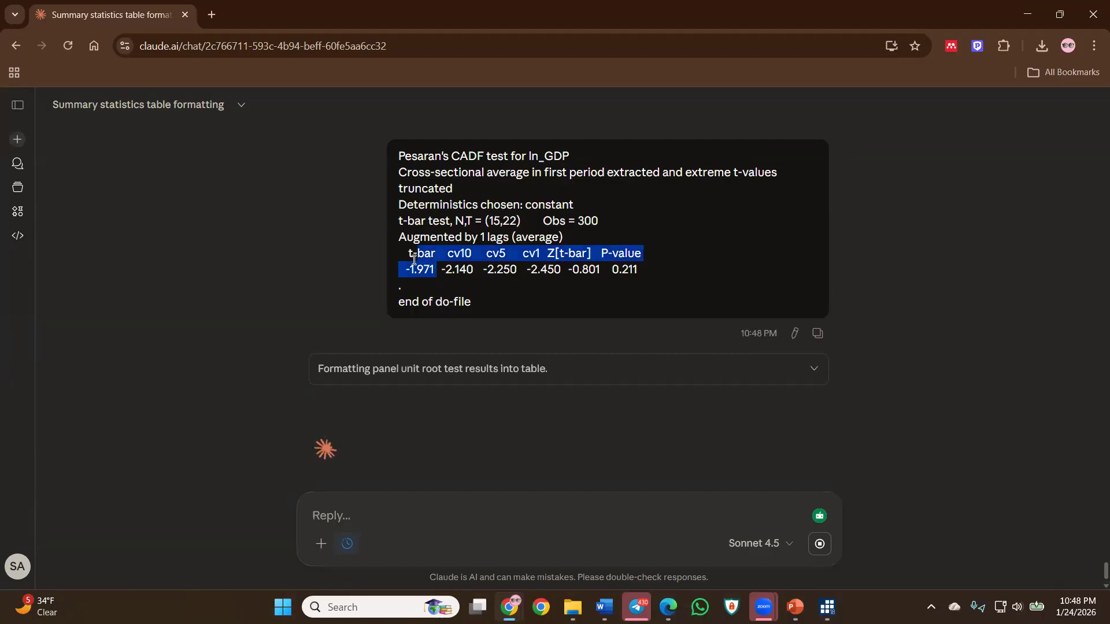
{"action": "left_click", "coordinate": [454, 278]}
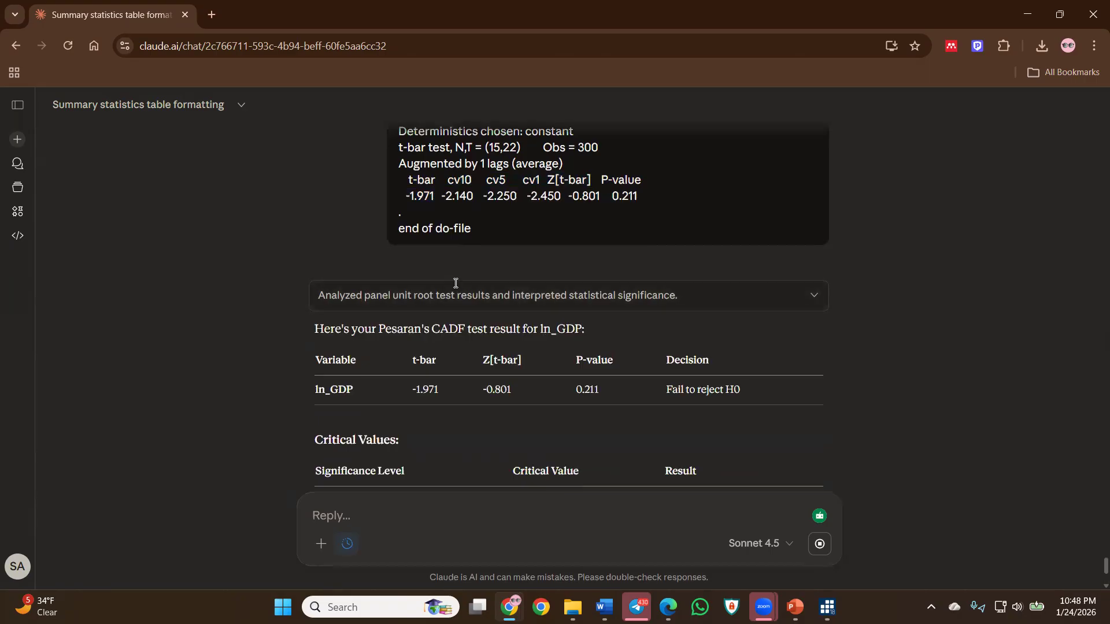
{"action": "left_click_drag", "start_coordinate": [440, 318], "coordinate": [416, 318]}
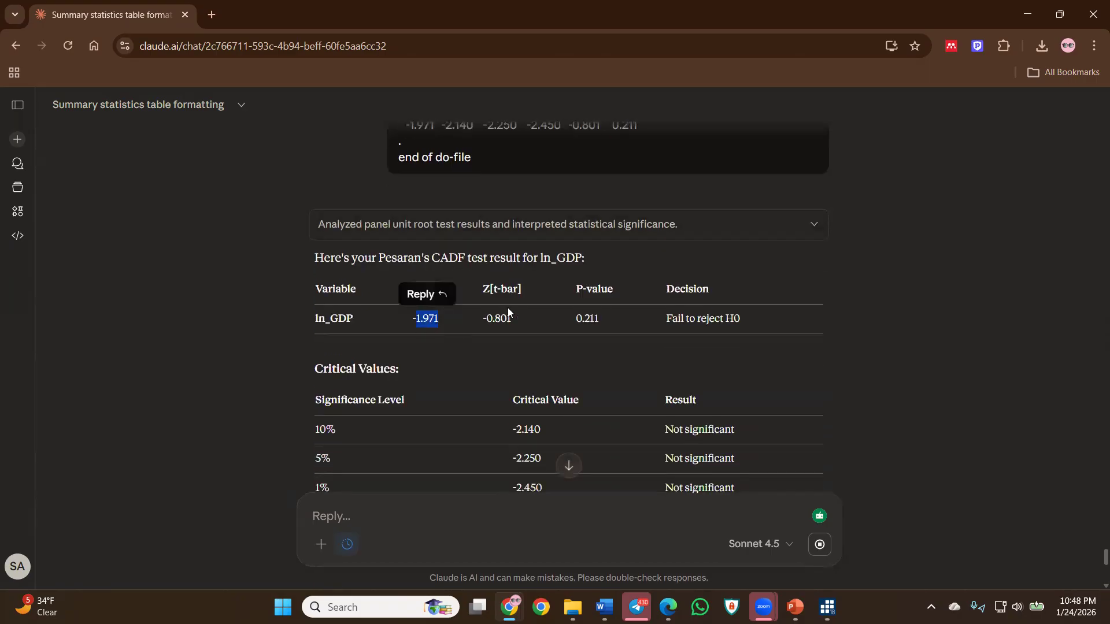
{"action": "left_click_drag", "start_coordinate": [514, 319], "coordinate": [486, 319]}
{"action": "left_click", "coordinate": [600, 320]}
{"action": "double_click", "coordinate": [566, 322]}
{"action": "scroll", "coordinate": [563, 326], "scroll_direction": "down", "scroll_amount": 6}
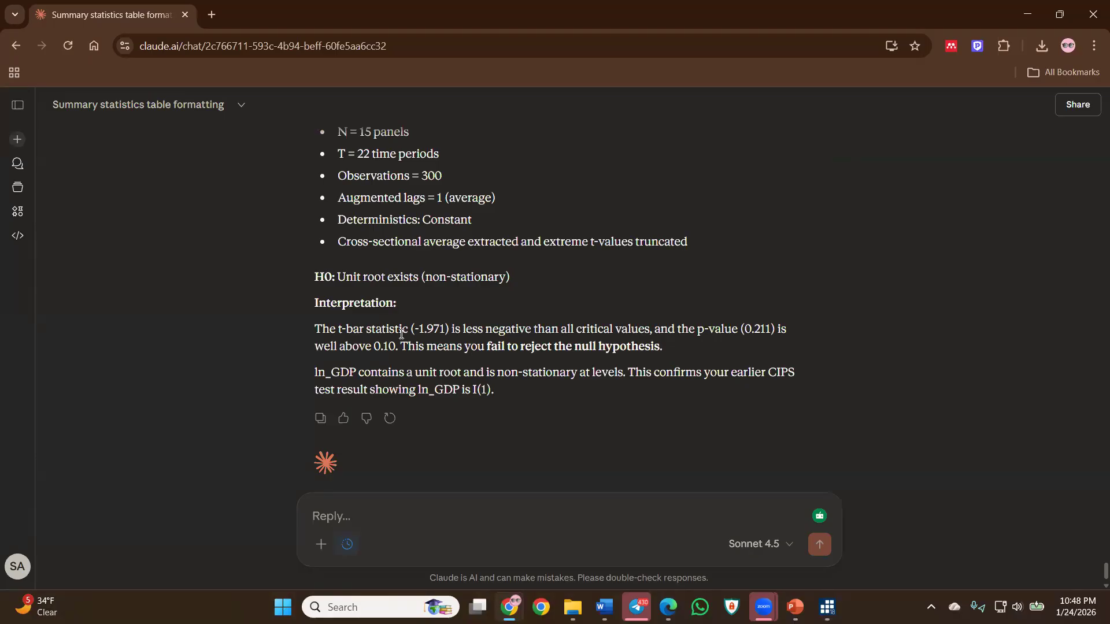
{"action": "scroll", "coordinate": [463, 327], "scroll_direction": "up", "scroll_amount": 5}
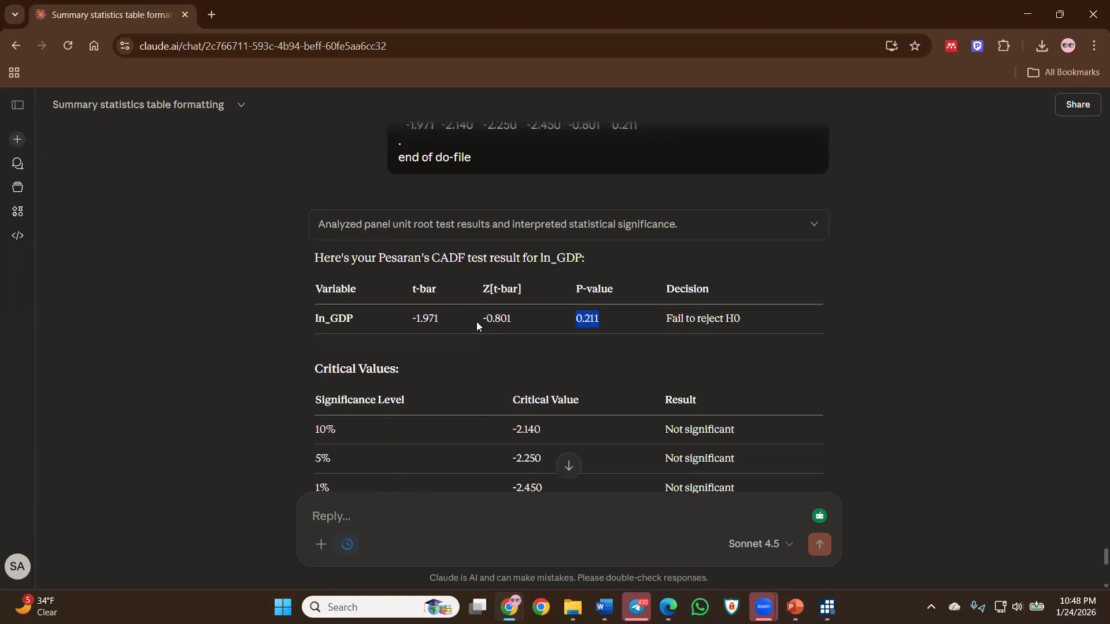
{"action": "mouse_move", "coordinate": [437, 323]}
{"action": "left_mouse_down"}
{"action": "mouse_move", "coordinate": [411, 323]}
{"action": "mouse_move", "coordinate": [422, 327]}
{"action": "left_mouse_up"}
{"action": "scroll", "coordinate": [486, 390], "scroll_direction": "down", "scroll_amount": 6}
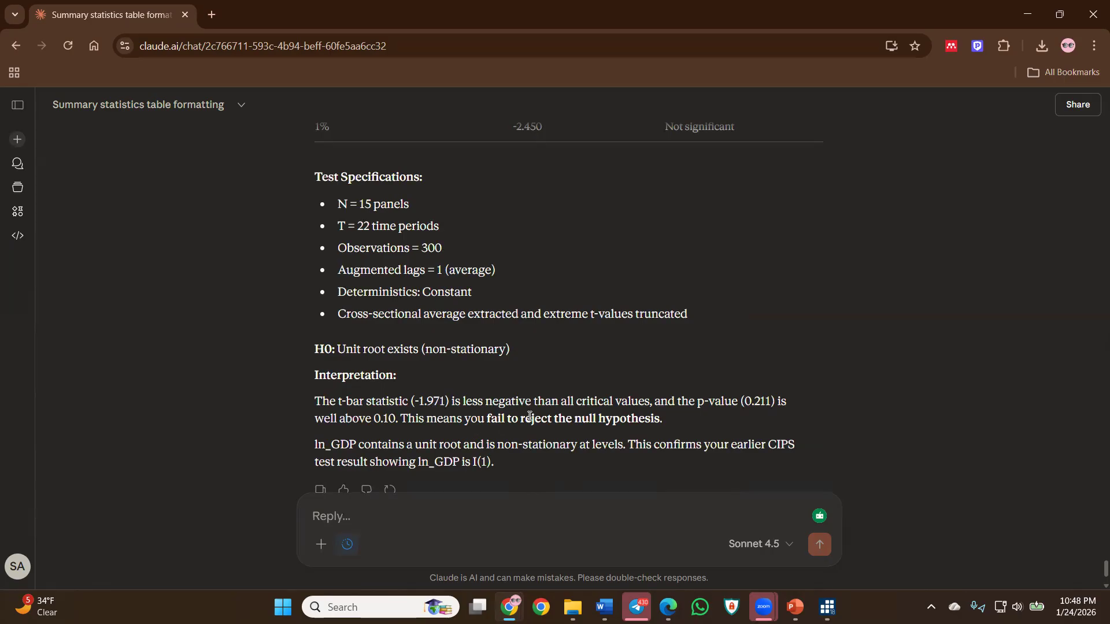
Compare the t-bar statistic and P-value with the critical values table in Claude's reply, focusing on the 5% level.
{"action": "scroll", "coordinate": [571, 400], "scroll_direction": "up", "scroll_amount": 5}
{"action": "scroll", "coordinate": [570, 400], "scroll_direction": "down", "scroll_amount": 1}
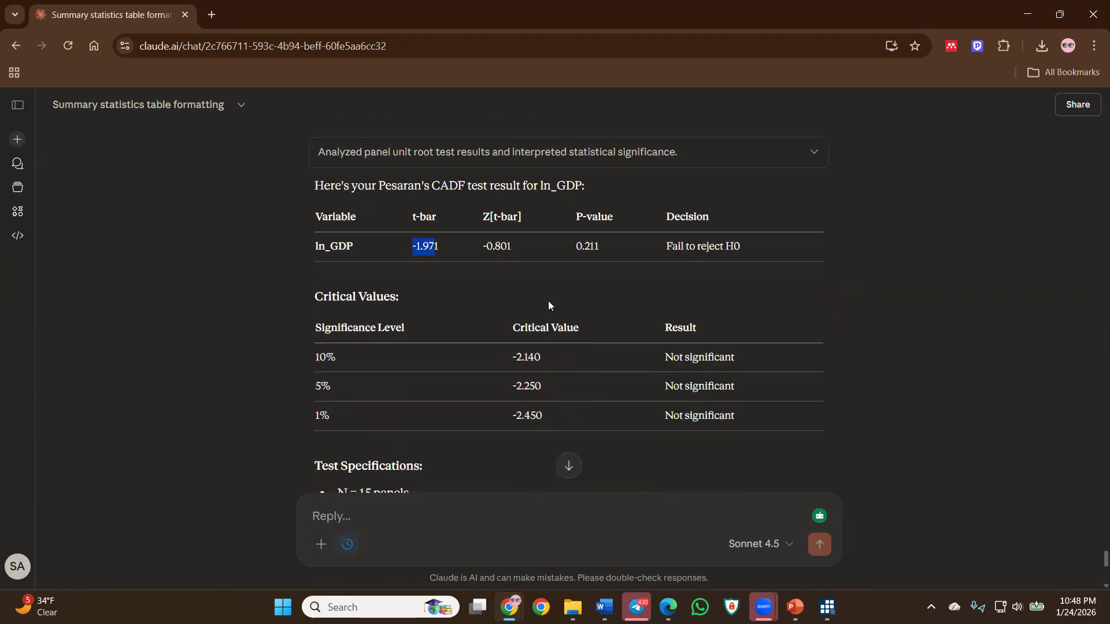
{"action": "left_click_drag", "start_coordinate": [599, 249], "coordinate": [578, 248]}
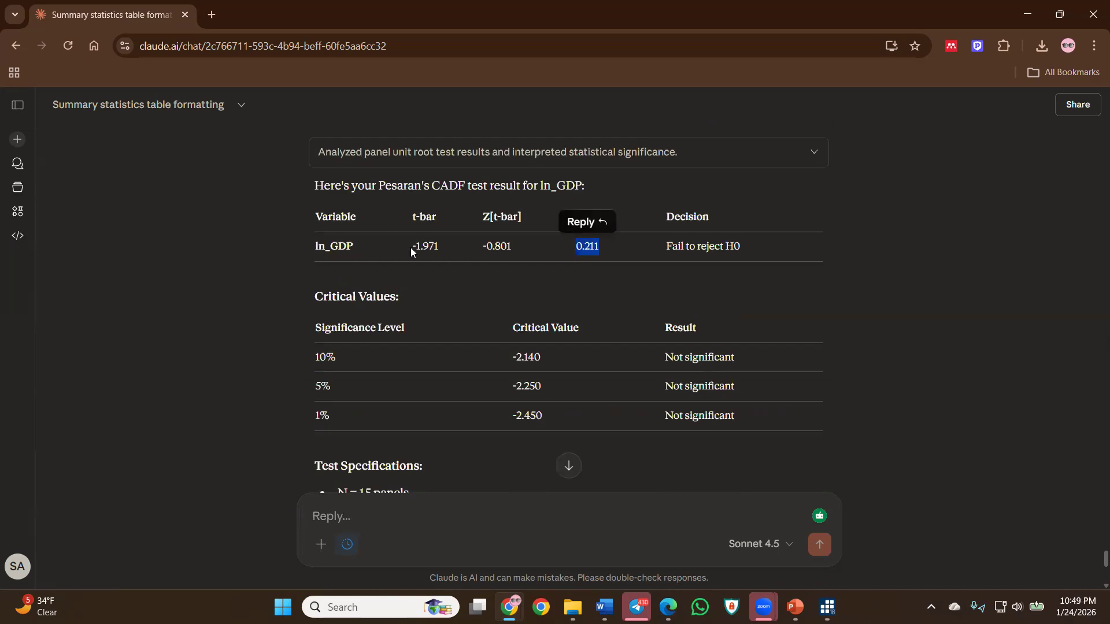
{"action": "left_click_drag", "start_coordinate": [411, 248], "coordinate": [441, 250]}
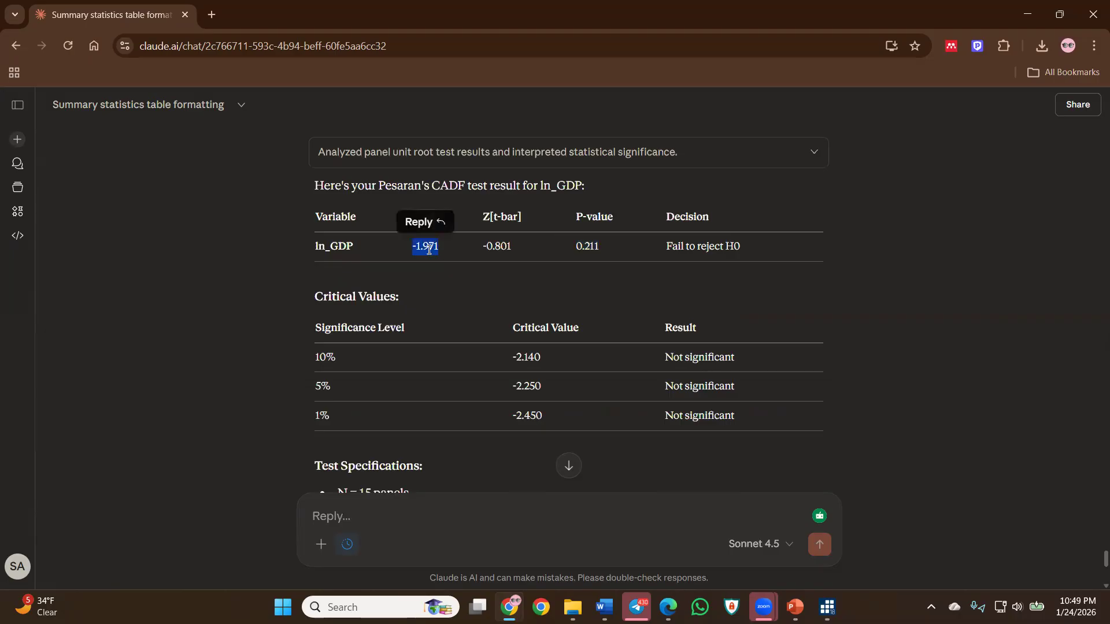
{"action": "left_click", "coordinate": [421, 258]}
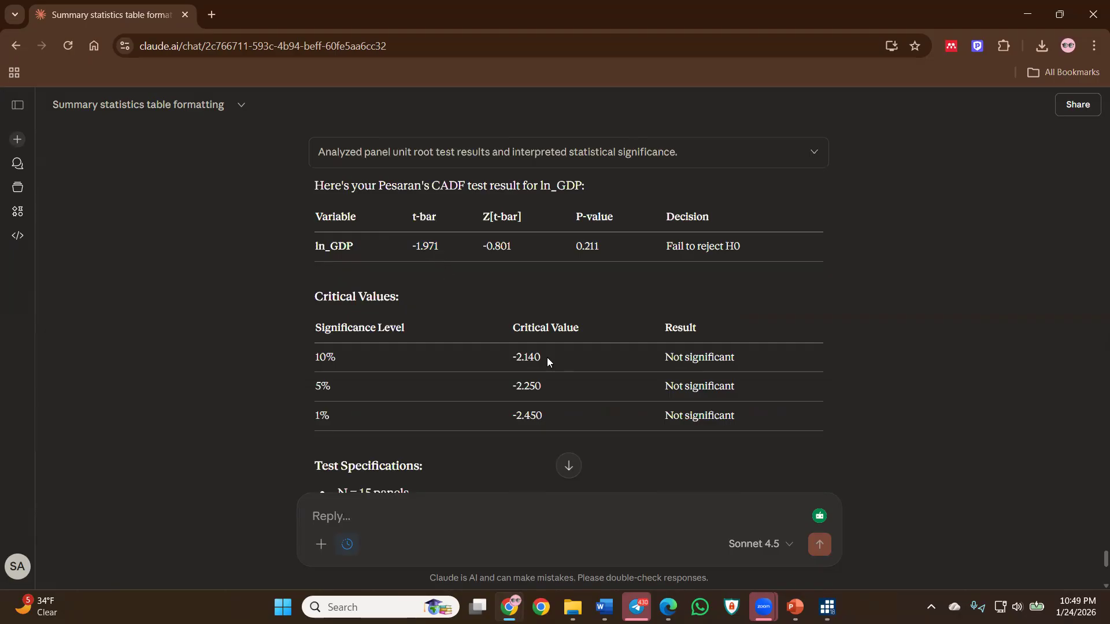
{"action": "scroll", "coordinate": [528, 357], "scroll_direction": "down", "scroll_amount": 1}
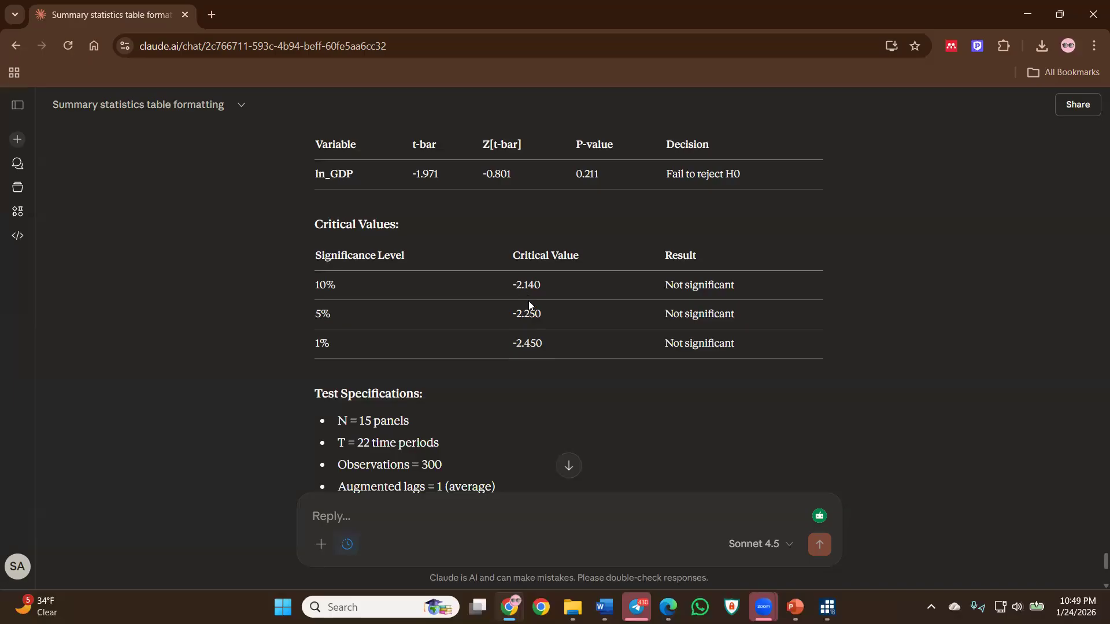
{"action": "left_click_drag", "start_coordinate": [347, 325], "coordinate": [314, 317]}
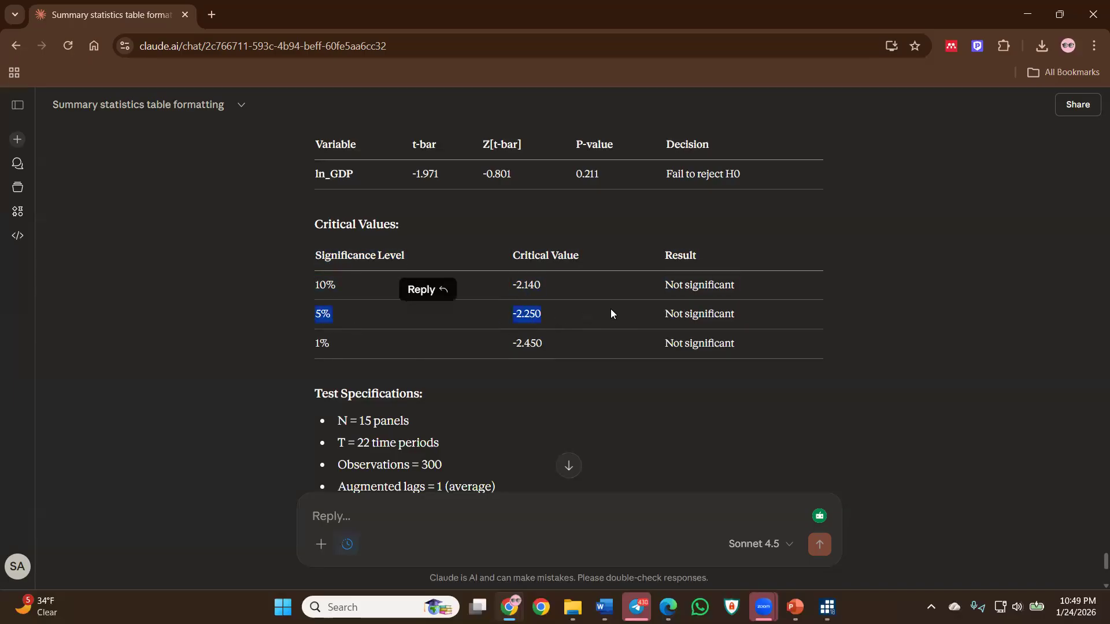
{"action": "scroll", "coordinate": [696, 321], "scroll_direction": "up", "scroll_amount": 2}
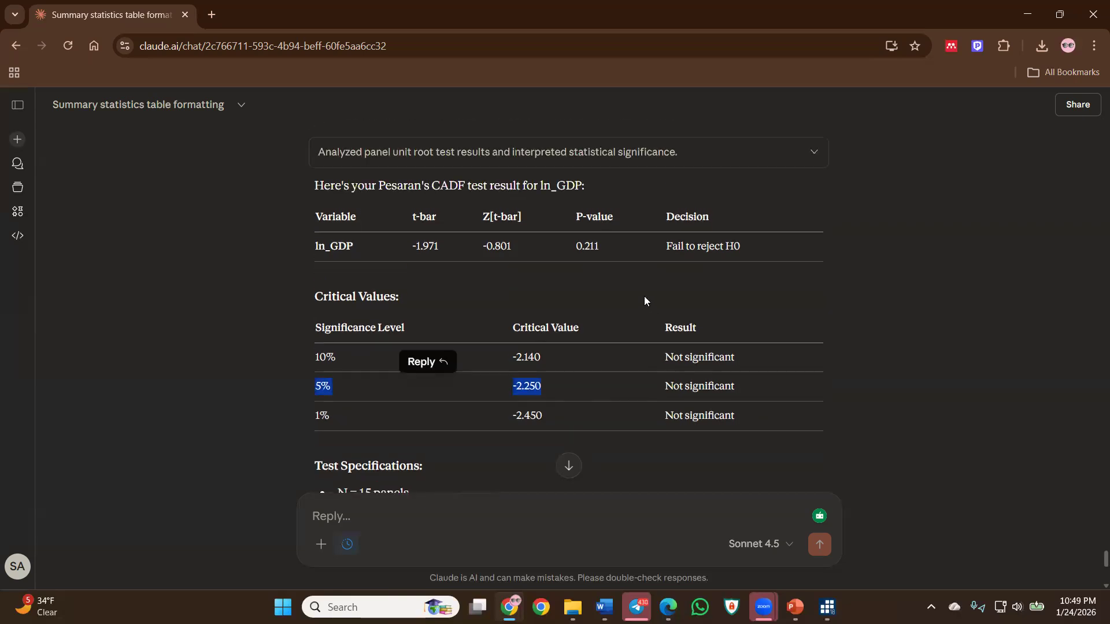
Switch to Stata and check the P-value in the CADF output for ln_GDP.
{"action": "left_click", "coordinate": [1034, 13]}
{"action": "left_click", "coordinate": [383, 365]}
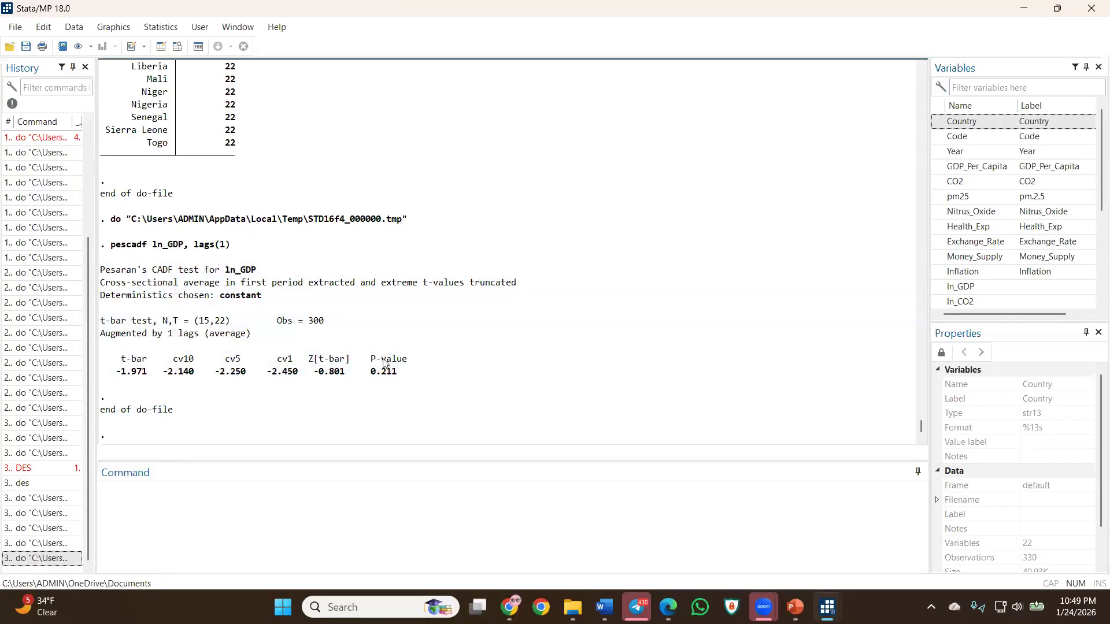
{"action": "left_click_drag", "start_coordinate": [369, 372], "coordinate": [408, 375]}
{"action": "left_click", "coordinate": [1023, 8]}
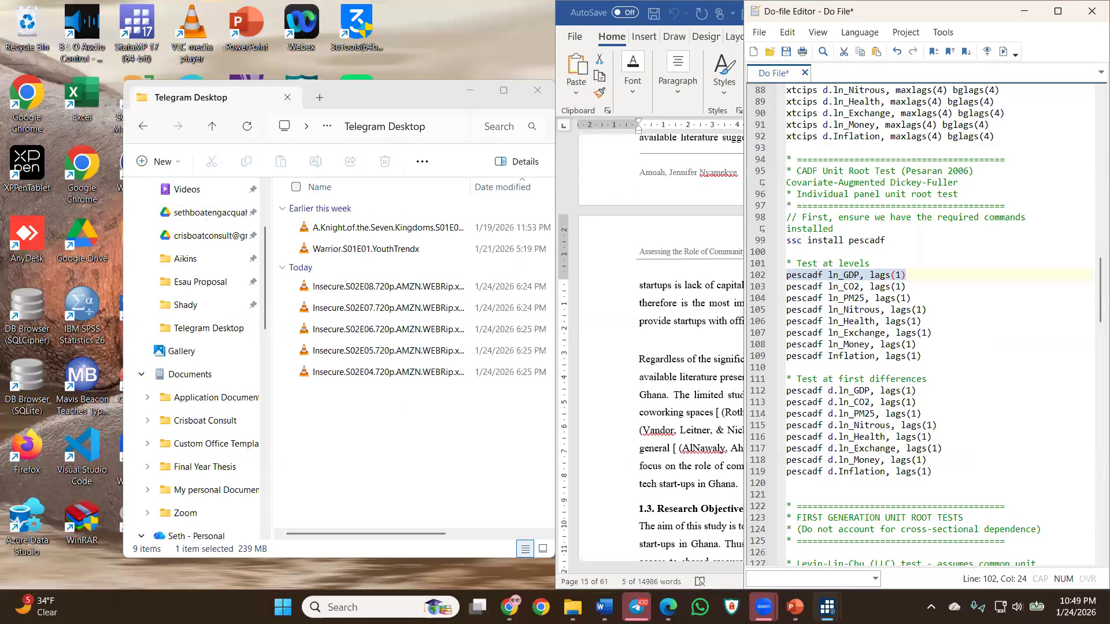
Switch back to Claude and review the ln_GDP P-value and decision against the null hypothesis stated in the CADF reply.
{"action": "mouse_move", "coordinate": [508, 604]}
{"action": "left_click", "coordinate": [614, 527]}
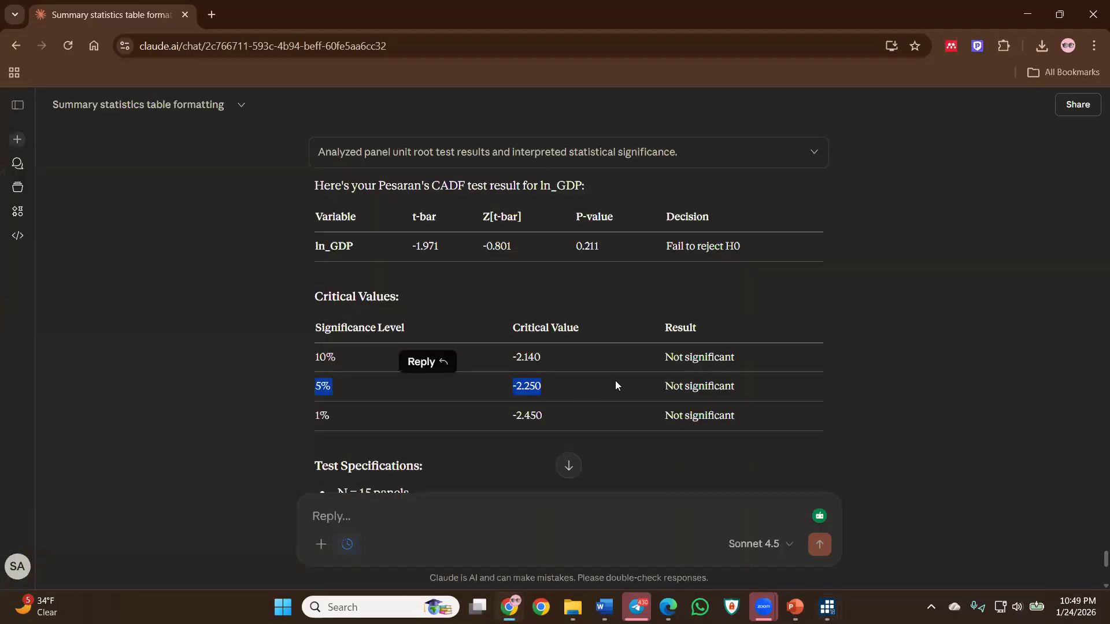
{"action": "left_click_drag", "start_coordinate": [600, 249], "coordinate": [575, 249]}
{"action": "left_click", "coordinate": [596, 258]}
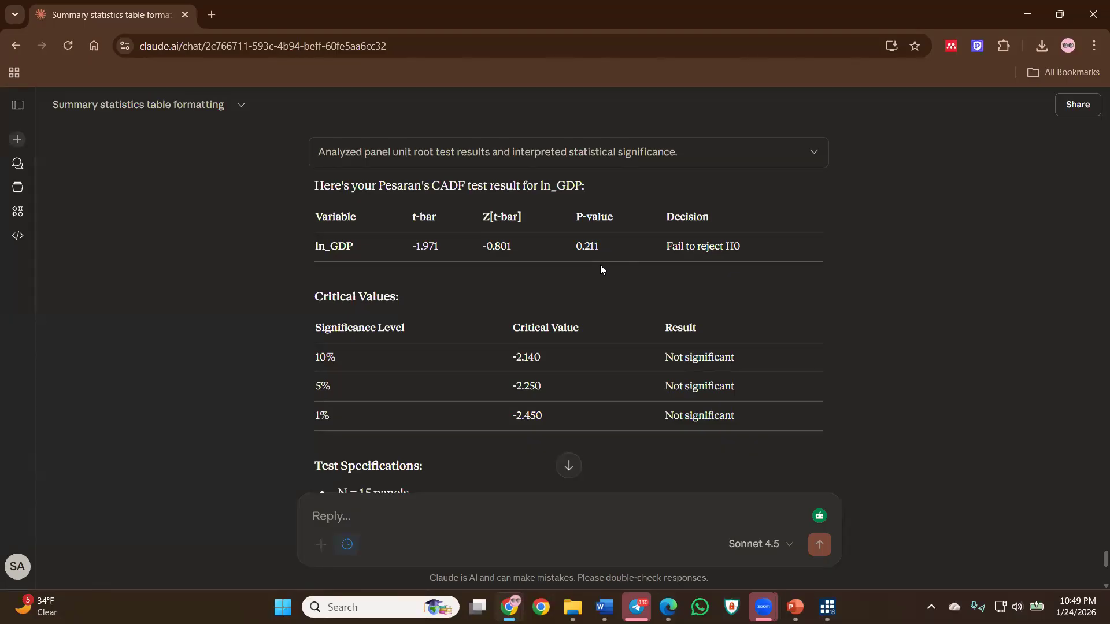
{"action": "scroll", "coordinate": [596, 262], "scroll_direction": "down", "scroll_amount": 3}
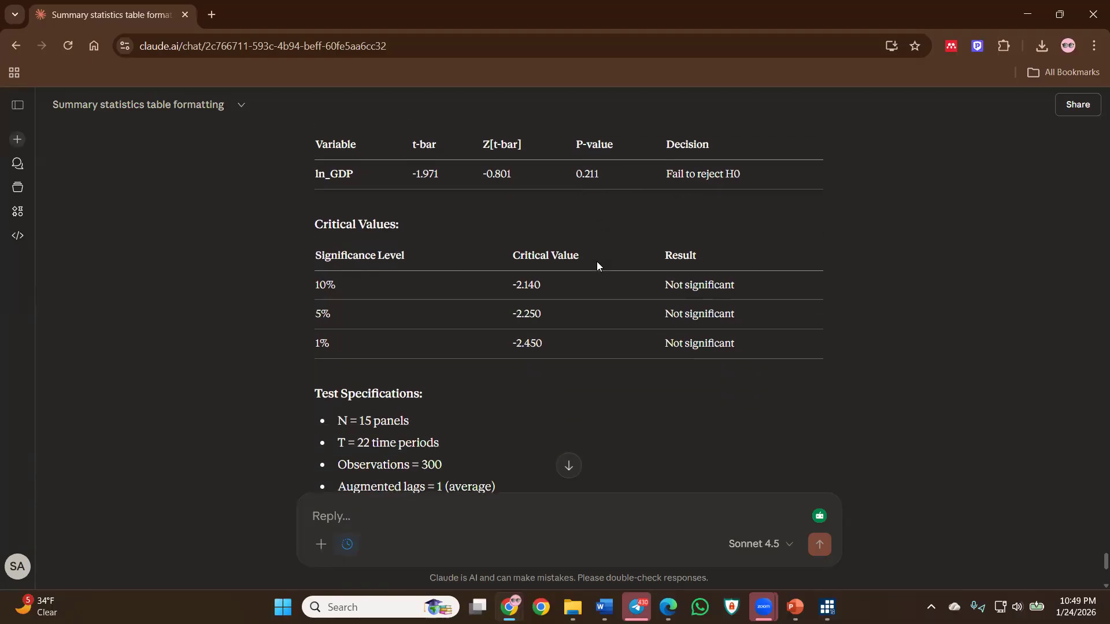
{"action": "scroll", "coordinate": [595, 263], "scroll_direction": "up", "scroll_amount": 1}
{"action": "scroll", "coordinate": [677, 183], "scroll_direction": "up", "scroll_amount": 1}
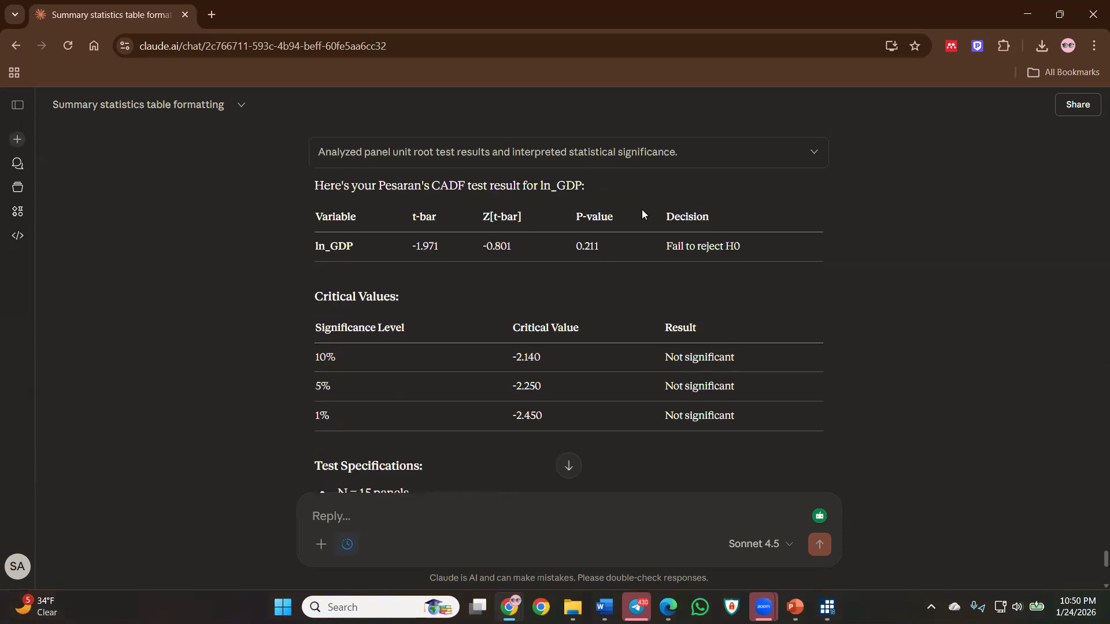
{"action": "scroll", "coordinate": [573, 246], "scroll_direction": "down", "scroll_amount": 4}
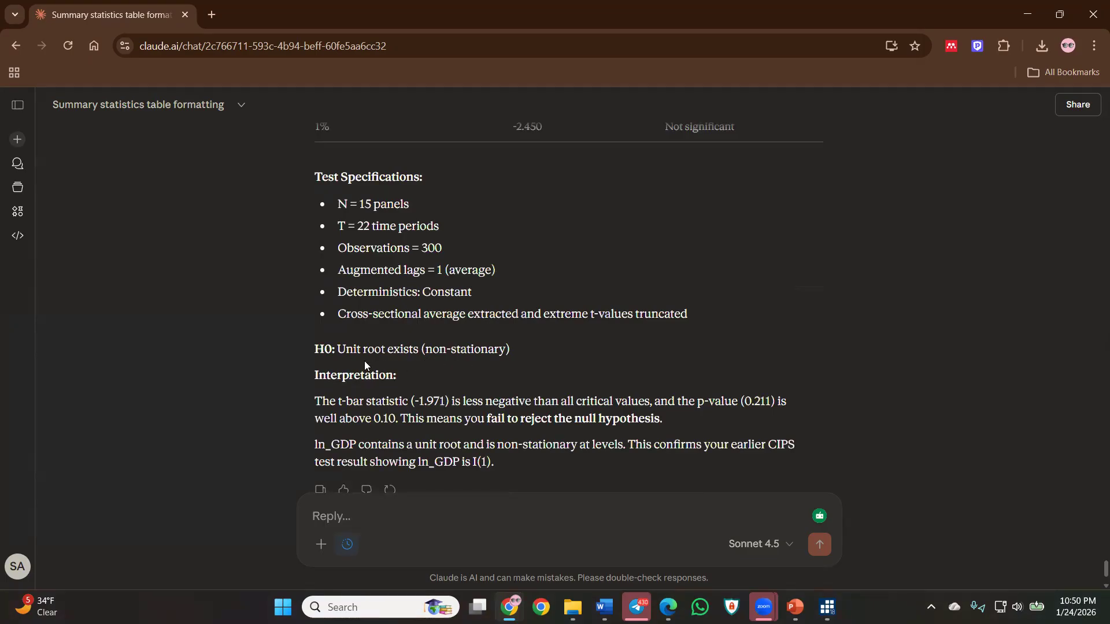
{"action": "triple_click", "coordinate": [519, 345]}
{"action": "scroll", "coordinate": [513, 334], "scroll_direction": "up", "scroll_amount": 5}
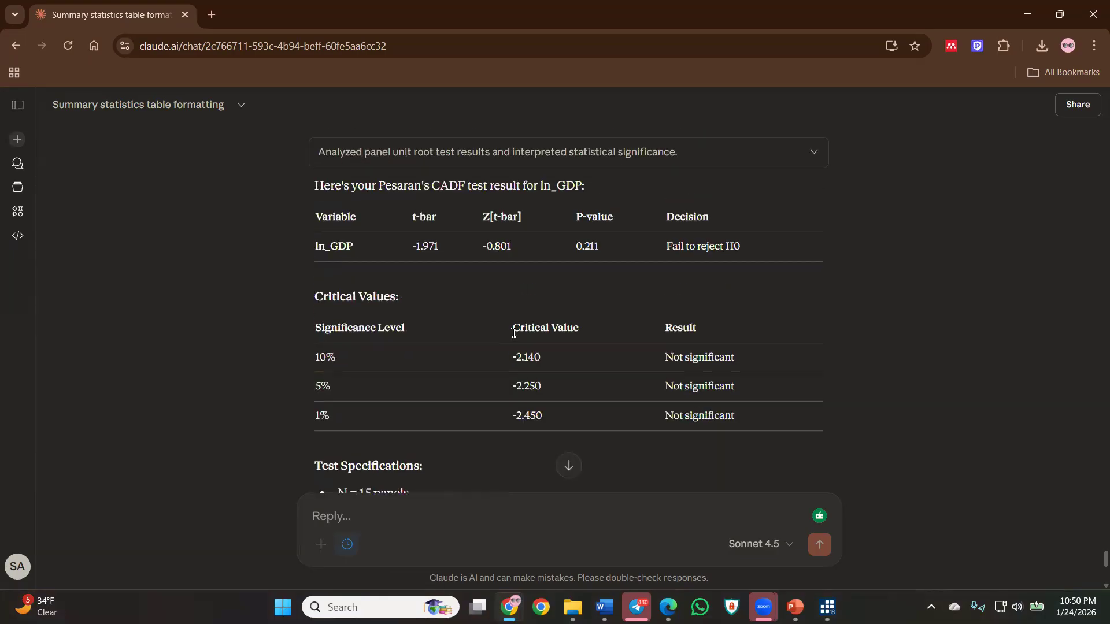
{"action": "scroll", "coordinate": [514, 333], "scroll_direction": "up", "scroll_amount": 1}
{"action": "left_click", "coordinate": [1013, 15]}
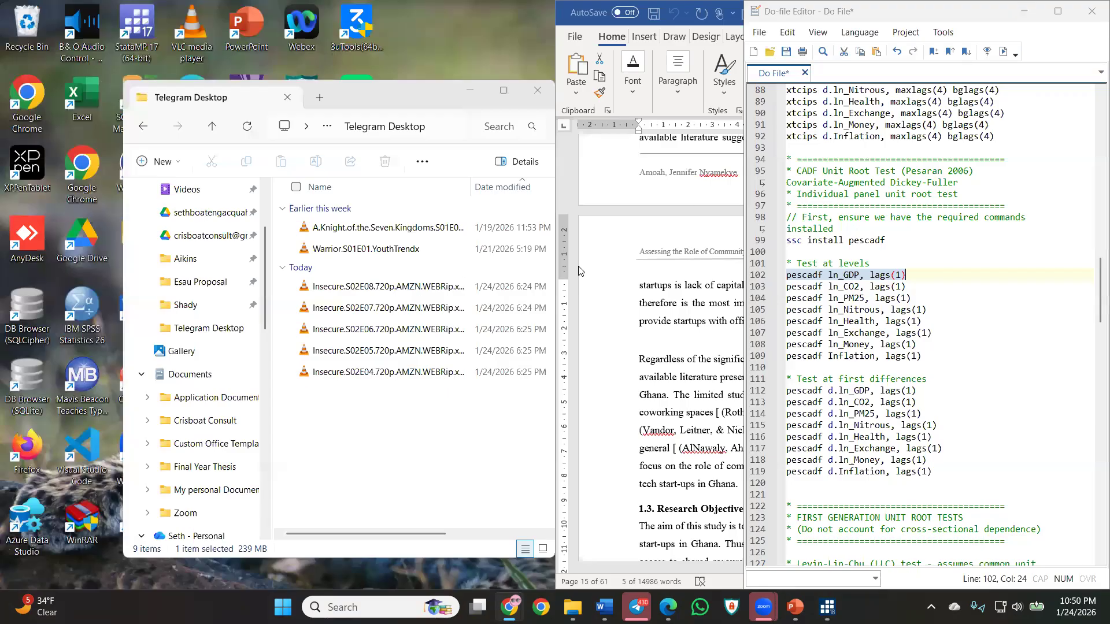
Switch to the Stata results and check the null hypothesis stated in the CIPS output for D.ln_Exchange.
{"action": "mouse_move", "coordinate": [827, 607]}
{"action": "left_click", "coordinate": [800, 546]}
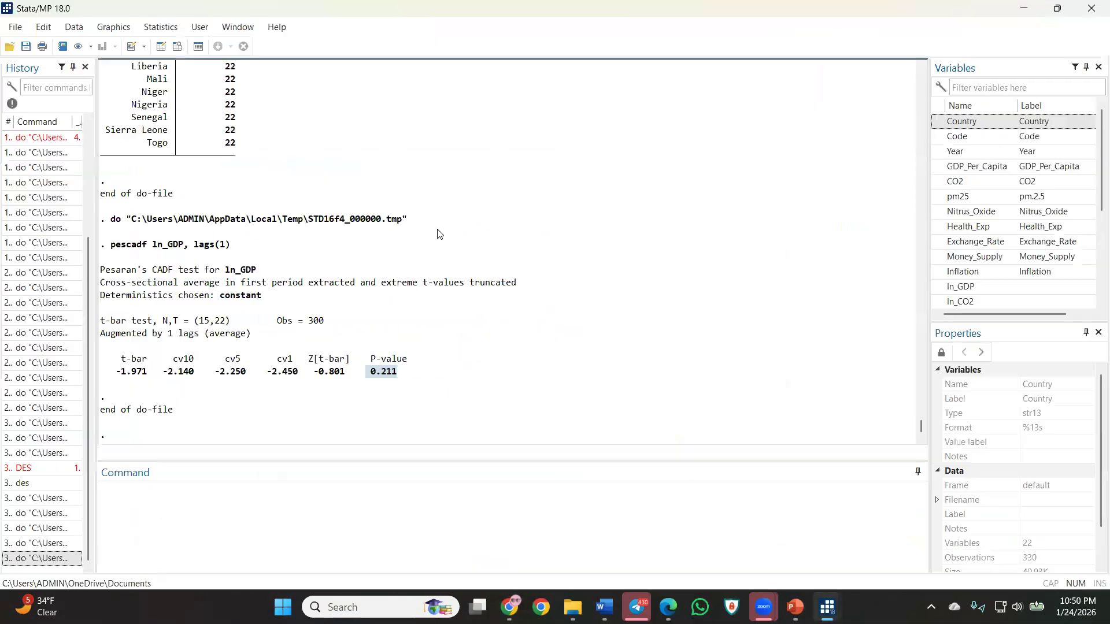
{"action": "scroll", "coordinate": [284, 290], "scroll_direction": "up", "scroll_amount": 7}
{"action": "scroll", "coordinate": [284, 290], "scroll_direction": "up", "scroll_amount": 15}
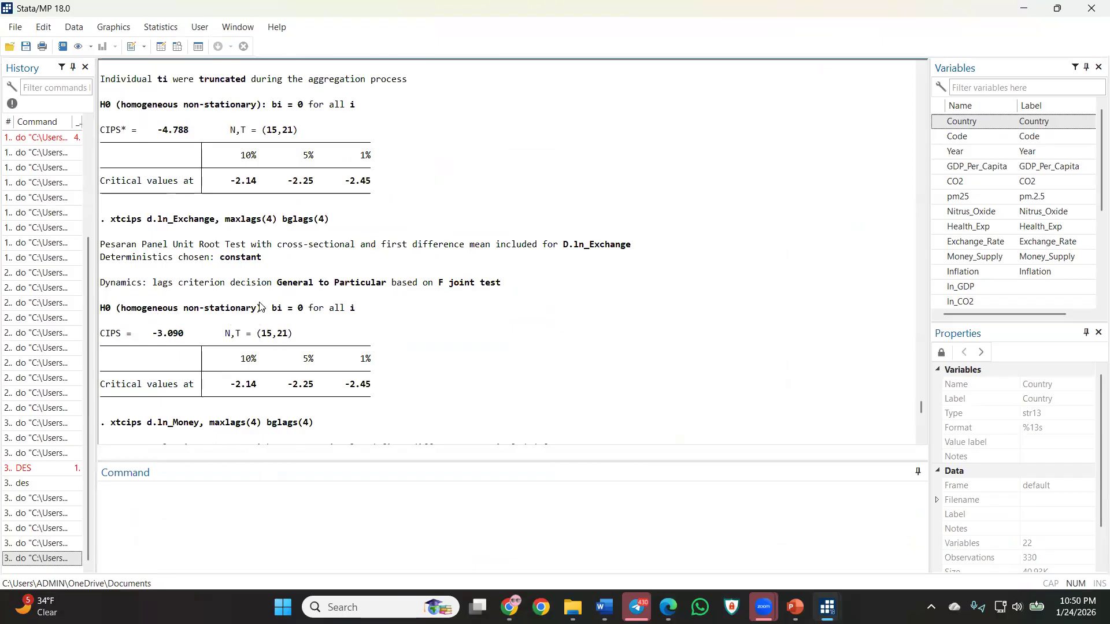
{"action": "left_click_drag", "start_coordinate": [261, 307], "coordinate": [356, 308]}
{"action": "left_click_drag", "start_coordinate": [99, 319], "coordinate": [83, 297]}
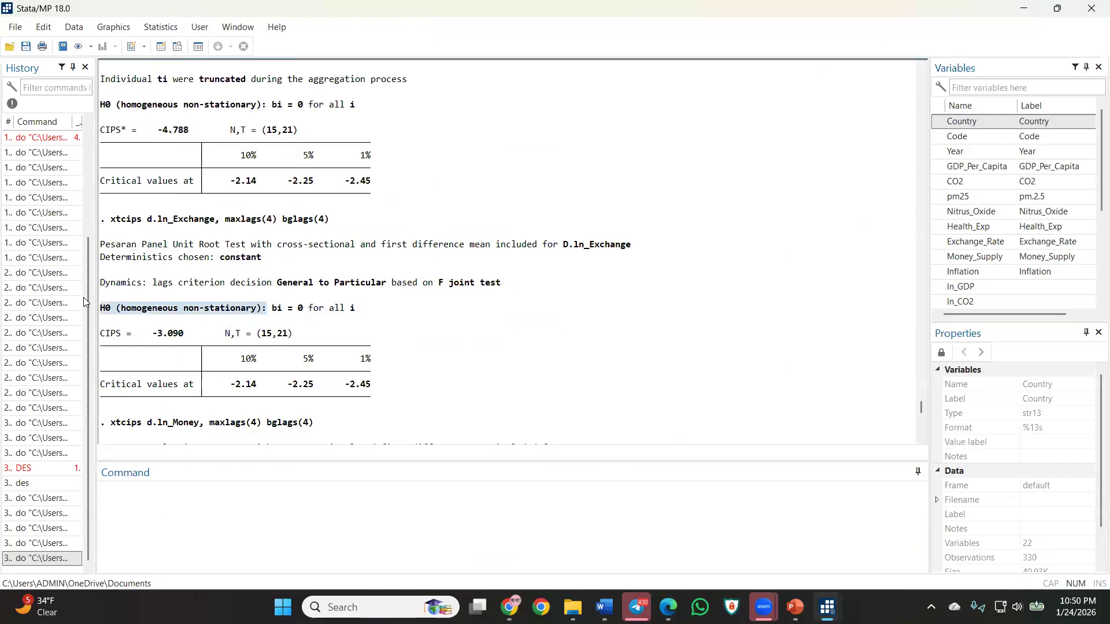
Return to the CADF output for ln_GDP and check its P-value.
{"action": "scroll", "coordinate": [284, 318], "scroll_direction": "down", "scroll_amount": 12}
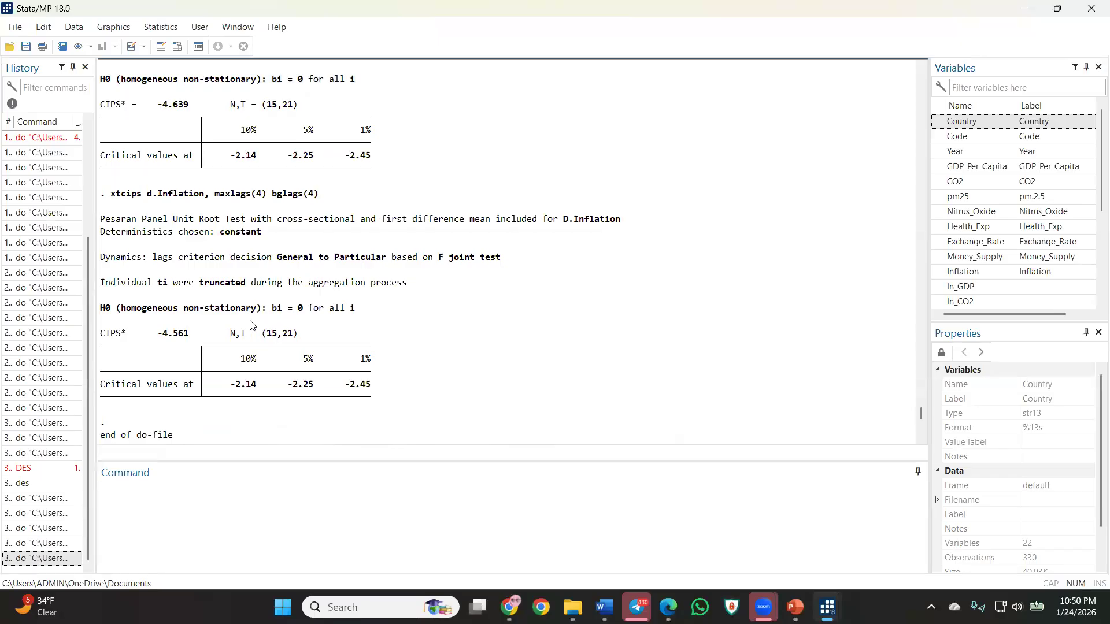
{"action": "scroll", "coordinate": [250, 324], "scroll_direction": "down", "scroll_amount": 15}
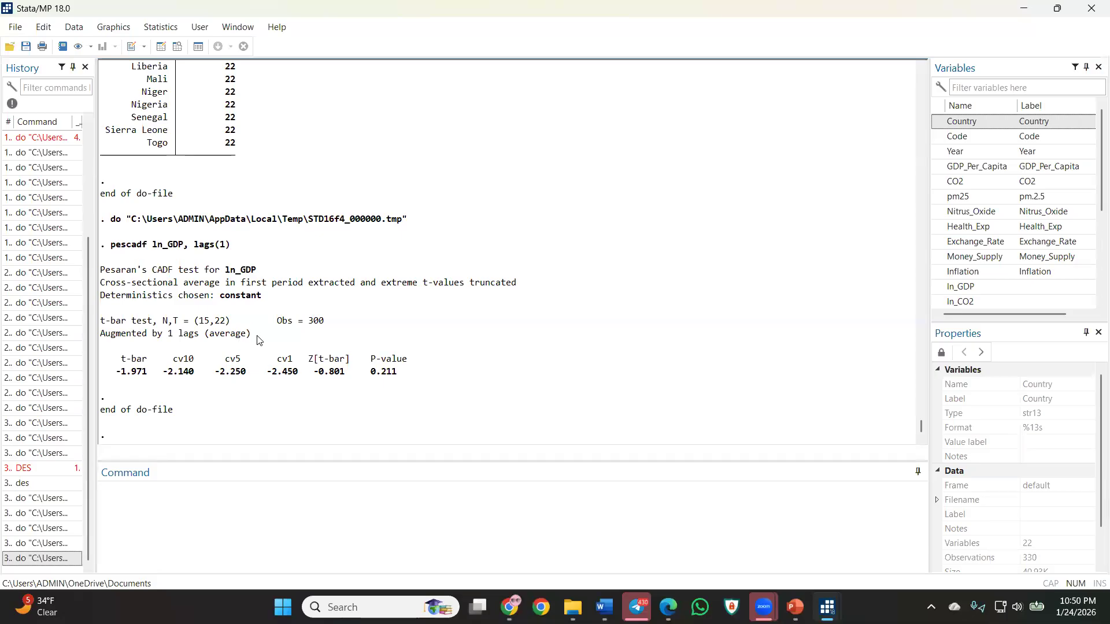
{"action": "left_click_drag", "start_coordinate": [398, 375], "coordinate": [372, 372]}
{"action": "right_click", "coordinate": [426, 406]}
{"action": "left_click", "coordinate": [455, 340]}
Compare the ln_GDP t-bar statistic with the 10%, 5% and 1% critical values, focusing on the 5% level.
{"action": "left_click_drag", "start_coordinate": [158, 379], "coordinate": [104, 377]}
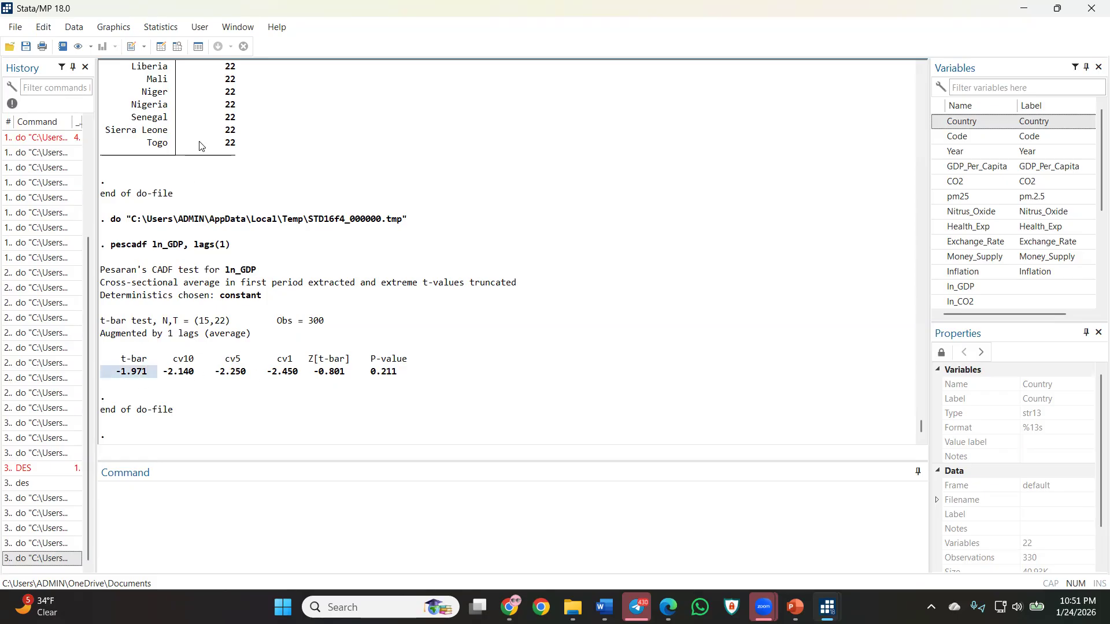
{"action": "left_click", "coordinate": [139, 379]}
{"action": "left_click_drag", "start_coordinate": [163, 376], "coordinate": [297, 377]}
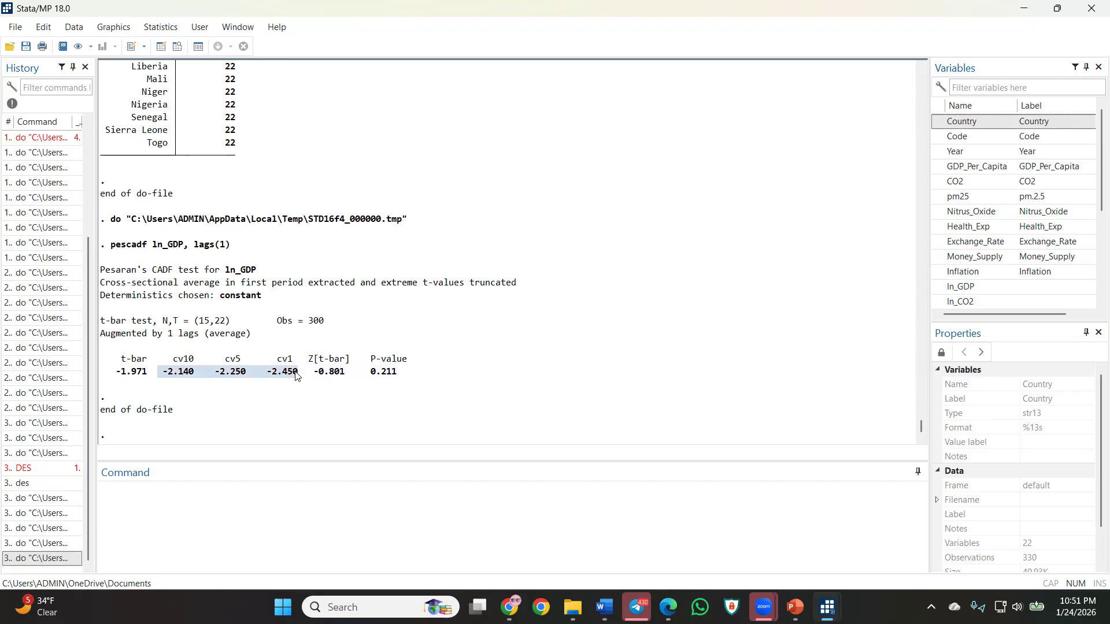
{"action": "left_click", "coordinate": [134, 380]}
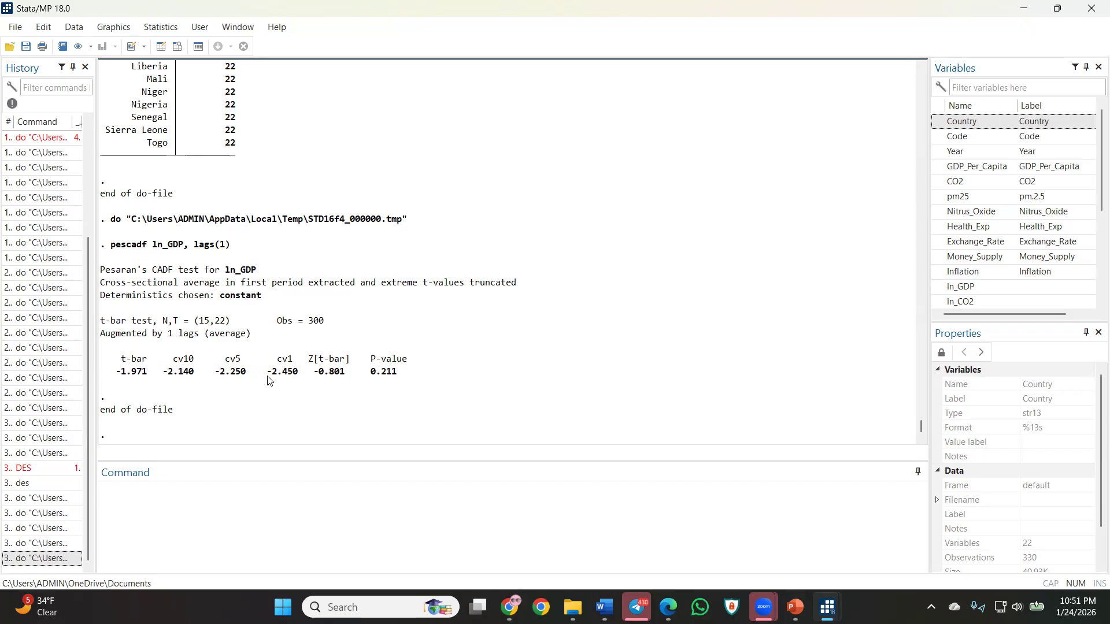
{"action": "left_click_drag", "start_coordinate": [248, 360], "coordinate": [221, 358]}
{"action": "left_click", "coordinate": [232, 381]}
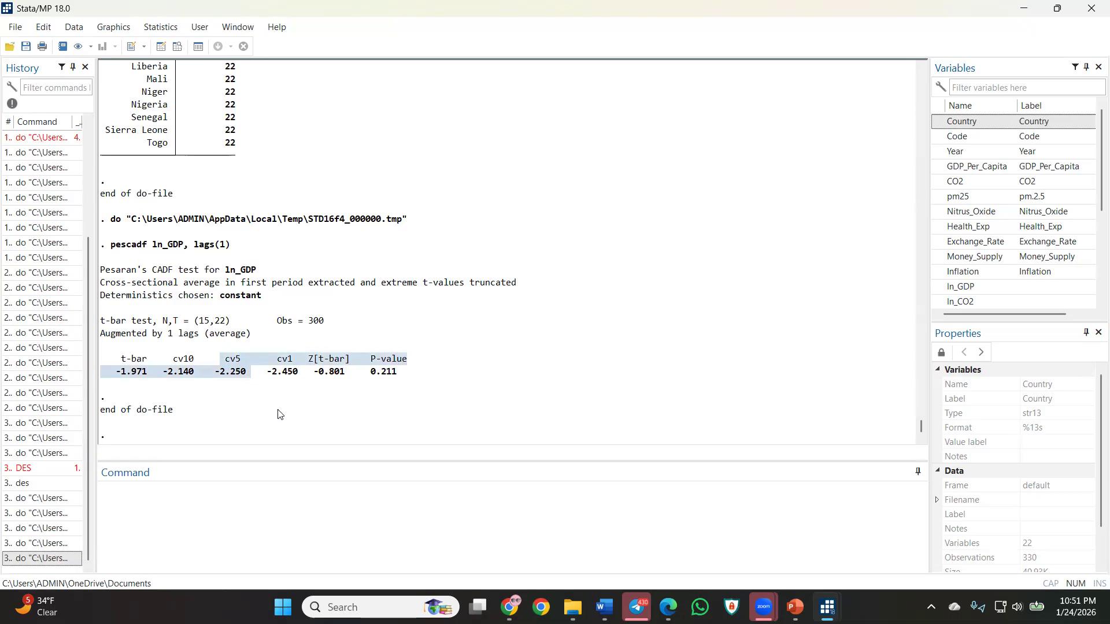
Run the CADF test for ln_CO2 at levels with one lag from the do-file.
{"action": "mouse_move", "coordinate": [826, 608]}
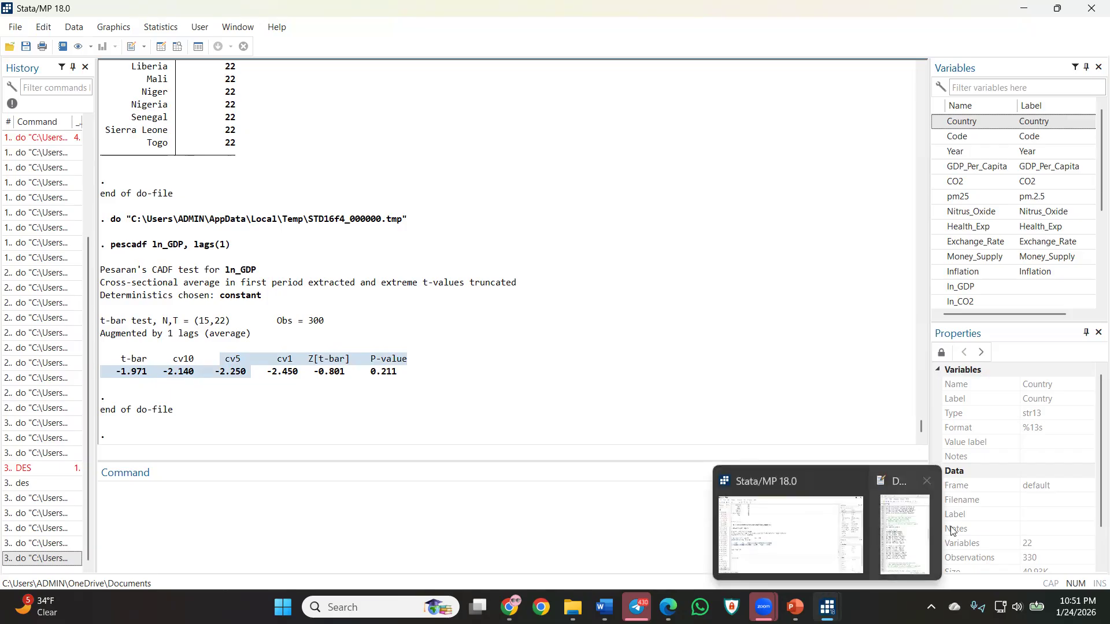
{"action": "left_click", "coordinate": [908, 538]}
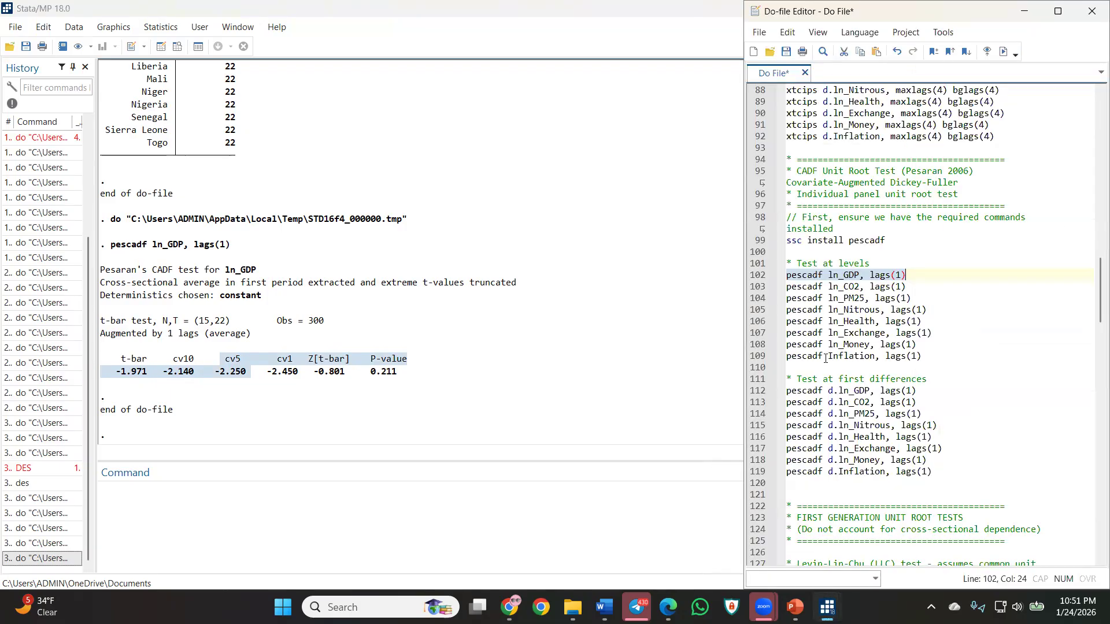
{"action": "left_click", "coordinate": [756, 286]}
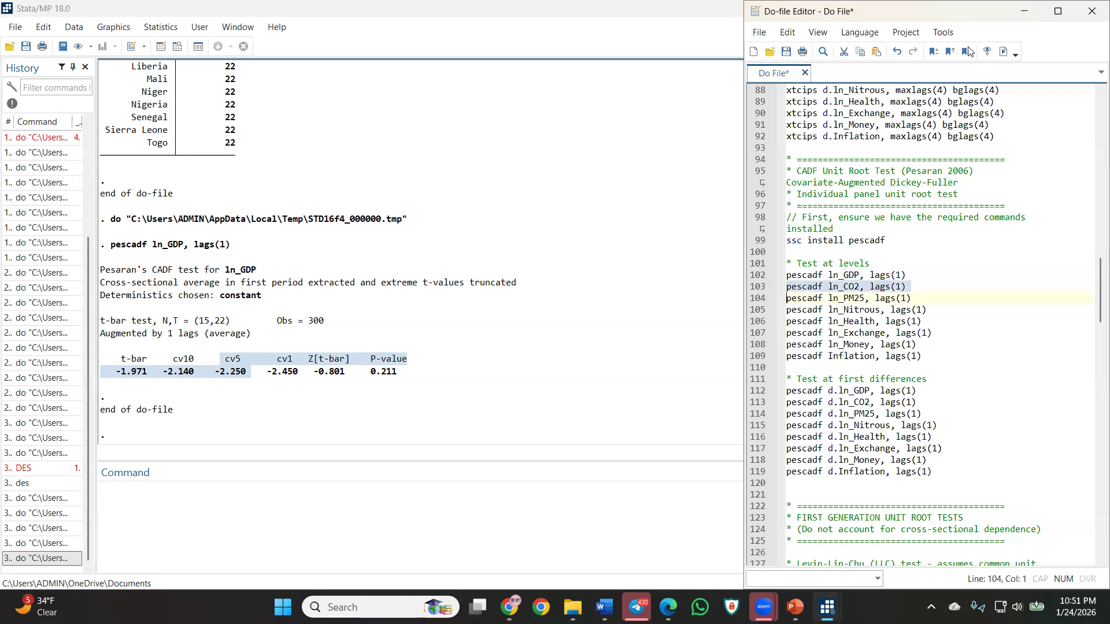
{"action": "left_click", "coordinate": [1004, 51]}
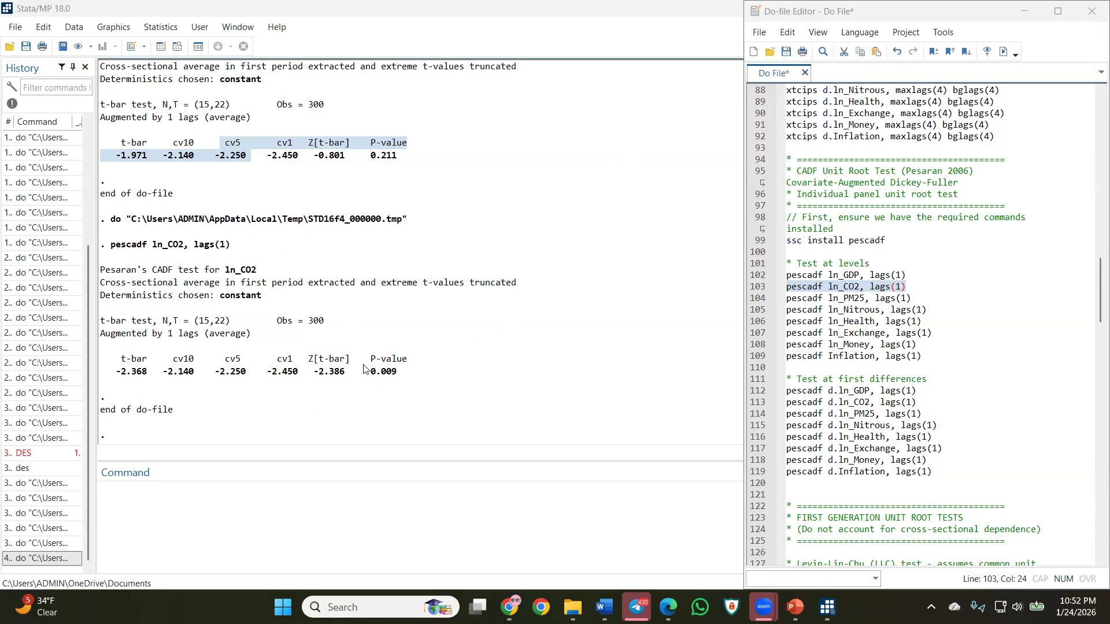
Compare the ln_CO2 t-bar statistic with the 1% and 5% critical values in the CADF output.
{"action": "left_click_drag", "start_coordinate": [363, 365], "coordinate": [364, 368]}
{"action": "left_click", "coordinate": [454, 437]}
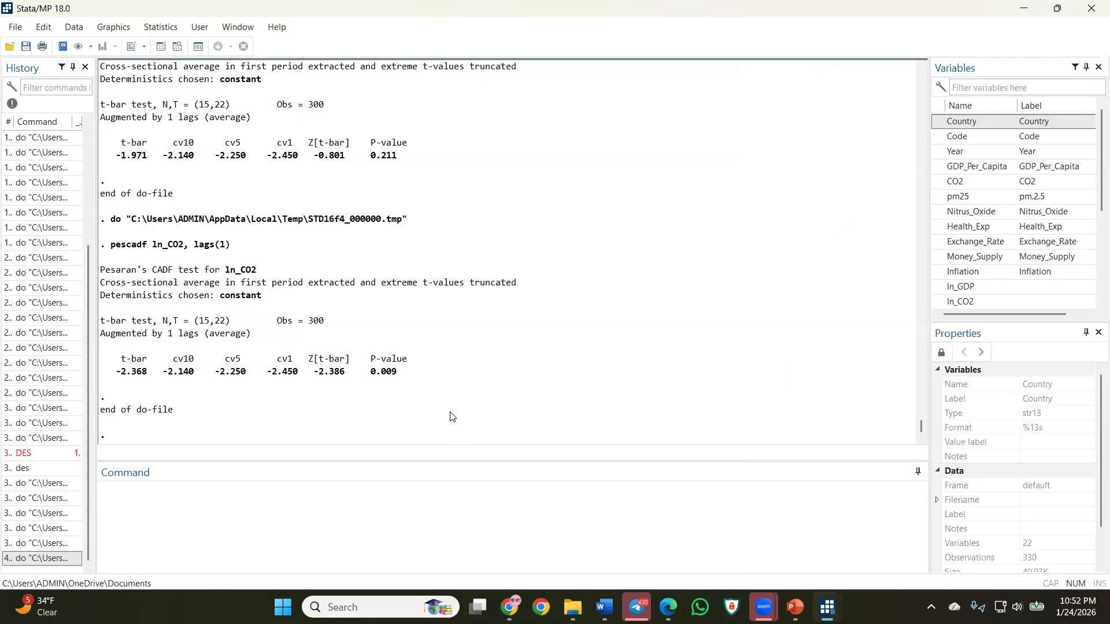
{"action": "mouse_move", "coordinate": [827, 607]}
{"action": "left_click_drag", "start_coordinate": [254, 374], "coordinate": [209, 346]}
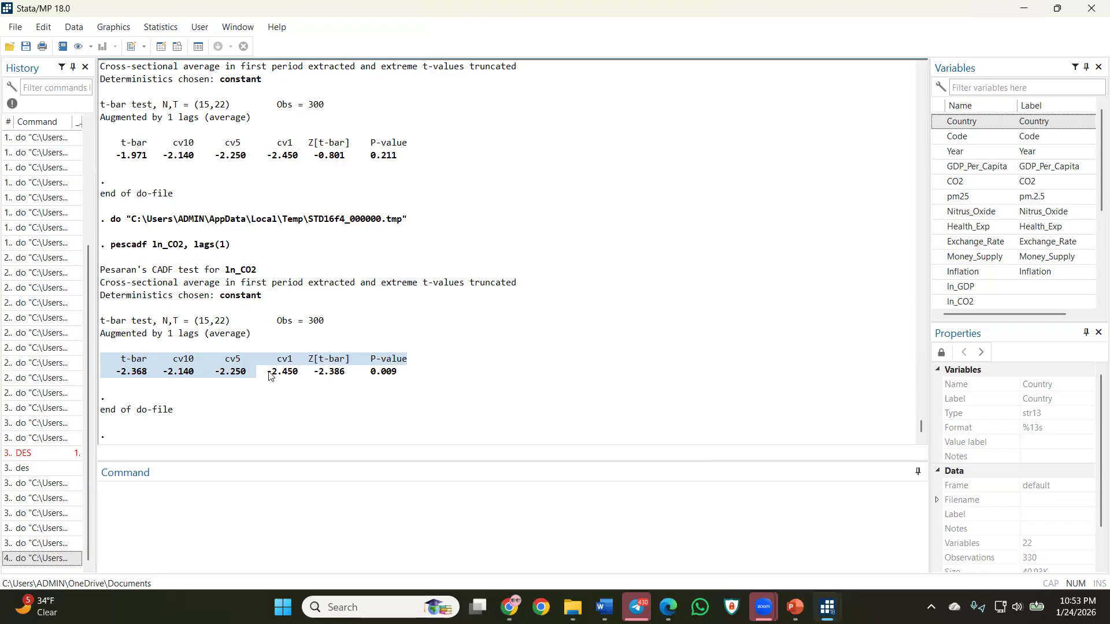
{"action": "left_click", "coordinate": [292, 377]}
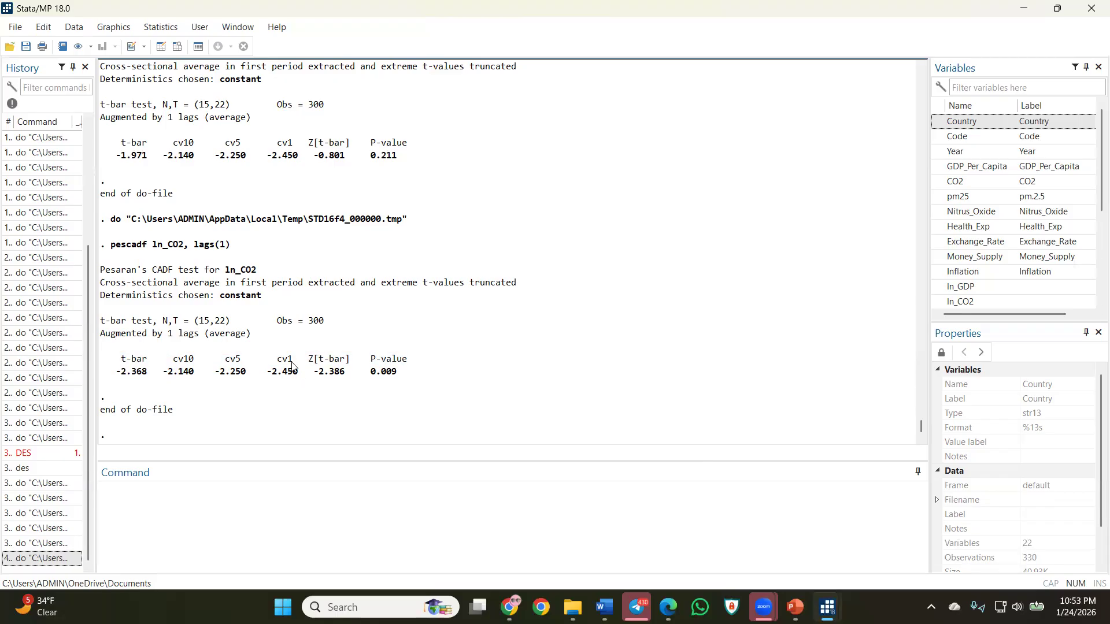
{"action": "left_click_drag", "start_coordinate": [288, 358], "coordinate": [298, 382]}
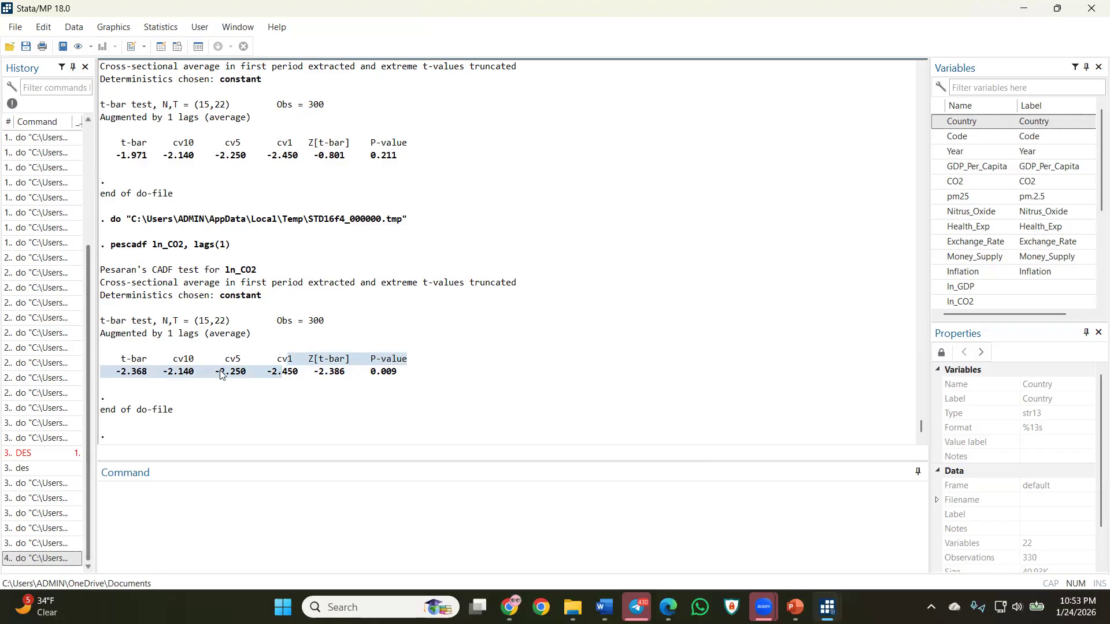
{"action": "left_click", "coordinate": [247, 375]}
{"action": "mouse_move", "coordinate": [247, 371]}
{"action": "left_mouse_down"}
{"action": "mouse_move", "coordinate": [227, 361]}
{"action": "mouse_move", "coordinate": [247, 373]}
{"action": "left_mouse_up"}
{"action": "left_click", "coordinate": [219, 359]}
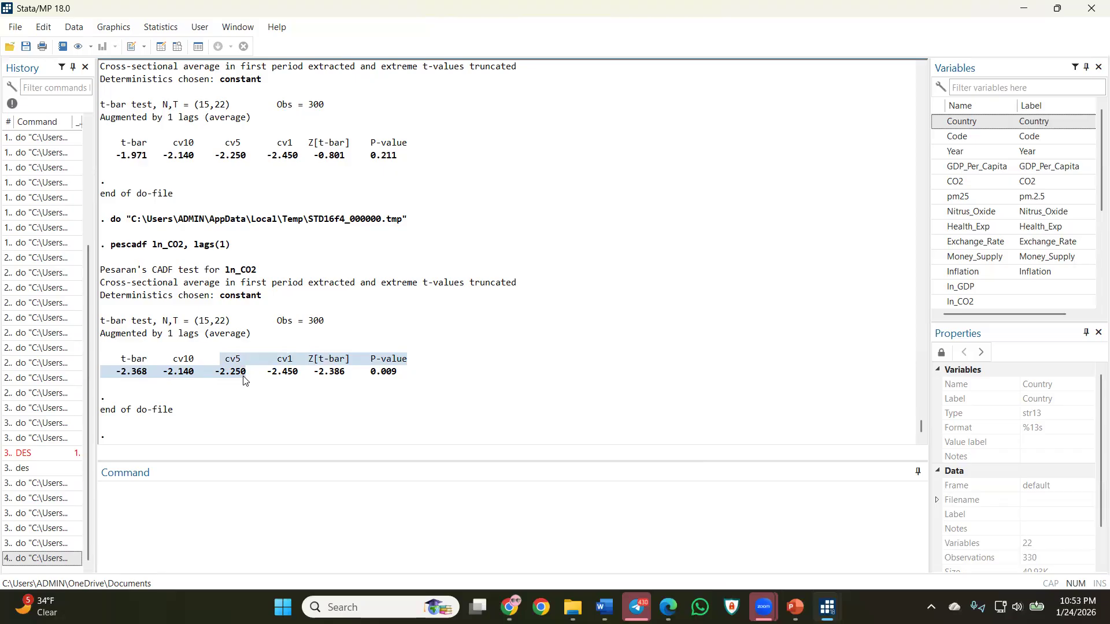
Check the ln_CO2 P-value alongside the 1% critical value in the CADF output.
{"action": "left_click_drag", "start_coordinate": [404, 369], "coordinate": [367, 351]}
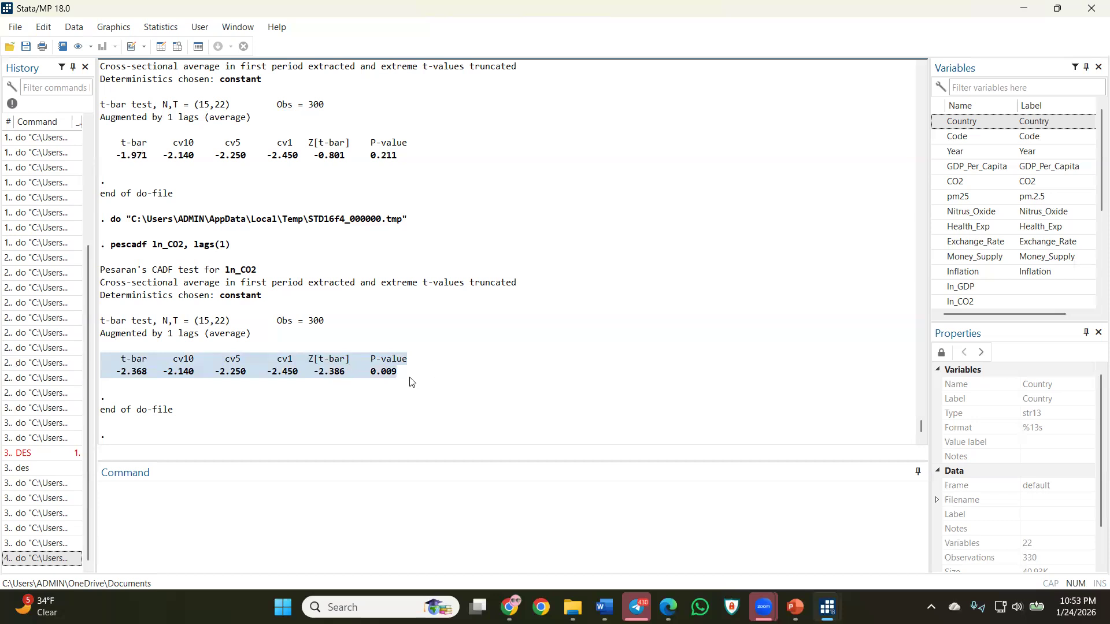
{"action": "left_click", "coordinate": [300, 373]}
{"action": "mouse_move", "coordinate": [298, 358]}
{"action": "left_mouse_down"}
{"action": "mouse_move", "coordinate": [268, 368]}
{"action": "mouse_move", "coordinate": [290, 374]}
{"action": "left_mouse_up"}
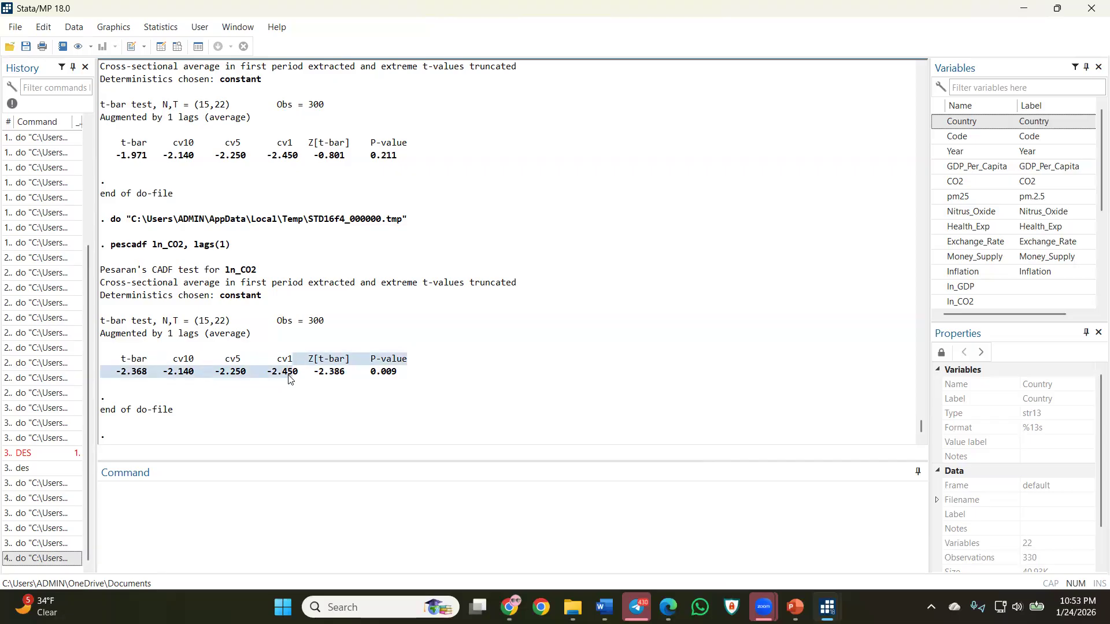
{"action": "left_click", "coordinate": [307, 382]}
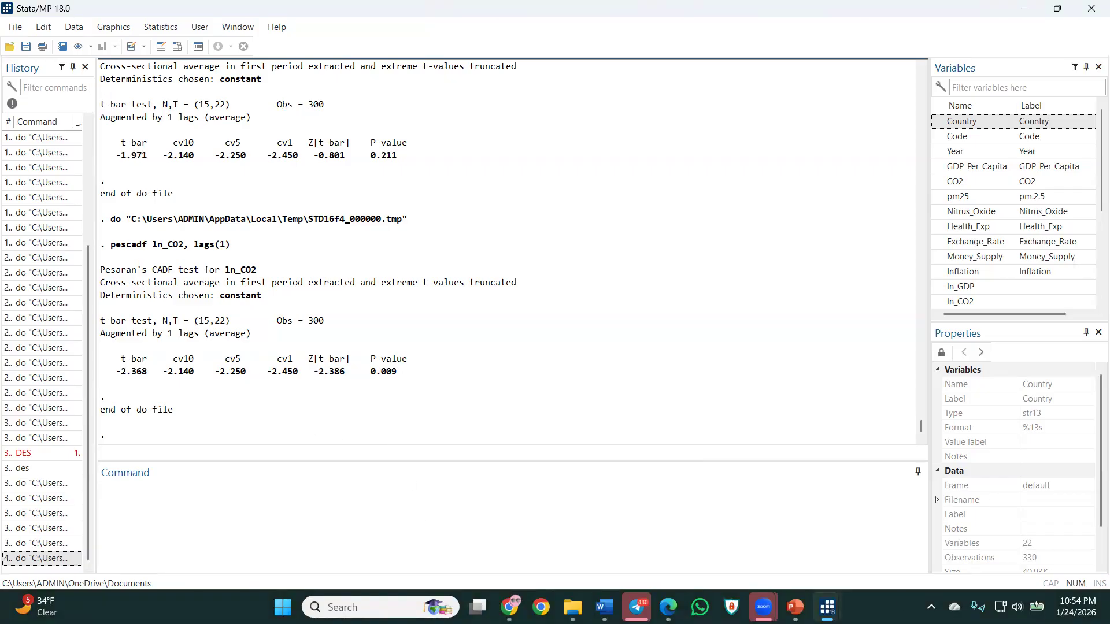
Run the remaining level CADF tests with one lag from the do-file, covering ln_PM25, ln_Nitrous, ln_Health, ln_Exchange, ln_Money and Inflation.
{"action": "mouse_move", "coordinate": [827, 607]}
{"action": "left_click", "coordinate": [906, 532]}
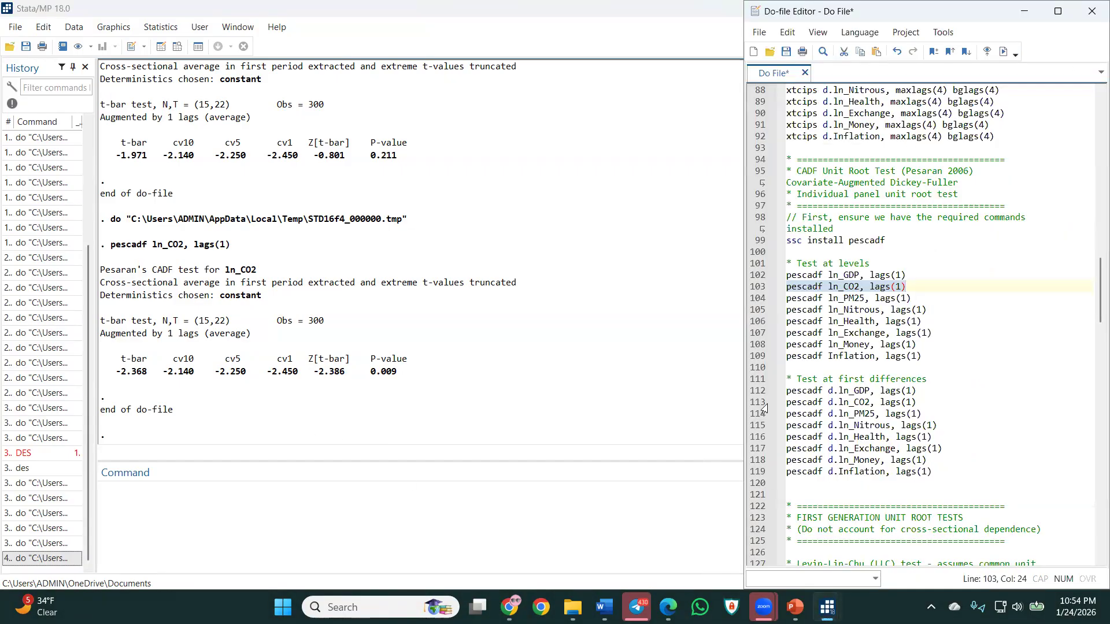
{"action": "left_click_drag", "start_coordinate": [764, 299], "coordinate": [779, 352]}
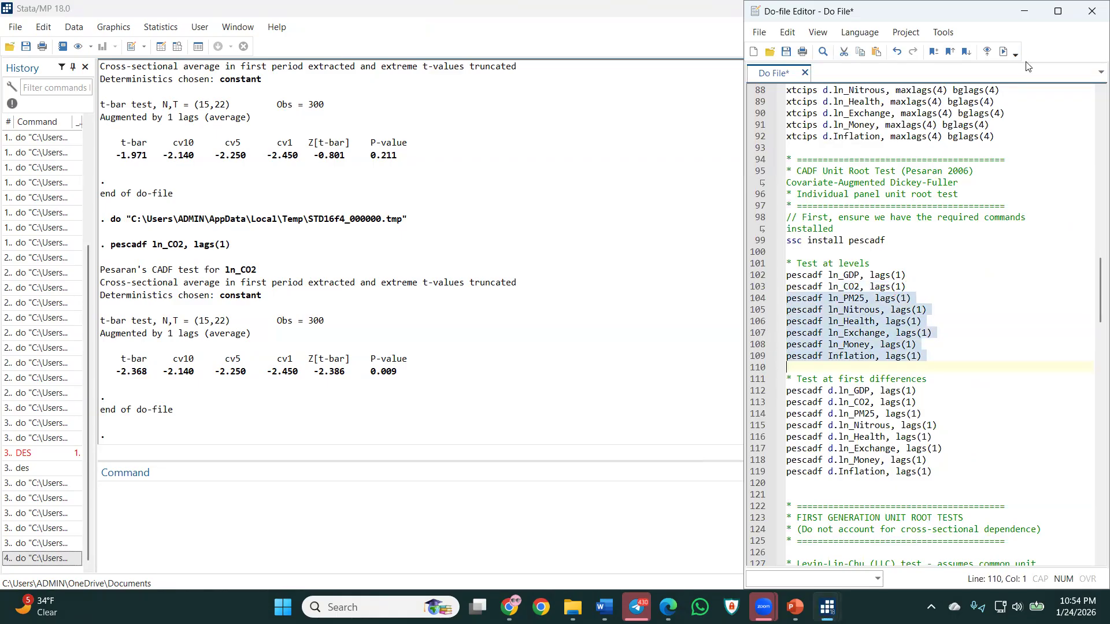
{"action": "left_click", "coordinate": [1004, 51]}
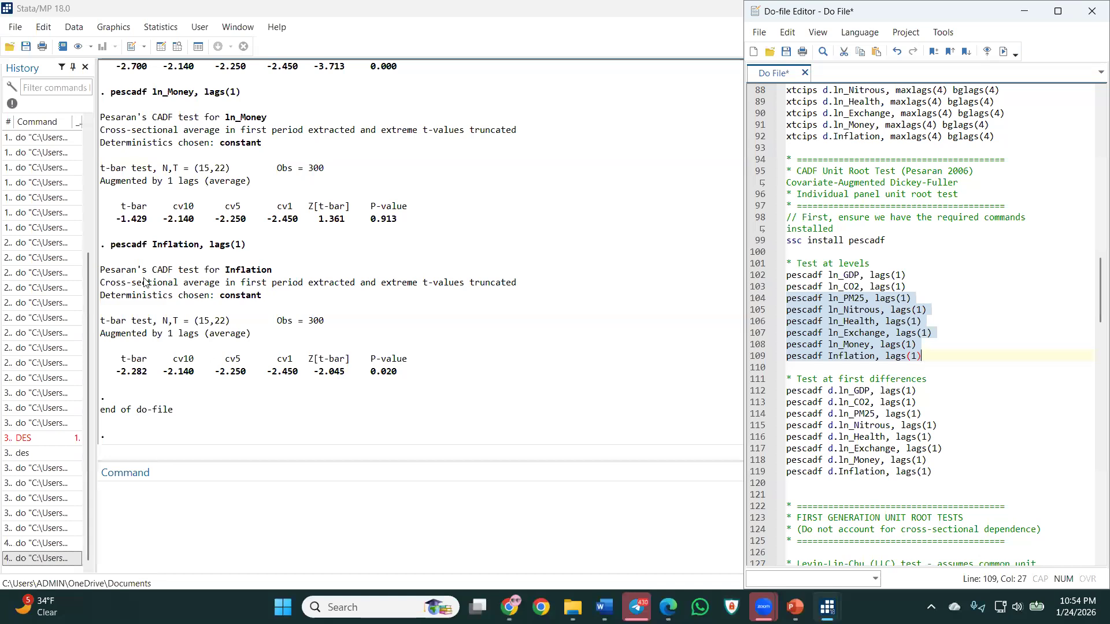
Examine the CADF output block for Inflation at levels, including its test statistic and P-value.
{"action": "left_click_drag", "start_coordinate": [101, 270], "coordinate": [504, 402]}
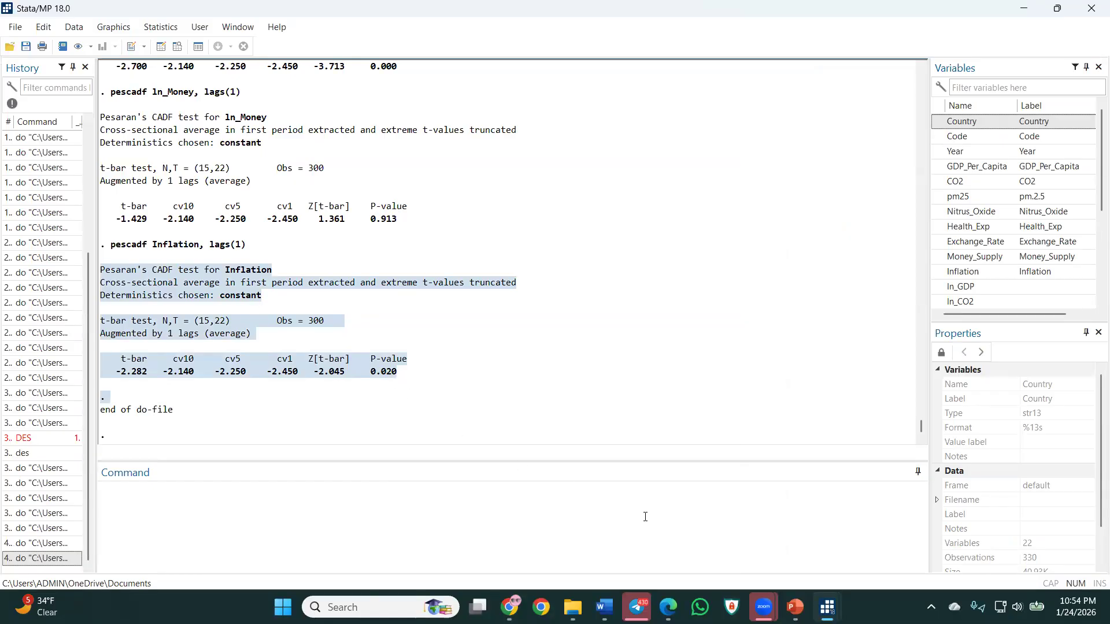
{"action": "mouse_move", "coordinate": [825, 604]}
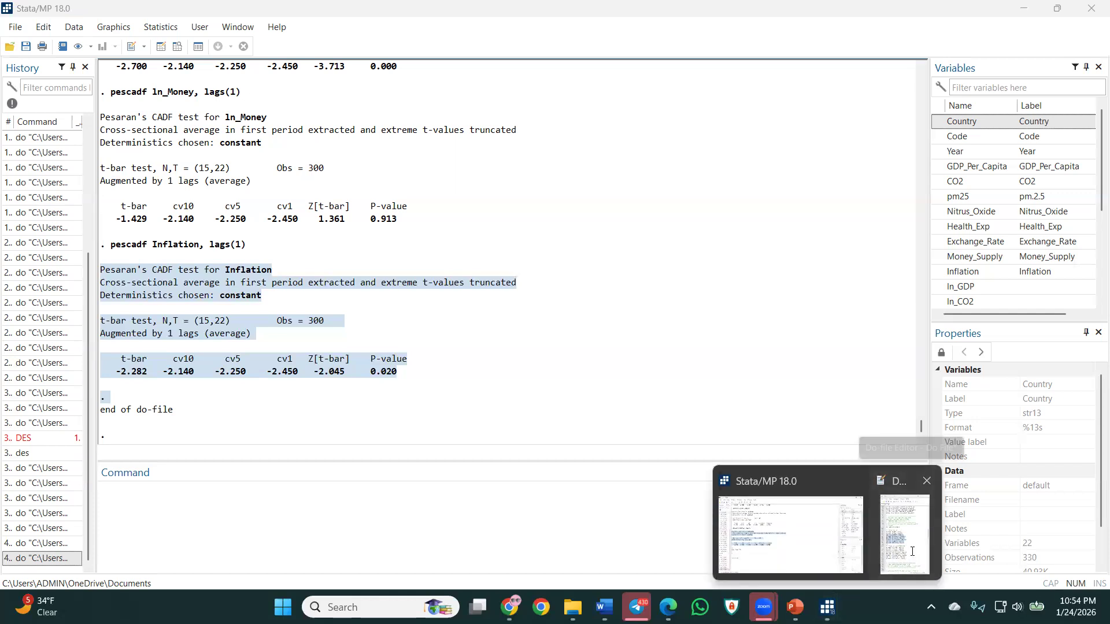
{"action": "left_click", "coordinate": [874, 483]}
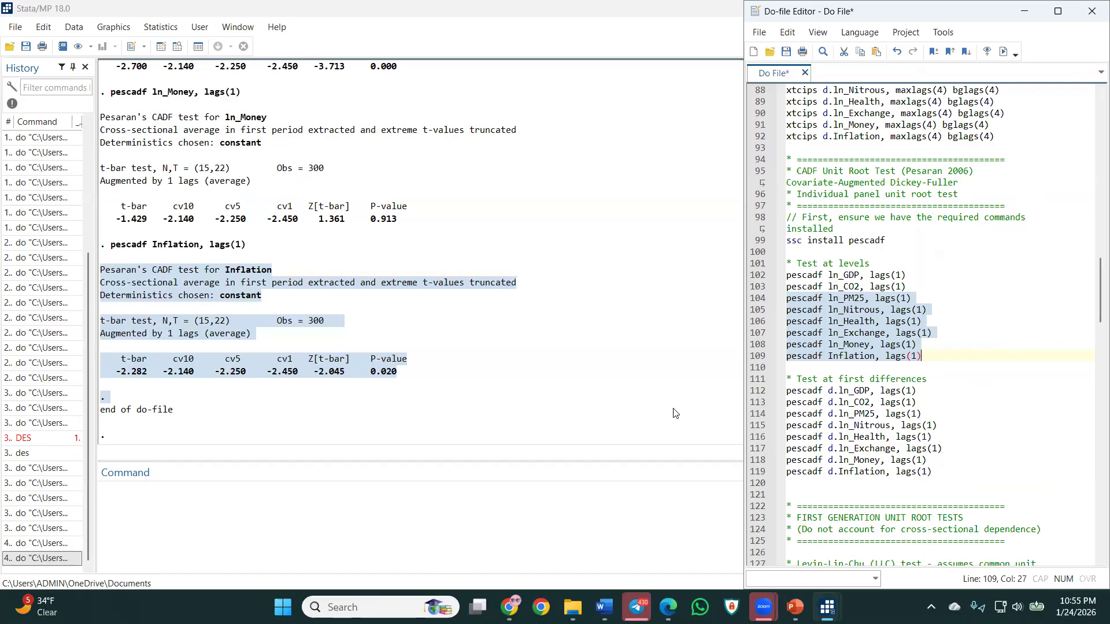
{"action": "left_click", "coordinate": [391, 381]}
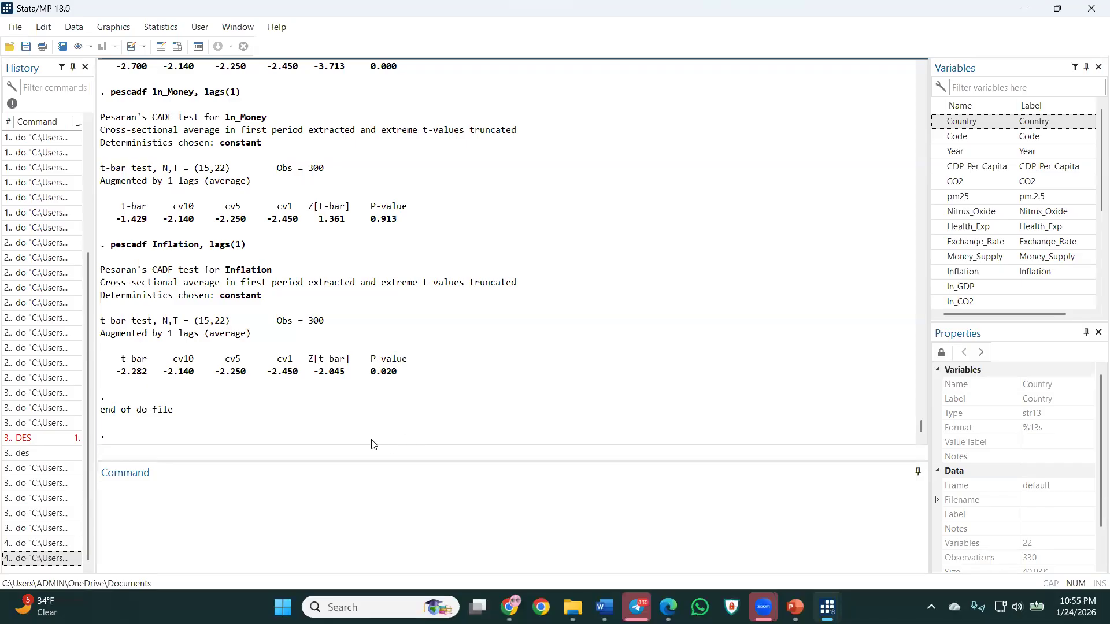
Run all first-difference CADF tests with one lag from the do-file, from d.ln_GDP through d.Inflation.
{"action": "mouse_move", "coordinate": [827, 607]}
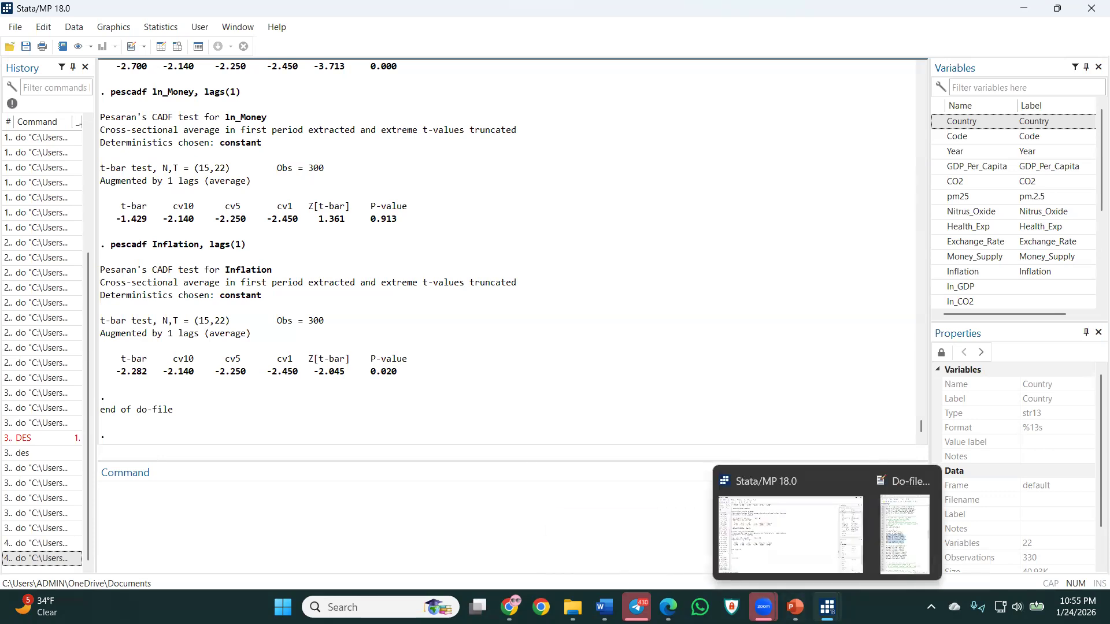
{"action": "left_click", "coordinate": [874, 555]}
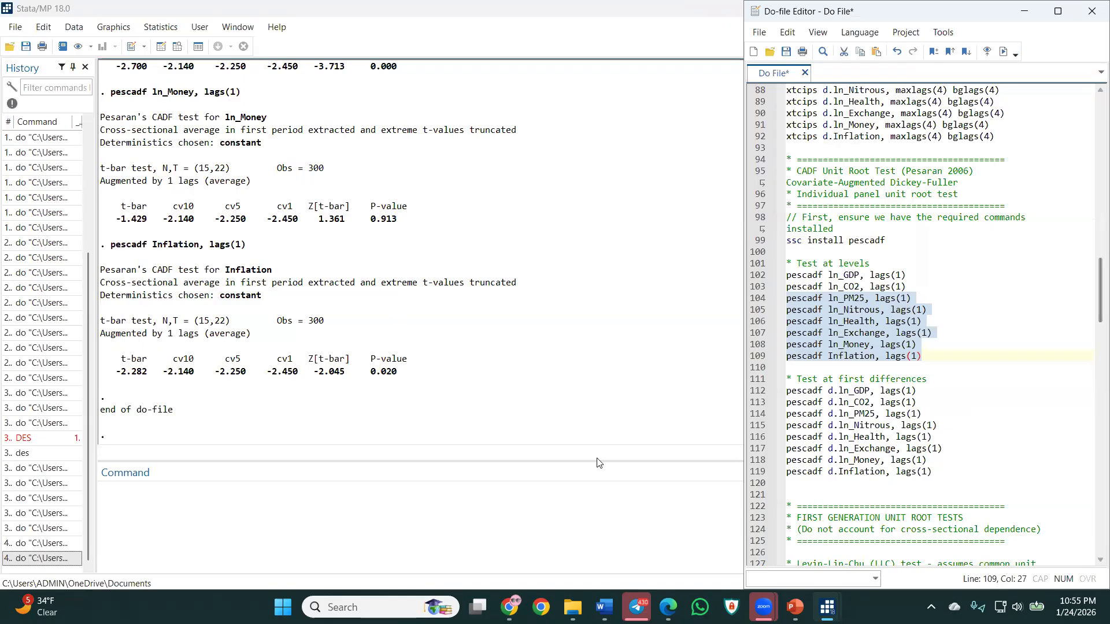
{"action": "scroll", "coordinate": [845, 370], "scroll_direction": "down", "scroll_amount": 1}
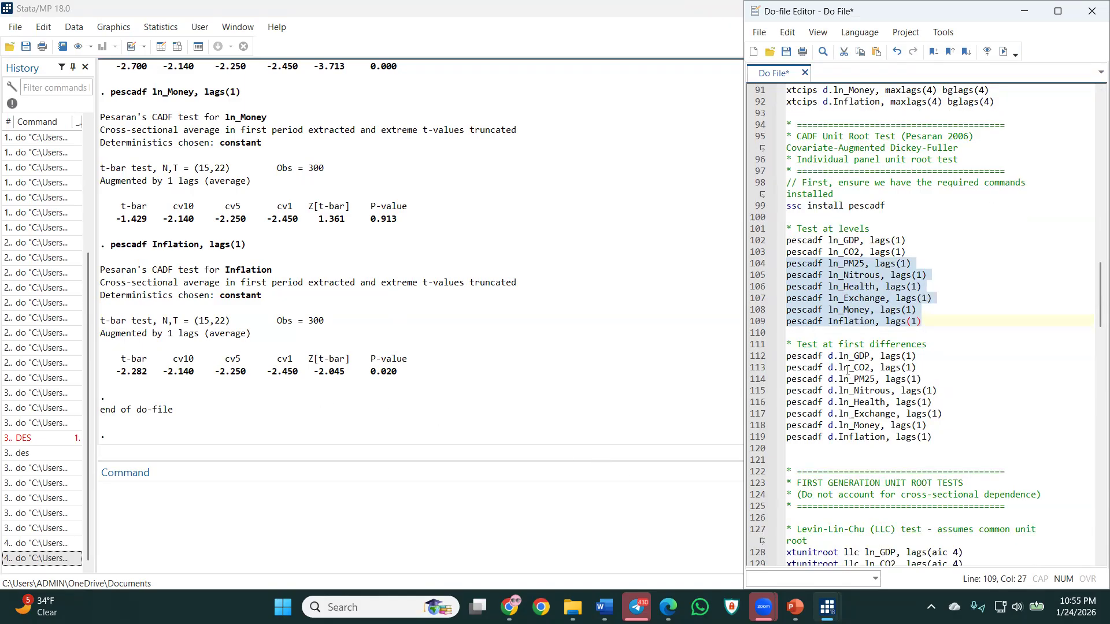
{"action": "scroll", "coordinate": [848, 370], "scroll_direction": "down", "scroll_amount": 1}
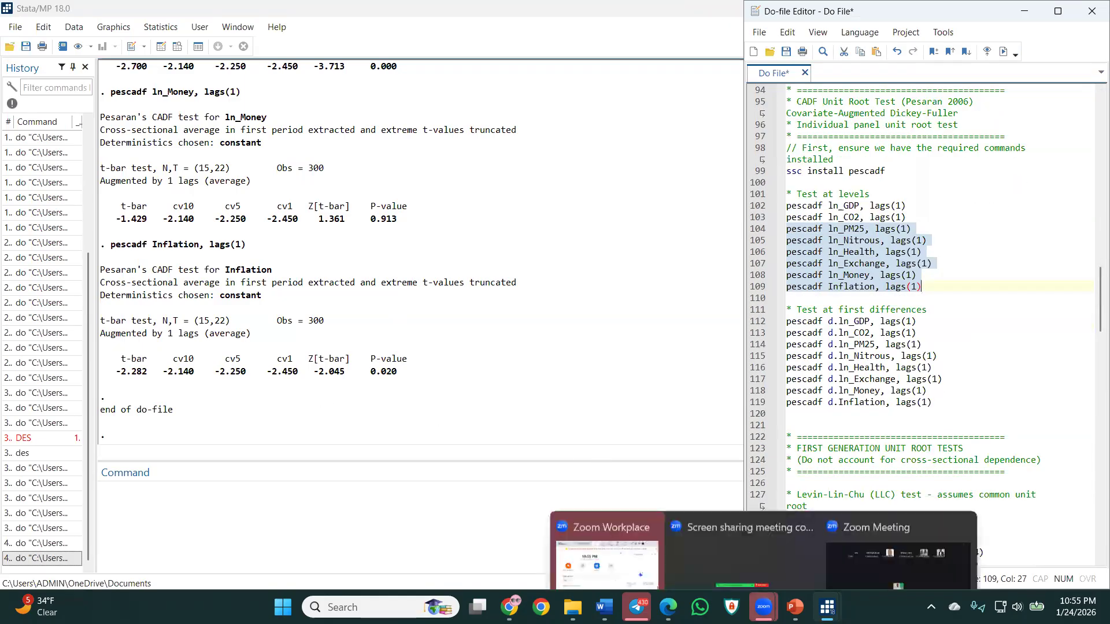
{"action": "left_click", "coordinate": [866, 539]}
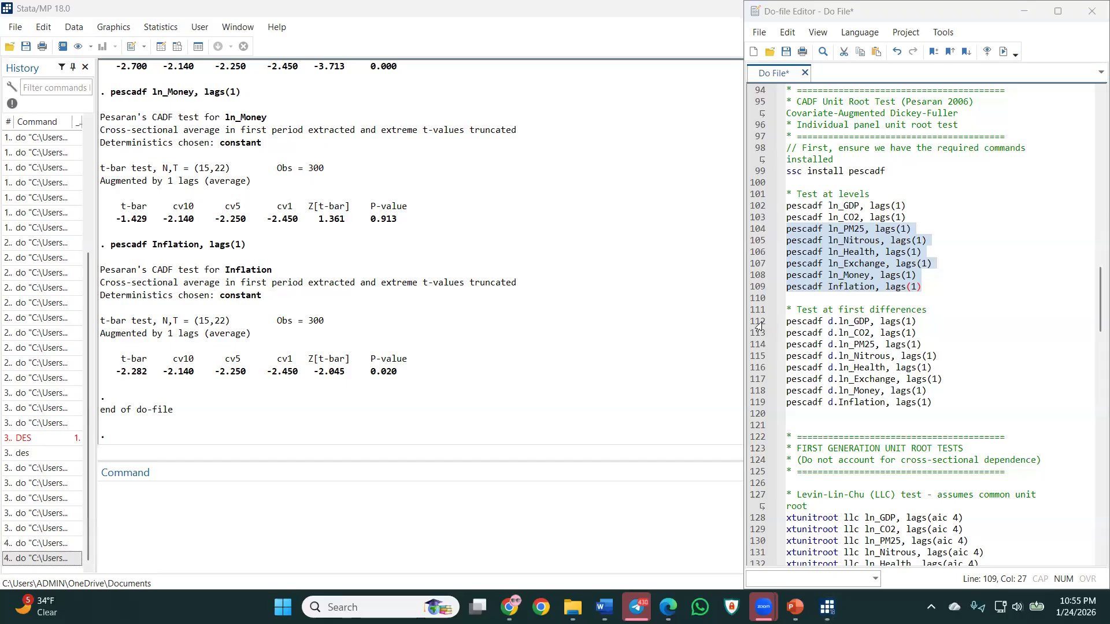
{"action": "left_click_drag", "start_coordinate": [758, 323], "coordinate": [760, 414]}
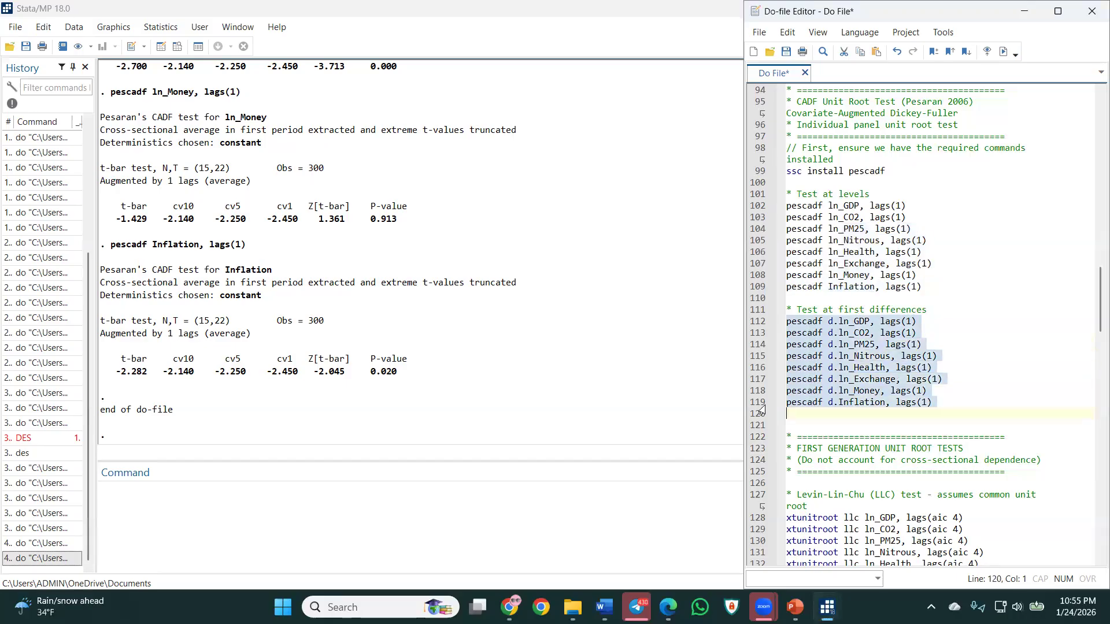
{"action": "left_click", "coordinate": [1004, 51]}
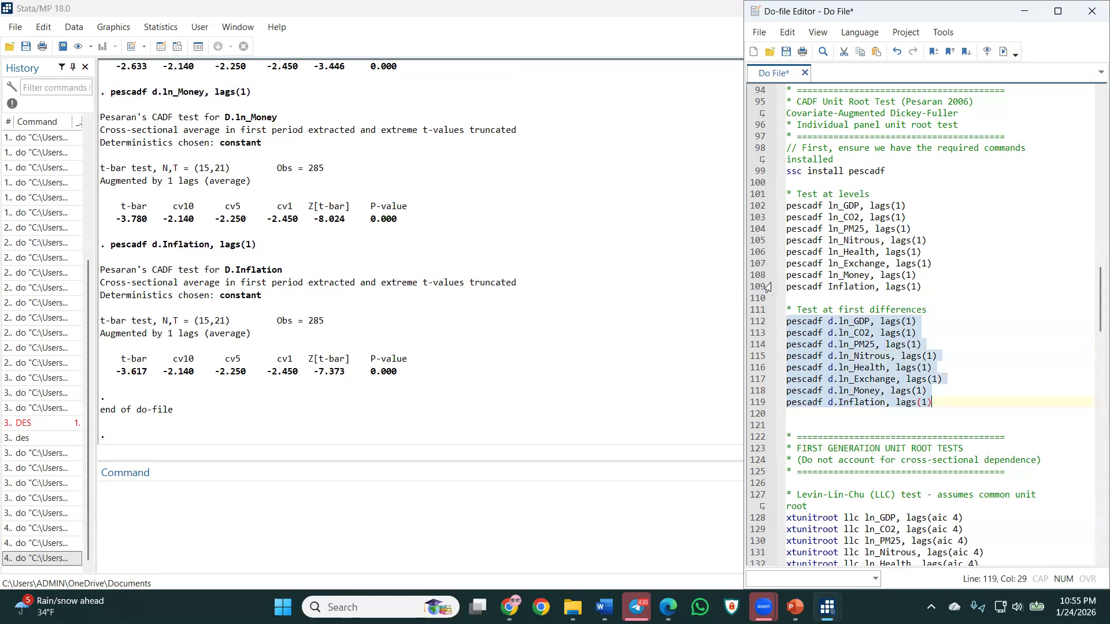
Select the CADF results output from the level test of ln_GDP through the first-difference test of Inflation.
{"action": "scroll", "coordinate": [457, 286], "scroll_direction": "up", "scroll_amount": 20}
{"action": "scroll", "coordinate": [450, 284], "scroll_direction": "up", "scroll_amount": 20}
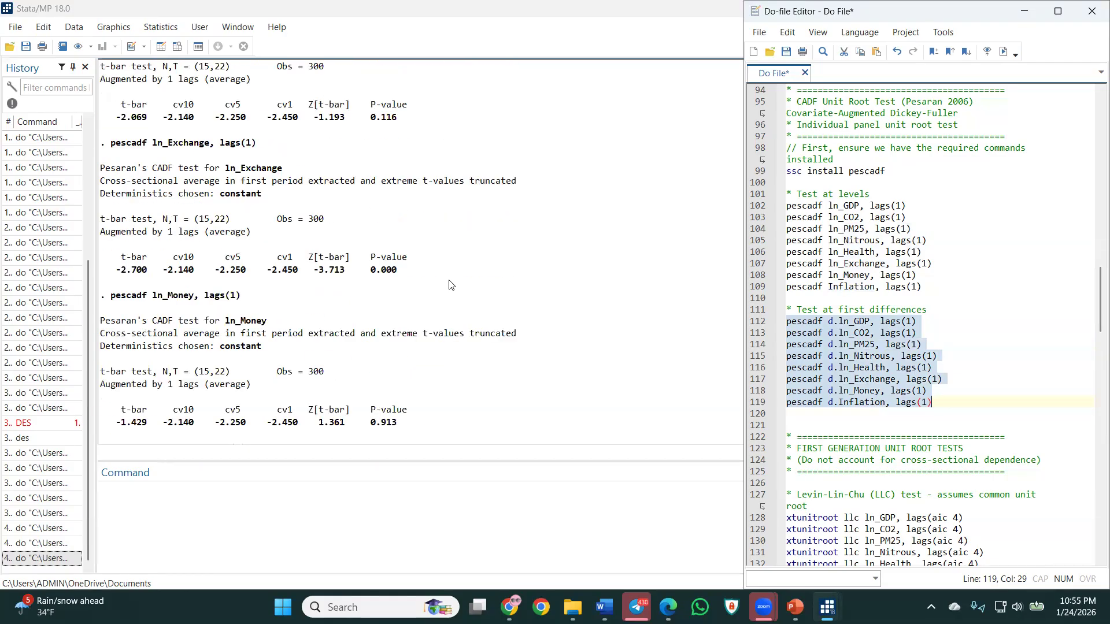
{"action": "scroll", "coordinate": [450, 285], "scroll_direction": "up", "scroll_amount": 6}
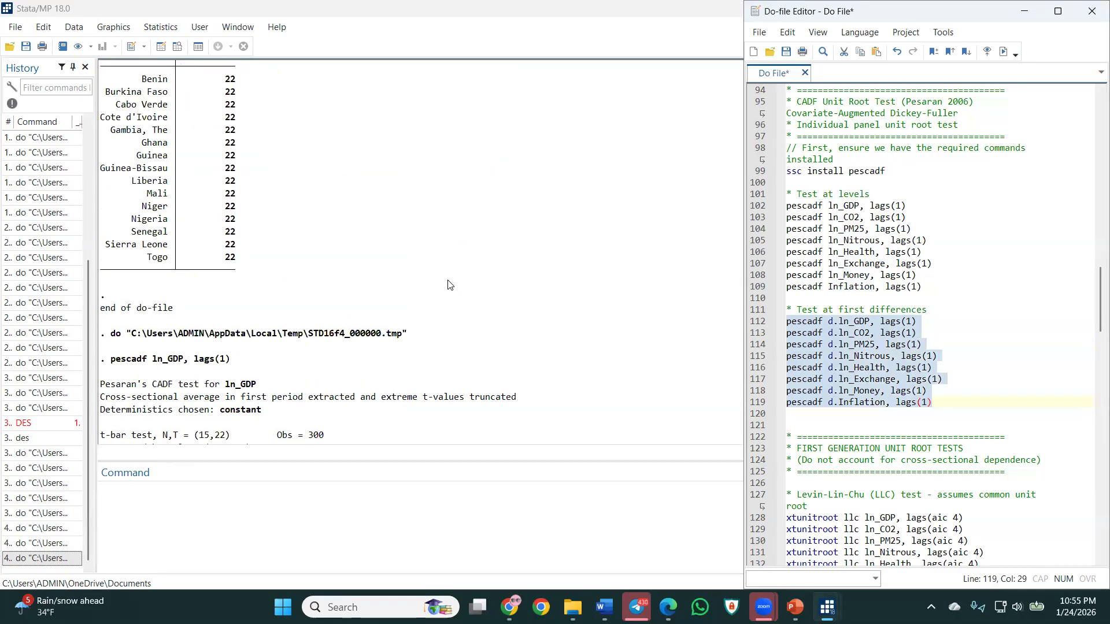
{"action": "scroll", "coordinate": [439, 281], "scroll_direction": "down", "scroll_amount": 4}
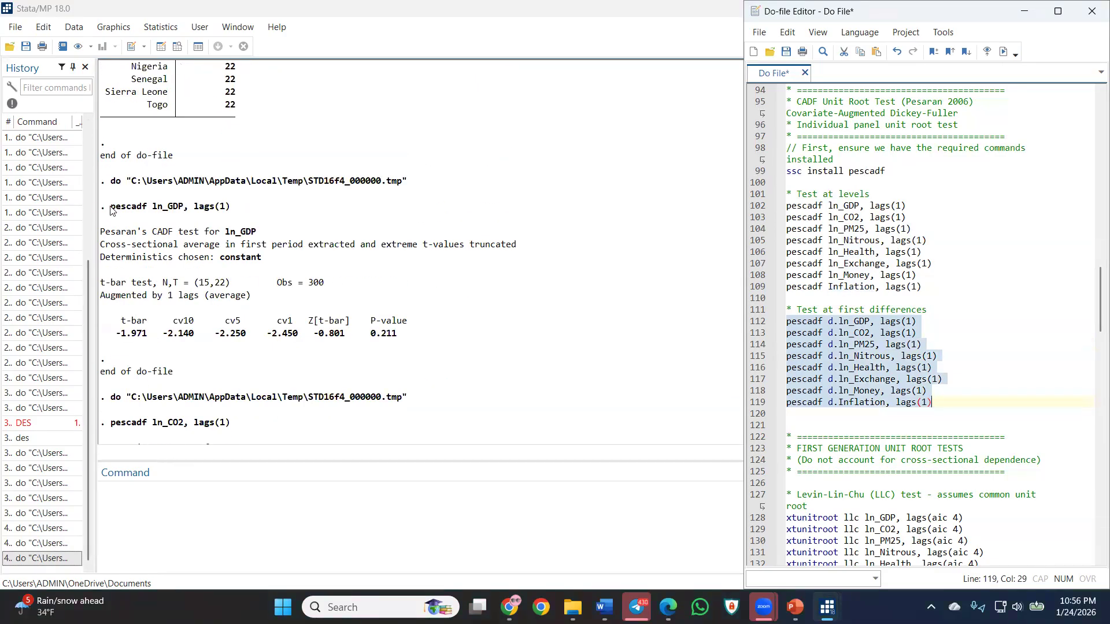
{"action": "key", "text": "ctrl+d"}
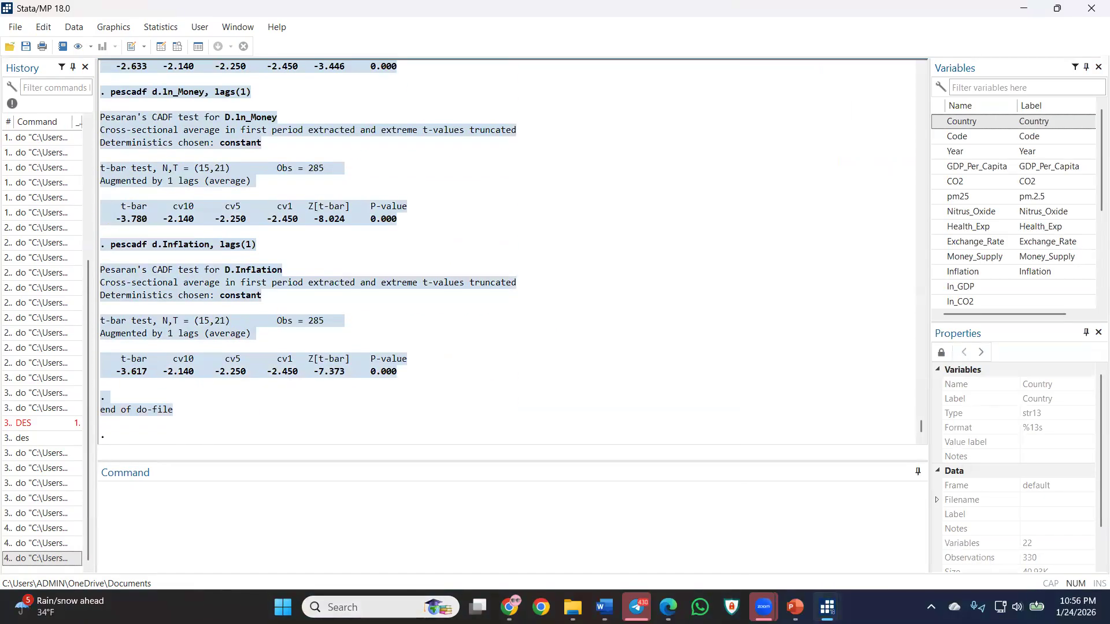
Switch to the Claude chat on summary statistics and paste the full CADF output into the reply.
{"action": "mouse_move", "coordinate": [509, 607]}
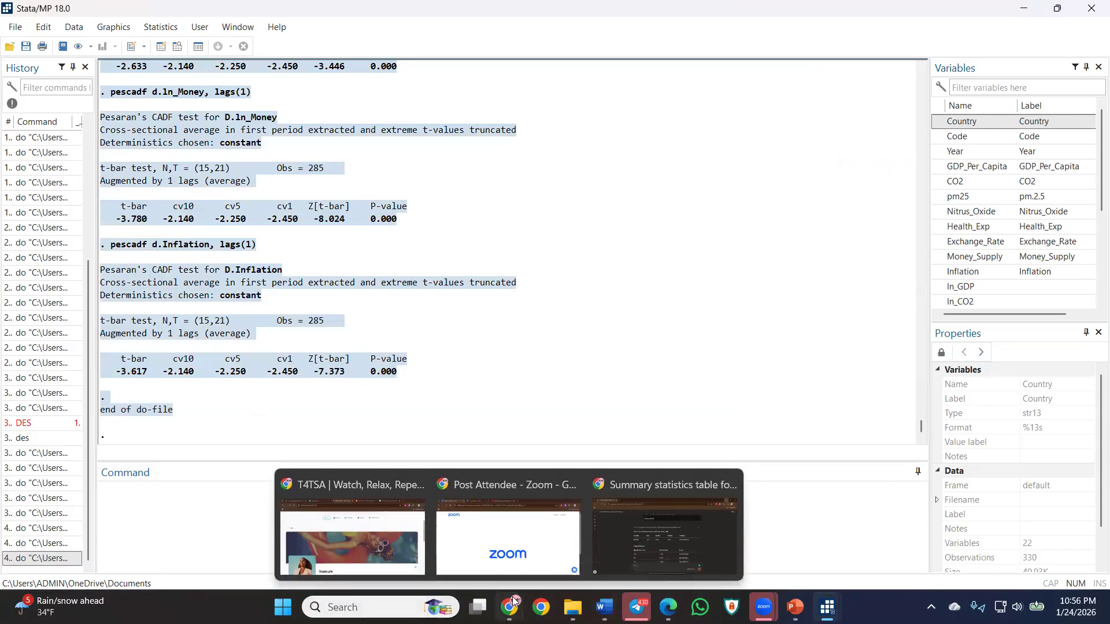
{"action": "left_click", "coordinate": [634, 555]}
{"action": "scroll", "coordinate": [445, 455], "scroll_direction": "down", "scroll_amount": 10}
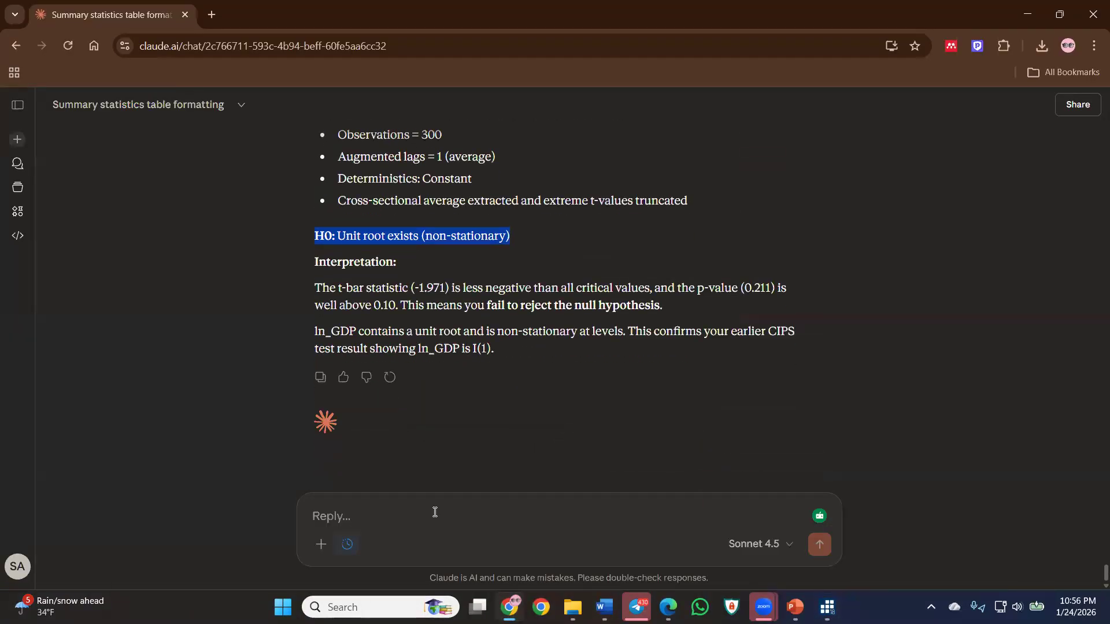
{"action": "key", "text": "ctrl+v"}
Find the earlier CIPS request in the chat and copy its instruction "Summarise the unit root test result into a table. showing the Integration order:".
{"action": "scroll", "coordinate": [496, 314], "scroll_direction": "up", "scroll_amount": 5}
{"action": "scroll", "coordinate": [390, 217], "scroll_direction": "up", "scroll_amount": 15}
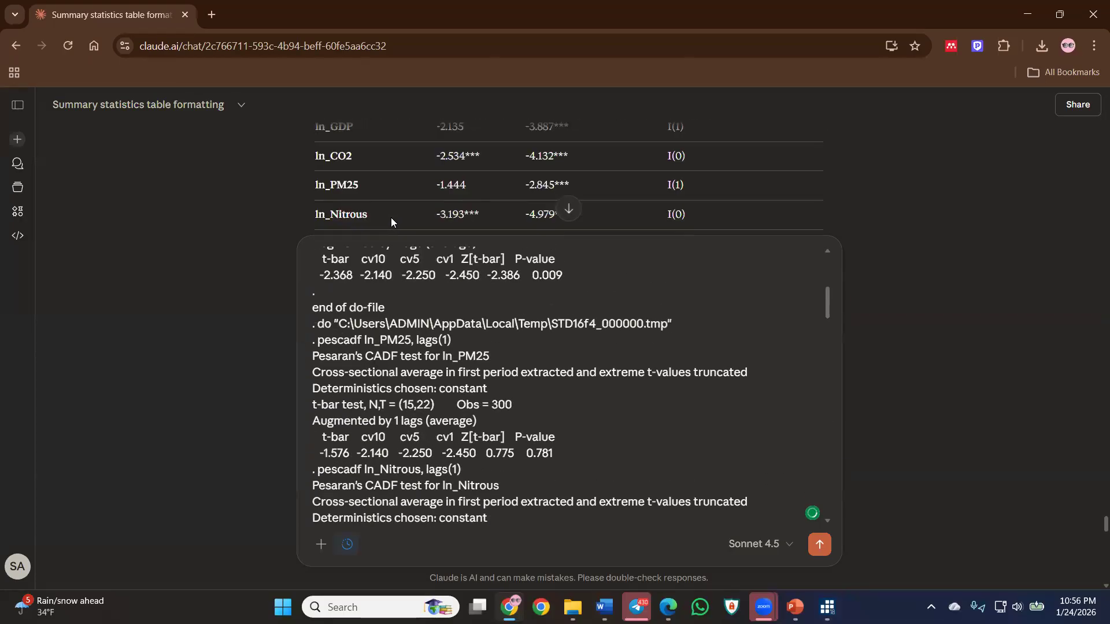
{"action": "scroll", "coordinate": [391, 218], "scroll_direction": "up", "scroll_amount": 10}
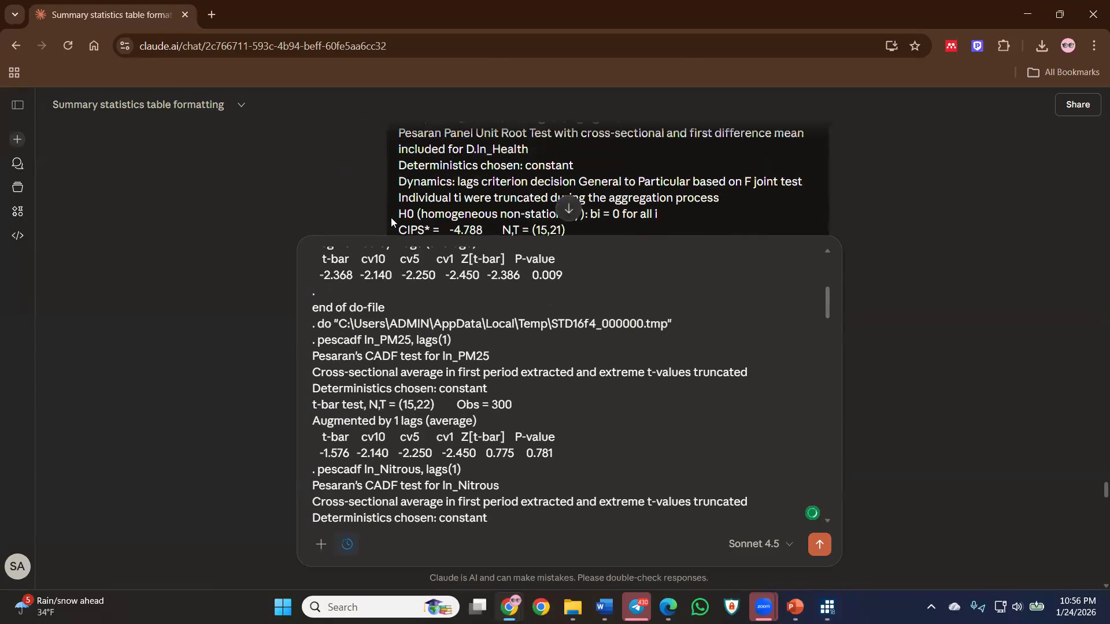
{"action": "scroll", "coordinate": [390, 217], "scroll_direction": "up", "scroll_amount": 10}
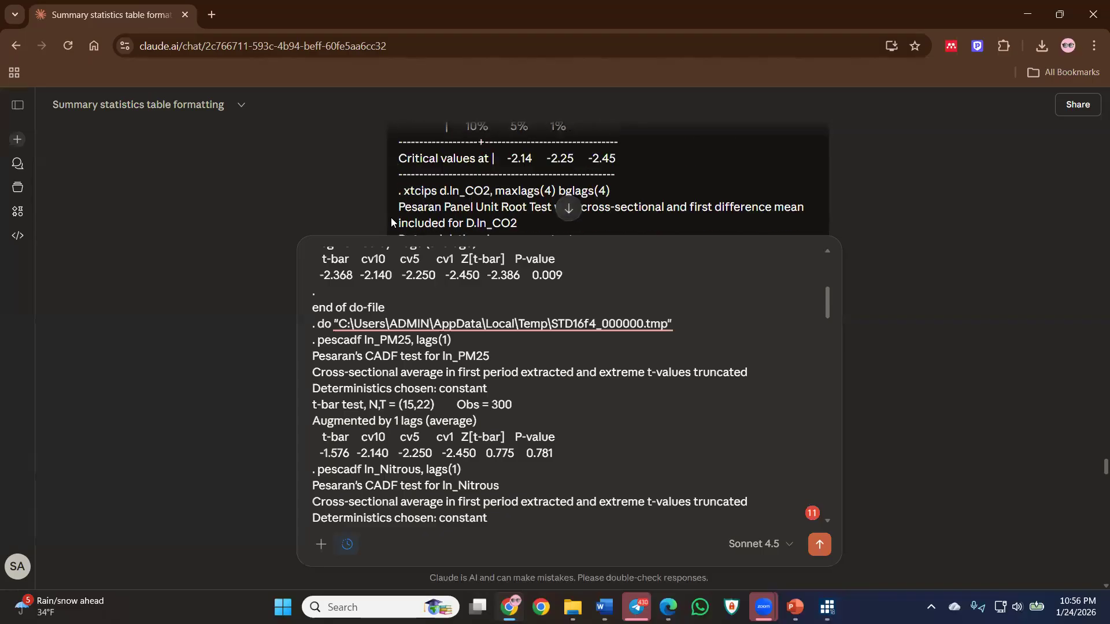
{"action": "scroll", "coordinate": [391, 217], "scroll_direction": "up", "scroll_amount": 10}
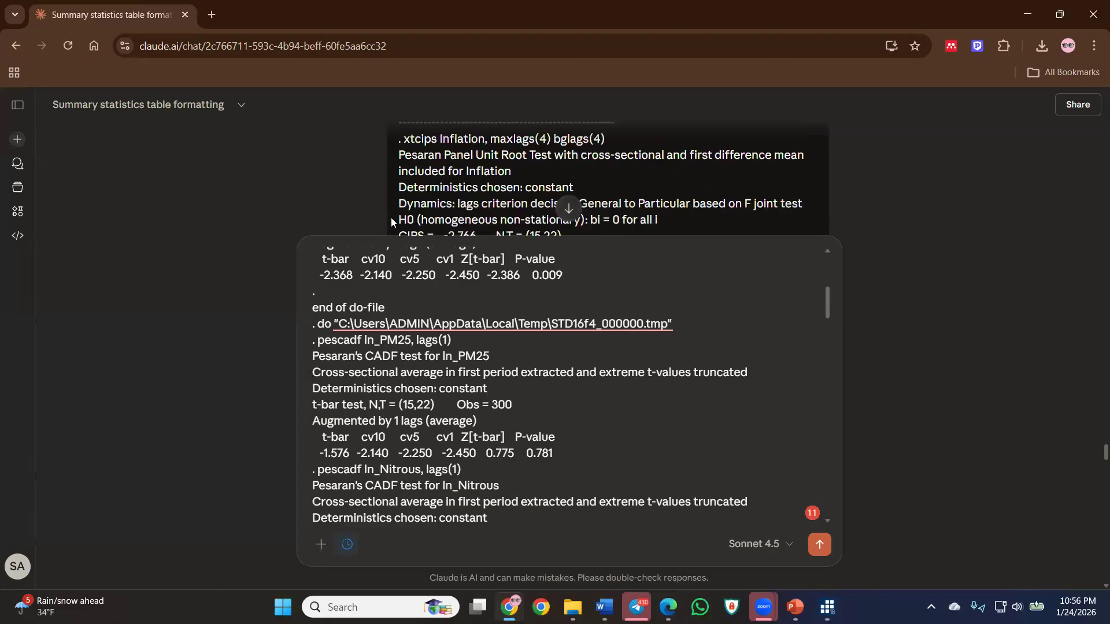
{"action": "scroll", "coordinate": [391, 217], "scroll_direction": "up", "scroll_amount": 10}
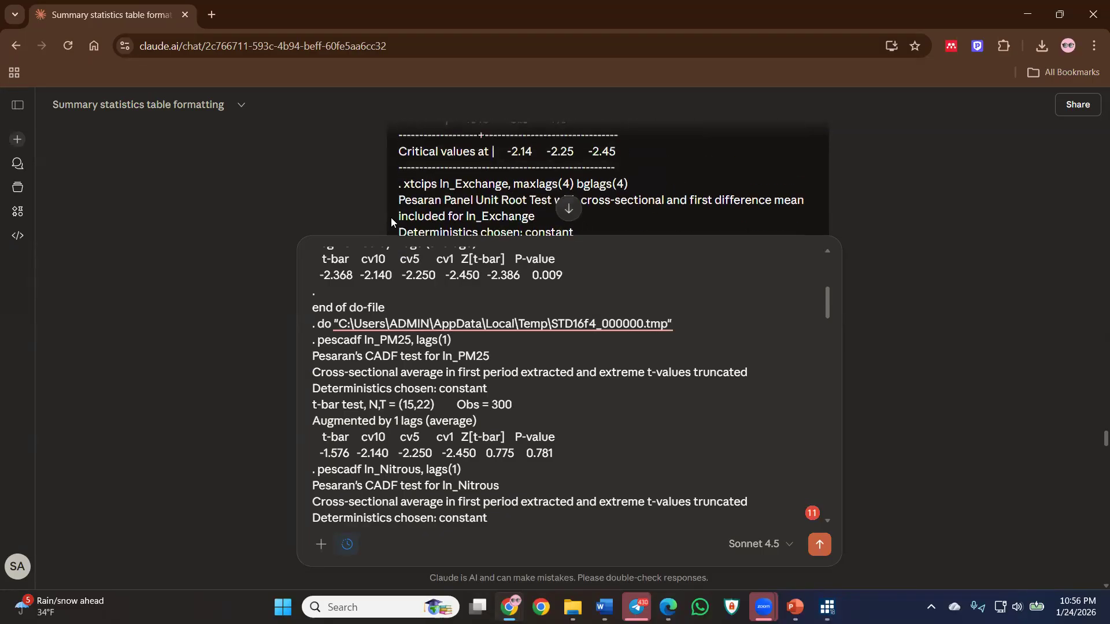
{"action": "scroll", "coordinate": [391, 217], "scroll_direction": "up", "scroll_amount": 10}
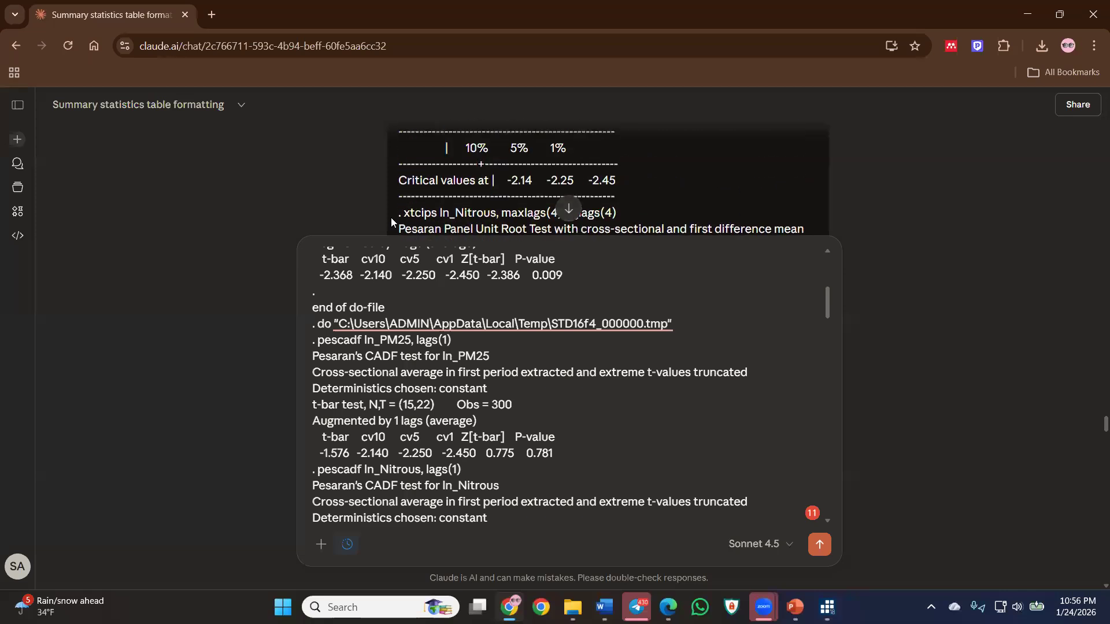
{"action": "scroll", "coordinate": [391, 217], "scroll_direction": "up", "scroll_amount": 10}
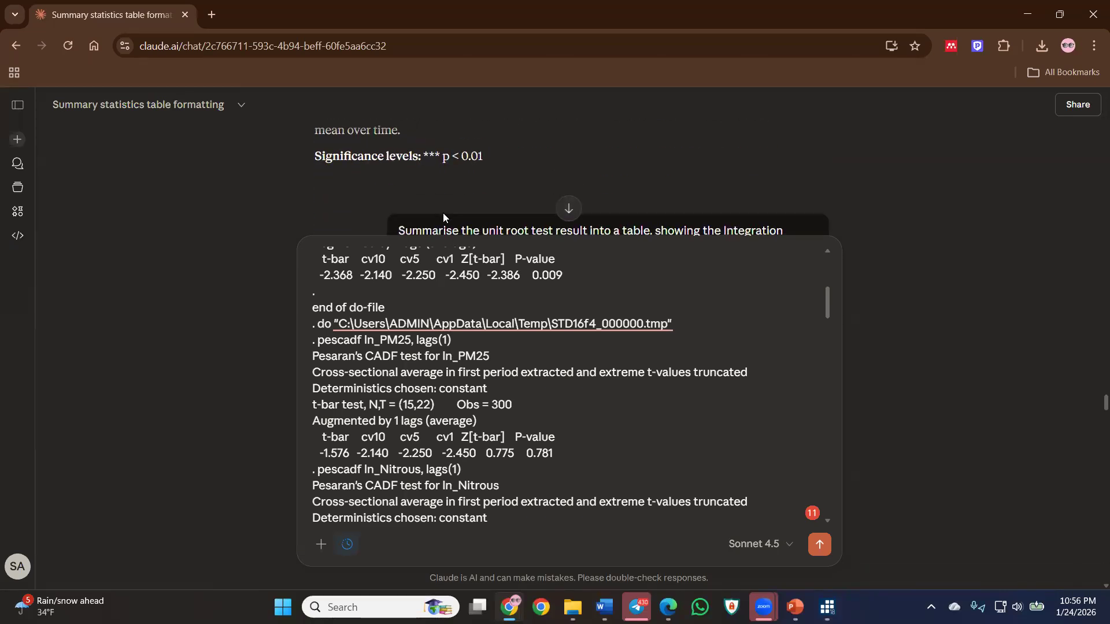
{"action": "scroll", "coordinate": [443, 213], "scroll_direction": "down", "scroll_amount": 1}
{"action": "triple_click", "coordinate": [444, 155]}
{"action": "key", "text": "ctrl+c"}
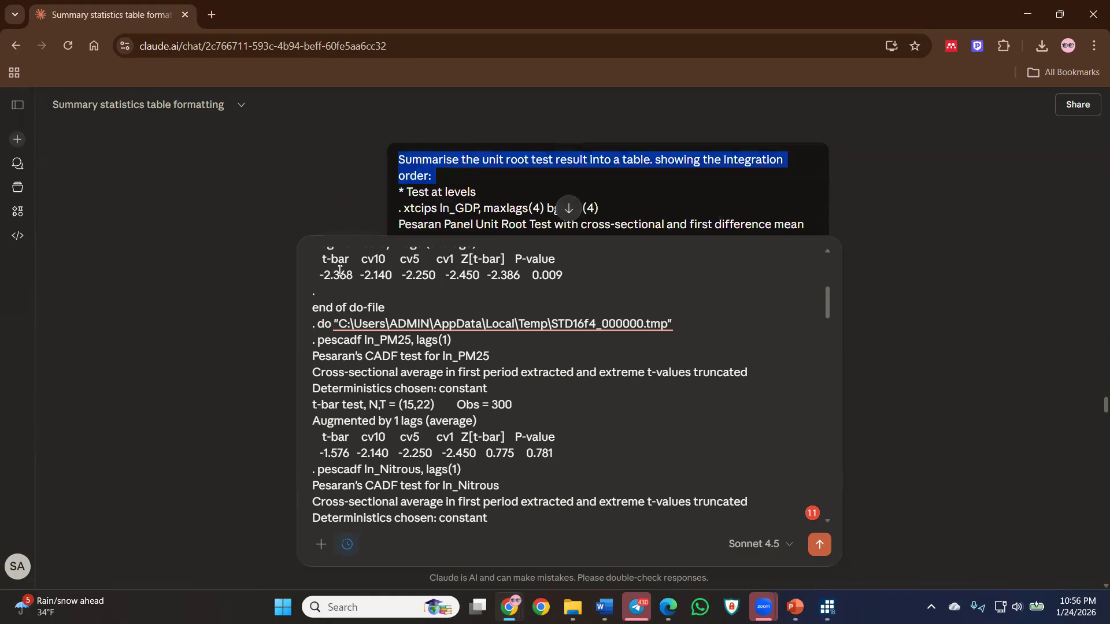
Insert the copied summarise instruction above the CADF output, separated by a blank line, and send the message.
{"action": "scroll", "coordinate": [420, 356], "scroll_direction": "up", "scroll_amount": 5}
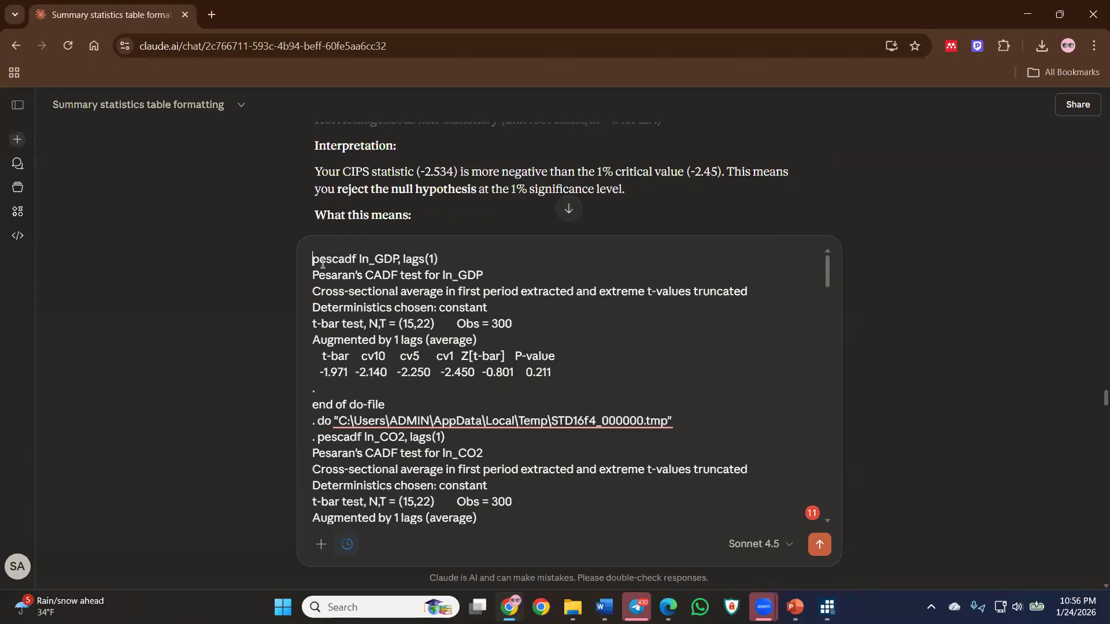
{"action": "key", "text": "shift+Return"}
{"action": "key", "text": "shift+Return"}
{"action": "key", "text": "ctrl+v"}
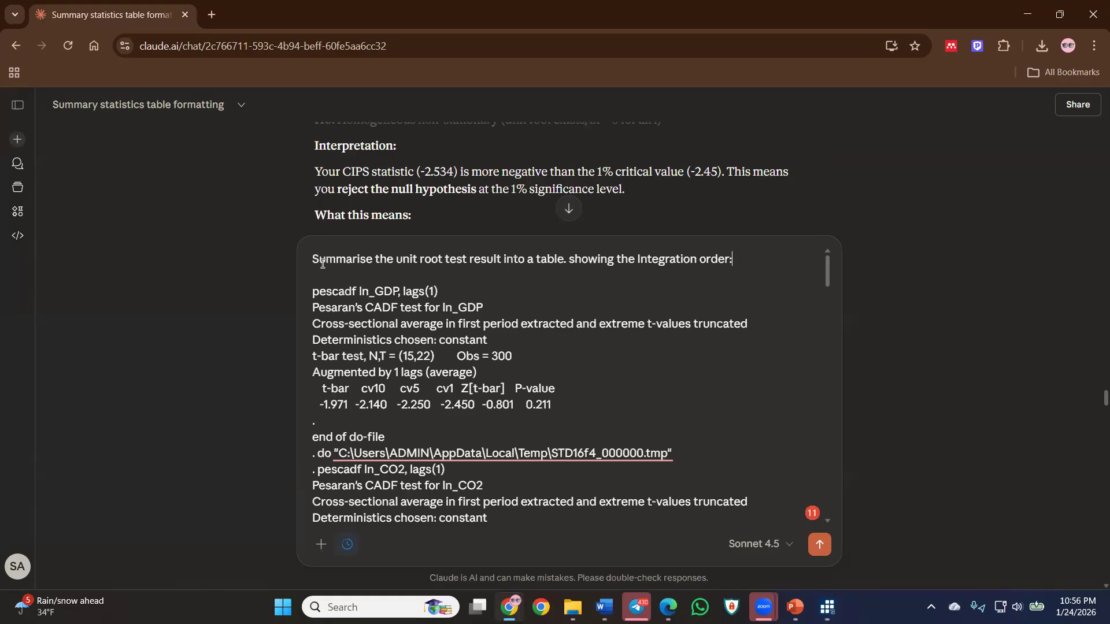
{"action": "left_click", "coordinate": [802, 549]}
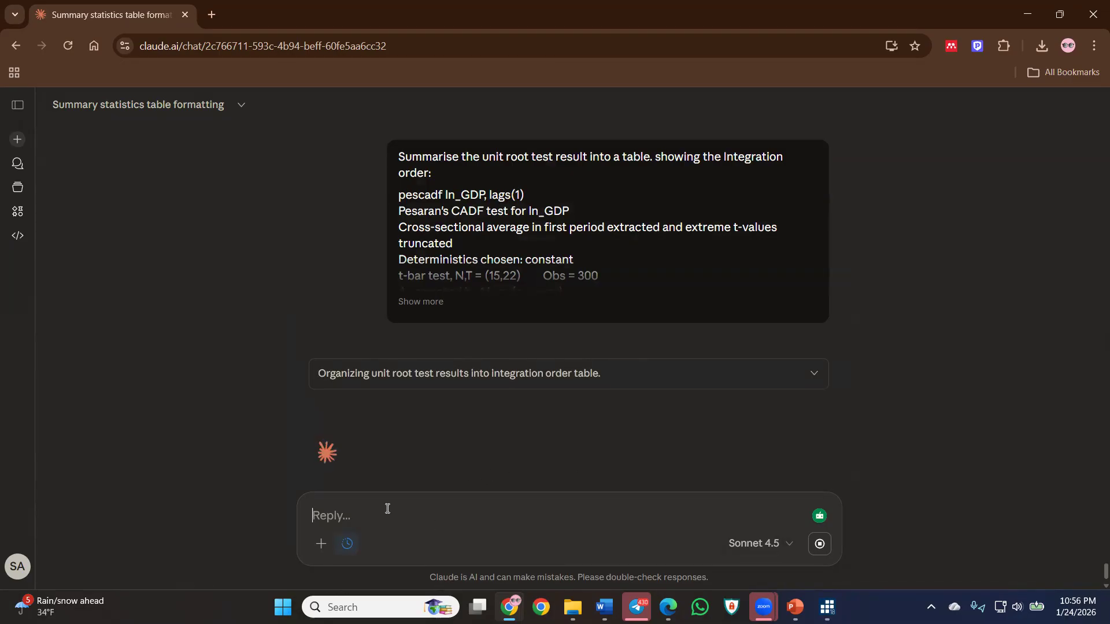
Send the follow-up request "Combine the CADF and the CIPS result into one table".
{"action": "type", "text": "t"}
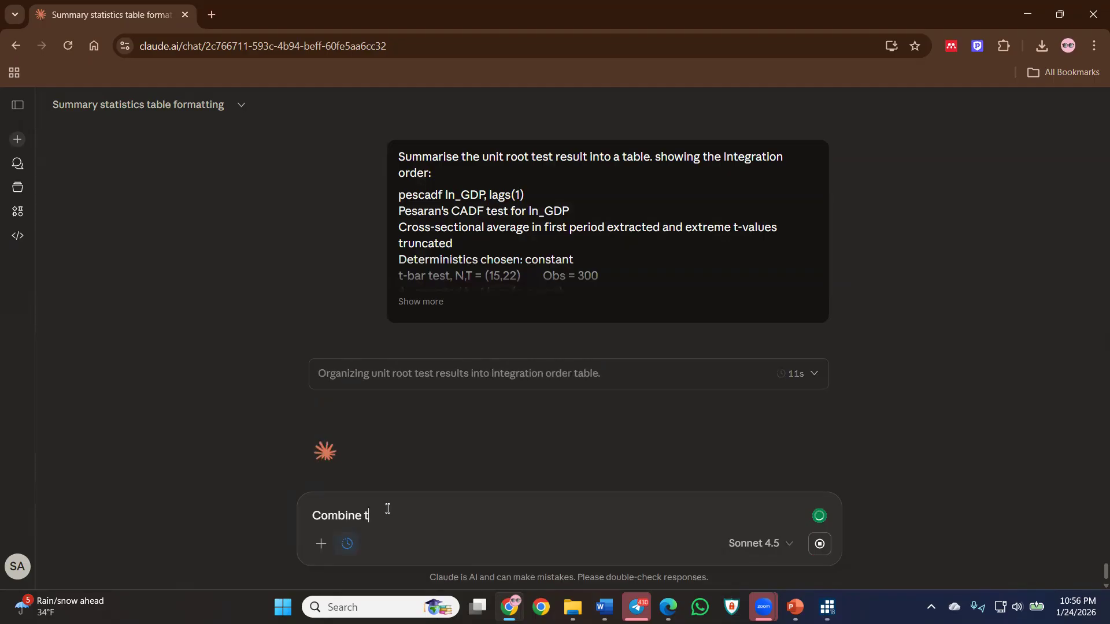
{"action": "type", "text": "he CAD"}
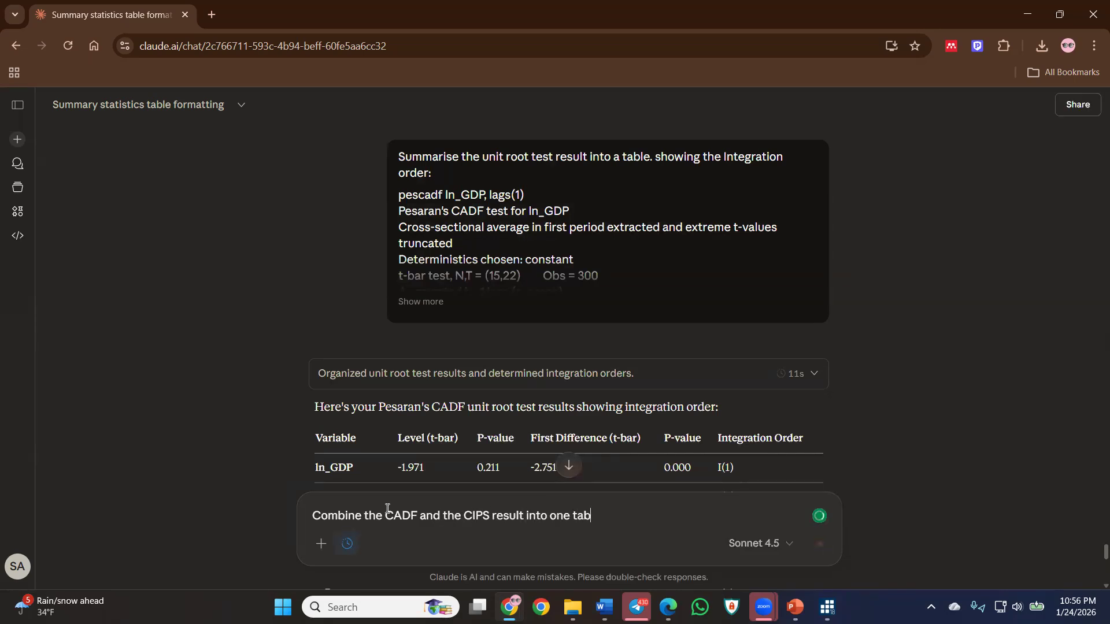
{"action": "key", "text": "Return"}
Review the combined CIPS and CADF table with its summary, and compare it against the earlier ln_GDP CADF reply.
{"action": "scroll", "coordinate": [585, 280], "scroll_direction": "up", "scroll_amount": 9}
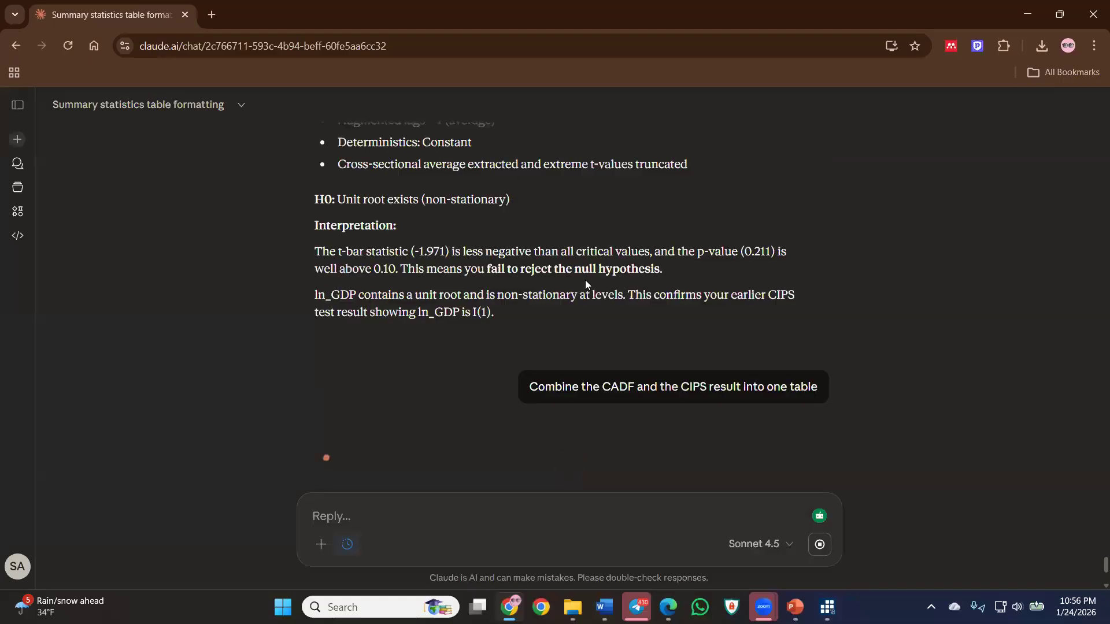
{"action": "scroll", "coordinate": [585, 289], "scroll_direction": "down", "scroll_amount": 12}
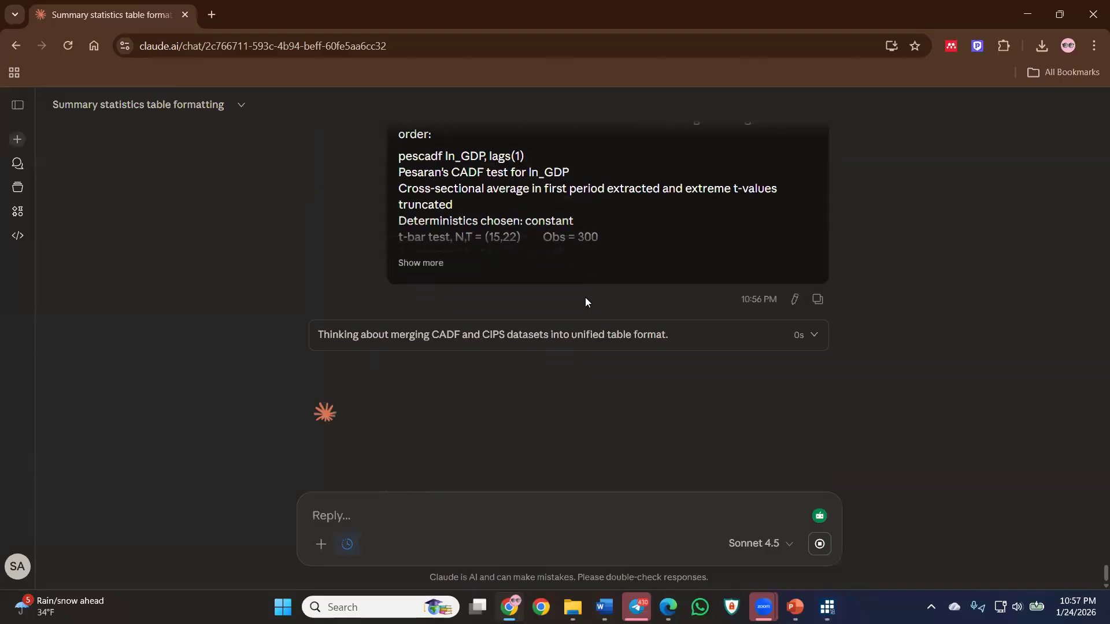
{"action": "scroll", "coordinate": [570, 303], "scroll_direction": "up", "scroll_amount": 3}
{"action": "scroll", "coordinate": [573, 302], "scroll_direction": "down", "scroll_amount": 3}
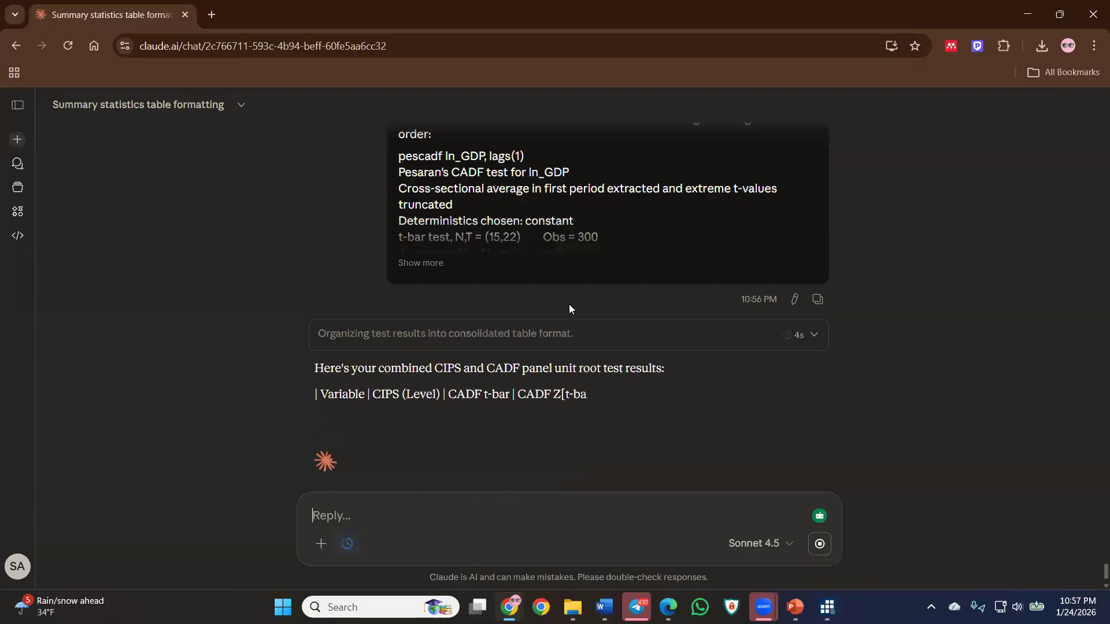
{"action": "scroll", "coordinate": [755, 389], "scroll_direction": "down", "scroll_amount": 5}
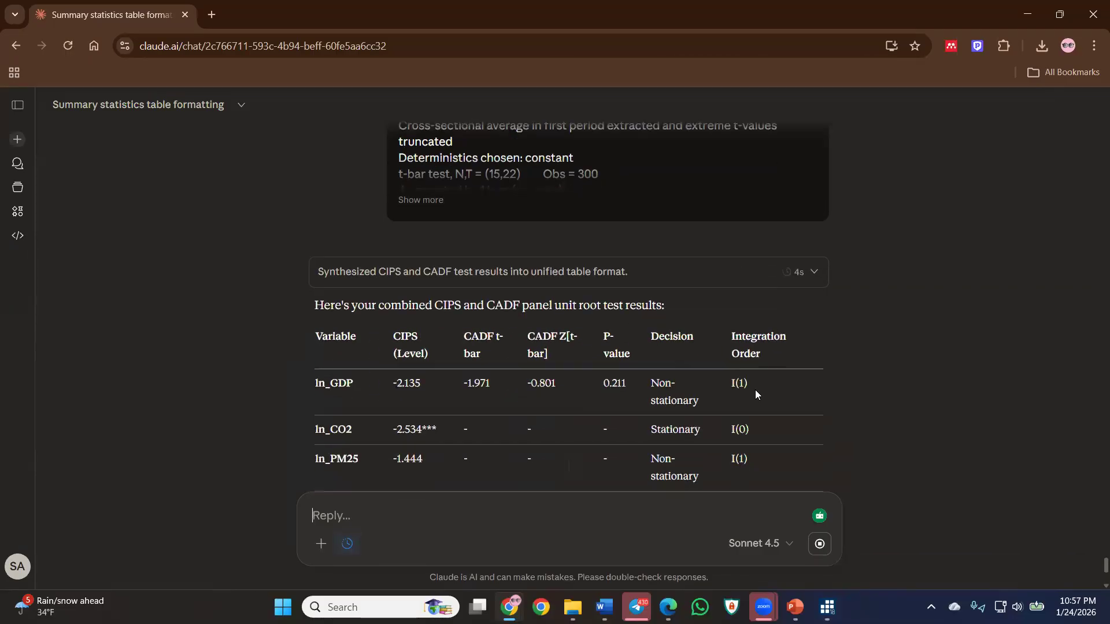
{"action": "scroll", "coordinate": [556, 370], "scroll_direction": "down", "scroll_amount": 2}
{"action": "scroll", "coordinate": [556, 369], "scroll_direction": "up", "scroll_amount": 4}
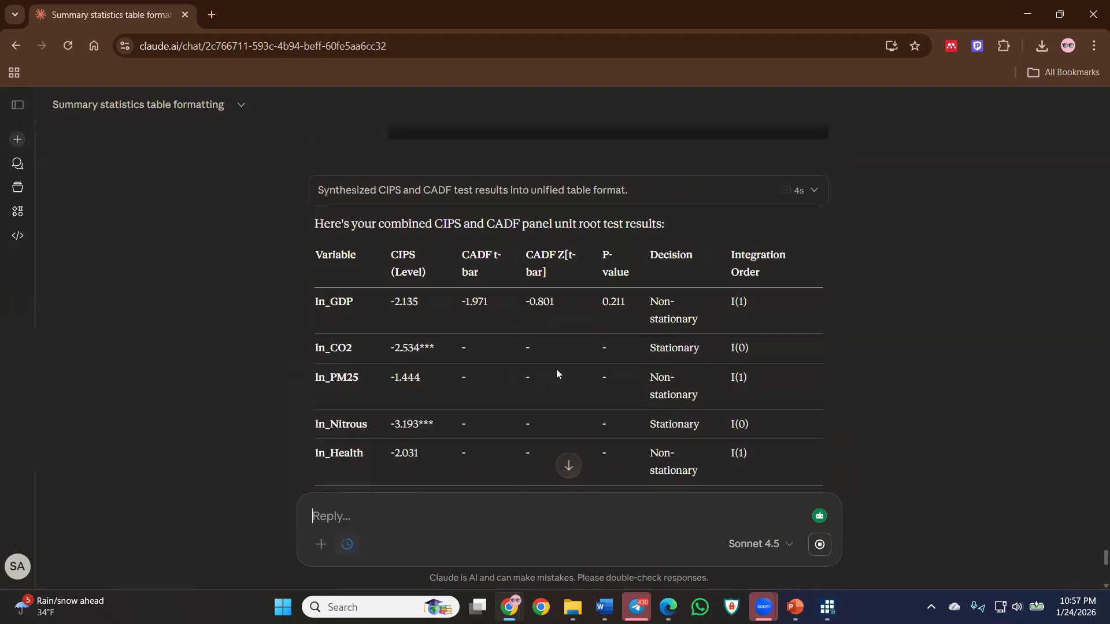
{"action": "scroll", "coordinate": [556, 368], "scroll_direction": "down", "scroll_amount": 10}
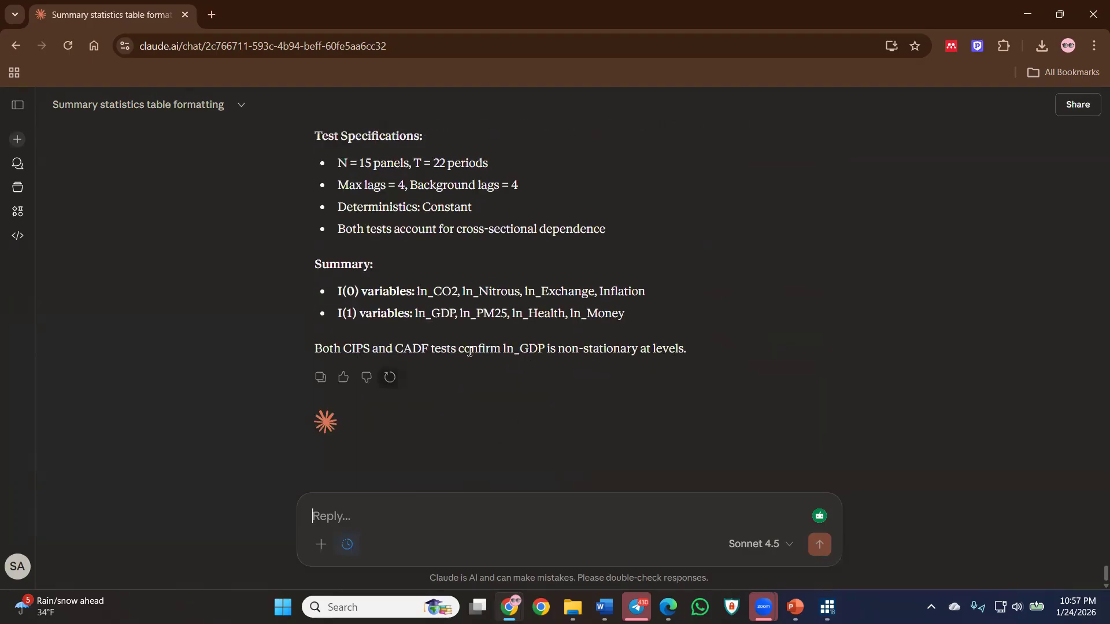
{"action": "scroll", "coordinate": [471, 351], "scroll_direction": "up", "scroll_amount": 10}
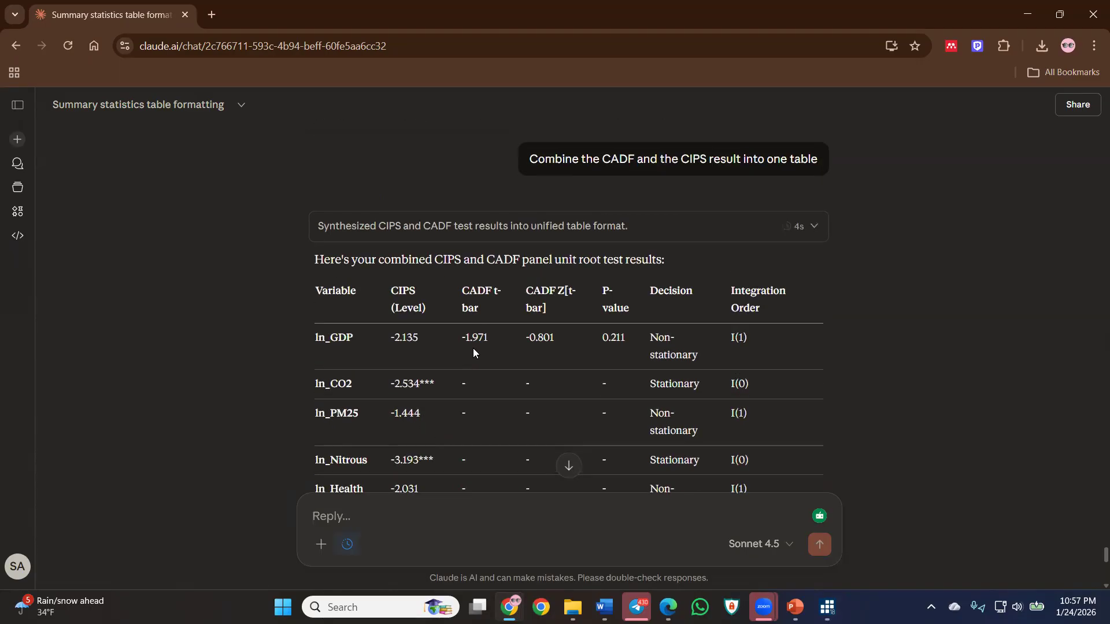
{"action": "scroll", "coordinate": [462, 347], "scroll_direction": "down", "scroll_amount": 1}
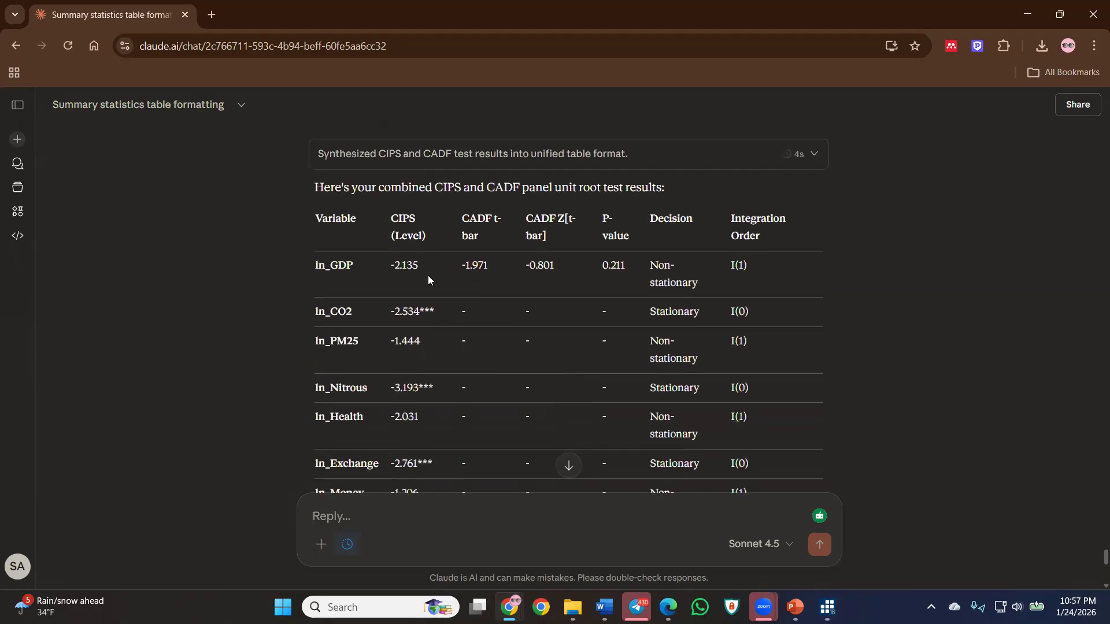
{"action": "scroll", "coordinate": [495, 286], "scroll_direction": "up", "scroll_amount": 10}
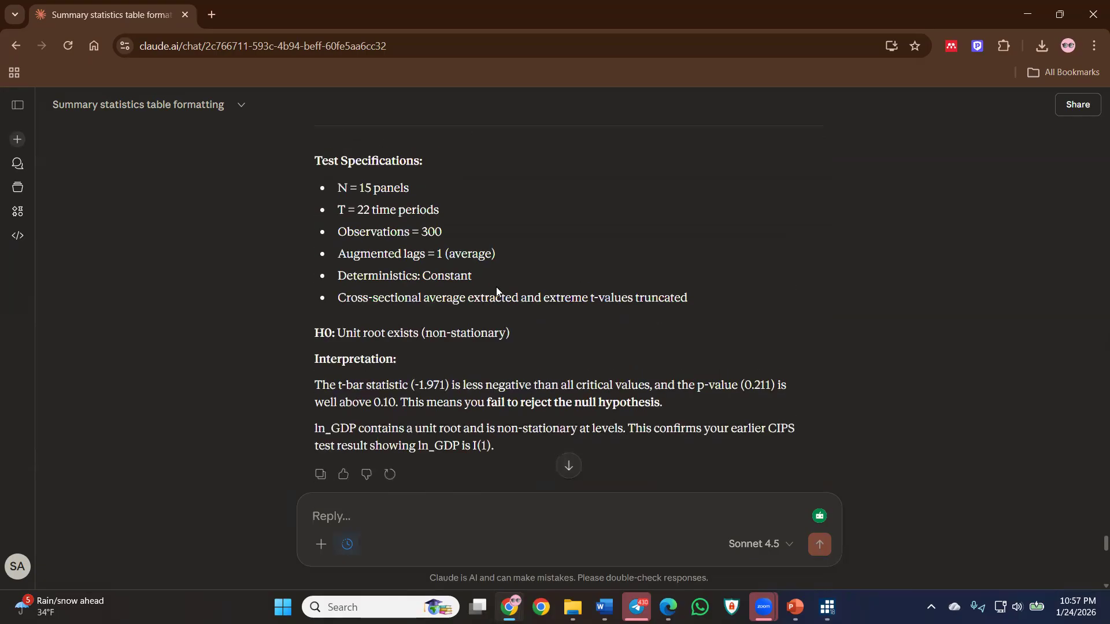
{"action": "scroll", "coordinate": [495, 287], "scroll_direction": "up", "scroll_amount": 1}
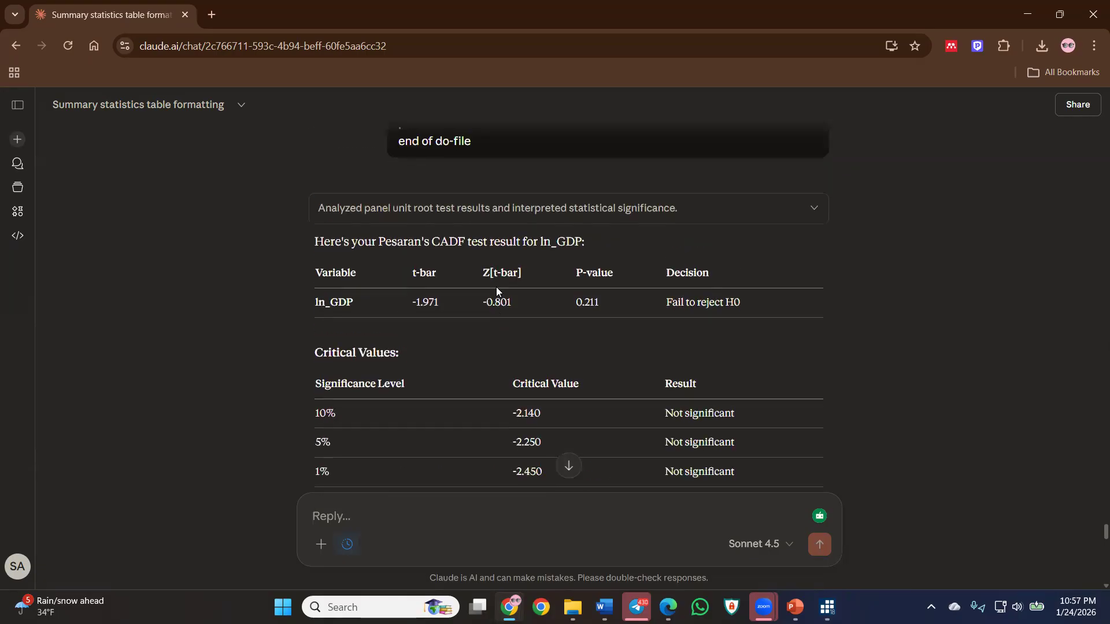
{"action": "scroll", "coordinate": [495, 288], "scroll_direction": "down", "scroll_amount": 10}
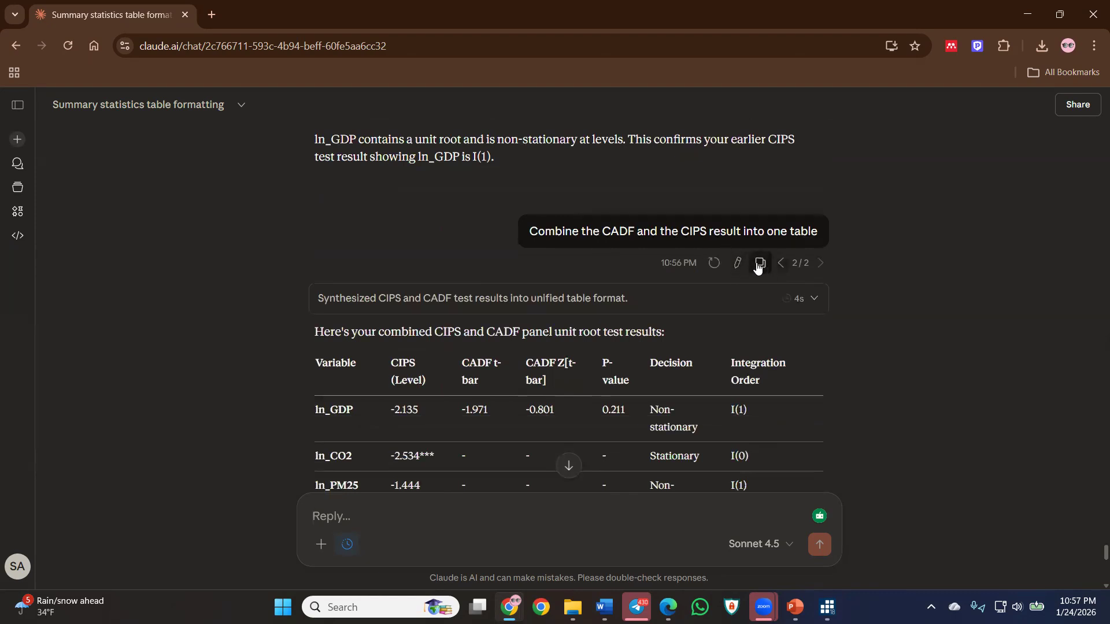
{"action": "scroll", "coordinate": [484, 256], "scroll_direction": "up", "scroll_amount": 10}
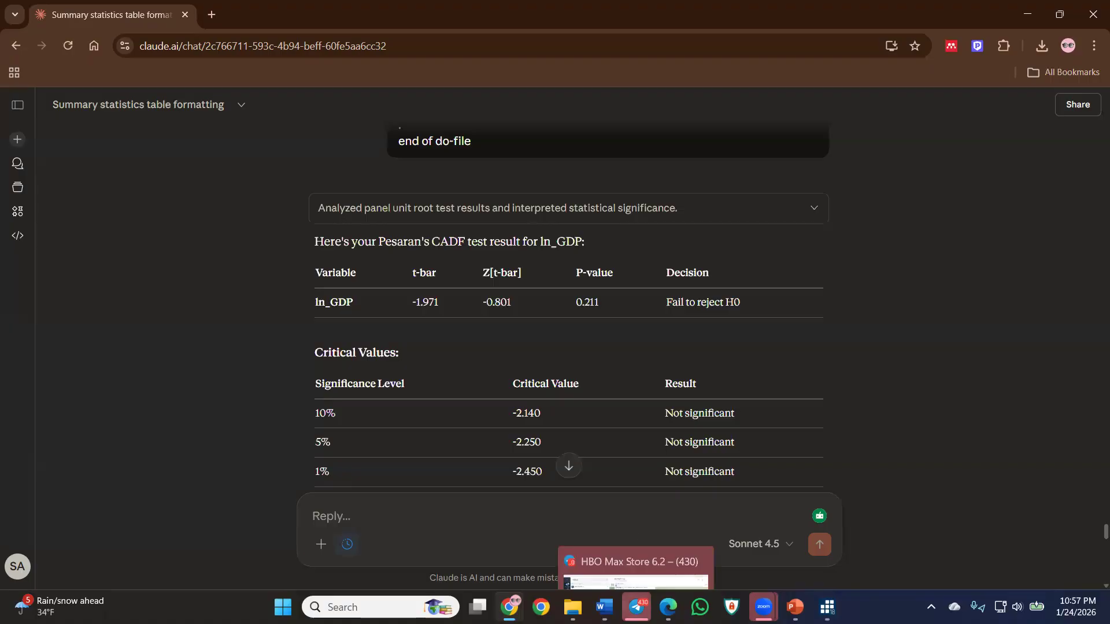
Switch to Stata and copy the selected CADF results output again.
{"action": "left_click", "coordinate": [827, 607]}
{"action": "right_click", "coordinate": [241, 295]}
{"action": "left_click", "coordinate": [257, 299]}
{"action": "left_click", "coordinate": [1023, 8]}
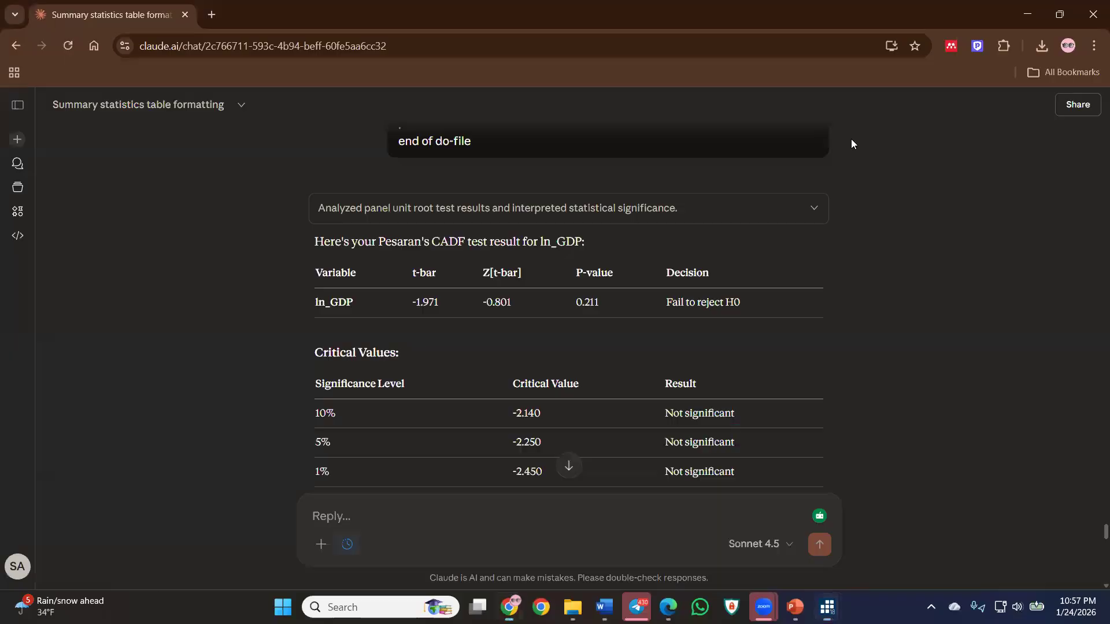
Paste the full CADF output into the Claude chat and send it without any added instruction.
{"action": "left_click", "coordinate": [481, 501]}
{"action": "key", "text": "ctrl+v"}
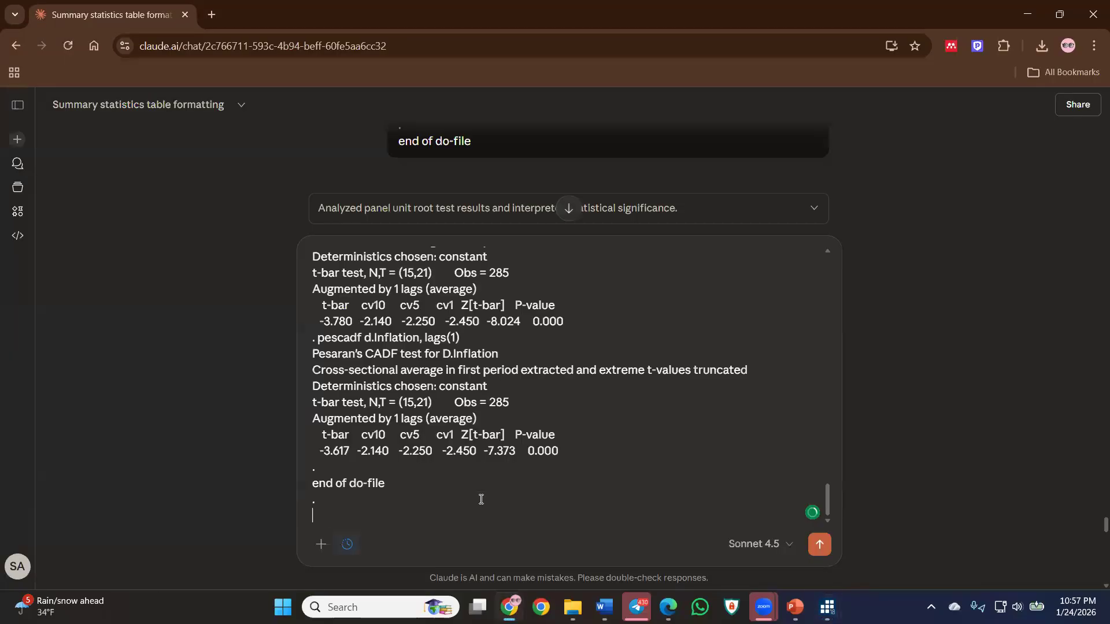
{"action": "key", "text": "Return"}
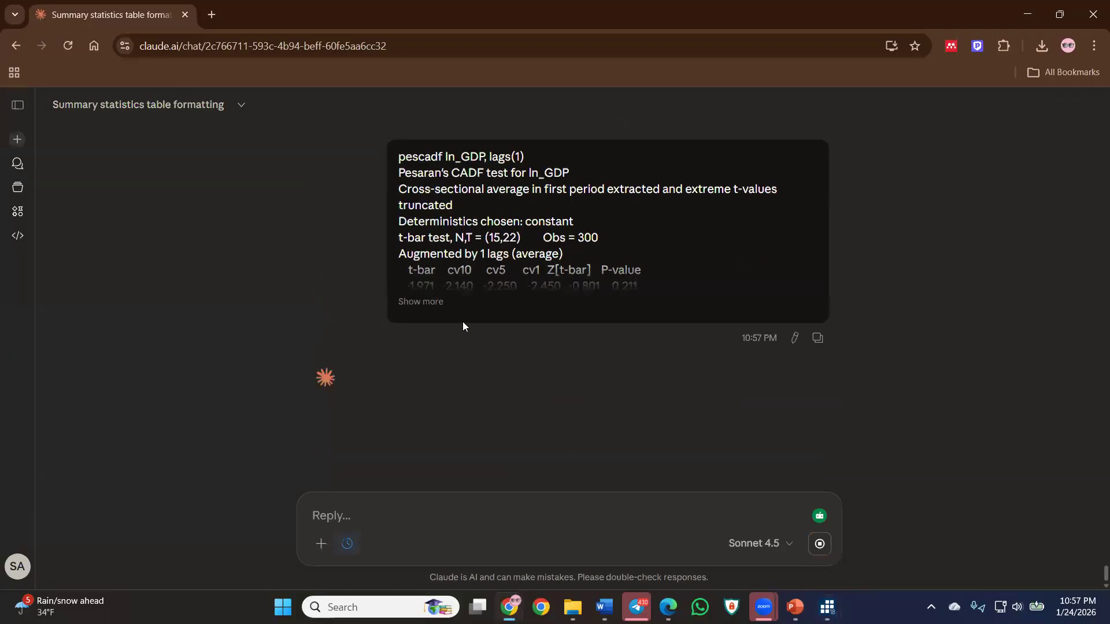
{"action": "scroll", "coordinate": [491, 341], "scroll_direction": "up", "scroll_amount": 4}
{"action": "scroll", "coordinate": [528, 363], "scroll_direction": "down", "scroll_amount": 3}
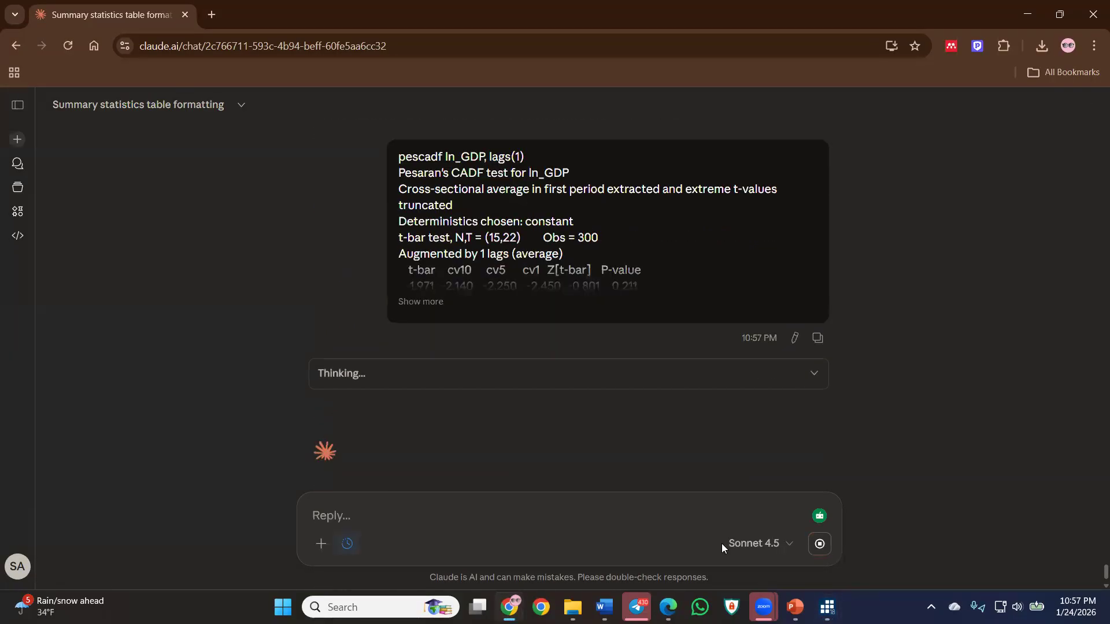
Copy Claude's full combined CIPS and CADF answer, starting from the heading "Panel A: Test at Levels".
{"action": "mouse_move", "coordinate": [604, 607]}
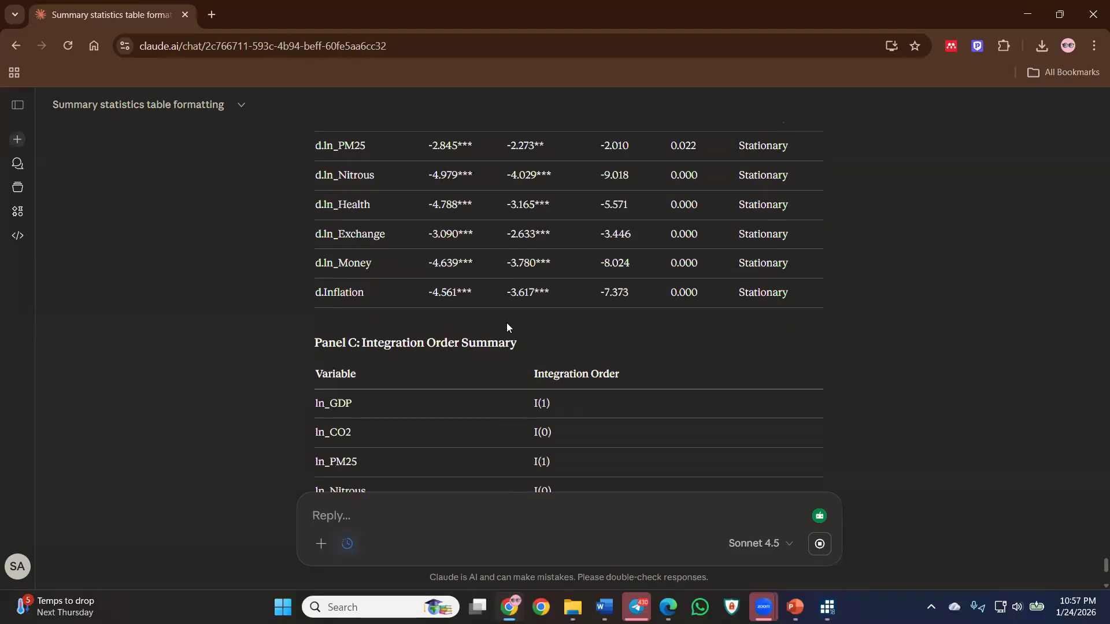
{"action": "scroll", "coordinate": [506, 327], "scroll_direction": "up", "scroll_amount": 10}
{"action": "scroll", "coordinate": [435, 332], "scroll_direction": "up", "scroll_amount": 9}
{"action": "scroll", "coordinate": [359, 288], "scroll_direction": "down", "scroll_amount": 6}
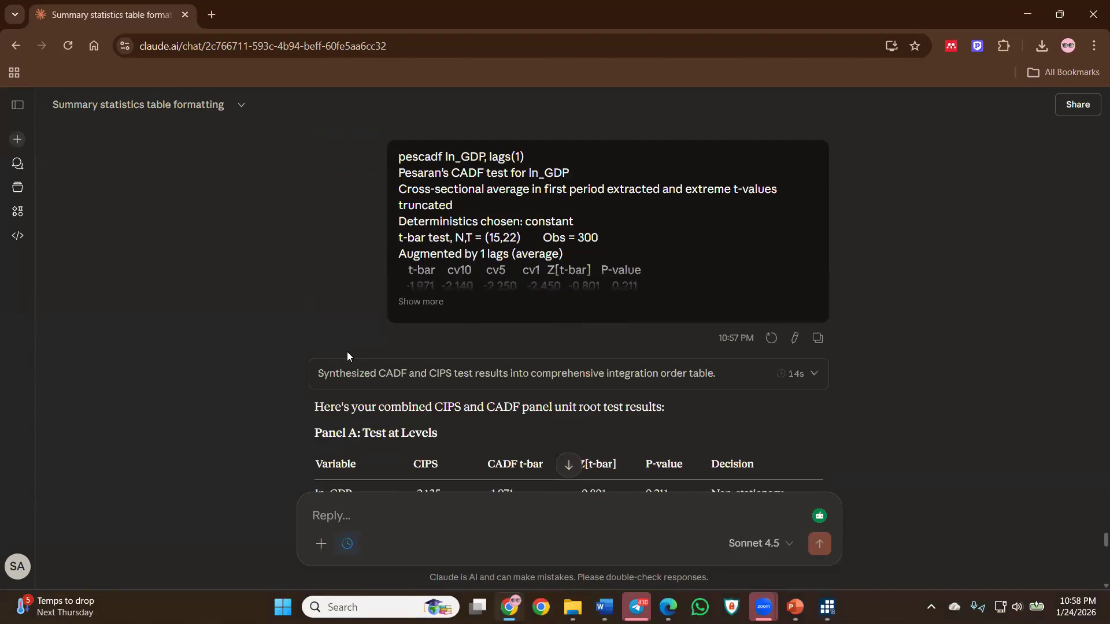
{"action": "left_click_drag", "start_coordinate": [316, 433], "coordinate": [597, 341]}
{"action": "right_click", "coordinate": [597, 341]}
{"action": "left_click", "coordinate": [631, 361]}
Switch to the Manuscript Structure document in Word and paste the copied results under the Unit Root Test heading with merged formatting.
{"action": "left_click", "coordinate": [1014, 8]}
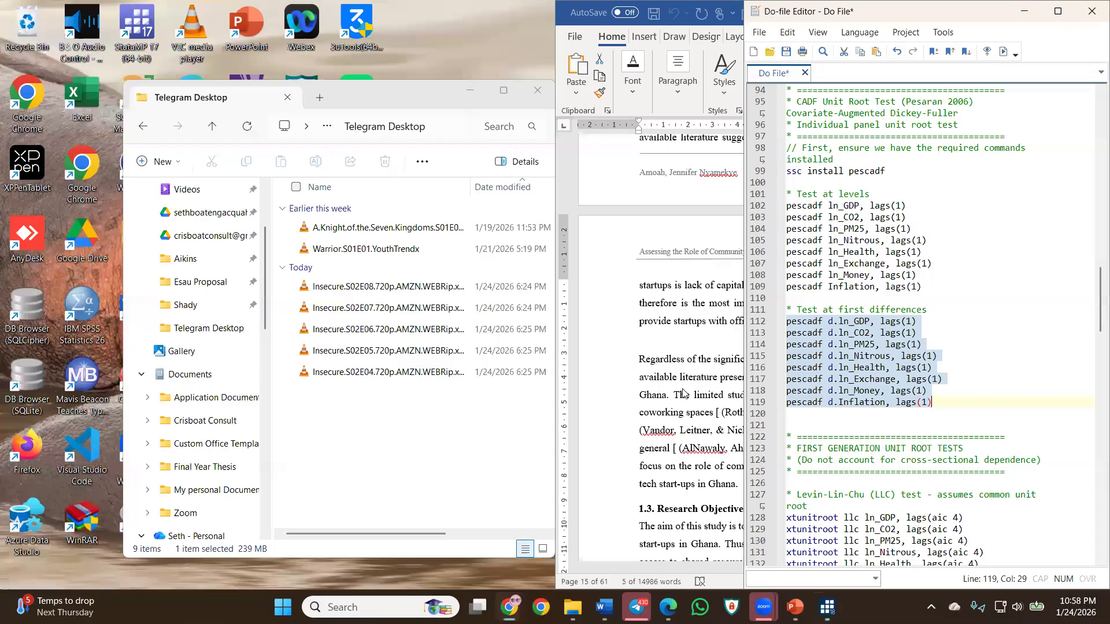
{"action": "left_click", "coordinate": [719, 509]}
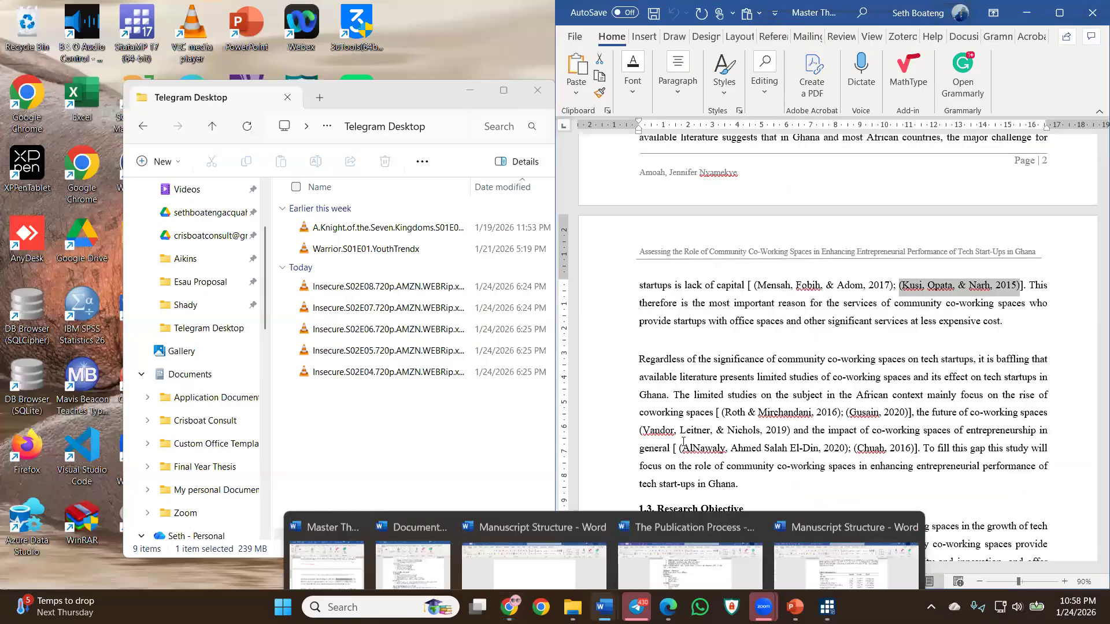
{"action": "scroll", "coordinate": [312, 328], "scroll_direction": "down", "scroll_amount": 3}
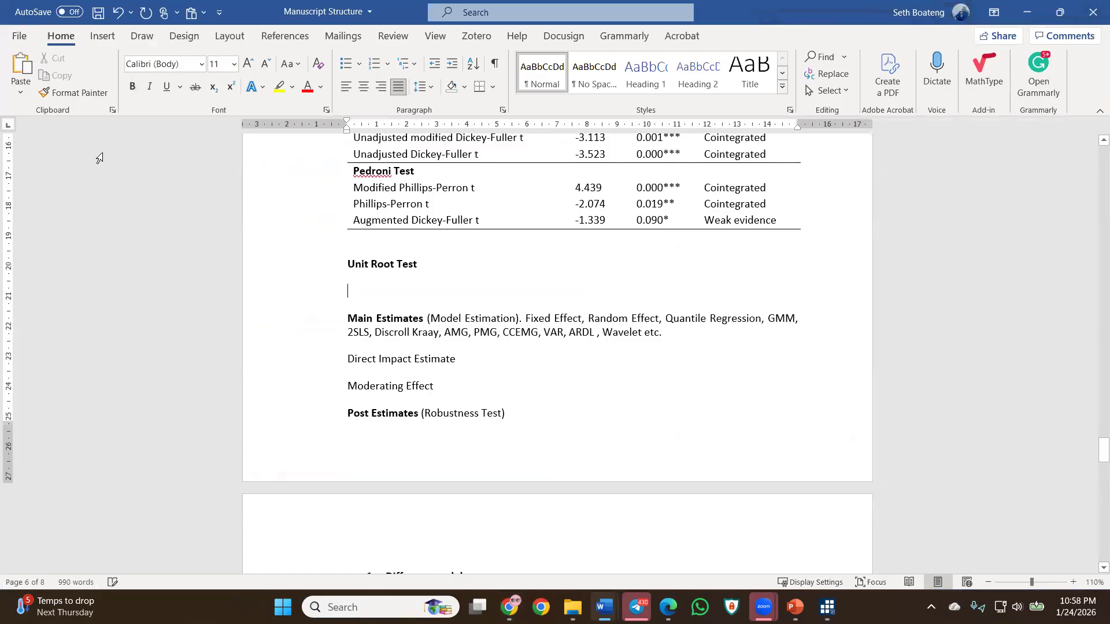
{"action": "left_click", "coordinate": [21, 92]}
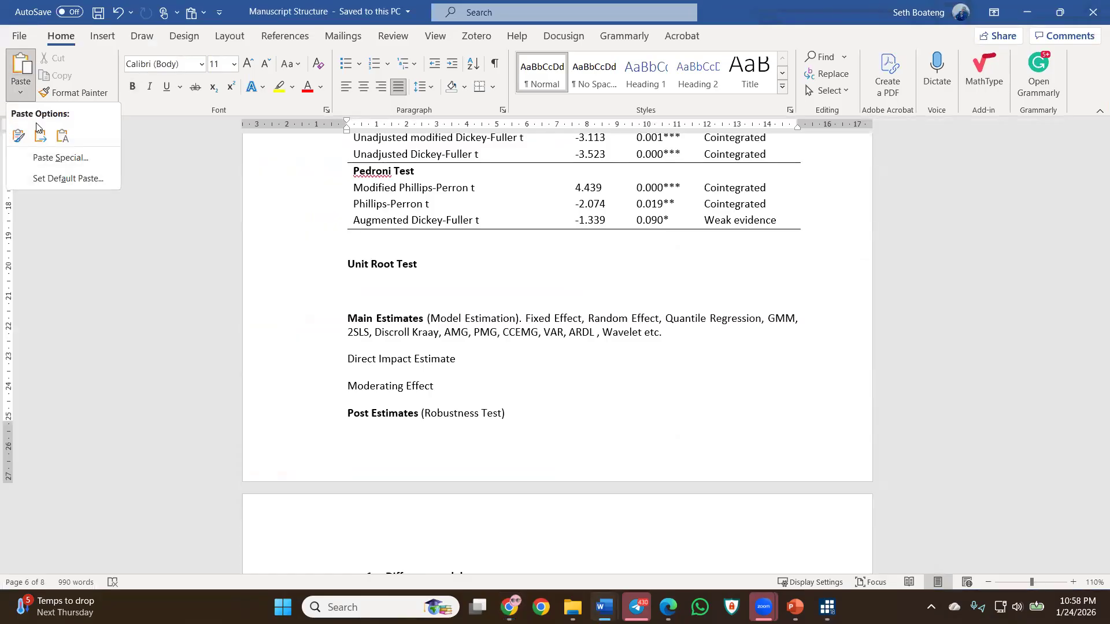
{"action": "left_click", "coordinate": [46, 140]}
{"action": "scroll", "coordinate": [535, 344], "scroll_direction": "up", "scroll_amount": 10}
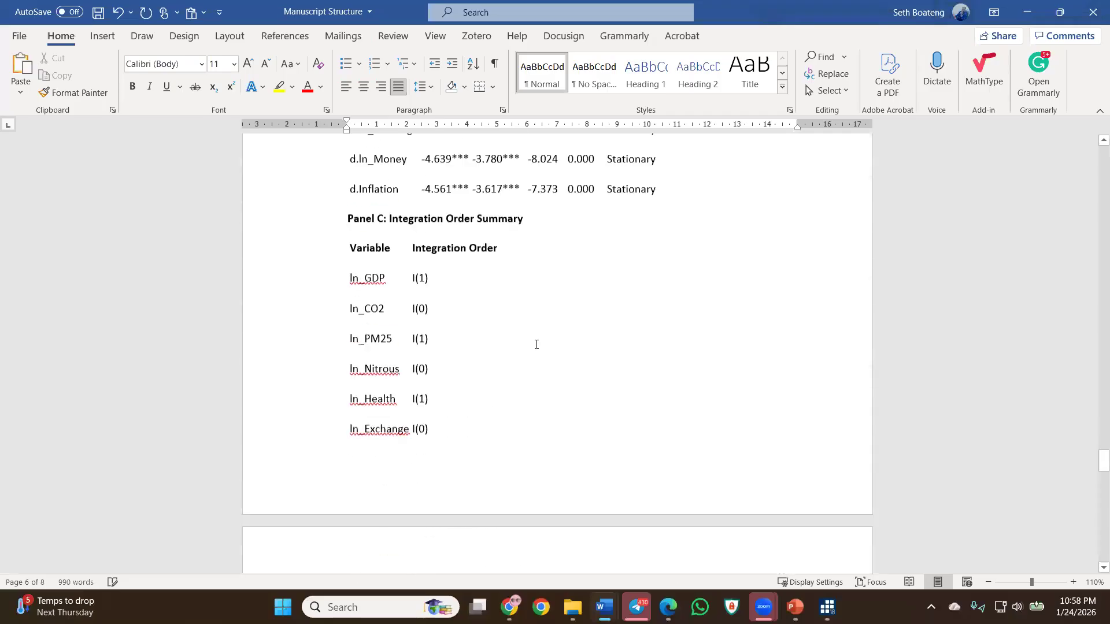
{"action": "scroll", "coordinate": [526, 292], "scroll_direction": "up", "scroll_amount": 10}
{"action": "scroll", "coordinate": [333, 247], "scroll_direction": "down", "scroll_amount": 6}
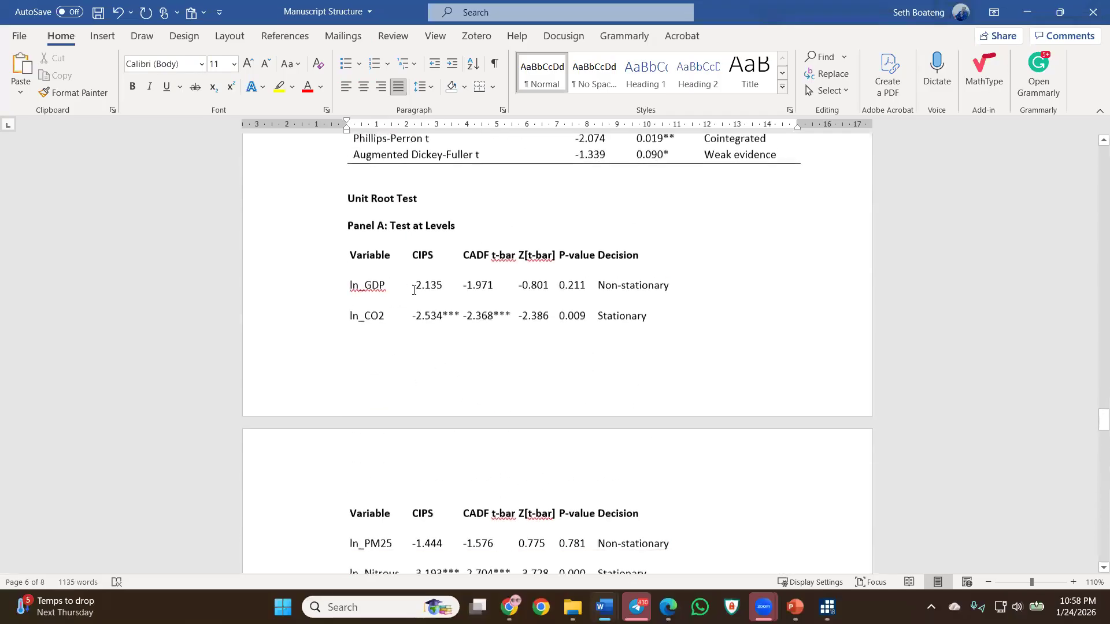
Apply the plain black grid table style to the Panel A levels table and widen it towards the text margin.
{"action": "left_click", "coordinate": [341, 233]}
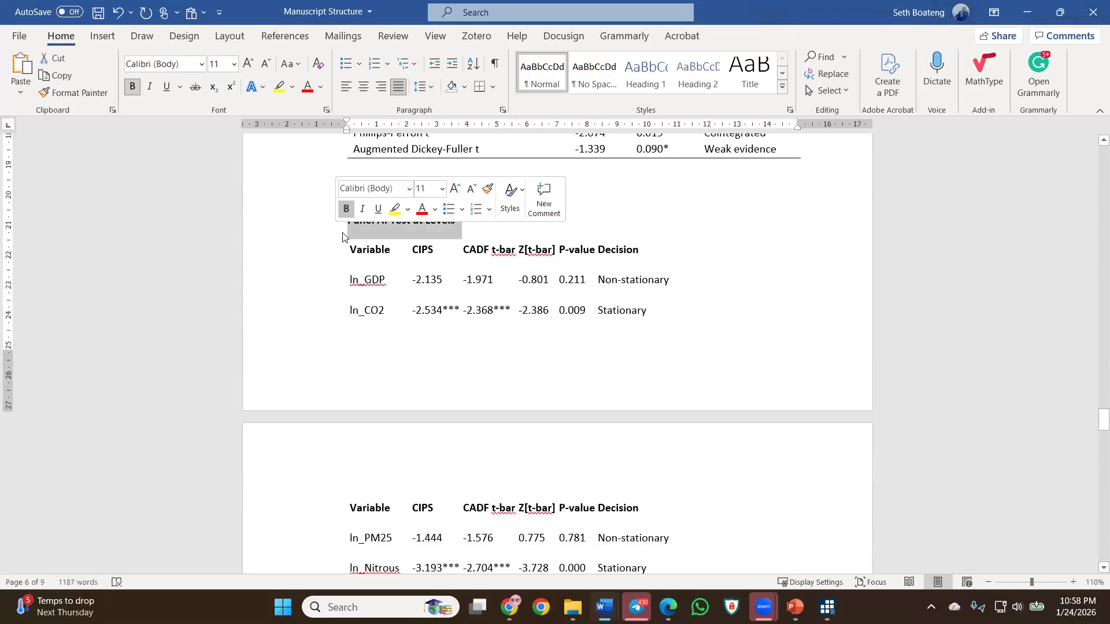
{"action": "left_click", "coordinate": [370, 252]}
{"action": "left_click", "coordinate": [343, 234]}
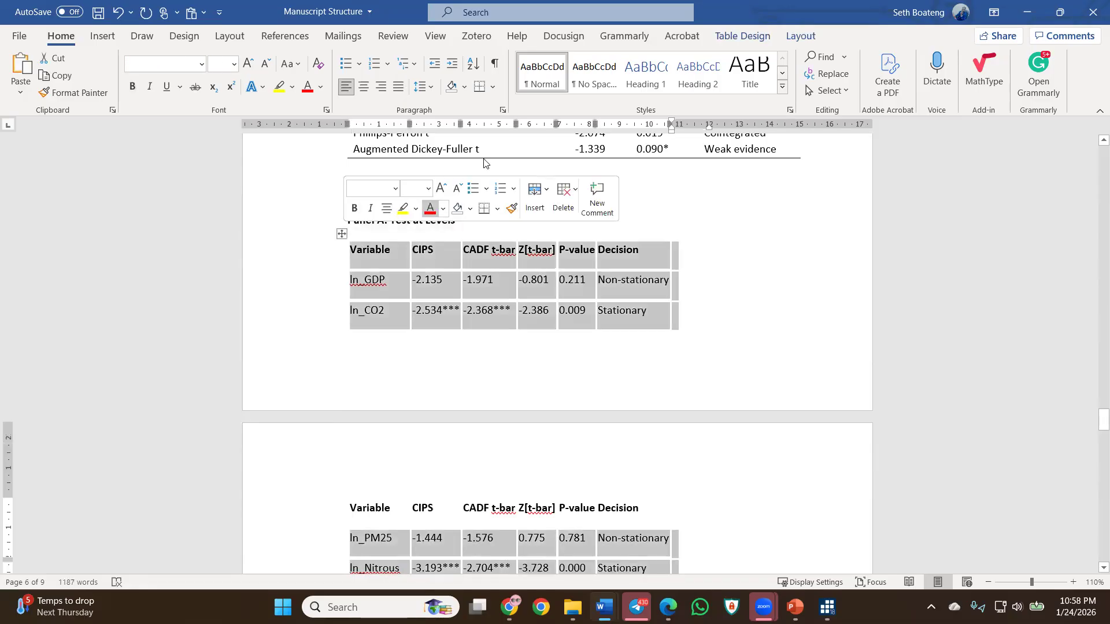
{"action": "left_click", "coordinate": [743, 36]}
{"action": "left_click", "coordinate": [204, 69]}
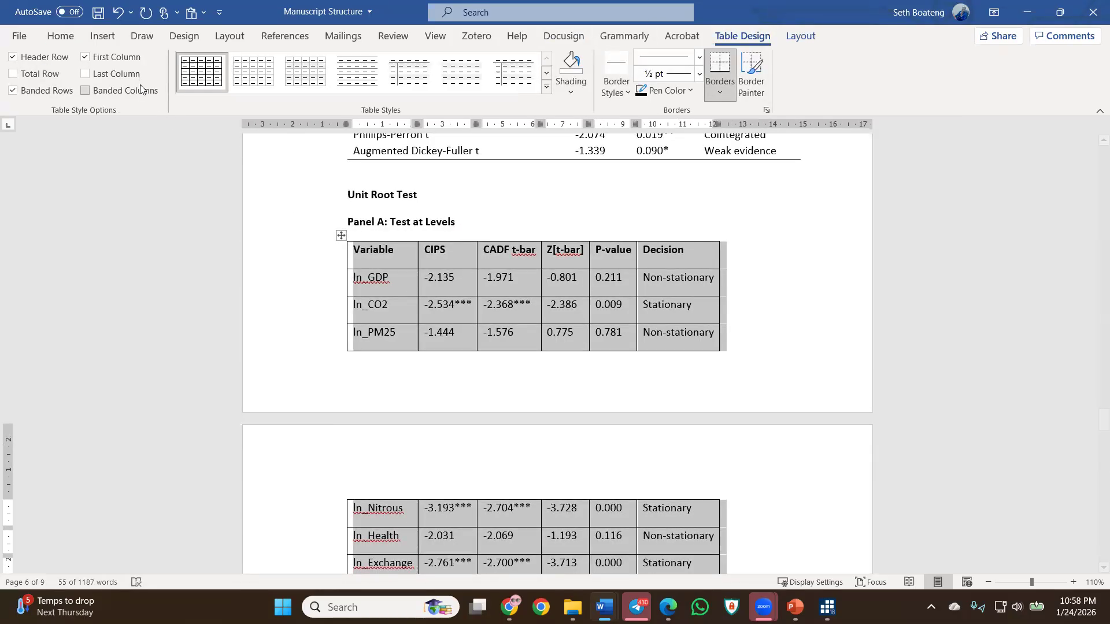
{"action": "left_click", "coordinate": [61, 36]}
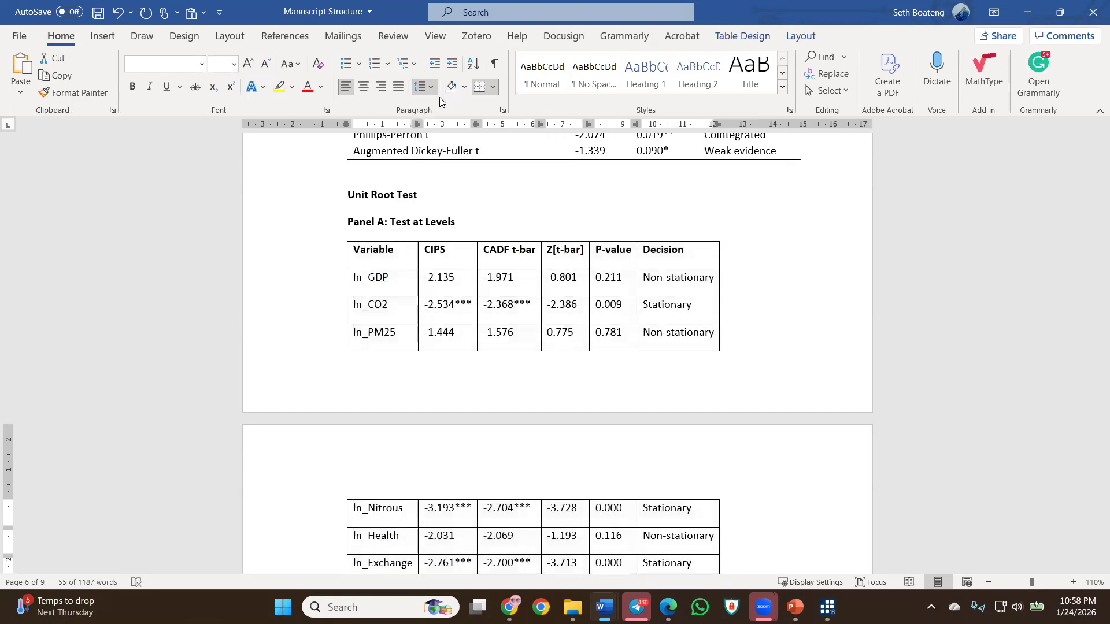
{"action": "scroll", "coordinate": [758, 393], "scroll_direction": "down", "scroll_amount": 4}
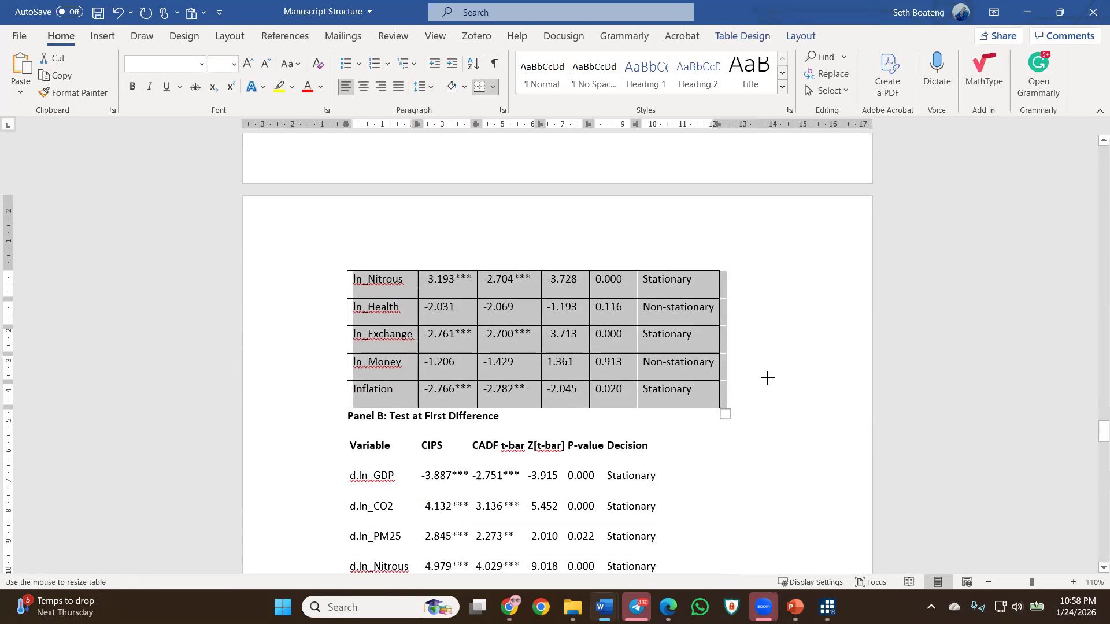
{"action": "left_click_drag", "start_coordinate": [767, 378], "coordinate": [791, 378]}
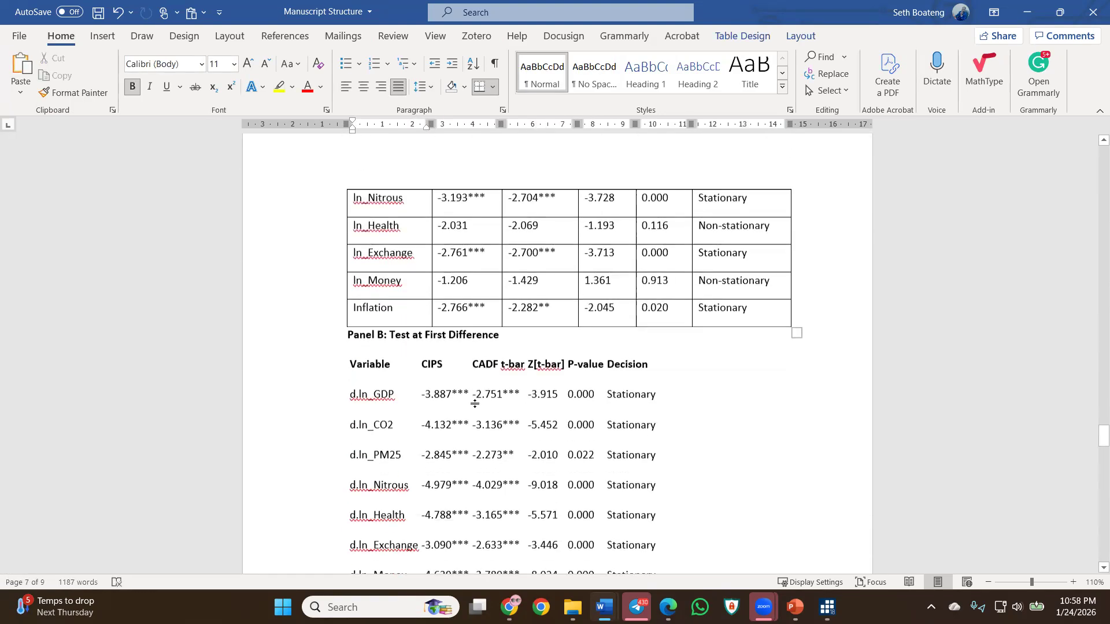
Apply the same grid style to the Panel B first-difference table and widen it beyond the Panel A table.
{"action": "left_click", "coordinate": [342, 336]}
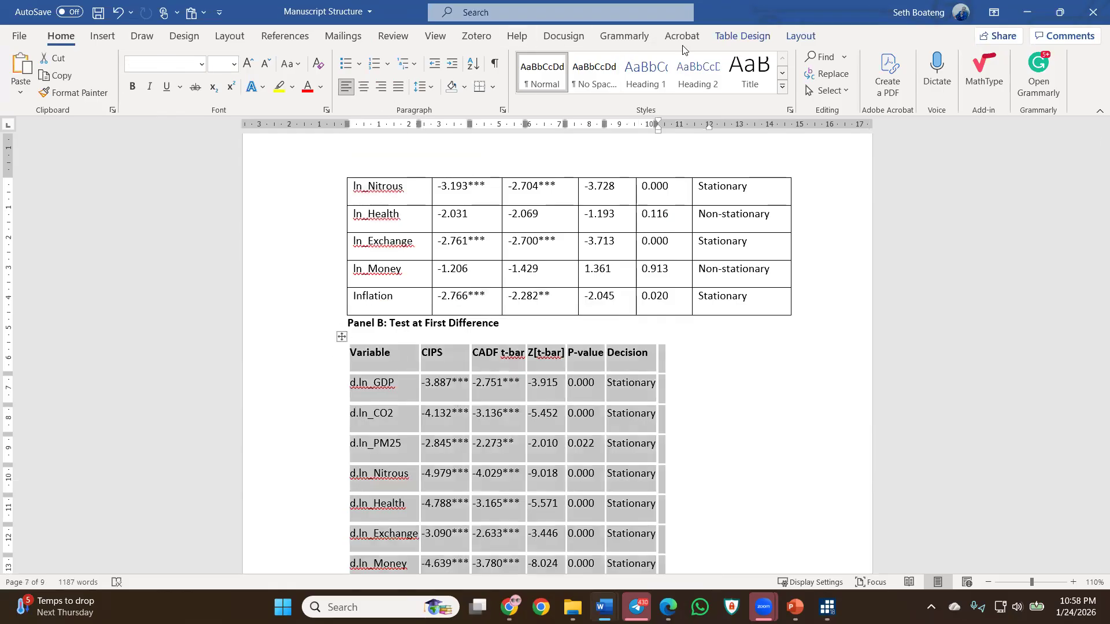
{"action": "left_click", "coordinate": [740, 36]}
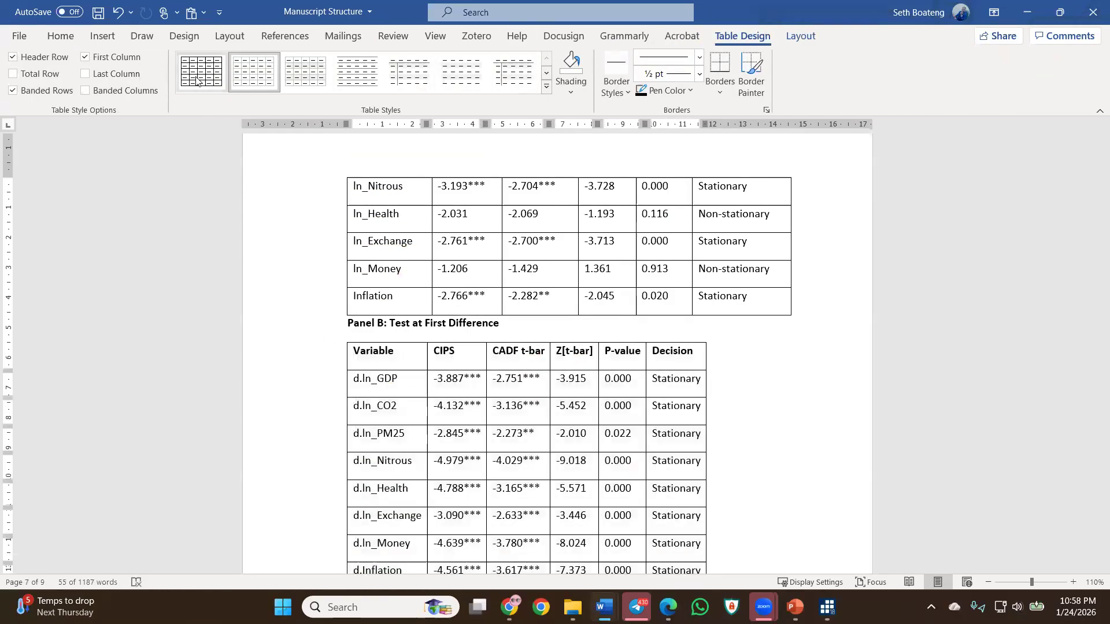
{"action": "left_click", "coordinate": [197, 80]}
{"action": "scroll", "coordinate": [537, 378], "scroll_direction": "down", "scroll_amount": 5}
{"action": "left_click_drag", "start_coordinate": [750, 319], "coordinate": [839, 314]}
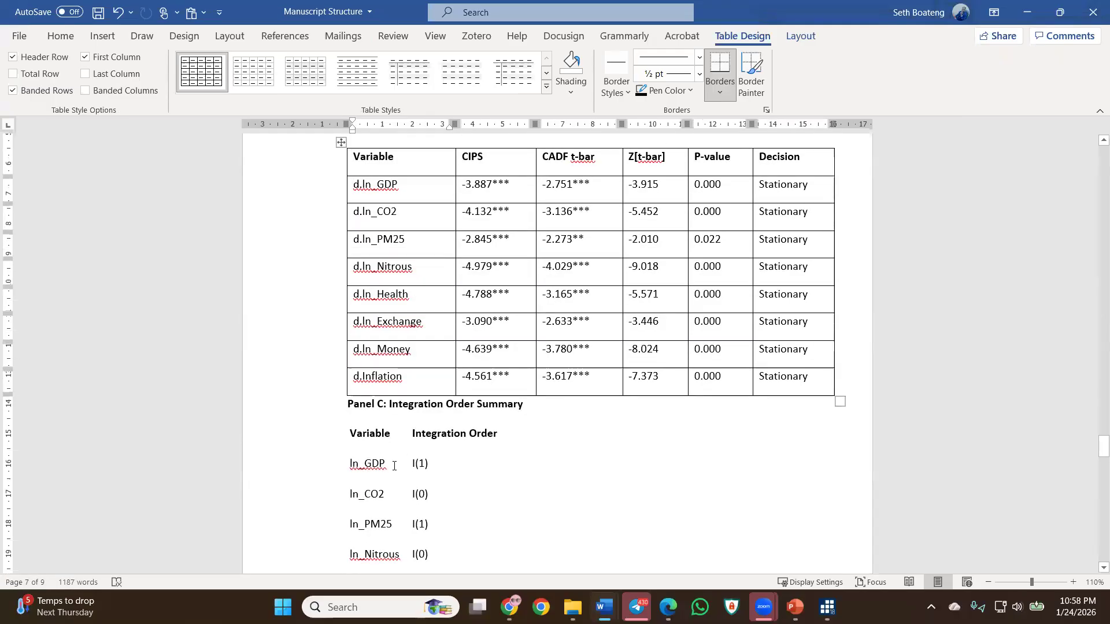
Apply the grid style to the Panel C integration order table and widen it slightly.
{"action": "left_click", "coordinate": [394, 465]}
{"action": "left_click", "coordinate": [340, 421]}
{"action": "left_click", "coordinate": [200, 81]}
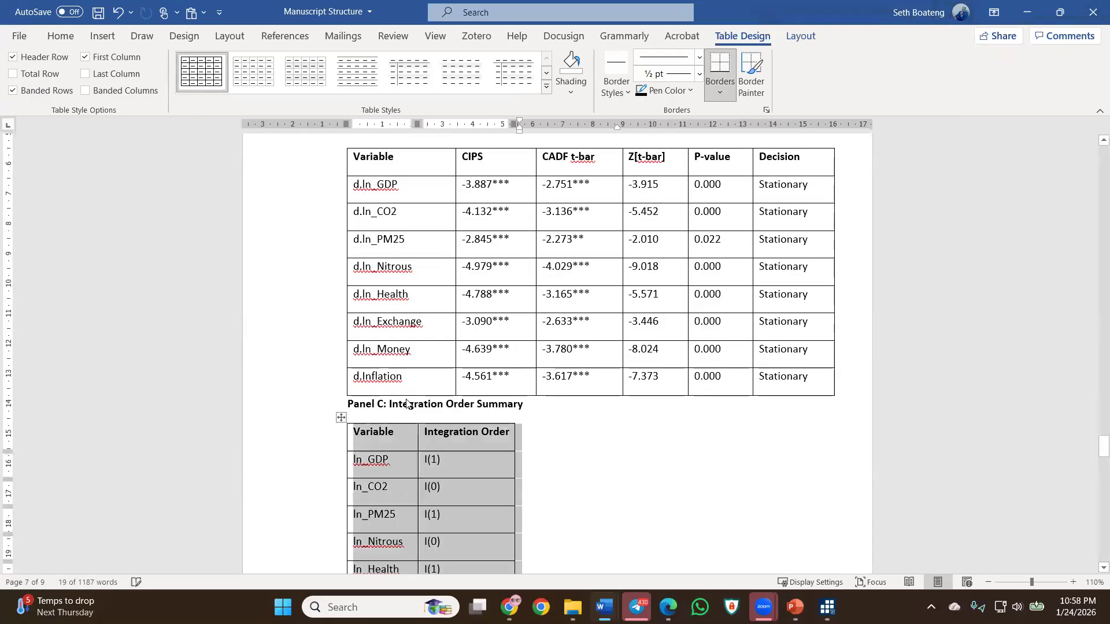
{"action": "scroll", "coordinate": [407, 402], "scroll_direction": "up", "scroll_amount": 3}
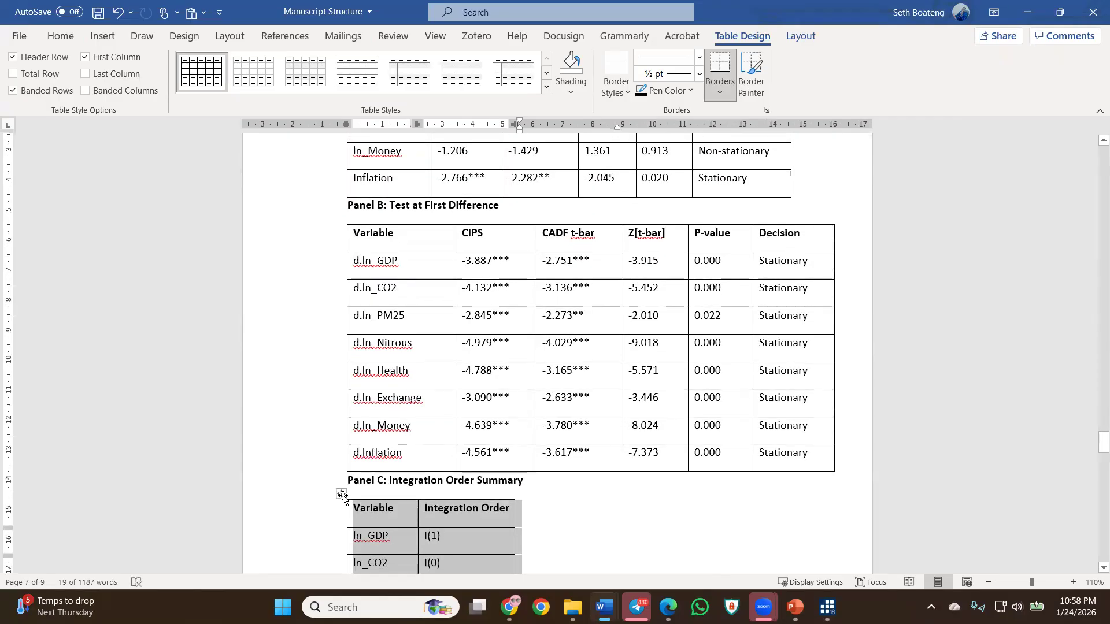
{"action": "scroll", "coordinate": [272, 178], "scroll_direction": "down", "scroll_amount": 10}
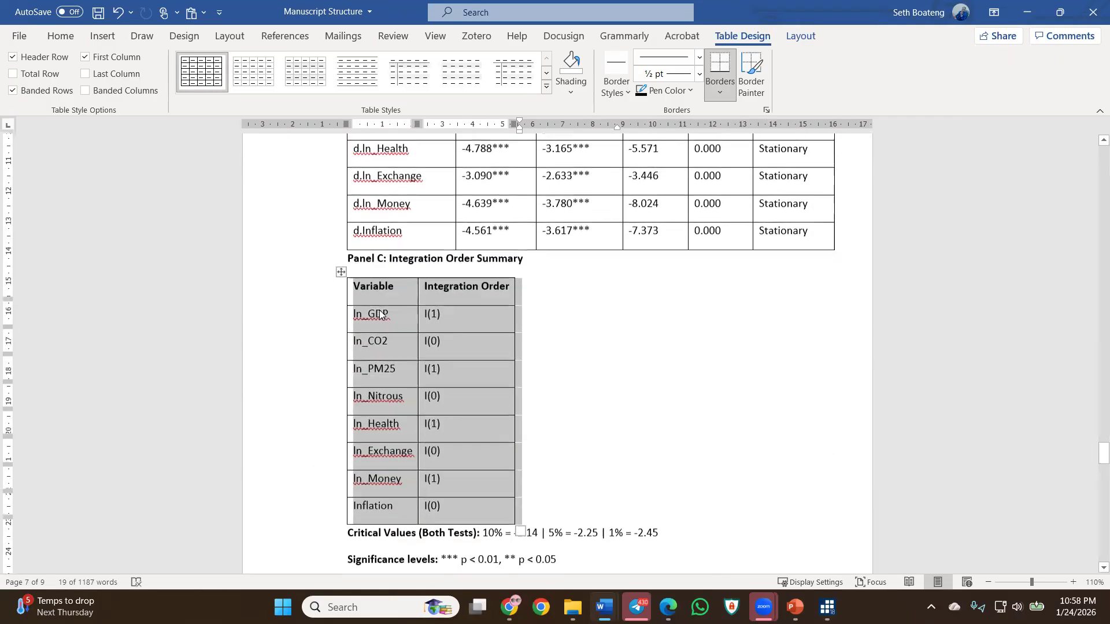
{"action": "left_click_drag", "start_coordinate": [520, 411], "coordinate": [532, 321]}
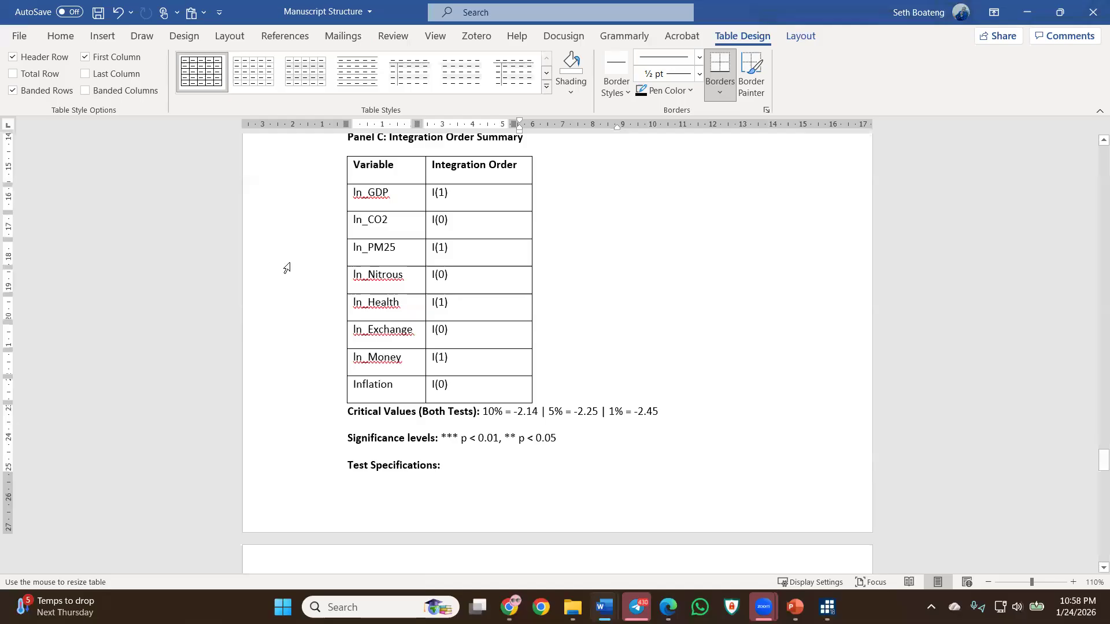
Remove the space after paragraphs throughout the Panel C integration order table.
{"action": "left_click", "coordinate": [340, 152]}
{"action": "left_click", "coordinate": [61, 36]}
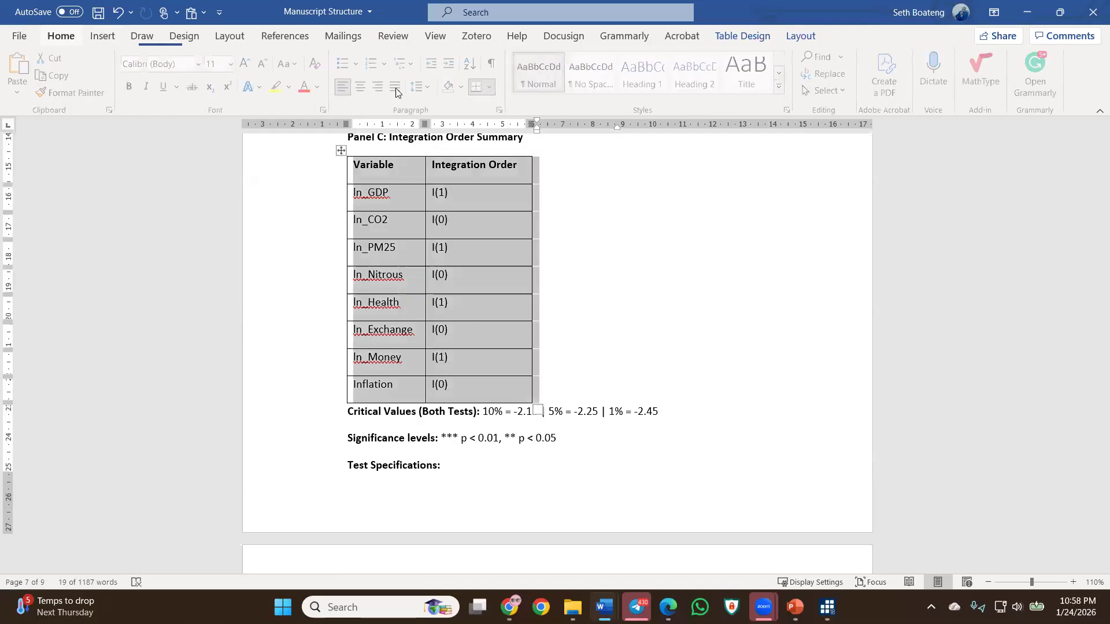
{"action": "left_click", "coordinate": [435, 82]}
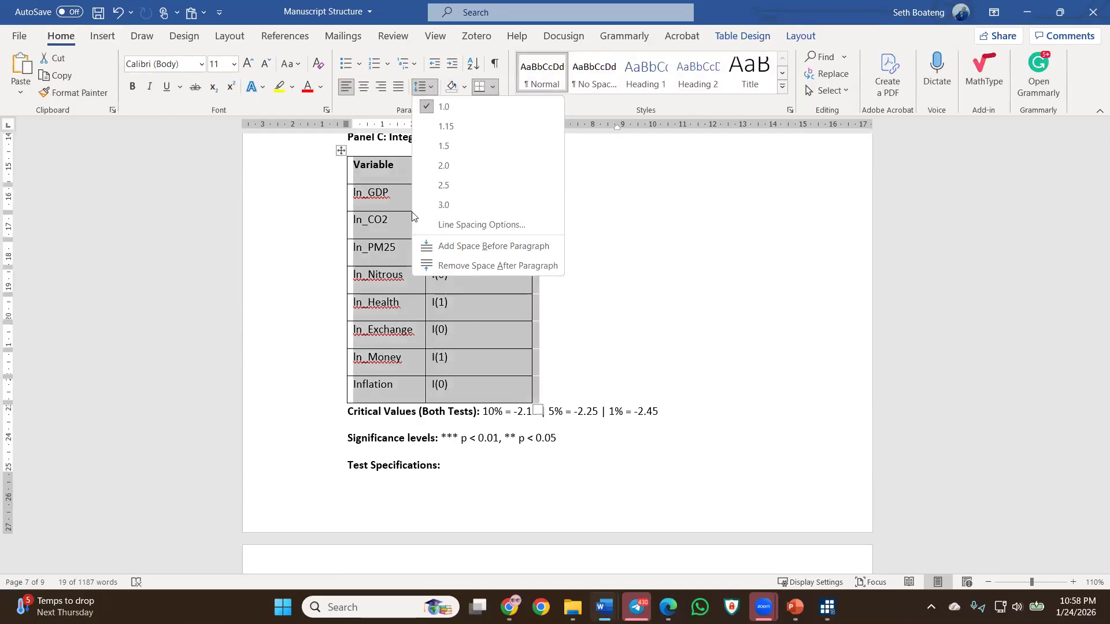
{"action": "left_click", "coordinate": [487, 268]}
Remove the space after paragraphs throughout the Panel A levels table.
{"action": "scroll", "coordinate": [395, 403], "scroll_direction": "up", "scroll_amount": 15}
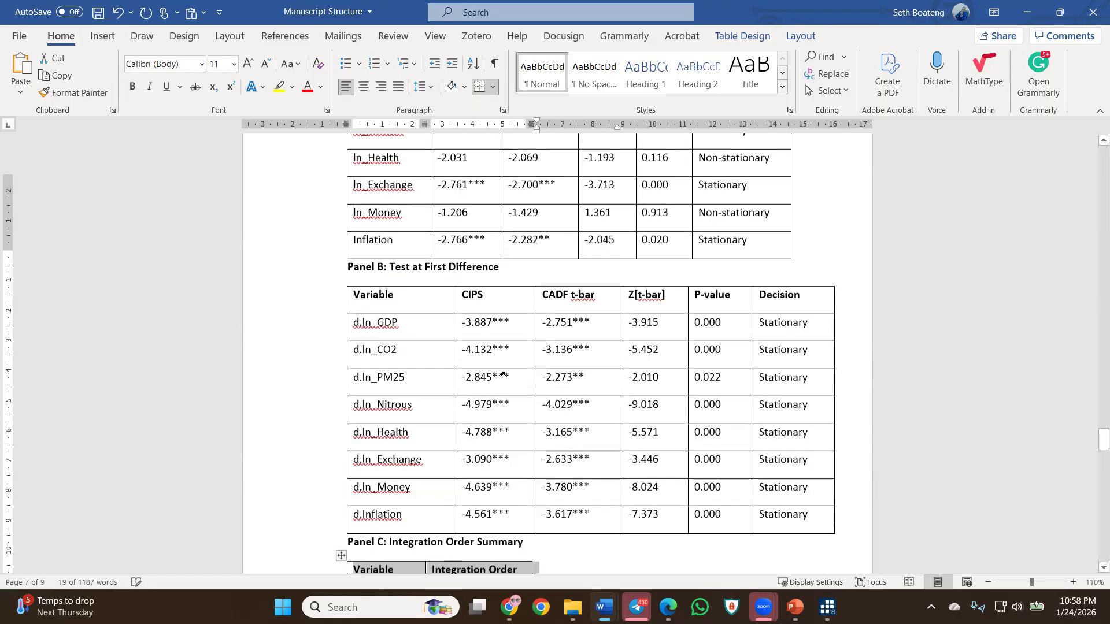
{"action": "left_click", "coordinate": [396, 402]}
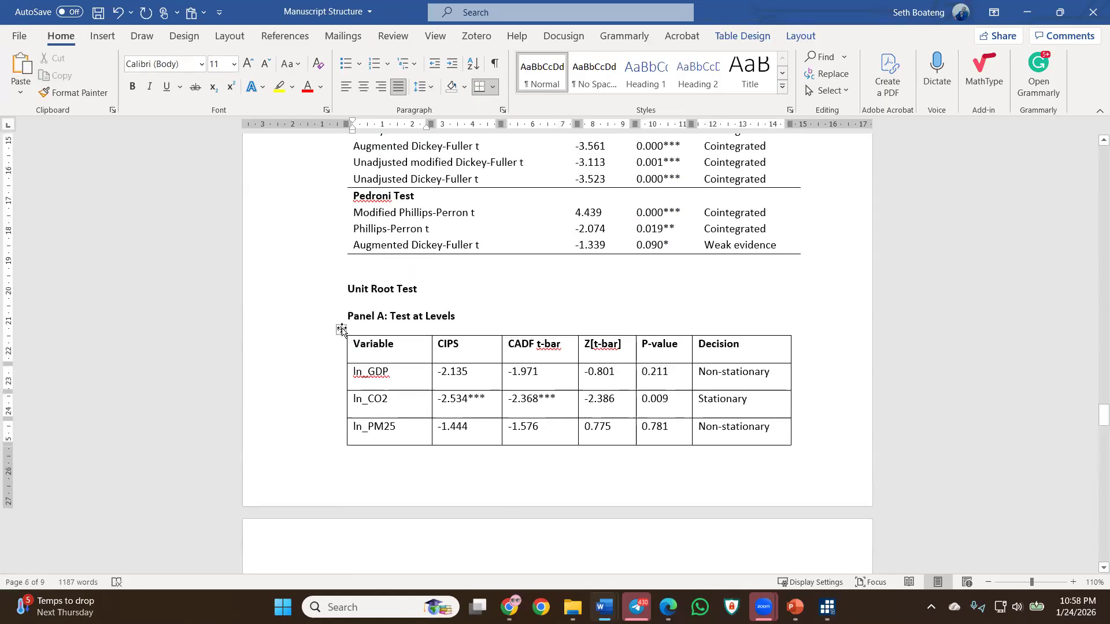
{"action": "left_click", "coordinate": [342, 330]}
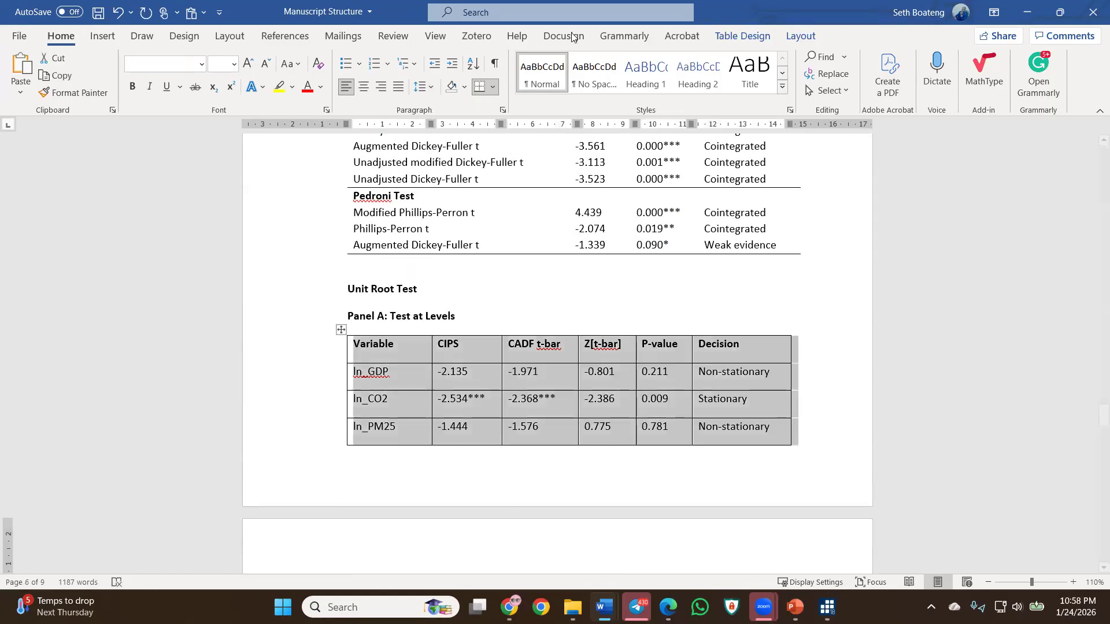
{"action": "left_click", "coordinate": [419, 86]}
{"action": "left_click", "coordinate": [492, 267]}
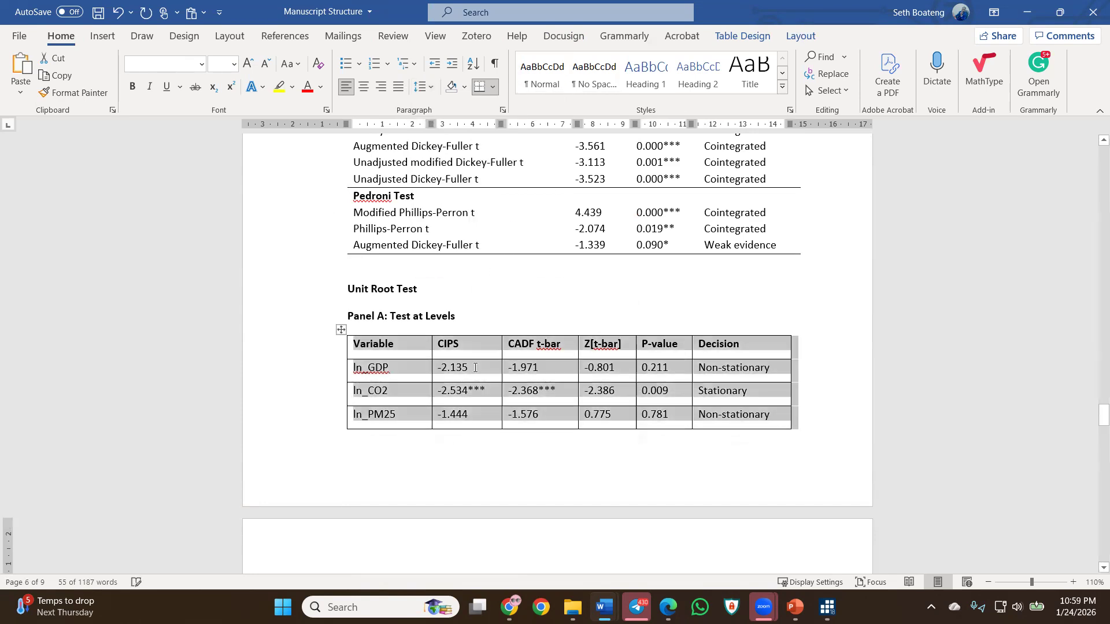
Remove the space after paragraphs throughout the Panel B first-difference table.
{"action": "scroll", "coordinate": [475, 367], "scroll_direction": "down", "scroll_amount": 7}
{"action": "left_click", "coordinate": [371, 328]}
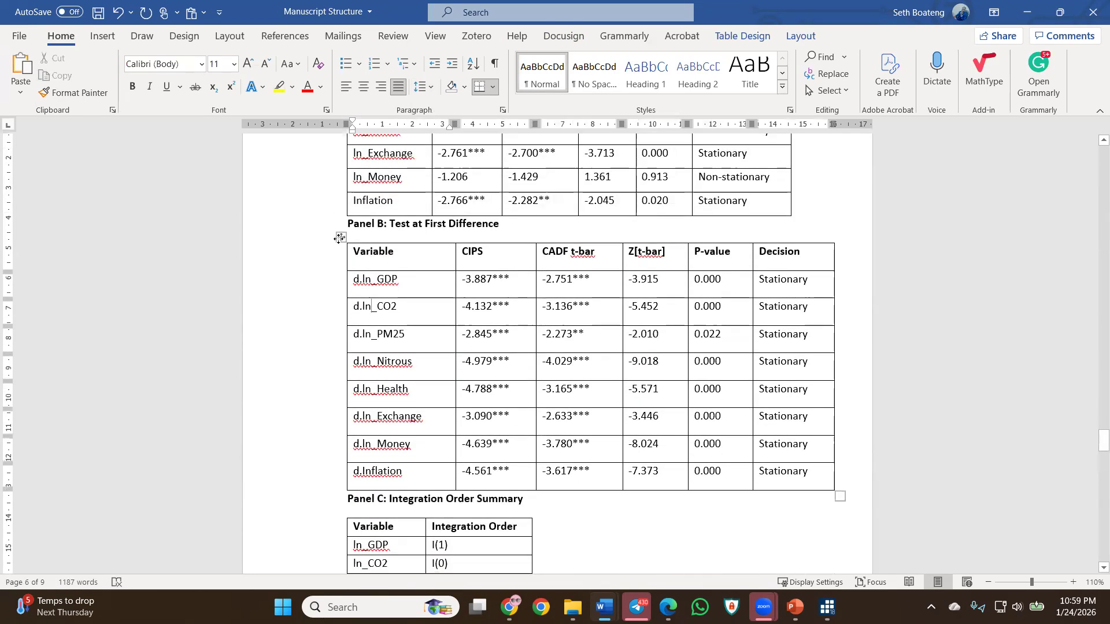
{"action": "left_click", "coordinate": [339, 238]}
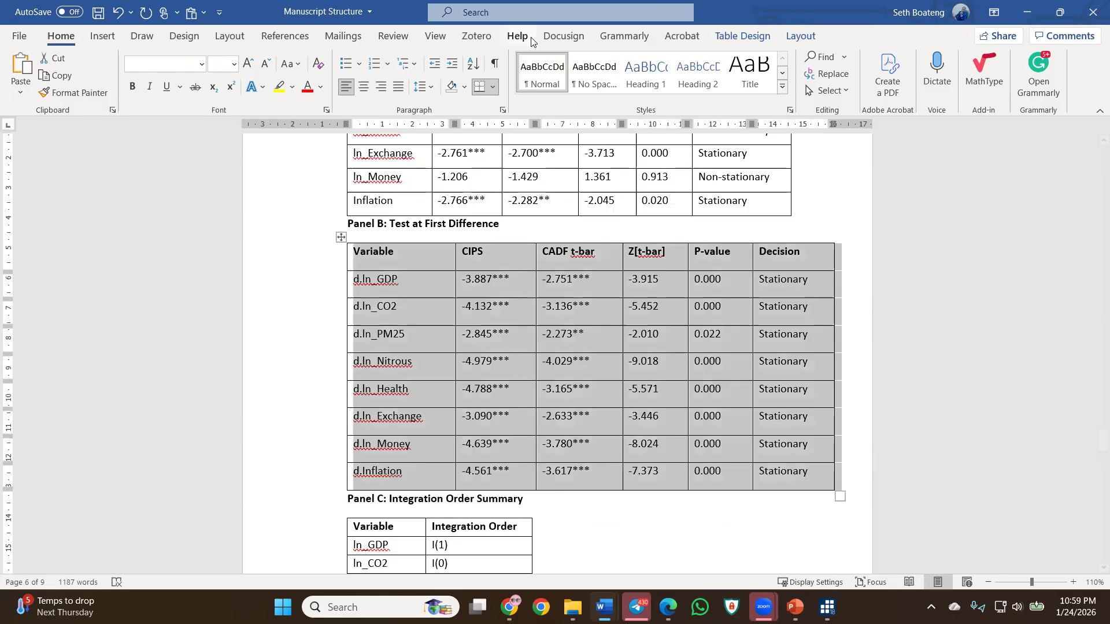
{"action": "left_click", "coordinate": [426, 89]}
{"action": "left_click", "coordinate": [448, 263]}
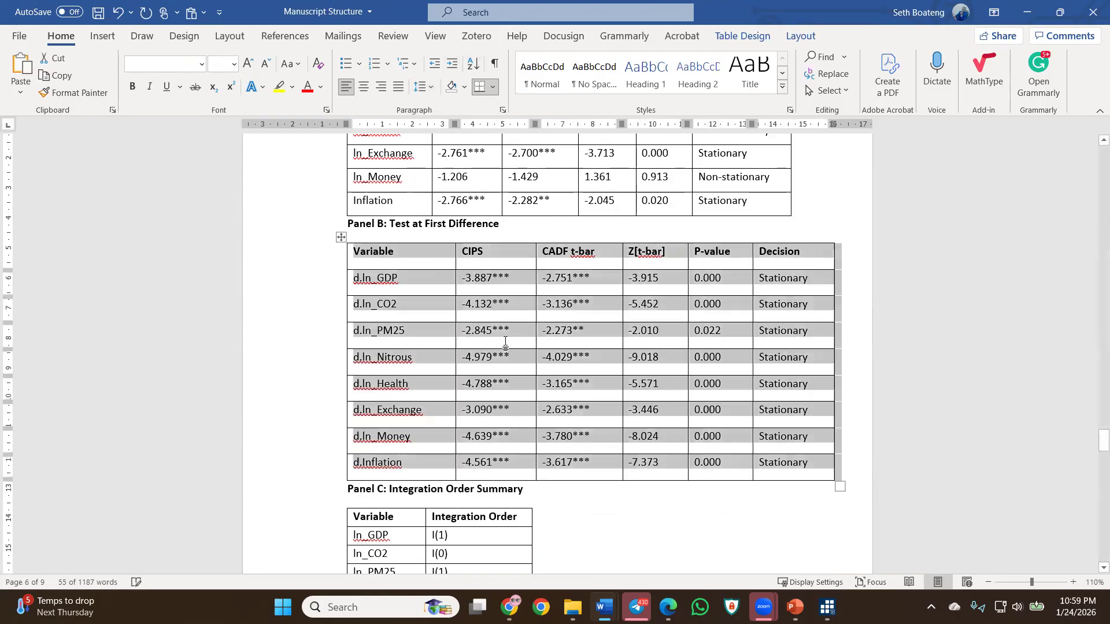
Resize the Panel B and Panel A tables to the same width and shrink their rows to compact height.
{"action": "left_click_drag", "start_coordinate": [818, 404], "coordinate": [807, 355]}
{"action": "scroll", "coordinate": [807, 357], "scroll_direction": "up", "scroll_amount": 6}
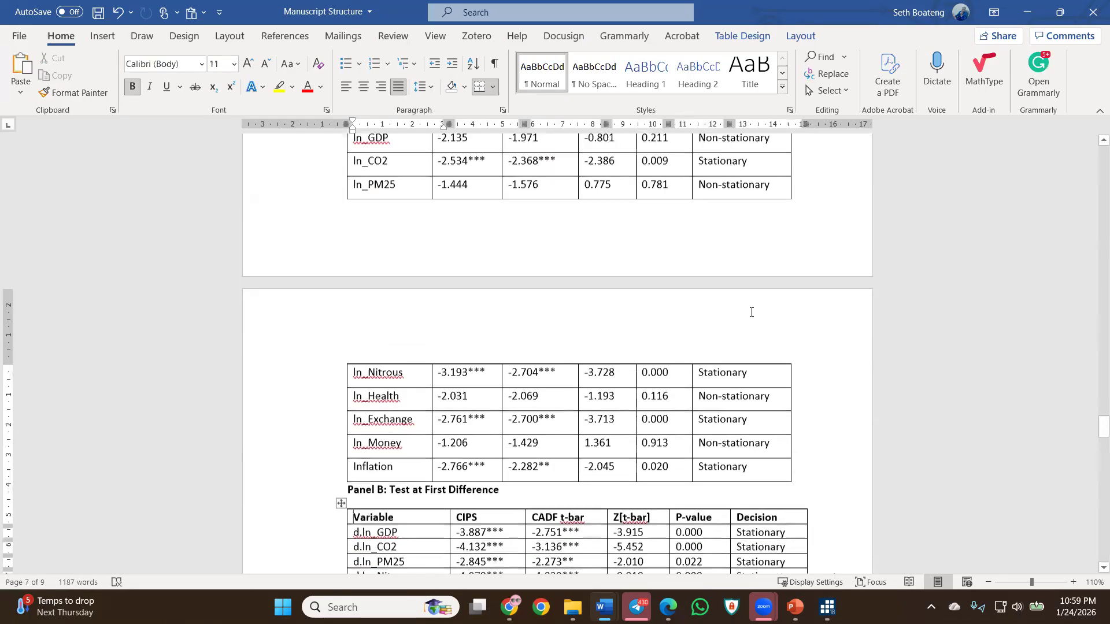
{"action": "scroll", "coordinate": [745, 327], "scroll_direction": "down", "scroll_amount": 3}
{"action": "left_click_drag", "start_coordinate": [798, 451], "coordinate": [807, 196]}
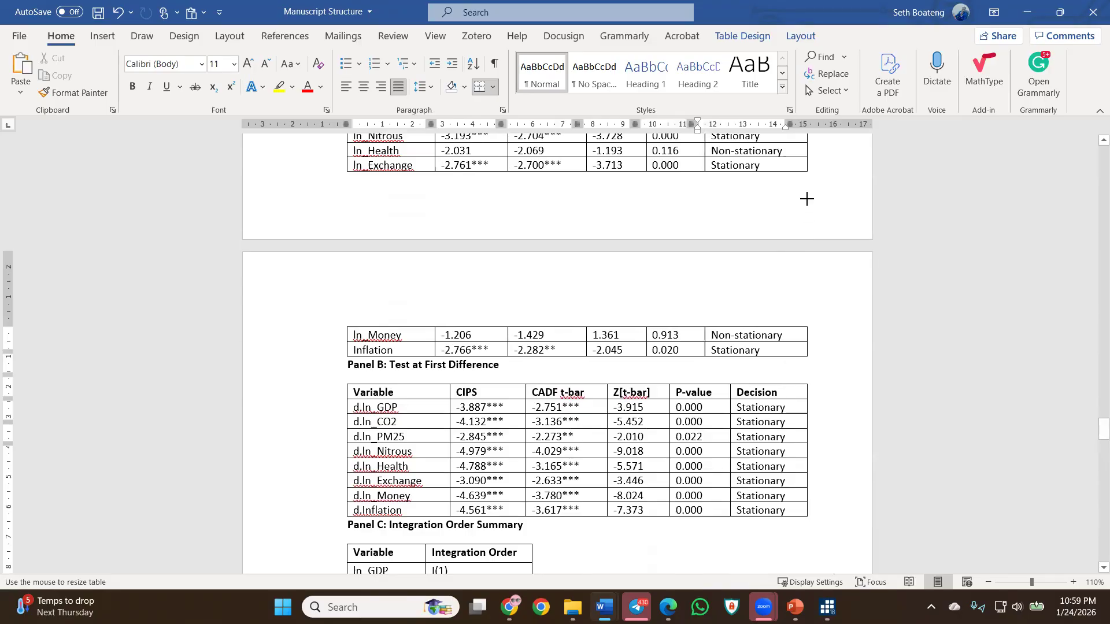
Delete the blank line above the Table 4 Cointegration Test caption so the Panel A table moves up the page.
{"action": "scroll", "coordinate": [546, 366], "scroll_direction": "up", "scroll_amount": 2}
{"action": "scroll", "coordinate": [546, 366], "scroll_direction": "up", "scroll_amount": 10}
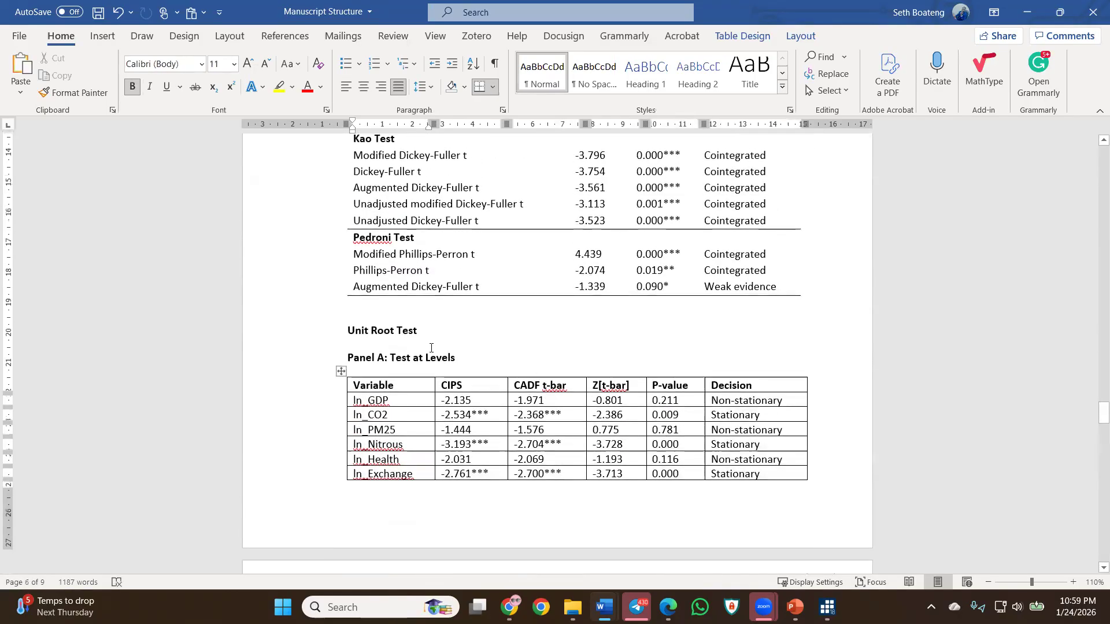
{"action": "left_click", "coordinate": [392, 436]}
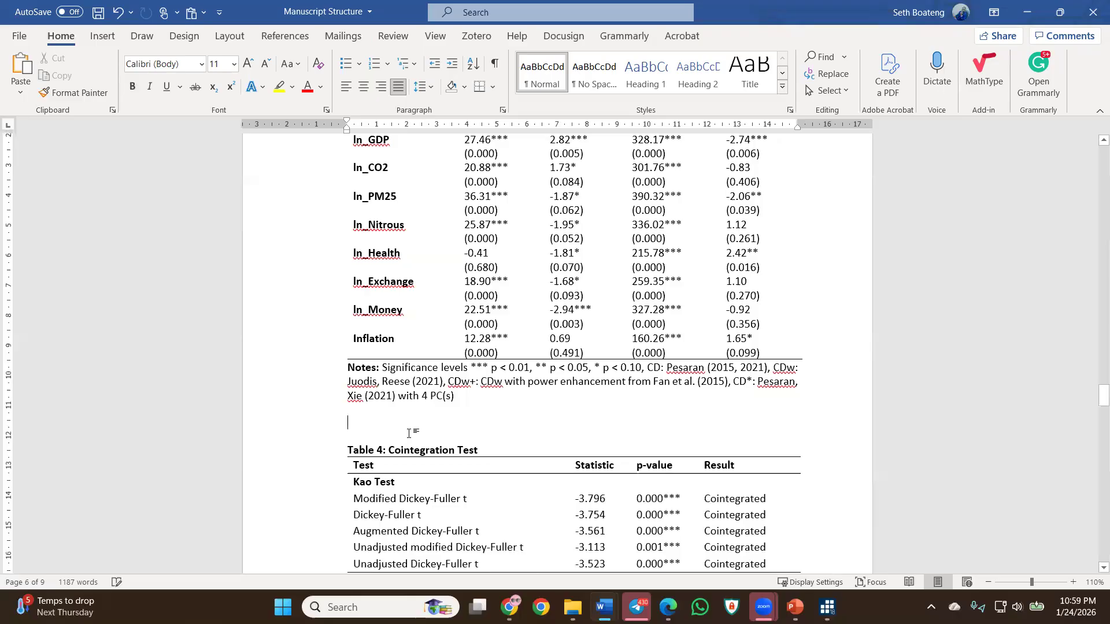
{"action": "key", "text": "Delete"}
{"action": "scroll", "coordinate": [601, 404], "scroll_direction": "down", "scroll_amount": 12}
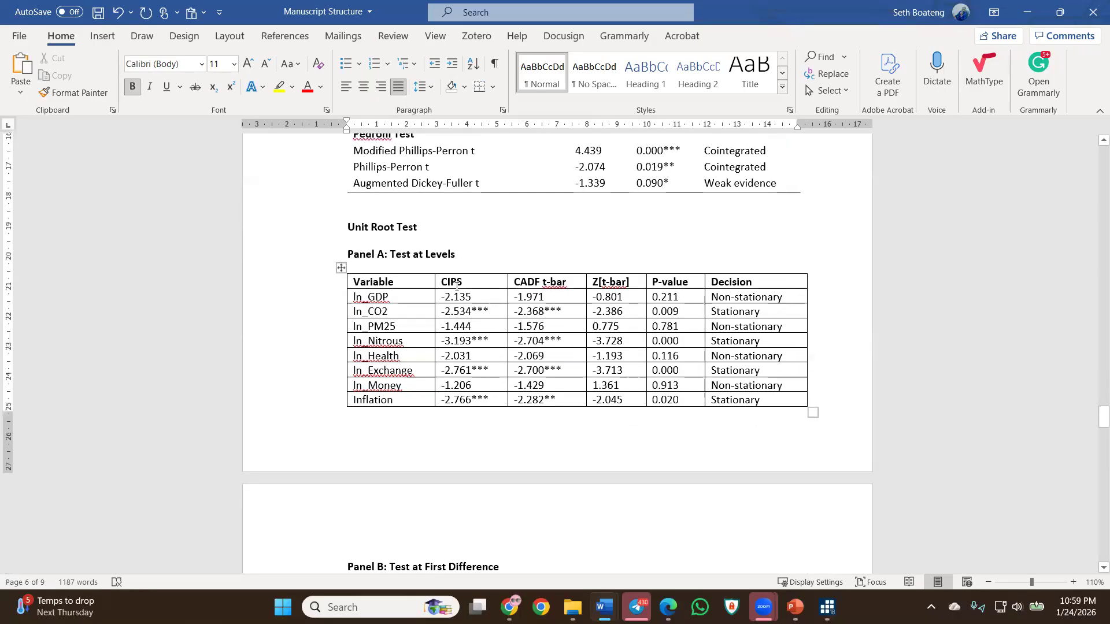
Review the manuscript's results tables from the summary statistics through the unit root panels and test specifications.
{"action": "left_click", "coordinate": [414, 377]}
{"action": "scroll", "coordinate": [489, 392], "scroll_direction": "up", "scroll_amount": 20}
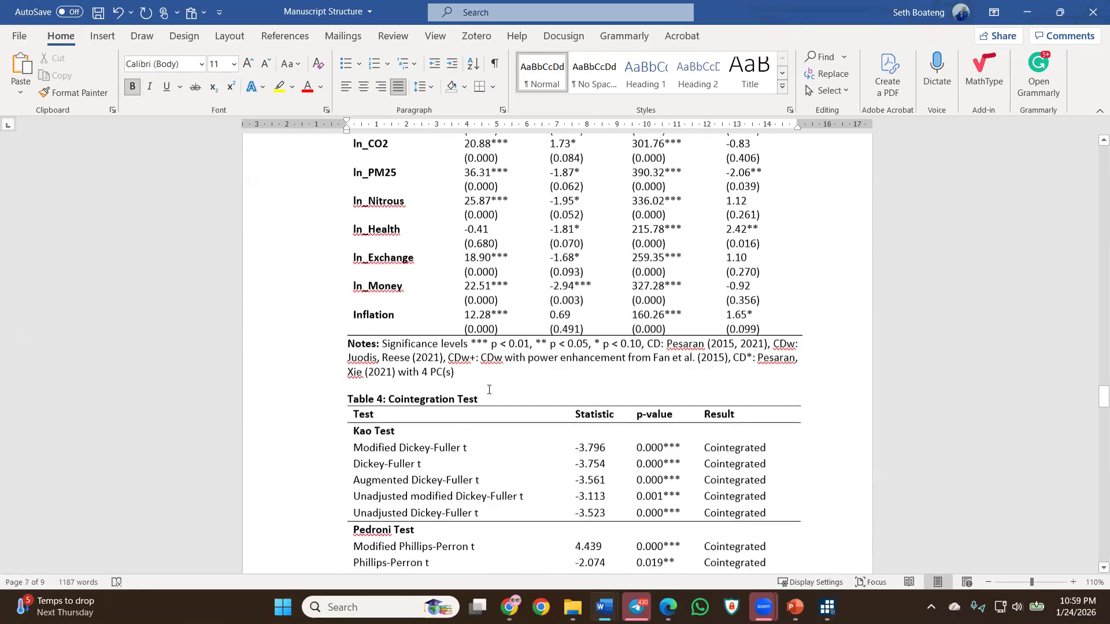
{"action": "scroll", "coordinate": [492, 387], "scroll_direction": "down", "scroll_amount": 8}
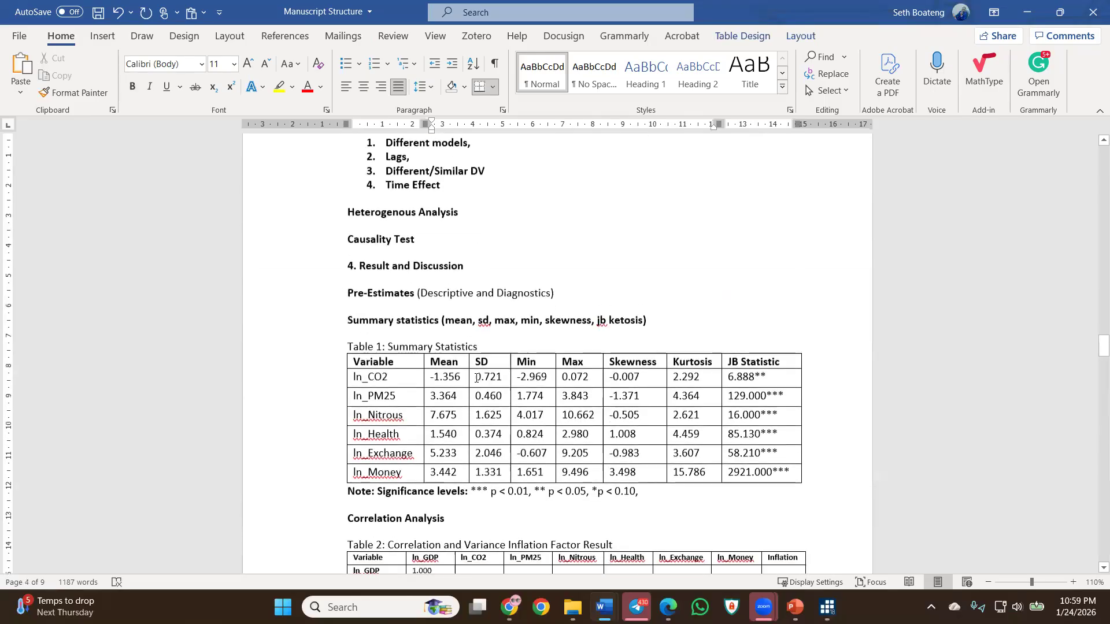
{"action": "scroll", "coordinate": [423, 379], "scroll_direction": "down", "scroll_amount": 4}
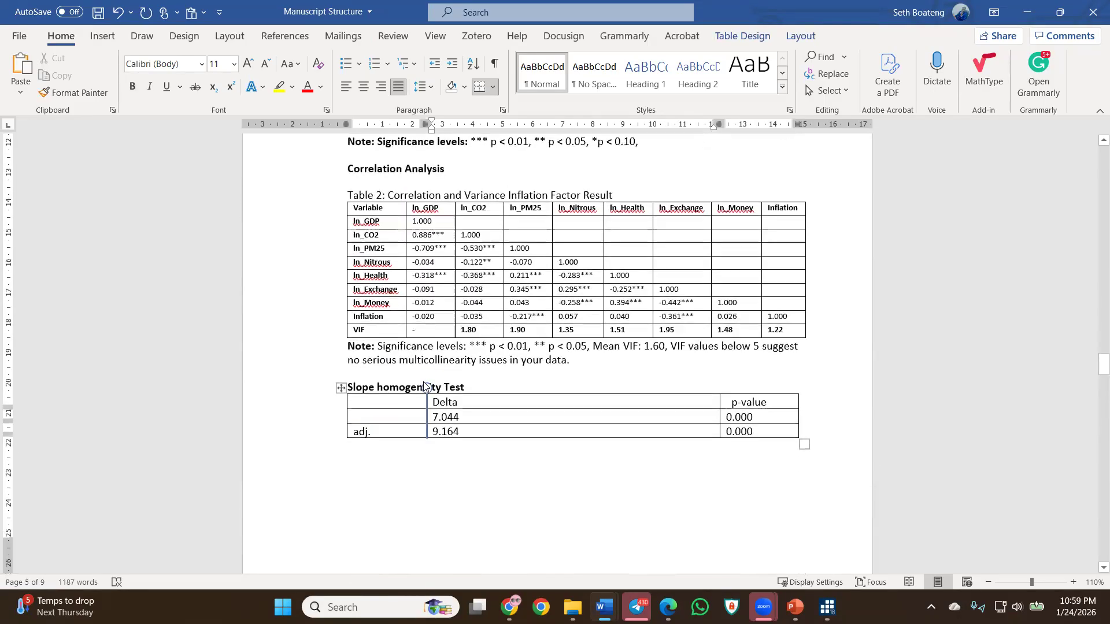
{"action": "scroll", "coordinate": [473, 371], "scroll_direction": "down", "scroll_amount": 7}
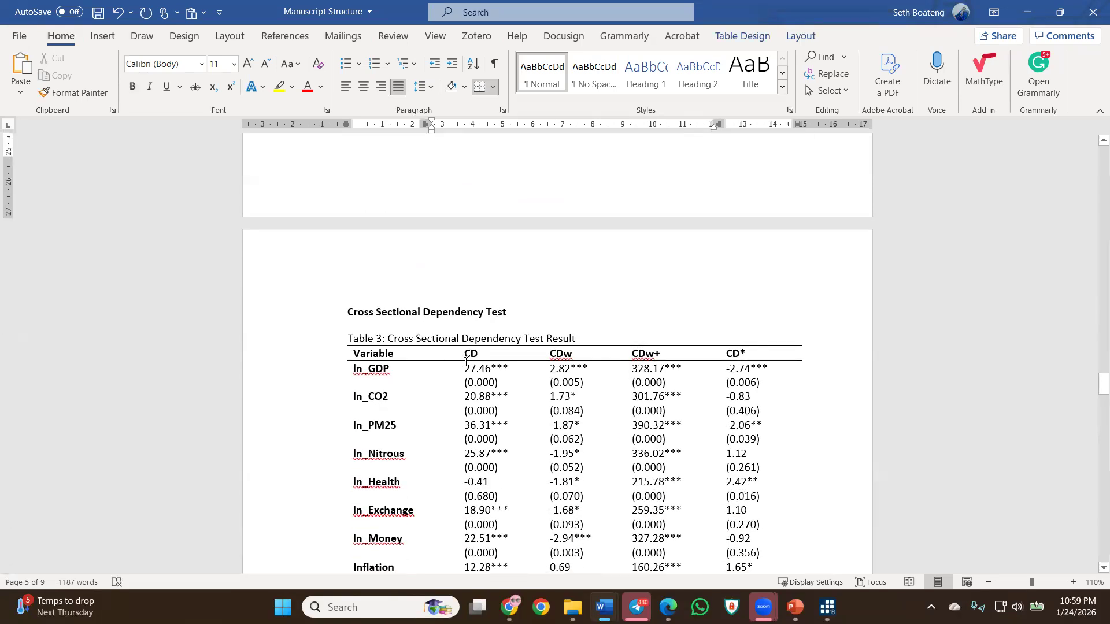
{"action": "scroll", "coordinate": [466, 362], "scroll_direction": "down", "scroll_amount": 5}
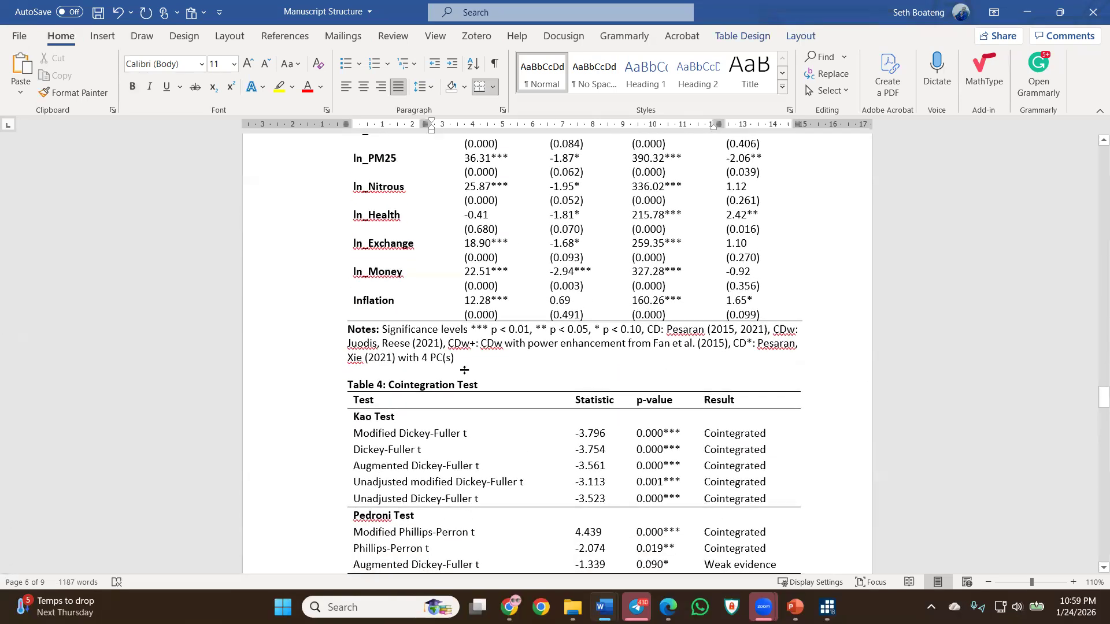
{"action": "scroll", "coordinate": [465, 369], "scroll_direction": "down", "scroll_amount": 3}
{"action": "scroll", "coordinate": [464, 377], "scroll_direction": "down", "scroll_amount": 10}
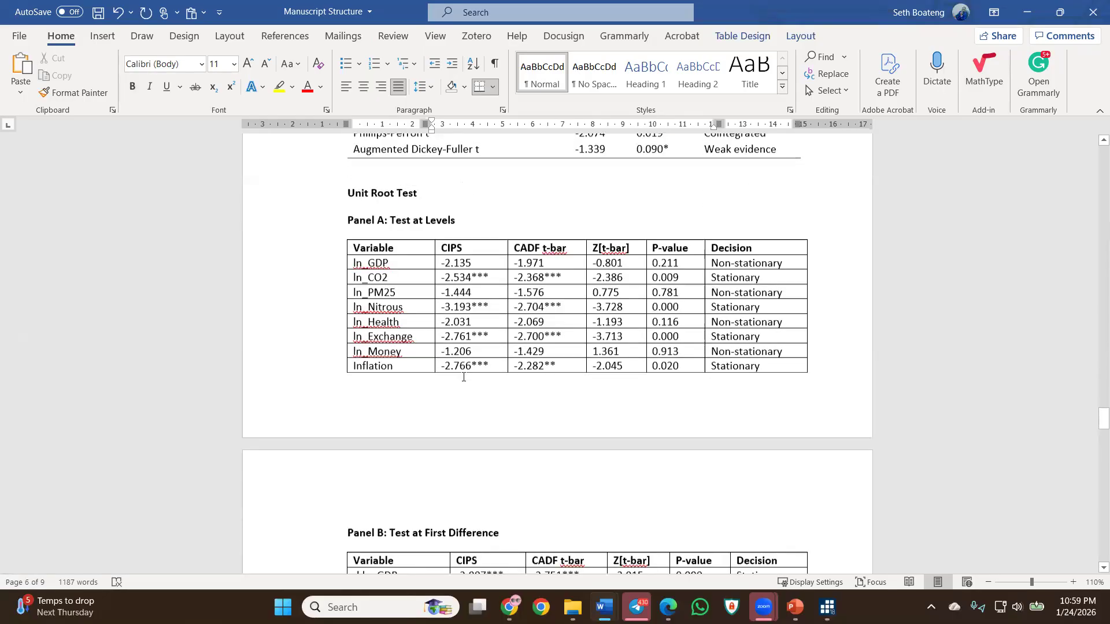
{"action": "scroll", "coordinate": [461, 385], "scroll_direction": "down", "scroll_amount": 3}
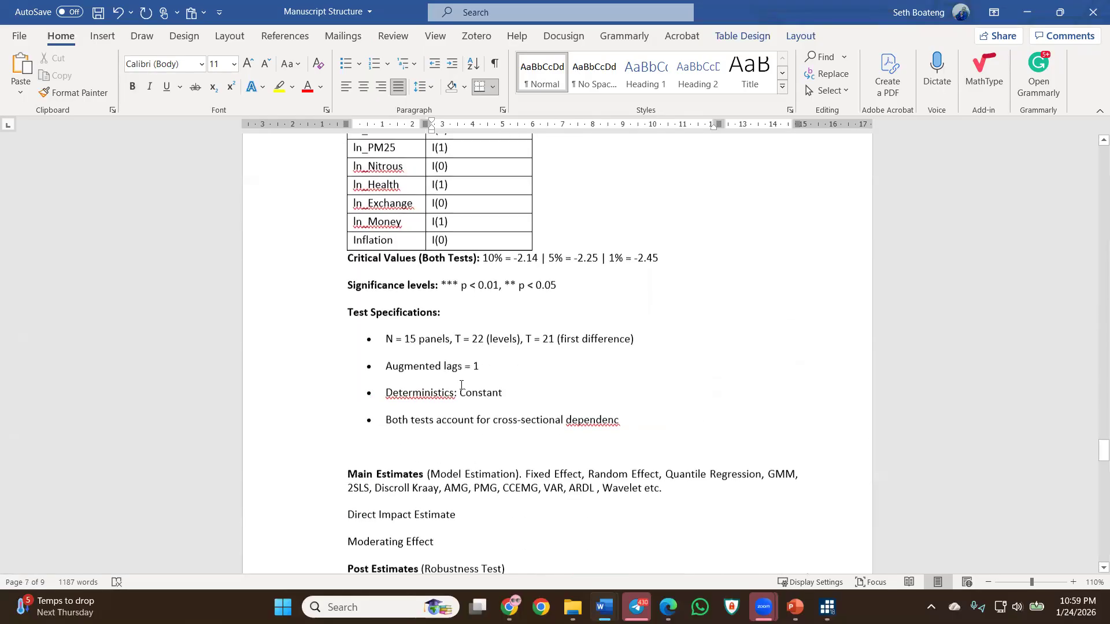
{"action": "scroll", "coordinate": [462, 385], "scroll_direction": "up", "scroll_amount": 5}
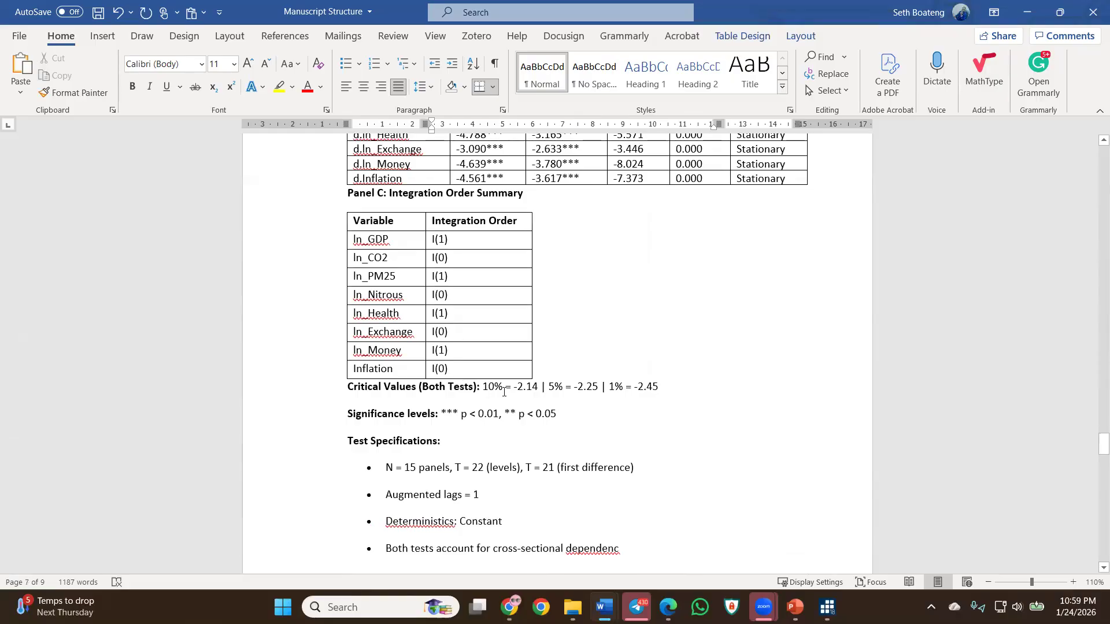
{"action": "scroll", "coordinate": [504, 391], "scroll_direction": "up", "scroll_amount": 8}
{"action": "scroll", "coordinate": [507, 392], "scroll_direction": "up", "scroll_amount": 20}
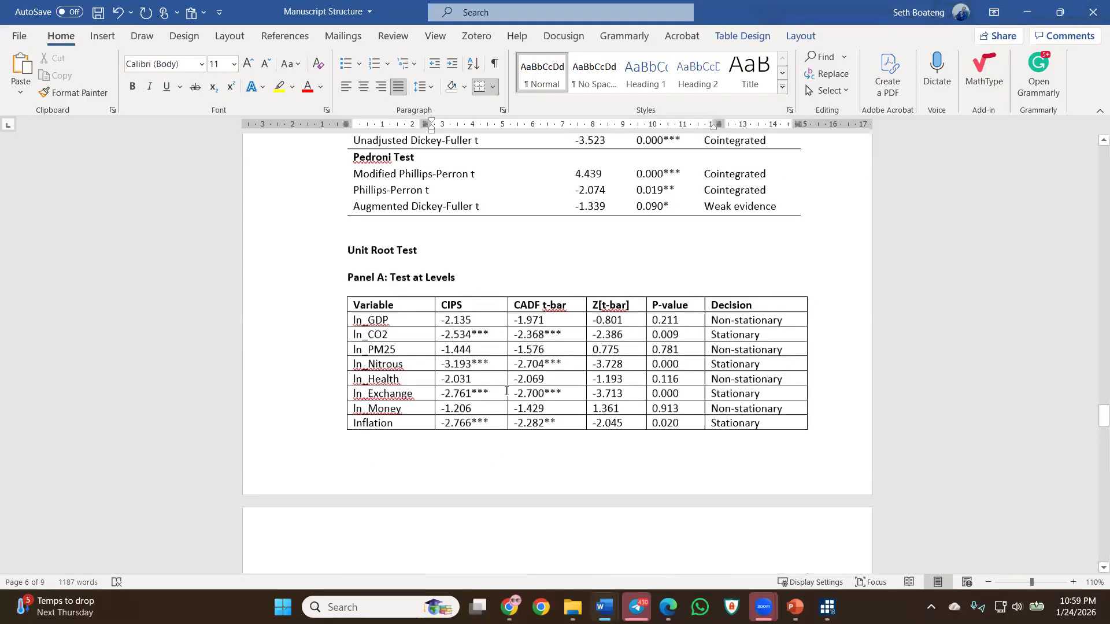
Remove an extra leading space before the p-value heading in the Slope homogeneity Test table.
{"action": "scroll", "coordinate": [504, 377], "scroll_direction": "up", "scroll_amount": 1}
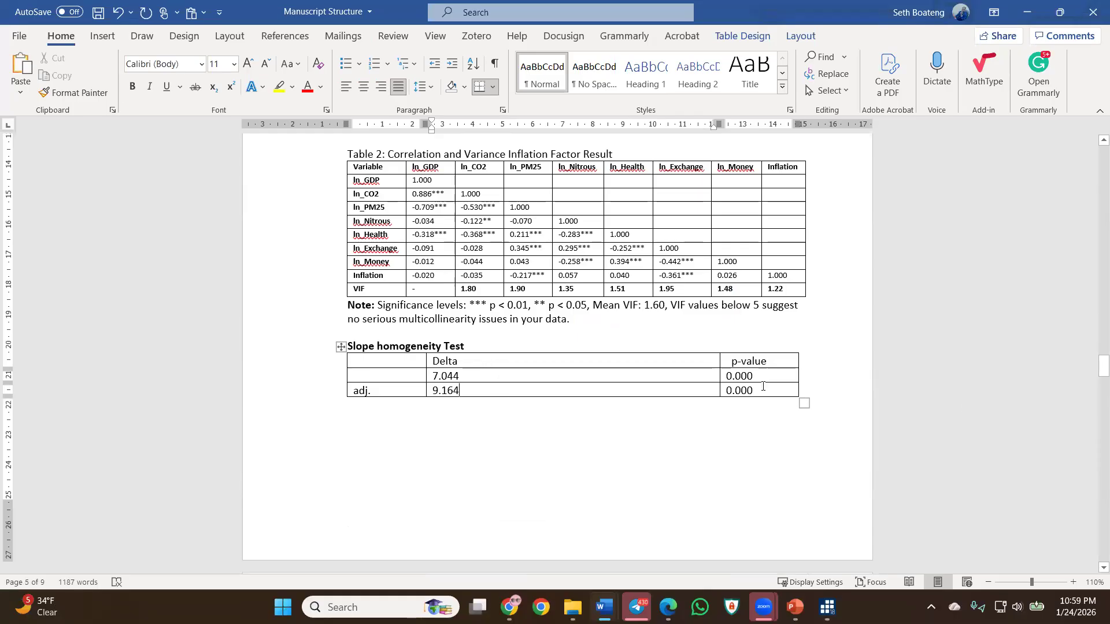
{"action": "left_click", "coordinate": [724, 348]}
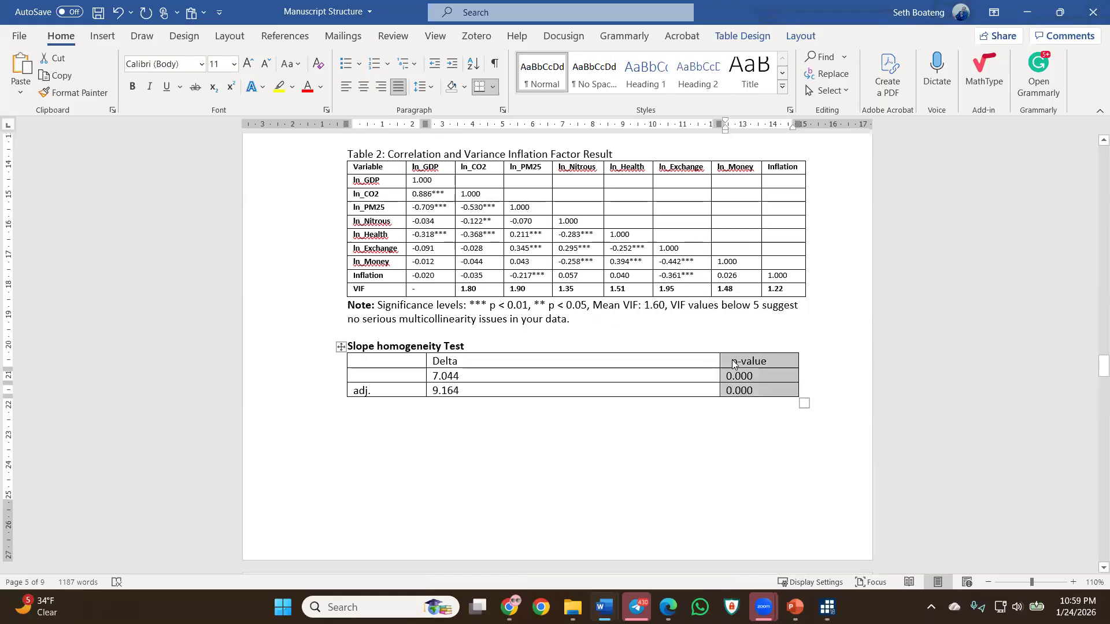
{"action": "left_click", "coordinate": [732, 359]}
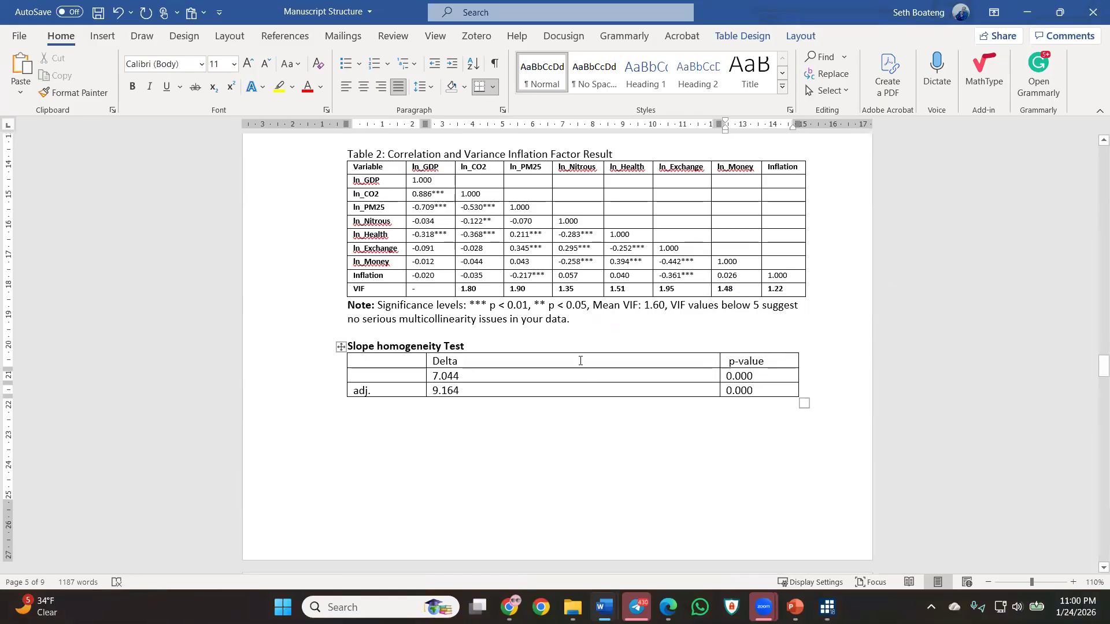
Examine the Table 3 cross-sectional dependency results and the Table 4 cointegration results.
{"action": "scroll", "coordinate": [578, 391], "scroll_direction": "down", "scroll_amount": 6}
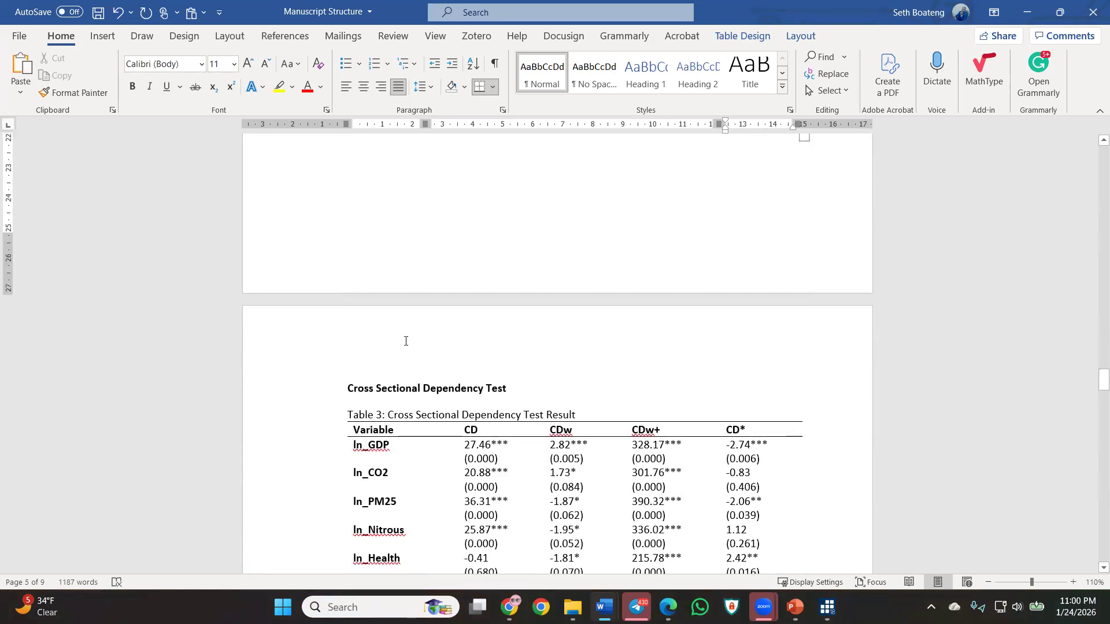
{"action": "left_click", "coordinate": [404, 340]}
{"action": "scroll", "coordinate": [436, 413], "scroll_direction": "down", "scroll_amount": 2}
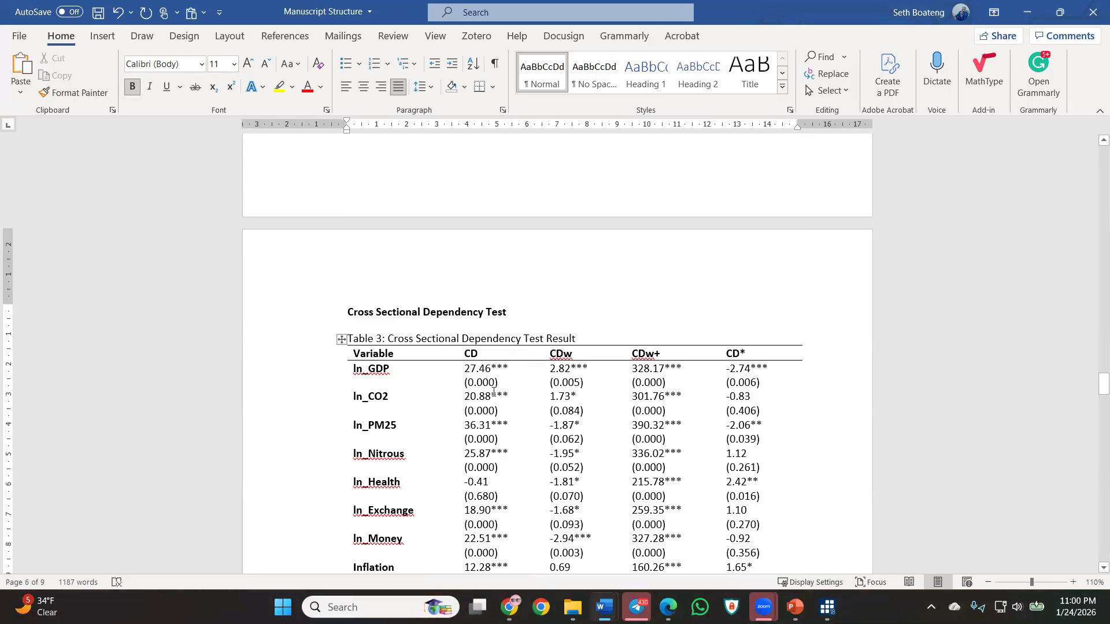
{"action": "left_click", "coordinate": [444, 339]}
{"action": "left_click", "coordinate": [489, 341]}
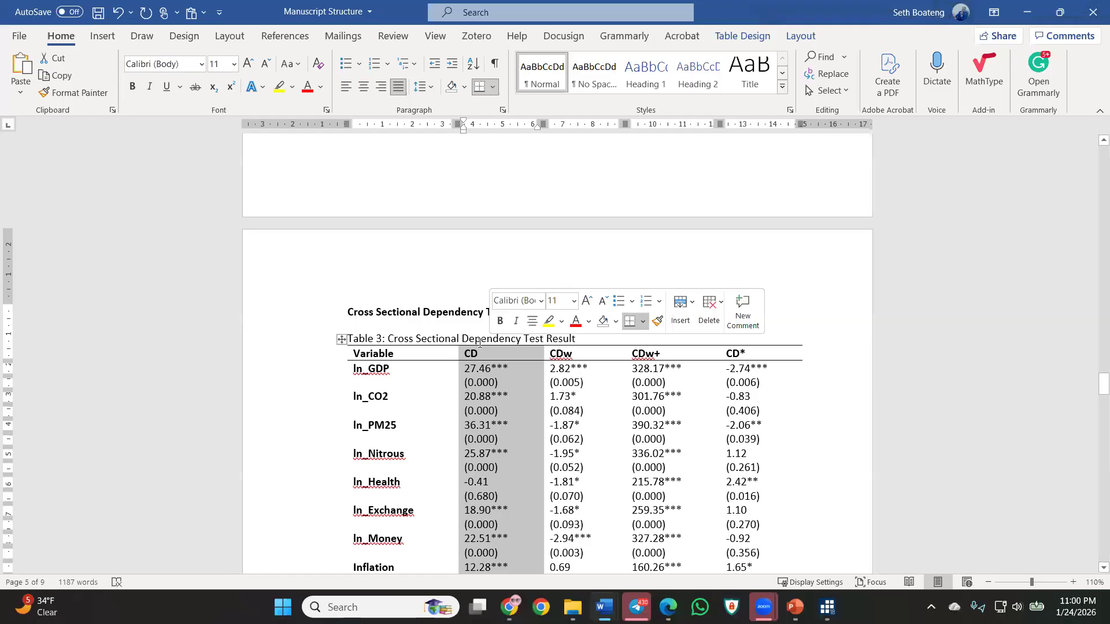
{"action": "left_click", "coordinate": [480, 341]}
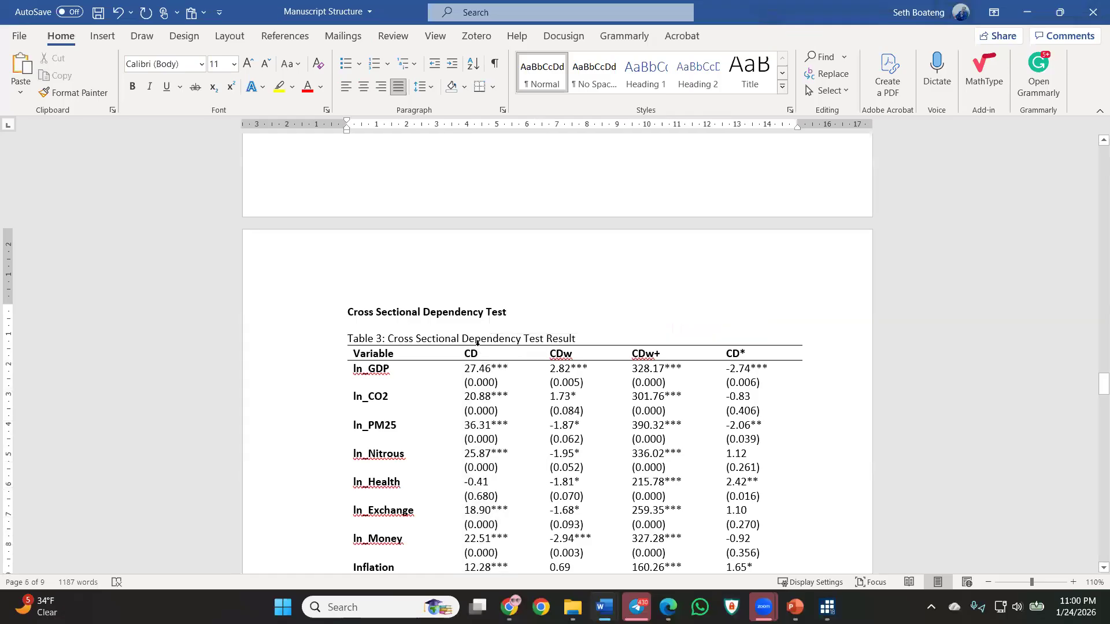
{"action": "scroll", "coordinate": [489, 369], "scroll_direction": "down", "scroll_amount": 3}
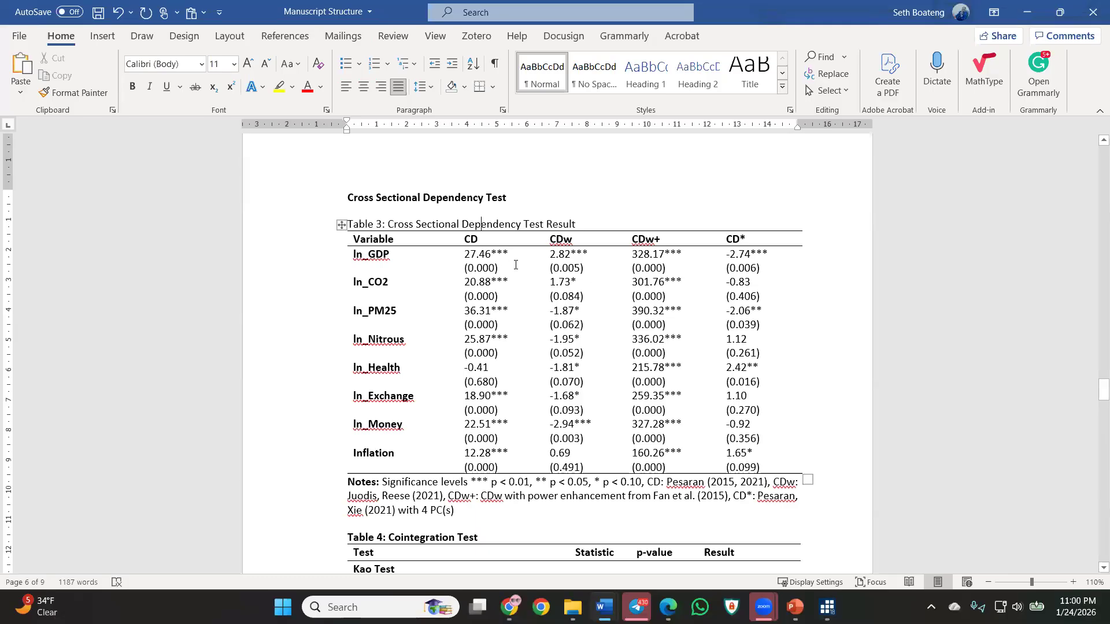
{"action": "scroll", "coordinate": [470, 258], "scroll_direction": "down", "scroll_amount": 5}
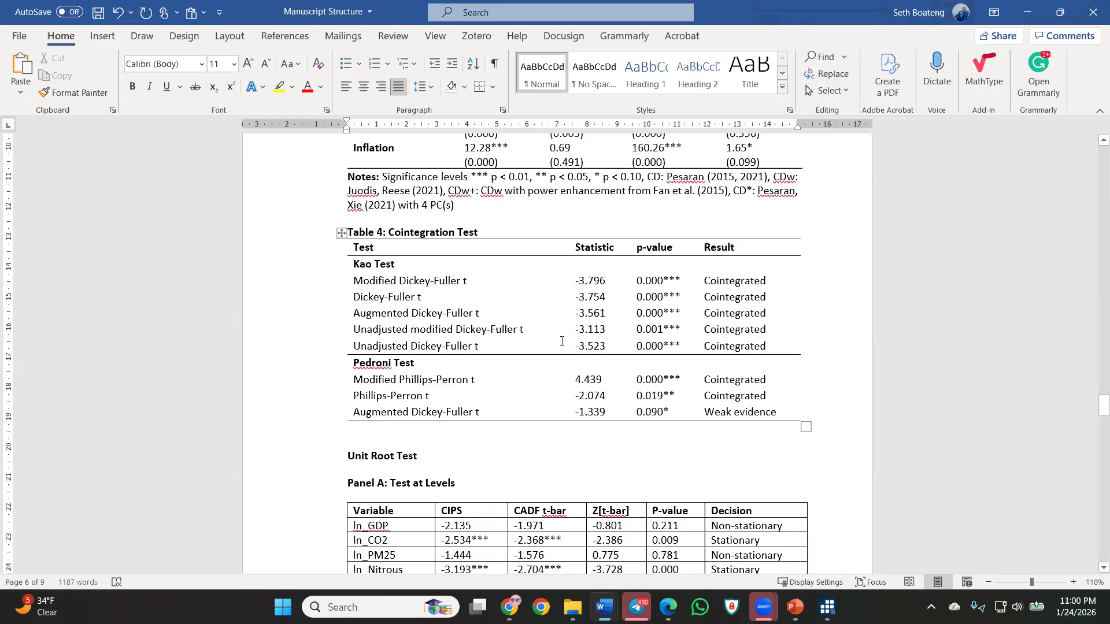
Examine the unit root results in Panels A and B, the Panel C integration orders, and the test specifications.
{"action": "scroll", "coordinate": [582, 364], "scroll_direction": "down", "scroll_amount": 7}
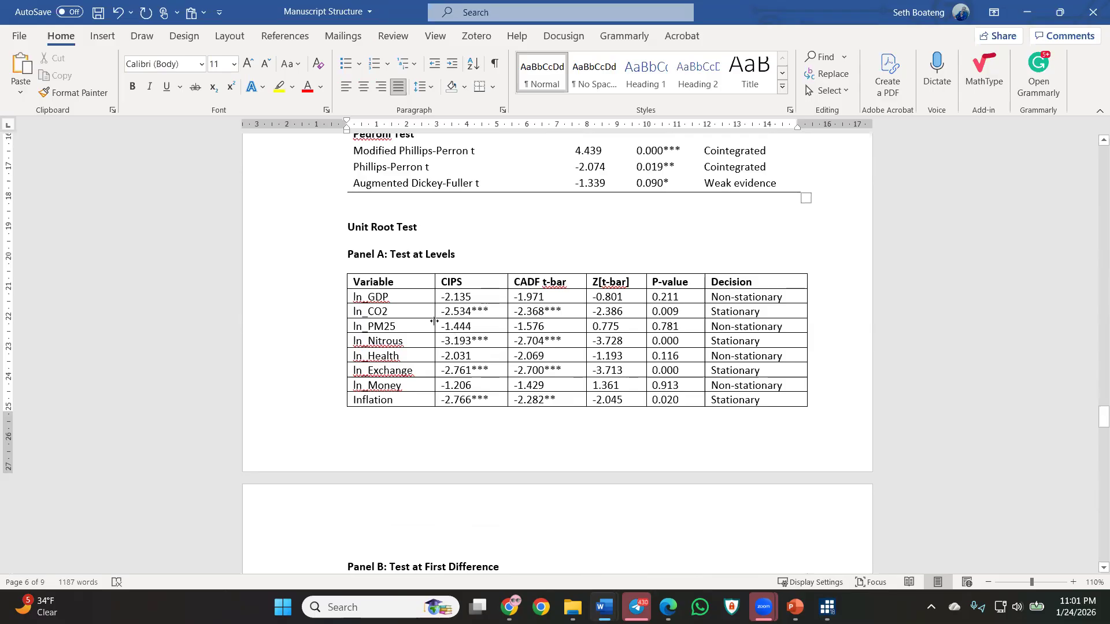
{"action": "scroll", "coordinate": [862, 301], "scroll_direction": "down", "scroll_amount": 1}
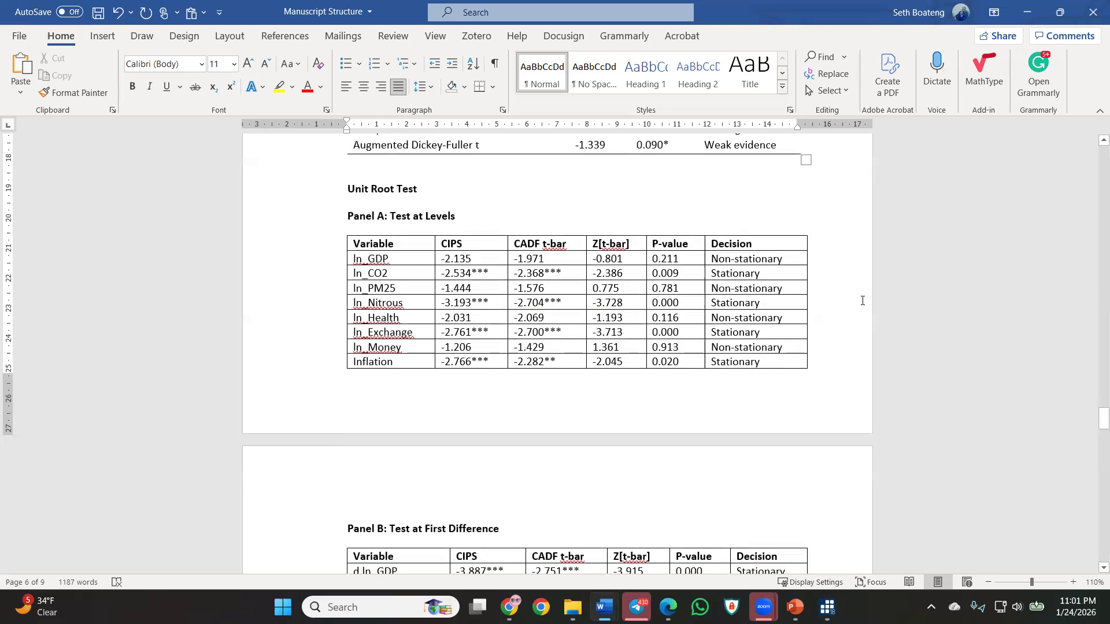
{"action": "scroll", "coordinate": [791, 318], "scroll_direction": "down", "scroll_amount": 14}
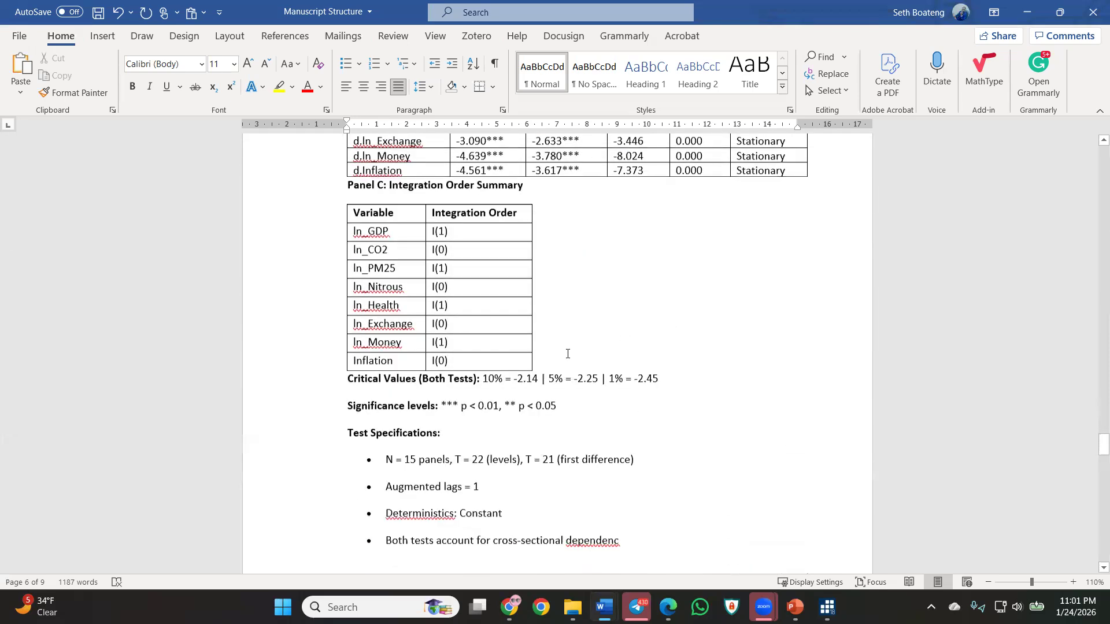
{"action": "left_click_drag", "start_coordinate": [457, 327], "coordinate": [434, 186]}
{"action": "left_click", "coordinate": [475, 329]}
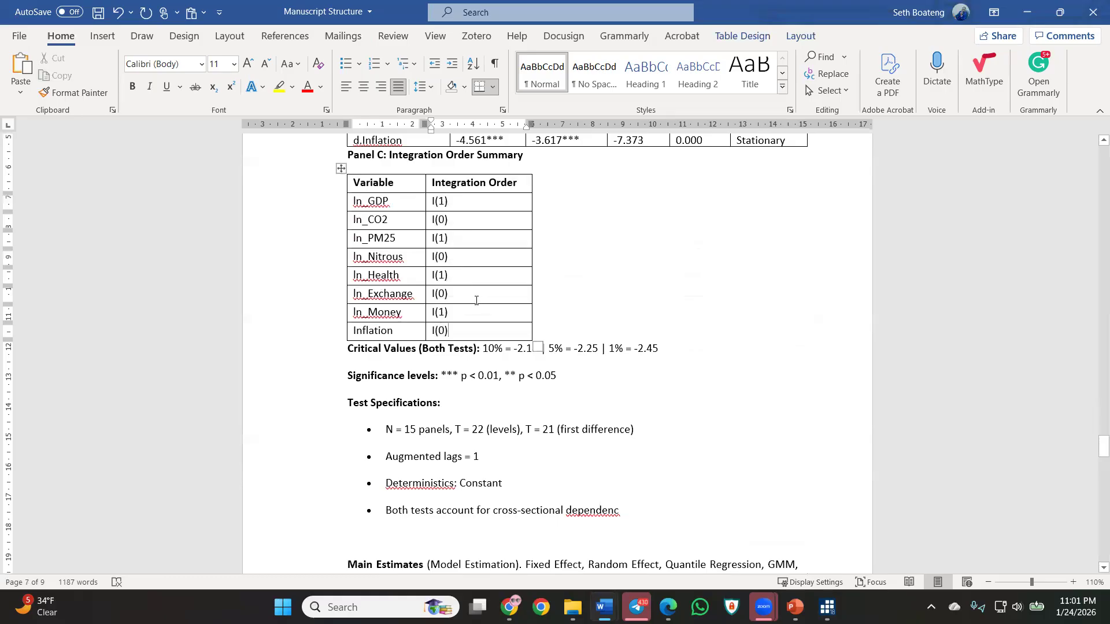
{"action": "scroll", "coordinate": [468, 260], "scroll_direction": "down", "scroll_amount": 5}
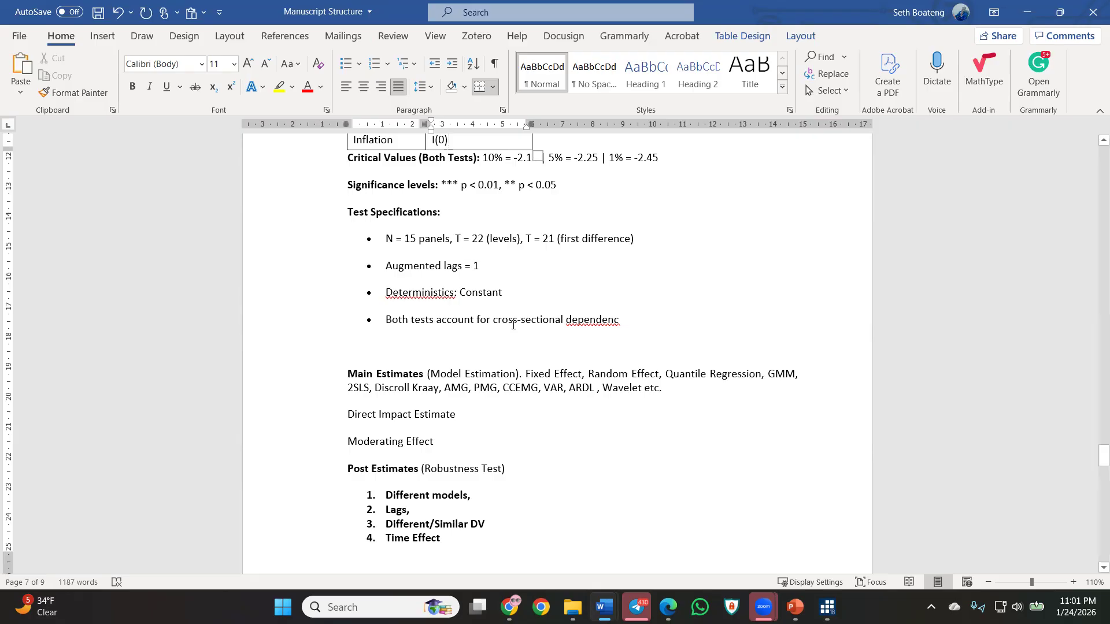
Go back over the pre-estimation tables from the correlation analysis through the Panel C integration order summary.
{"action": "scroll", "coordinate": [484, 334], "scroll_direction": "up", "scroll_amount": 15}
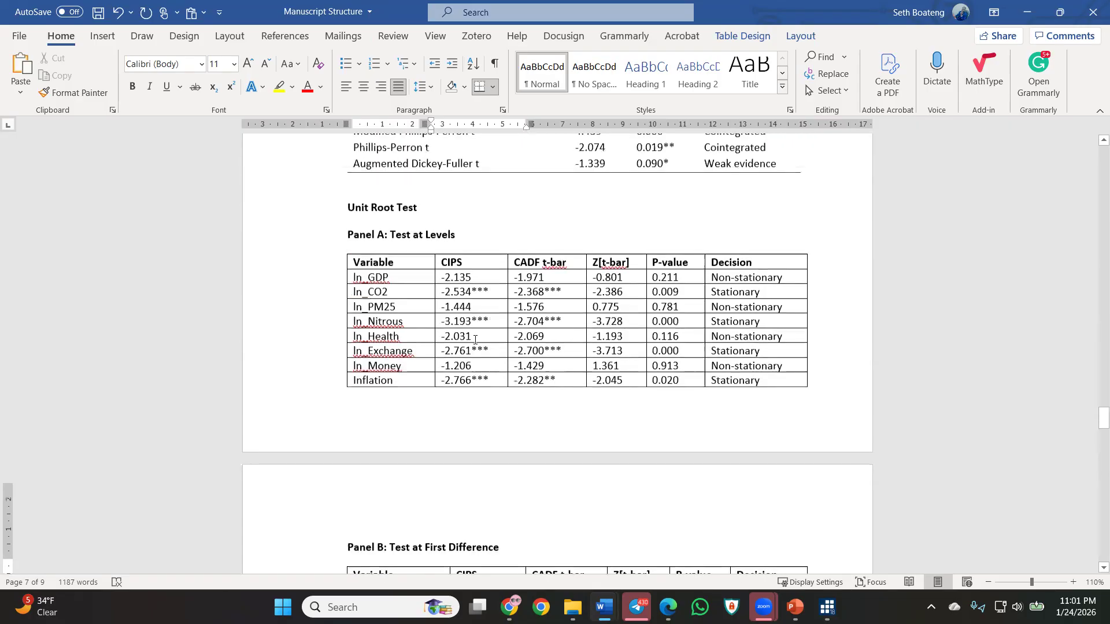
{"action": "scroll", "coordinate": [475, 340], "scroll_direction": "up", "scroll_amount": 15}
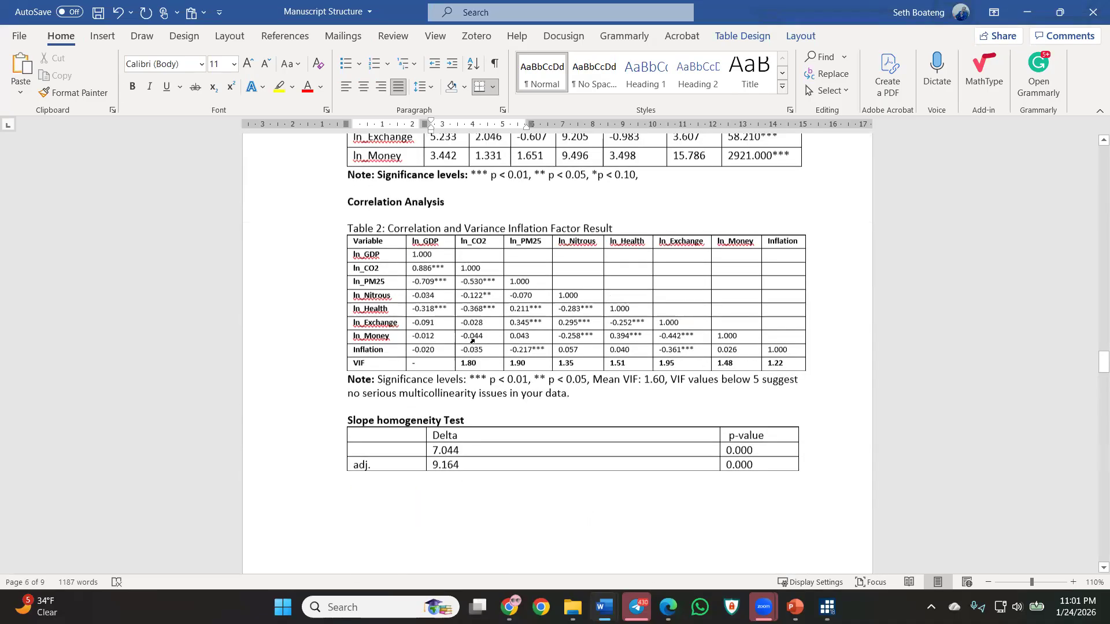
{"action": "scroll", "coordinate": [472, 342], "scroll_direction": "up", "scroll_amount": 1}
{"action": "scroll", "coordinate": [475, 349], "scroll_direction": "down", "scroll_amount": 6}
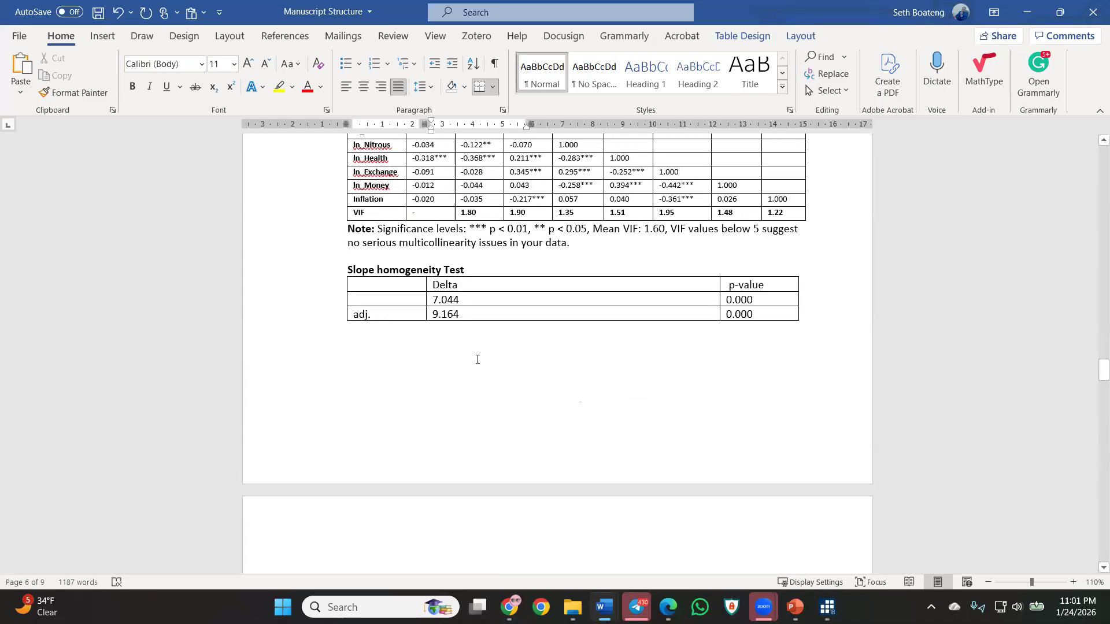
{"action": "scroll", "coordinate": [487, 349], "scroll_direction": "down", "scroll_amount": 4}
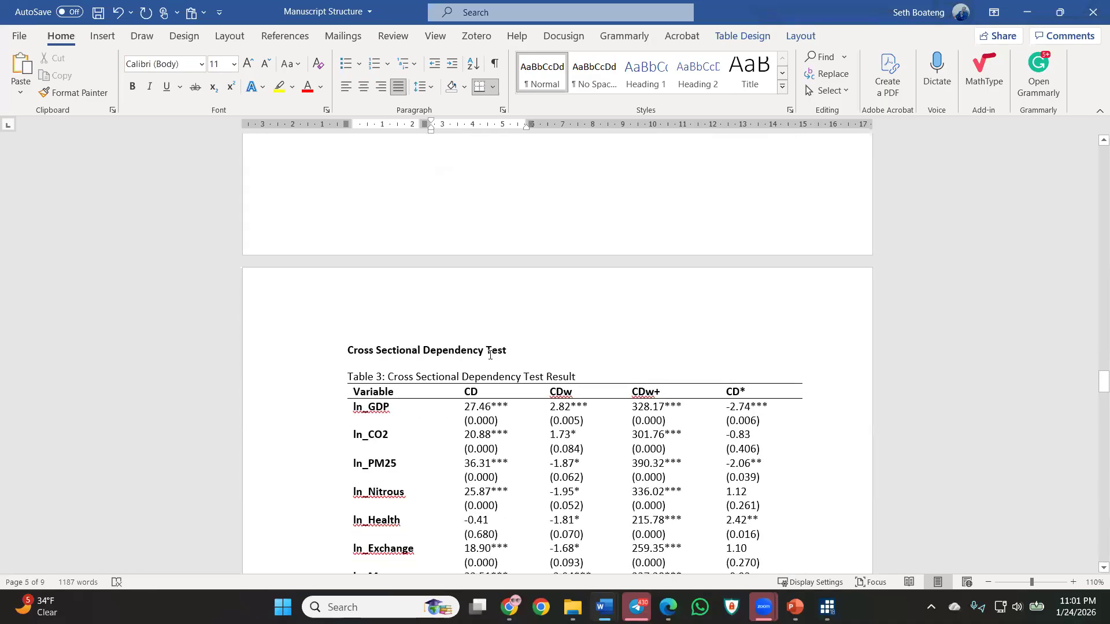
{"action": "scroll", "coordinate": [490, 355], "scroll_direction": "down", "scroll_amount": 10}
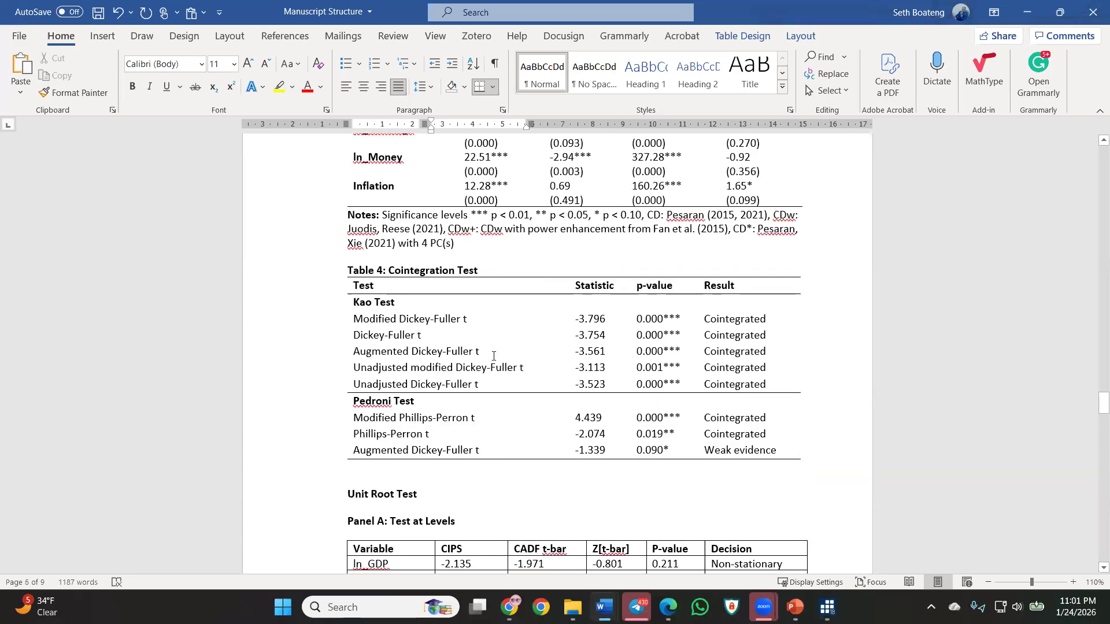
{"action": "scroll", "coordinate": [493, 357], "scroll_direction": "down", "scroll_amount": 15}
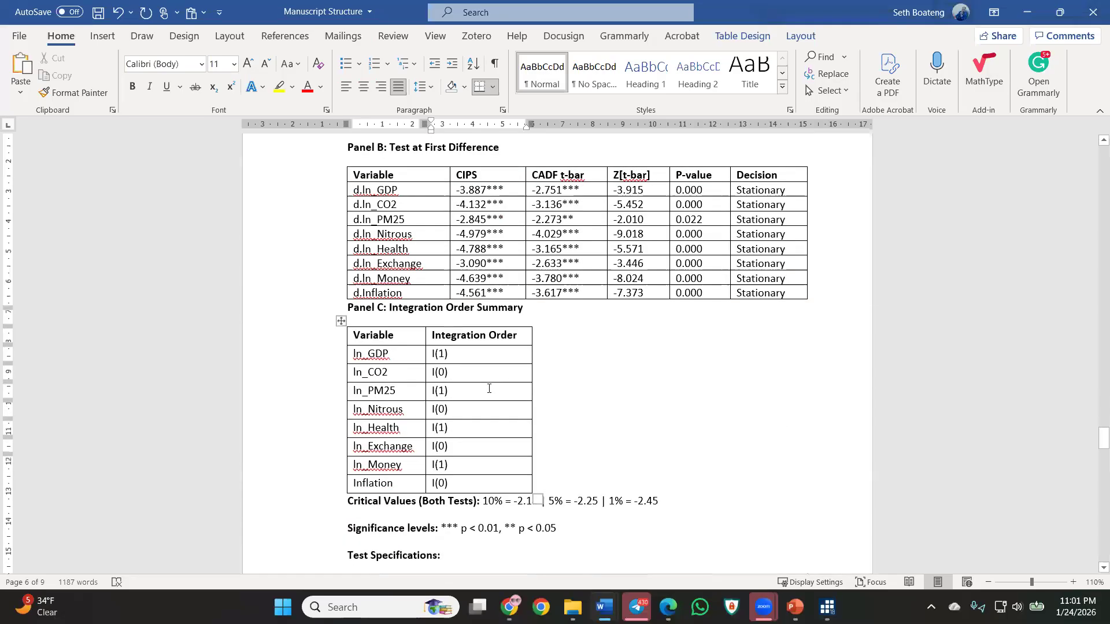
{"action": "scroll", "coordinate": [490, 389], "scroll_direction": "down", "scroll_amount": 5}
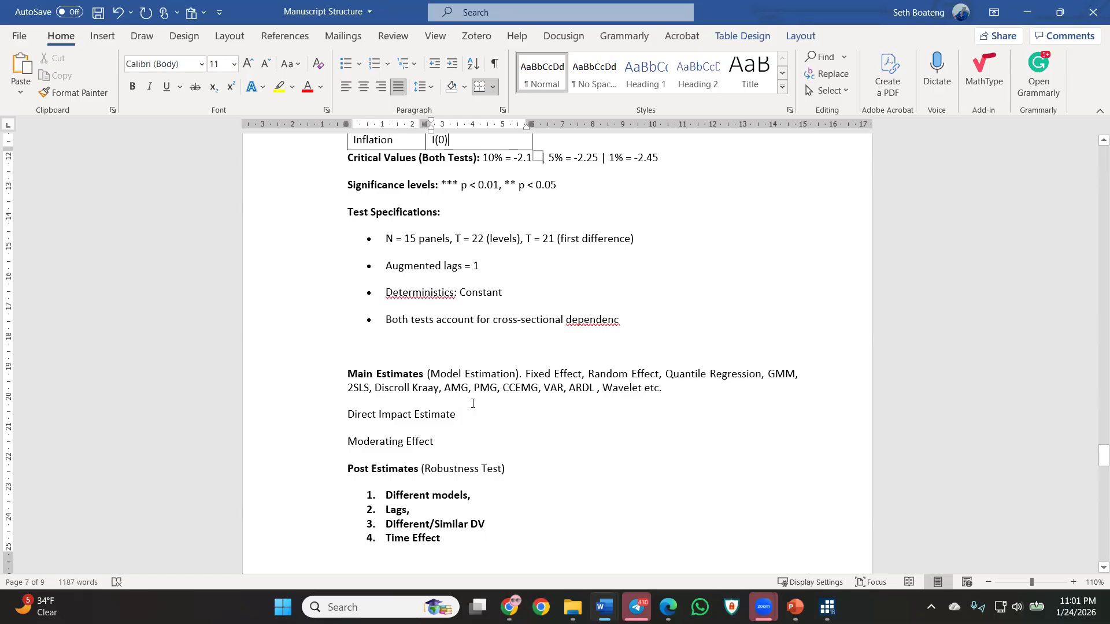
Examine the Main Estimates model list, pointing out GMM and CCEMG, and the robustness items under Post Estimates.
{"action": "double_click", "coordinate": [784, 374]}
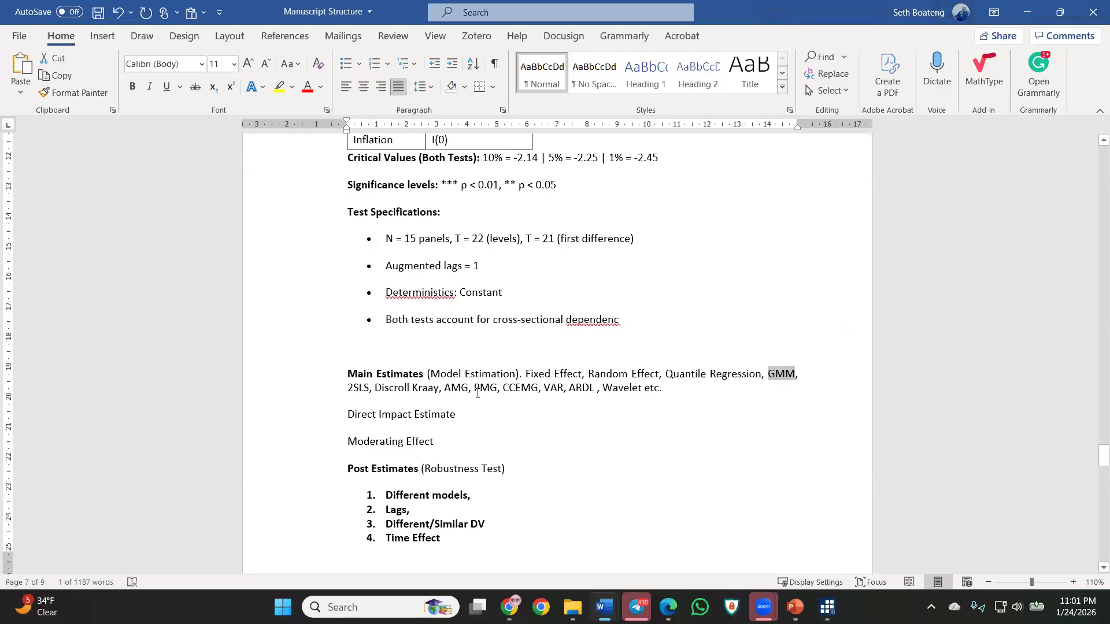
{"action": "double_click", "coordinate": [514, 389]}
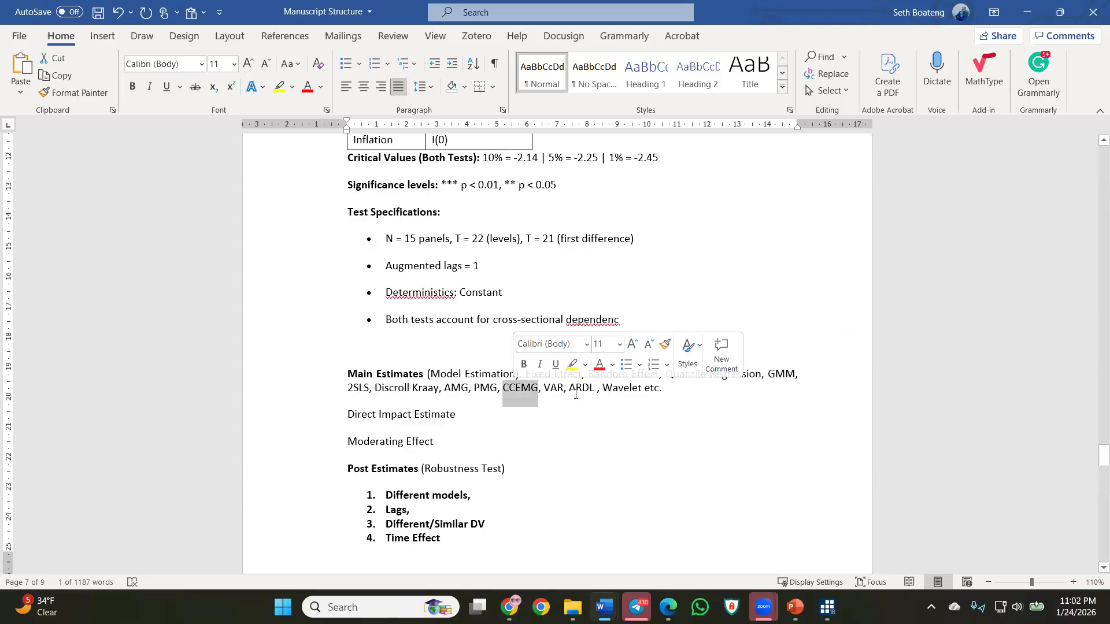
{"action": "left_click", "coordinate": [506, 392]}
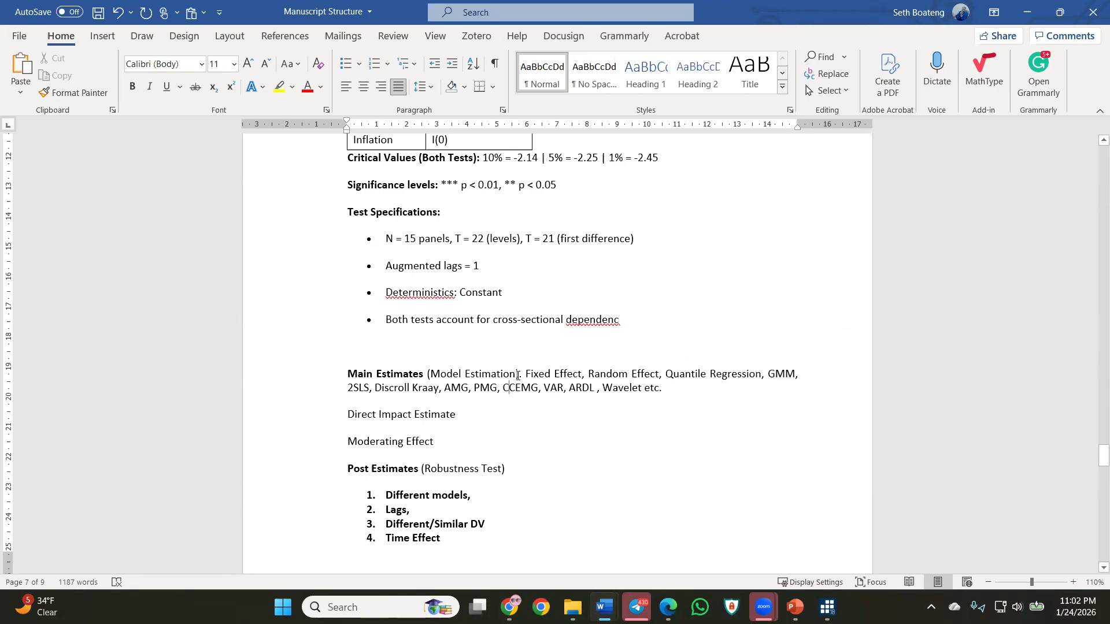
{"action": "scroll", "coordinate": [518, 375], "scroll_direction": "up", "scroll_amount": 8}
{"action": "scroll", "coordinate": [509, 373], "scroll_direction": "down", "scroll_amount": 12}
{"action": "scroll", "coordinate": [508, 374], "scroll_direction": "down", "scroll_amount": 8}
{"action": "scroll", "coordinate": [508, 374], "scroll_direction": "up", "scroll_amount": 11}
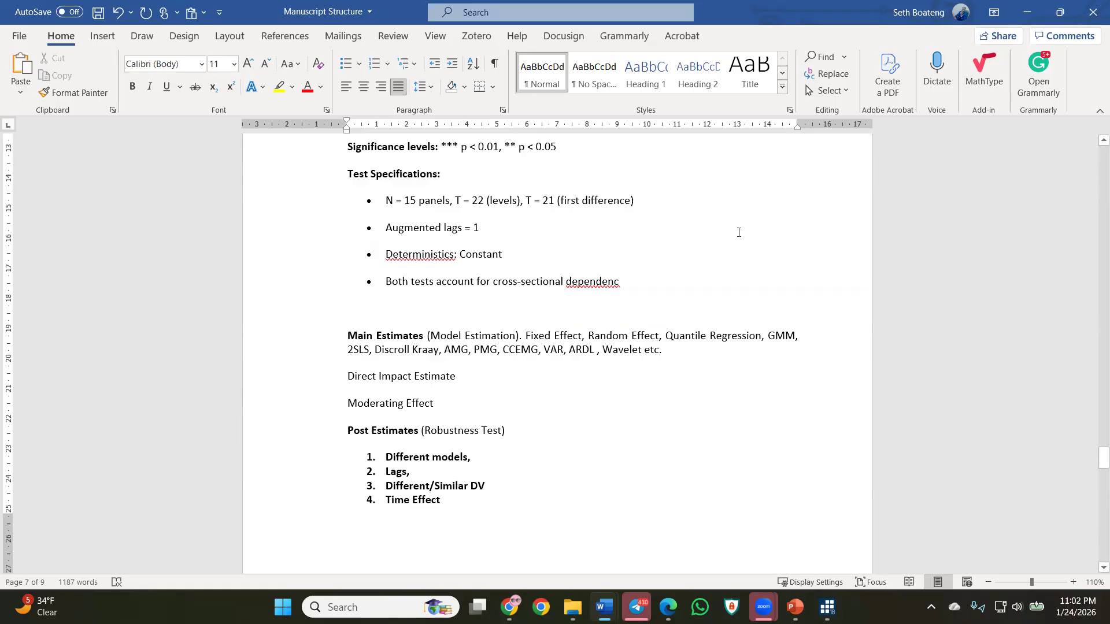
{"action": "scroll", "coordinate": [711, 245], "scroll_direction": "up", "scroll_amount": 6}
{"action": "scroll", "coordinate": [703, 257], "scroll_direction": "down", "scroll_amount": 5}
{"action": "scroll", "coordinate": [699, 258], "scroll_direction": "down", "scroll_amount": 6}
{"action": "scroll", "coordinate": [665, 248], "scroll_direction": "up", "scroll_amount": 2}
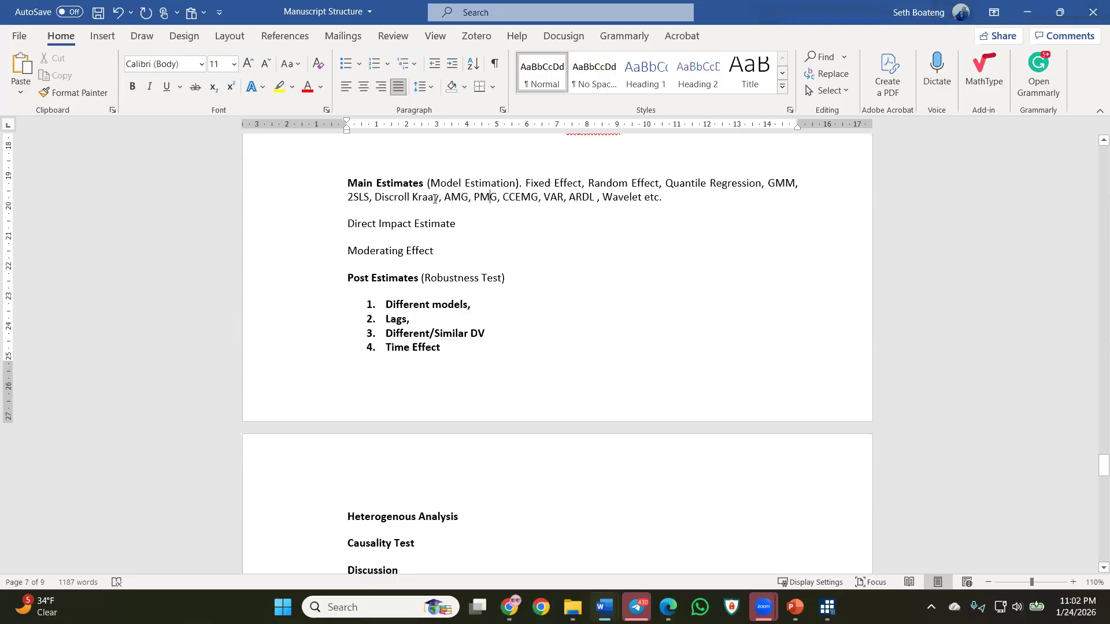
Look through the Stata do-file from the CADF commands to the Hausman test section, and return to the Manuscript Structure document.
{"action": "scroll", "coordinate": [434, 198], "scroll_direction": "up", "scroll_amount": 3}
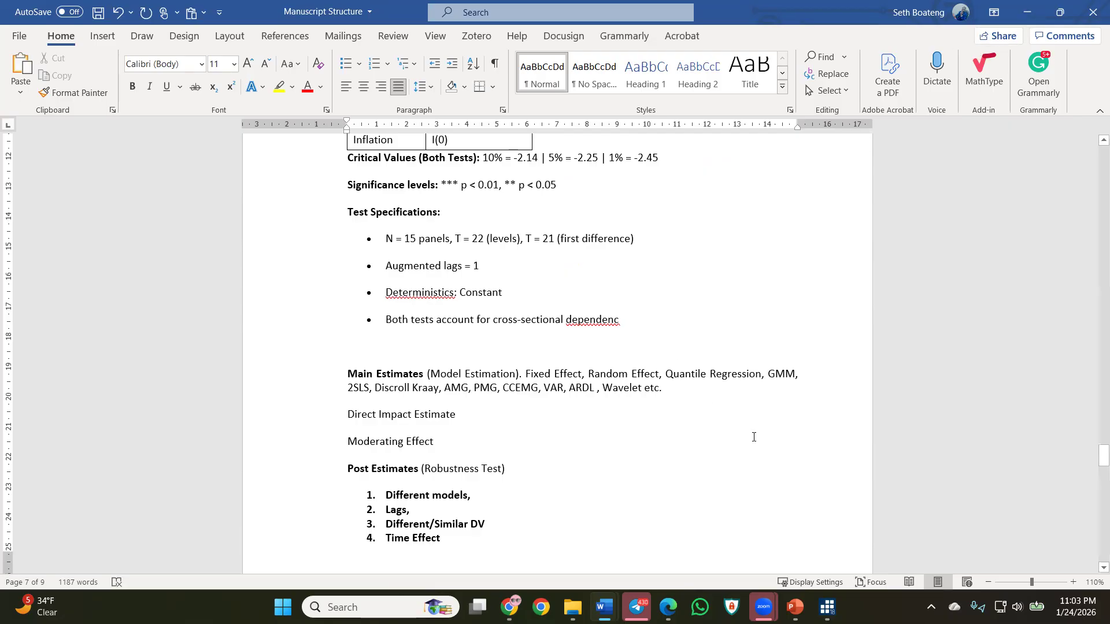
{"action": "mouse_move", "coordinate": [827, 607]}
{"action": "left_click", "coordinate": [761, 533]}
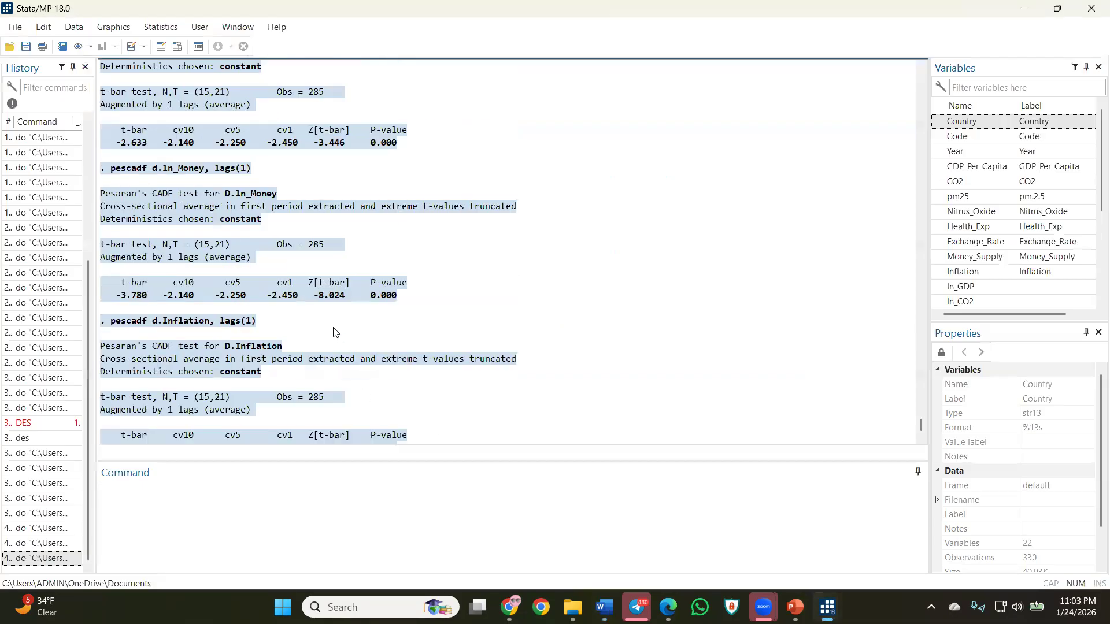
{"action": "mouse_move", "coordinate": [763, 607]}
{"action": "mouse_move", "coordinate": [827, 607]}
{"action": "left_click", "coordinate": [896, 546]}
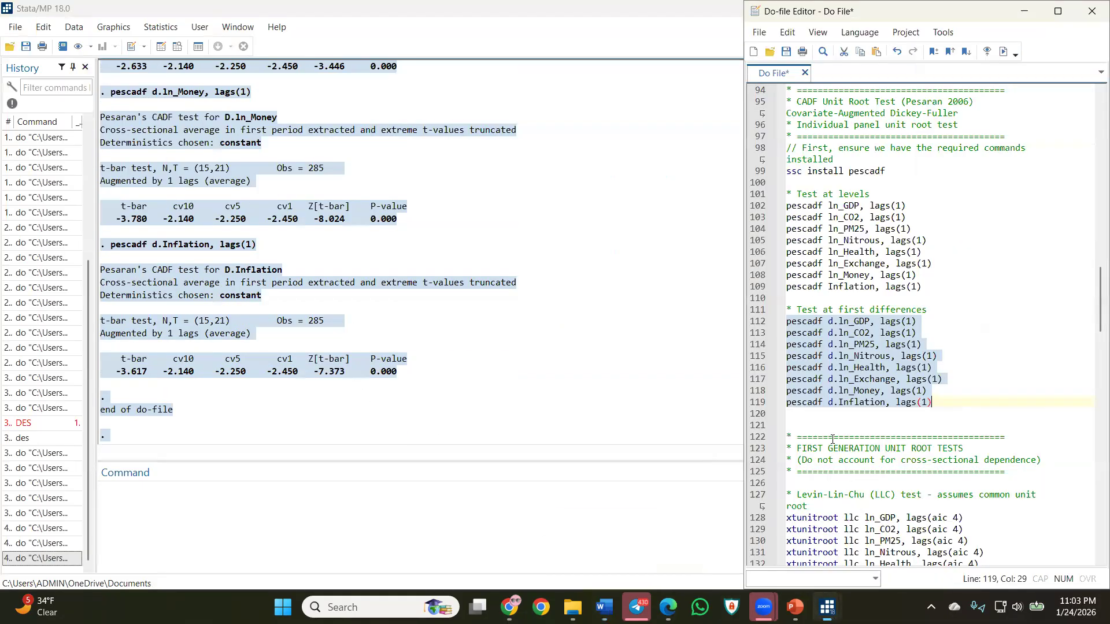
{"action": "scroll", "coordinate": [827, 399], "scroll_direction": "down", "scroll_amount": 16}
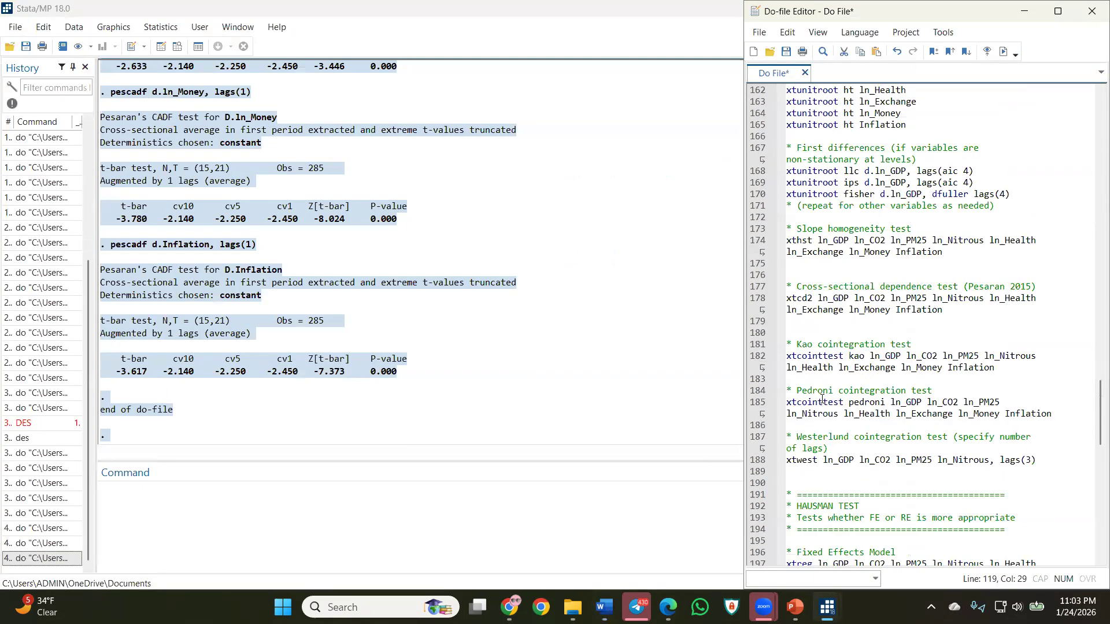
{"action": "mouse_move", "coordinate": [604, 607]}
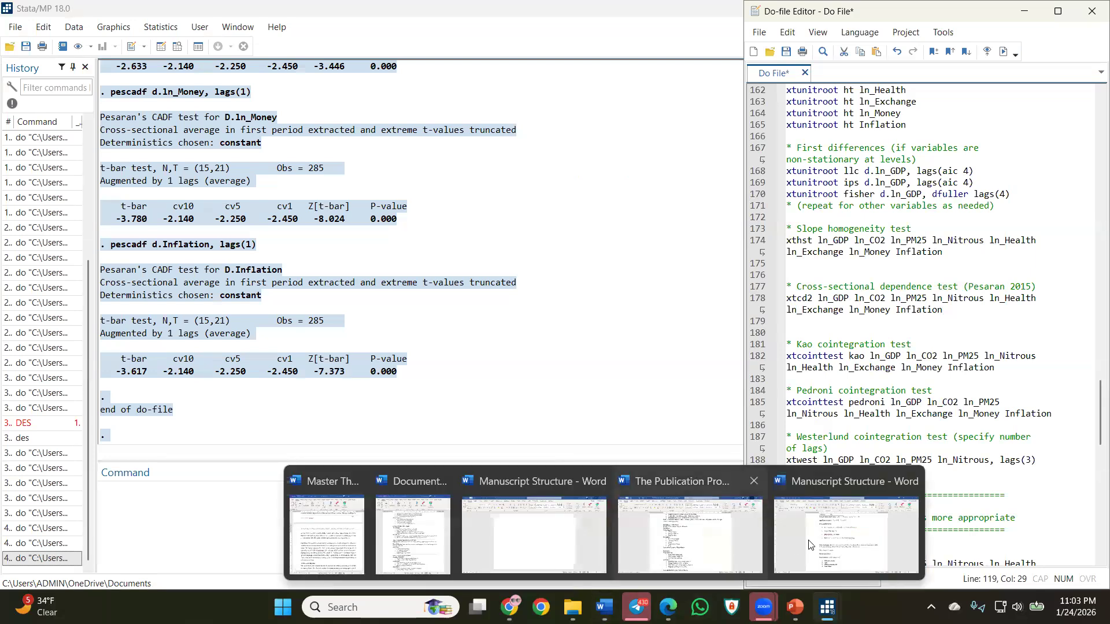
{"action": "left_click", "coordinate": [688, 538]}
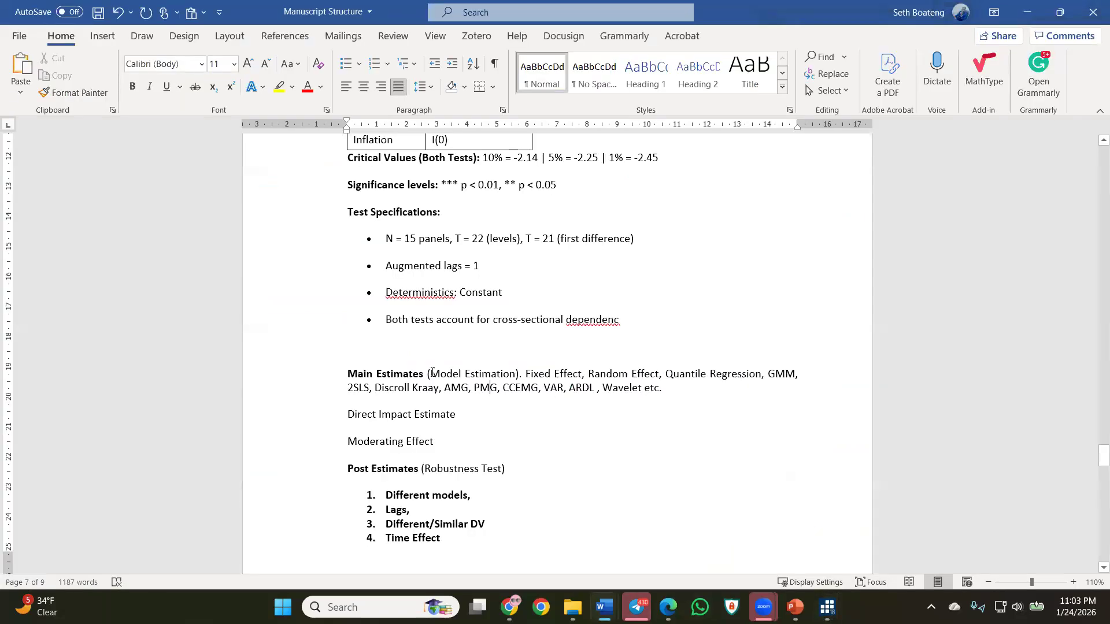
{"action": "key", "text": "Return"}
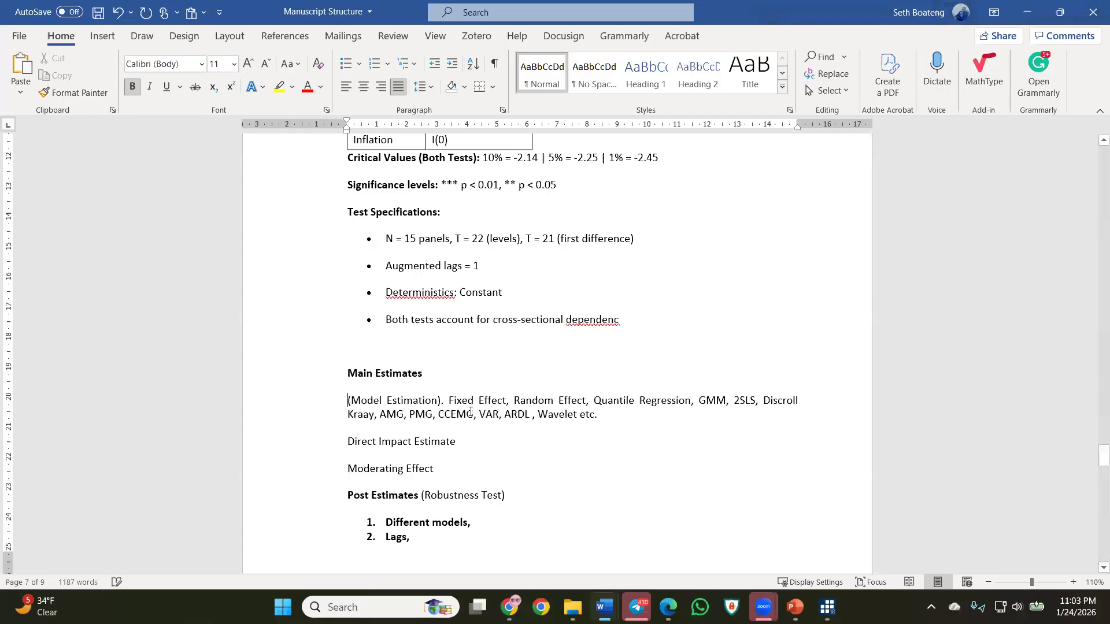
{"action": "left_click", "coordinate": [440, 371]}
{"action": "key", "text": "Delete"}
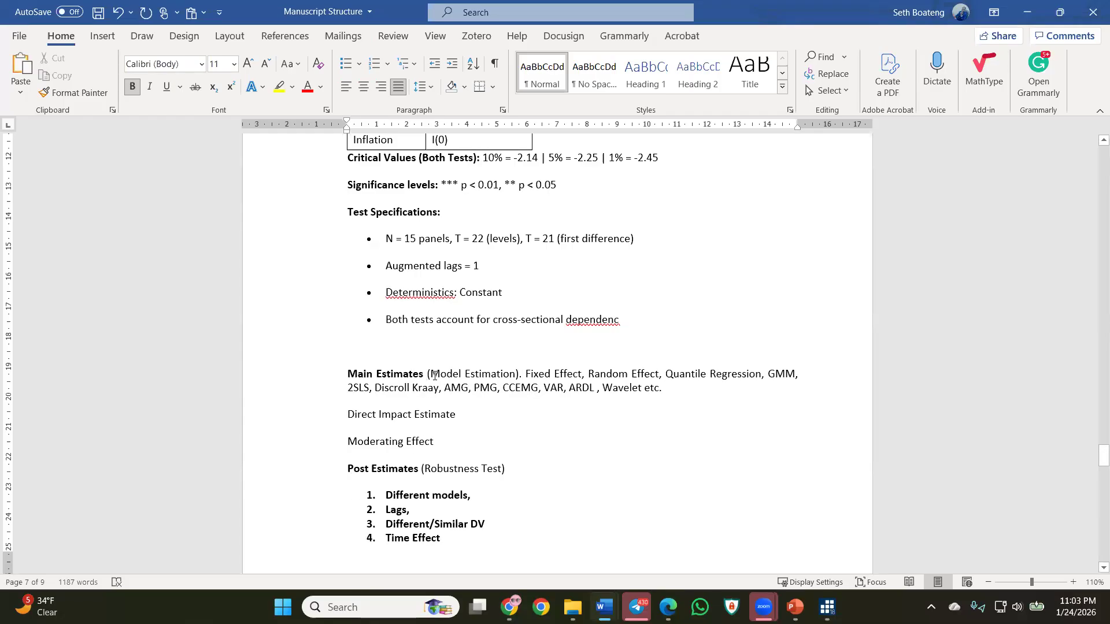
Start the model list on a new line below "Main Estimates (Model Estimation)." and put Fixed Effect on its own line.
{"action": "left_click", "coordinate": [525, 374]}
{"action": "key", "text": "Return"}
{"action": "left_click", "coordinate": [415, 402]}
{"action": "key", "text": "Delete"}
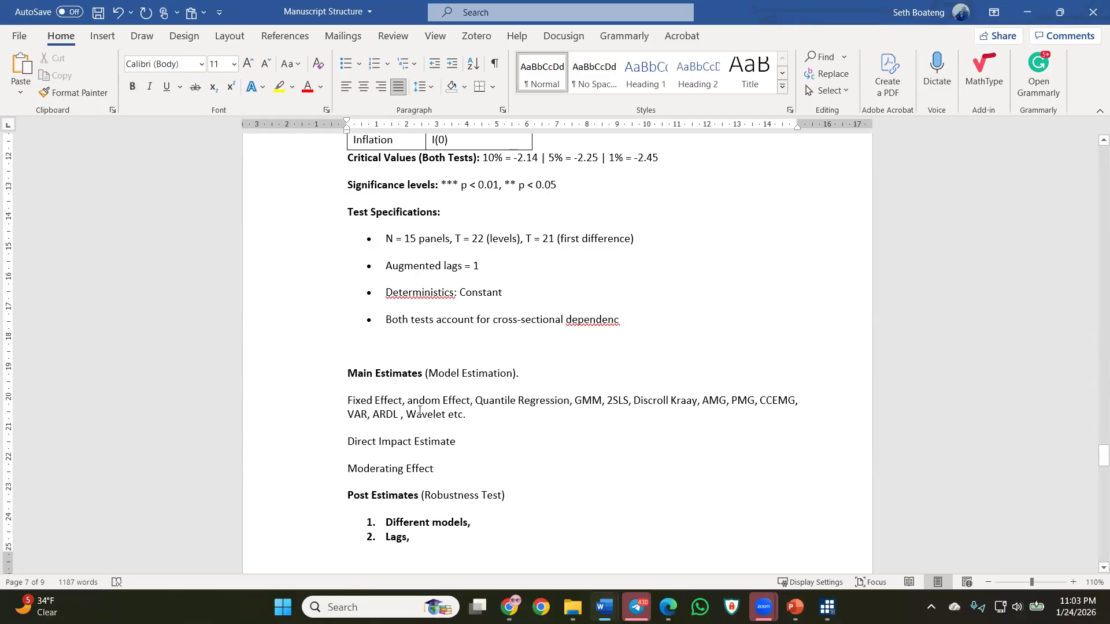
{"action": "key", "text": "ctrl+z"}
{"action": "key", "text": "Return"}
Remove Quantile Regression, GMM and 2SLS after Random Effect, and start a new line at Discroll Kraay.
{"action": "left_click_drag", "start_coordinate": [422, 428], "coordinate": [499, 429]}
{"action": "key", "text": "BackSpace"}
{"action": "key", "text": "BackSpace"}
{"action": "key", "text": "BackSpace"}
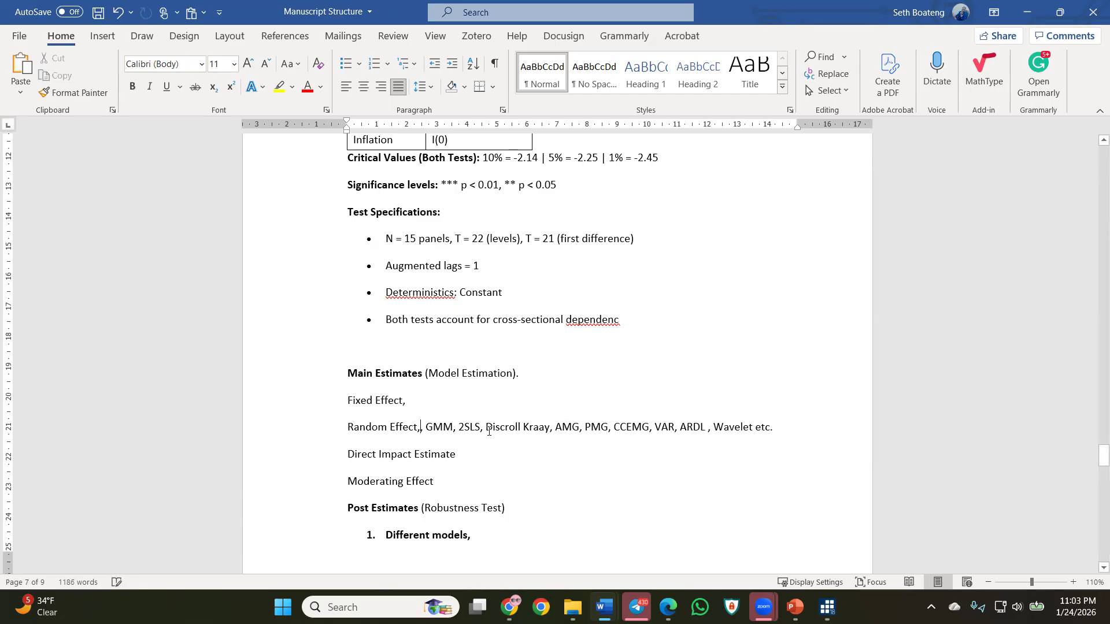
{"action": "key", "text": "Delete"}
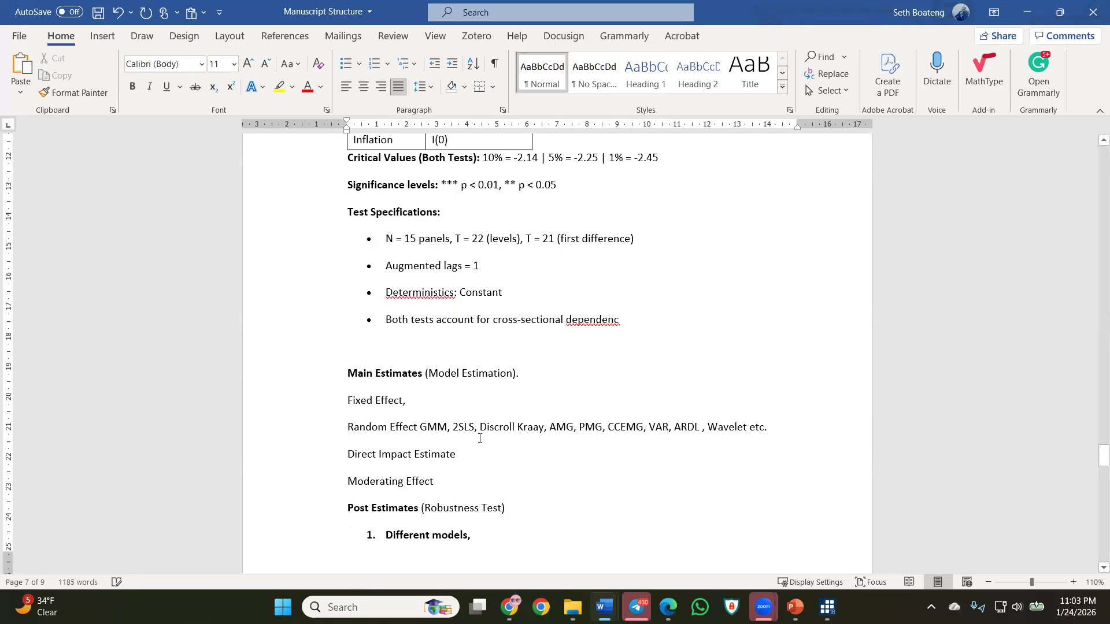
{"action": "double_click", "coordinate": [449, 427]}
{"action": "left_click_drag", "start_coordinate": [464, 429], "coordinate": [420, 429]}
{"action": "key", "text": "Delete"}
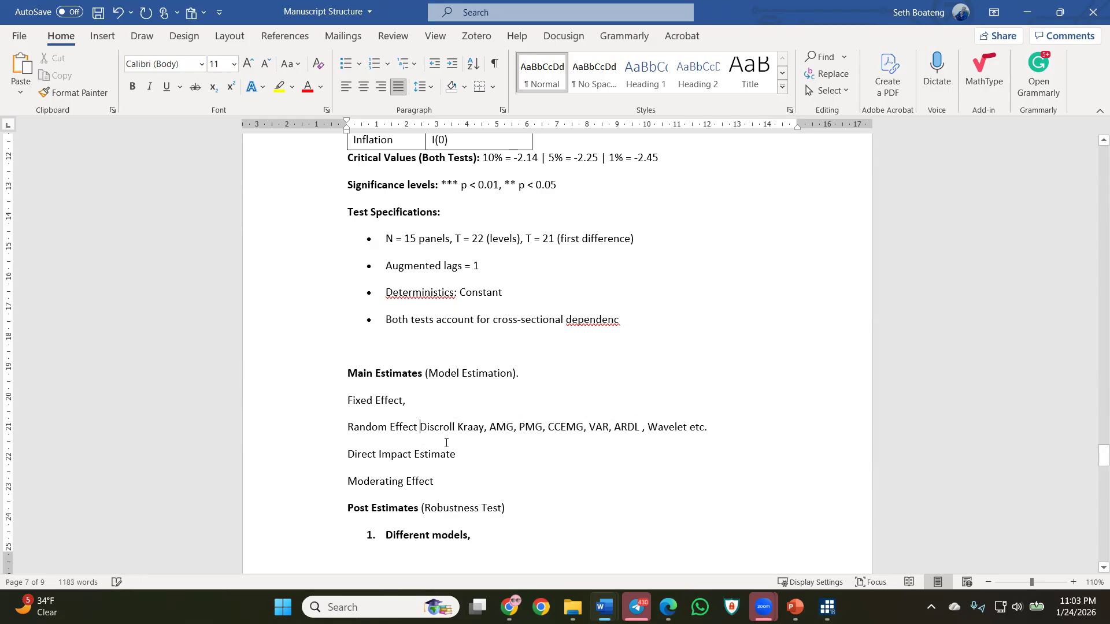
{"action": "key", "text": "Return"}
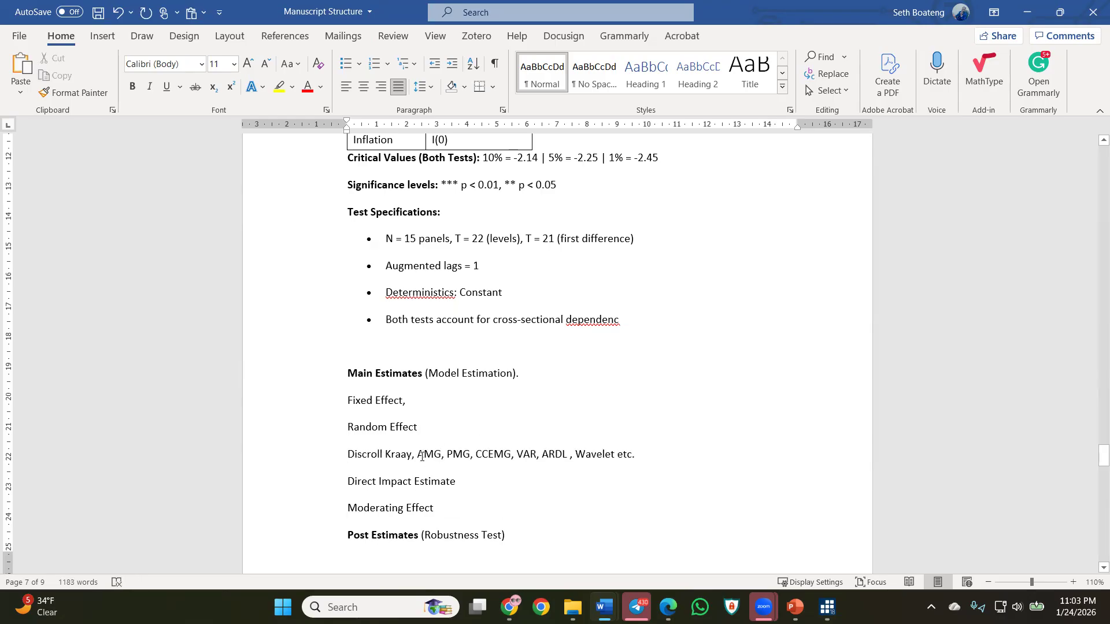
Examine the do-file's estimation commands from the Hausman test through MG, CCE, Driscoll-Kraay and panel corrected standard errors.
{"action": "left_click", "coordinate": [421, 454]}
{"action": "left_click", "coordinate": [882, 553]}
{"action": "scroll", "coordinate": [883, 553], "scroll_direction": "down", "scroll_amount": 10}
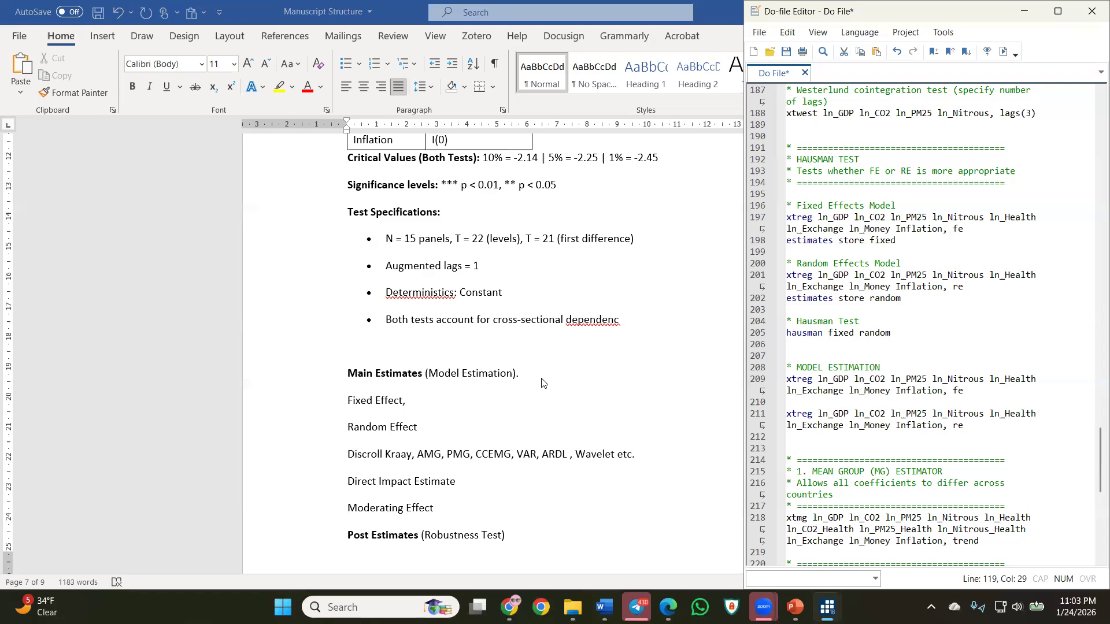
{"action": "scroll", "coordinate": [1007, 465], "scroll_direction": "down", "scroll_amount": 4}
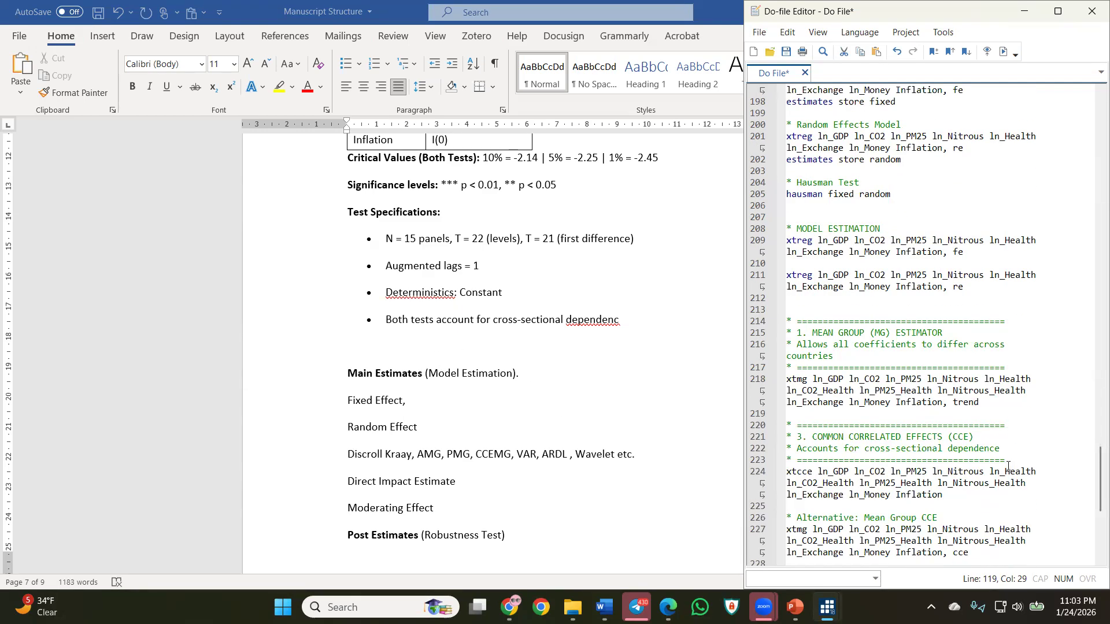
{"action": "scroll", "coordinate": [1007, 466], "scroll_direction": "down", "scroll_amount": 2}
{"action": "scroll", "coordinate": [1003, 464], "scroll_direction": "down", "scroll_amount": 4}
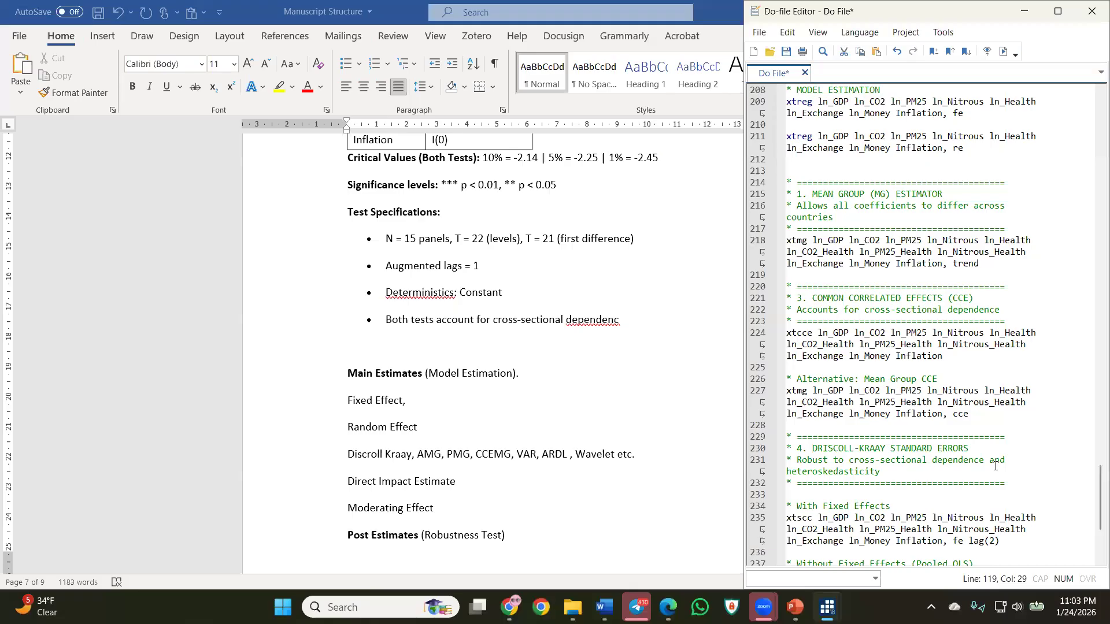
{"action": "scroll", "coordinate": [992, 463], "scroll_direction": "down", "scroll_amount": 3}
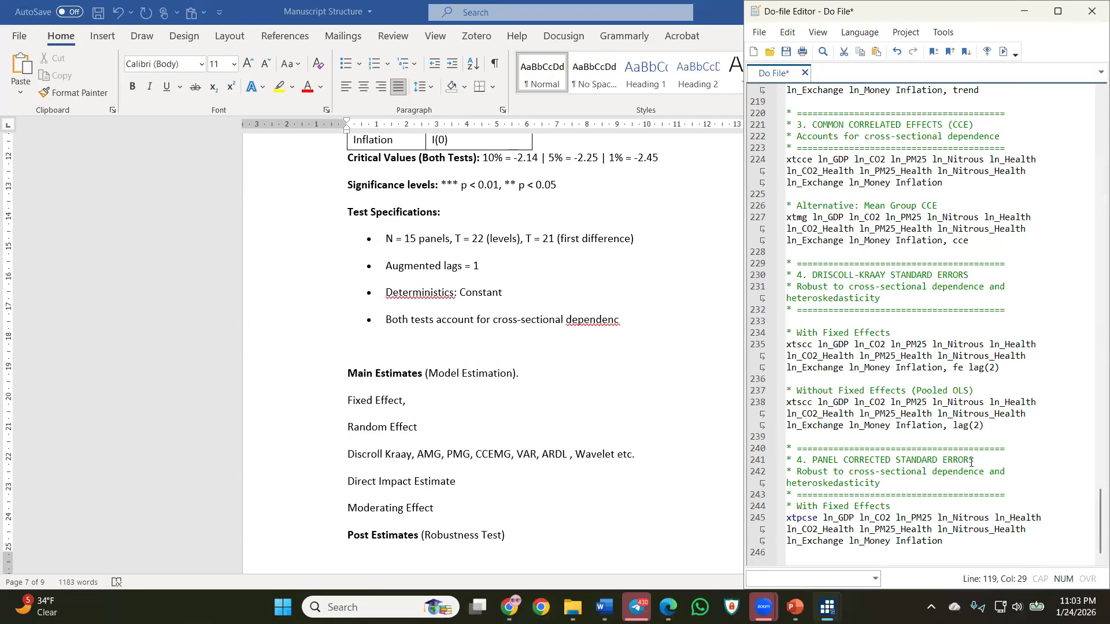
{"action": "key", "text": "alt+Tab"}
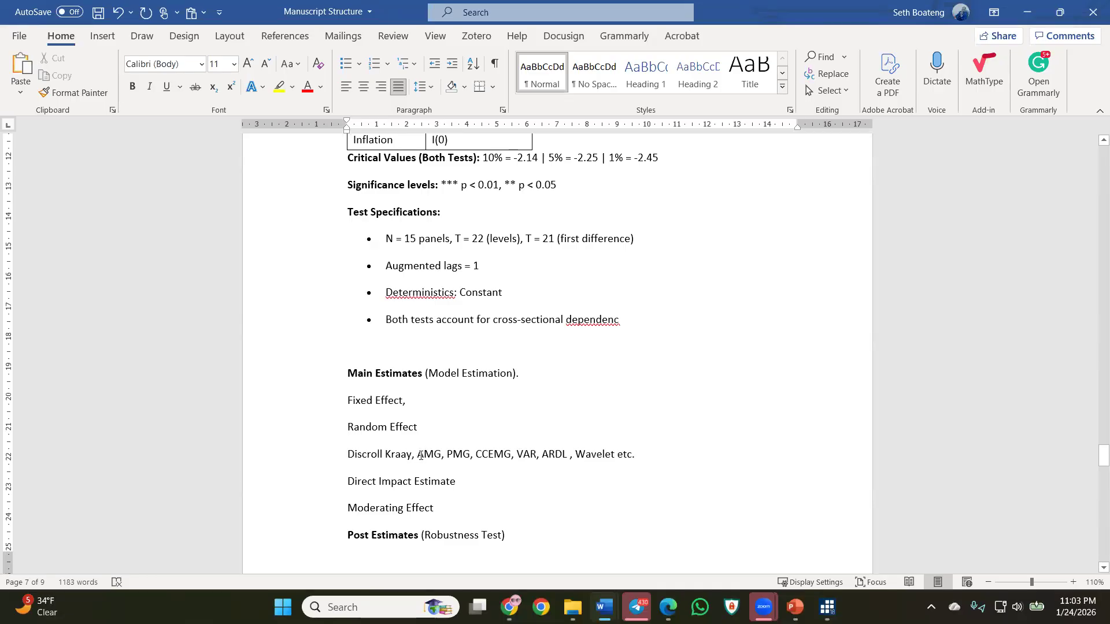
Change AMG to MG on a new line below Discroll Kraay and remove the comma after Discroll Kraay.
{"action": "key", "text": "BackSpace"}
{"action": "key", "text": "Return"}
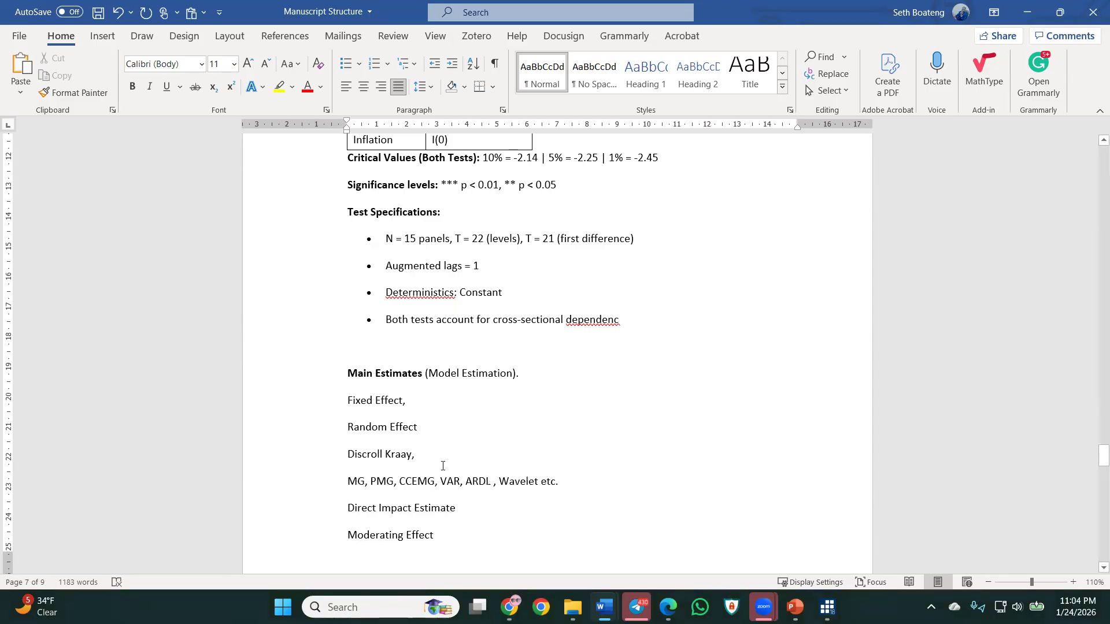
{"action": "left_click", "coordinate": [416, 456]}
{"action": "key", "text": "BackSpace"}
Put MG and PMG on separate lines without trailing commas, with the rest of the list starting at CCEMG below them.
{"action": "left_click", "coordinate": [371, 482]}
{"action": "key", "text": "Return"}
{"action": "left_click", "coordinate": [375, 507]}
{"action": "key", "text": "BackSpace"}
{"action": "key", "text": "BackSpace"}
{"action": "left_click", "coordinate": [373, 482]}
{"action": "key", "text": "BackSpace"}
{"action": "key", "text": "BackSpace"}
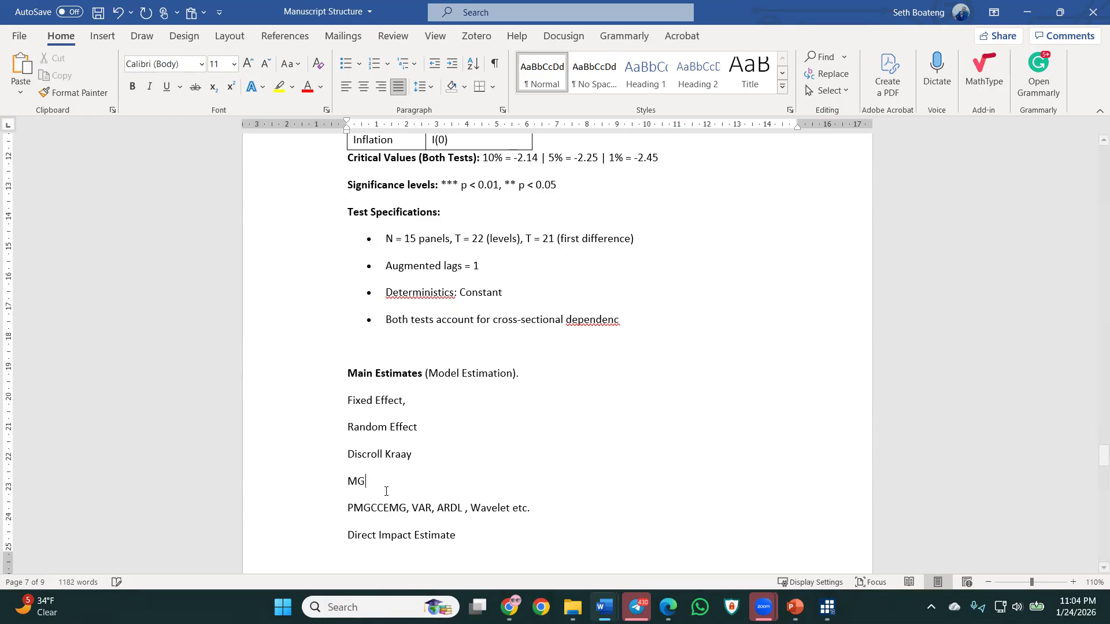
{"action": "left_click", "coordinate": [369, 507]}
{"action": "key", "text": "Return"}
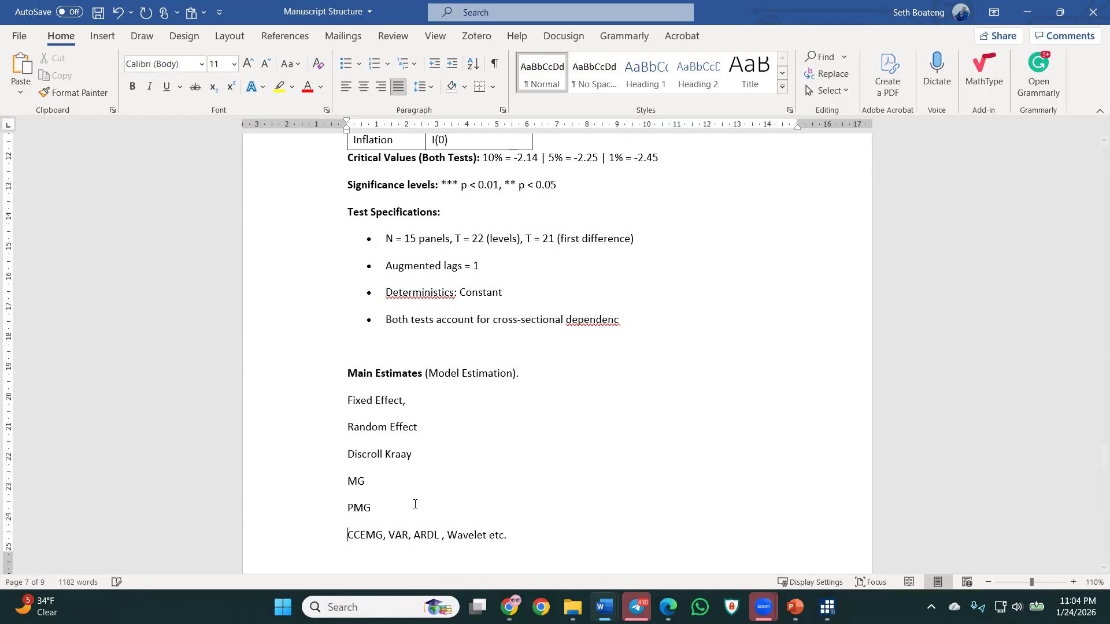
Delete VAR, ARDL and "Wavelet etc." so that only CCEMG remains on the last line of the list.
{"action": "scroll", "coordinate": [392, 480], "scroll_direction": "down", "scroll_amount": 2}
{"action": "left_click_drag", "start_coordinate": [388, 460], "coordinate": [516, 459]}
{"action": "key", "text": "BackSpace"}
{"action": "key", "text": "BackSpace"}
{"action": "key", "text": "BackSpace"}
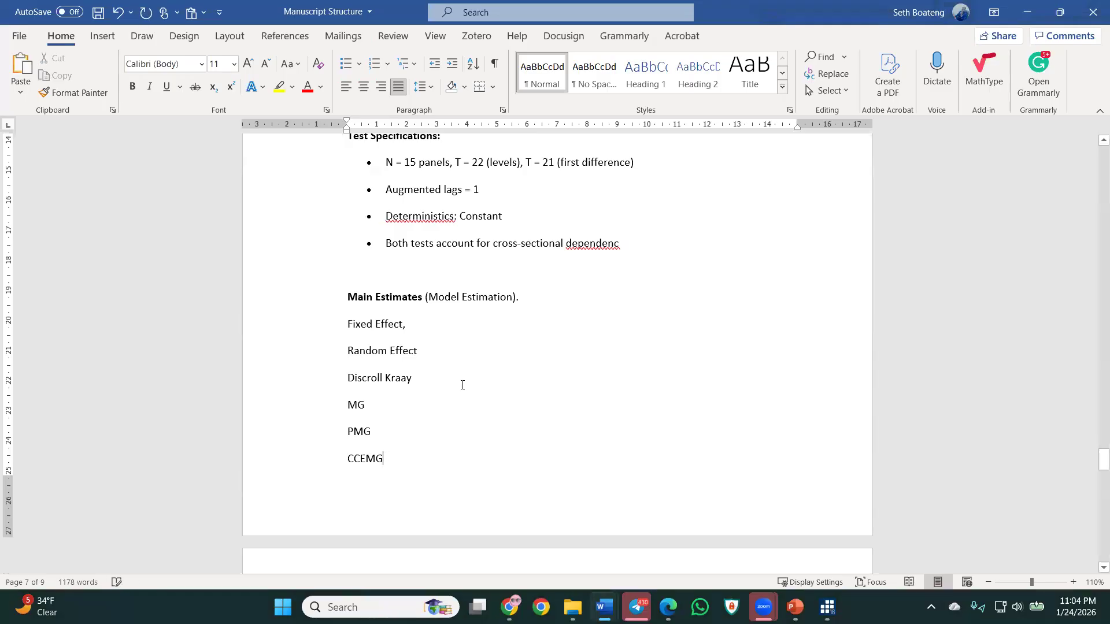
Add a "Panel Corrected Standard Error" line to the estimator list below Discroll Kraay.
{"action": "left_click", "coordinate": [424, 359]}
{"action": "left_click", "coordinate": [420, 380]}
{"action": "key", "text": "Return"}
{"action": "type", "text": "Pan"}
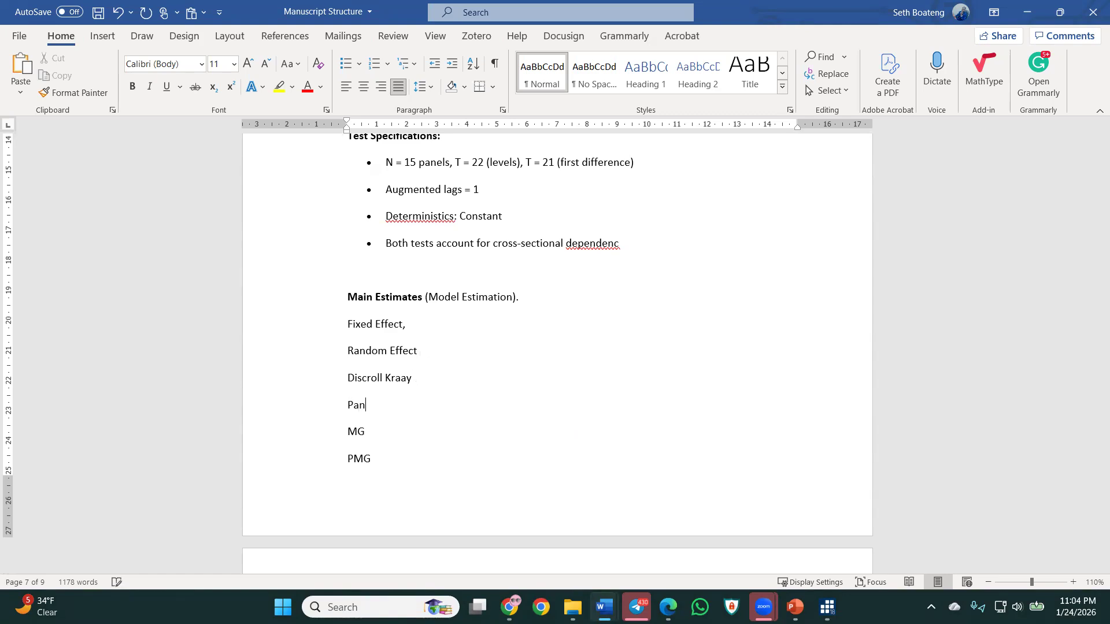
{"action": "type", "text": "el Corrected Standard Error"}
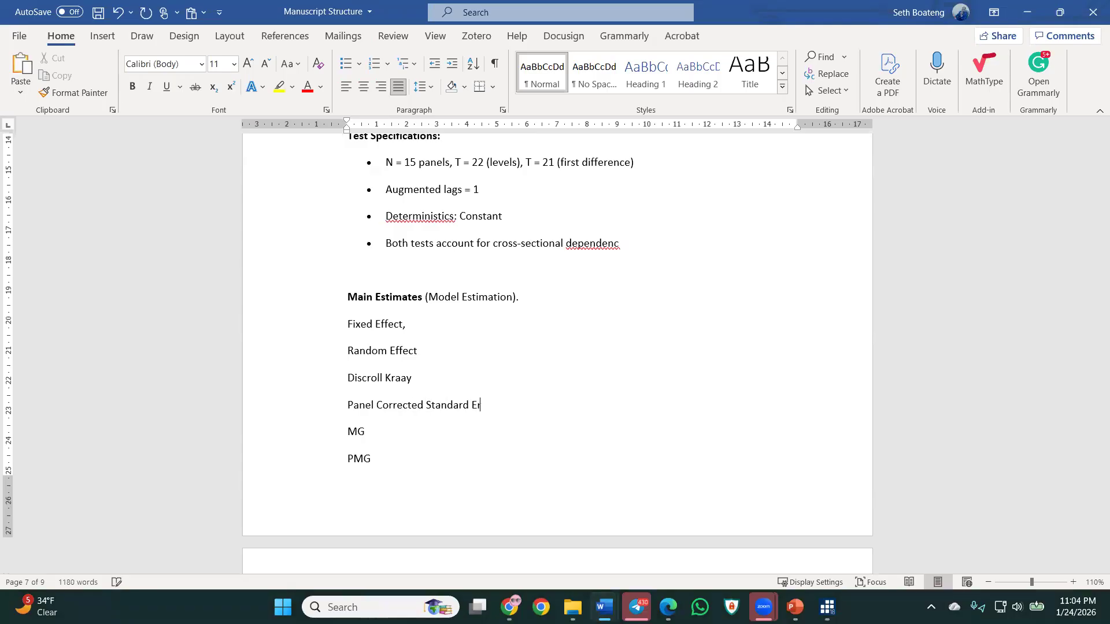
Add the abbreviations (FE) after Fixed Effect and (RE) after Random Effect.
{"action": "left_click", "coordinate": [413, 326]}
{"action": "type", "text": "(FE)"}
{"action": "left_click", "coordinate": [447, 349]}
{"action": "type", "text": "(RE)"}
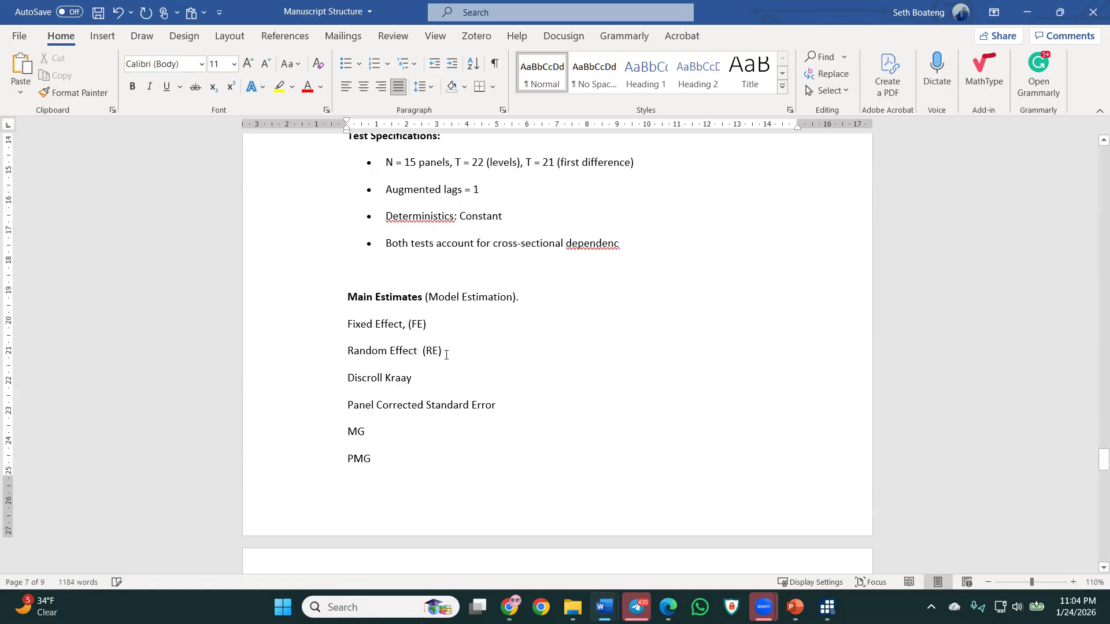
Extend the Discroll Kraay entry with "Standard Error (DKSE)" and add (PCSE) after Panel Corrected Standard Error.
{"action": "left_click", "coordinate": [444, 381]}
{"action": "type", "text": "St"}
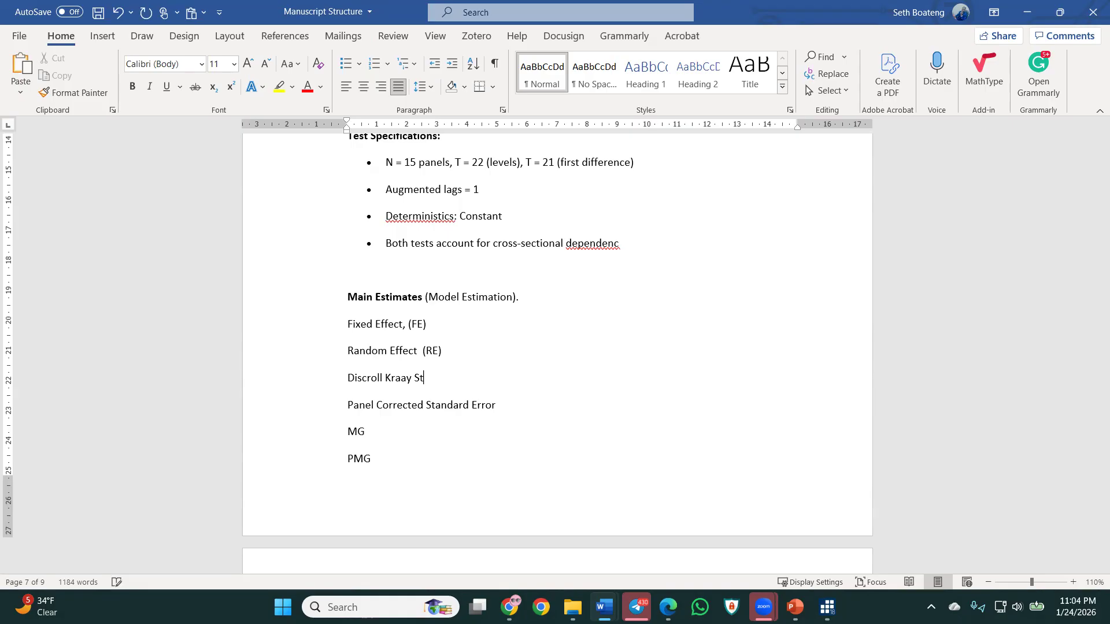
{"action": "type", "text": "andard Error (DKSE)"}
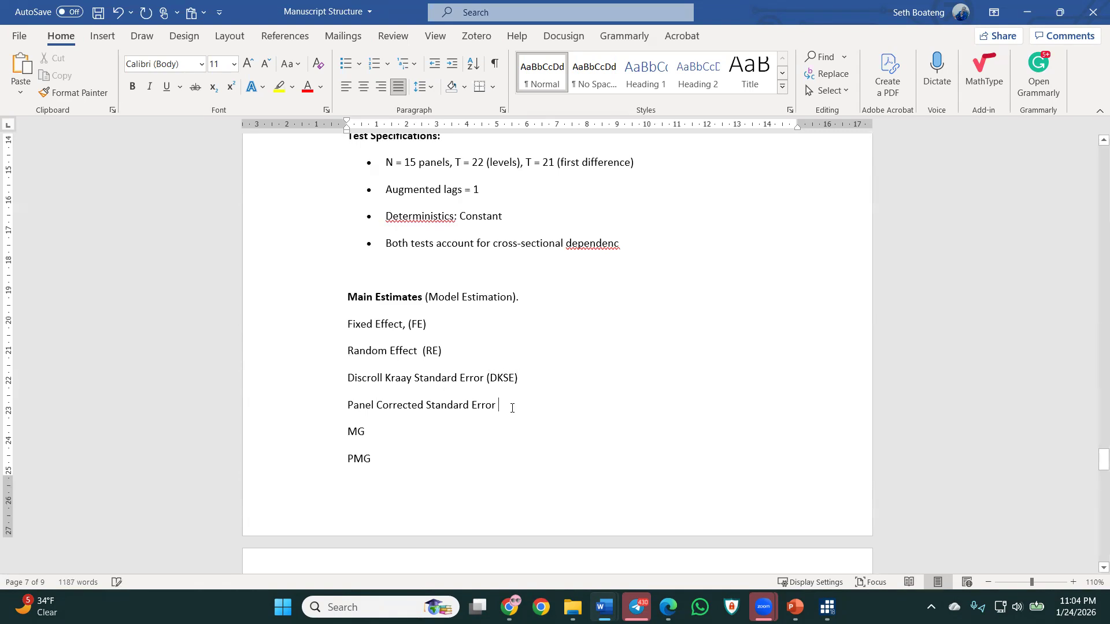
{"action": "type", "text": "(P"}
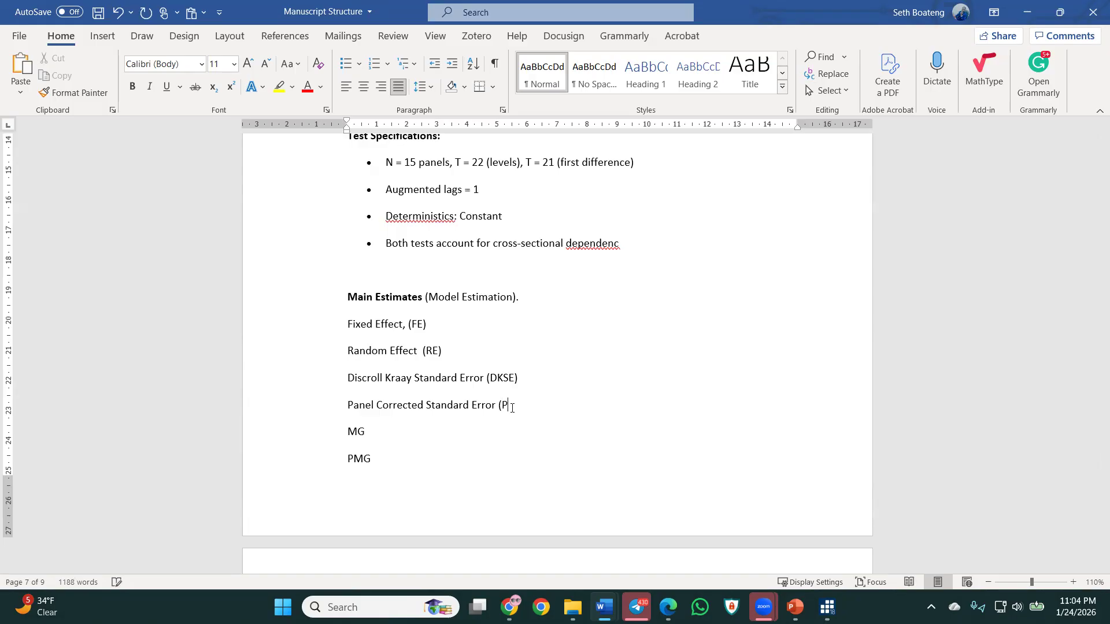
{"action": "type", "text": "CSE)"}
Expand the MG entry in the estimator list to "Mean Group (MG)".
{"action": "scroll", "coordinate": [451, 432], "scroll_direction": "down", "scroll_amount": 2}
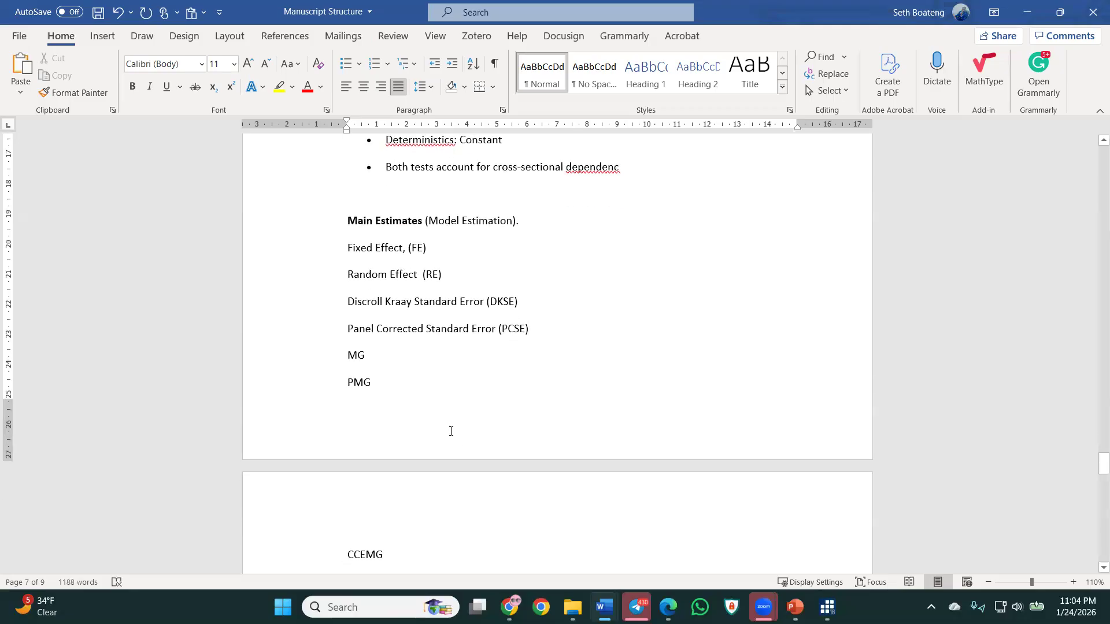
{"action": "left_click", "coordinate": [346, 357]}
{"action": "type", "text": "Mean Group"}
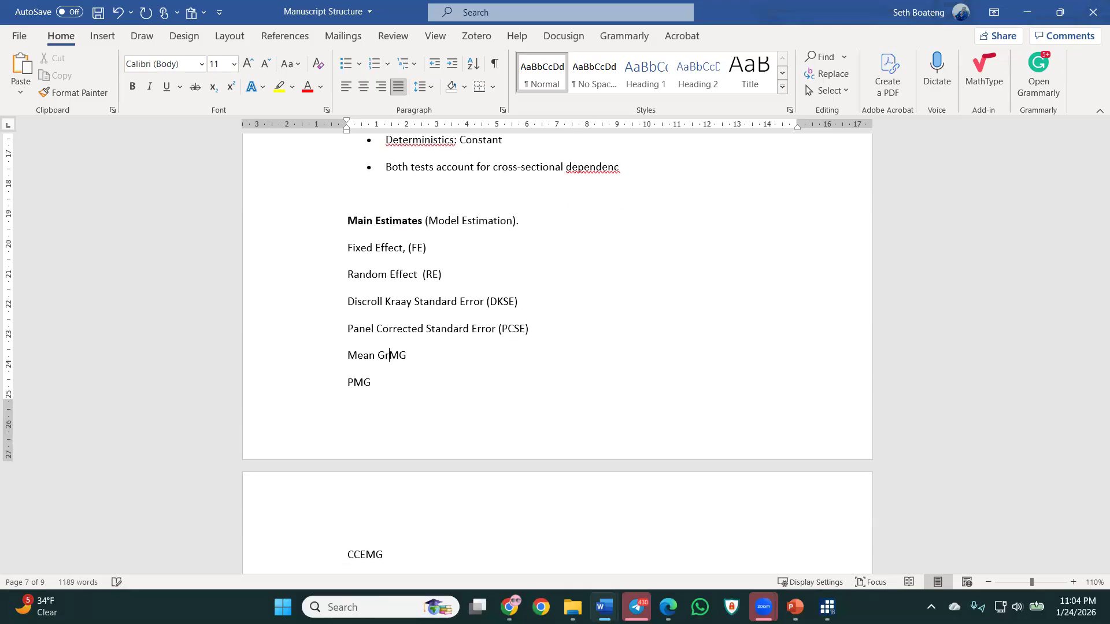
{"action": "type", "text": " ("}
{"action": "left_click", "coordinate": [433, 360]}
{"action": "type", "text": ")"}
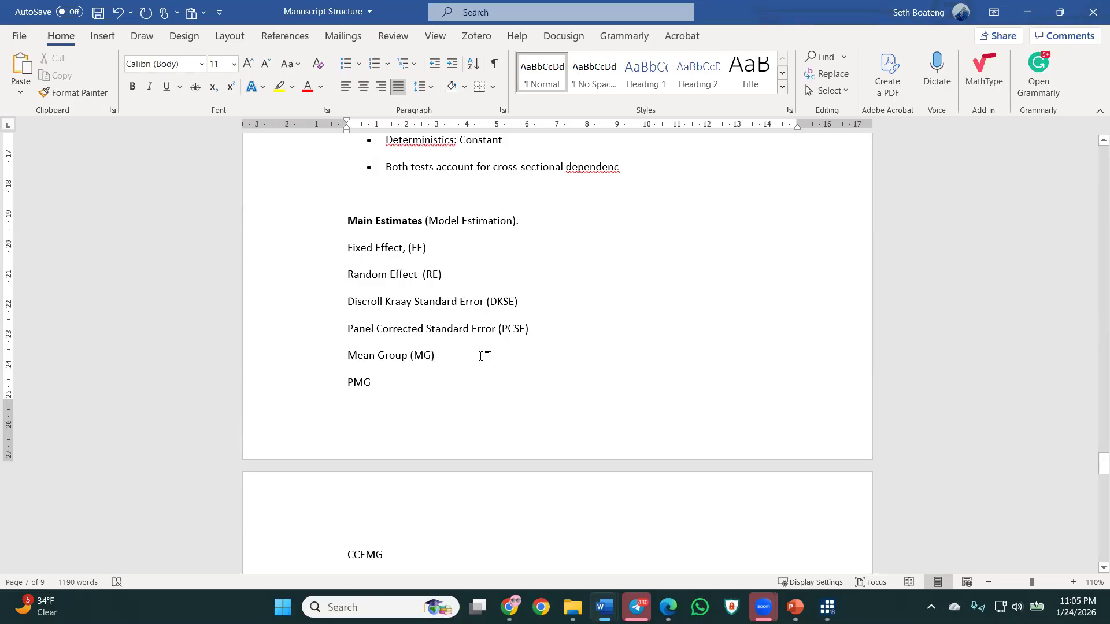
Go over the remaining estimator entries, pointing out CCEMG, PMG and Discroll Kraay Standard Error (DKSE).
{"action": "scroll", "coordinate": [471, 359], "scroll_direction": "down", "scroll_amount": 3}
{"action": "scroll", "coordinate": [468, 362], "scroll_direction": "down", "scroll_amount": 2}
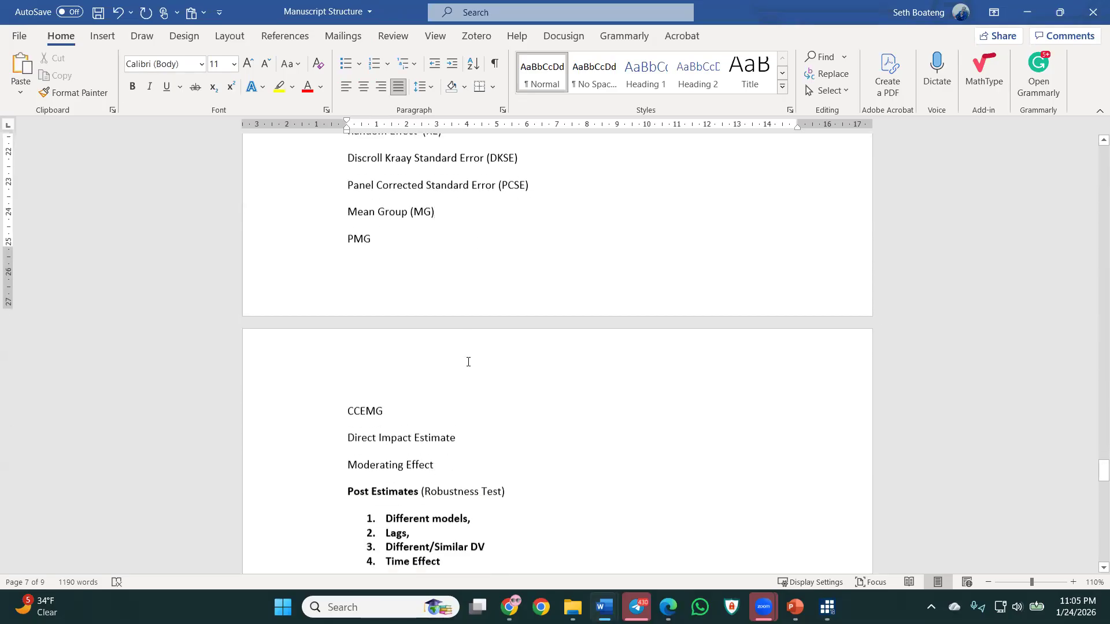
{"action": "left_click", "coordinate": [327, 404]}
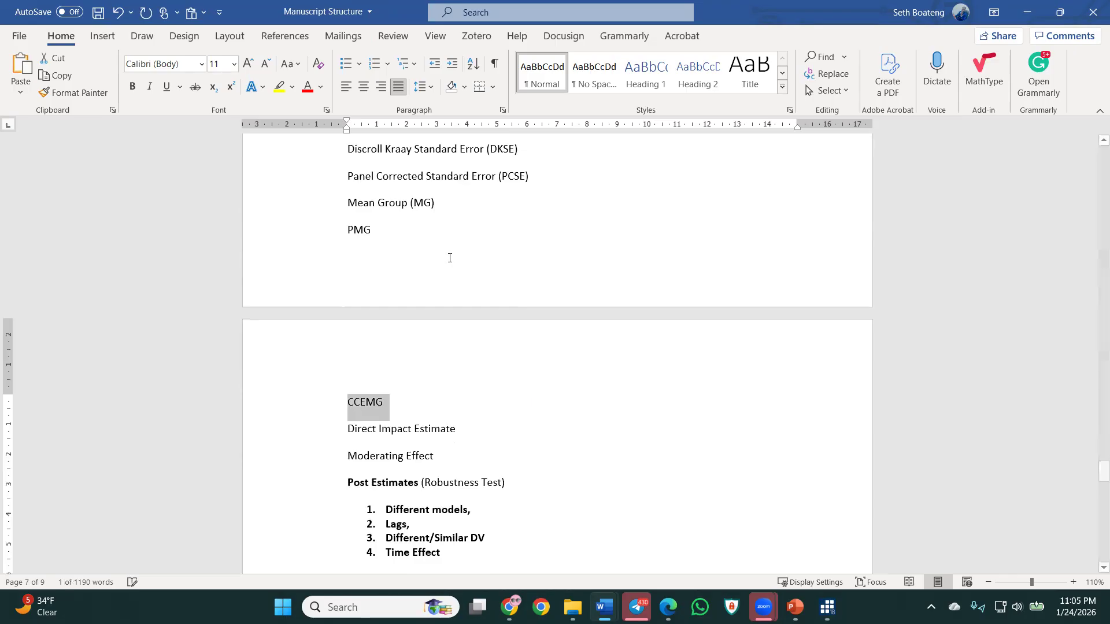
{"action": "left_click", "coordinate": [380, 230]}
{"action": "left_click_drag", "start_coordinate": [379, 230], "coordinate": [338, 227]}
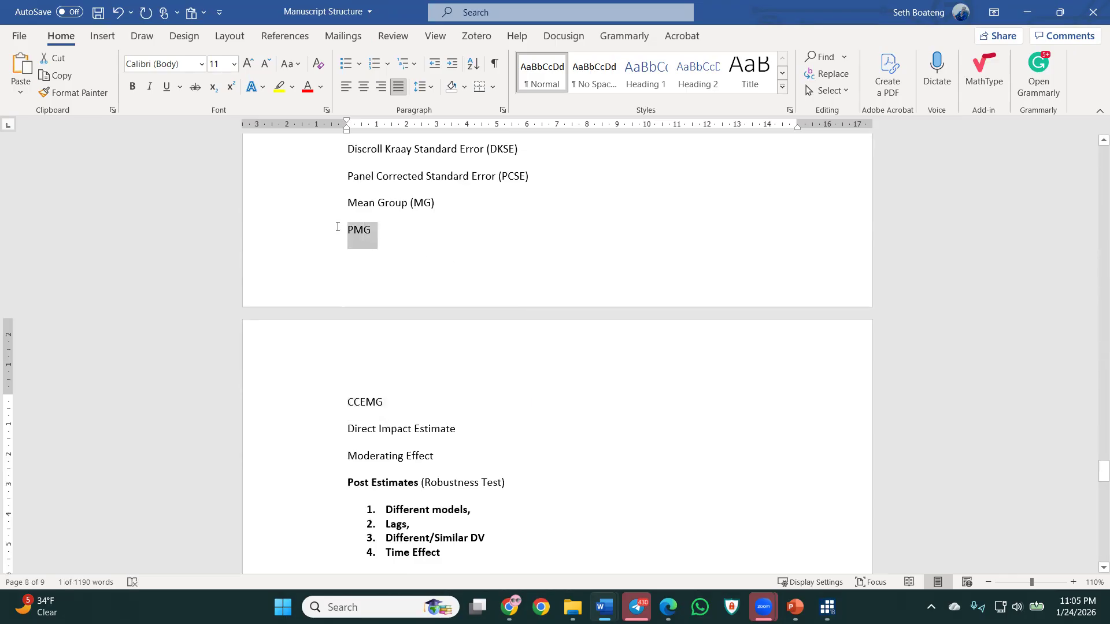
{"action": "left_click", "coordinate": [315, 157]}
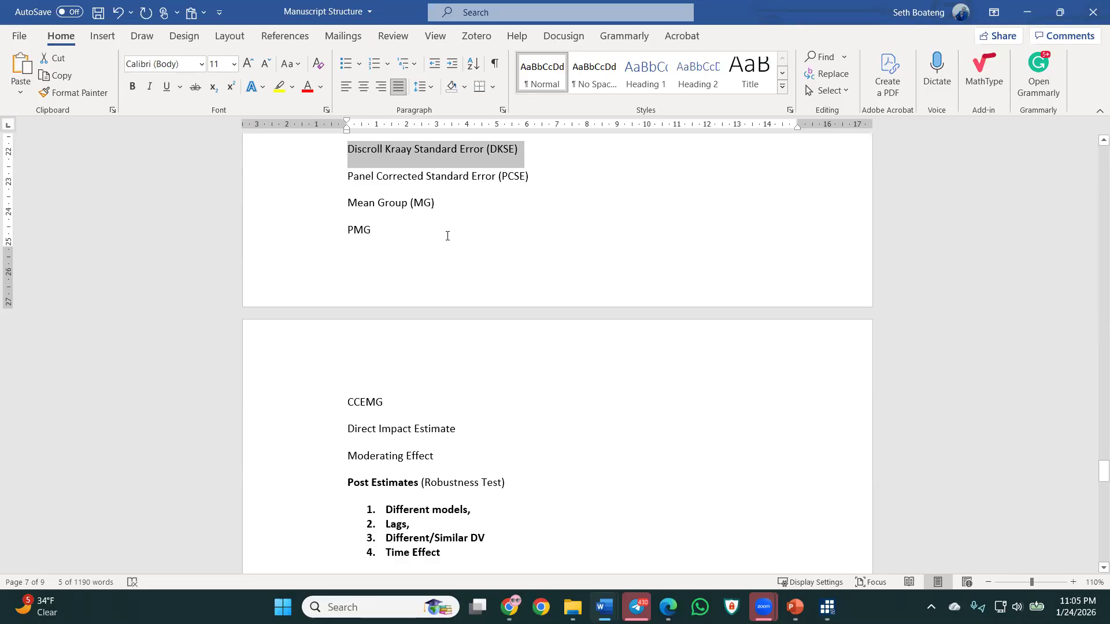
Review the Main Estimates list, highlighting the Fixed Effect and Random Effect entries as the first pair of models.
{"action": "scroll", "coordinate": [446, 238], "scroll_direction": "up", "scroll_amount": 2}
{"action": "scroll", "coordinate": [439, 254], "scroll_direction": "up", "scroll_amount": 1}
{"action": "left_click_drag", "start_coordinate": [448, 237], "coordinate": [335, 217]}
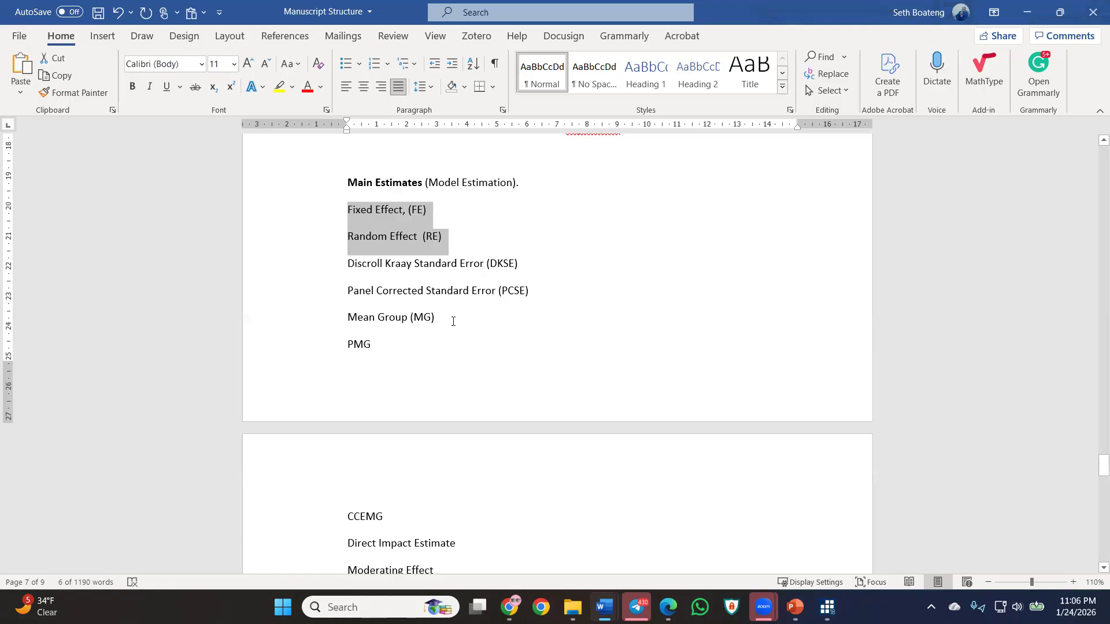
{"action": "scroll", "coordinate": [462, 310], "scroll_direction": "down", "scroll_amount": 3}
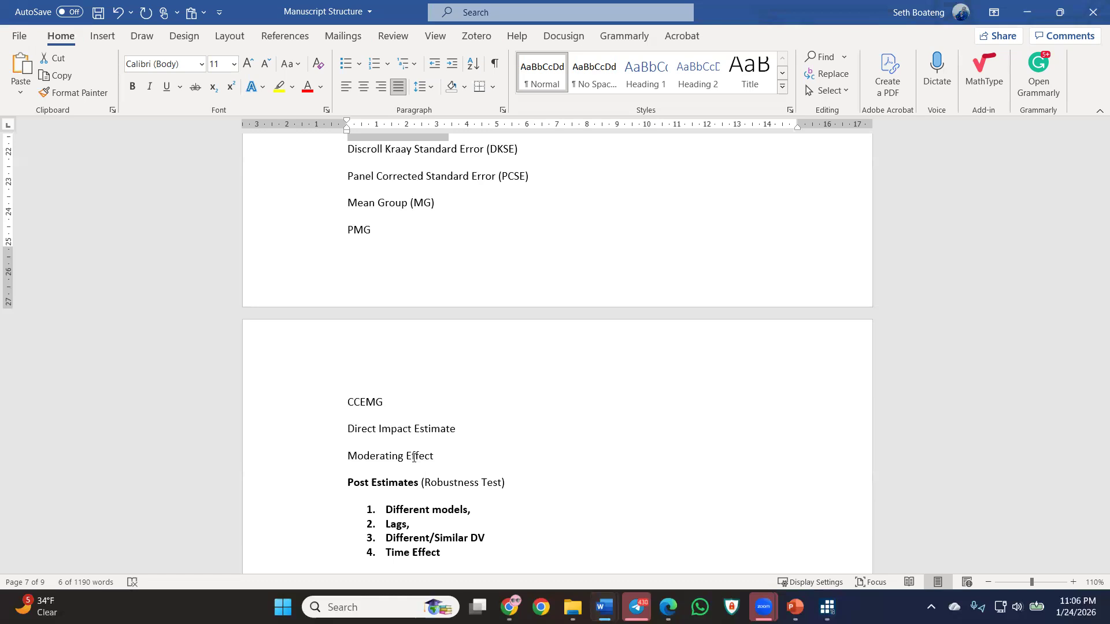
{"action": "scroll", "coordinate": [463, 391], "scroll_direction": "up", "scroll_amount": 3}
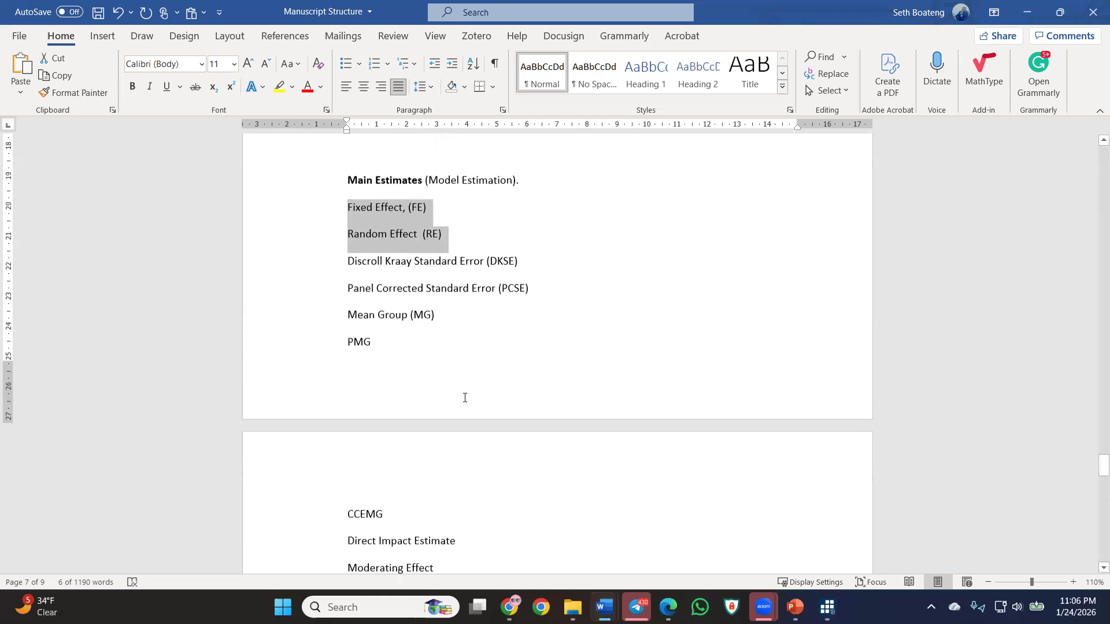
{"action": "left_click", "coordinate": [449, 238]}
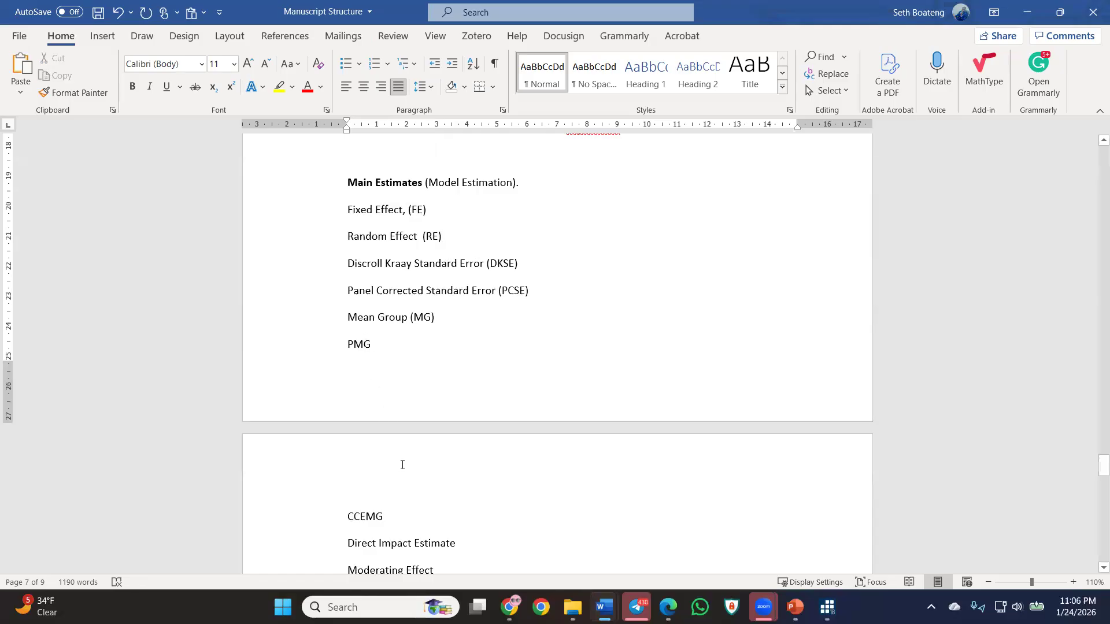
Delete the Direct Impact Estimate and Moderating Effect lines below CCEMG.
{"action": "scroll", "coordinate": [376, 486], "scroll_direction": "down", "scroll_amount": 1}
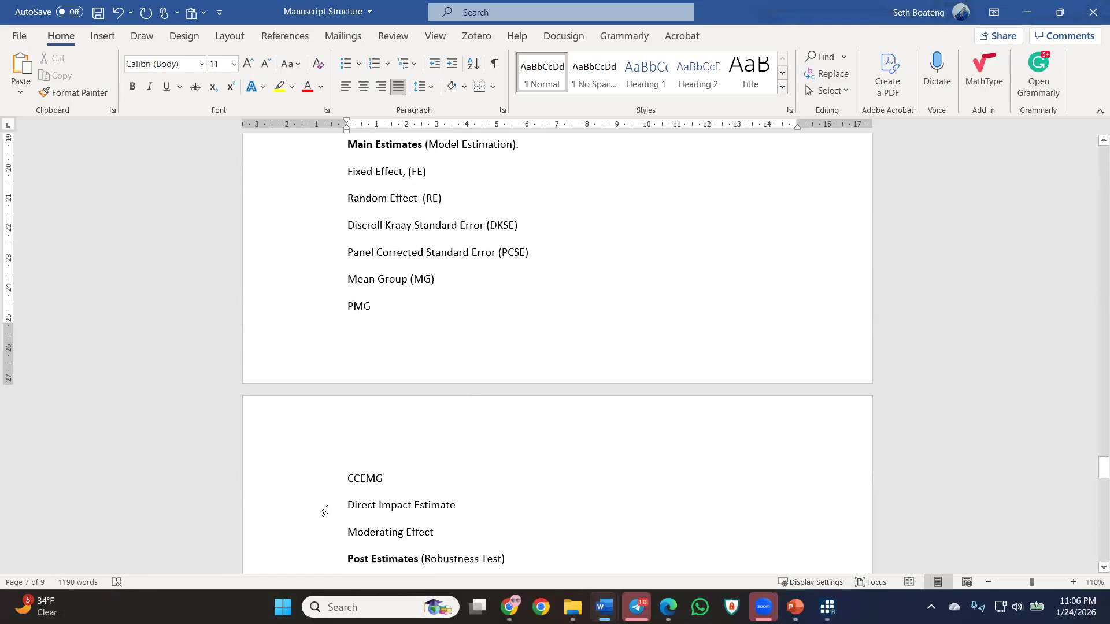
{"action": "left_click_drag", "start_coordinate": [322, 508], "coordinate": [321, 529]}
{"action": "key", "text": "Delete"}
{"action": "key", "text": "Return"}
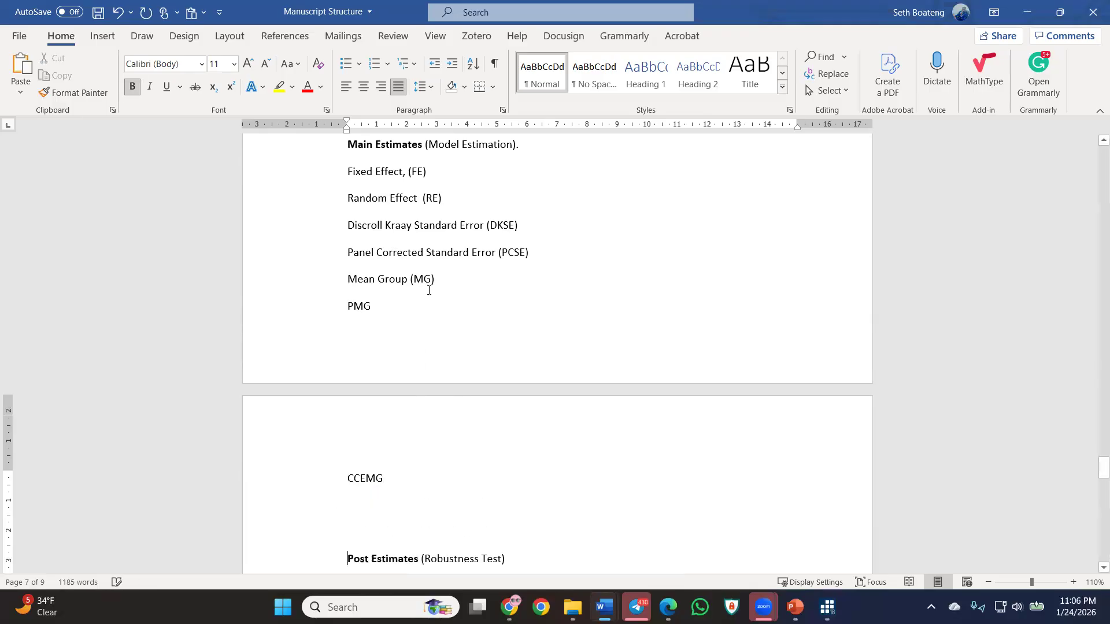
Remove the blank line above the Main Estimates heading.
{"action": "scroll", "coordinate": [368, 299], "scroll_direction": "up", "scroll_amount": 3}
{"action": "scroll", "coordinate": [367, 299], "scroll_direction": "up", "scroll_amount": 2}
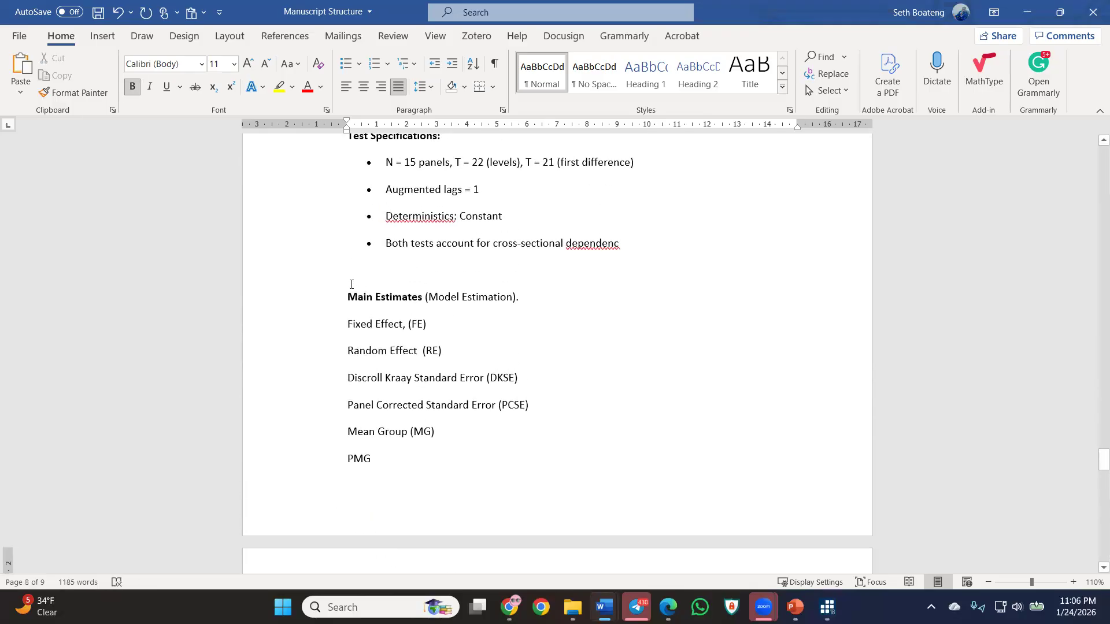
{"action": "left_click", "coordinate": [352, 281]}
{"action": "key", "text": "Delete"}
{"action": "left_click", "coordinate": [420, 463]}
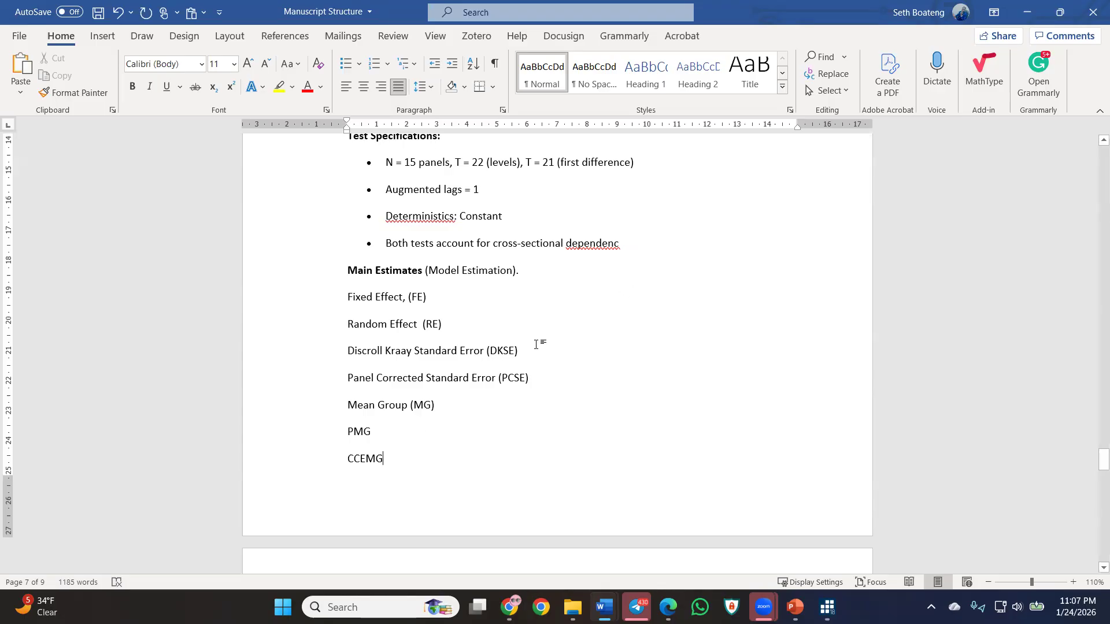
Delete the extra blank lines above the Post Estimates (Robustness Test) heading.
{"action": "scroll", "coordinate": [537, 344], "scroll_direction": "down", "scroll_amount": 3}
{"action": "left_click", "coordinate": [452, 424]}
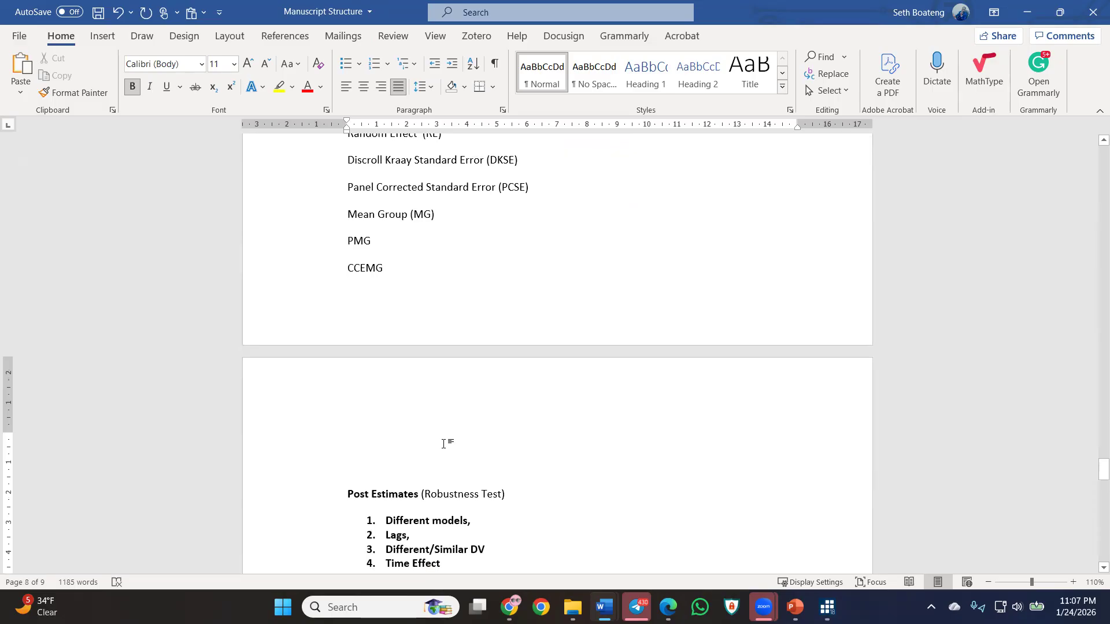
{"action": "key", "text": "Delete"}
{"action": "key", "text": "Delete"}
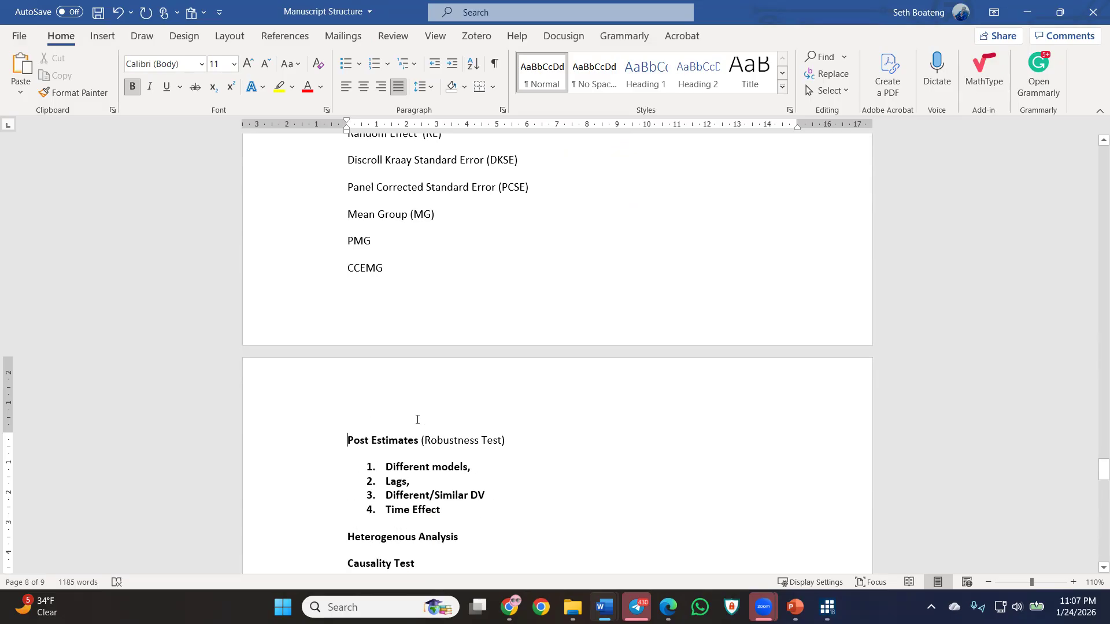
{"action": "scroll", "coordinate": [415, 421], "scroll_direction": "up", "scroll_amount": 2}
{"action": "scroll", "coordinate": [367, 383], "scroll_direction": "down", "scroll_amount": 2}
{"action": "scroll", "coordinate": [368, 383], "scroll_direction": "up", "scroll_amount": 2}
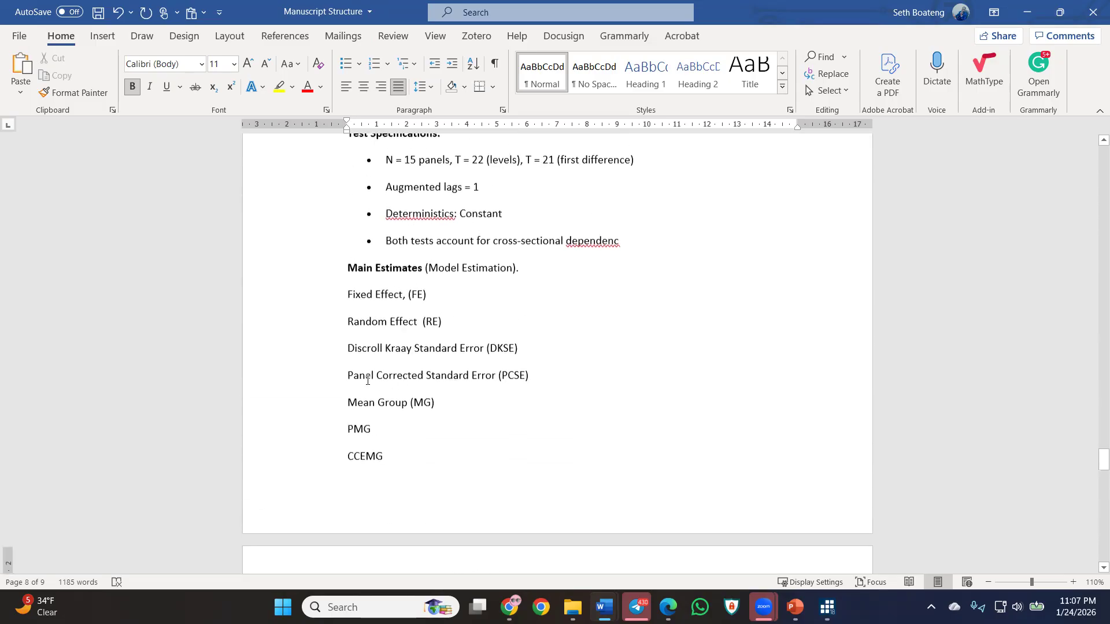
Turn the numbered Different models, Lags and Different/Similar DV items under Post Estimates into plain unnumbered lines flush with the text margin.
{"action": "scroll", "coordinate": [411, 377], "scroll_direction": "down", "scroll_amount": 4}
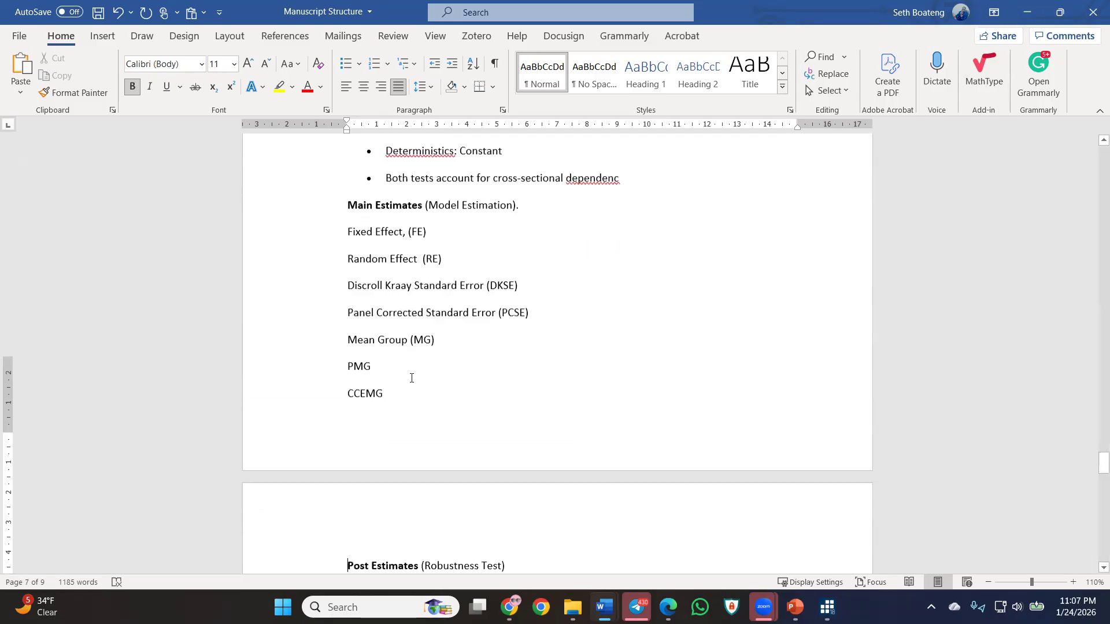
{"action": "left_click", "coordinate": [386, 390]}
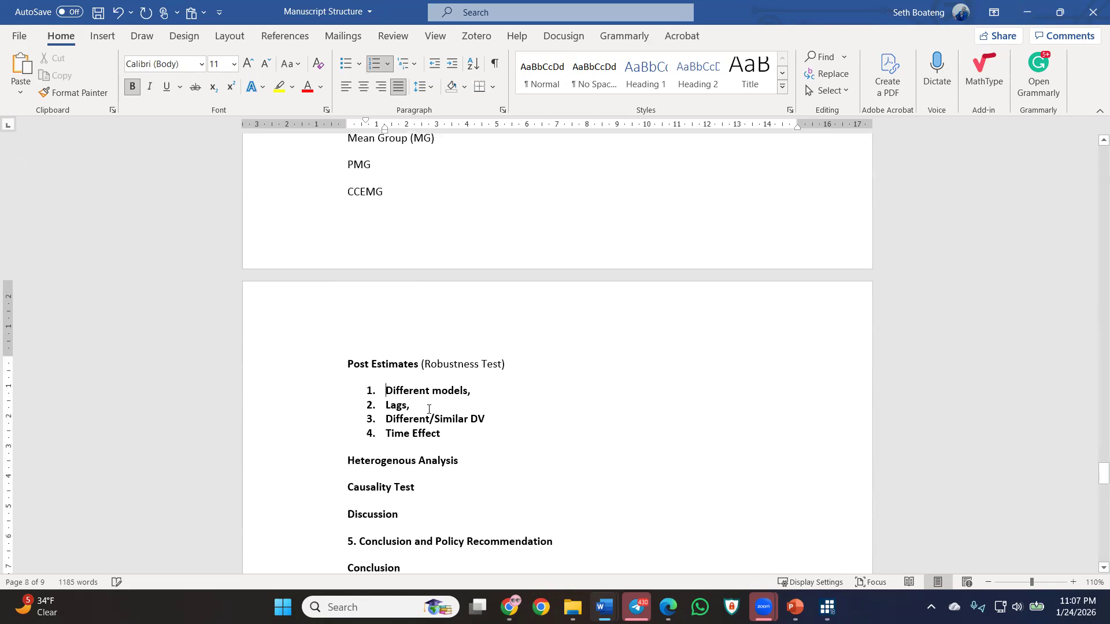
{"action": "key", "text": "BackSpace"}
{"action": "key", "text": "BackSpace"}
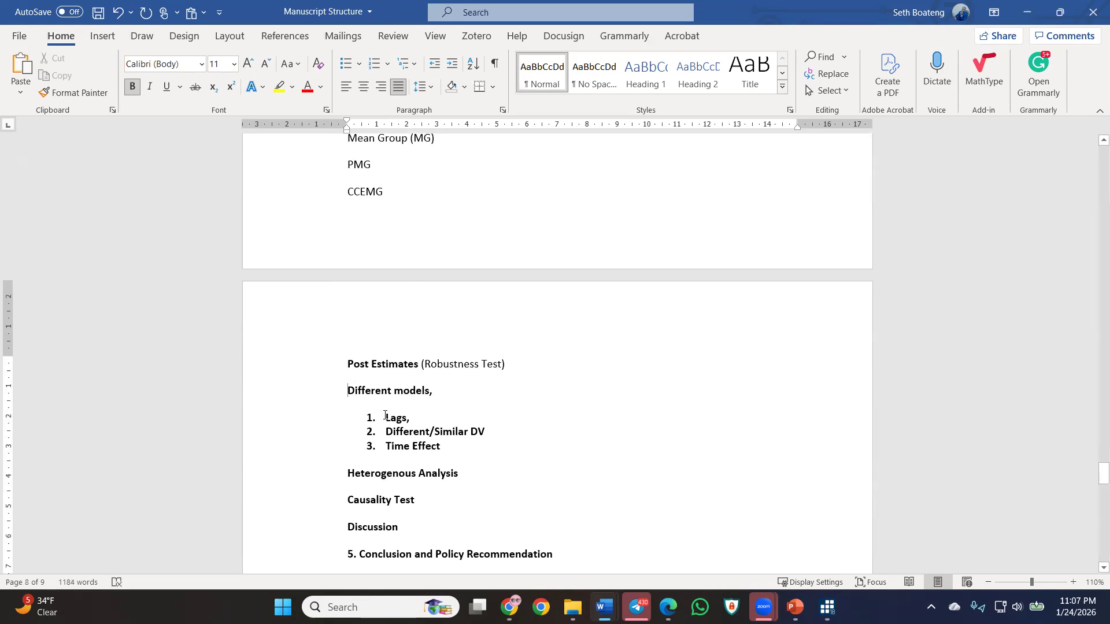
{"action": "double_click", "coordinate": [395, 417]}
{"action": "left_click", "coordinate": [387, 418]}
{"action": "key", "text": "BackSpace"}
{"action": "key", "text": "BackSpace"}
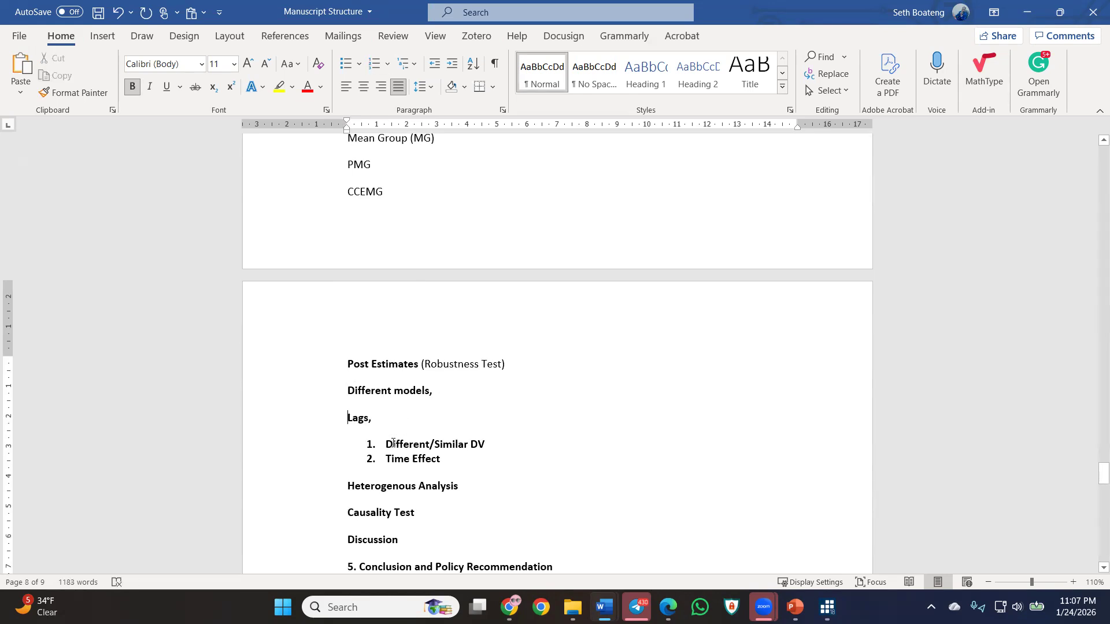
{"action": "left_click", "coordinate": [385, 443]}
{"action": "key", "text": "BackSpace"}
{"action": "key", "text": "BackSpace"}
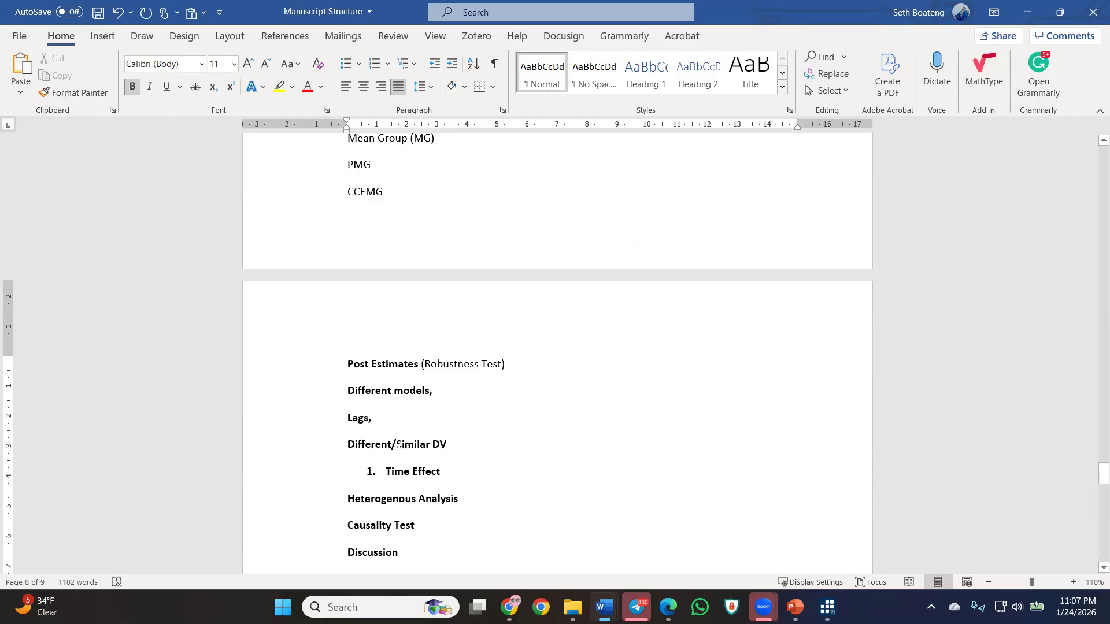
Remove the list numbering and indent from the Time Effect line under Post Estimates.
{"action": "left_click", "coordinate": [387, 471]}
{"action": "key", "text": "BackSpace"}
{"action": "key", "text": "BackSpace"}
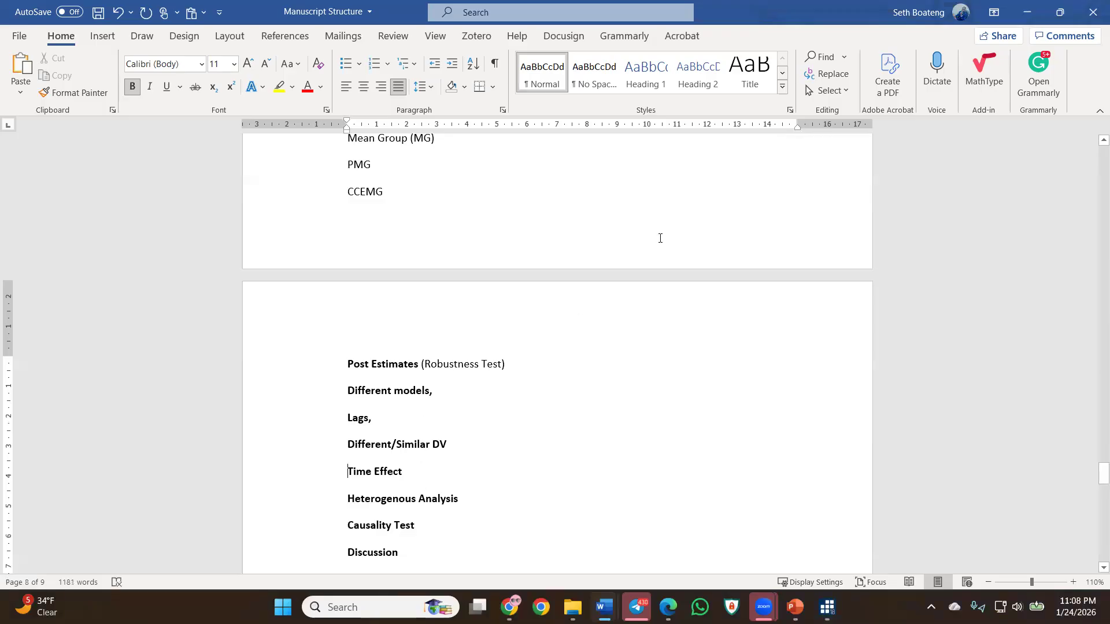
Look over the estimators listed under Main Estimates, from Fixed Effect to Panel Corrected Standard Error.
{"action": "scroll", "coordinate": [634, 337], "scroll_direction": "up", "scroll_amount": 3}
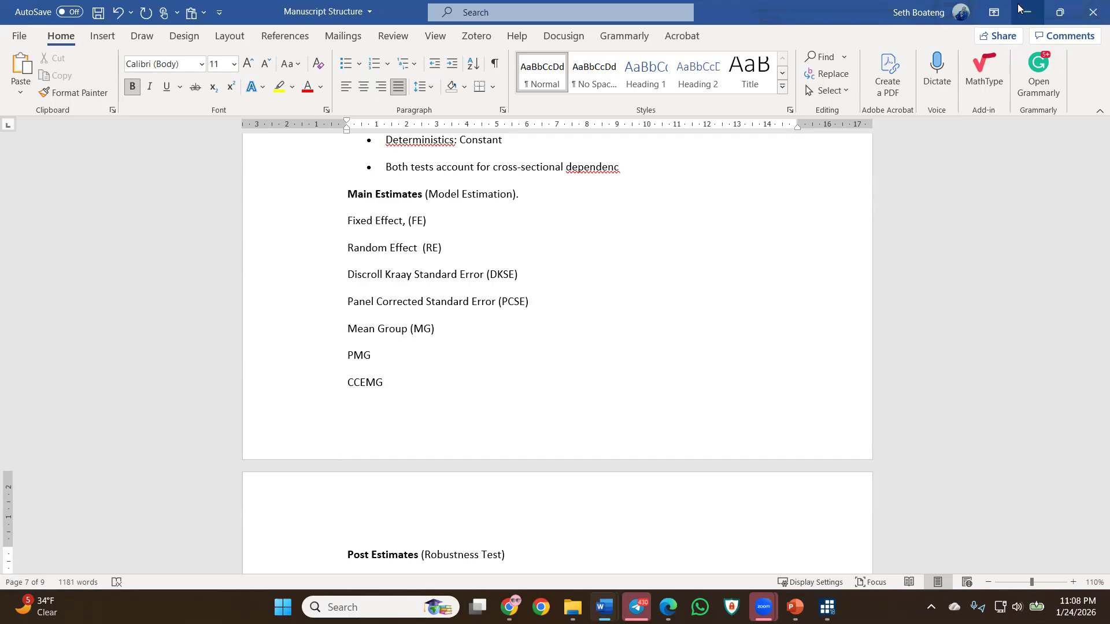
{"action": "left_click_drag", "start_coordinate": [318, 226], "coordinate": [321, 249]}
{"action": "left_click", "coordinate": [328, 277]}
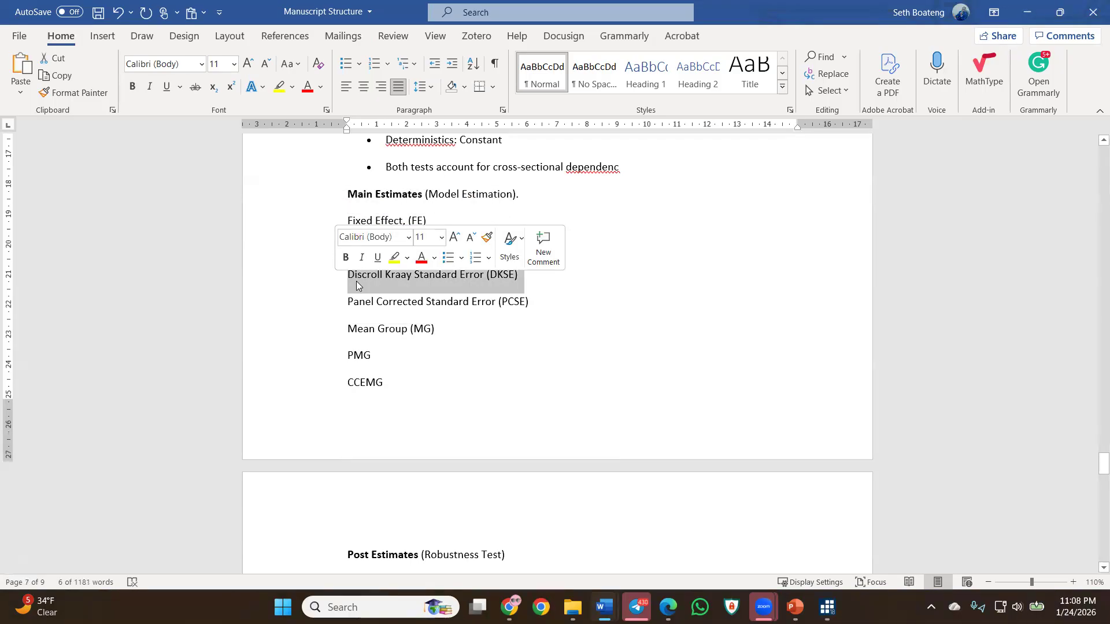
{"action": "left_click", "coordinate": [376, 302]}
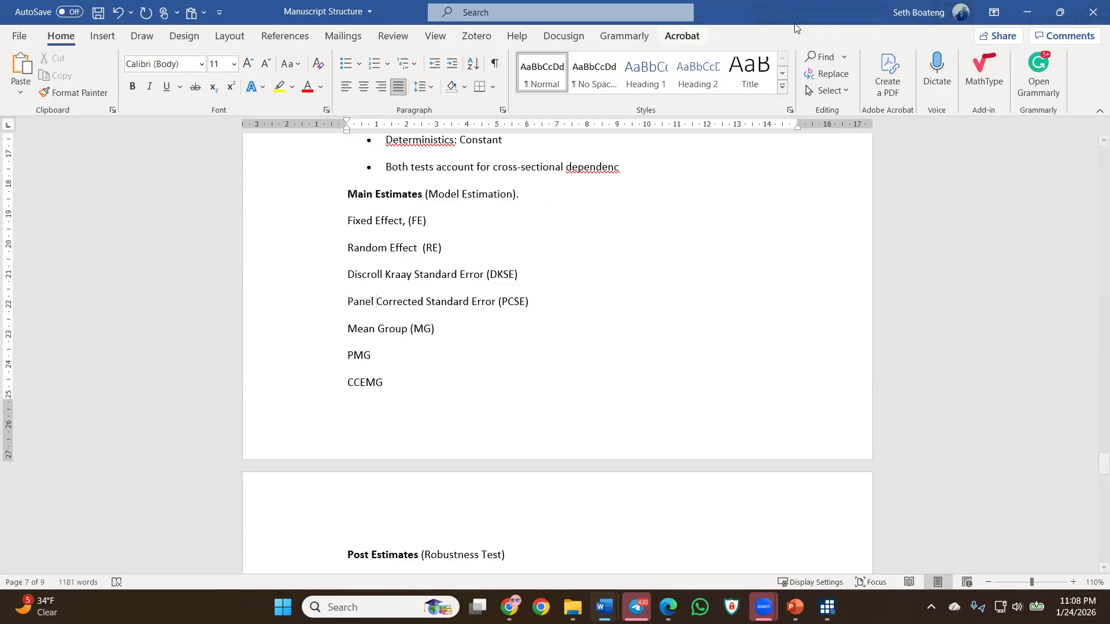
Switch to Stata and locate the fixed effects, random effects and Hausman test commands in the do-file.
{"action": "left_click", "coordinate": [1027, 11]}
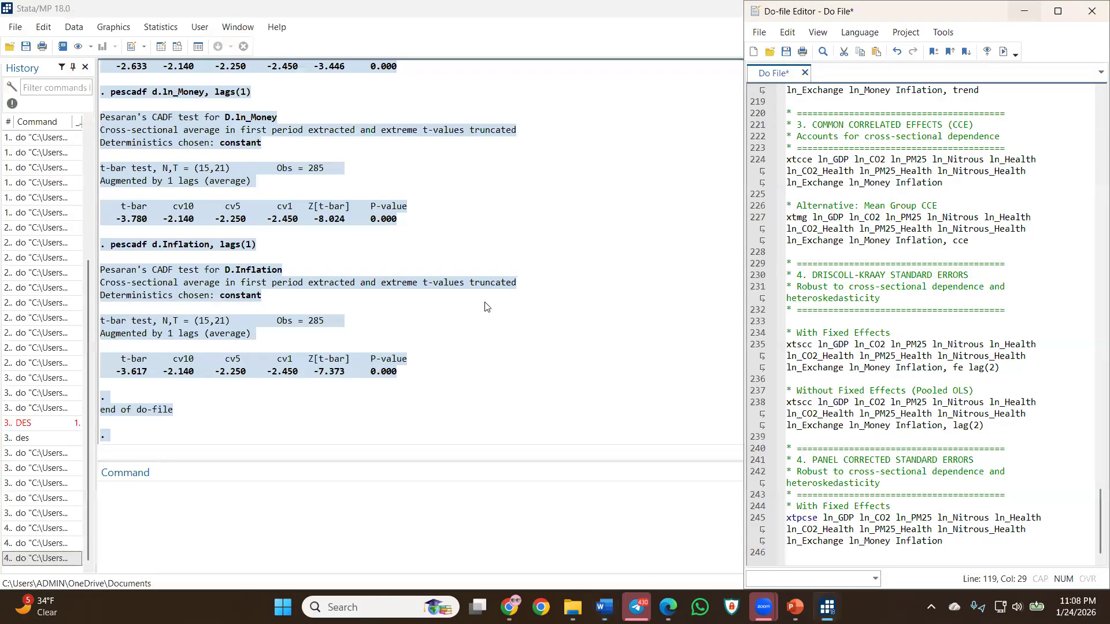
{"action": "scroll", "coordinate": [843, 361], "scroll_direction": "up", "scroll_amount": 14}
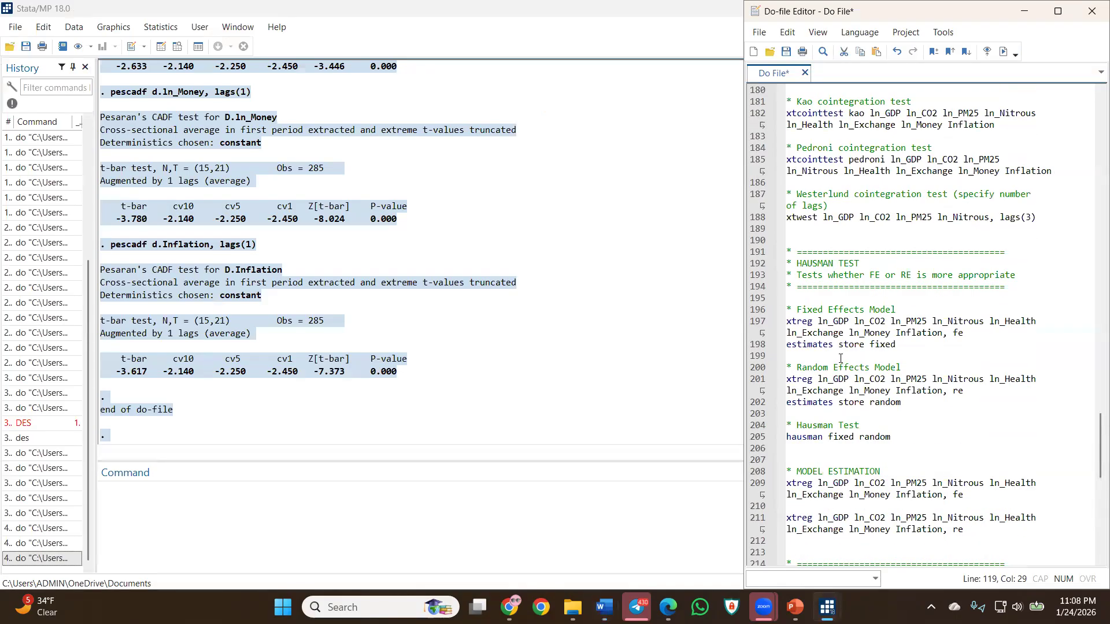
{"action": "scroll", "coordinate": [802, 296], "scroll_direction": "up", "scroll_amount": 1}
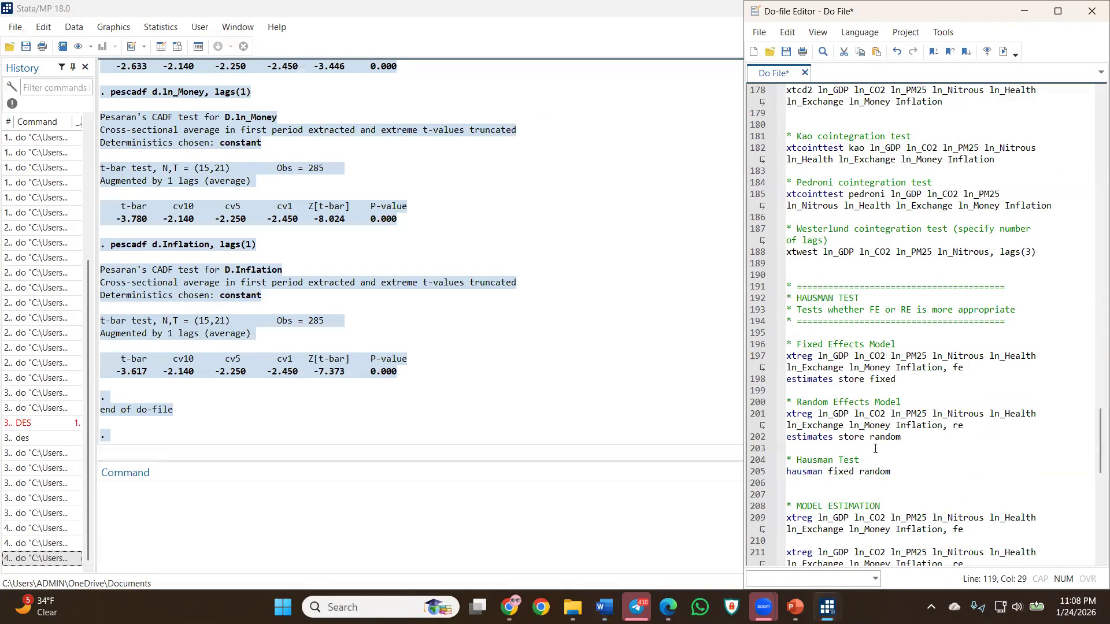
{"action": "left_click_drag", "start_coordinate": [902, 473], "coordinate": [735, 342]}
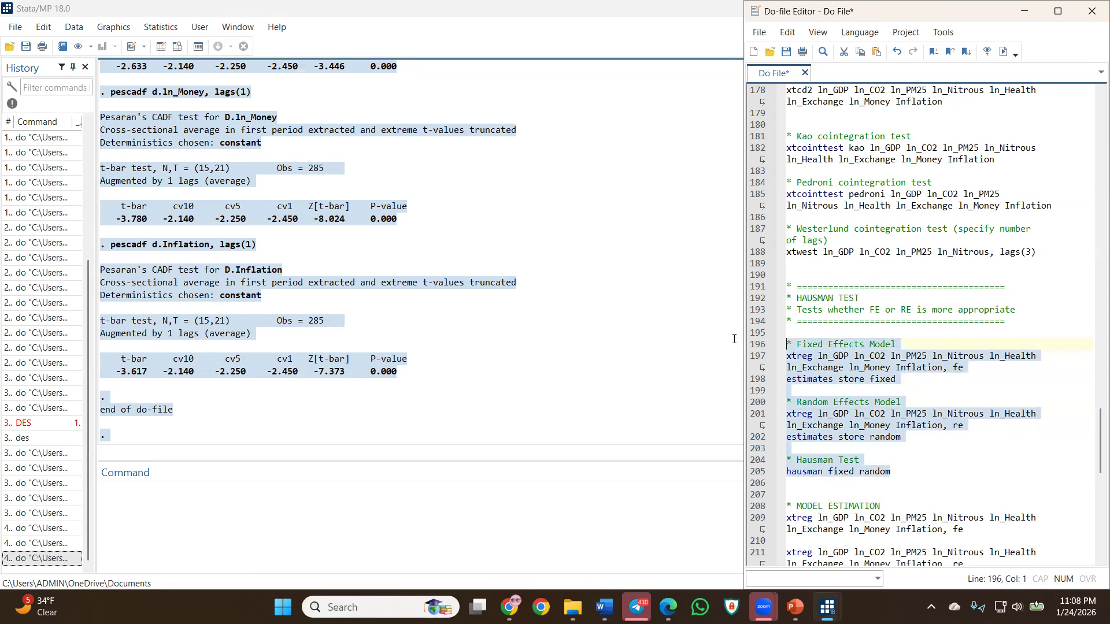
{"action": "left_click", "coordinate": [755, 360]}
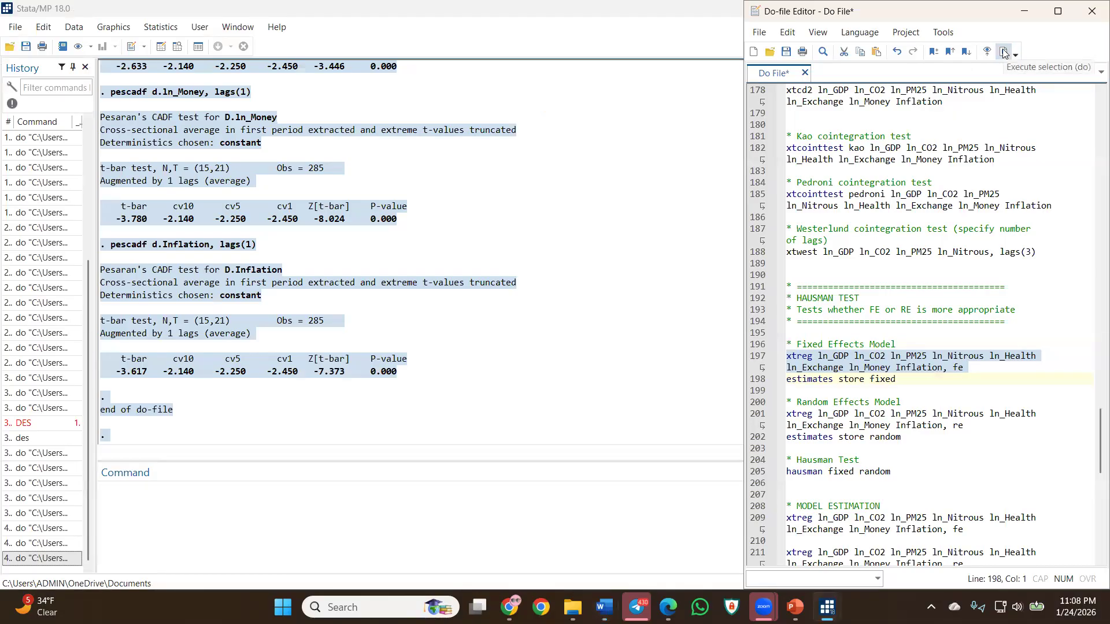
Insert 19 blank lines above the HAUSMAN TEST heading in the do-file to set it apart from the Westerlund test.
{"action": "left_click", "coordinate": [809, 276]}
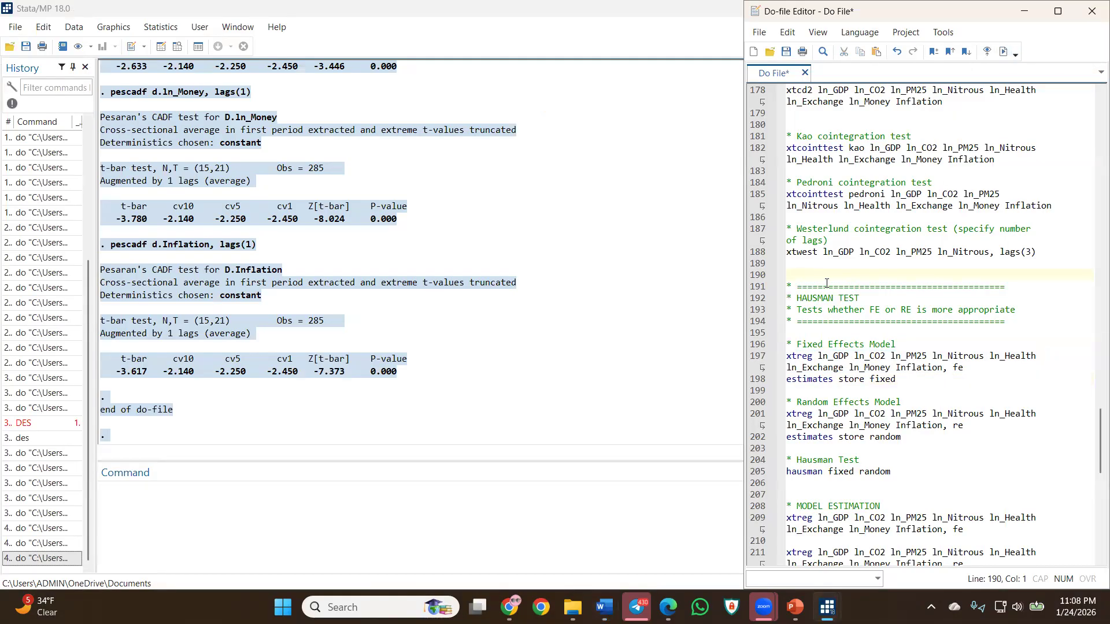
{"action": "key", "text": "Return"}
{"action": "key", "text": "Return"}
{"action": "key", "text": "Return"}
{"action": "key", "text": "Return"}
{"action": "key", "text": "Return"}
{"action": "key", "text": "Return"}
{"action": "key", "text": "Return"}
{"action": "key", "text": "Return"}
{"action": "key", "text": "Return"}
{"action": "key", "text": "Return"}
{"action": "key", "text": "Return"}
{"action": "key", "text": "Return"}
{"action": "key", "text": "Return"}
{"action": "key", "text": "Return"}
{"action": "key", "text": "Return"}
{"action": "key", "text": "Return"}
{"action": "key", "text": "Return"}
{"action": "key", "text": "Return"}
{"action": "key", "text": "Return"}
{"action": "key", "text": "Up"}
{"action": "key", "text": "Up"}
{"action": "key", "text": "Up"}
{"action": "key", "text": "Up"}
{"action": "key", "text": "Up"}
{"action": "key", "text": "Up"}
{"action": "key", "text": "Up"}
{"action": "key", "text": "Up"}
{"action": "key", "text": "Up"}
{"action": "key", "text": "Up"}
{"action": "key", "text": "Up"}
{"action": "key", "text": "Up"}
{"action": "key", "text": "Up"}
{"action": "key", "text": "Up"}
{"action": "key", "text": "Up"}
{"action": "key", "text": "Up"}
{"action": "key", "text": "Up"}
{"action": "key", "text": "Up"}
{"action": "key", "text": "Up"}
{"action": "key", "text": "Up"}
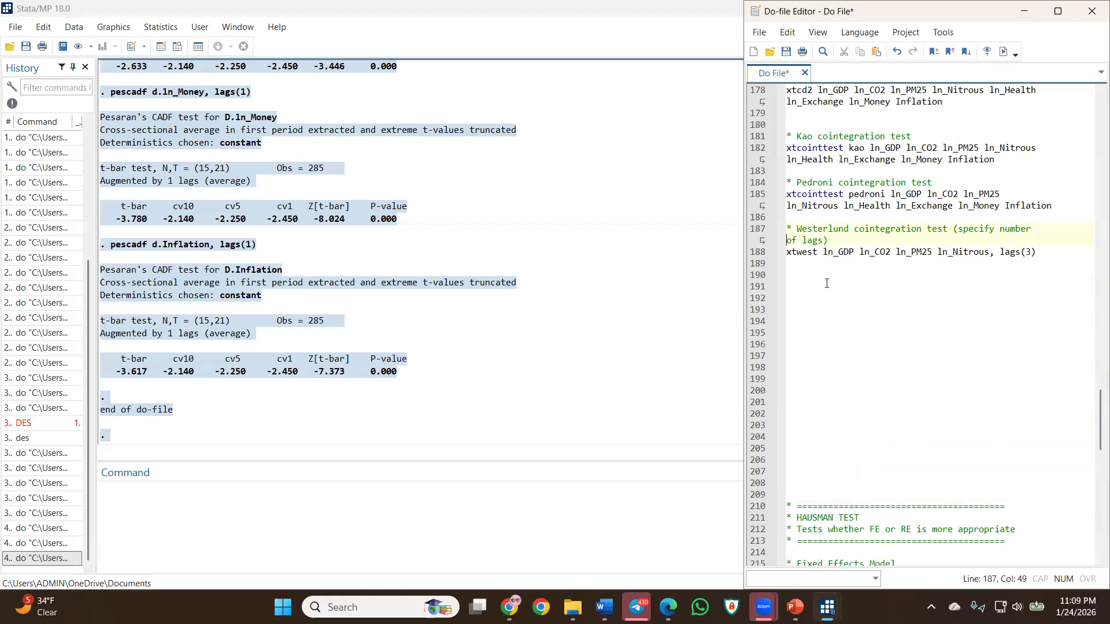
Run reg with ln_GDP on ln_CO2, ln_PM25, ln_Nitrous, ln_Health, ln_Exchange, ln_Money and Inflation.
{"action": "left_click", "coordinate": [359, 486]}
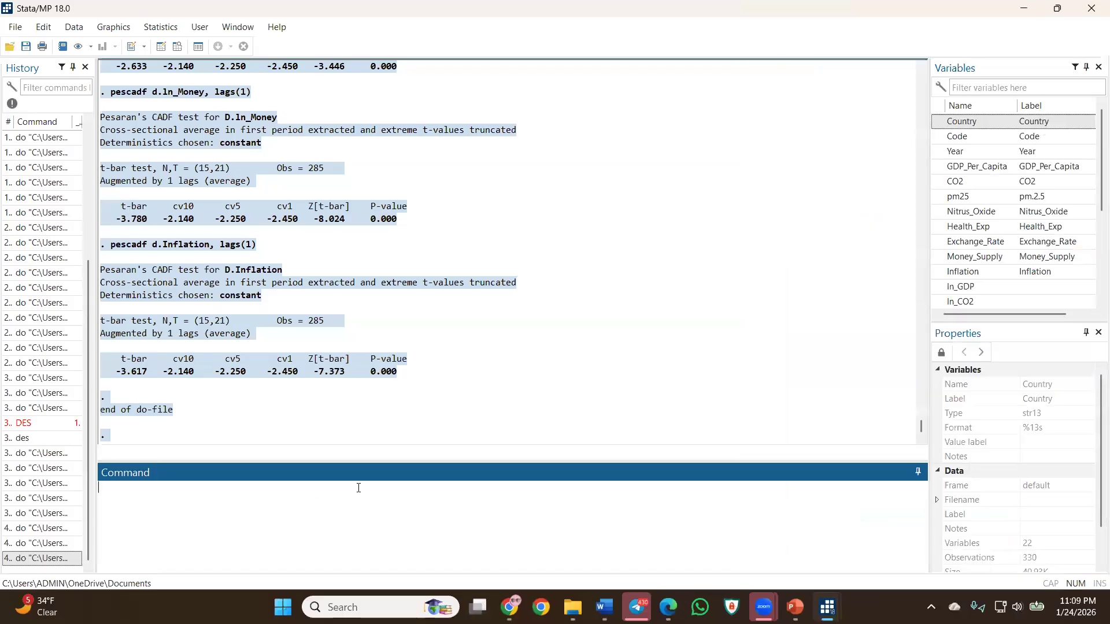
{"action": "scroll", "coordinate": [954, 218], "scroll_direction": "down", "scroll_amount": 4}
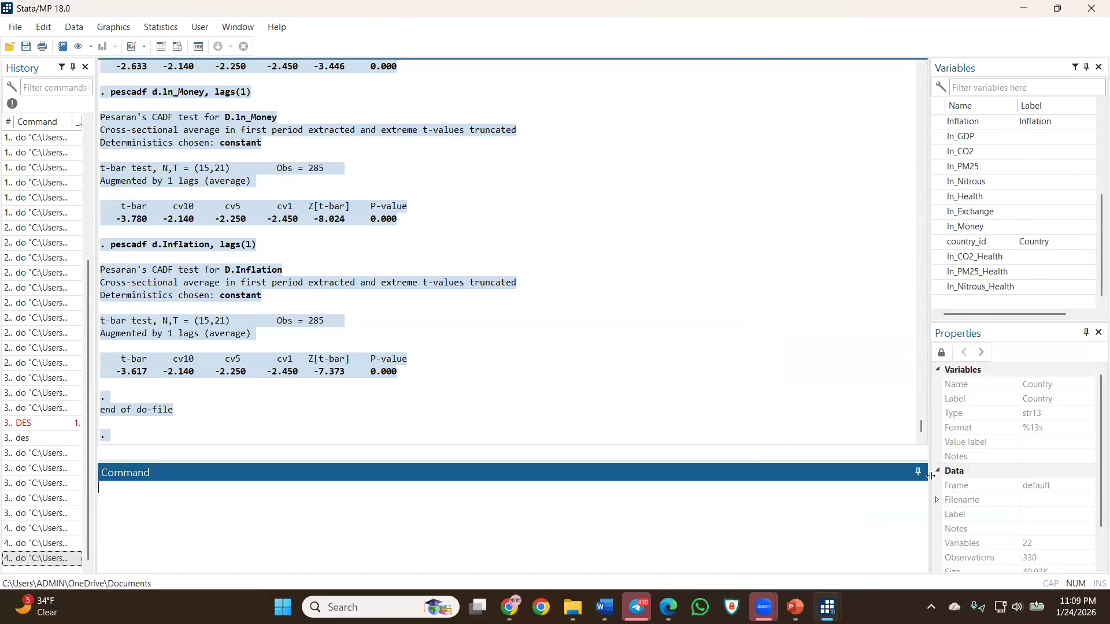
{"action": "mouse_move", "coordinate": [827, 607]}
{"action": "left_click", "coordinate": [336, 333]}
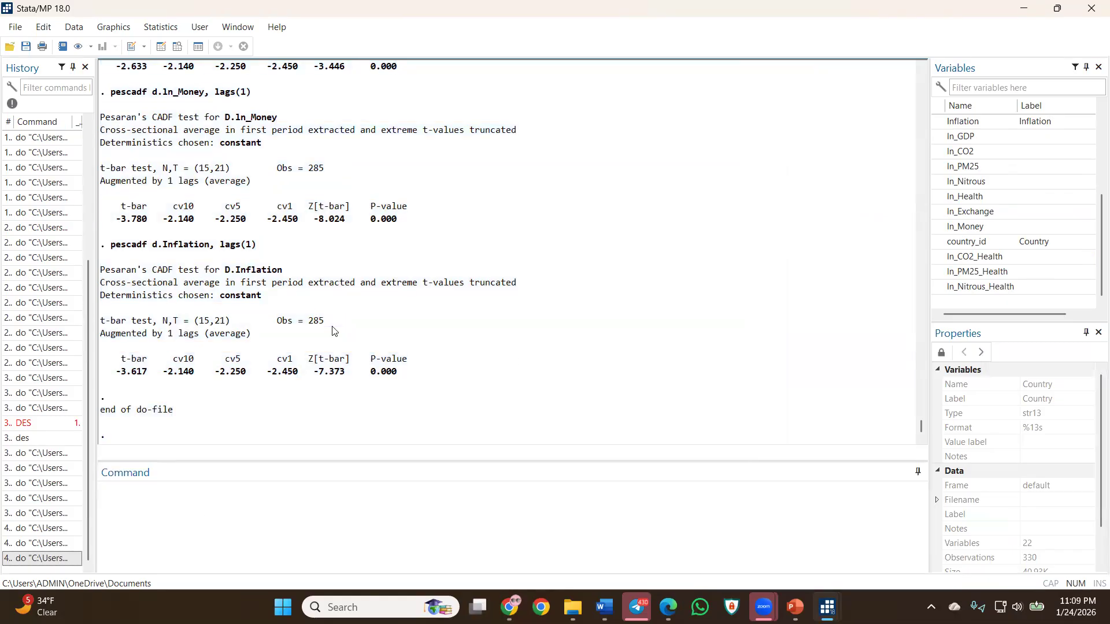
{"action": "left_click", "coordinate": [281, 518]}
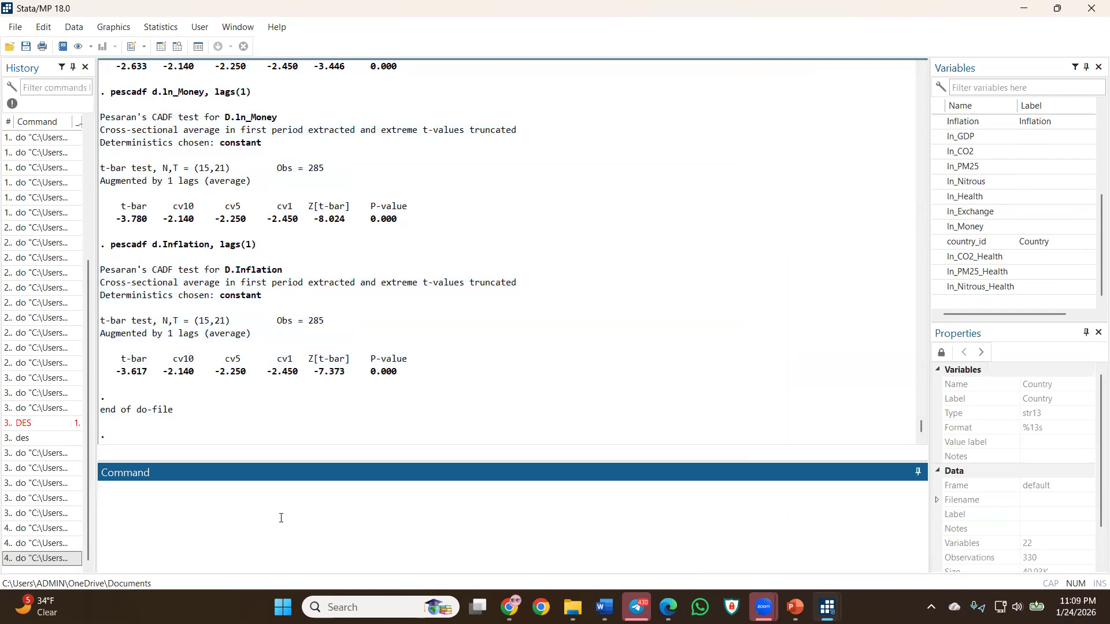
{"action": "type", "text": "reg"}
{"action": "scroll", "coordinate": [959, 247], "scroll_direction": "up", "scroll_amount": 3}
{"action": "scroll", "coordinate": [973, 244], "scroll_direction": "down", "scroll_amount": 2}
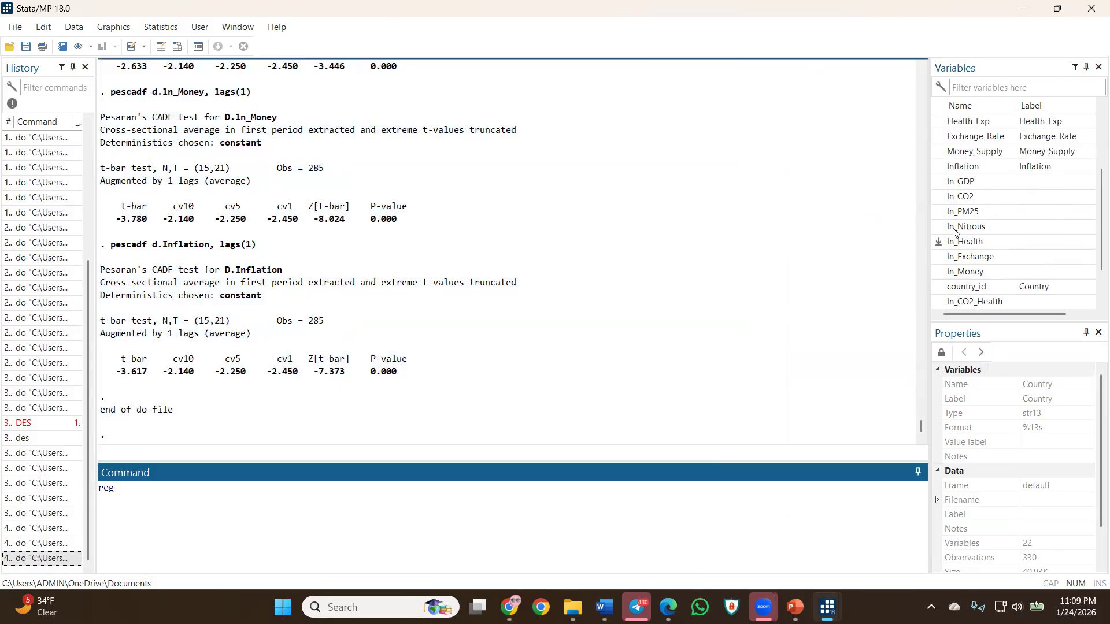
{"action": "double_click", "coordinate": [938, 183]}
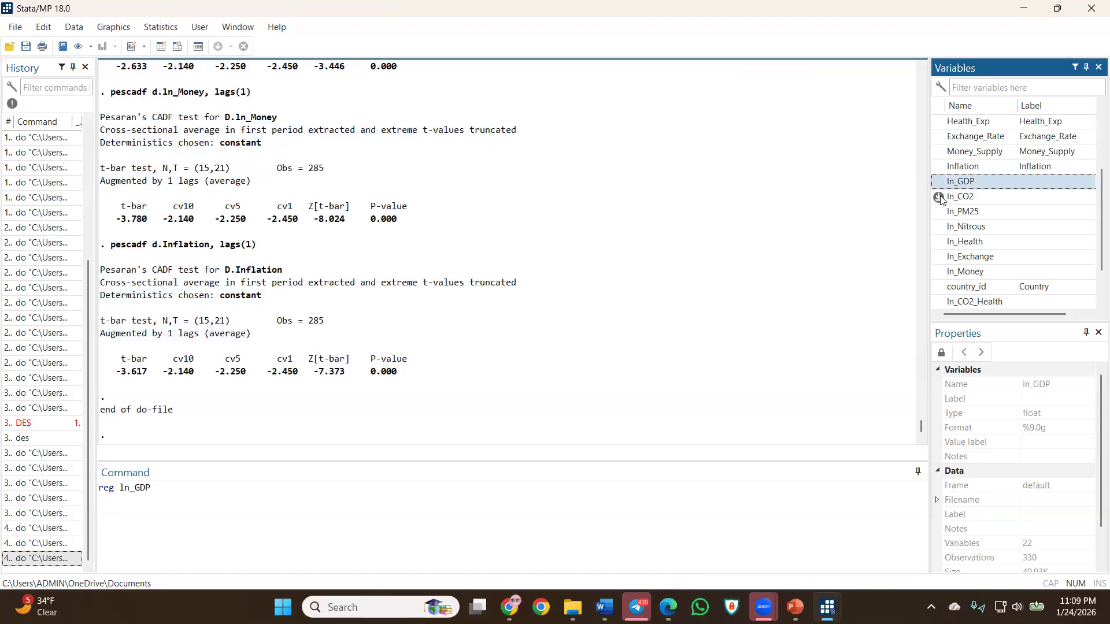
{"action": "double_click", "coordinate": [940, 197]}
{"action": "double_click", "coordinate": [942, 213]}
{"action": "double_click", "coordinate": [941, 228]}
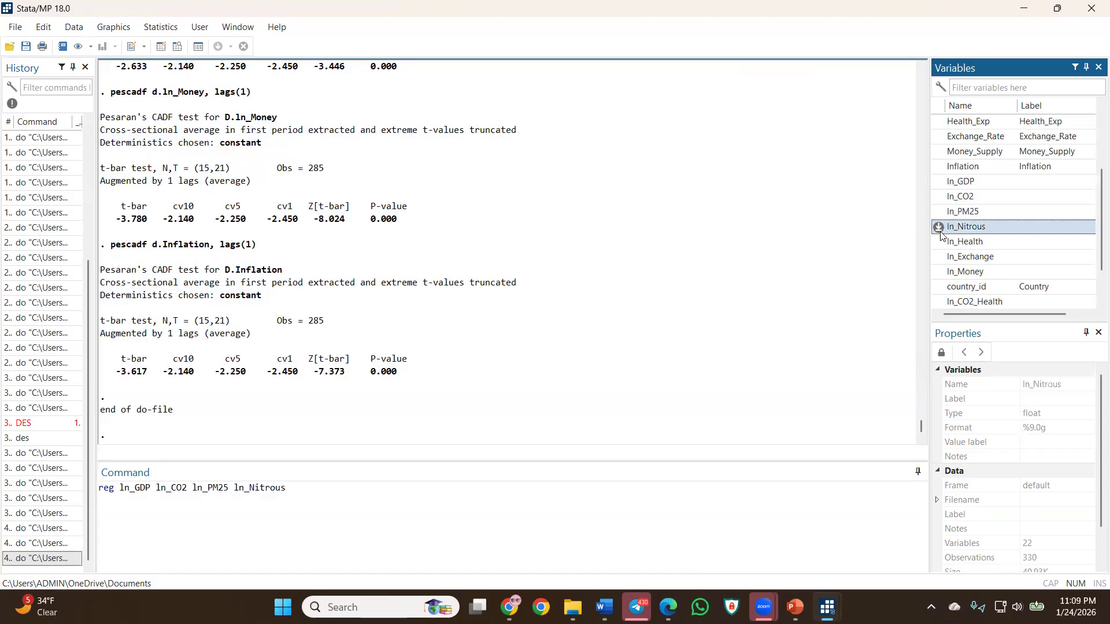
{"action": "double_click", "coordinate": [942, 243]}
{"action": "double_click", "coordinate": [941, 258]}
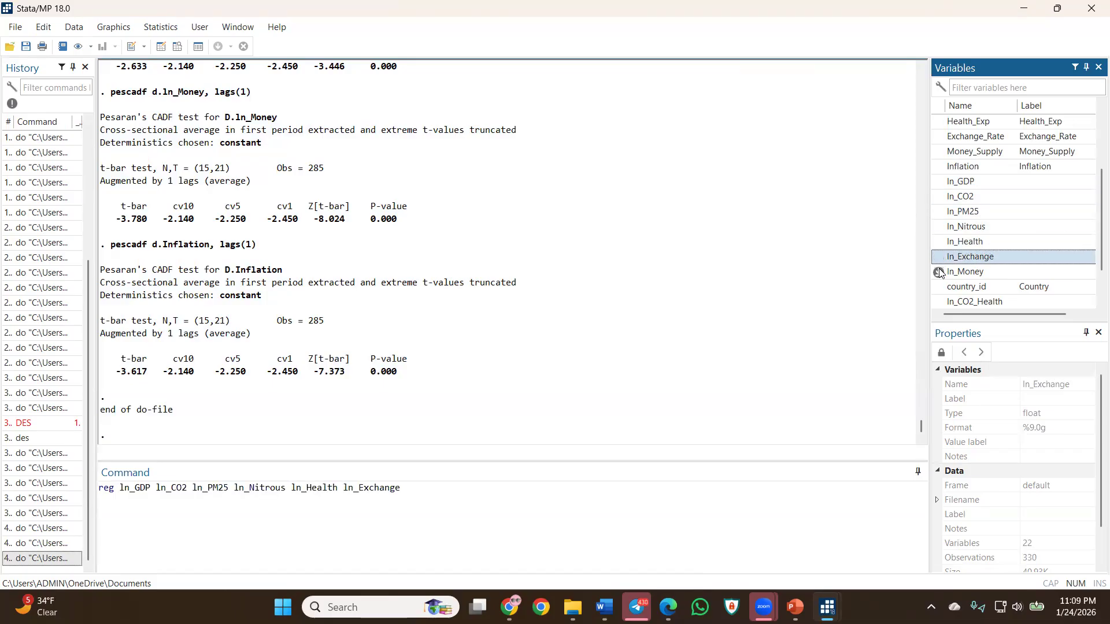
{"action": "double_click", "coordinate": [942, 271]}
{"action": "double_click", "coordinate": [938, 168]}
{"action": "key", "text": "Return"}
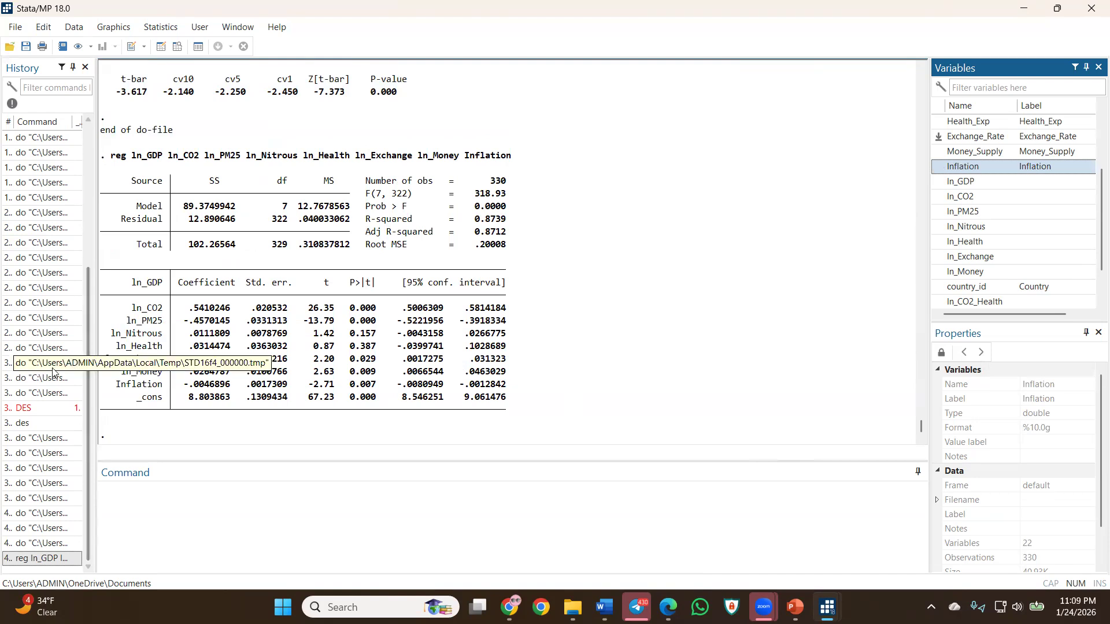
Rerun the same regression as a panel model with xtreg and check the model type in its output heading.
{"action": "left_click", "coordinate": [66, 560]}
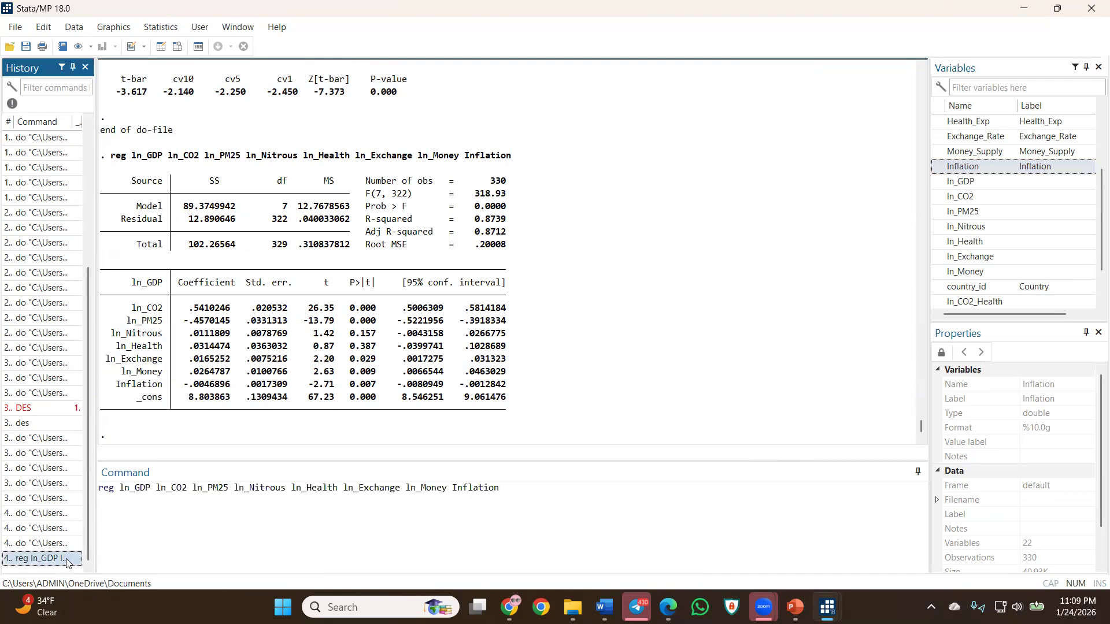
{"action": "left_click", "coordinate": [106, 486]}
{"action": "type", "text": "xt"}
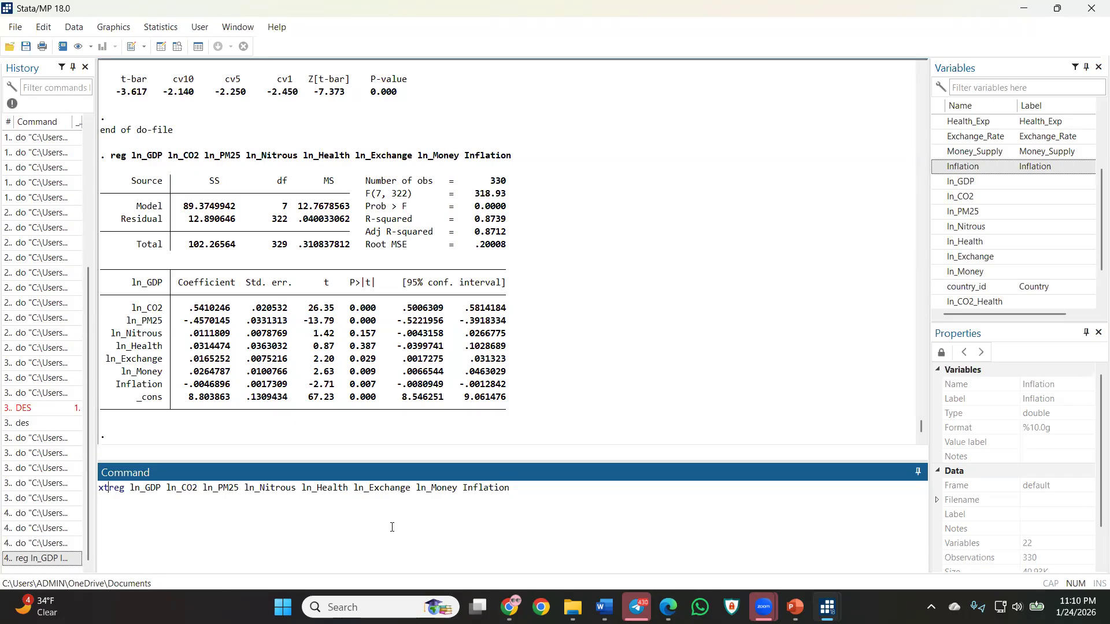
{"action": "key", "text": "Return"}
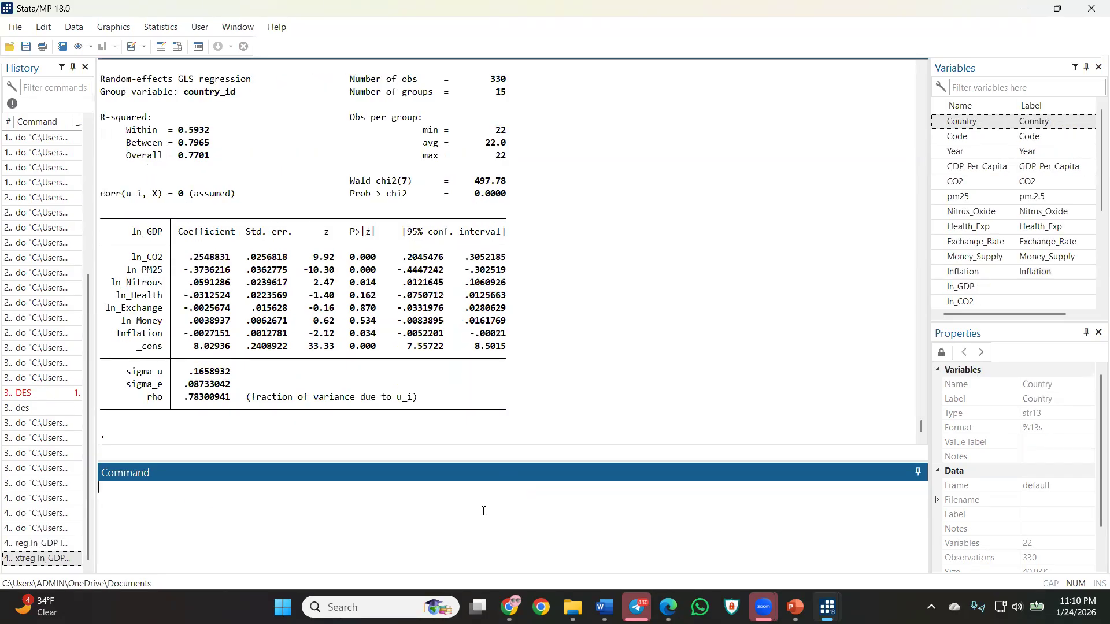
{"action": "scroll", "coordinate": [325, 380], "scroll_direction": "up", "scroll_amount": 1}
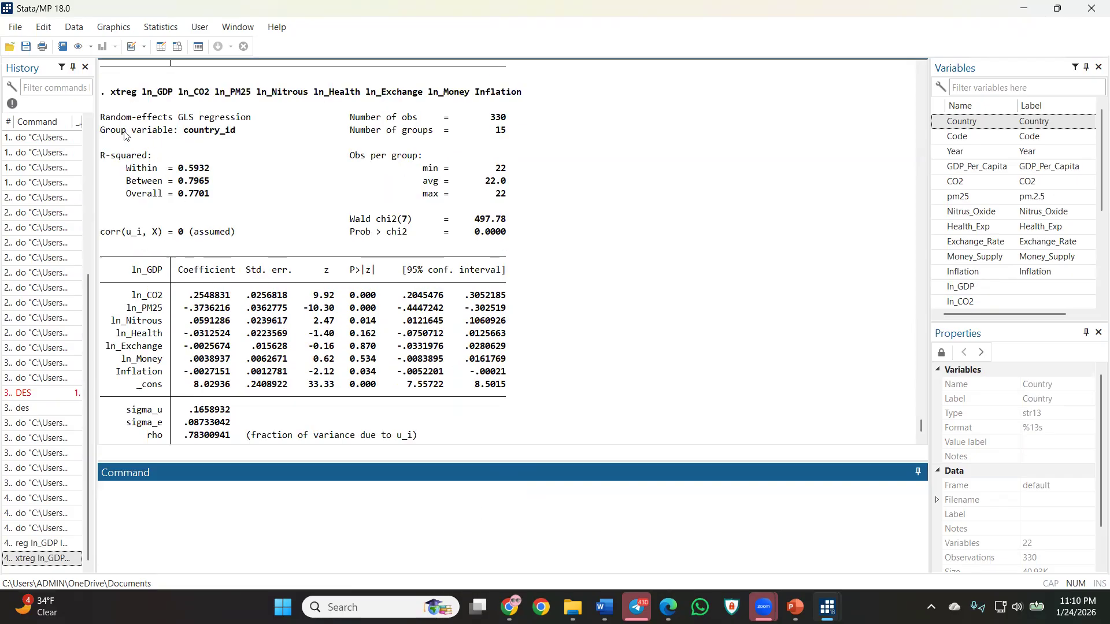
{"action": "left_click_drag", "start_coordinate": [100, 117], "coordinate": [252, 123]}
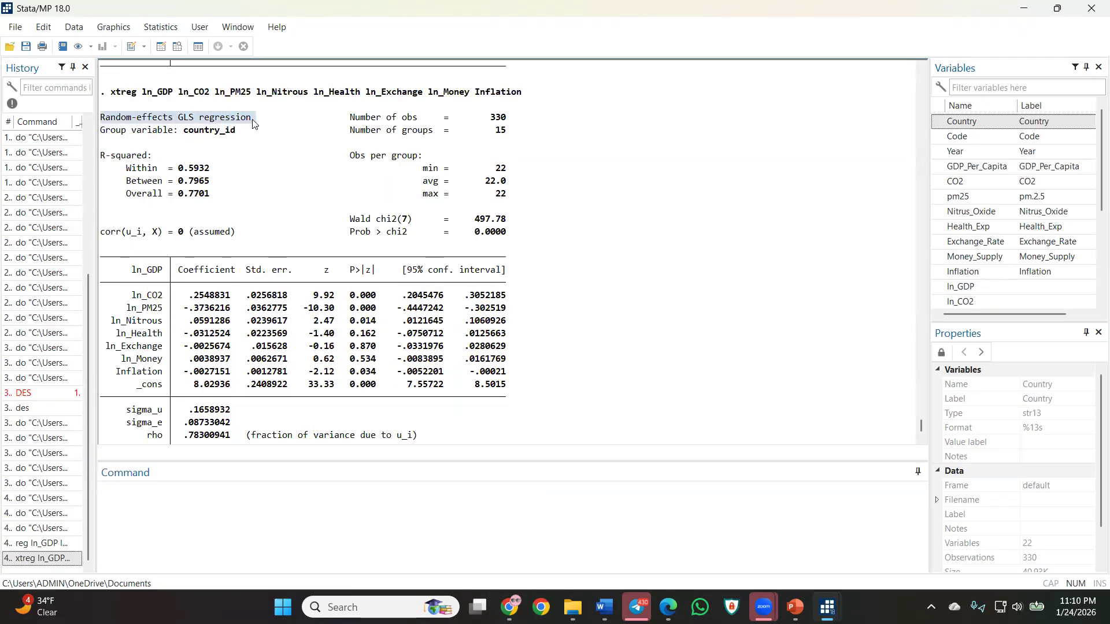
Rerun the xtreg command with the random-effects option re added.
{"action": "left_click", "coordinate": [44, 557]}
{"action": "type", "text": ", re"}
{"action": "key", "text": "Return"}
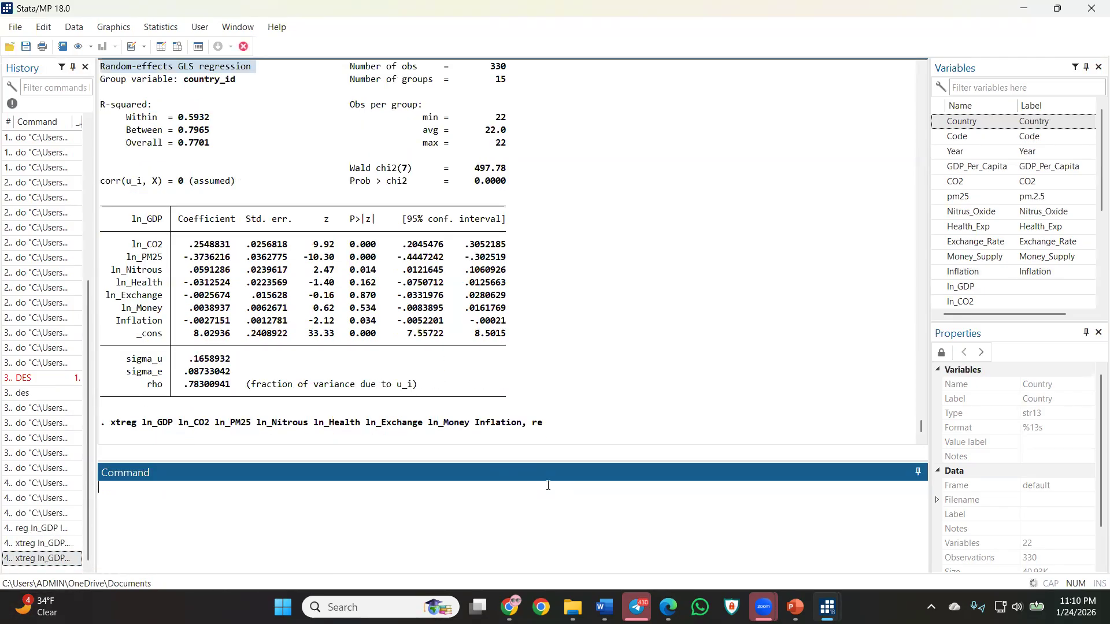
{"action": "scroll", "coordinate": [346, 415], "scroll_direction": "up", "scroll_amount": 1}
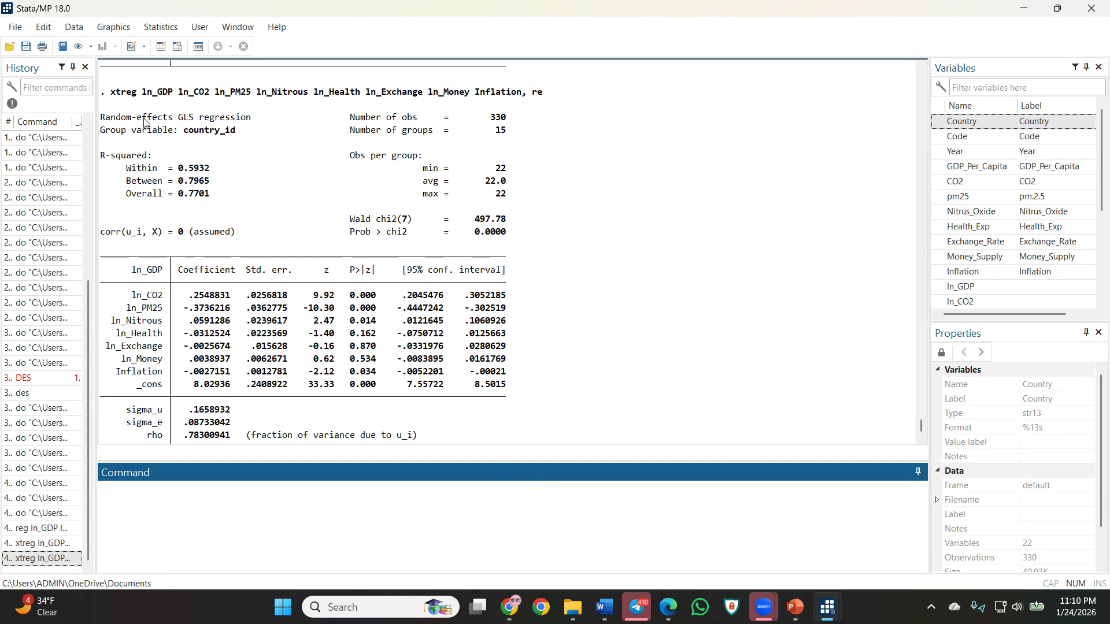
Examine the random-effects output: model type, within R-squared, Prob > chi2, and the ln_CO2 coefficient, confidence interval and p-value.
{"action": "left_click_drag", "start_coordinate": [109, 122], "coordinate": [250, 125]}
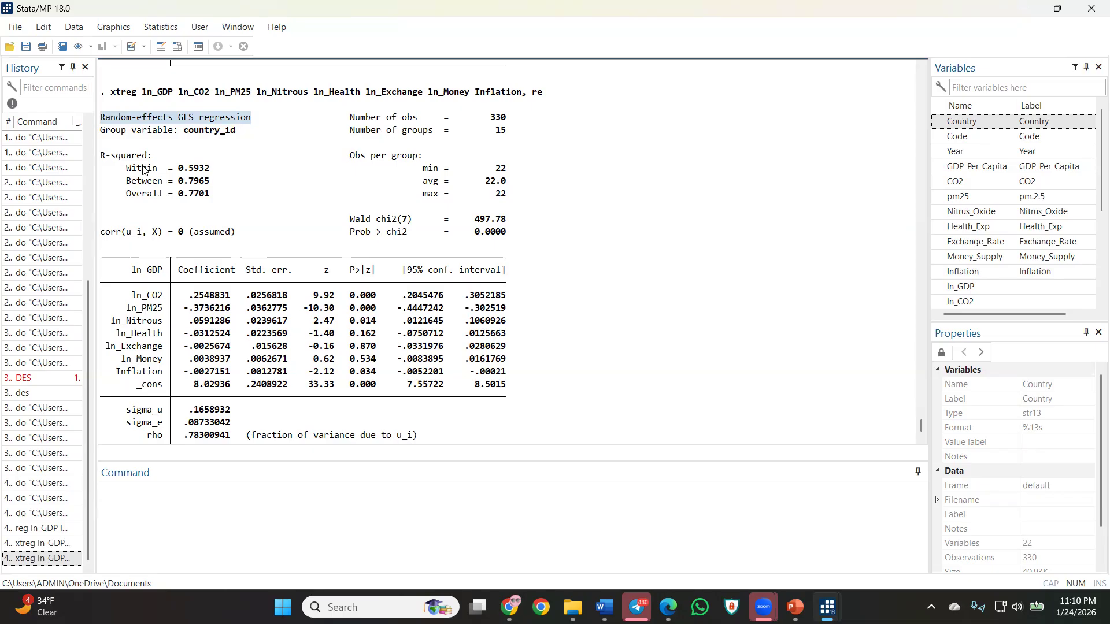
{"action": "left_click_drag", "start_coordinate": [126, 168], "coordinate": [209, 172]}
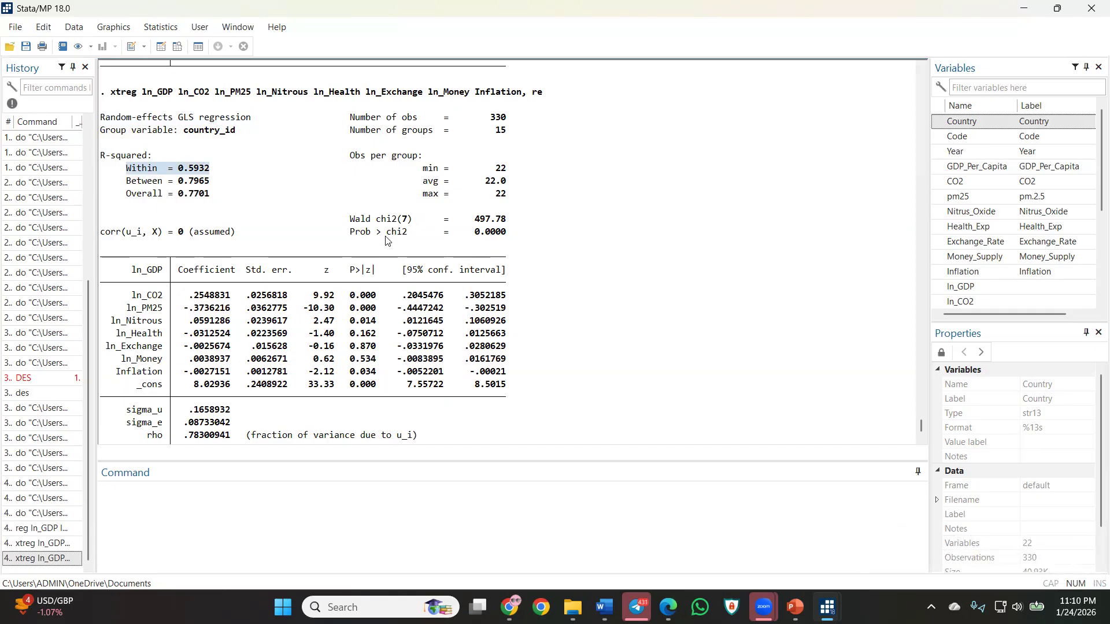
{"action": "left_click_drag", "start_coordinate": [345, 236], "coordinate": [511, 239]}
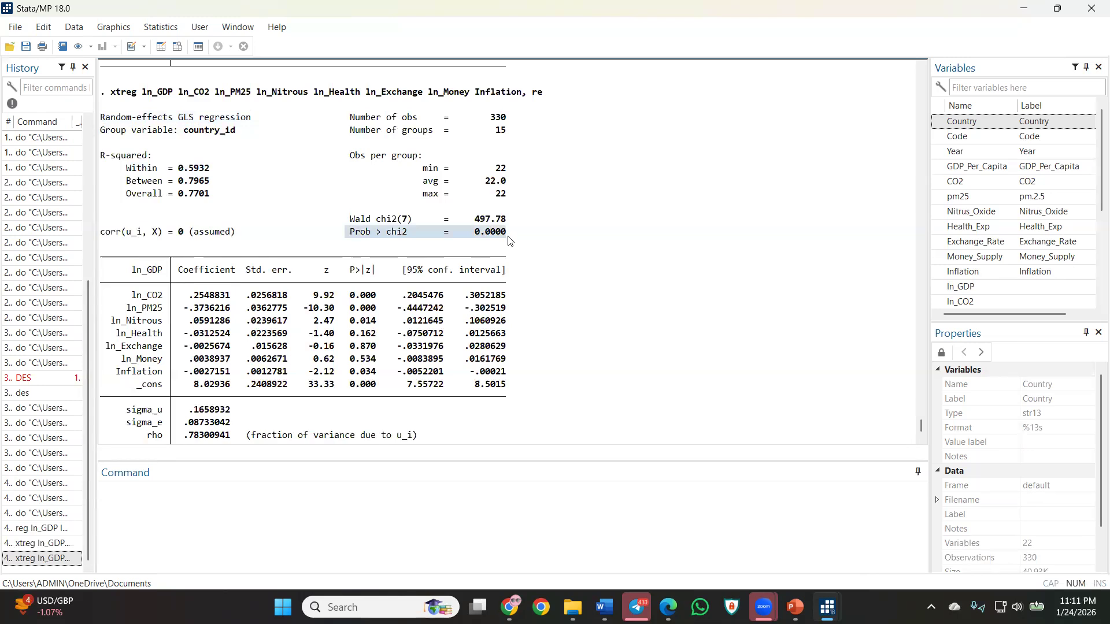
{"action": "left_click", "coordinate": [510, 238]}
{"action": "left_click_drag", "start_coordinate": [510, 238], "coordinate": [333, 233]}
{"action": "left_click_drag", "start_coordinate": [188, 295], "coordinate": [228, 298]}
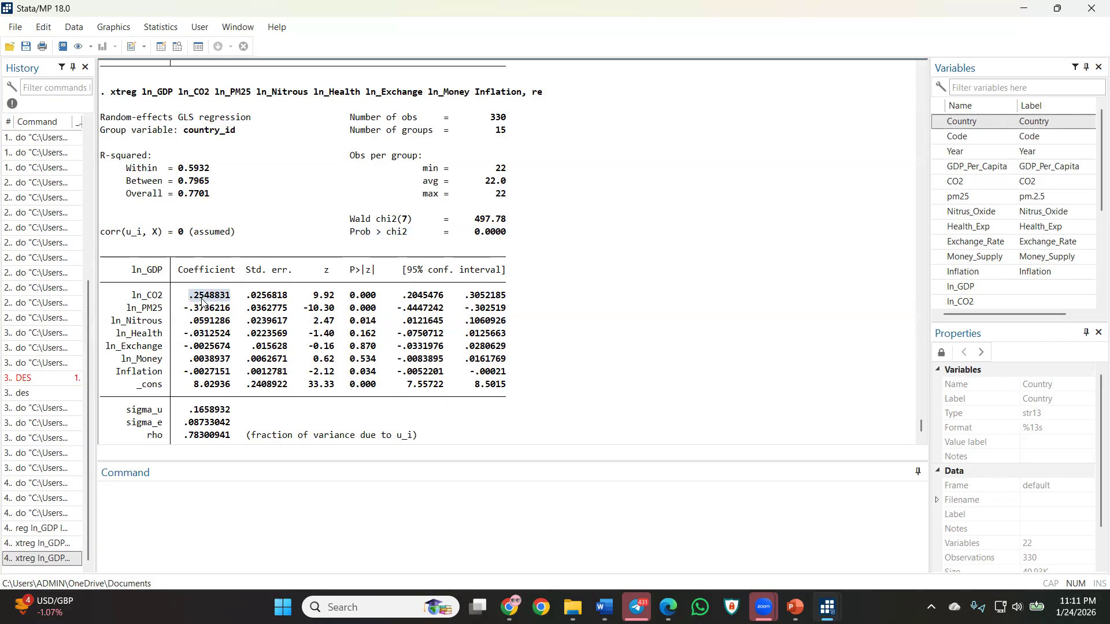
{"action": "left_click", "coordinate": [202, 301]}
{"action": "left_click_drag", "start_coordinate": [202, 301], "coordinate": [204, 303]}
{"action": "left_click", "coordinate": [201, 302]}
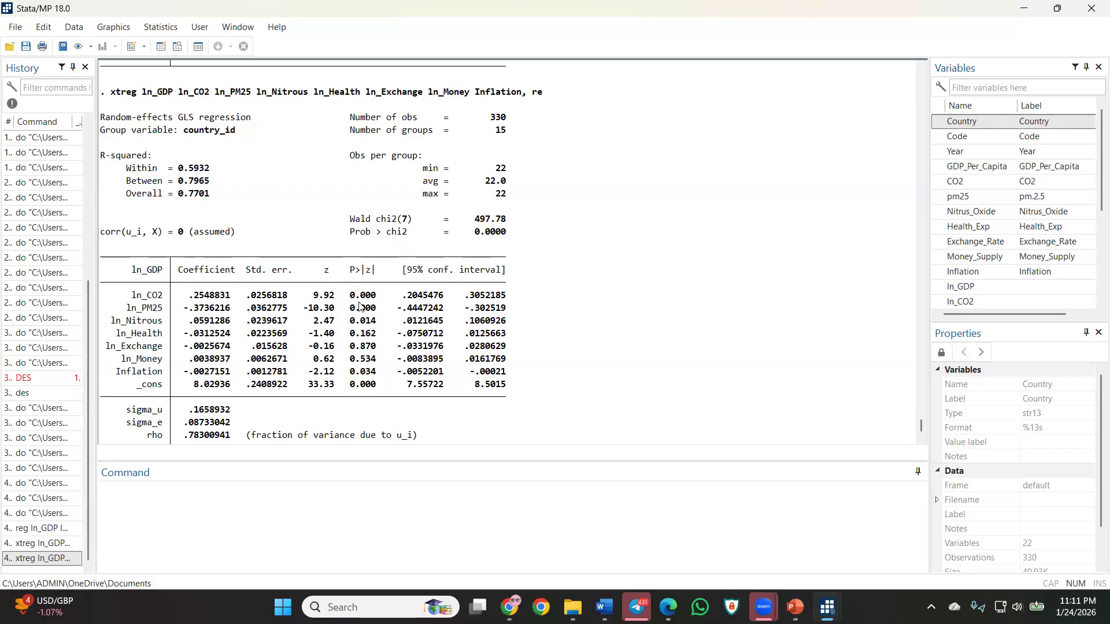
{"action": "left_click_drag", "start_coordinate": [513, 297], "coordinate": [405, 301]}
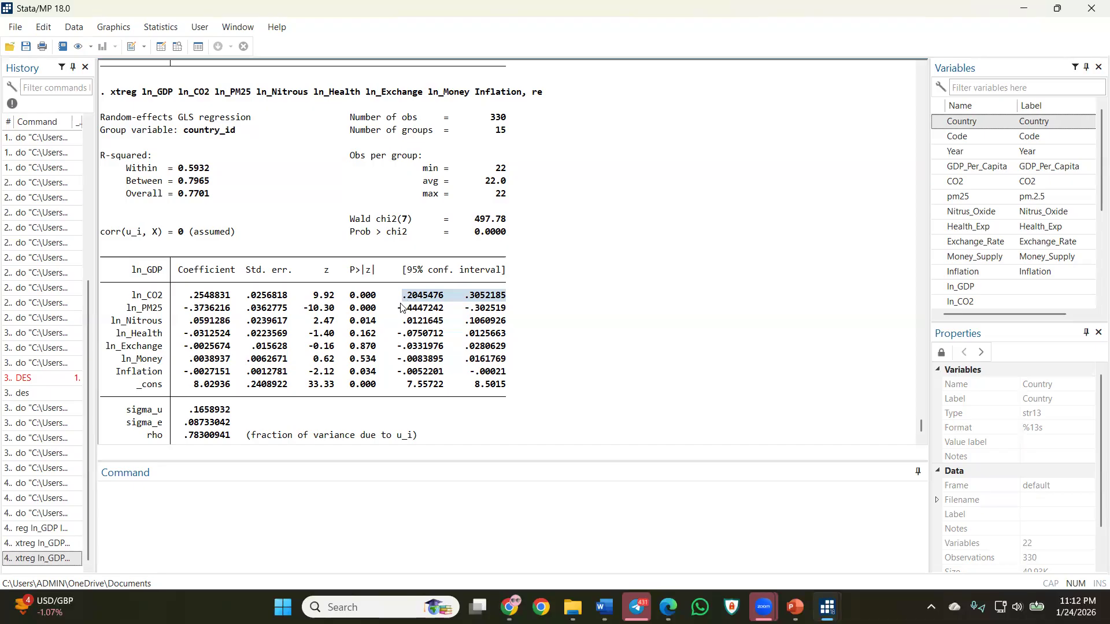
{"action": "scroll", "coordinate": [396, 310], "scroll_direction": "down", "scroll_amount": 1}
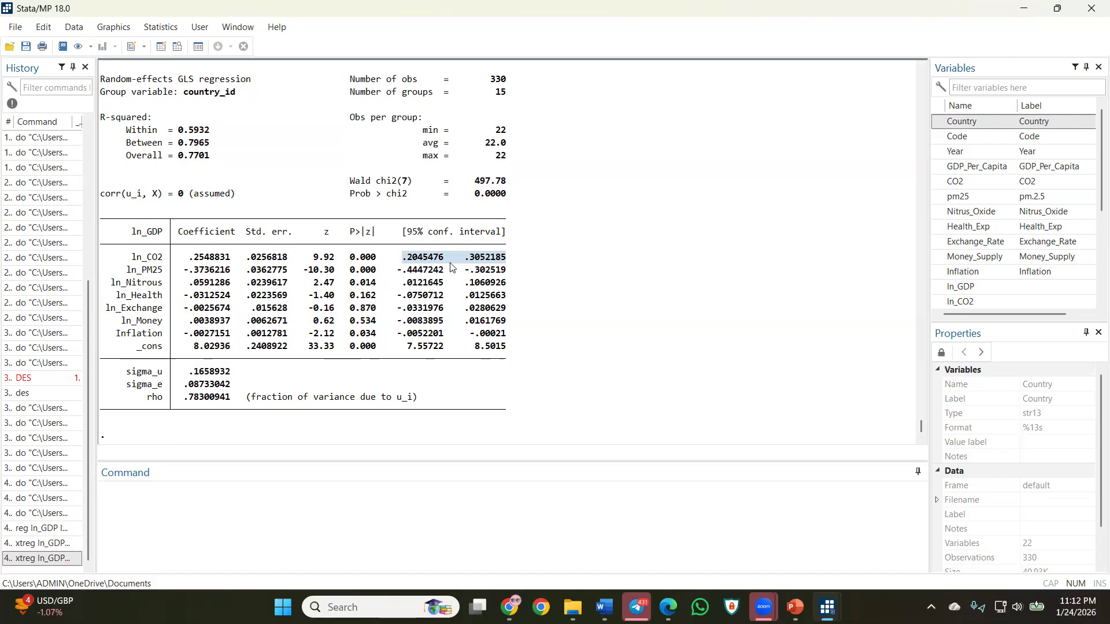
{"action": "left_click_drag", "start_coordinate": [381, 258], "coordinate": [350, 263]}
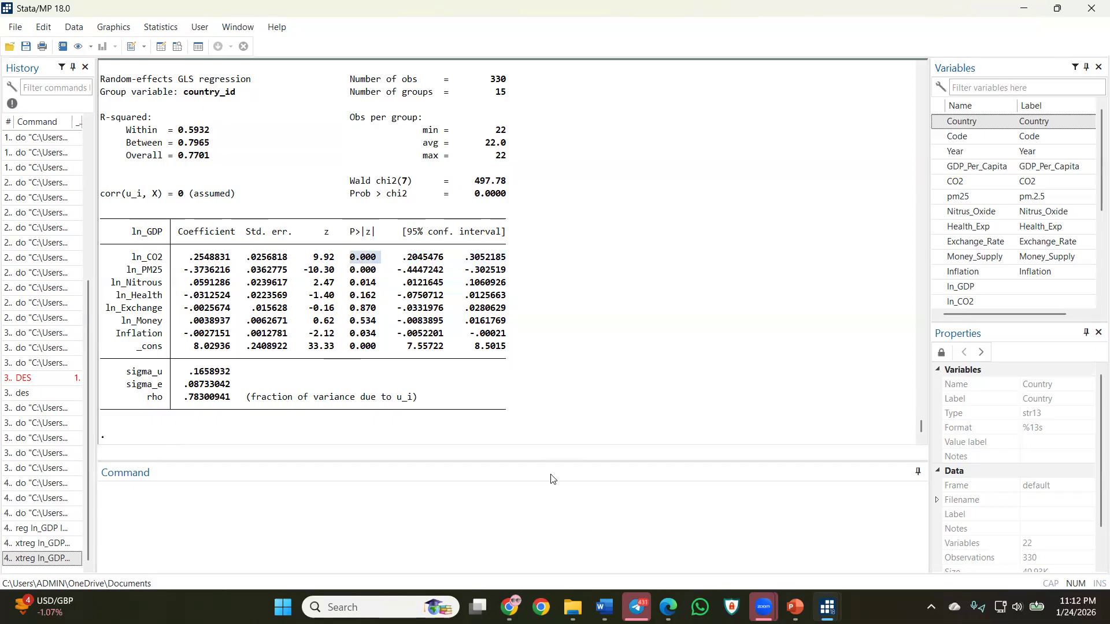
Examine the ln_CO2 z-statistic and the 95% confidence intervals of ln_PM25 and ln_Nitrous in the random-effects table.
{"action": "left_click", "coordinate": [327, 246]}
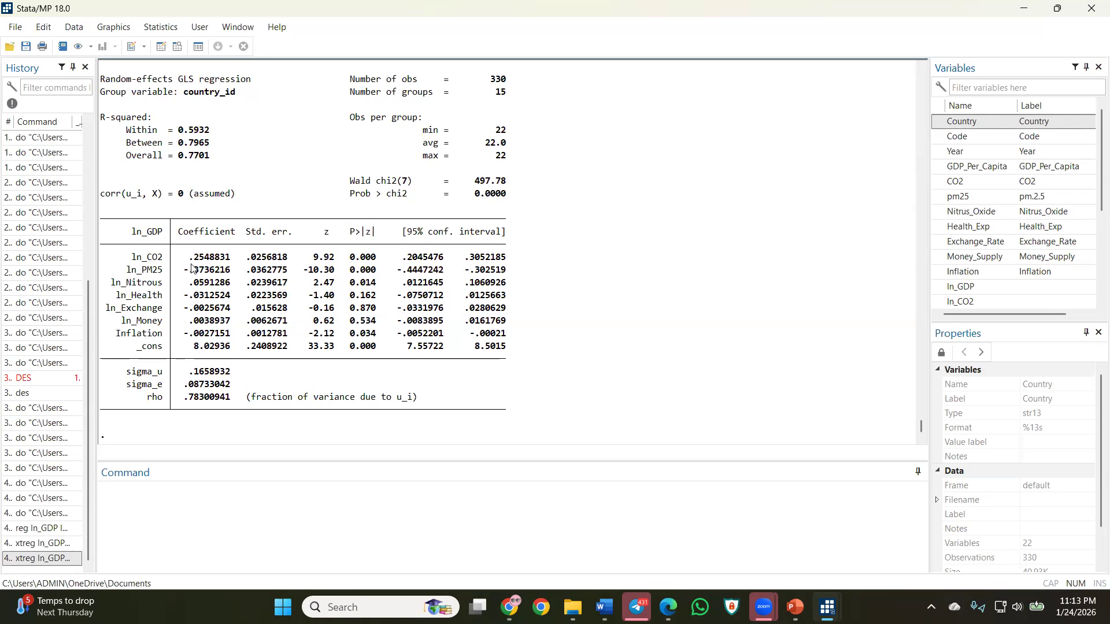
{"action": "left_click_drag", "start_coordinate": [128, 257], "coordinate": [316, 261]}
{"action": "left_click", "coordinate": [326, 258]}
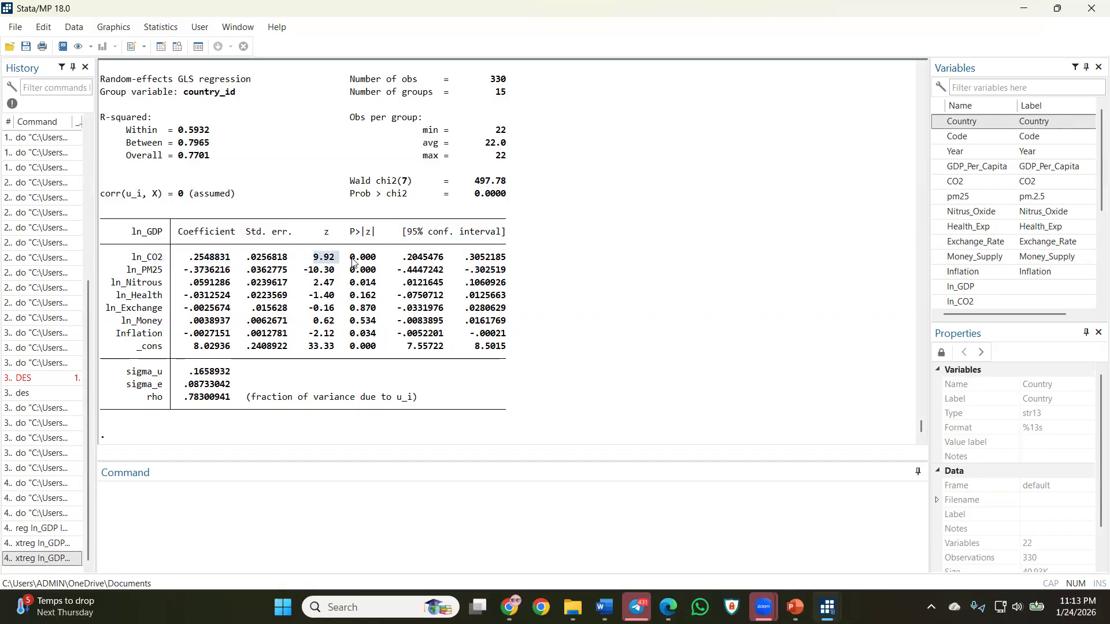
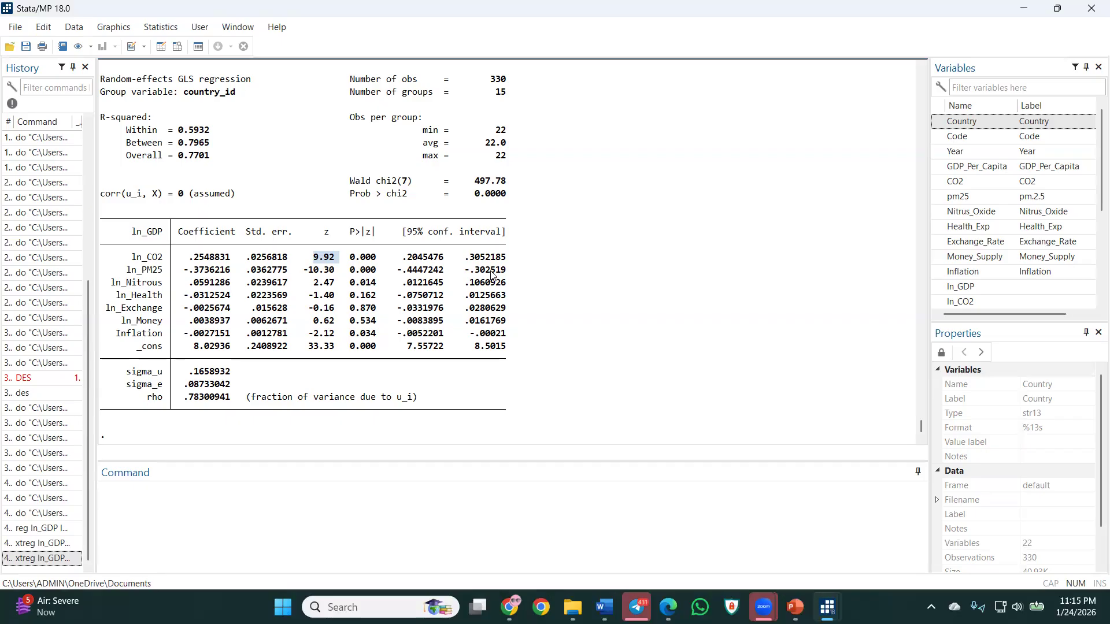
{"action": "left_click_drag", "start_coordinate": [506, 270], "coordinate": [399, 278]}
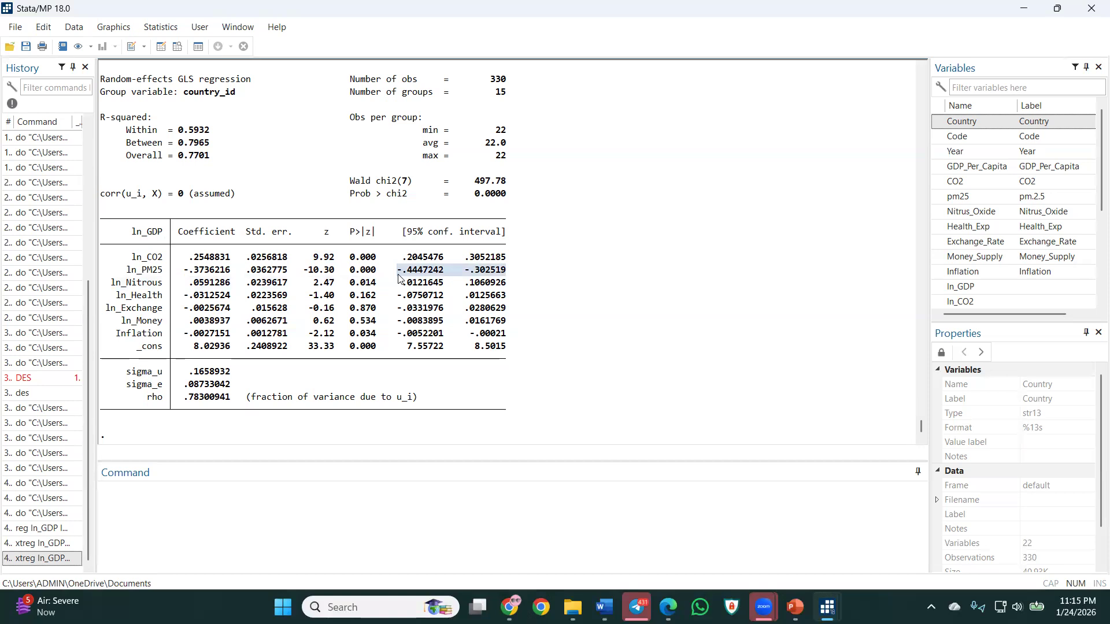
{"action": "left_click", "coordinate": [403, 287]}
{"action": "left_click_drag", "start_coordinate": [403, 287], "coordinate": [462, 291]}
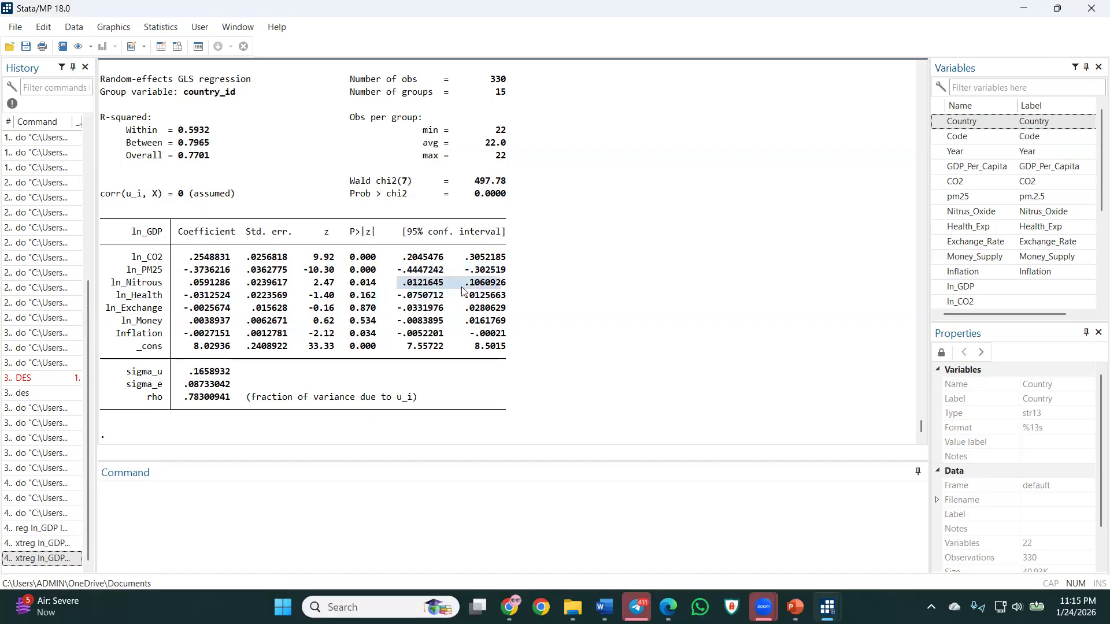
{"action": "left_click", "coordinate": [408, 285]}
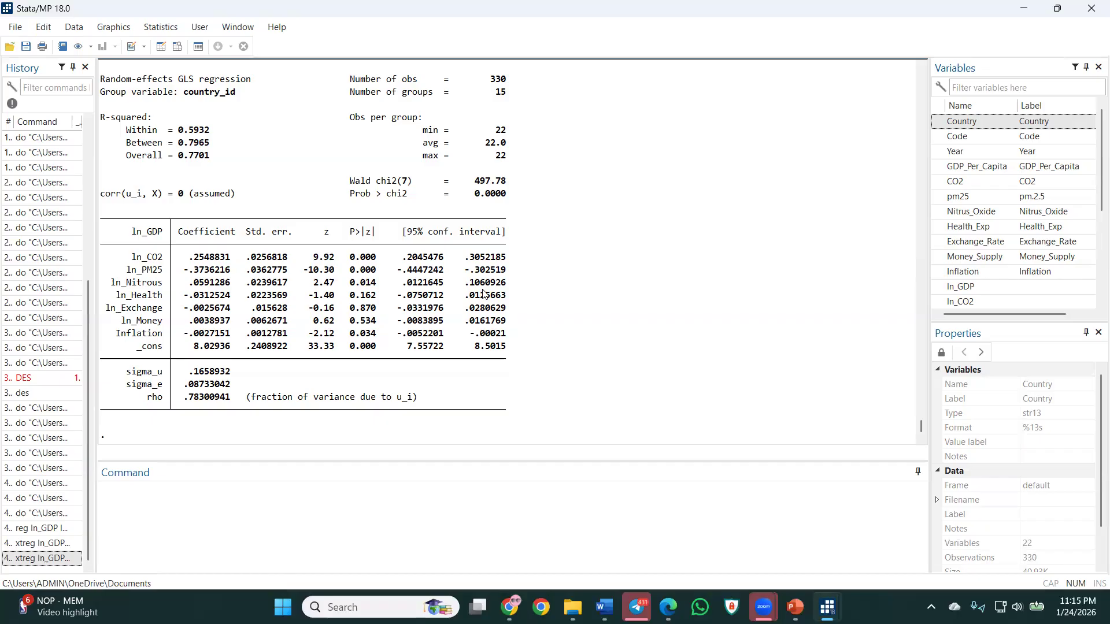
{"action": "left_click_drag", "start_coordinate": [463, 282], "coordinate": [393, 282]}
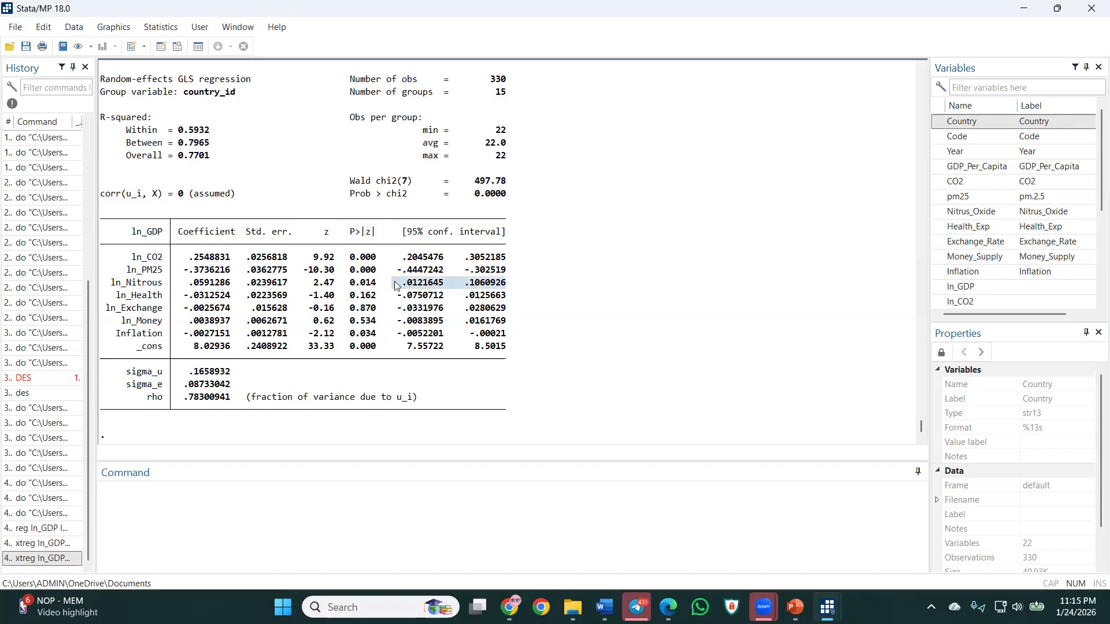
{"action": "left_click_drag", "start_coordinate": [463, 284], "coordinate": [508, 283]}
Examine the ln_Health and ln_Exchange rows, comparing their confidence intervals with their p-values.
{"action": "left_click_drag", "start_coordinate": [115, 298], "coordinate": [514, 300]}
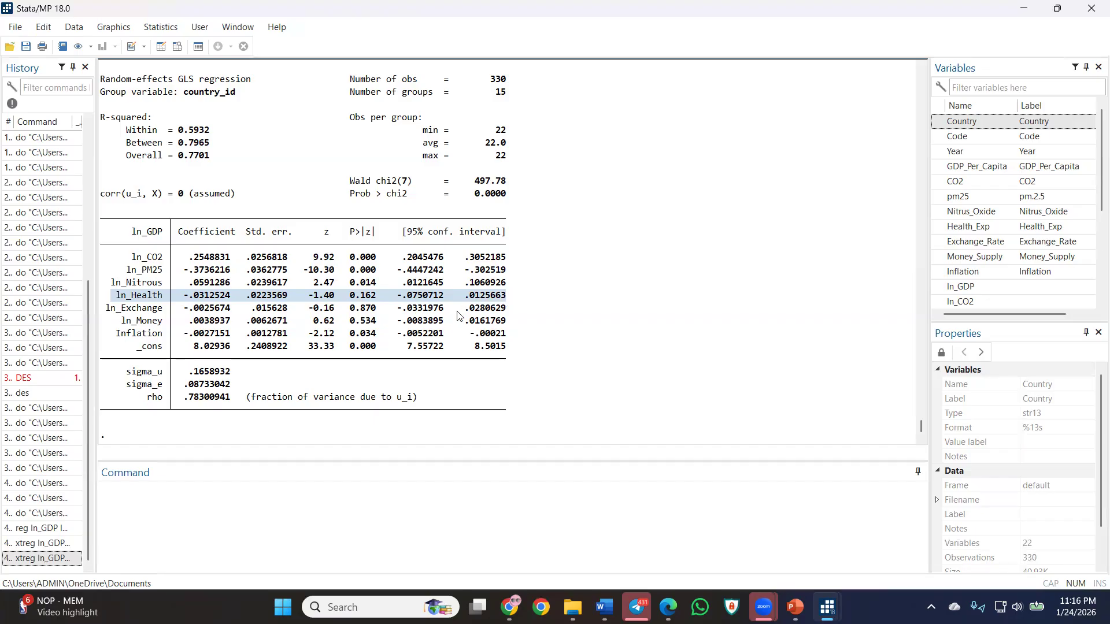
{"action": "left_click", "coordinate": [502, 299]}
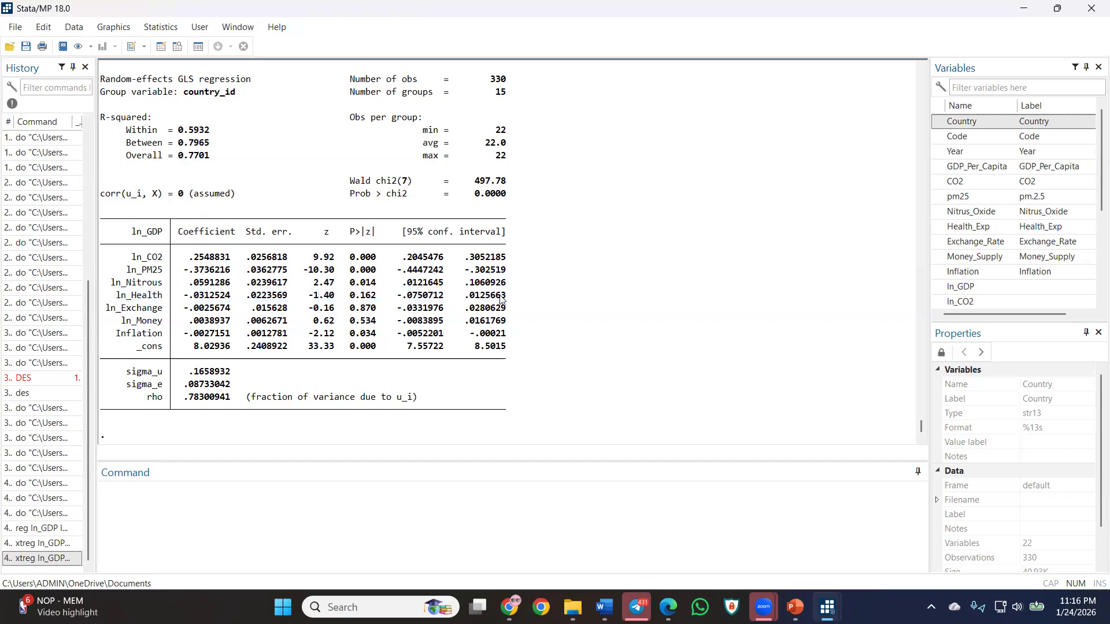
{"action": "left_click_drag", "start_coordinate": [501, 299], "coordinate": [362, 299]}
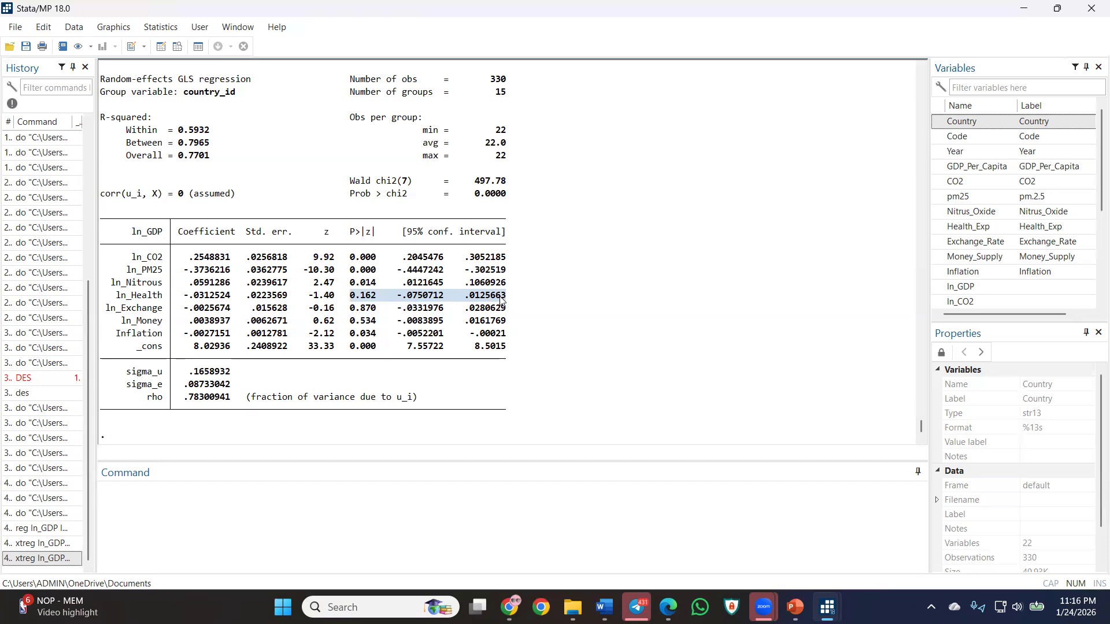
{"action": "left_click_drag", "start_coordinate": [504, 299], "coordinate": [310, 302]}
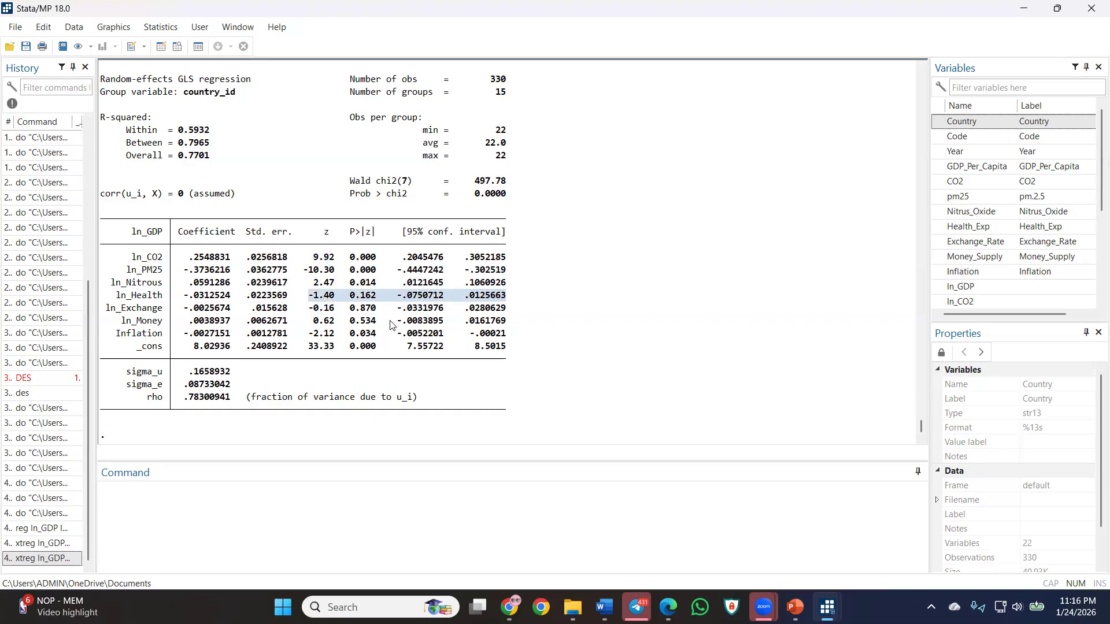
{"action": "left_click_drag", "start_coordinate": [512, 315], "coordinate": [101, 317]}
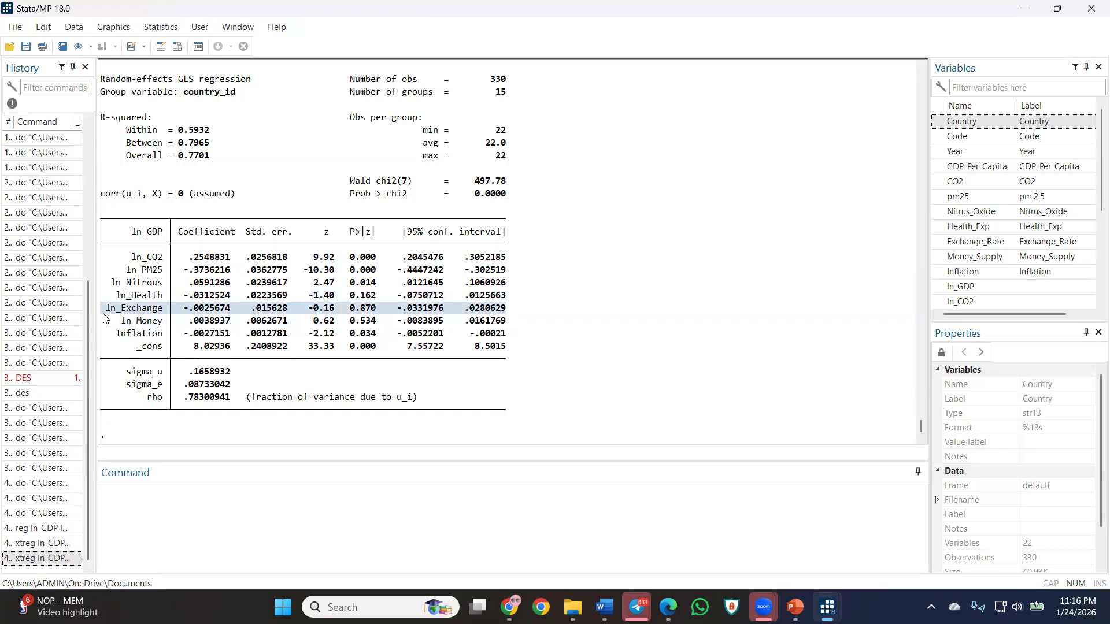
{"action": "left_click", "coordinate": [402, 313]}
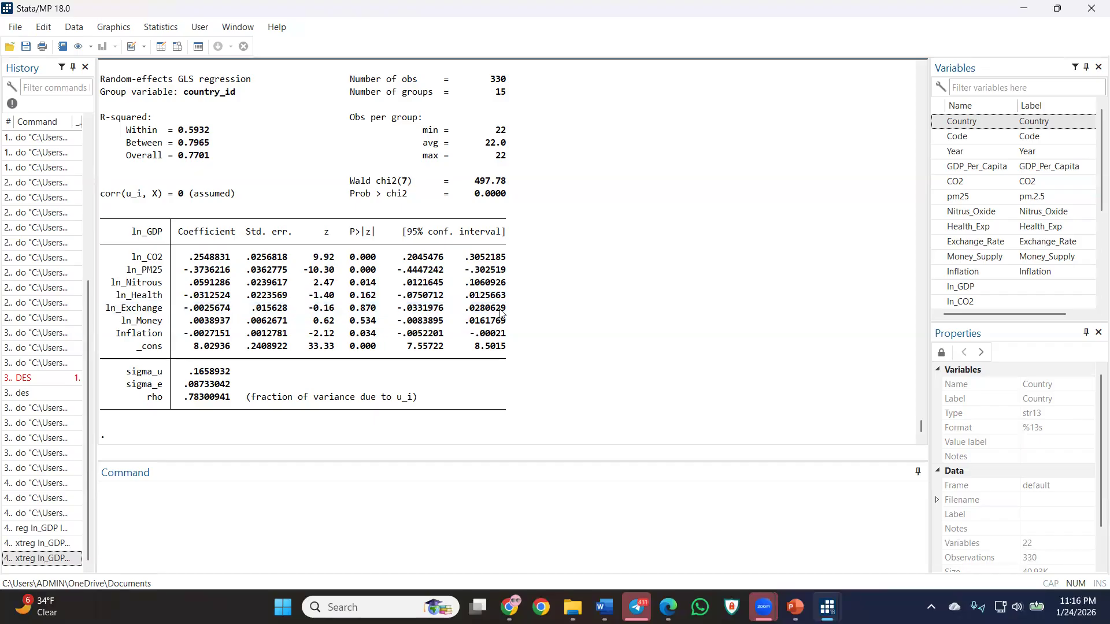
{"action": "left_click_drag", "start_coordinate": [395, 312], "coordinate": [513, 315]}
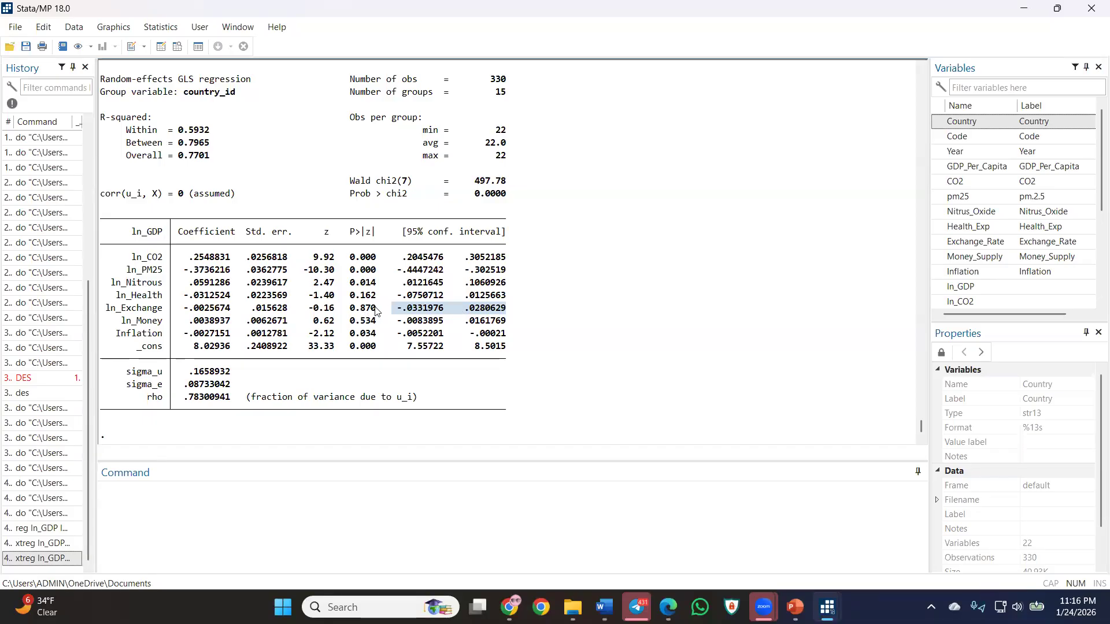
{"action": "left_click_drag", "start_coordinate": [377, 312], "coordinate": [354, 312]}
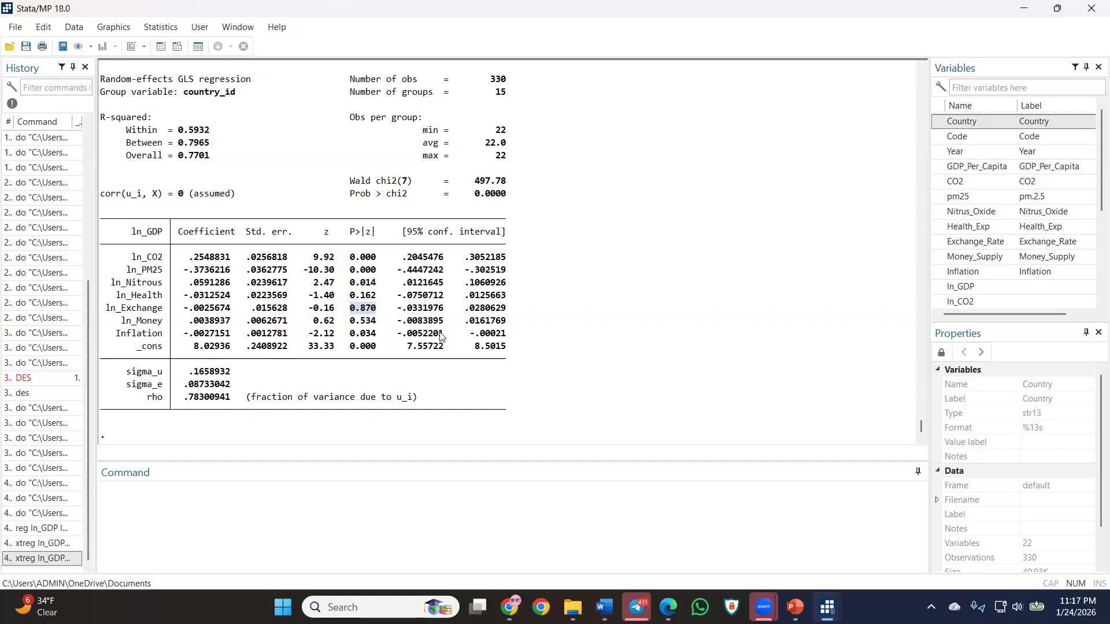
Examine the Inflation confidence interval and review the coefficients of all regressors in the table.
{"action": "left_click", "coordinate": [403, 339]}
{"action": "left_click_drag", "start_coordinate": [403, 338], "coordinate": [468, 338]}
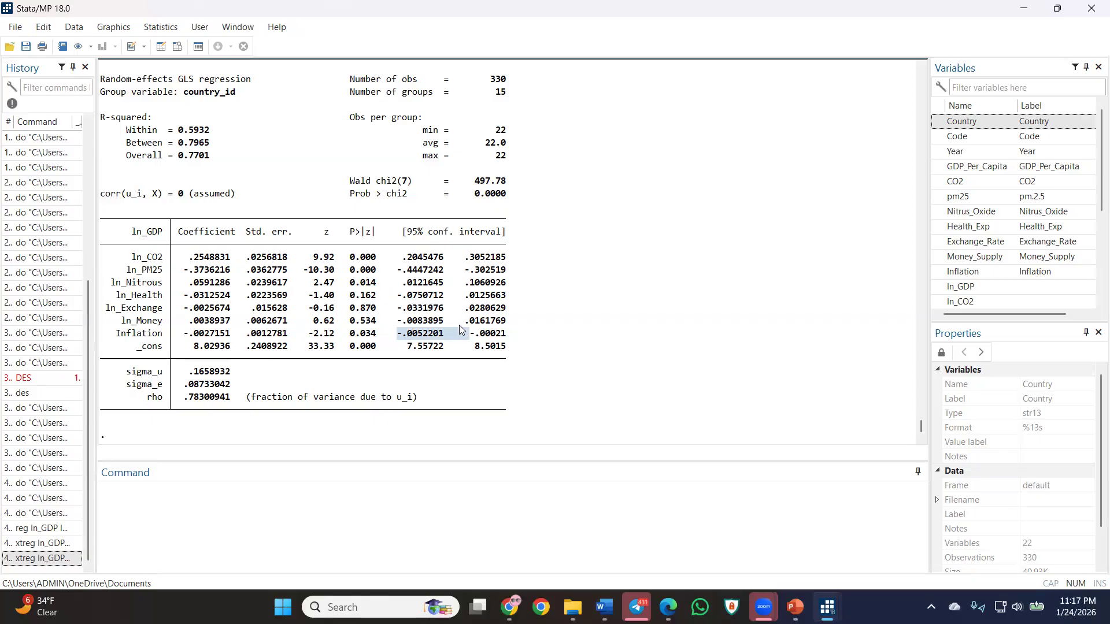
{"action": "left_click_drag", "start_coordinate": [512, 335], "coordinate": [435, 328]}
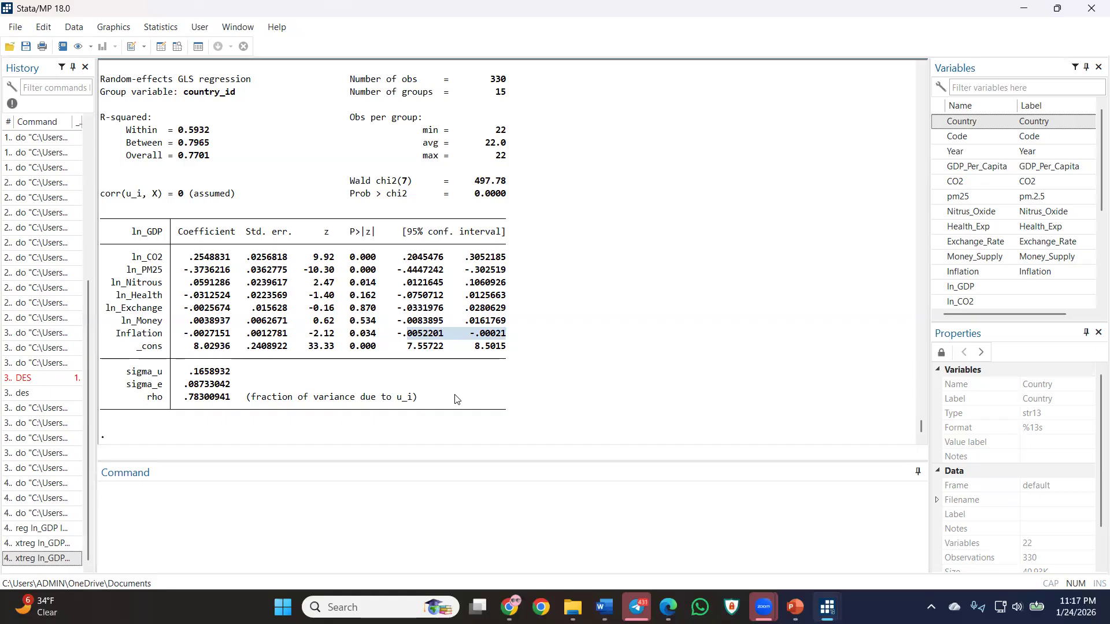
{"action": "left_click_drag", "start_coordinate": [178, 233], "coordinate": [228, 325]}
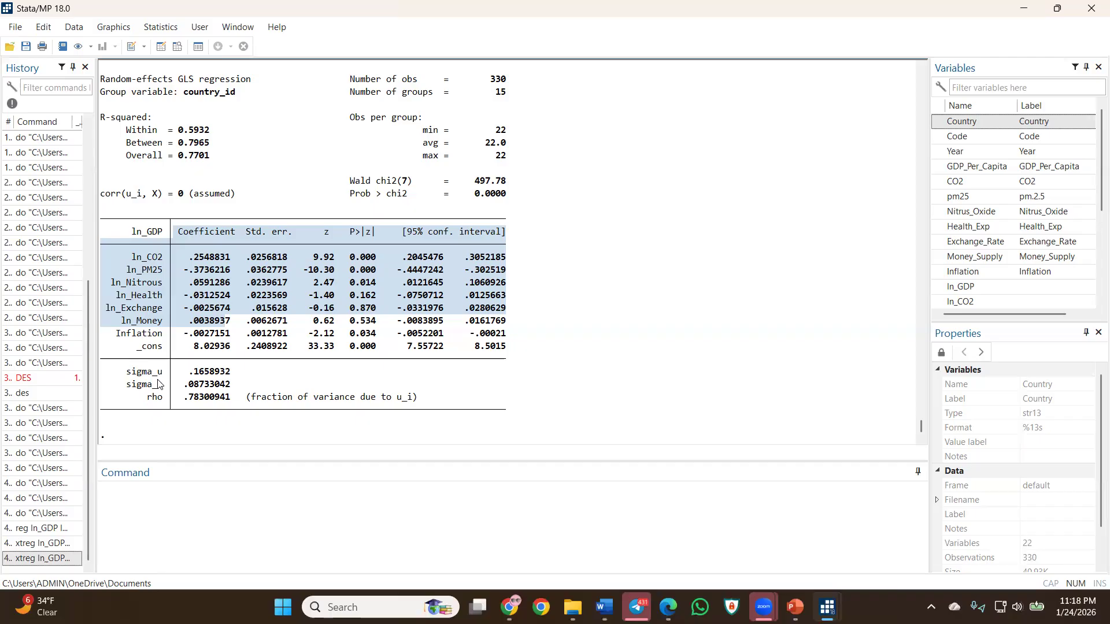
{"action": "left_click", "coordinate": [591, 318]}
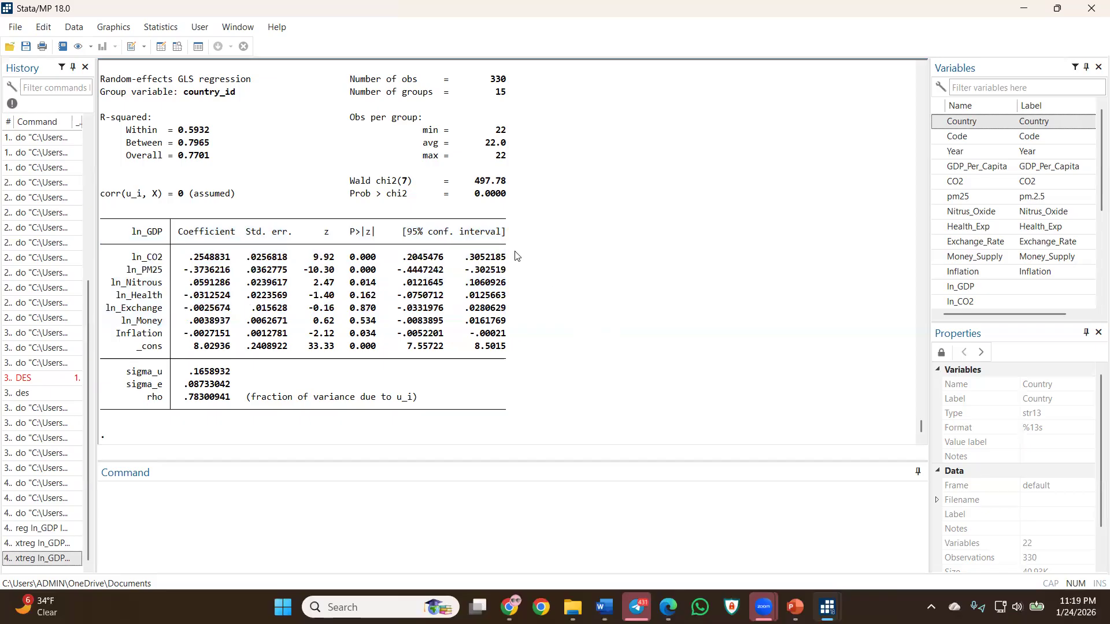
Review the coefficient table under the xtreg random-effects command again, focusing on the full ln_Health row.
{"action": "scroll", "coordinate": [399, 246], "scroll_direction": "up", "scroll_amount": 2}
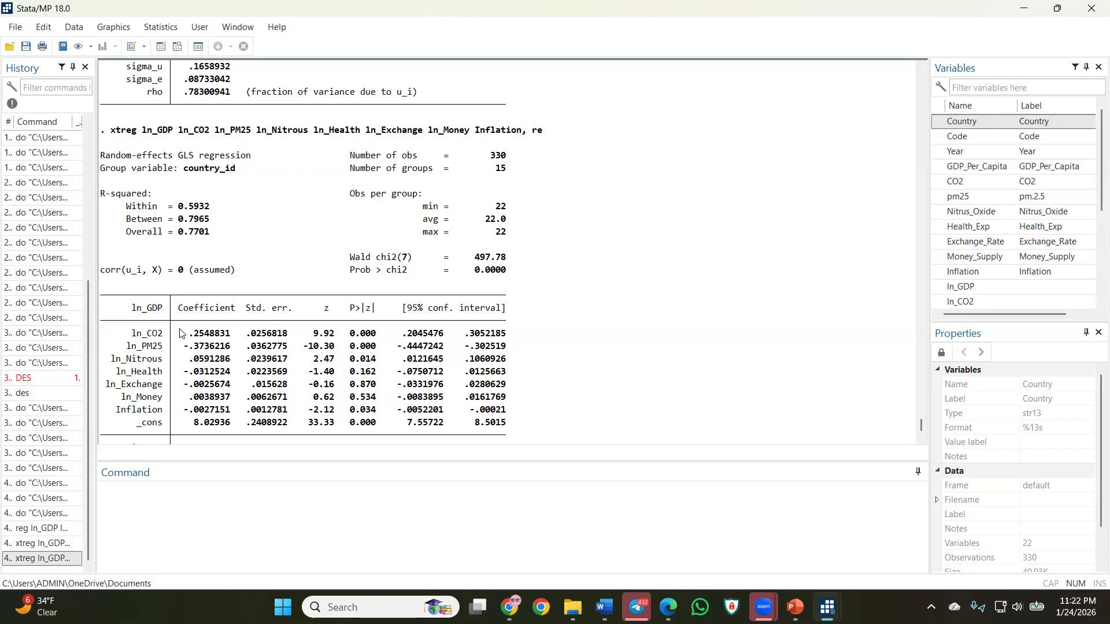
{"action": "left_click_drag", "start_coordinate": [176, 308], "coordinate": [189, 359]}
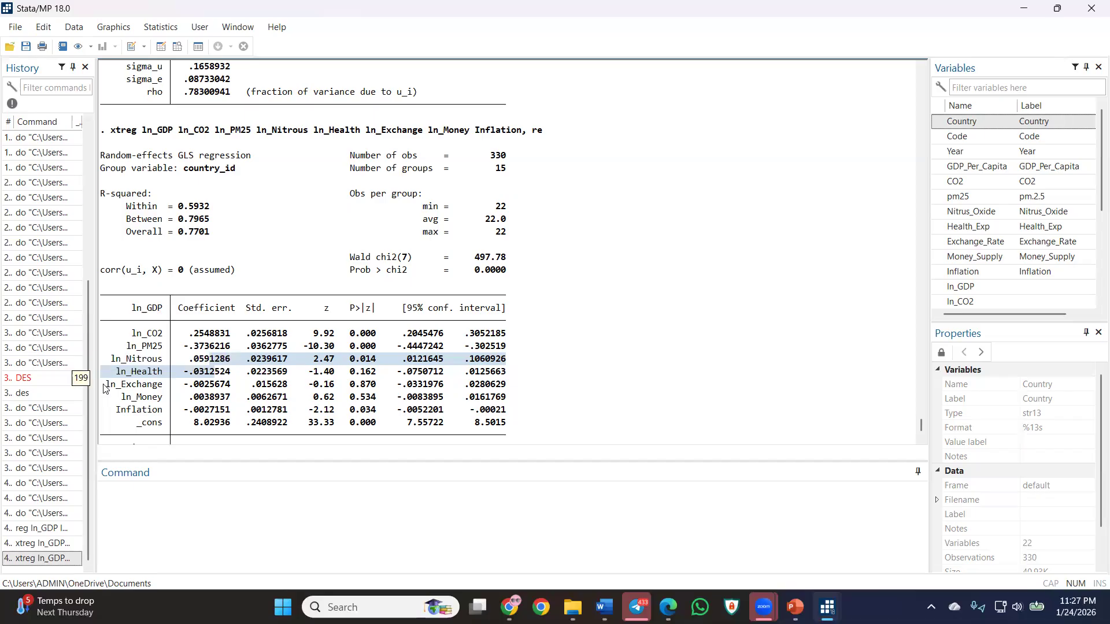
{"action": "left_click", "coordinate": [257, 377]}
{"action": "left_click_drag", "start_coordinate": [118, 379], "coordinate": [503, 374]}
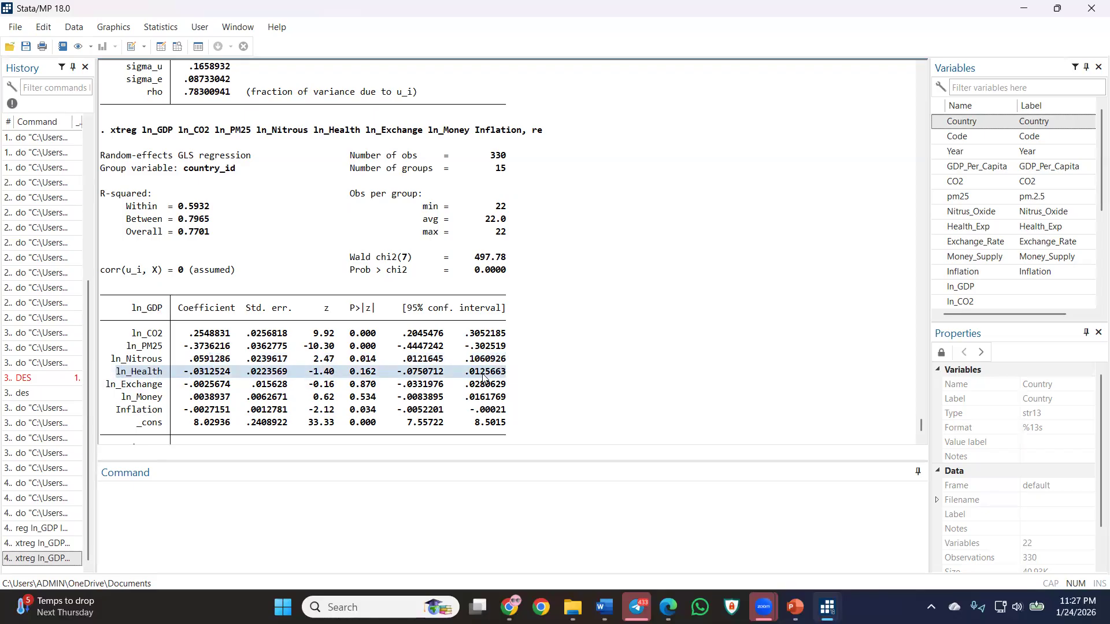
{"action": "left_click", "coordinate": [379, 375]}
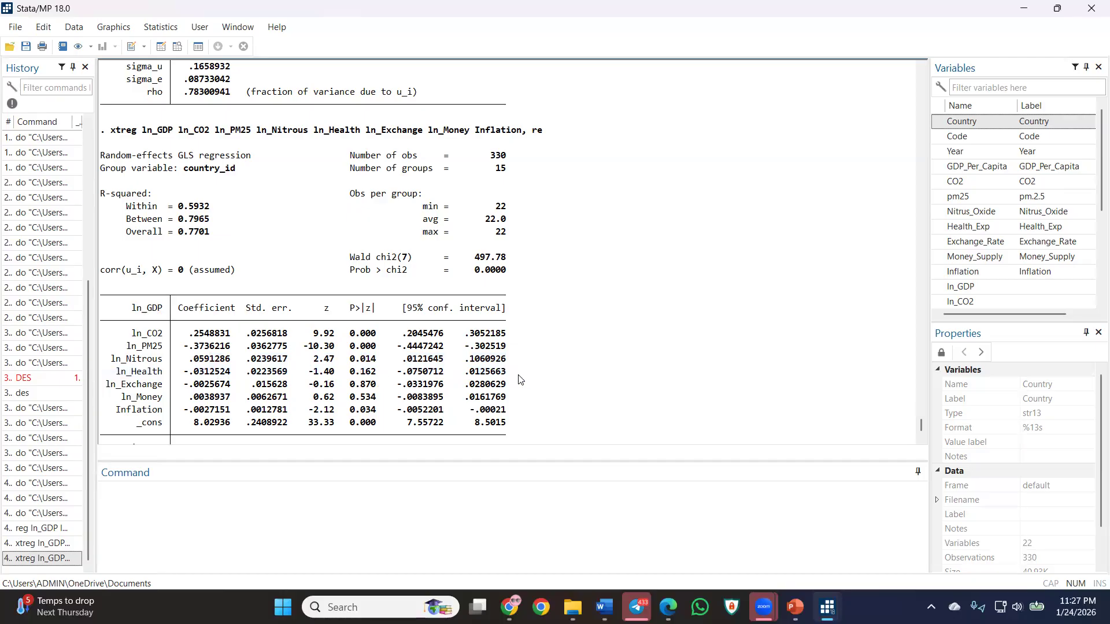
{"action": "left_click_drag", "start_coordinate": [511, 374], "coordinate": [109, 370]}
{"action": "scroll", "coordinate": [111, 370], "scroll_direction": "down", "scroll_amount": 1}
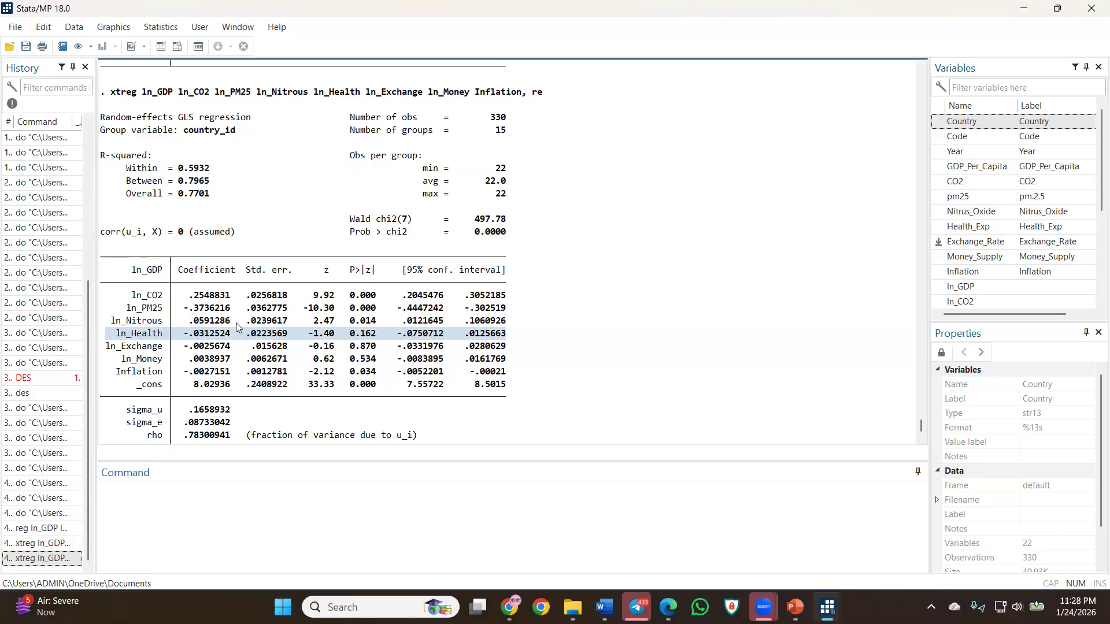
{"action": "left_click", "coordinate": [328, 357]}
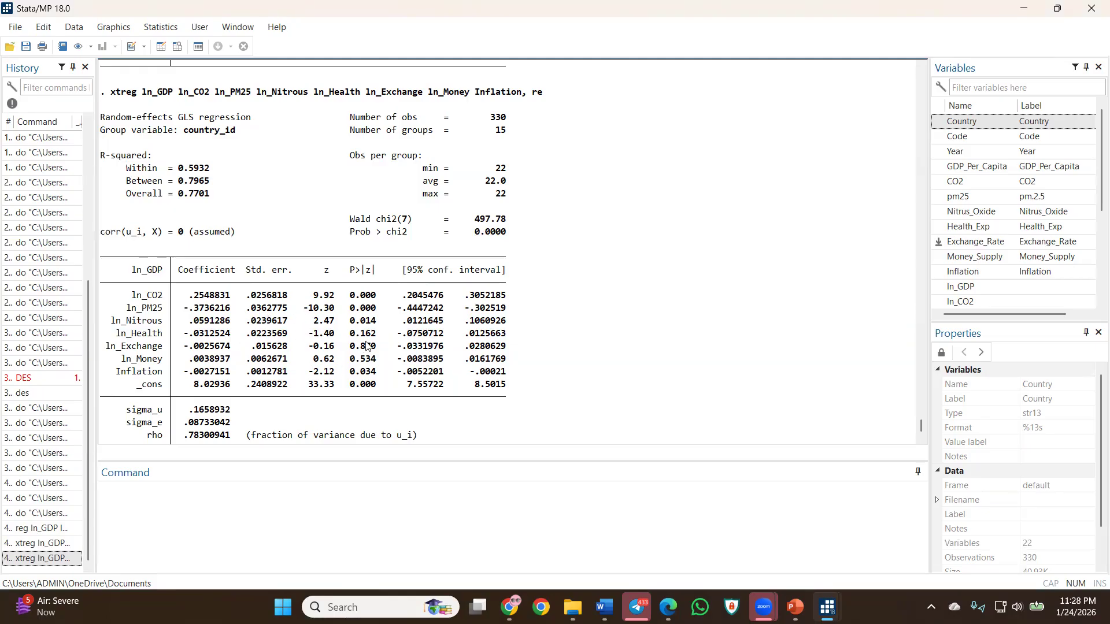
{"action": "scroll", "coordinate": [446, 375], "scroll_direction": "down", "scroll_amount": 1}
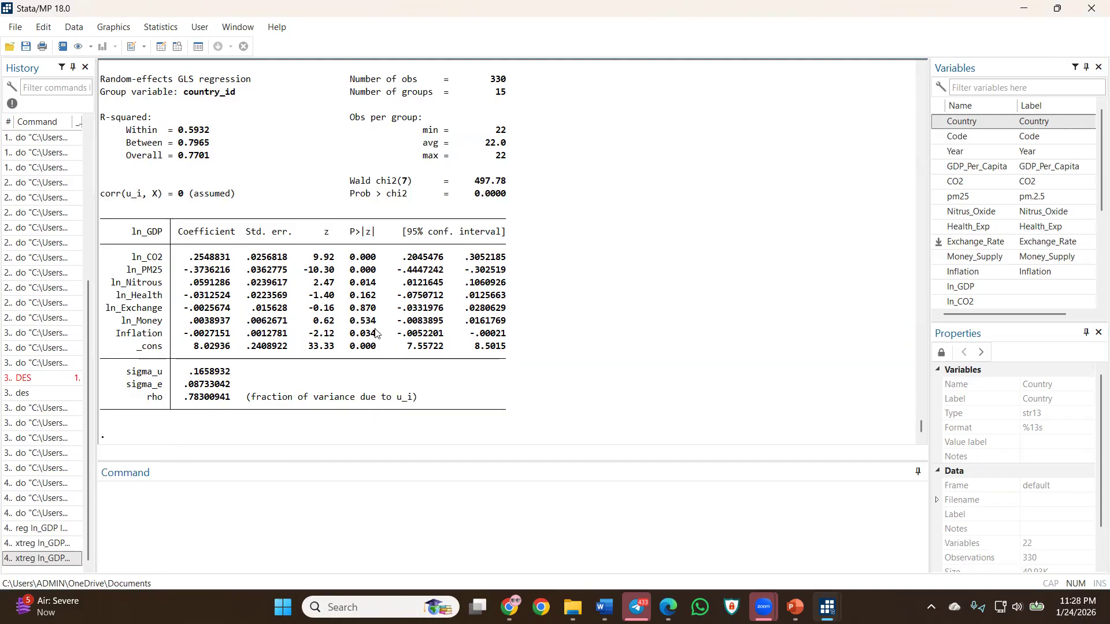
{"action": "scroll", "coordinate": [372, 327], "scroll_direction": "up", "scroll_amount": 1}
{"action": "scroll", "coordinate": [373, 327], "scroll_direction": "down", "scroll_amount": 1}
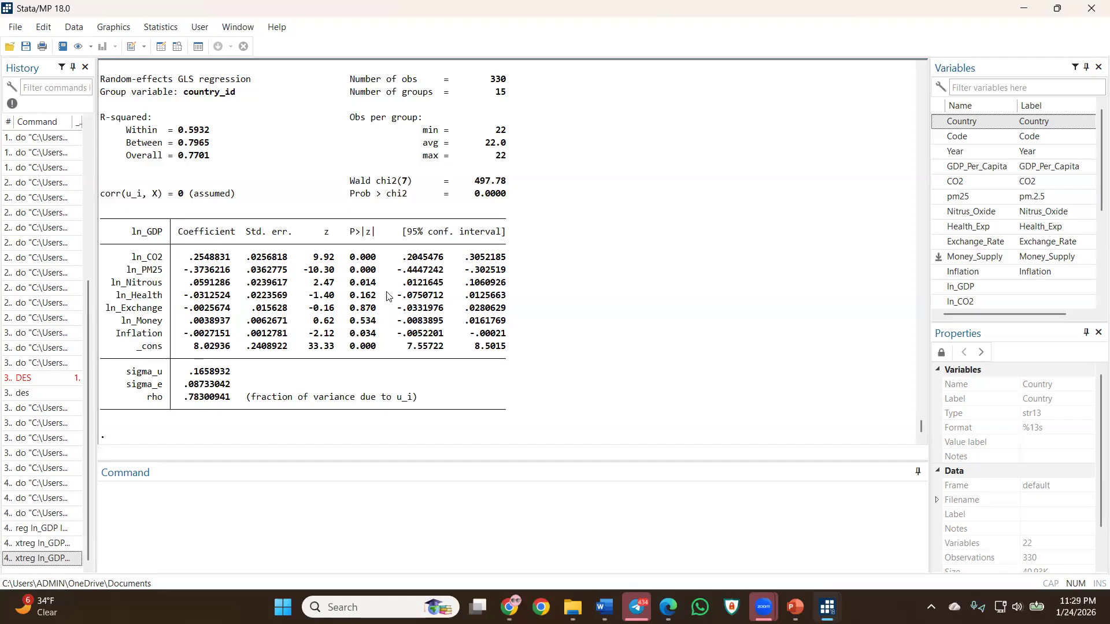
{"action": "scroll", "coordinate": [252, 337], "scroll_direction": "up", "scroll_amount": 2}
{"action": "scroll", "coordinate": [244, 296], "scroll_direction": "up", "scroll_amount": 3}
{"action": "scroll", "coordinate": [245, 295], "scroll_direction": "down", "scroll_amount": 5}
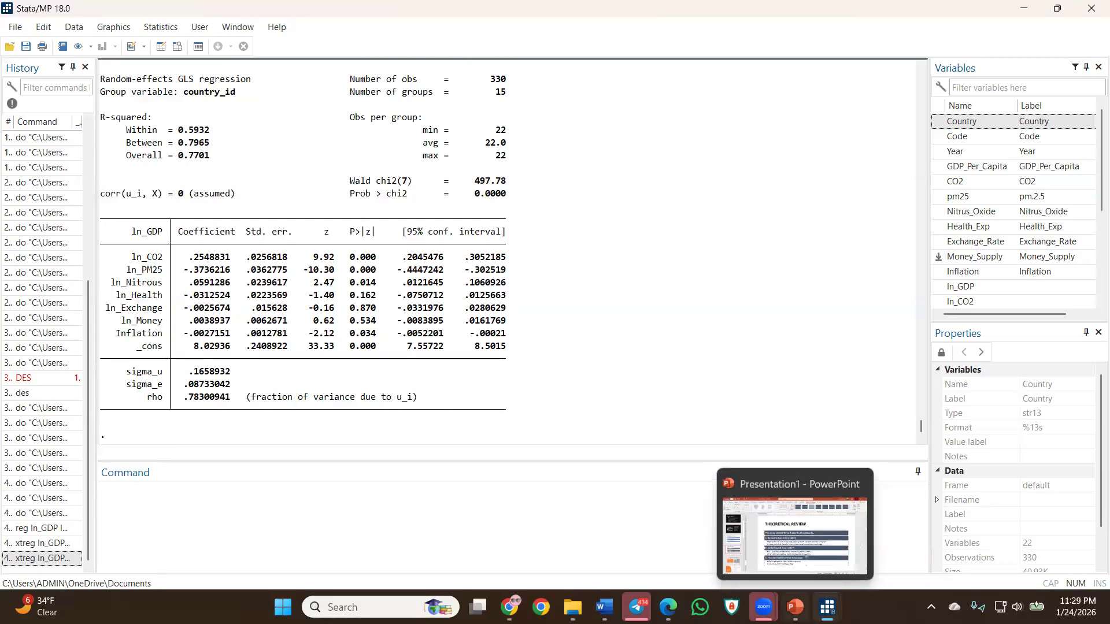
Bring up the do-file and look through the Hausman test, model estimation and Mean Group estimator commands.
{"action": "mouse_move", "coordinate": [831, 604]}
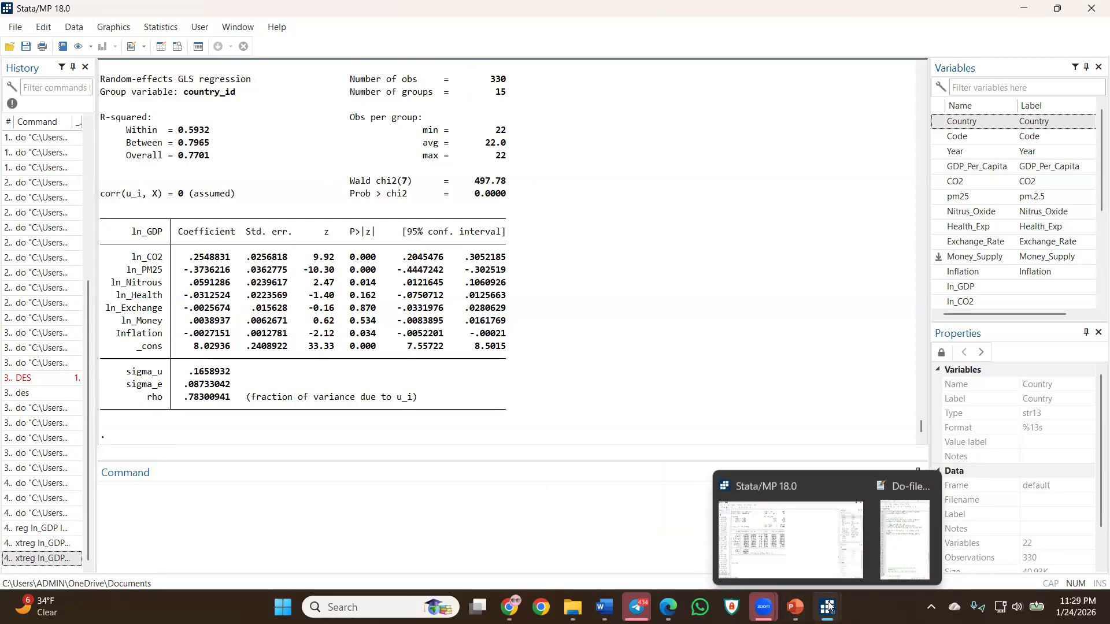
{"action": "left_click", "coordinate": [888, 548]}
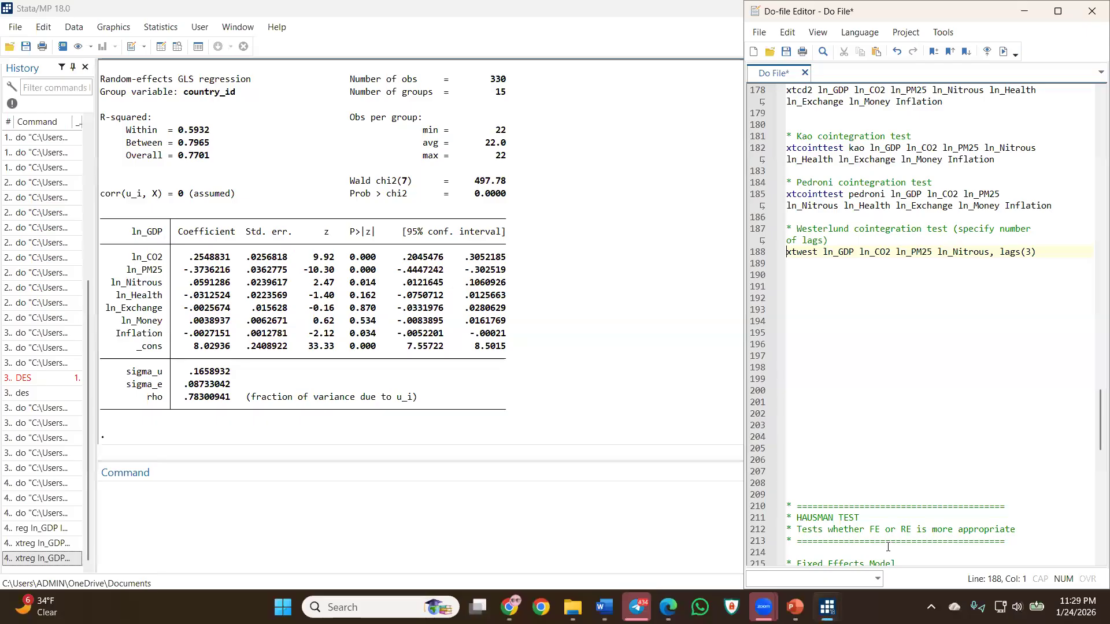
{"action": "scroll", "coordinate": [885, 464], "scroll_direction": "down", "scroll_amount": 14}
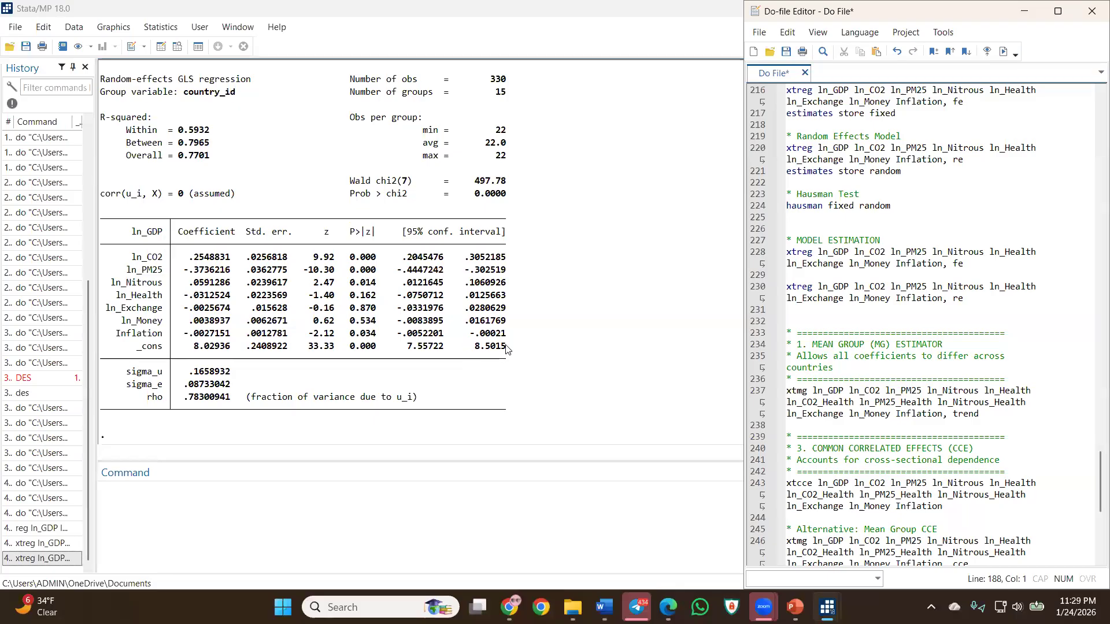
Return to the random-effects results and examine the _cons row and the within and overall R-squared.
{"action": "mouse_move", "coordinate": [509, 348]}
{"action": "left_mouse_down"}
{"action": "mouse_move", "coordinate": [121, 350]}
{"action": "mouse_move", "coordinate": [454, 353]}
{"action": "mouse_move", "coordinate": [509, 343]}
{"action": "left_mouse_up"}
{"action": "left_click", "coordinate": [139, 347]}
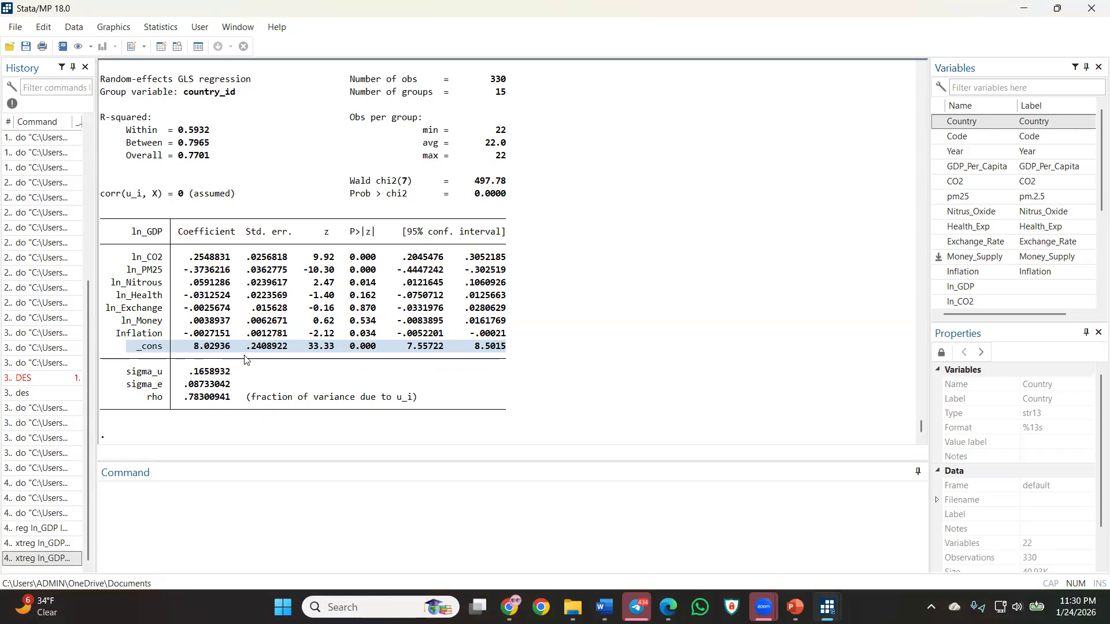
{"action": "scroll", "coordinate": [279, 315], "scroll_direction": "up", "scroll_amount": 1}
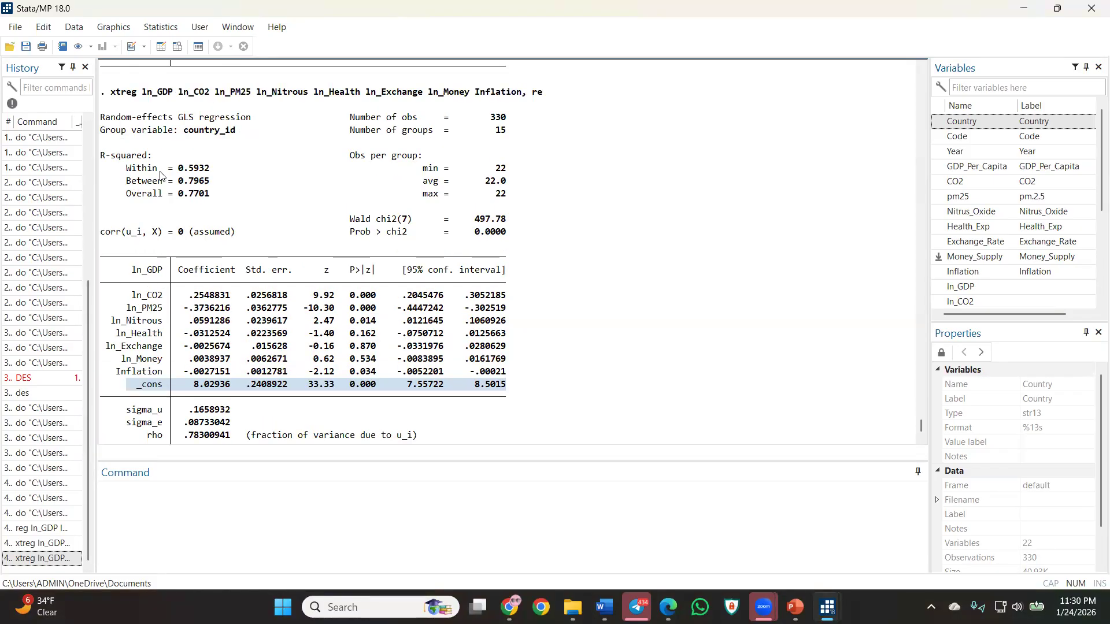
{"action": "left_click_drag", "start_coordinate": [224, 168], "coordinate": [125, 172]}
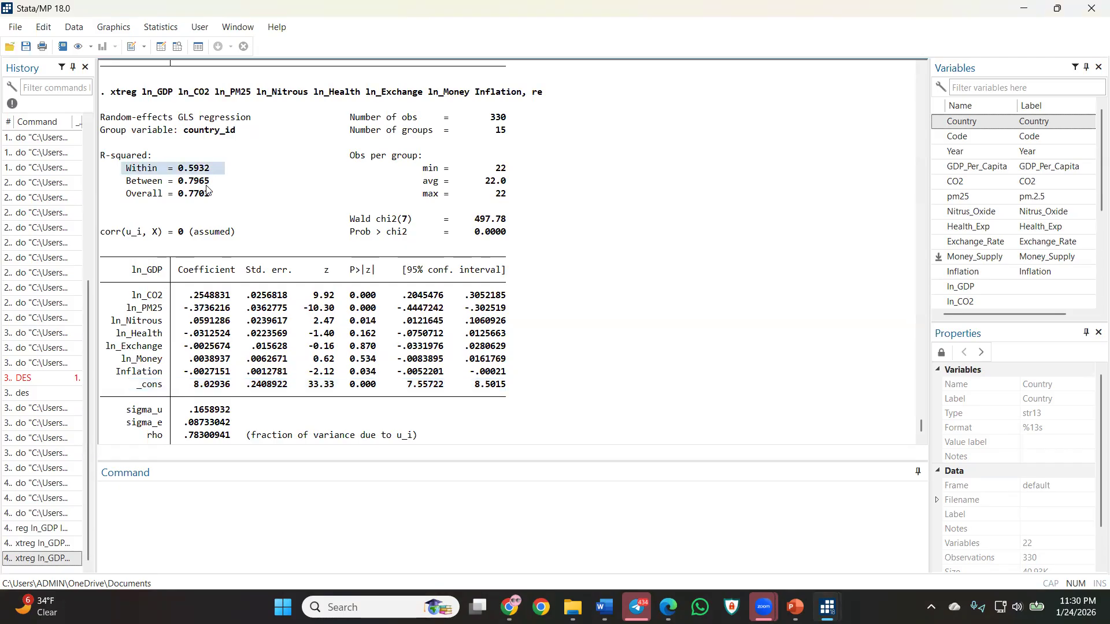
{"action": "left_click_drag", "start_coordinate": [213, 198], "coordinate": [107, 186]}
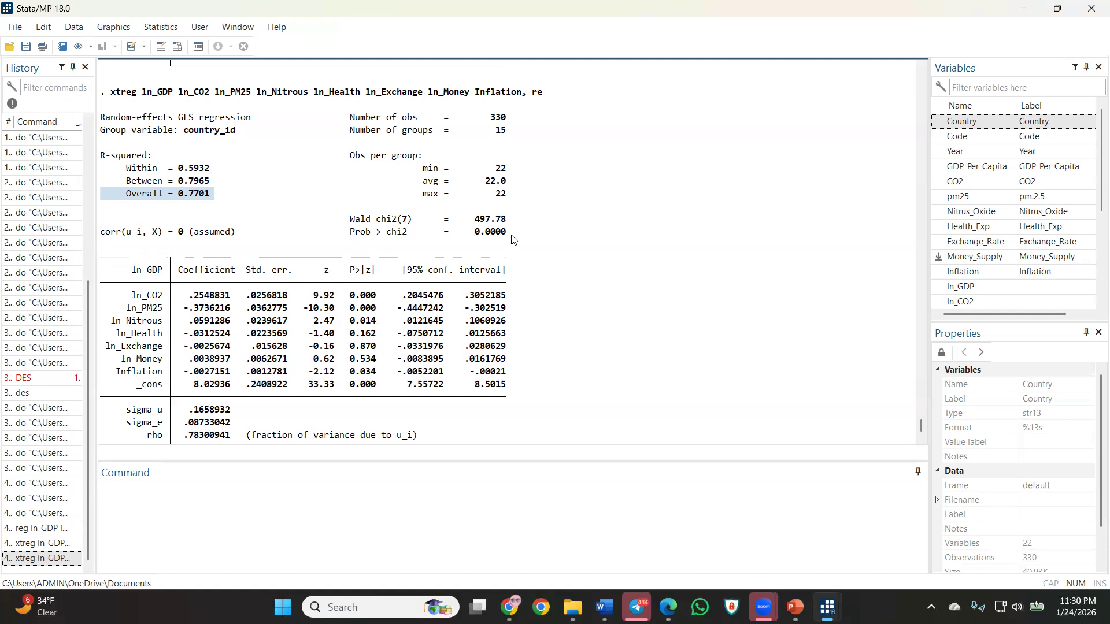
Examine the Prob > chi2 line and the regressor rows from ln_CO2 to Inflation in the random-effects results.
{"action": "left_click_drag", "start_coordinate": [509, 232], "coordinate": [342, 230]}
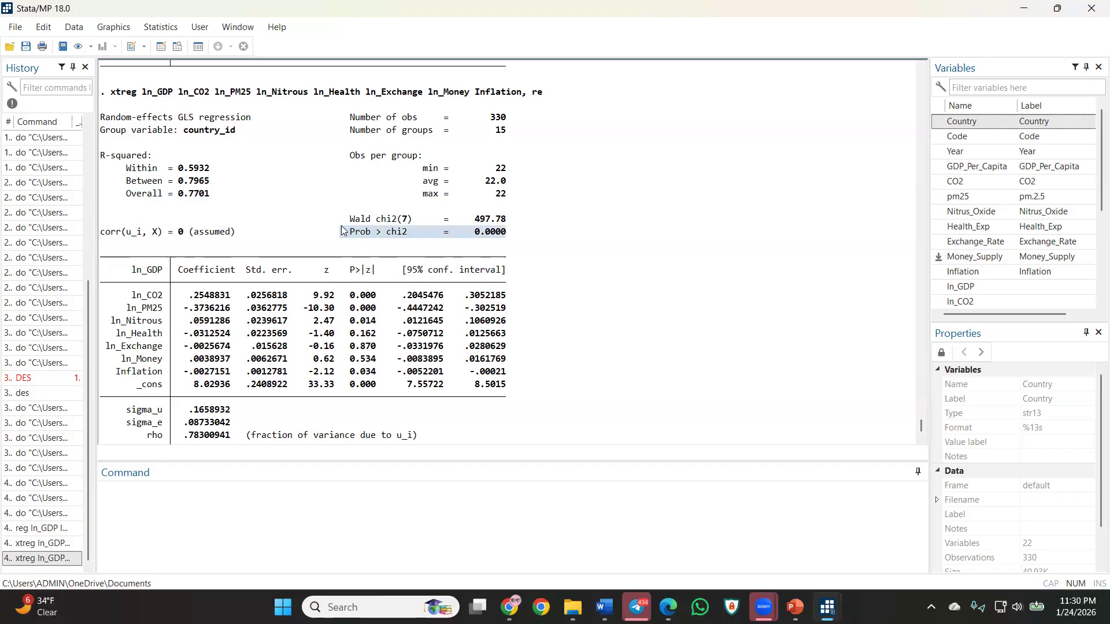
{"action": "scroll", "coordinate": [207, 284], "scroll_direction": "down", "scroll_amount": 1}
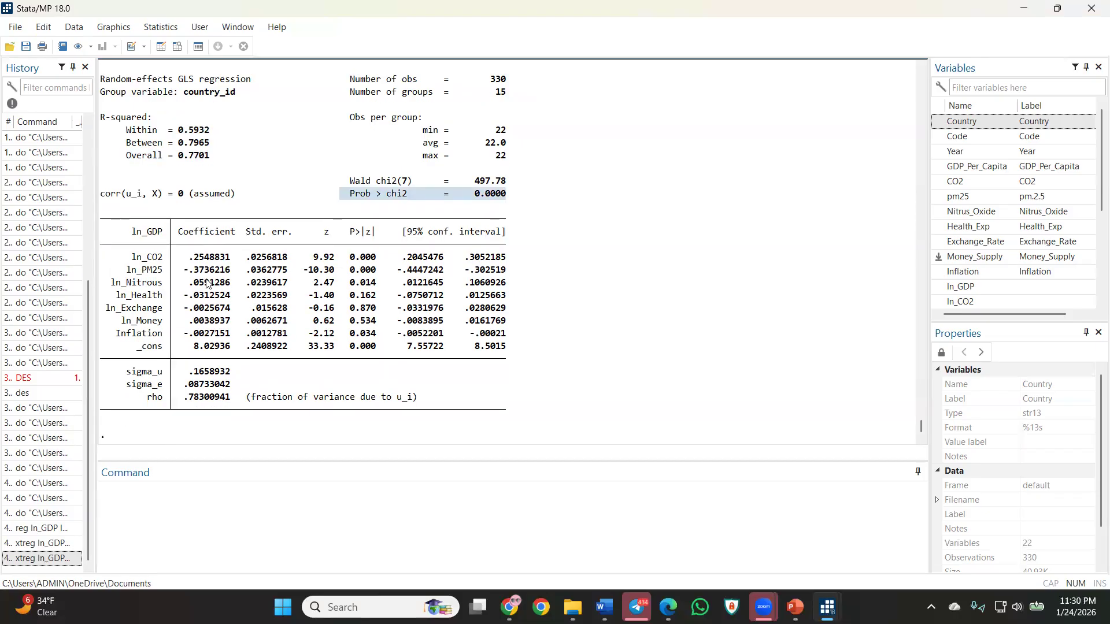
{"action": "left_click_drag", "start_coordinate": [127, 256], "coordinate": [512, 334]}
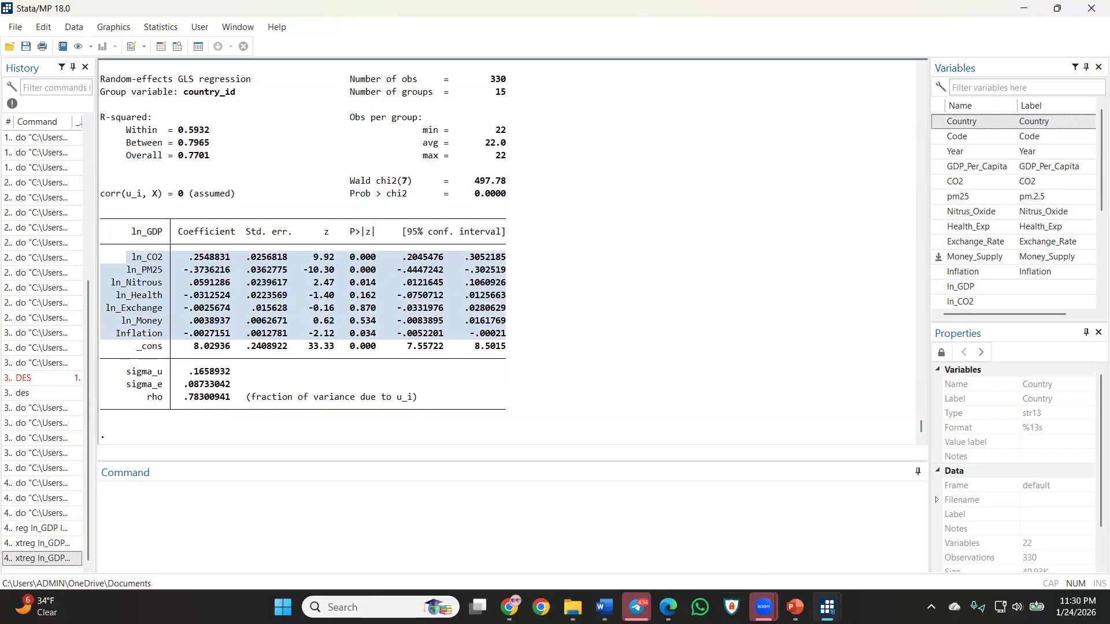
Look over the do-file's model estimation commands, and return to the random-effects table to review the rows from ln_CO2 to ln_Exchange.
{"action": "mouse_move", "coordinate": [572, 607]}
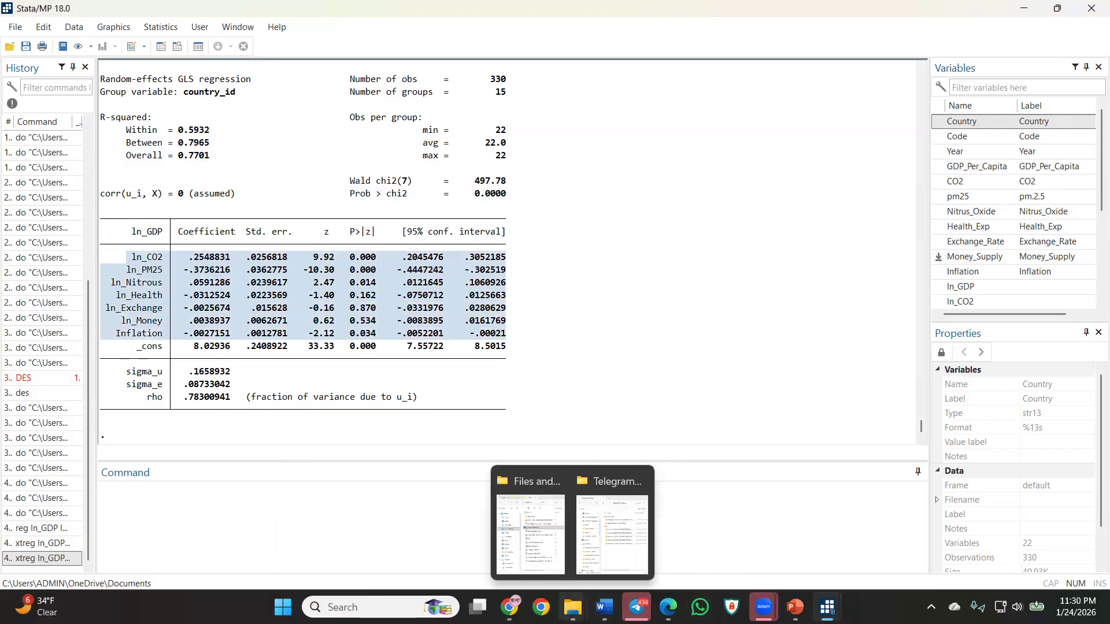
{"action": "left_click", "coordinate": [548, 560]}
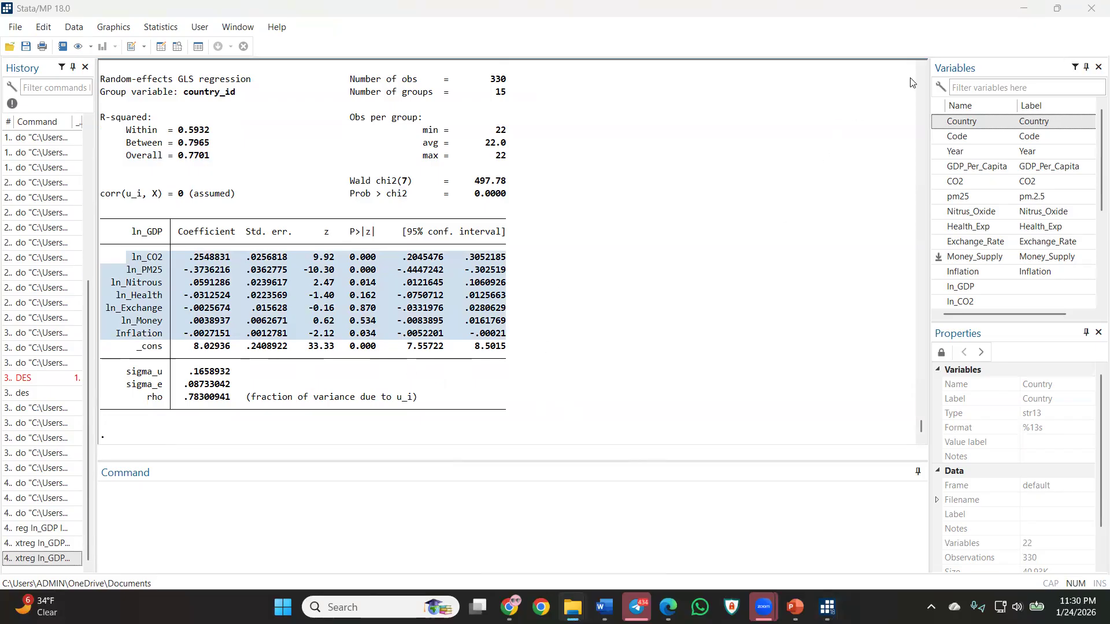
{"action": "left_click", "coordinate": [638, 296]}
{"action": "mouse_move", "coordinate": [827, 607]}
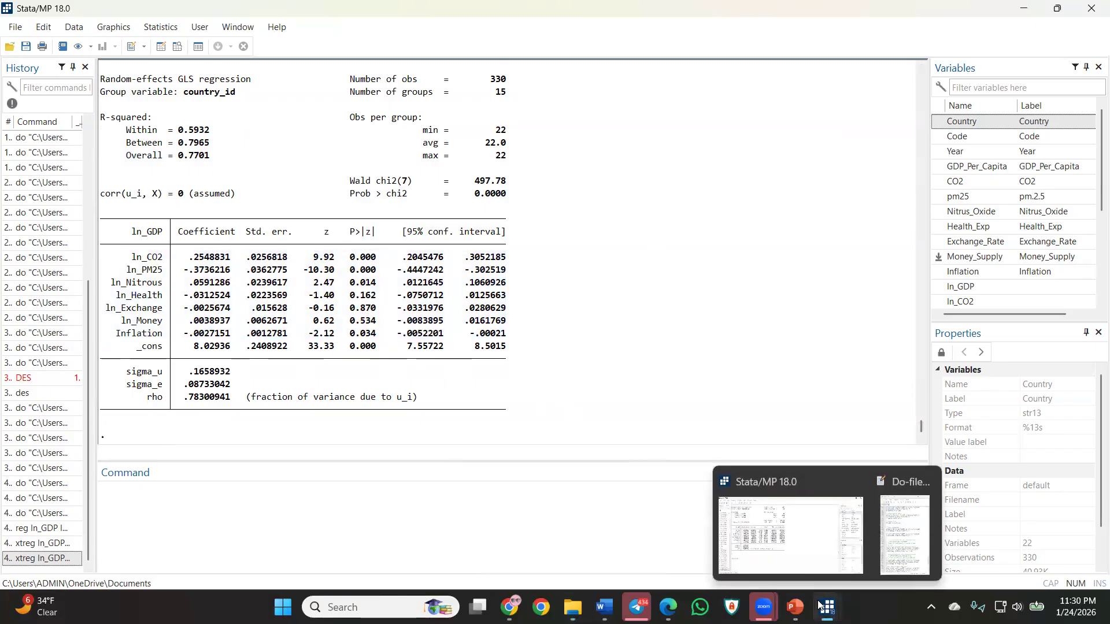
{"action": "left_click", "coordinate": [858, 515]}
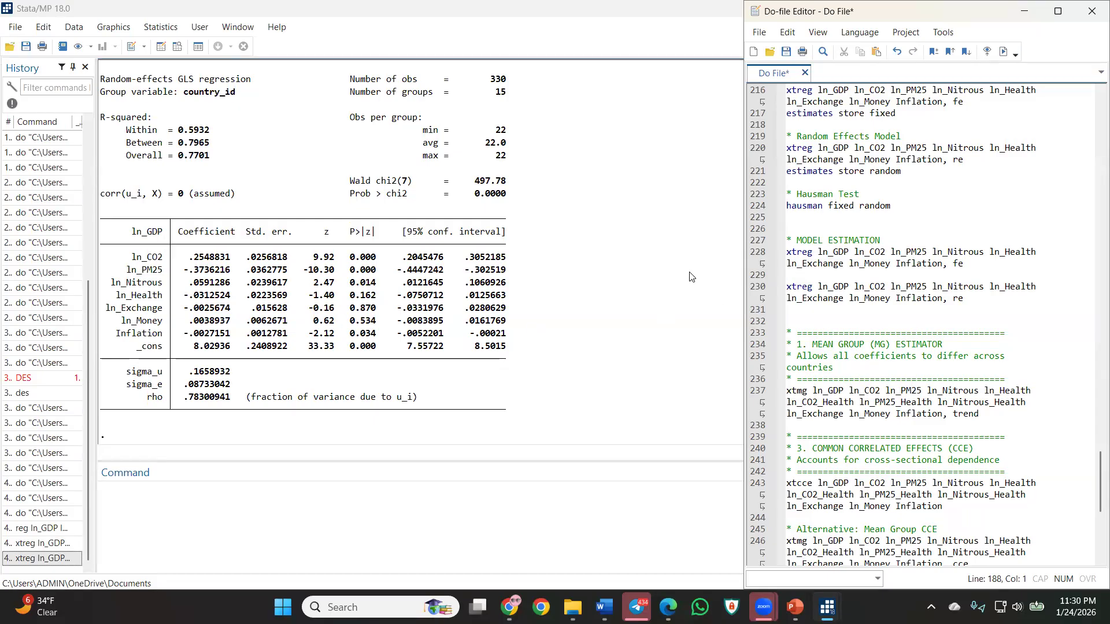
{"action": "left_click_drag", "start_coordinate": [123, 257], "coordinate": [219, 291]}
{"action": "left_click_drag", "start_coordinate": [377, 308], "coordinate": [396, 294]}
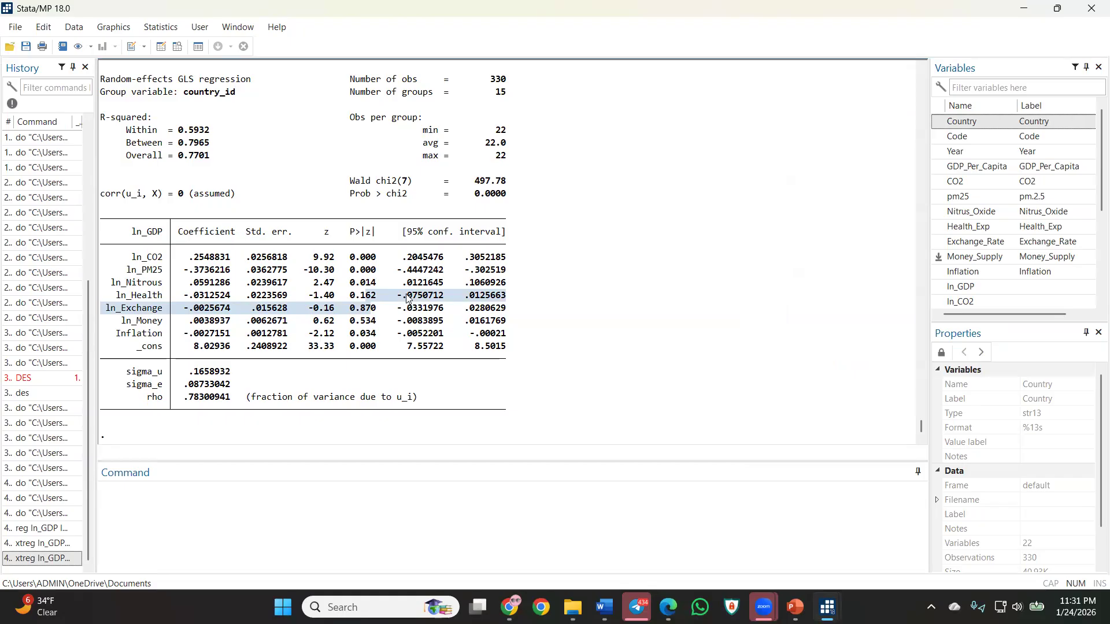
Bring up the do-file and select the fixed-effects xtreg command on line 228 under MODEL ESTIMATION.
{"action": "mouse_move", "coordinate": [573, 593]}
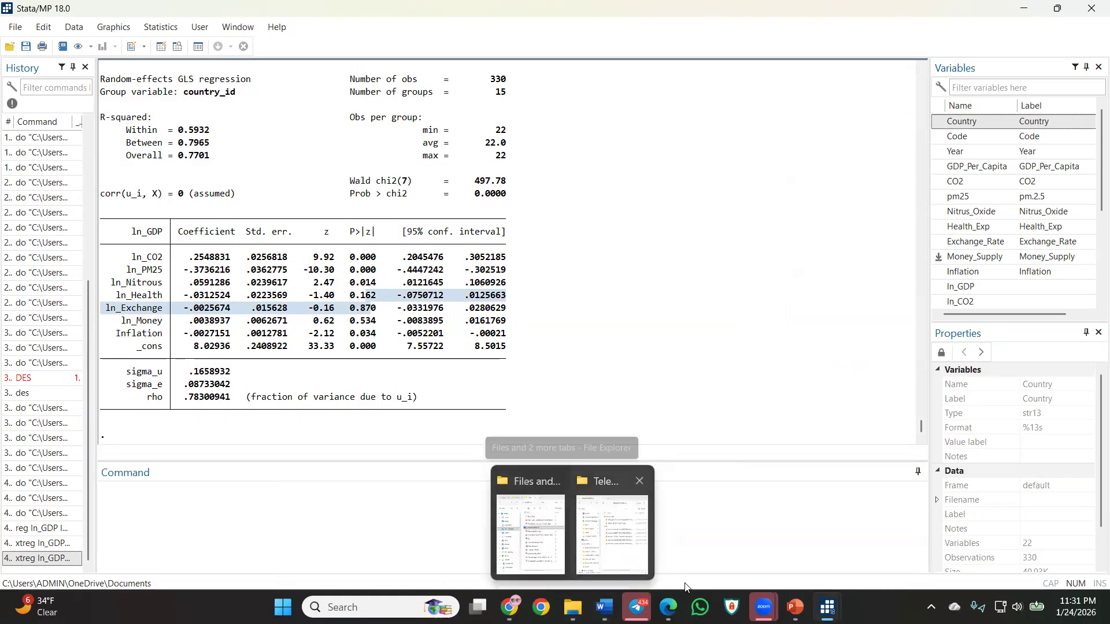
{"action": "mouse_move", "coordinate": [604, 601]}
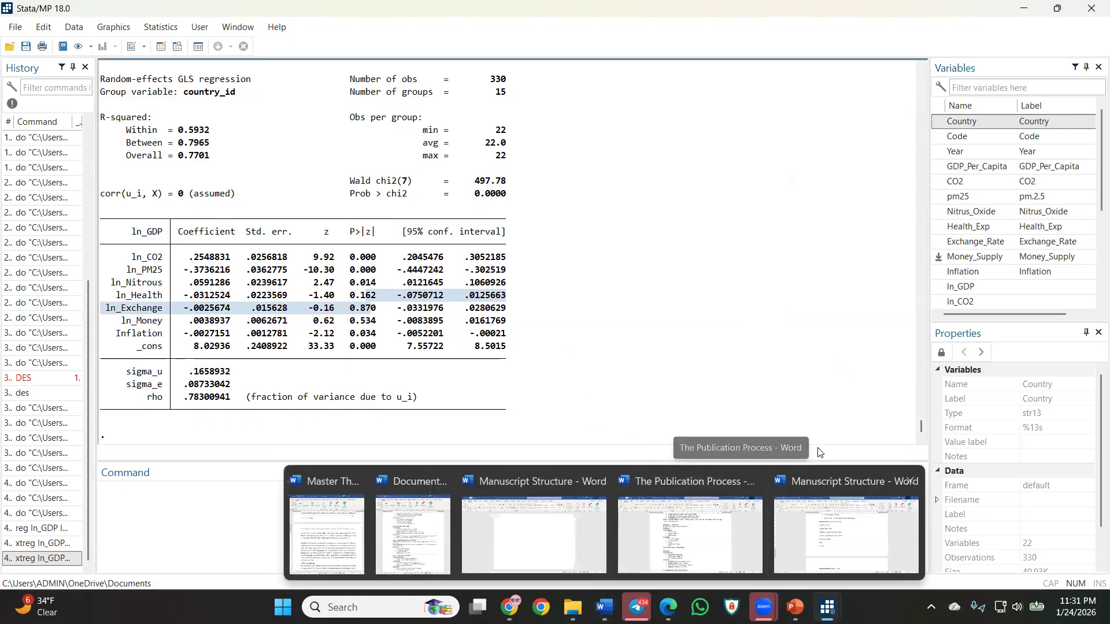
{"action": "mouse_move", "coordinate": [828, 606]}
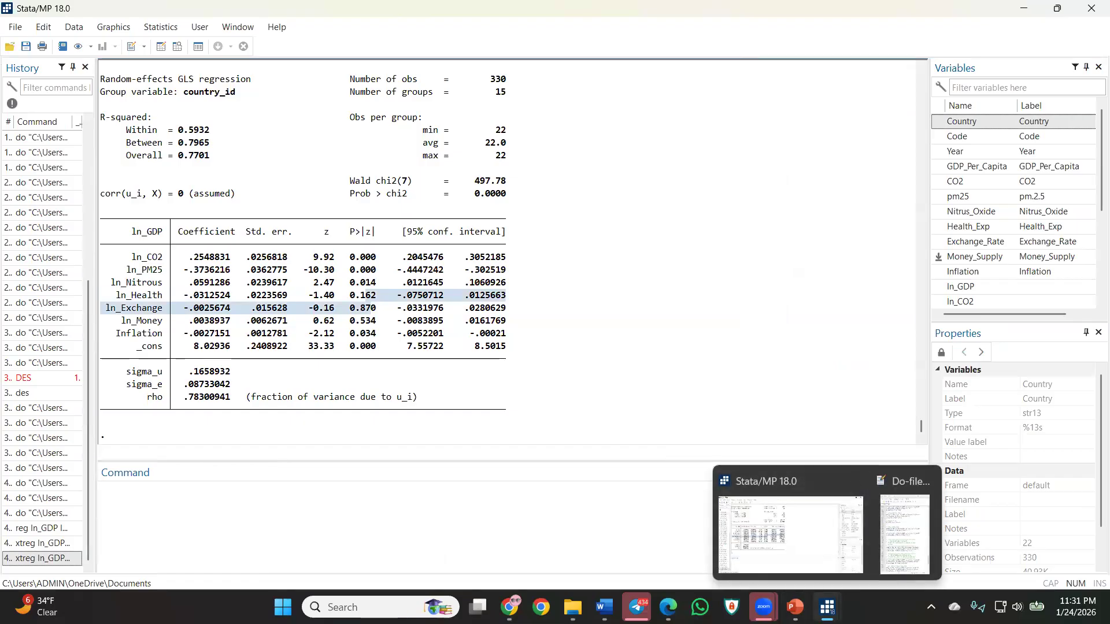
{"action": "left_click", "coordinate": [885, 548]}
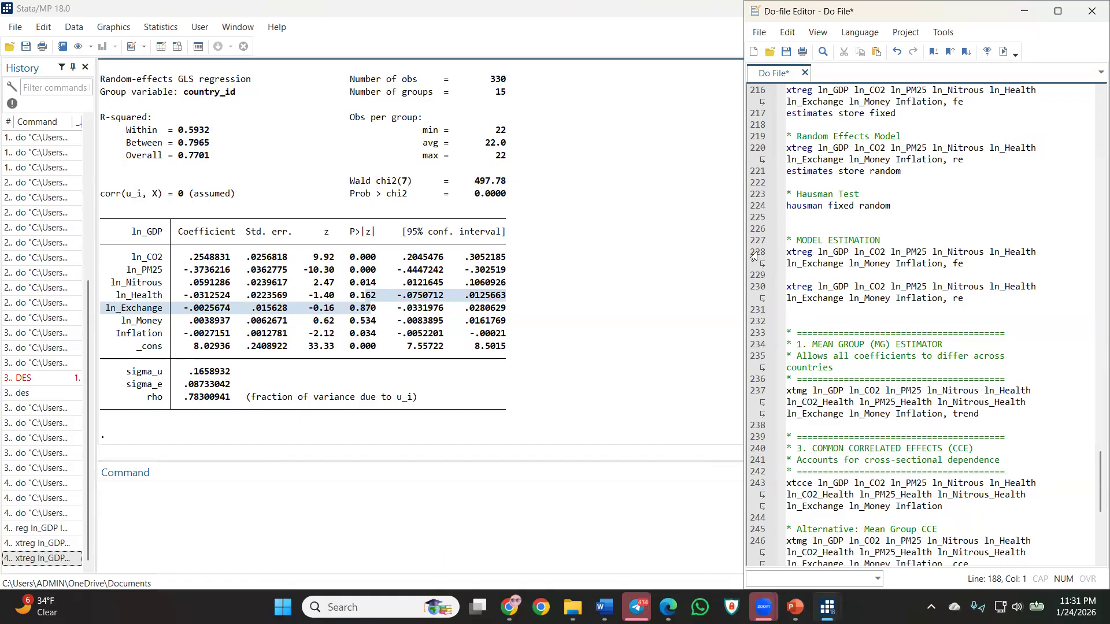
{"action": "left_click", "coordinate": [755, 256]}
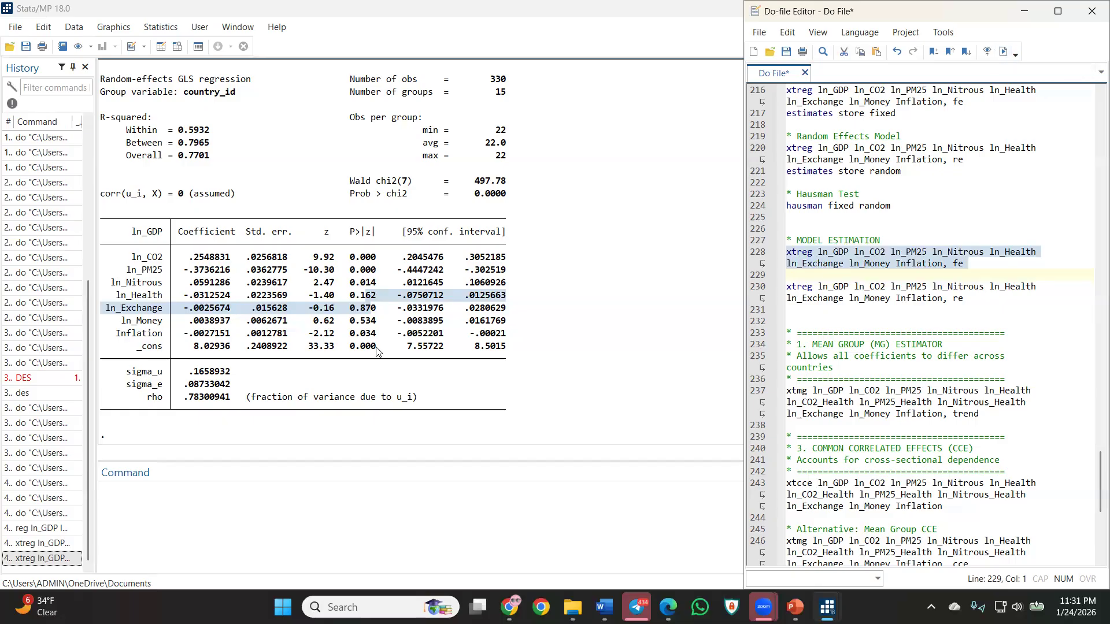
Recall the random-effects xtreg command for ln_GDP, change its option from re to fe, and run it.
{"action": "left_click", "coordinate": [67, 560]}
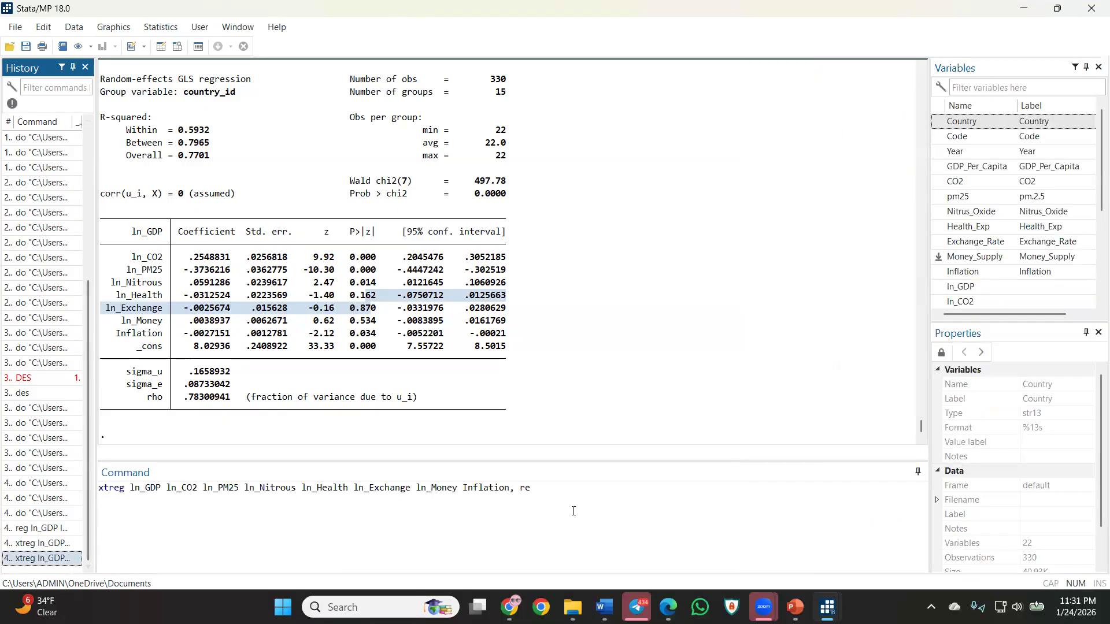
{"action": "left_click", "coordinate": [533, 489]}
{"action": "key", "text": "BackSpace"}
{"action": "key", "text": "BackSpace"}
{"action": "type", "text": "fe"}
{"action": "key", "text": "Return"}
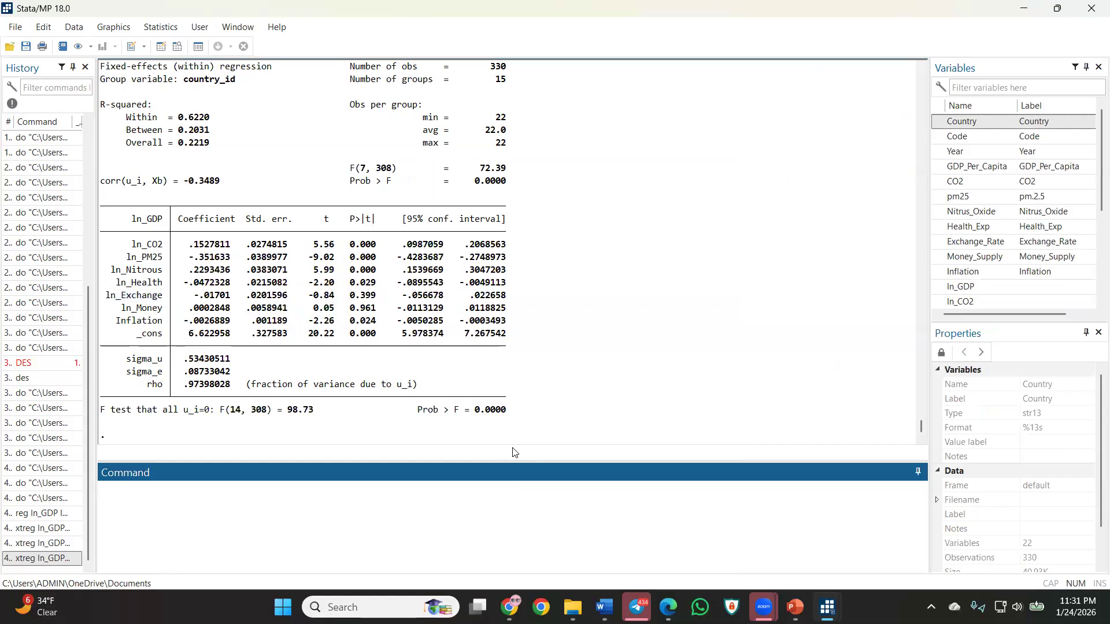
Run only the fixed-effects xtreg command on line 228 from the do-file.
{"action": "left_click", "coordinate": [46, 558]}
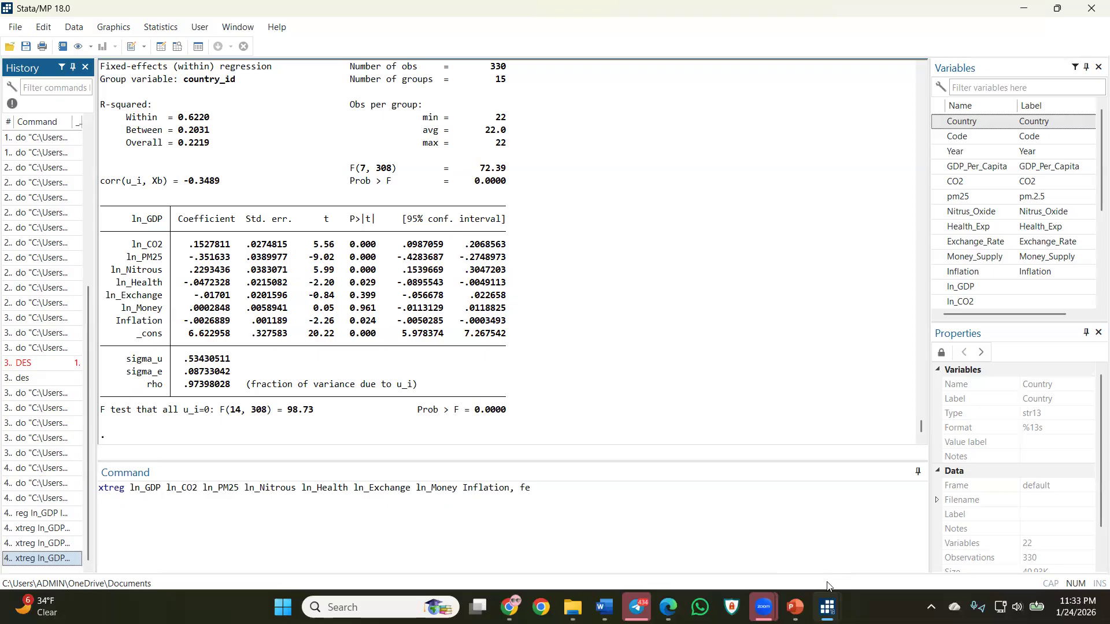
{"action": "mouse_move", "coordinate": [826, 597]}
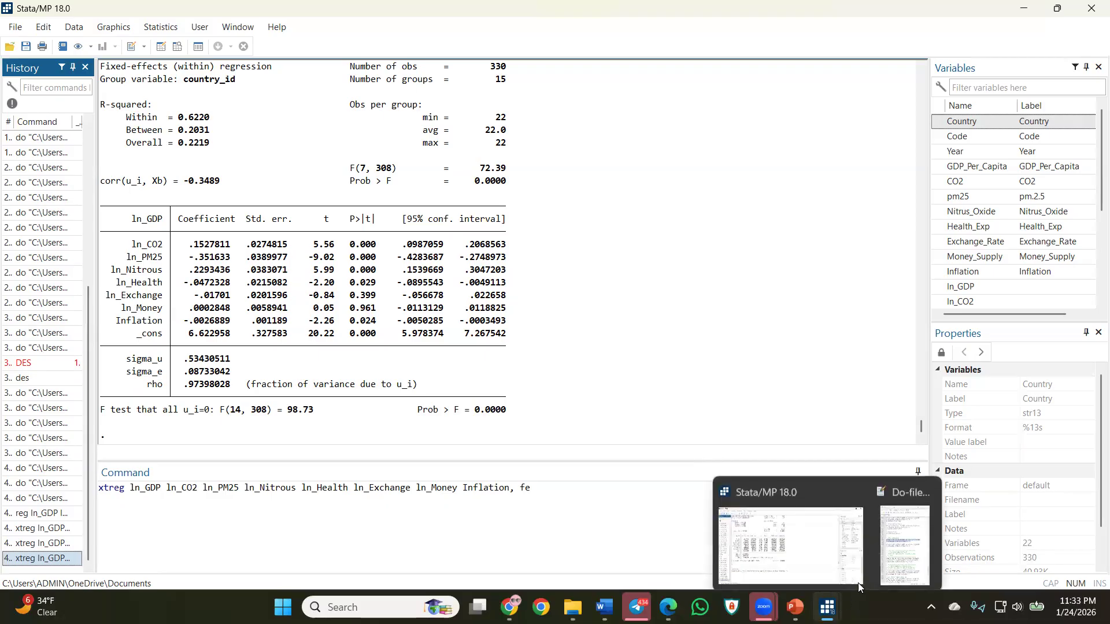
{"action": "left_click", "coordinate": [881, 564]}
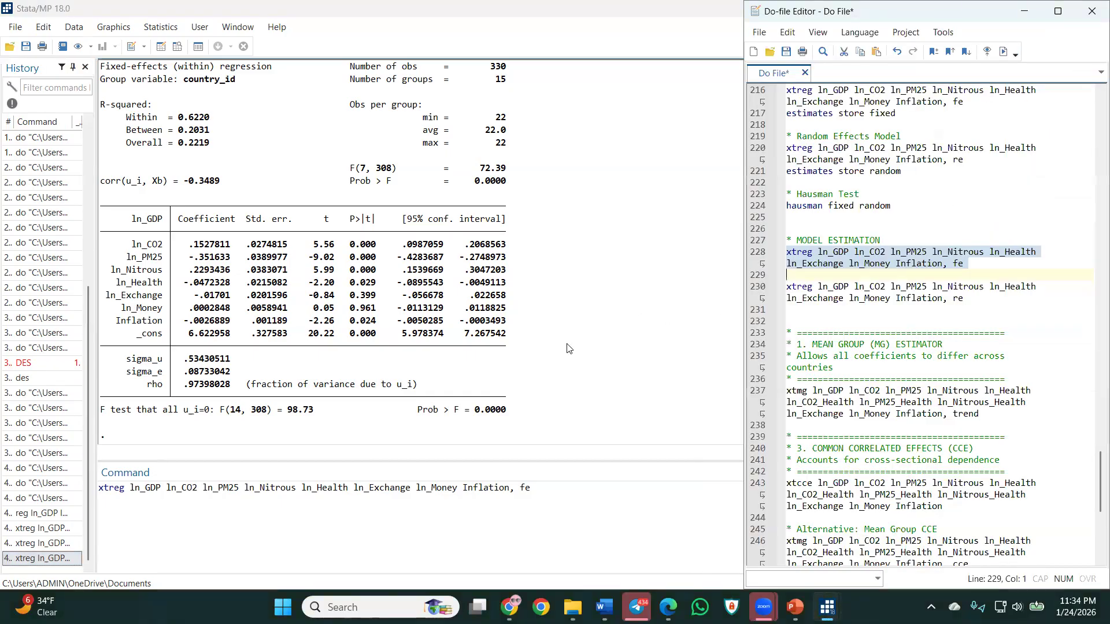
{"action": "key", "text": "ctrl+d"}
{"action": "scroll", "coordinate": [583, 336], "scroll_direction": "up", "scroll_amount": 5}
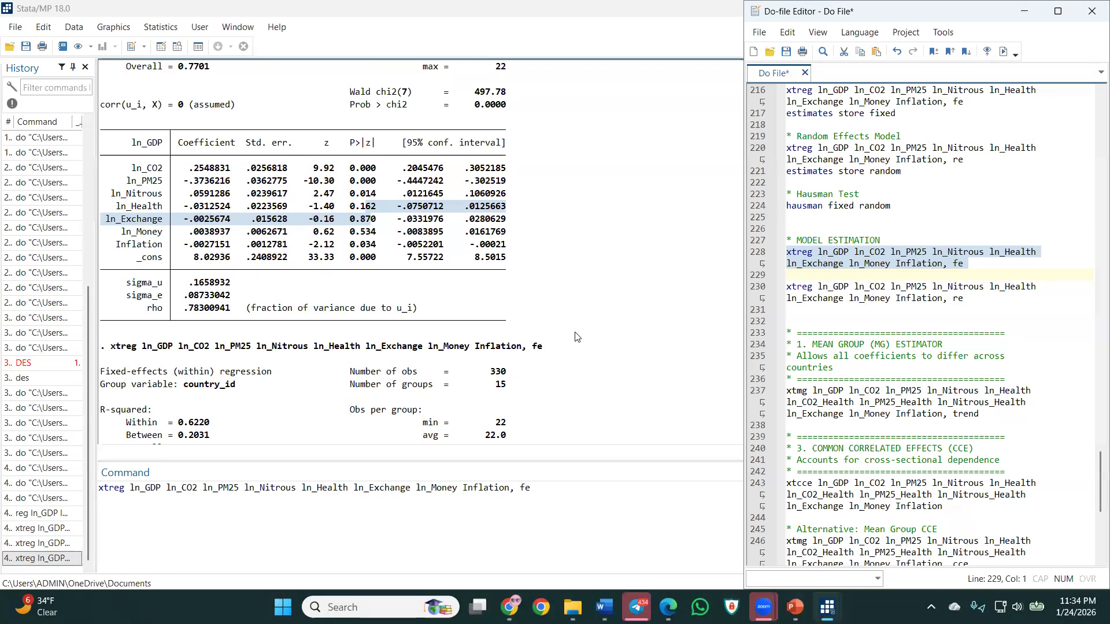
{"action": "left_click", "coordinate": [753, 290]}
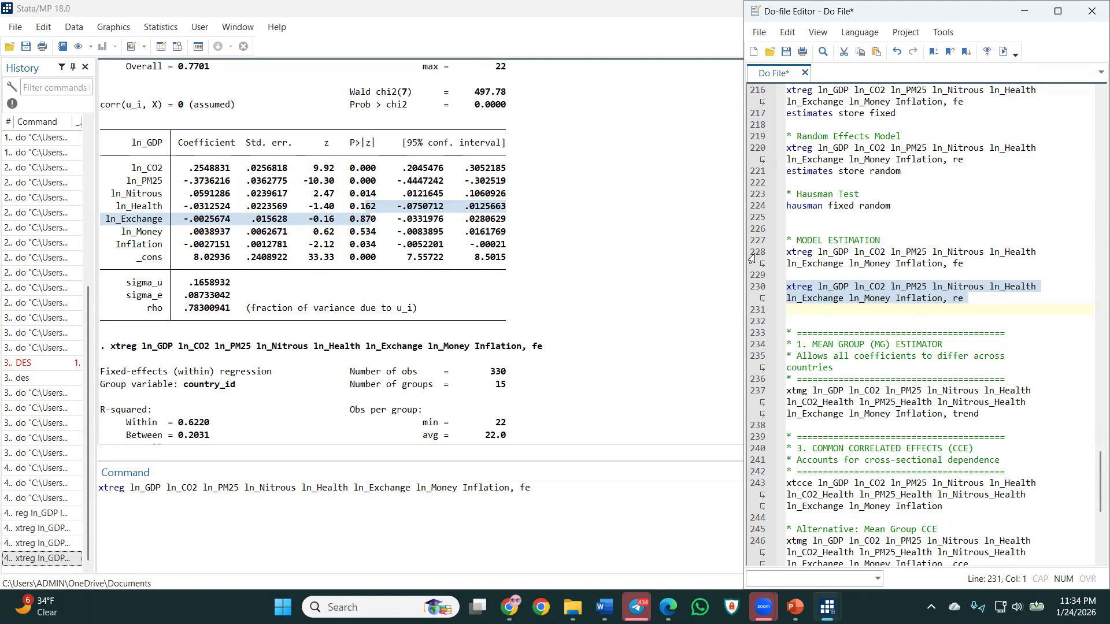
{"action": "left_click", "coordinate": [753, 255]}
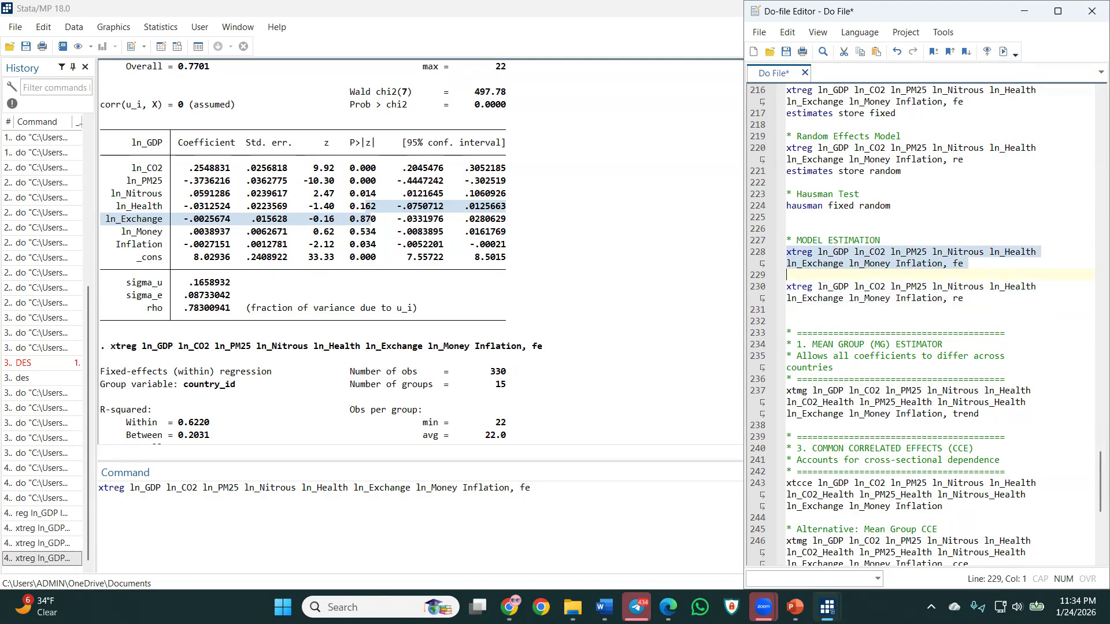
{"action": "left_click", "coordinate": [1004, 52]}
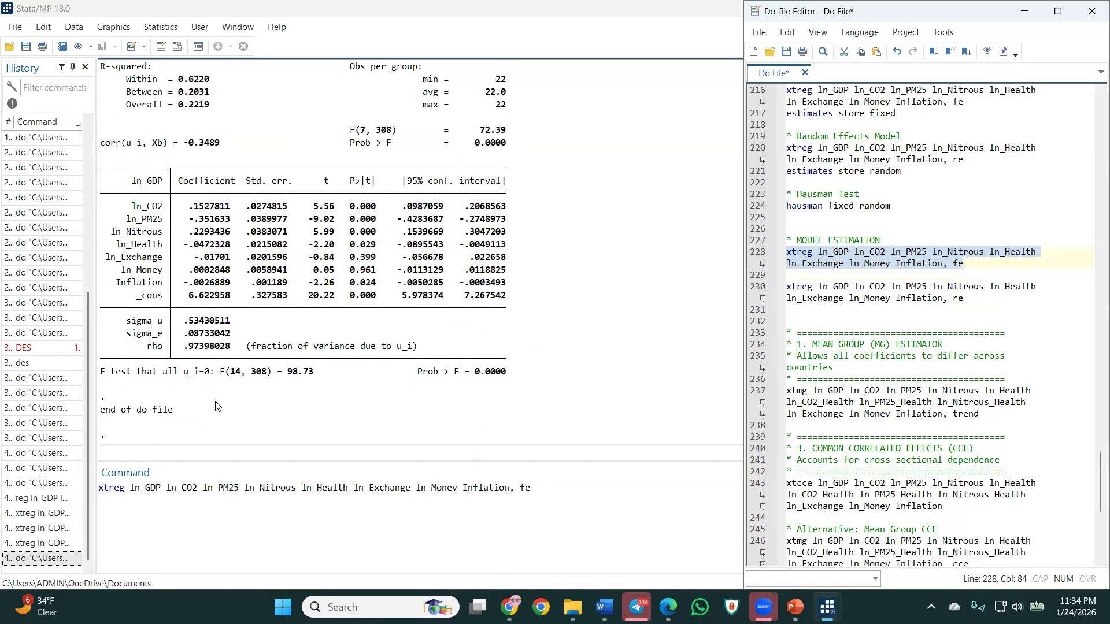
Examine the fixed-effects regression heading and the within R-squared in the new output.
{"action": "scroll", "coordinate": [214, 400], "scroll_direction": "up", "scroll_amount": 3}
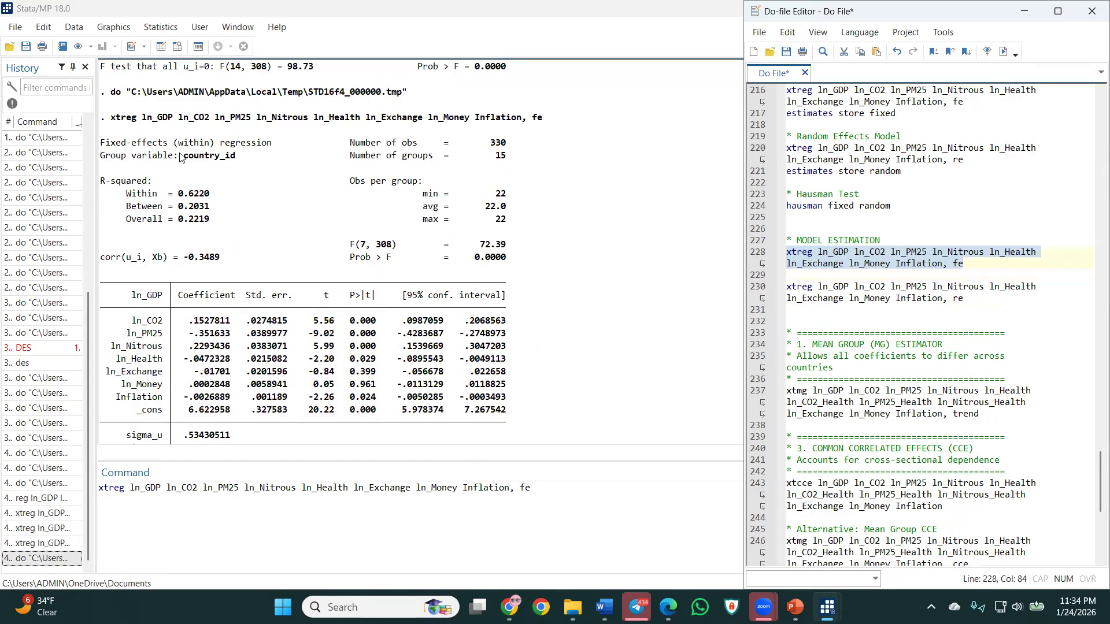
{"action": "left_click_drag", "start_coordinate": [102, 143], "coordinate": [321, 149]}
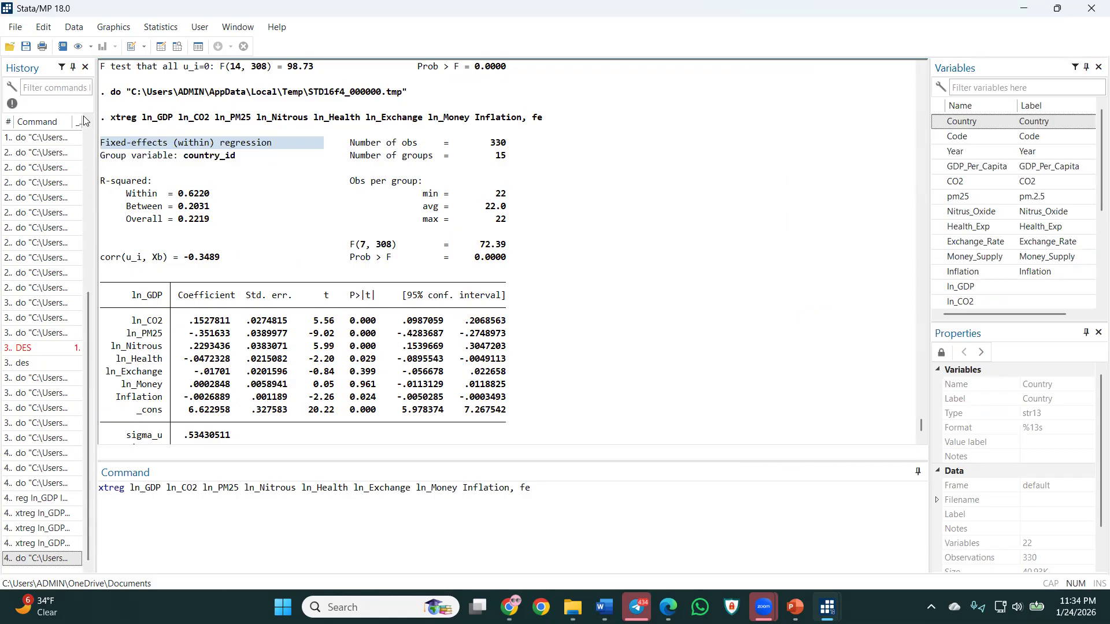
{"action": "left_click_drag", "start_coordinate": [122, 194], "coordinate": [213, 199]}
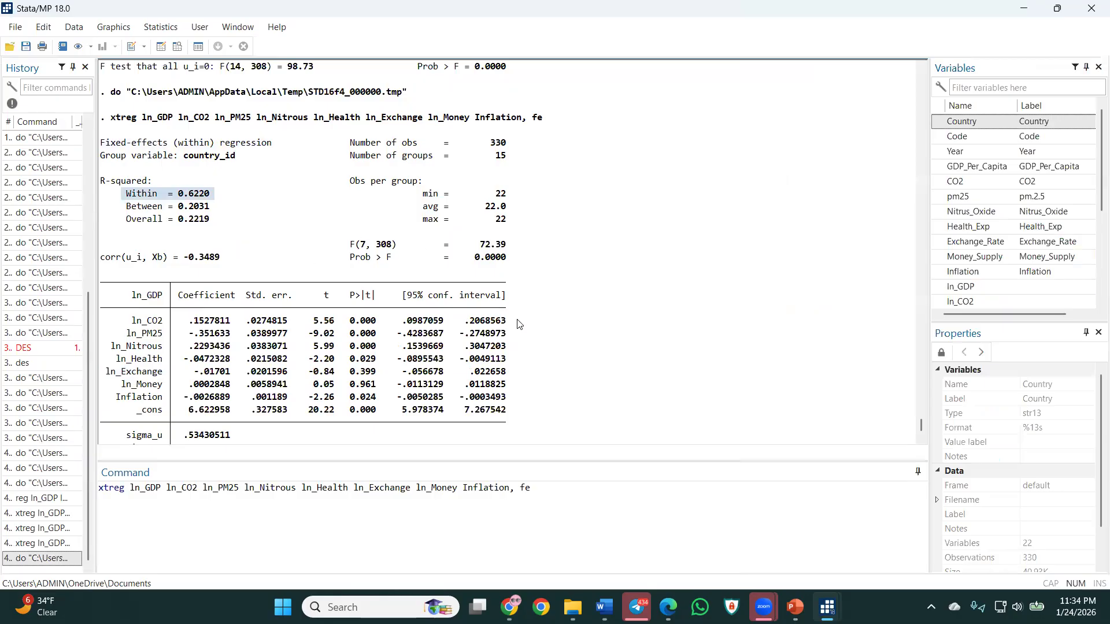
Review the ln_CO2, ln_PM25 and ln_Nitrous rows of the fixed-effects tables and examine the full ln_Health row.
{"action": "scroll", "coordinate": [414, 399], "scroll_direction": "up", "scroll_amount": 8}
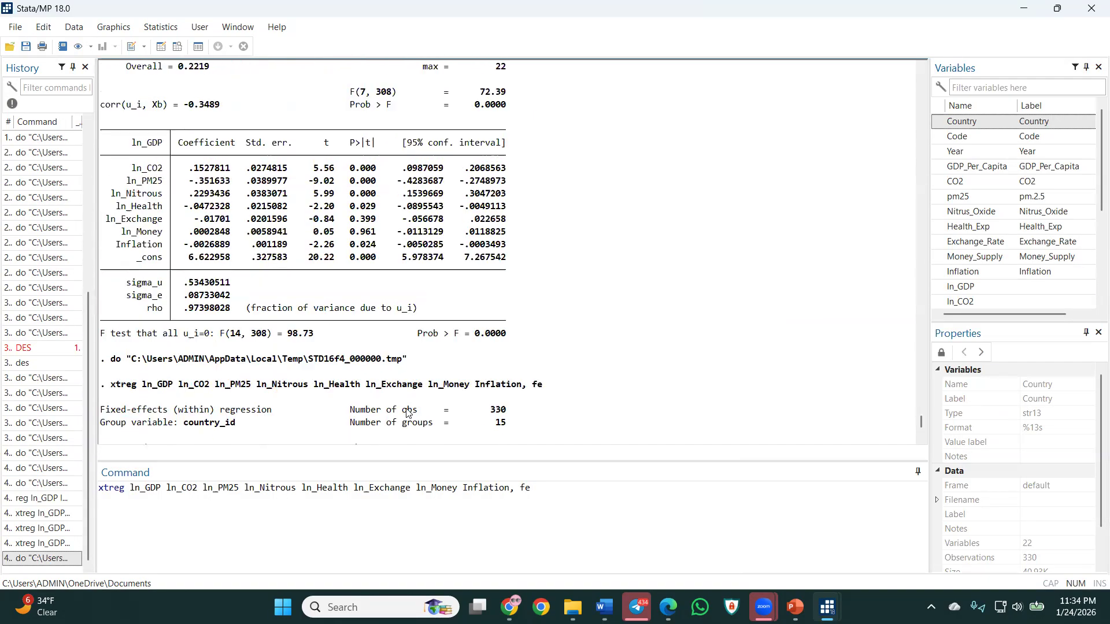
{"action": "scroll", "coordinate": [406, 412], "scroll_direction": "up", "scroll_amount": 2}
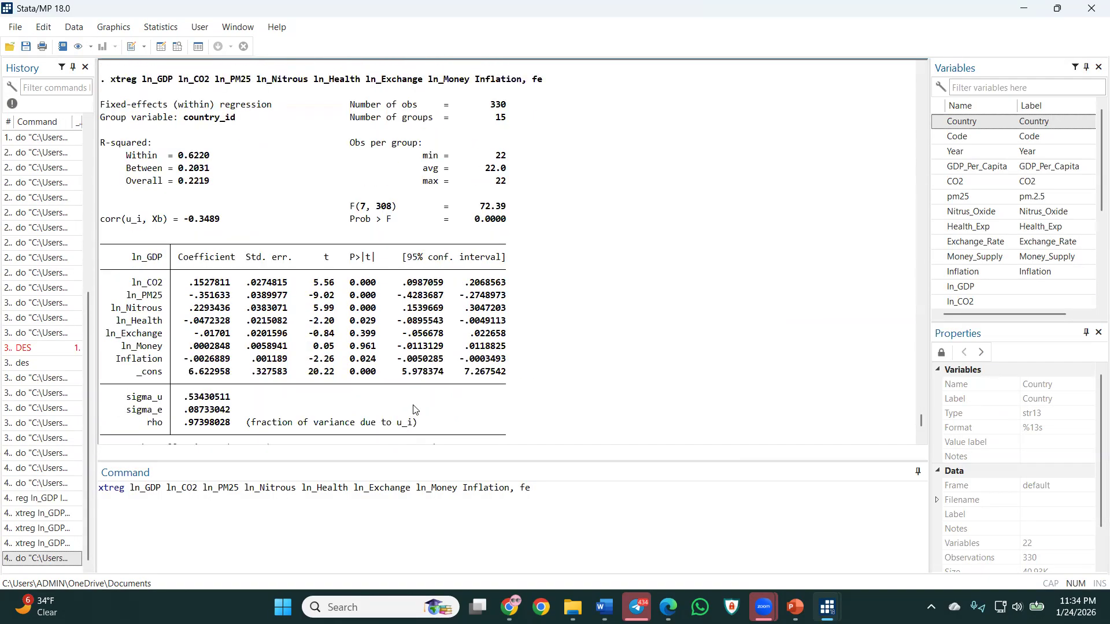
{"action": "scroll", "coordinate": [414, 408], "scroll_direction": "up", "scroll_amount": 6}
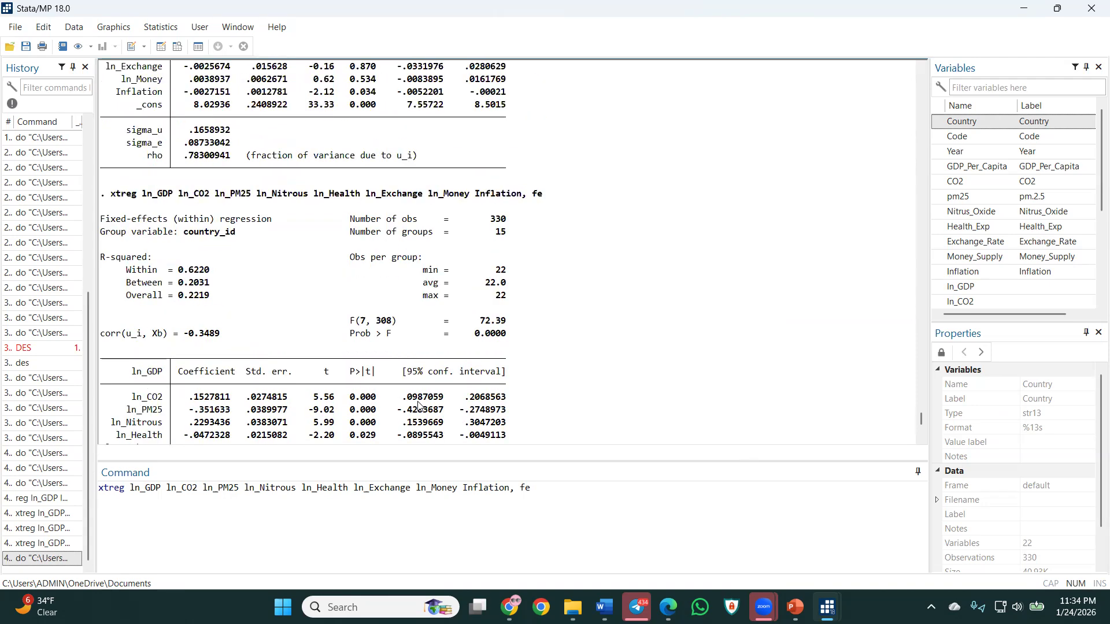
{"action": "scroll", "coordinate": [416, 406], "scroll_direction": "down", "scroll_amount": 7}
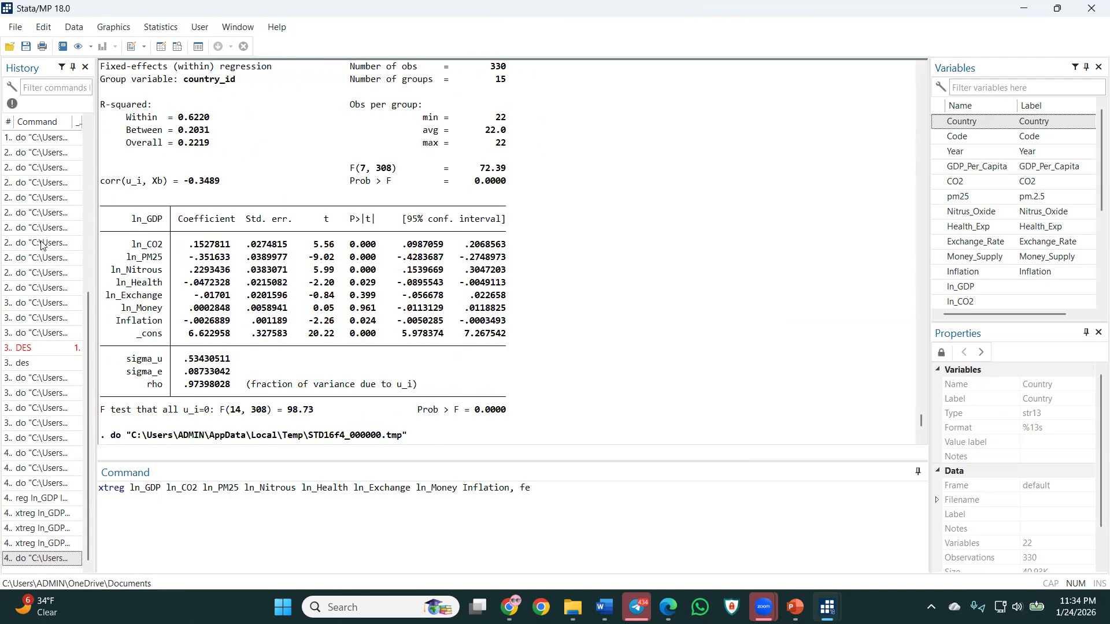
{"action": "left_click_drag", "start_coordinate": [123, 250], "coordinate": [516, 271]}
{"action": "scroll", "coordinate": [505, 309], "scroll_direction": "down", "scroll_amount": 8}
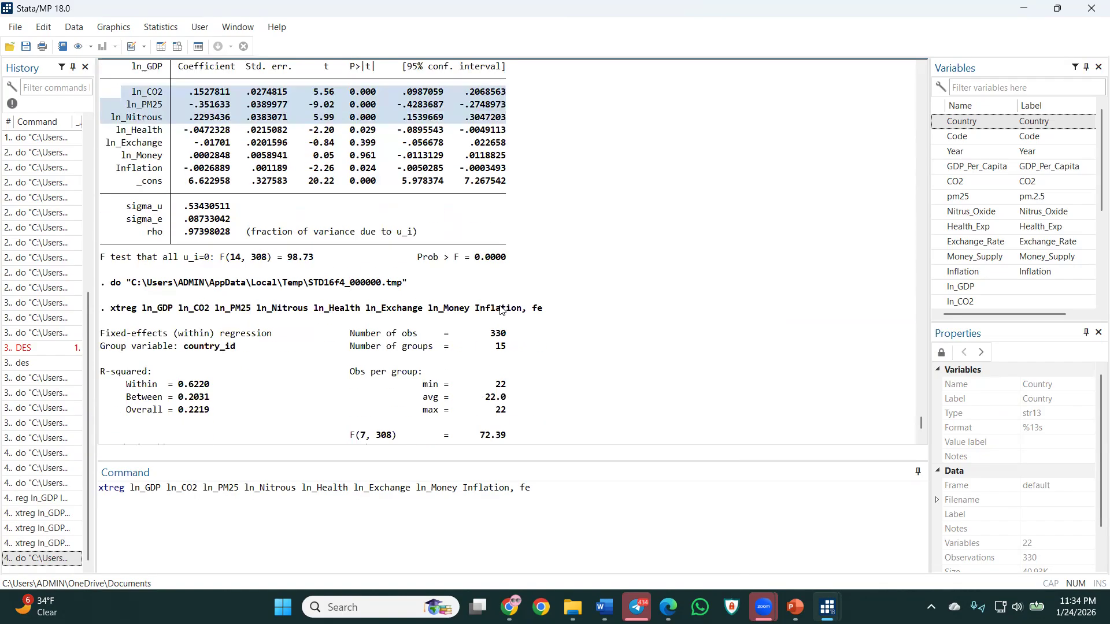
{"action": "left_click_drag", "start_coordinate": [511, 386], "coordinate": [142, 363]}
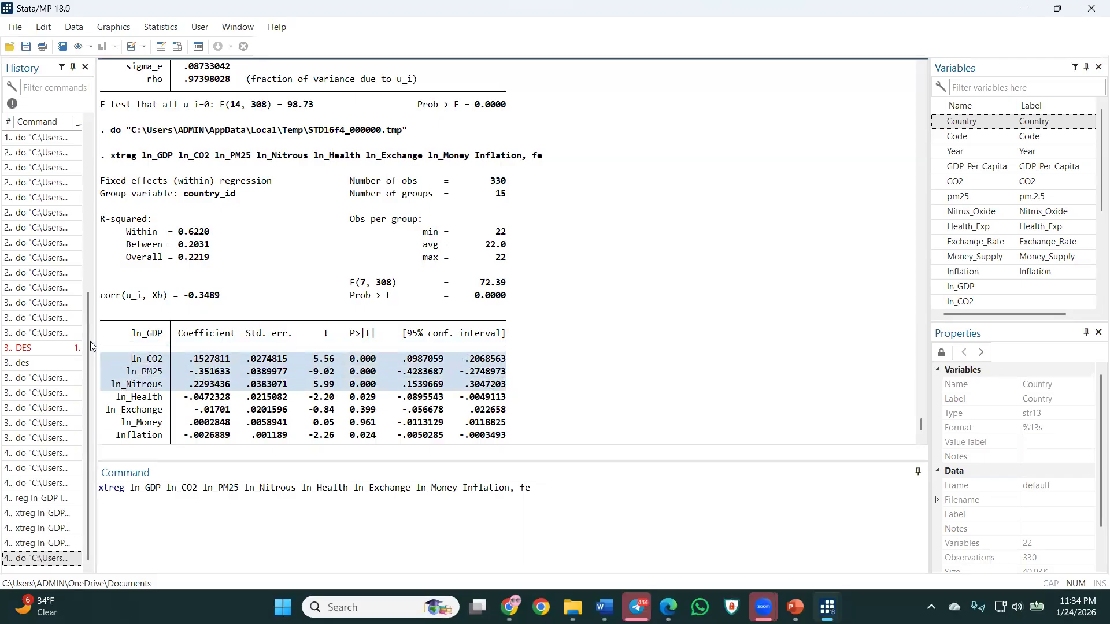
{"action": "left_click_drag", "start_coordinate": [516, 399], "coordinate": [119, 403]}
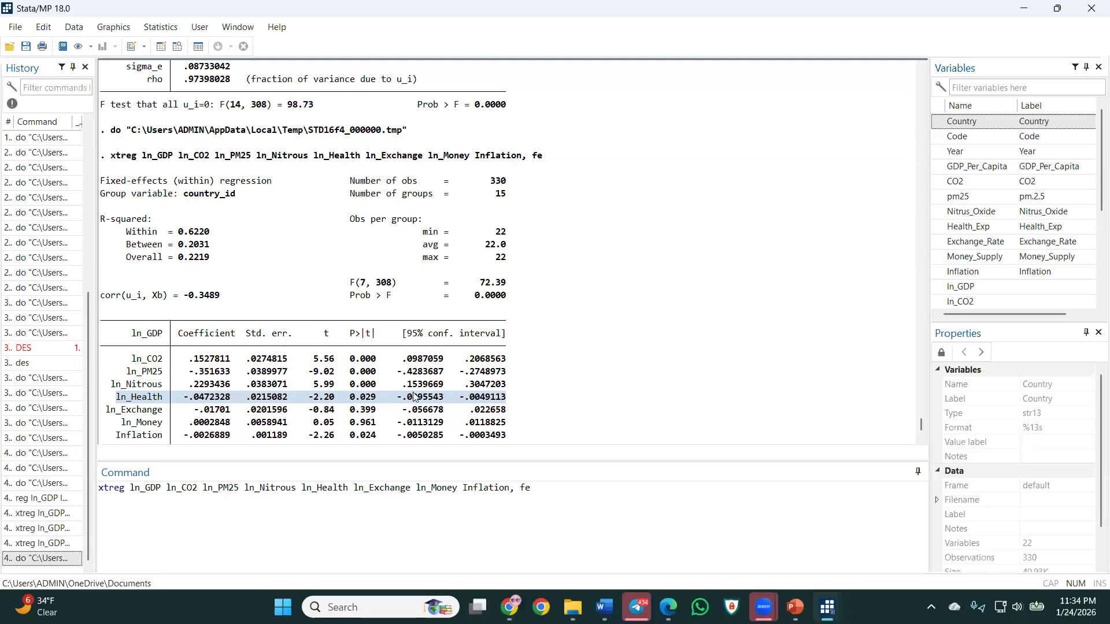
Compare the coefficients and p-values of the fixed-effects table with those of the random-effects table.
{"action": "scroll", "coordinate": [384, 396], "scroll_direction": "up", "scroll_amount": 7}
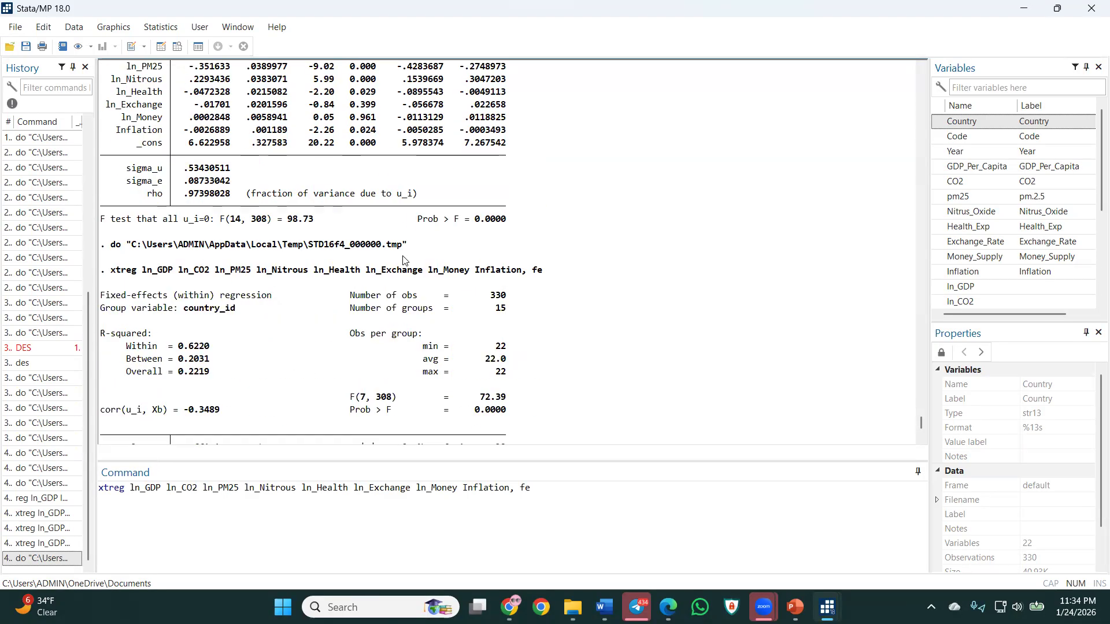
{"action": "scroll", "coordinate": [402, 266], "scroll_direction": "down", "scroll_amount": 9}
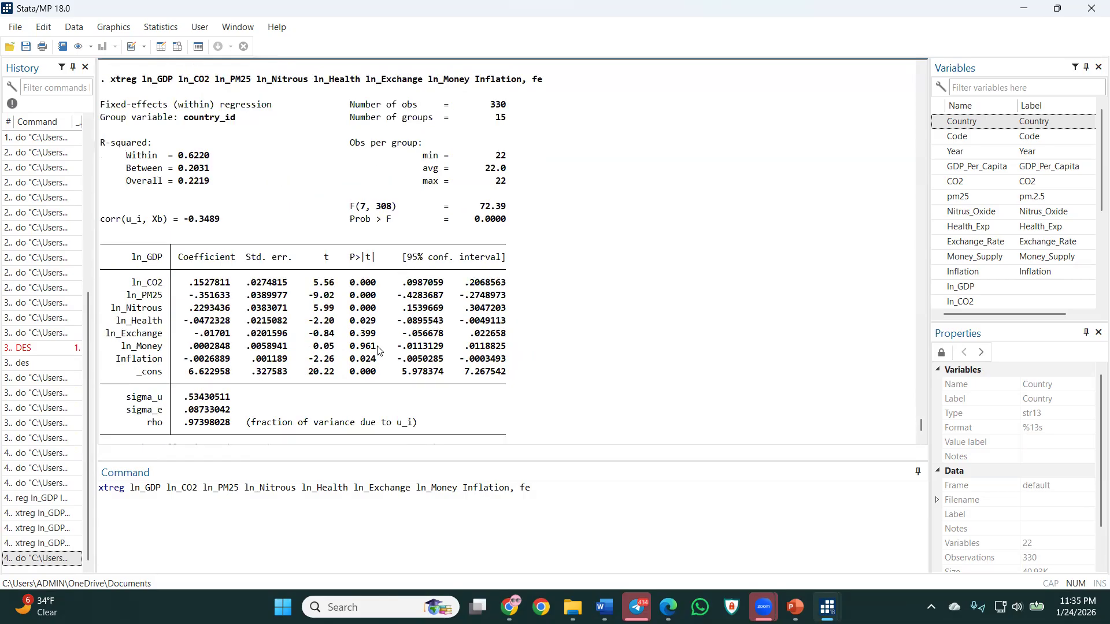
{"action": "scroll", "coordinate": [395, 336], "scroll_direction": "down", "scroll_amount": 8}
{"action": "scroll", "coordinate": [391, 335], "scroll_direction": "up", "scroll_amount": 11}
{"action": "scroll", "coordinate": [392, 335], "scroll_direction": "down", "scroll_amount": 13}
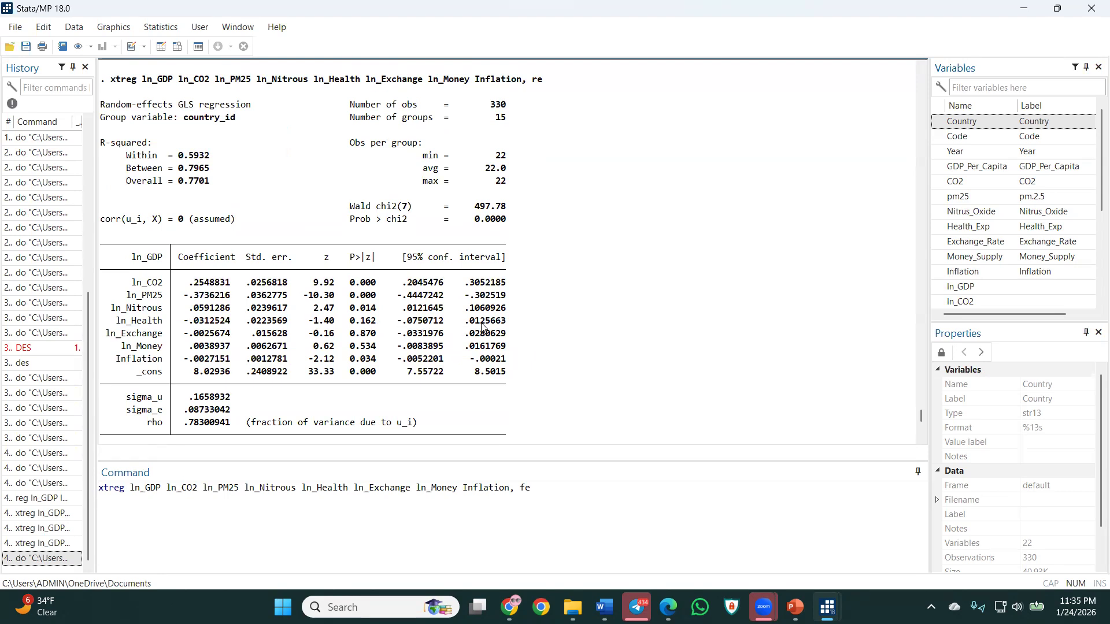
Compare the ln_Exchange and ln_Money rows of the fixed-effects table with the same rows of the random-effects table.
{"action": "scroll", "coordinate": [507, 335], "scroll_direction": "down", "scroll_amount": 10}
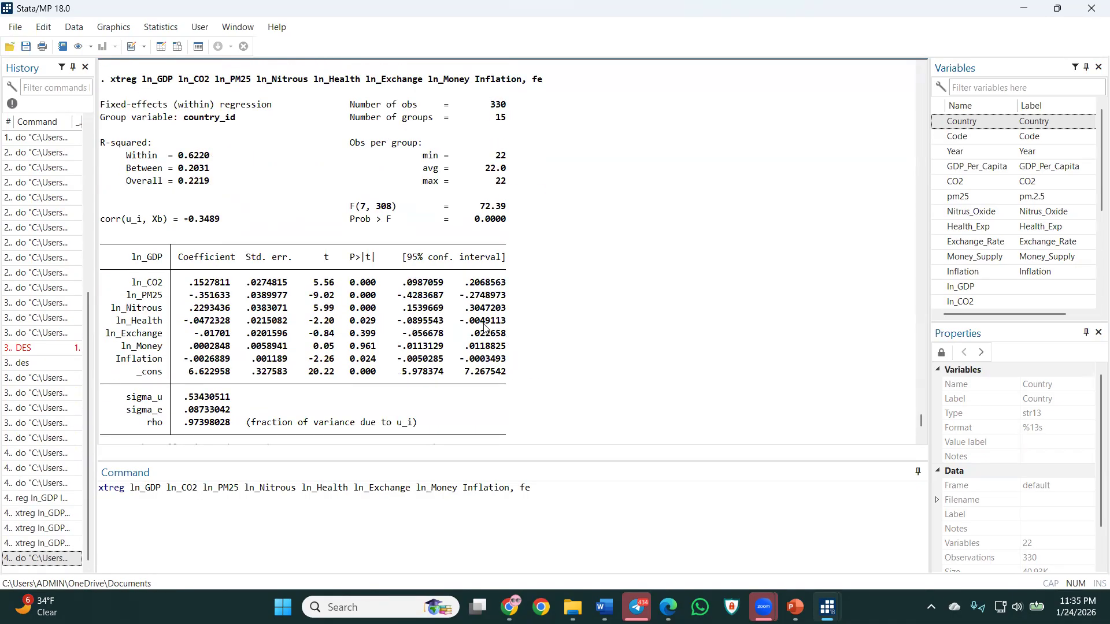
{"action": "left_click", "coordinate": [346, 319]}
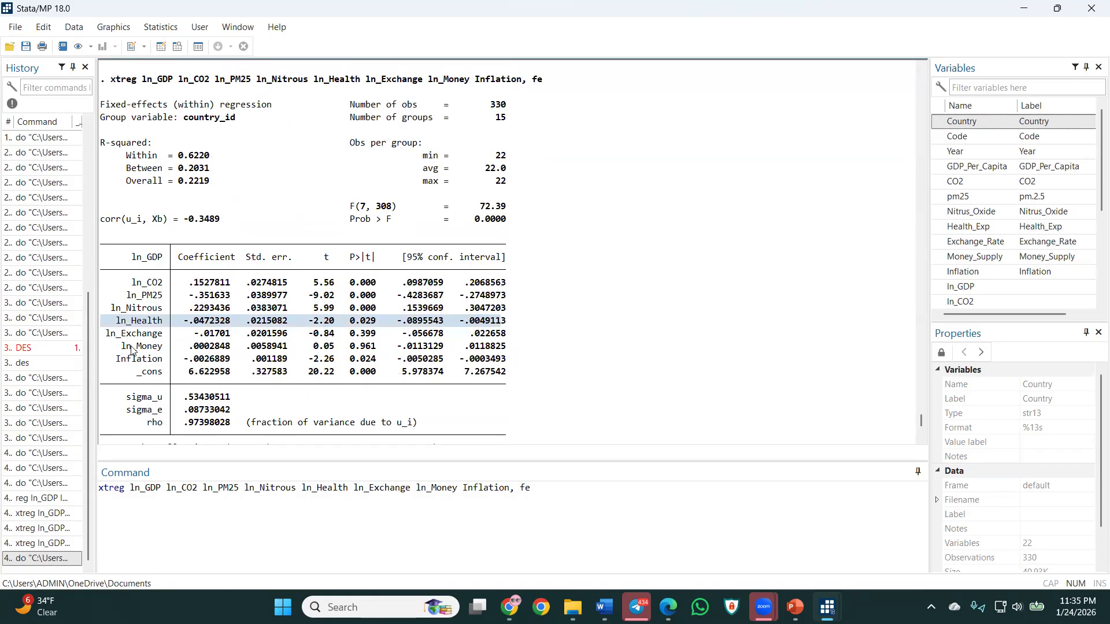
{"action": "left_click_drag", "start_coordinate": [508, 348], "coordinate": [133, 326]}
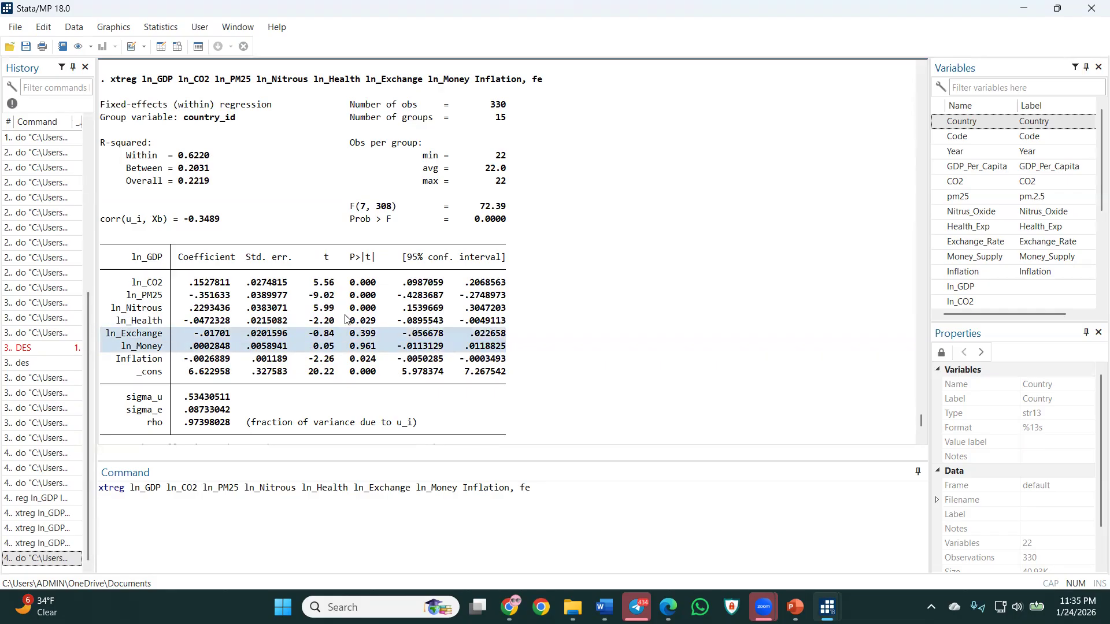
{"action": "scroll", "coordinate": [354, 342], "scroll_direction": "up", "scroll_amount": 10}
{"action": "scroll", "coordinate": [334, 327], "scroll_direction": "down", "scroll_amount": 2}
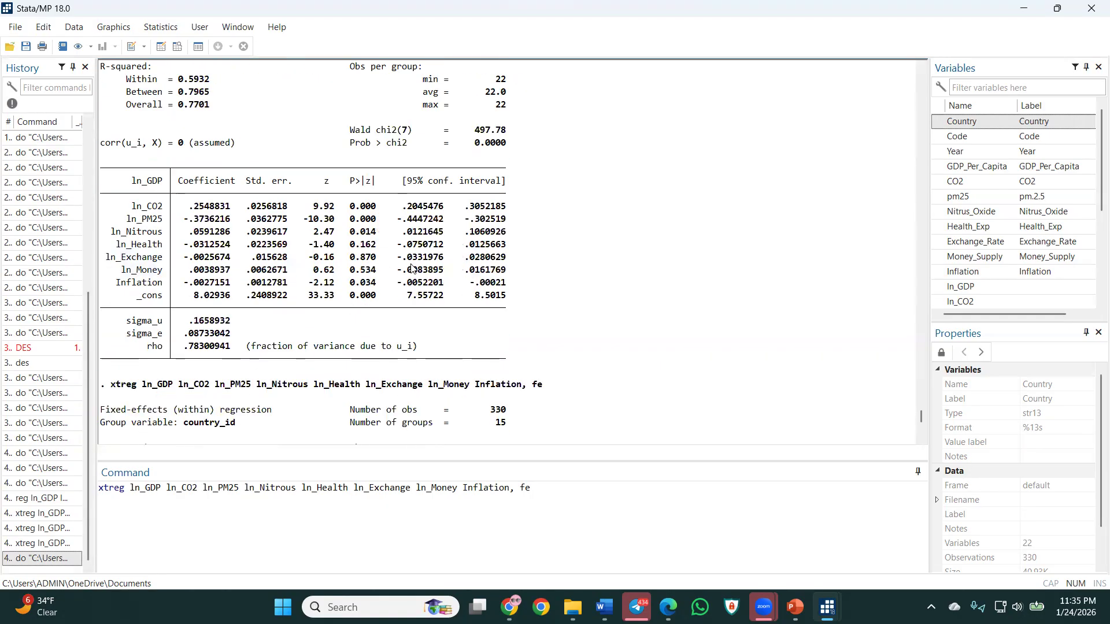
{"action": "left_click_drag", "start_coordinate": [514, 276], "coordinate": [91, 255]}
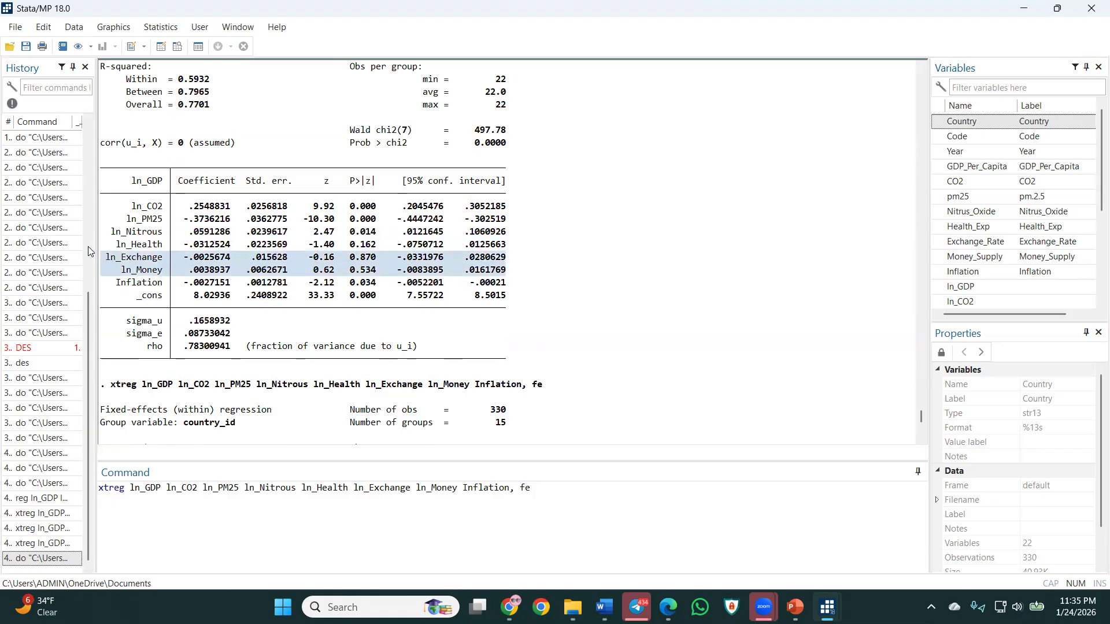
{"action": "scroll", "coordinate": [209, 319], "scroll_direction": "down", "scroll_amount": 7}
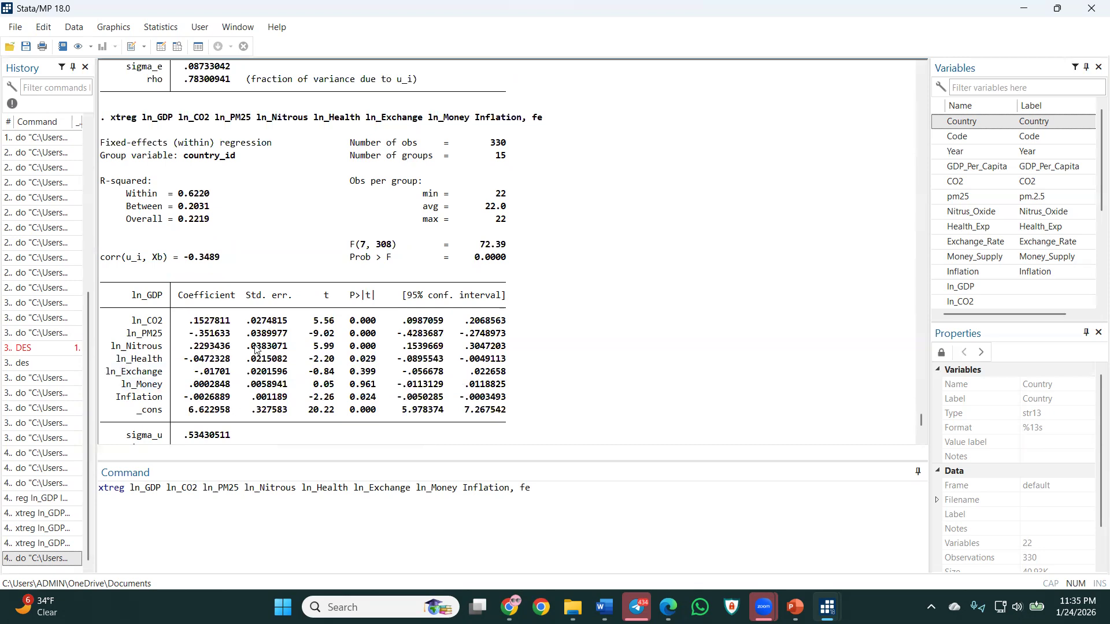
Review the fixed-effects output from its R-squared and F statistics down to the Inflation row and the F test.
{"action": "scroll", "coordinate": [259, 341], "scroll_direction": "down", "scroll_amount": 2}
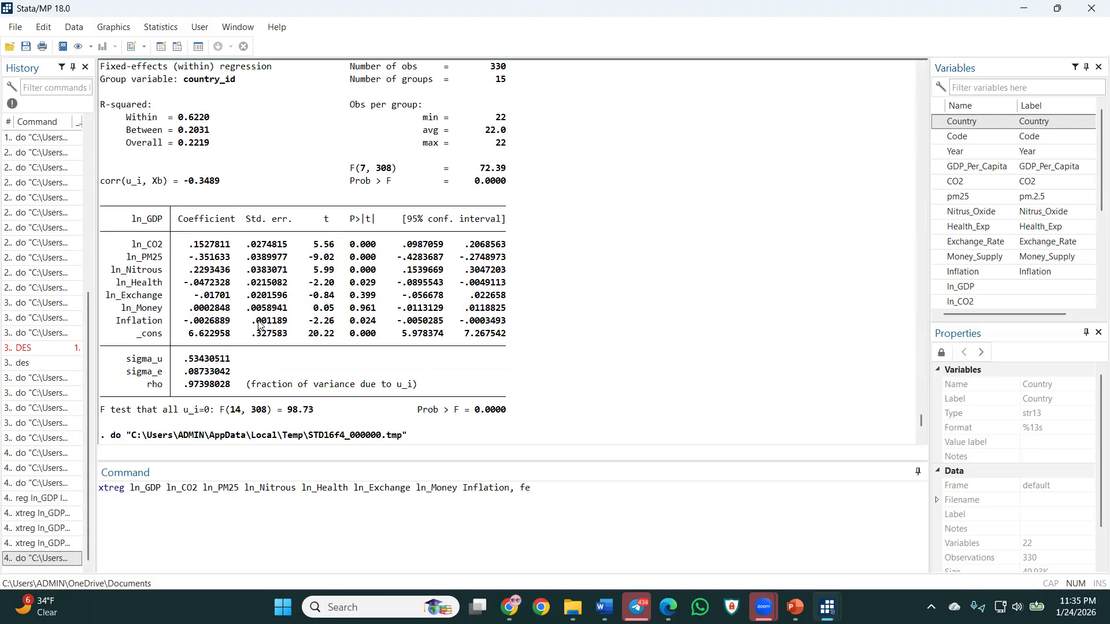
{"action": "scroll", "coordinate": [367, 286], "scroll_direction": "up", "scroll_amount": 3}
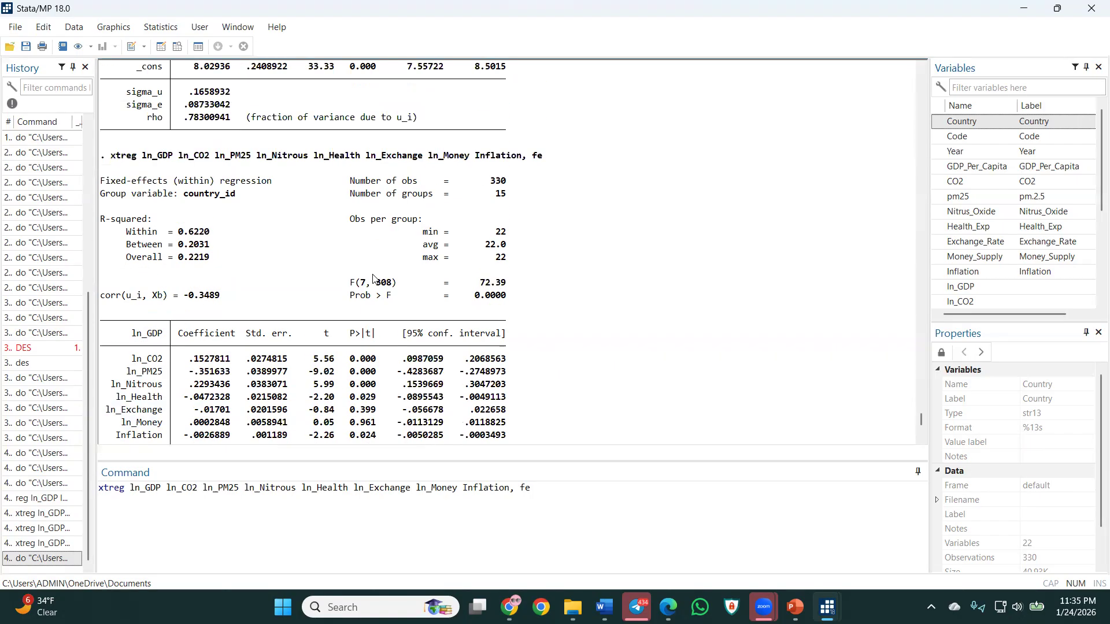
{"action": "scroll", "coordinate": [382, 267], "scroll_direction": "down", "scroll_amount": 1}
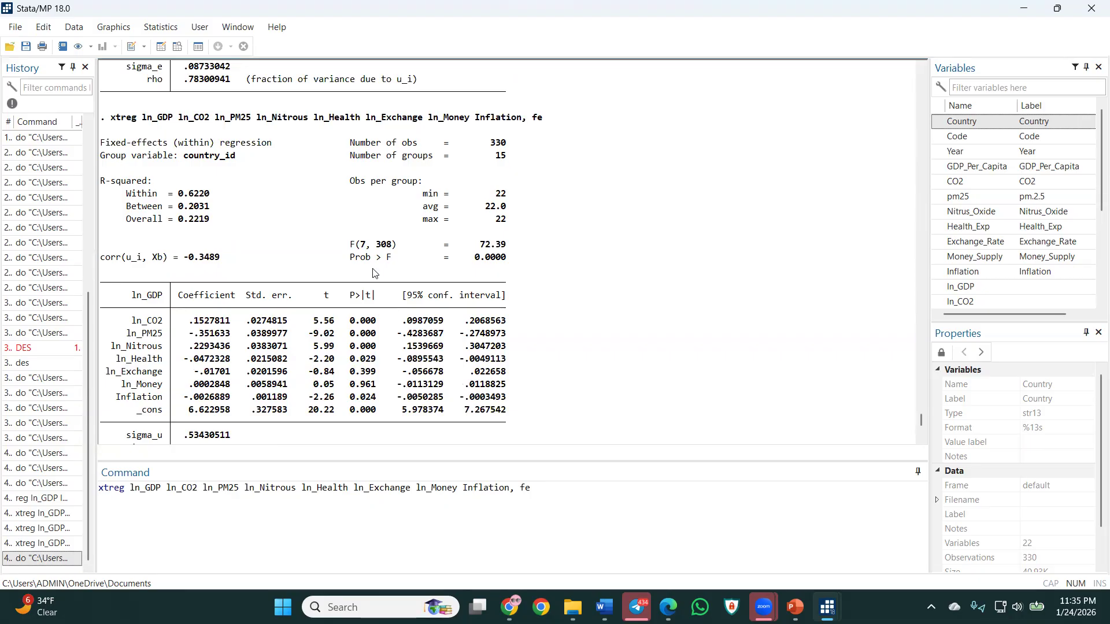
{"action": "scroll", "coordinate": [375, 273], "scroll_direction": "down", "scroll_amount": 4}
{"action": "scroll", "coordinate": [372, 287], "scroll_direction": "up", "scroll_amount": 3}
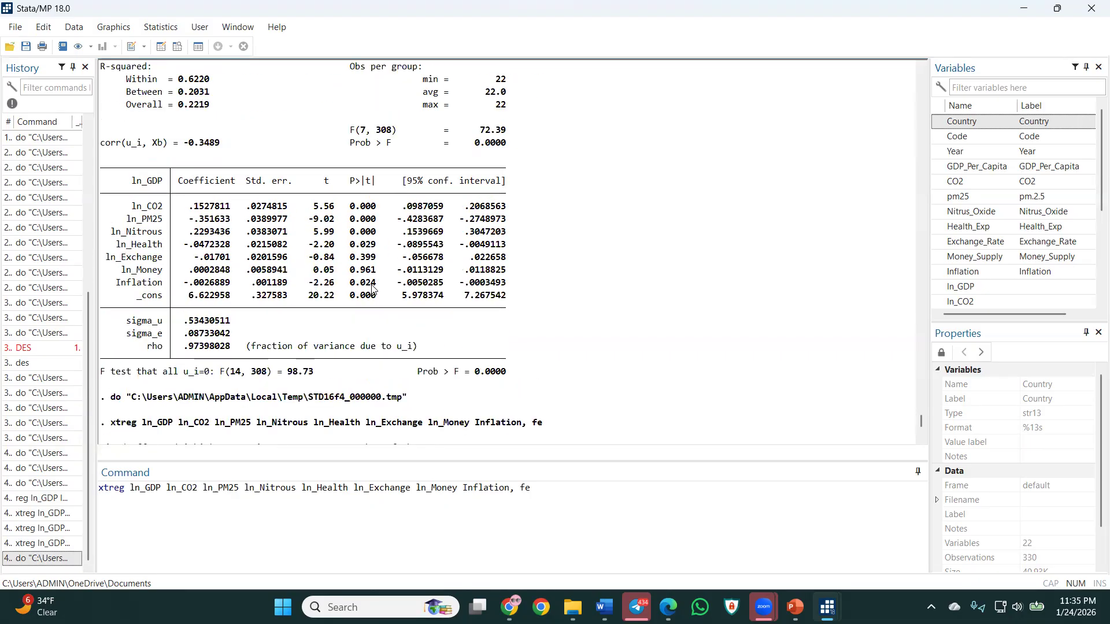
{"action": "scroll", "coordinate": [325, 296], "scroll_direction": "up", "scroll_amount": 2}
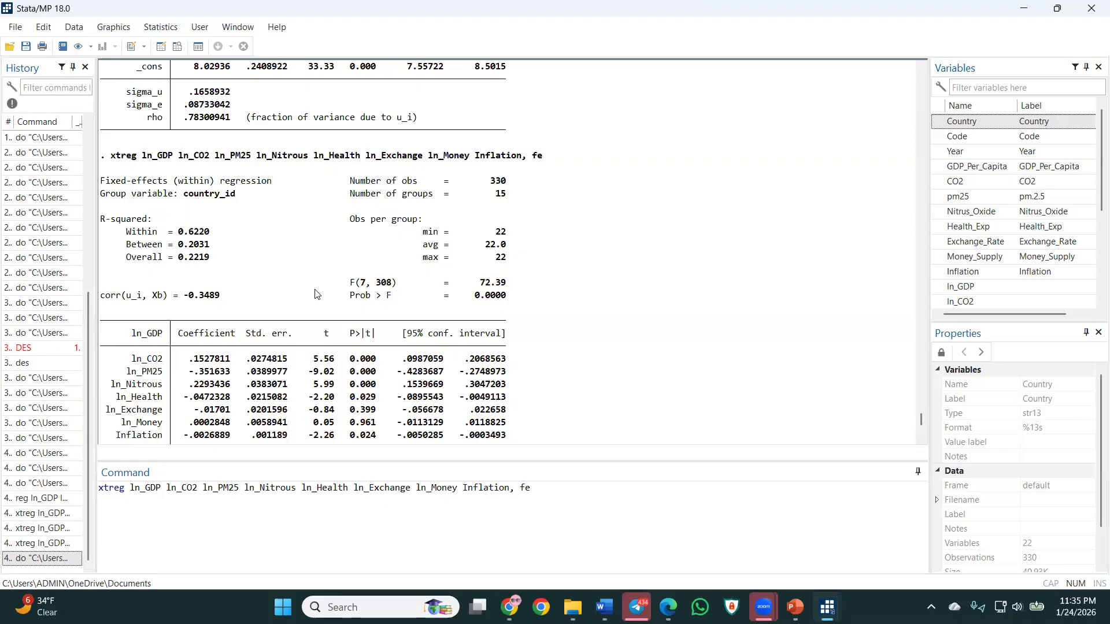
{"action": "scroll", "coordinate": [317, 294], "scroll_direction": "up", "scroll_amount": 2}
{"action": "scroll", "coordinate": [318, 296], "scroll_direction": "down", "scroll_amount": 2}
{"action": "scroll", "coordinate": [331, 304], "scroll_direction": "down", "scroll_amount": 3}
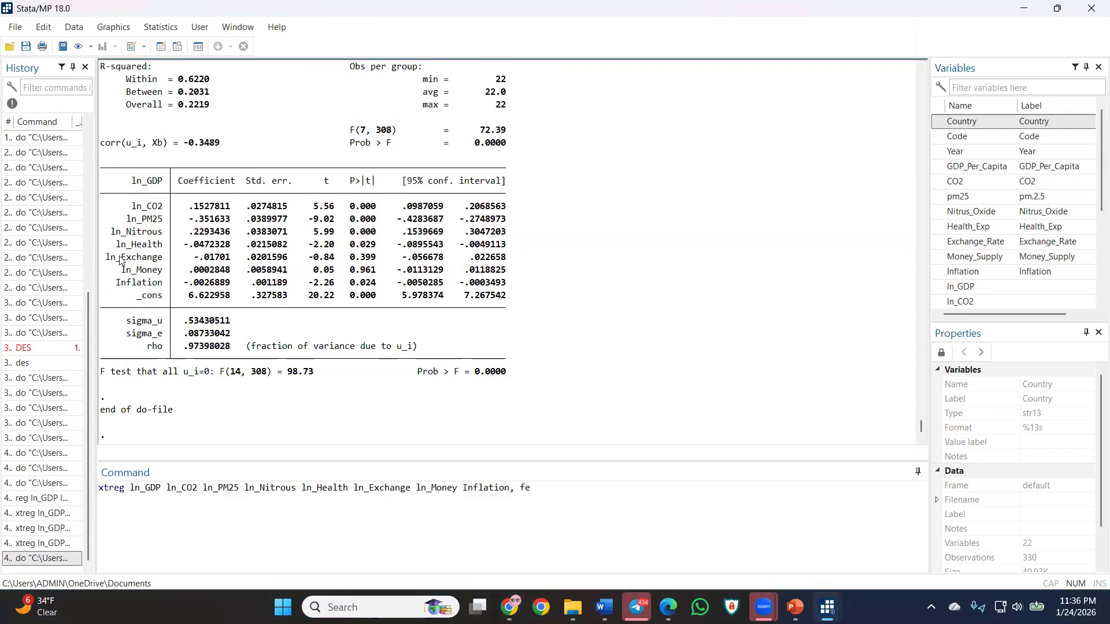
Compare the R-squared values and coefficient p-values of the random-effects output with those of the fixed-effects output.
{"action": "scroll", "coordinate": [376, 285], "scroll_direction": "up", "scroll_amount": 11}
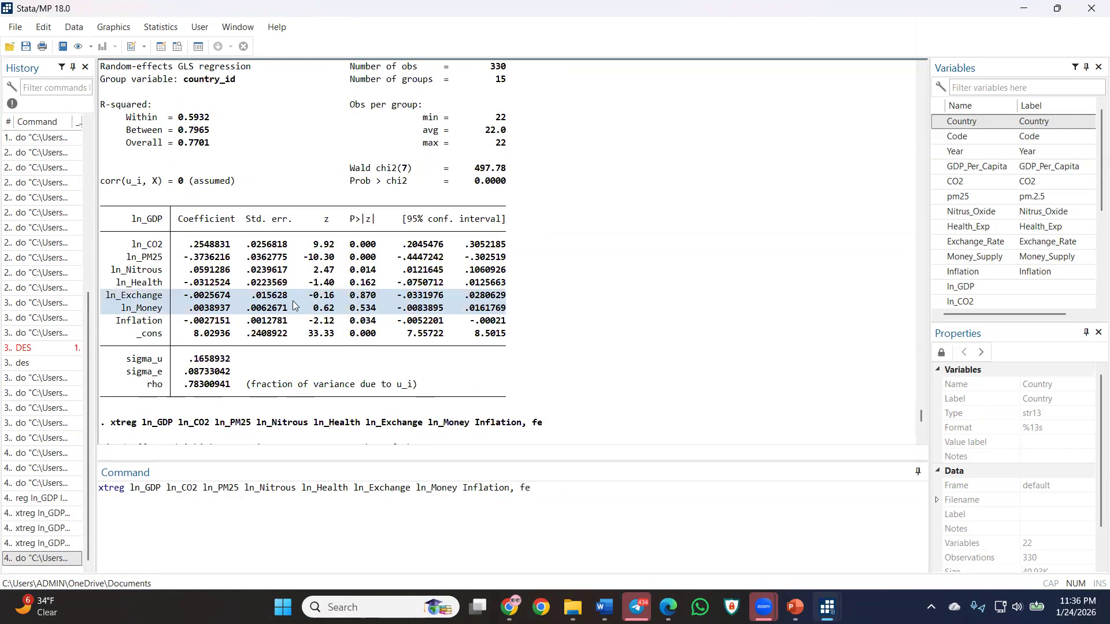
{"action": "left_click", "coordinate": [293, 305]}
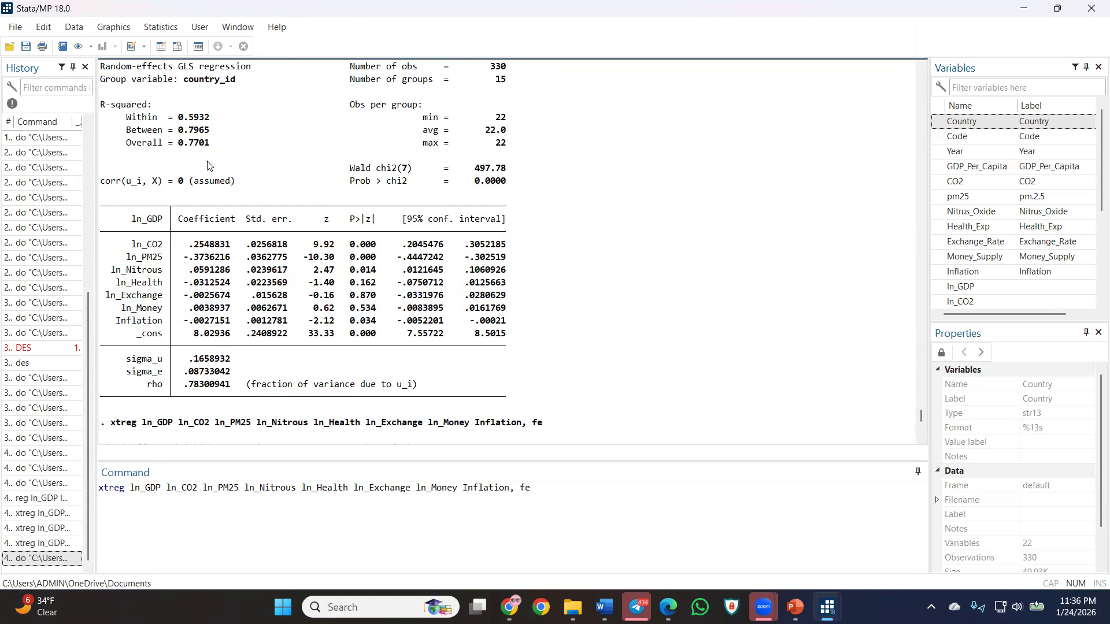
{"action": "scroll", "coordinate": [209, 165], "scroll_direction": "up", "scroll_amount": 2}
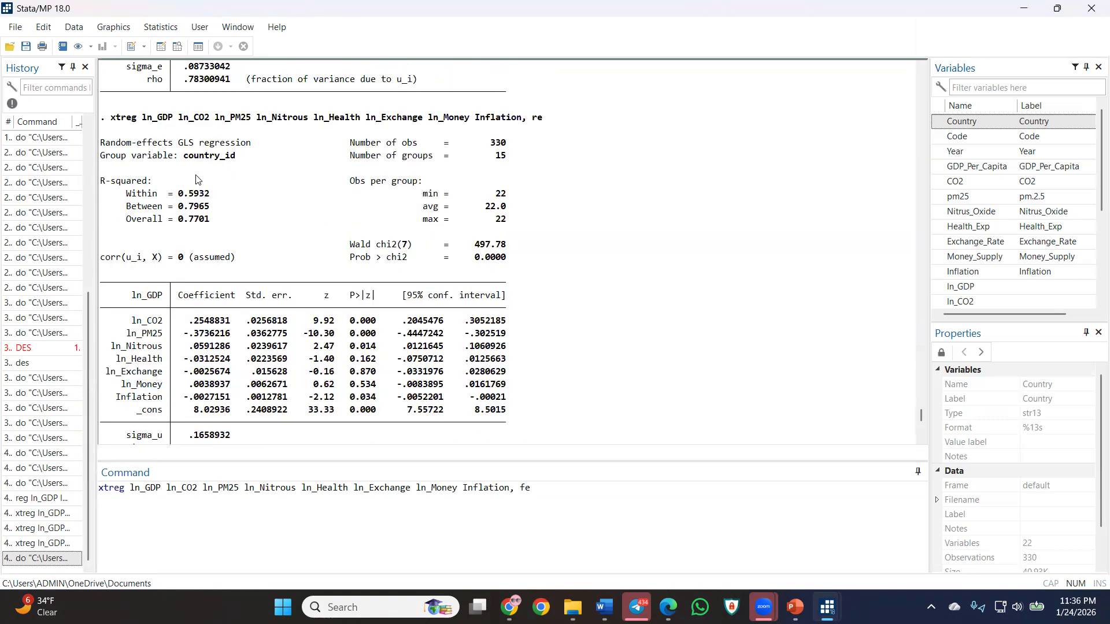
{"action": "scroll", "coordinate": [198, 180], "scroll_direction": "down", "scroll_amount": 2}
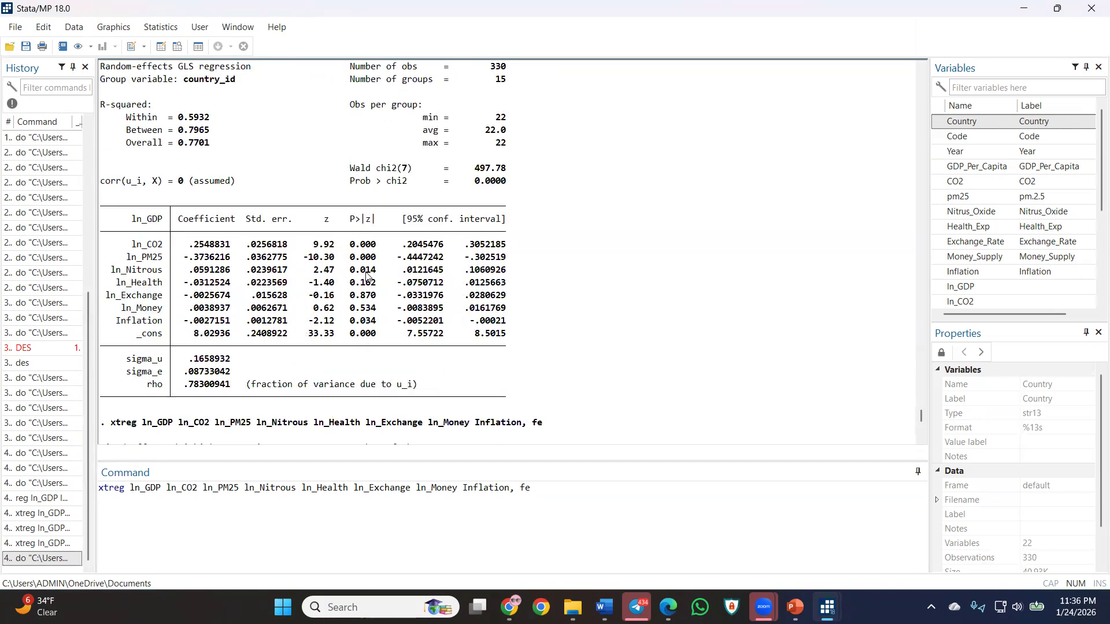
{"action": "scroll", "coordinate": [307, 183], "scroll_direction": "down", "scroll_amount": 15}
{"action": "scroll", "coordinate": [307, 183], "scroll_direction": "up", "scroll_amount": 2}
{"action": "scroll", "coordinate": [178, 158], "scroll_direction": "up", "scroll_amount": 2}
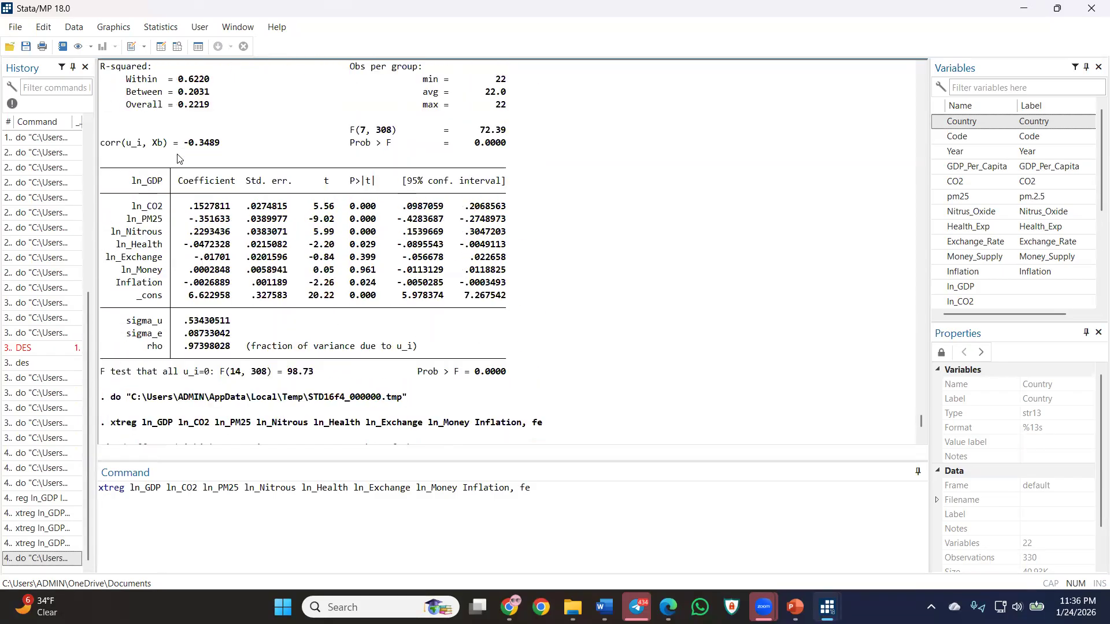
{"action": "scroll", "coordinate": [367, 232], "scroll_direction": "up", "scroll_amount": 1}
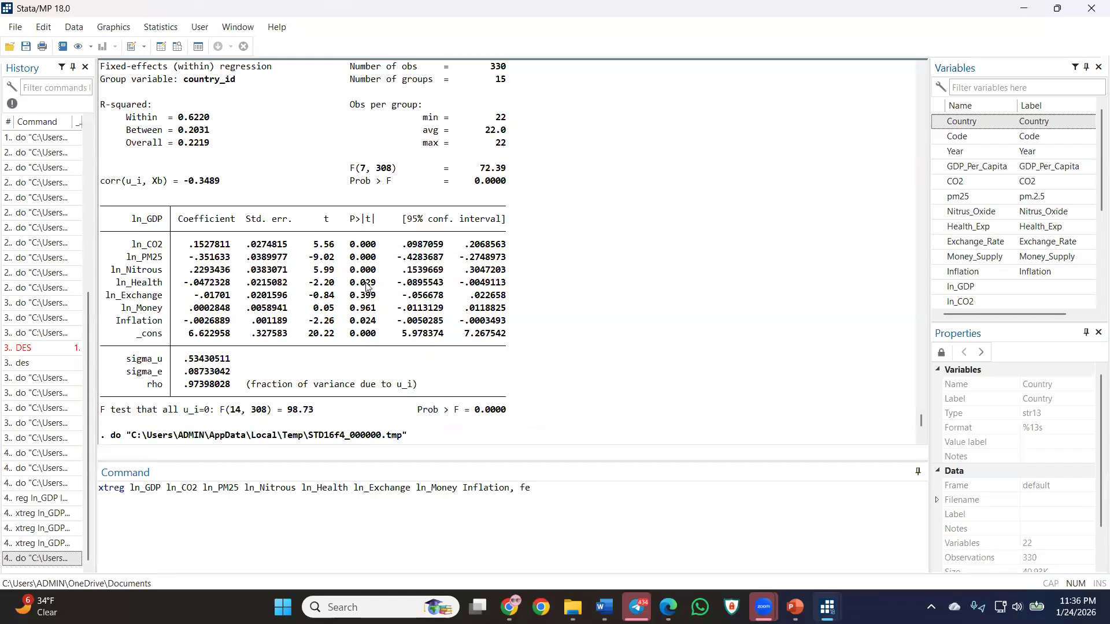
Run only the Mean Group xtmg command with the trend option on line 237 of the do-file.
{"action": "mouse_move", "coordinate": [826, 607]}
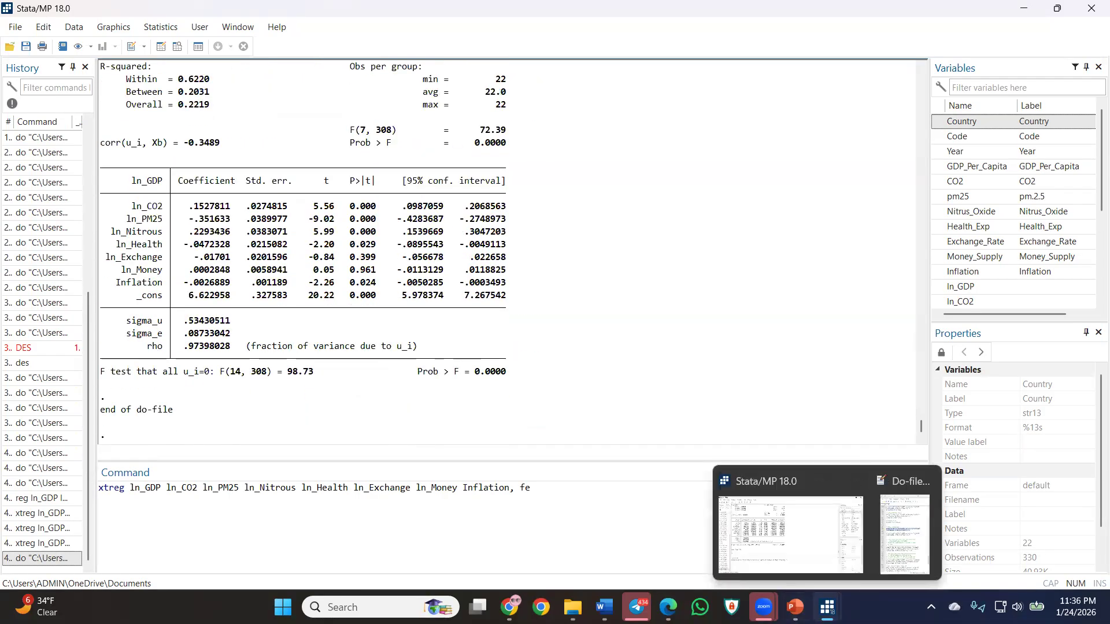
{"action": "left_click", "coordinate": [887, 555]}
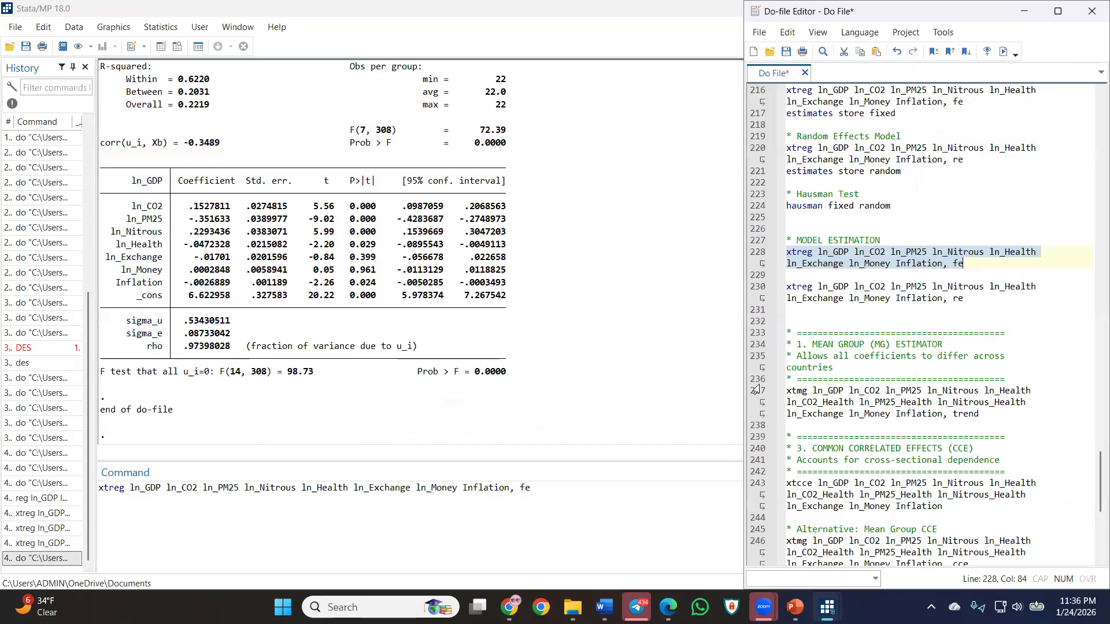
{"action": "scroll", "coordinate": [757, 389], "scroll_direction": "down", "scroll_amount": 3}
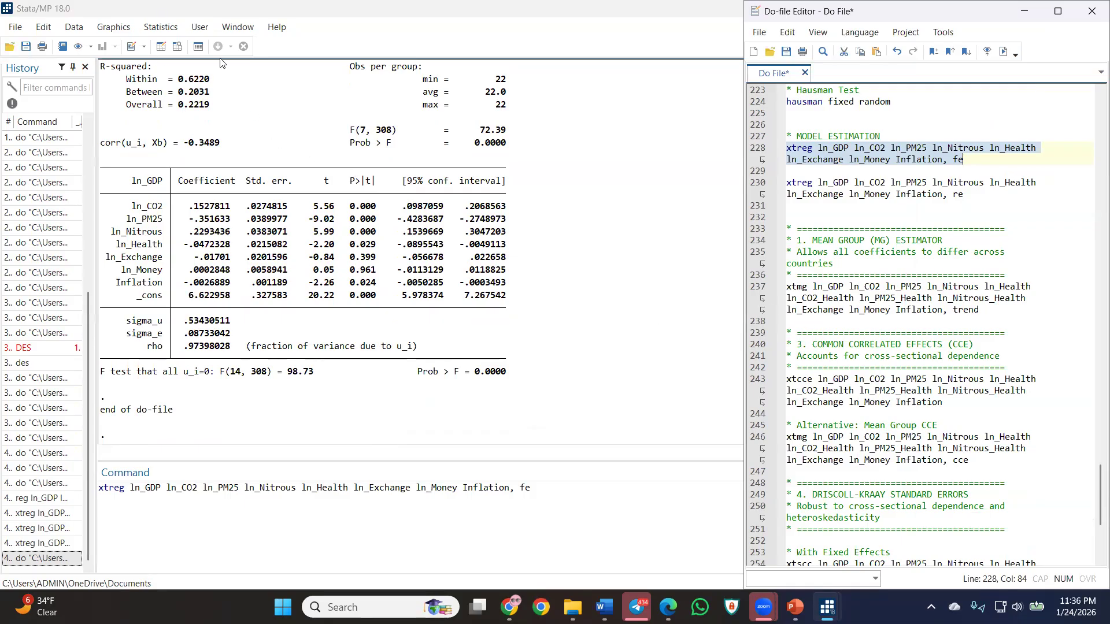
{"action": "left_click", "coordinate": [750, 287]}
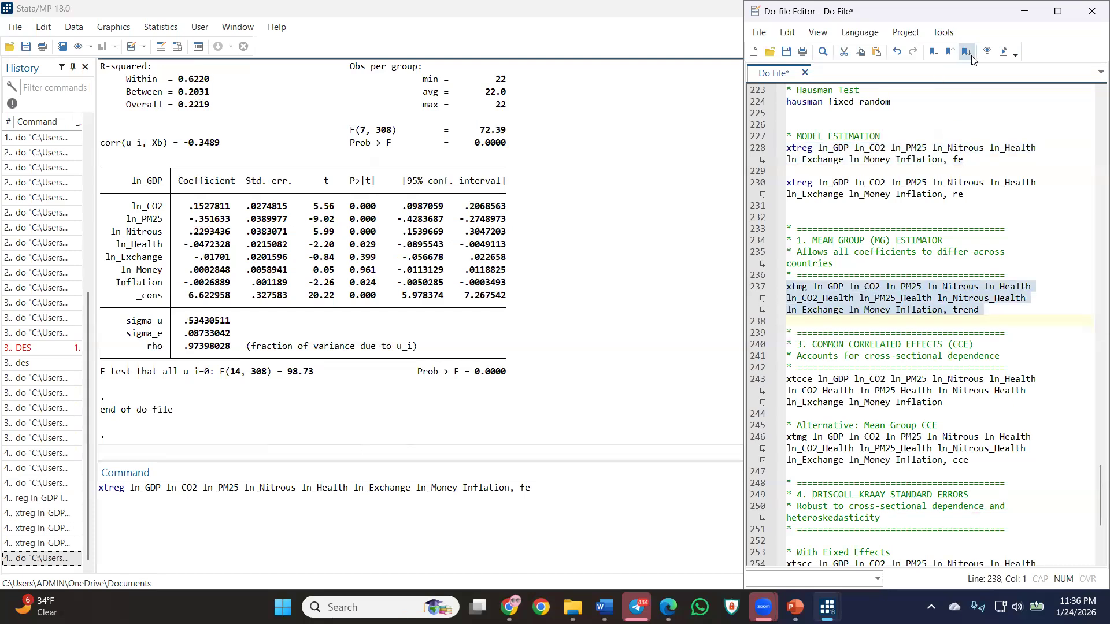
{"action": "left_click", "coordinate": [1004, 53]}
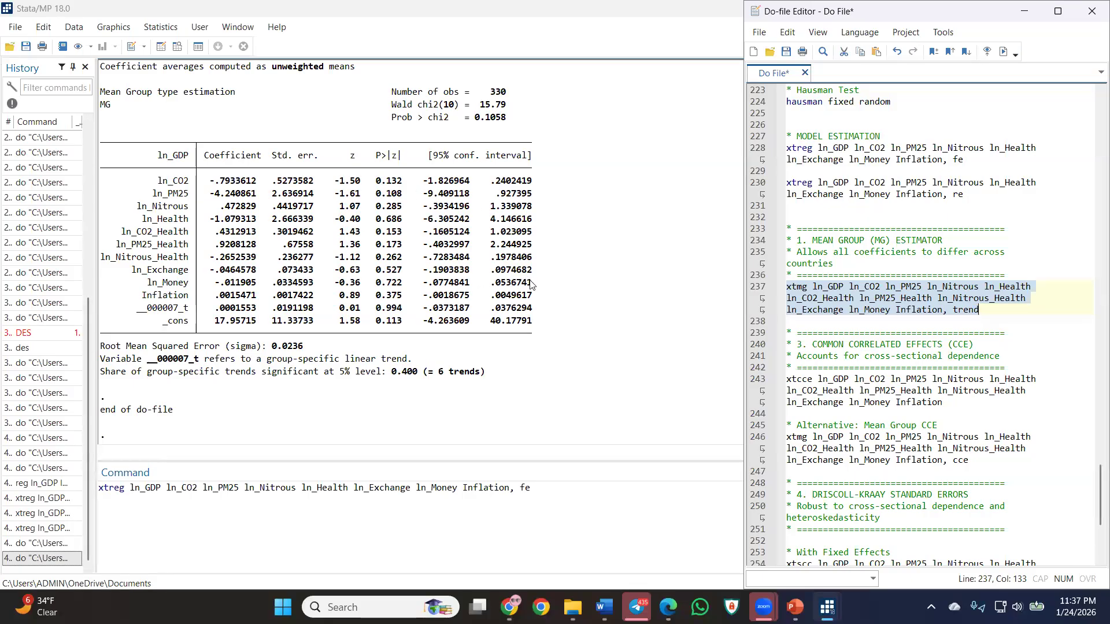
Examine the Mean Group coefficient table, its Pesaran & Smith (1995) heading and the p-values of all variables.
{"action": "left_click_drag", "start_coordinate": [542, 313], "coordinate": [101, 157]}
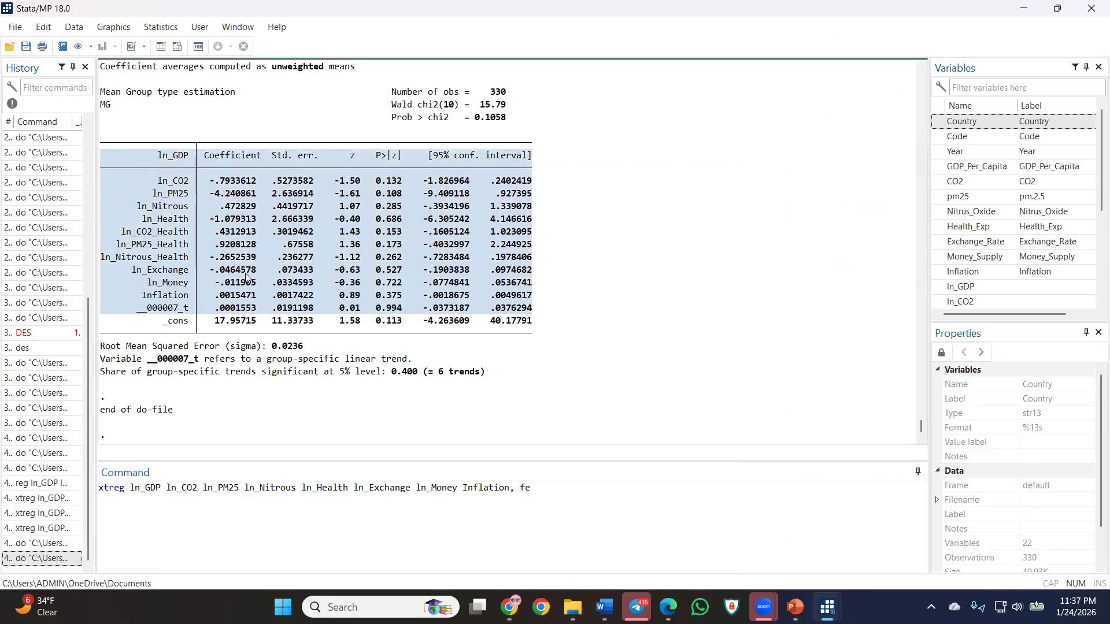
{"action": "left_click", "coordinate": [246, 278]}
{"action": "scroll", "coordinate": [246, 277], "scroll_direction": "up", "scroll_amount": 2}
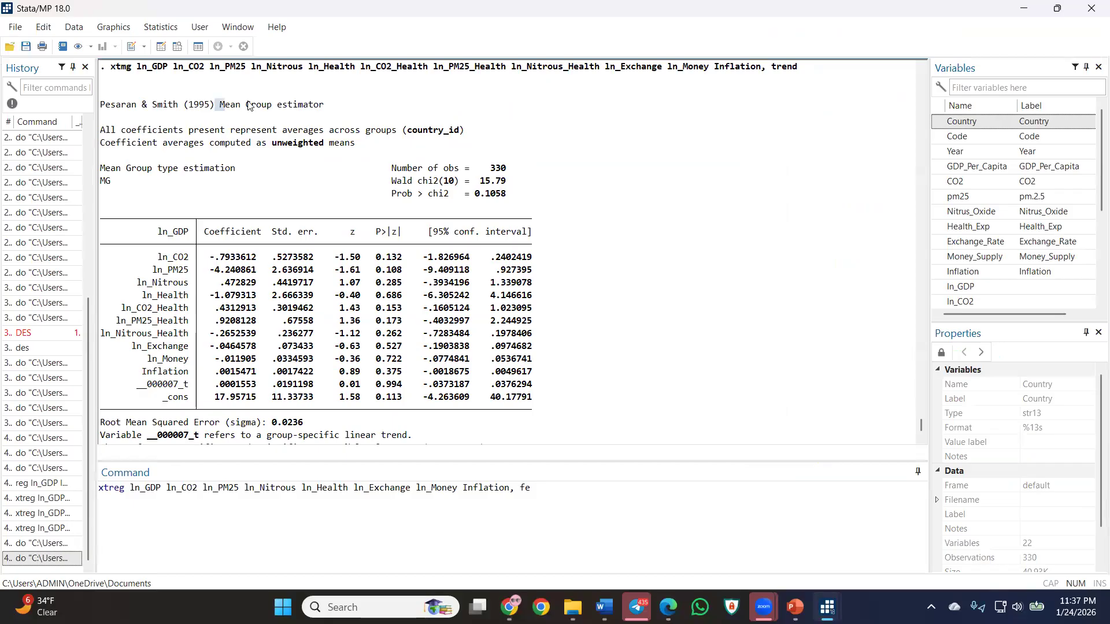
{"action": "left_click_drag", "start_coordinate": [218, 105], "coordinate": [100, 105]}
{"action": "scroll", "coordinate": [309, 237], "scroll_direction": "down", "scroll_amount": 1}
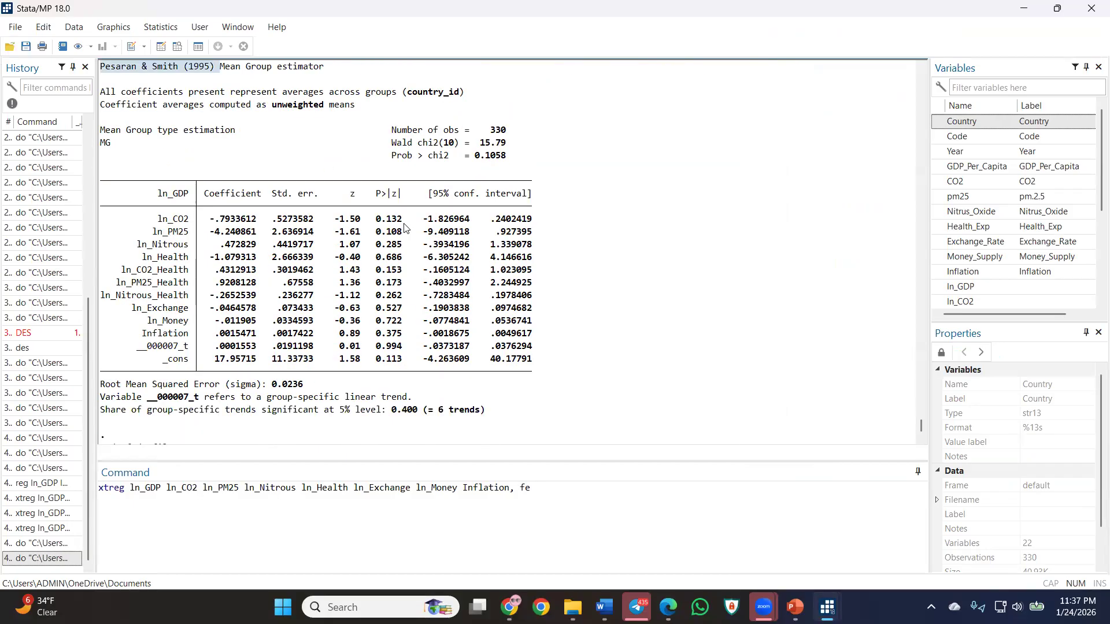
{"action": "left_click_drag", "start_coordinate": [375, 220], "coordinate": [436, 364]}
Run only the Common Correlated Effects xtcce command on line 243 of the do-file.
{"action": "mouse_move", "coordinate": [827, 607]}
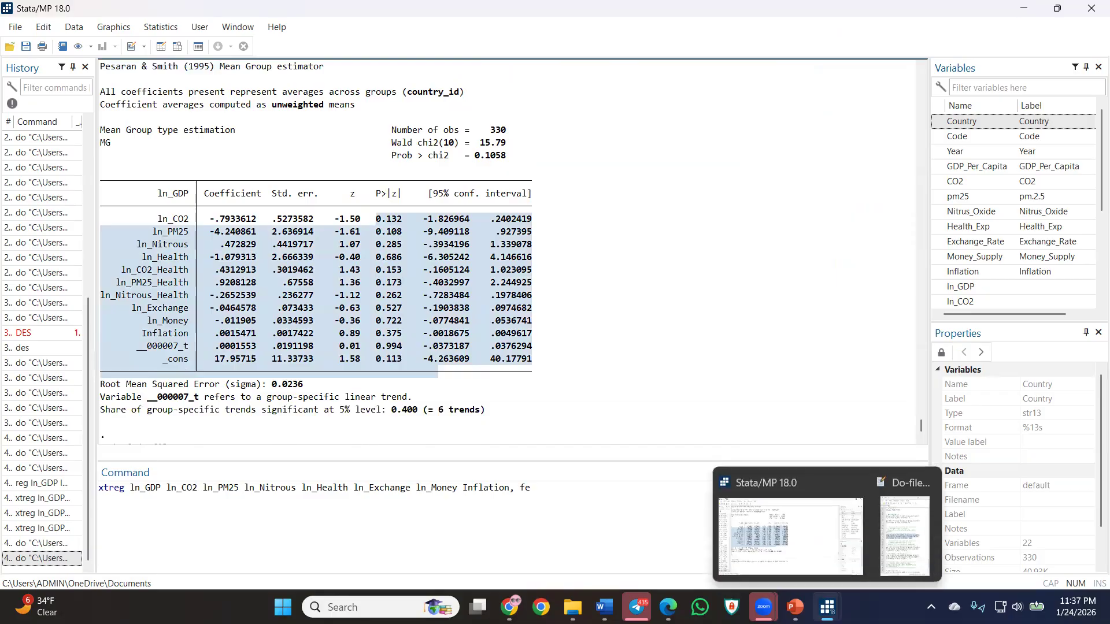
{"action": "left_click", "coordinate": [902, 521]}
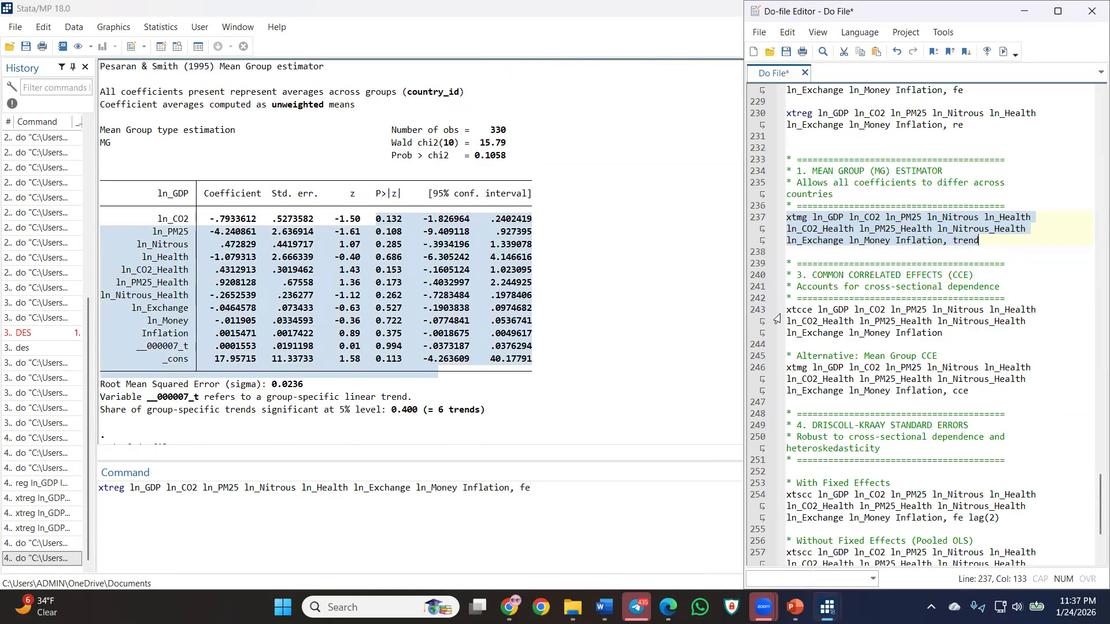
{"action": "left_click", "coordinate": [755, 313]}
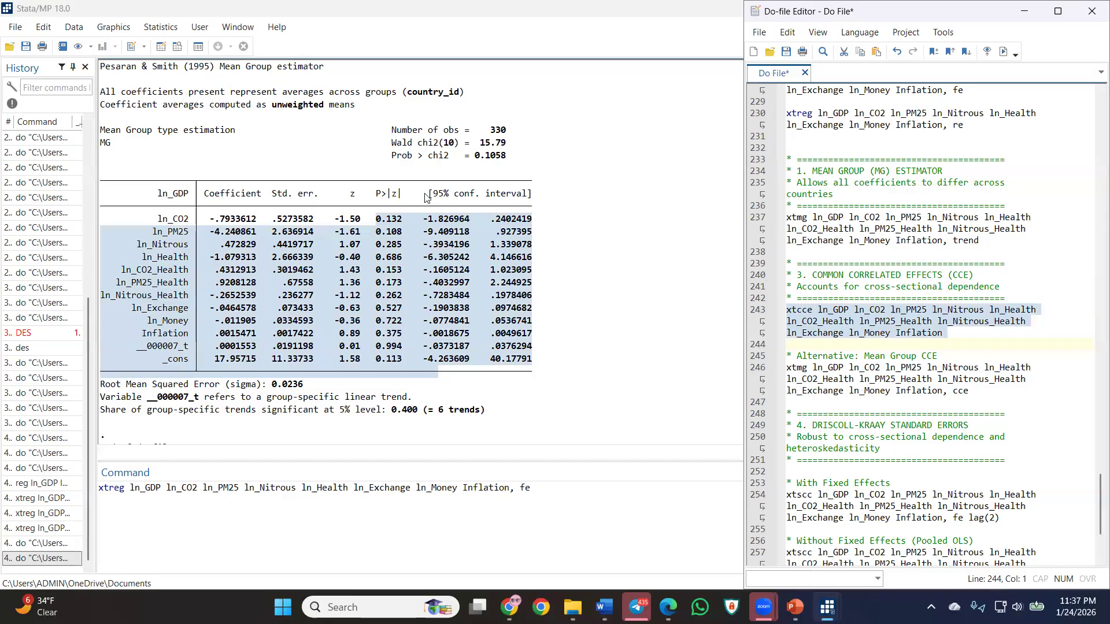
{"action": "right_click", "coordinate": [512, 260]}
{"action": "key", "text": "Escape"}
{"action": "left_click", "coordinate": [804, 252]}
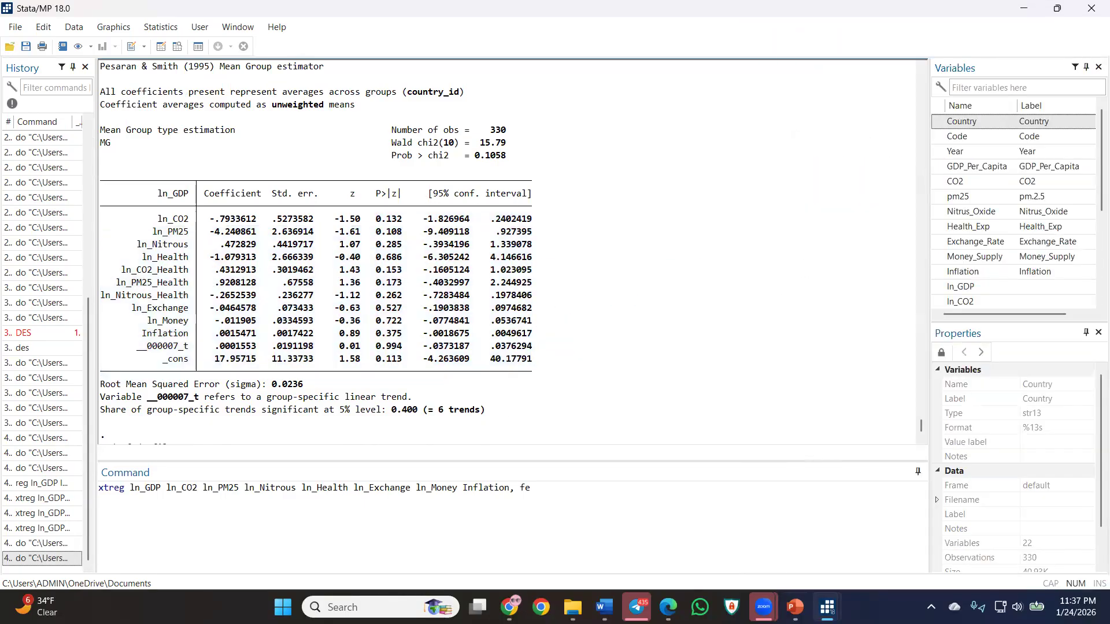
{"action": "mouse_move", "coordinate": [827, 607]}
{"action": "left_click", "coordinate": [904, 550]}
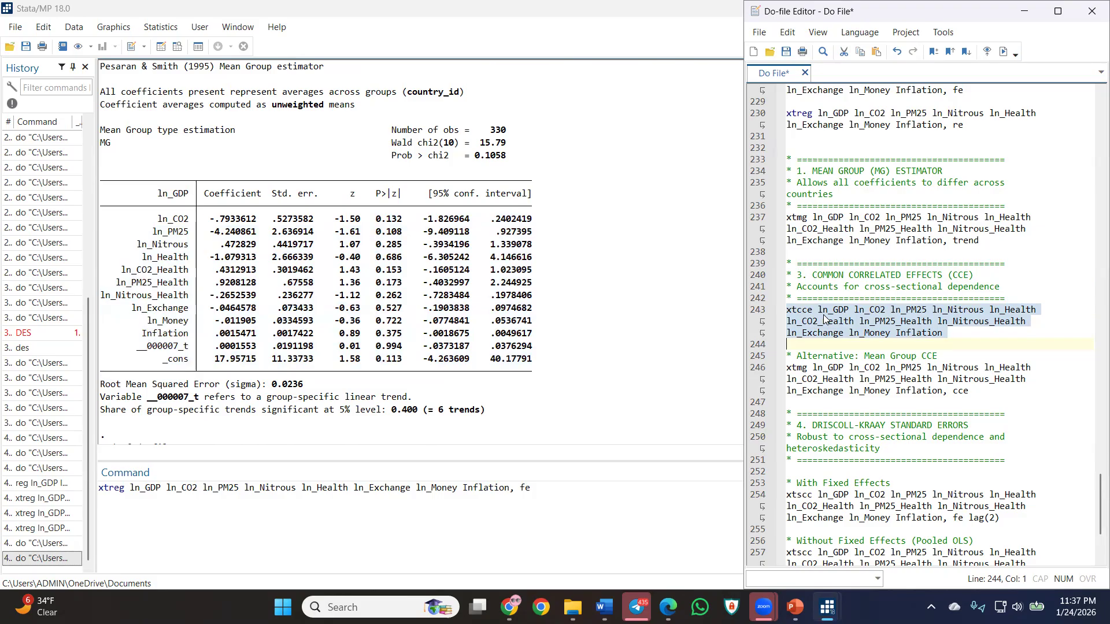
{"action": "left_click", "coordinate": [1004, 53]}
Examine the Common Correlated Effects coefficient table, focusing on the full ln_PM25_Health row.
{"action": "scroll", "coordinate": [523, 165], "scroll_direction": "up", "scroll_amount": 1}
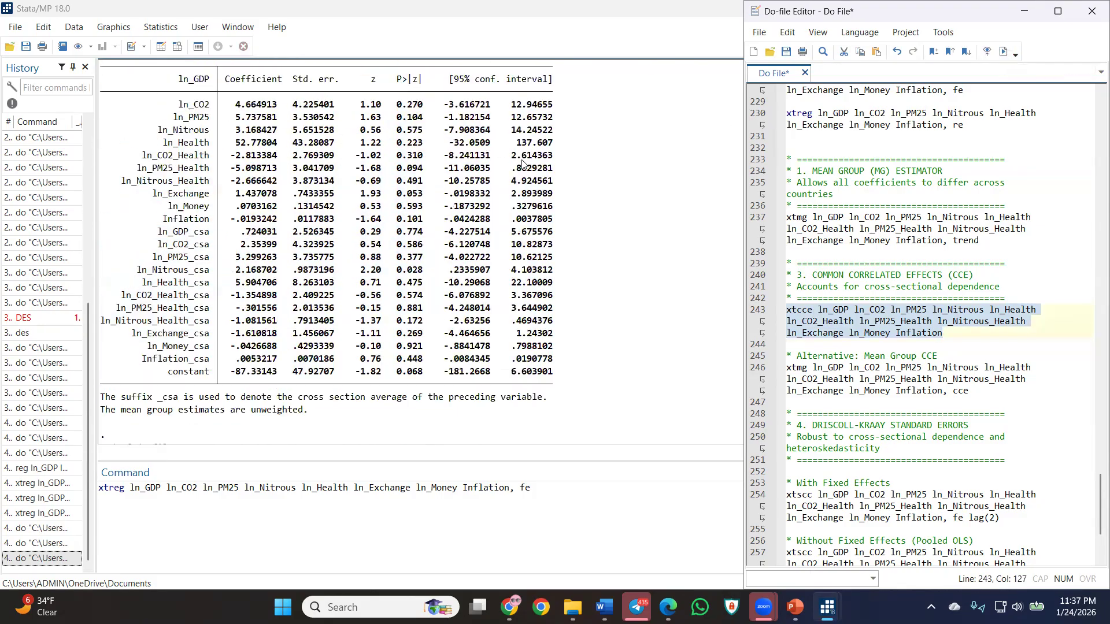
{"action": "scroll", "coordinate": [526, 164], "scroll_direction": "up", "scroll_amount": 1}
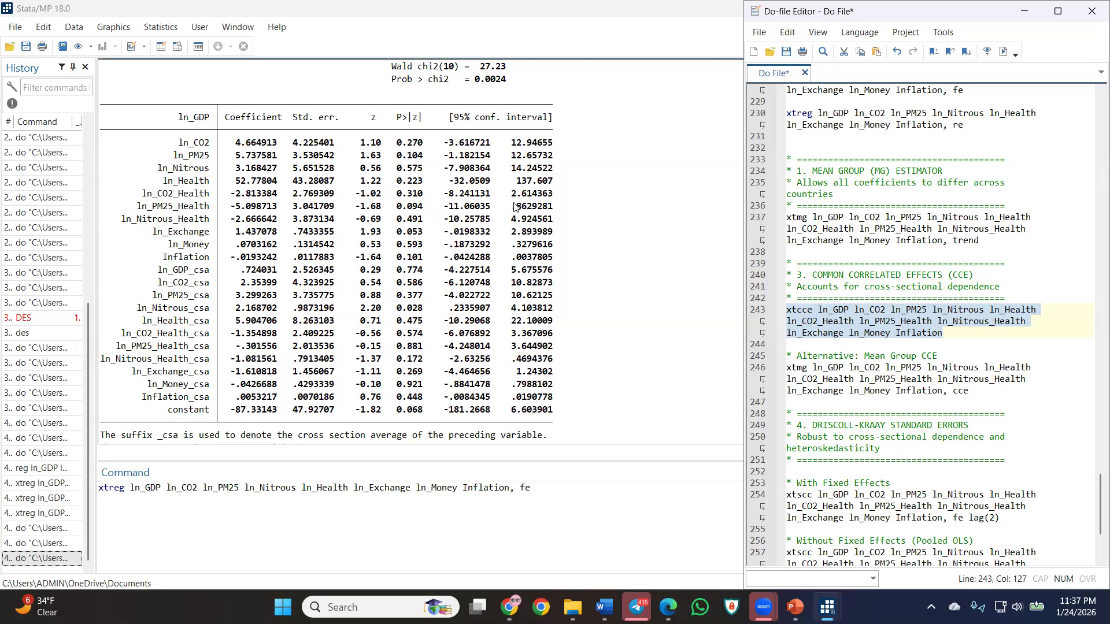
{"action": "left_click", "coordinate": [546, 209]}
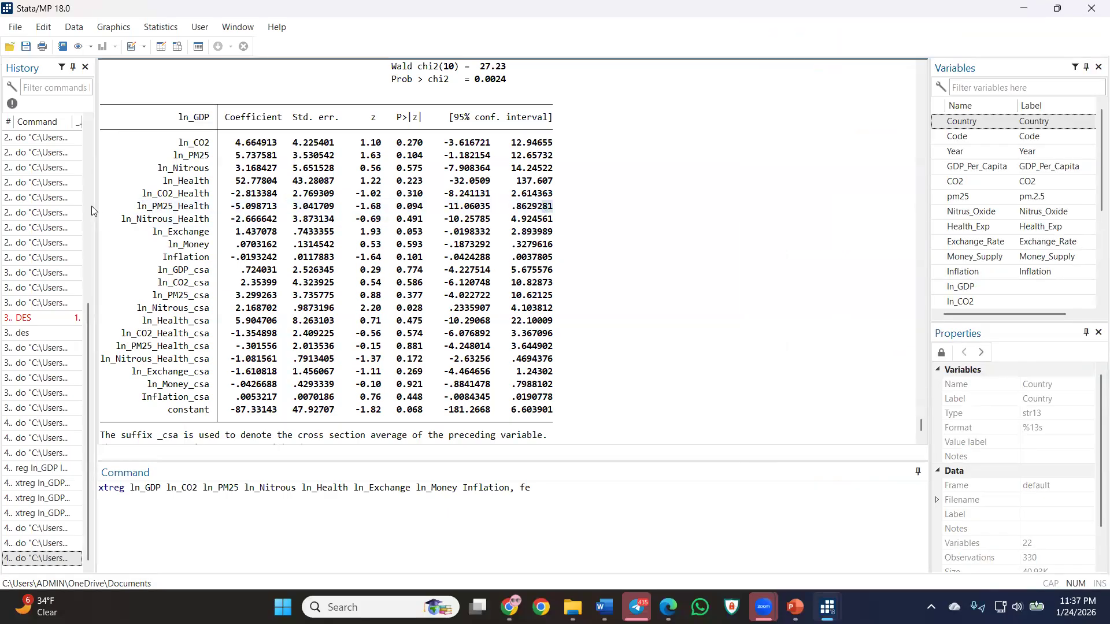
{"action": "left_click_drag", "start_coordinate": [125, 210], "coordinate": [134, 210]}
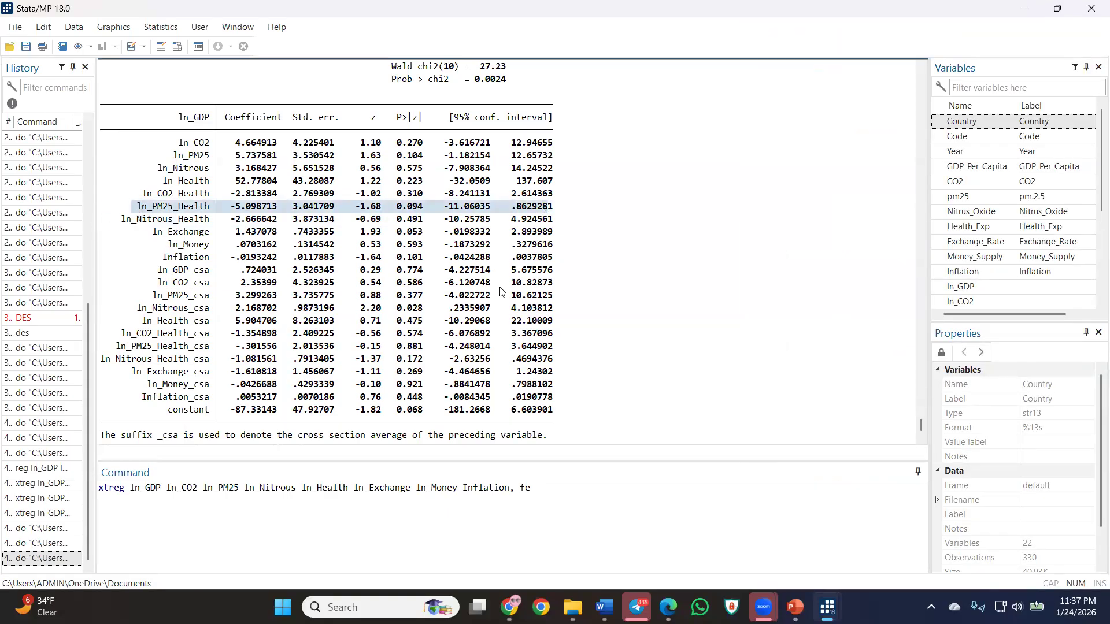
Run only the alternative Mean Group CCE xtmg command with the cce option on line 246 of the do-file.
{"action": "mouse_move", "coordinate": [828, 606]}
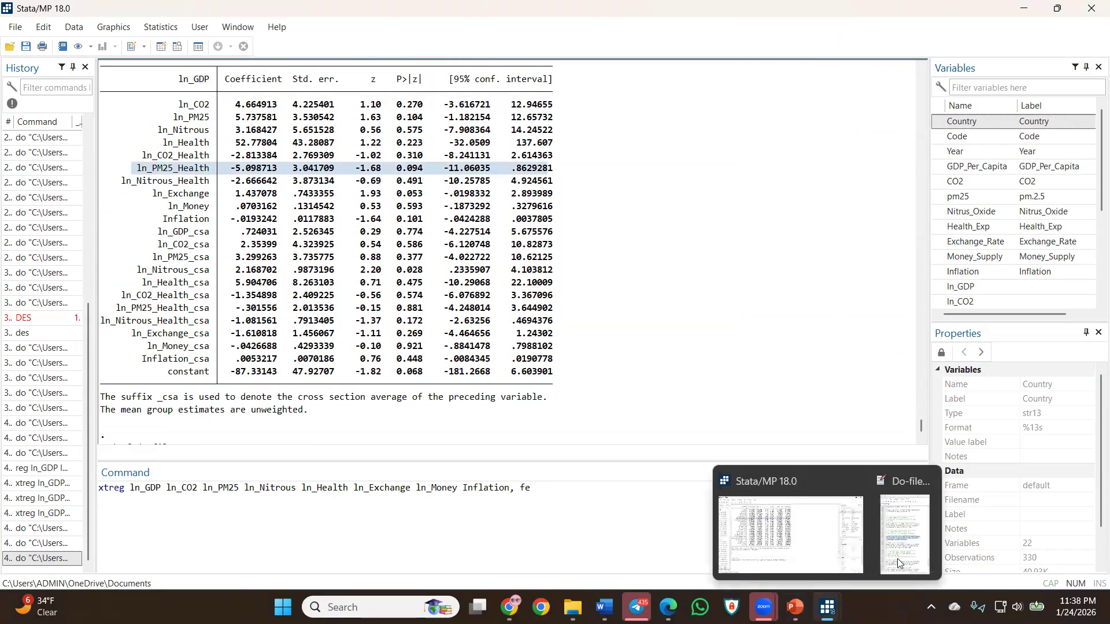
{"action": "left_click", "coordinate": [898, 564]}
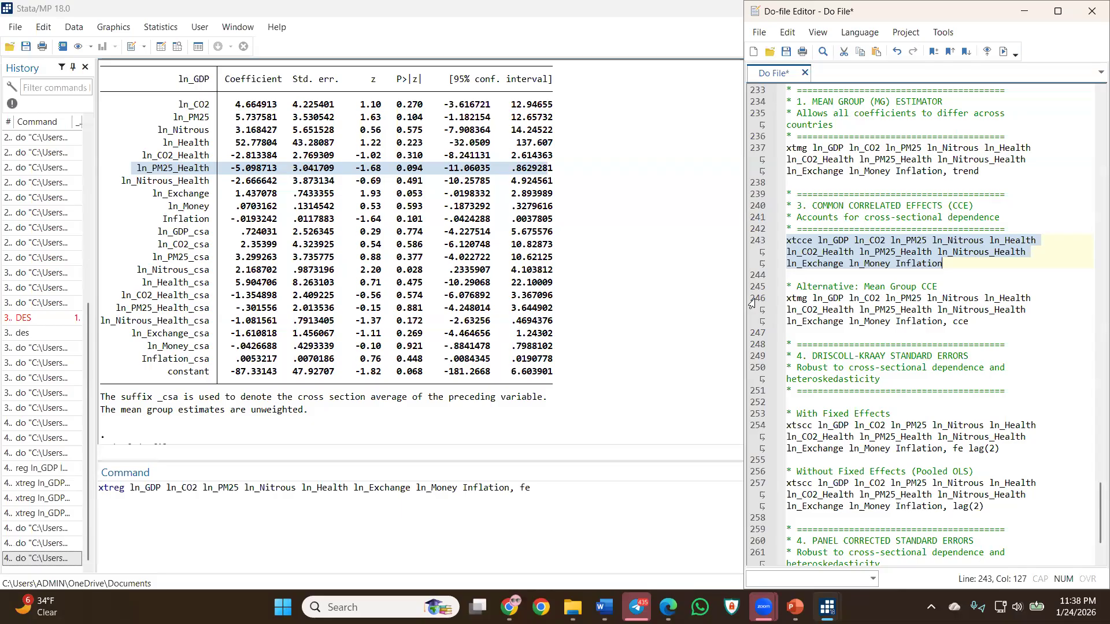
{"action": "left_click", "coordinate": [751, 303]}
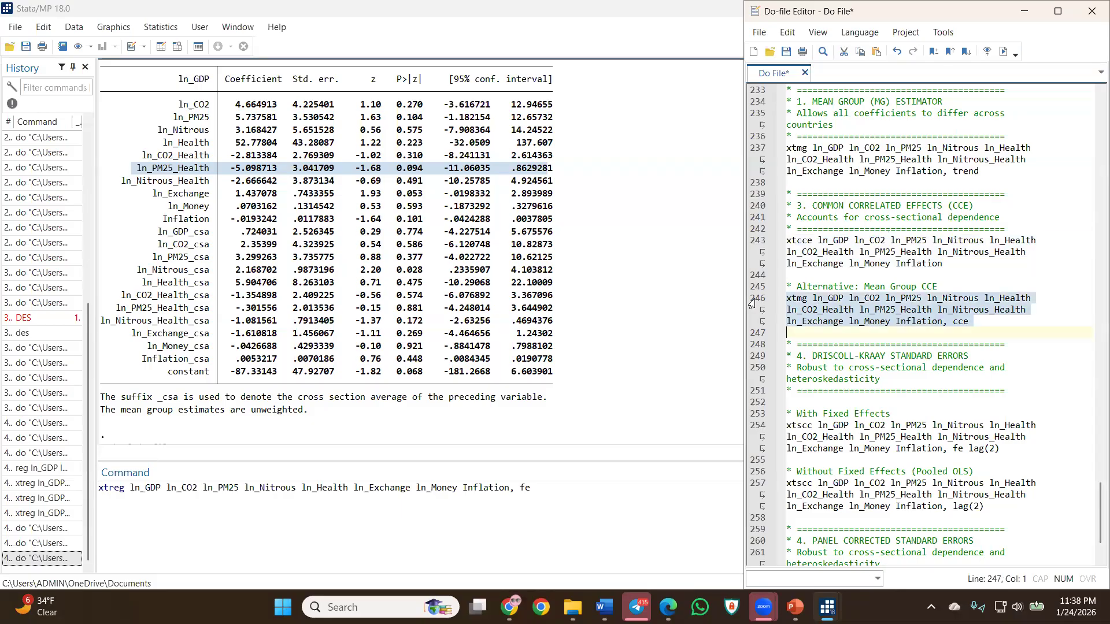
{"action": "left_click", "coordinate": [1004, 53]}
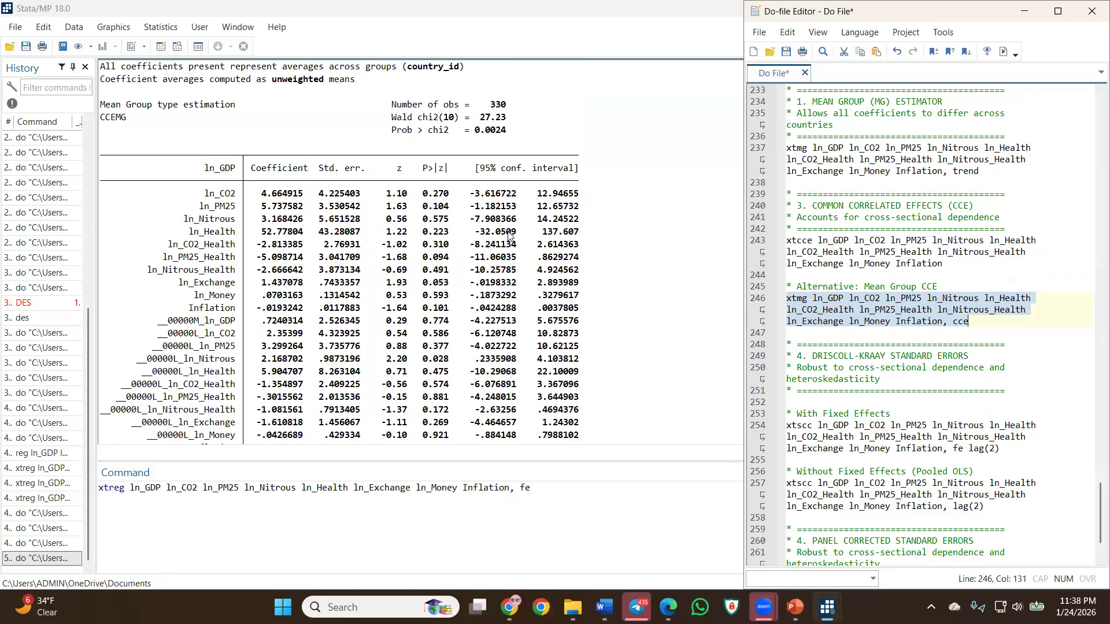
Compare the new Pesaran (2006) CCE Mean Group output with the earlier xtcce and Pesaran & Smith Mean Group tables.
{"action": "scroll", "coordinate": [508, 237], "scroll_direction": "up", "scroll_amount": 2}
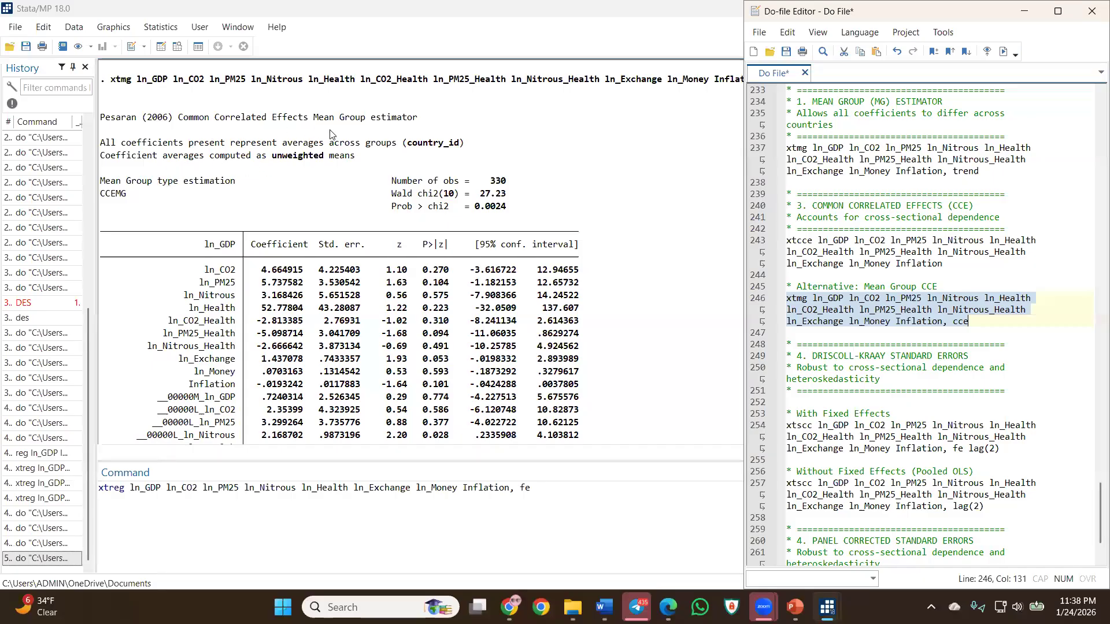
{"action": "scroll", "coordinate": [865, 357], "scroll_direction": "down", "scroll_amount": 2}
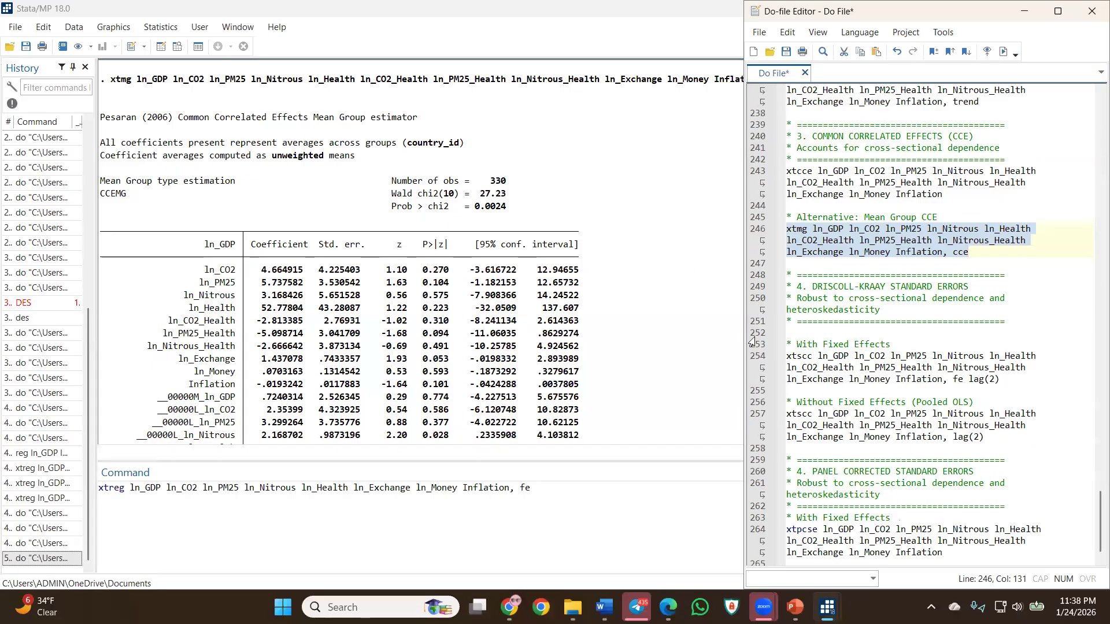
{"action": "scroll", "coordinate": [767, 284], "scroll_direction": "down", "scroll_amount": 1}
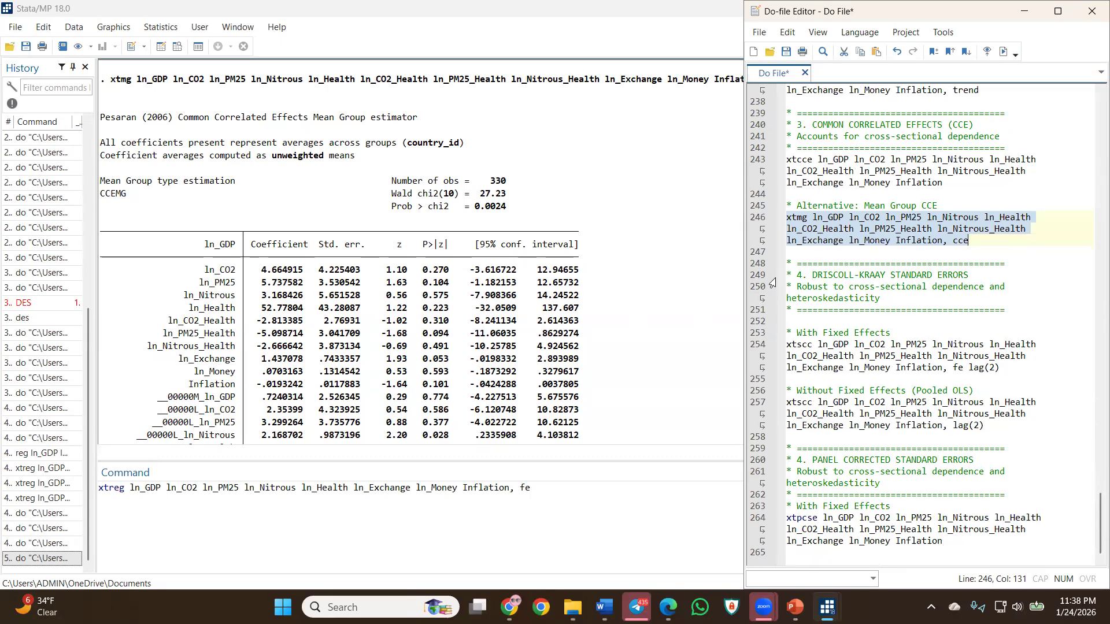
{"action": "scroll", "coordinate": [574, 302], "scroll_direction": "up", "scroll_amount": 9}
{"action": "scroll", "coordinate": [574, 302], "scroll_direction": "up", "scroll_amount": 9}
{"action": "scroll", "coordinate": [520, 289], "scroll_direction": "down", "scroll_amount": 14}
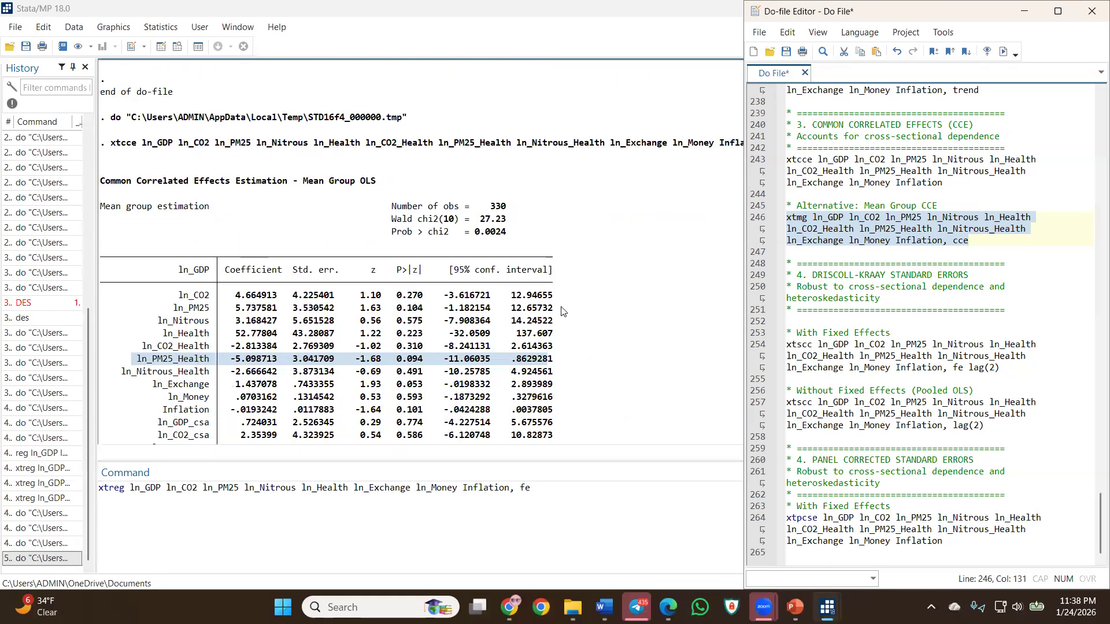
{"action": "scroll", "coordinate": [437, 274], "scroll_direction": "up", "scroll_amount": 13}
{"action": "scroll", "coordinate": [438, 274], "scroll_direction": "down", "scroll_amount": 15}
{"action": "scroll", "coordinate": [428, 254], "scroll_direction": "up", "scroll_amount": 3}
{"action": "scroll", "coordinate": [413, 233], "scroll_direction": "down", "scroll_amount": 3}
{"action": "scroll", "coordinate": [393, 243], "scroll_direction": "up", "scroll_amount": 13}
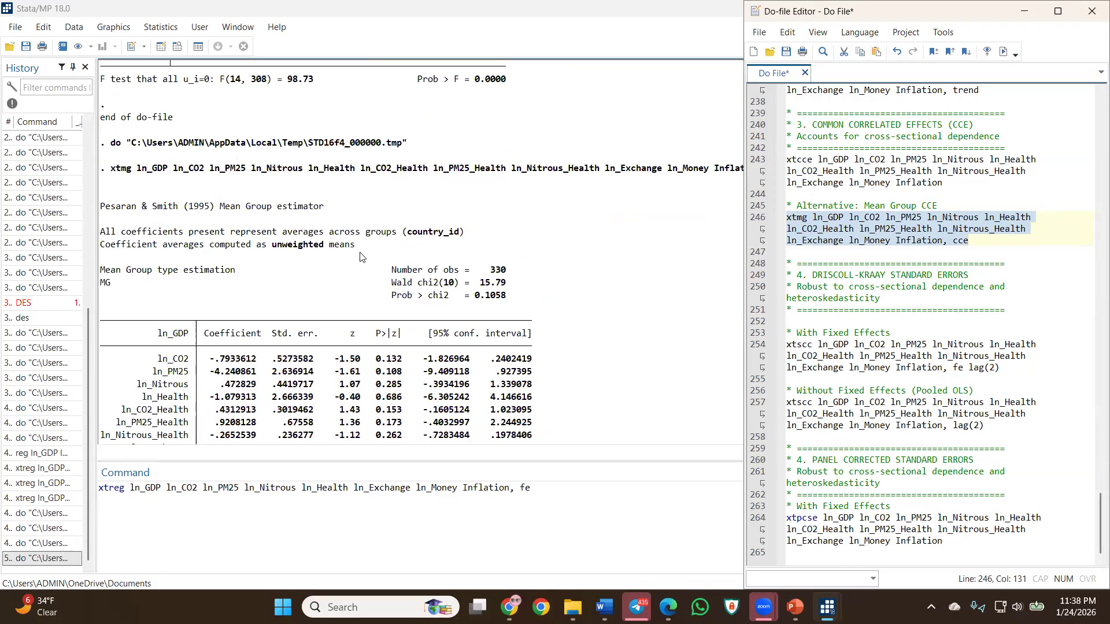
{"action": "scroll", "coordinate": [352, 259], "scroll_direction": "down", "scroll_amount": 15}
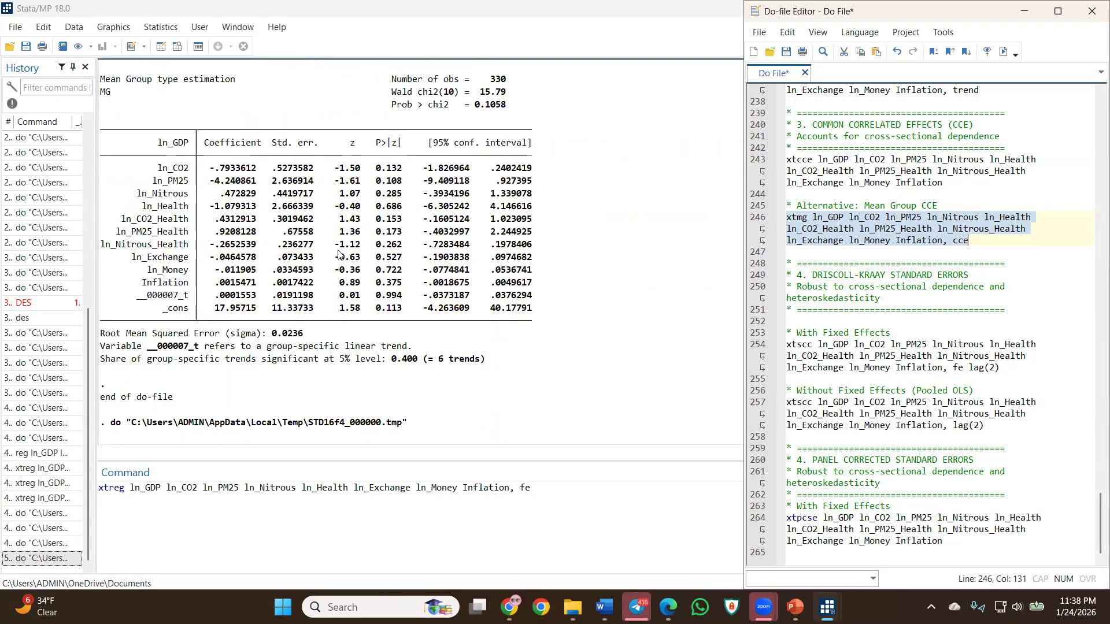
Examine the cross-section average rows in the xtcce and xtmg CCE tables and the Common Correlated Effects Mean Group heading.
{"action": "key", "text": "ctrl+d"}
{"action": "left_click_drag", "start_coordinate": [156, 191], "coordinate": [567, 335]}
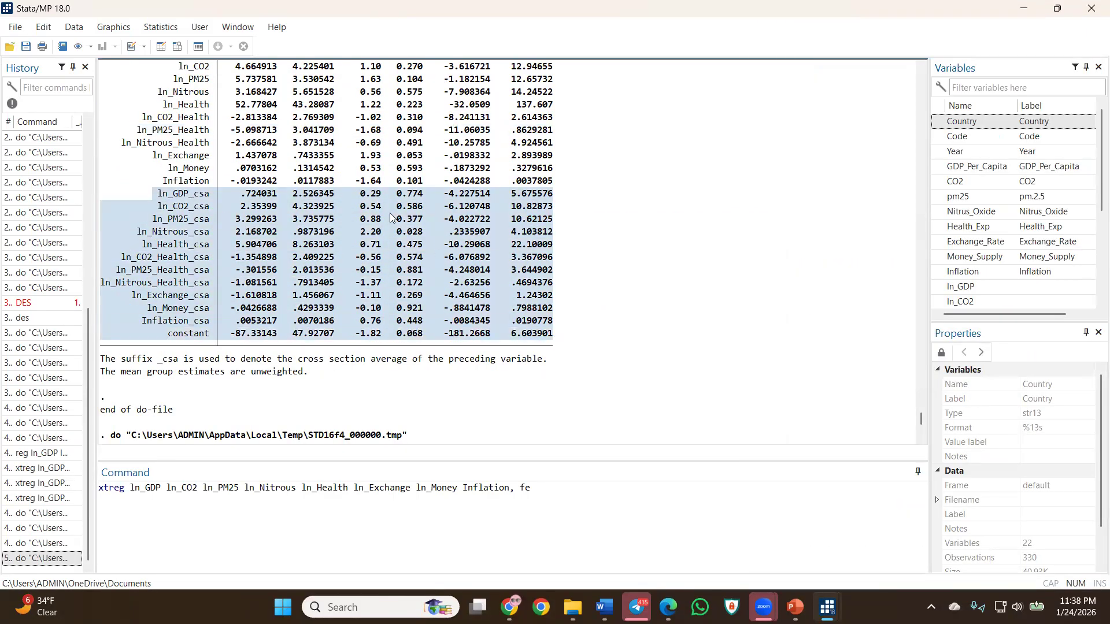
{"action": "scroll", "coordinate": [363, 226], "scroll_direction": "down", "scroll_amount": 5}
{"action": "scroll", "coordinate": [363, 227], "scroll_direction": "down", "scroll_amount": 7}
{"action": "scroll", "coordinate": [199, 204], "scroll_direction": "up", "scroll_amount": 3}
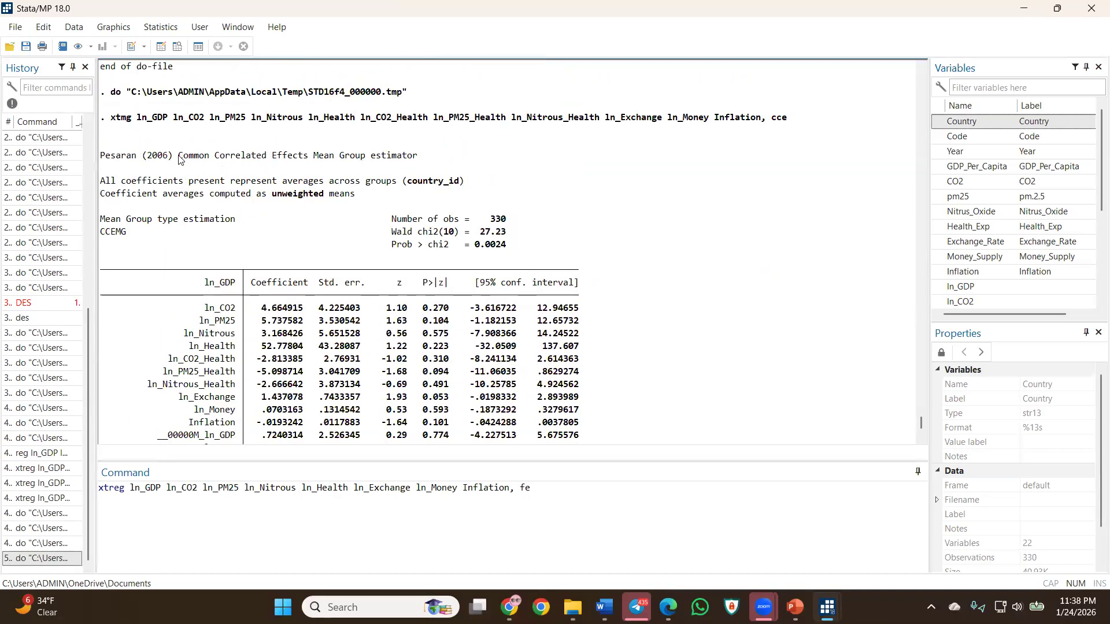
{"action": "left_click_drag", "start_coordinate": [178, 156], "coordinate": [345, 169]}
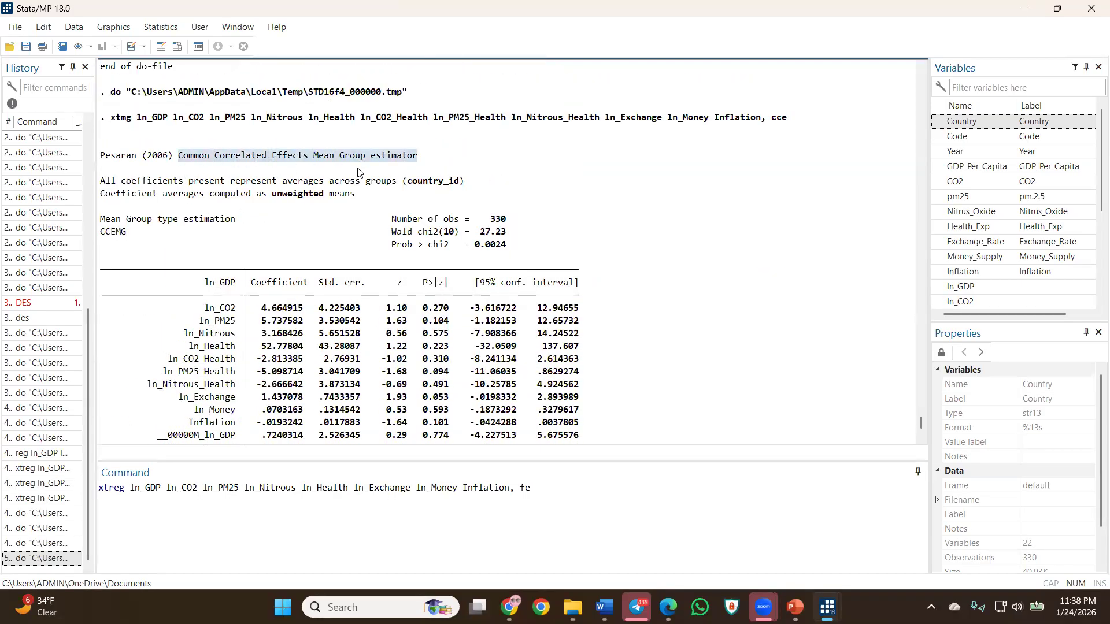
{"action": "scroll", "coordinate": [237, 222], "scroll_direction": "down", "scroll_amount": 5}
{"action": "left_click_drag", "start_coordinate": [158, 244], "coordinate": [575, 384]}
{"action": "scroll", "coordinate": [599, 403], "scroll_direction": "down", "scroll_amount": 2}
Run only the Driscoll-Kraay fixed-effects xtscc command with fe lag(2) on line 254 of the do-file.
{"action": "mouse_move", "coordinate": [827, 607]}
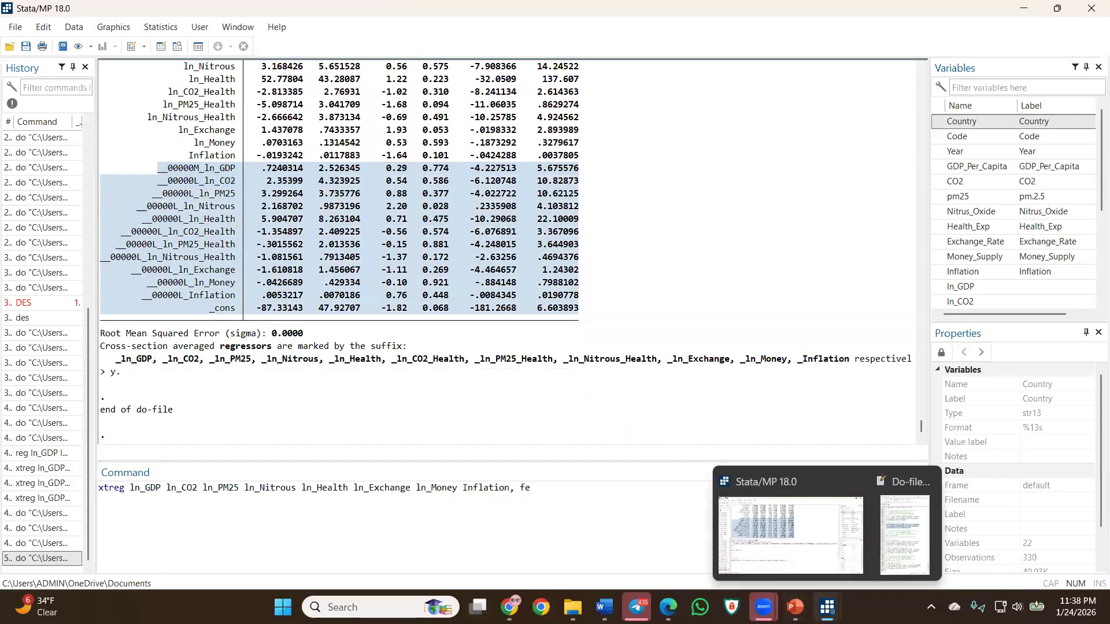
{"action": "left_click", "coordinate": [893, 579]}
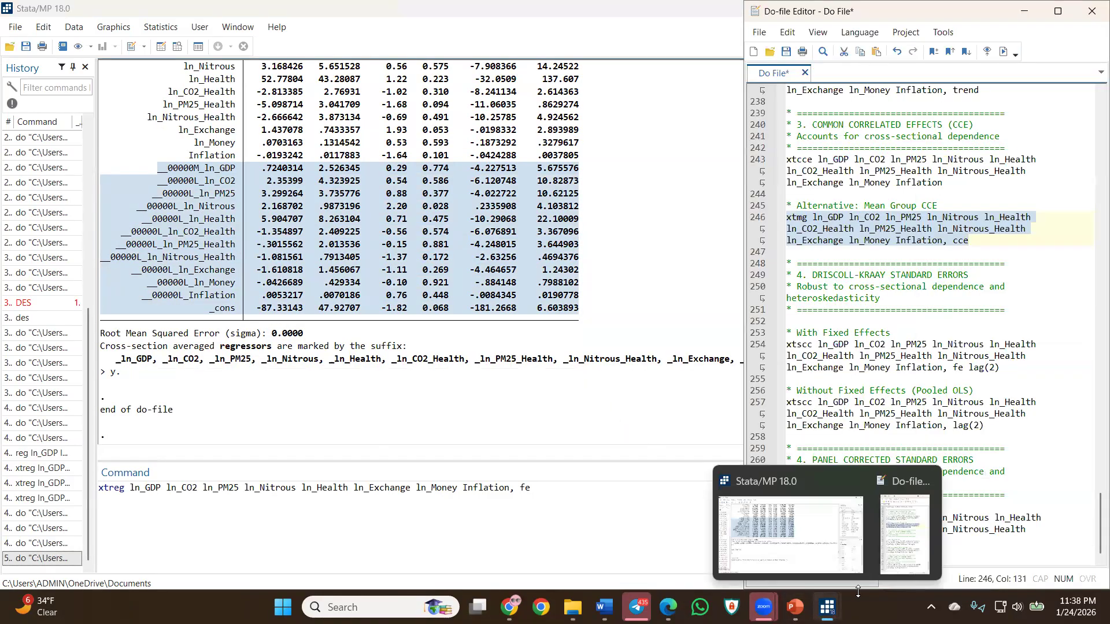
{"action": "left_click", "coordinate": [749, 344]}
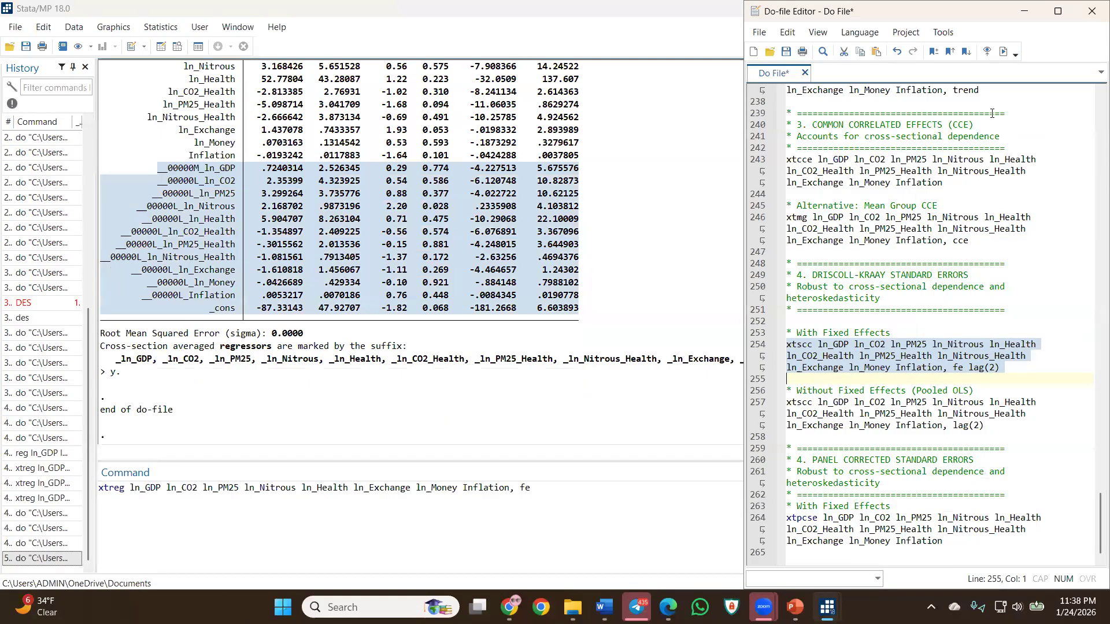
{"action": "left_click", "coordinate": [1004, 51]}
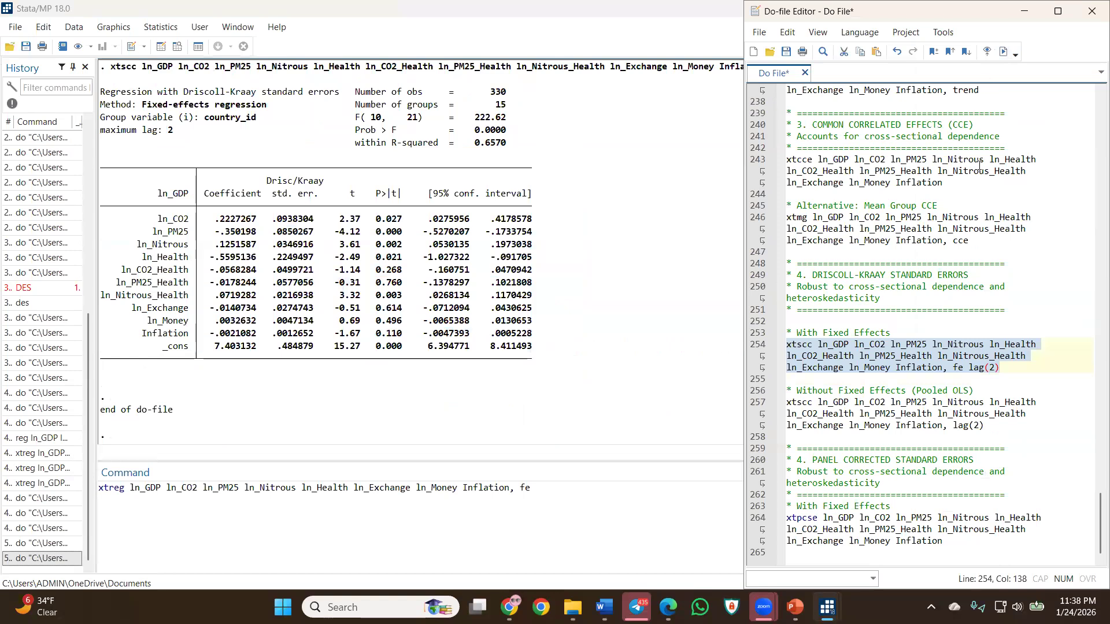
Remove the lag(2) option from the fixed-effects xtscc command on line 254, keeping fe and the blank line below it.
{"action": "left_click", "coordinate": [1008, 378]}
{"action": "key", "text": "BackSpace"}
{"action": "scroll", "coordinate": [1003, 385], "scroll_direction": "up", "scroll_amount": 1}
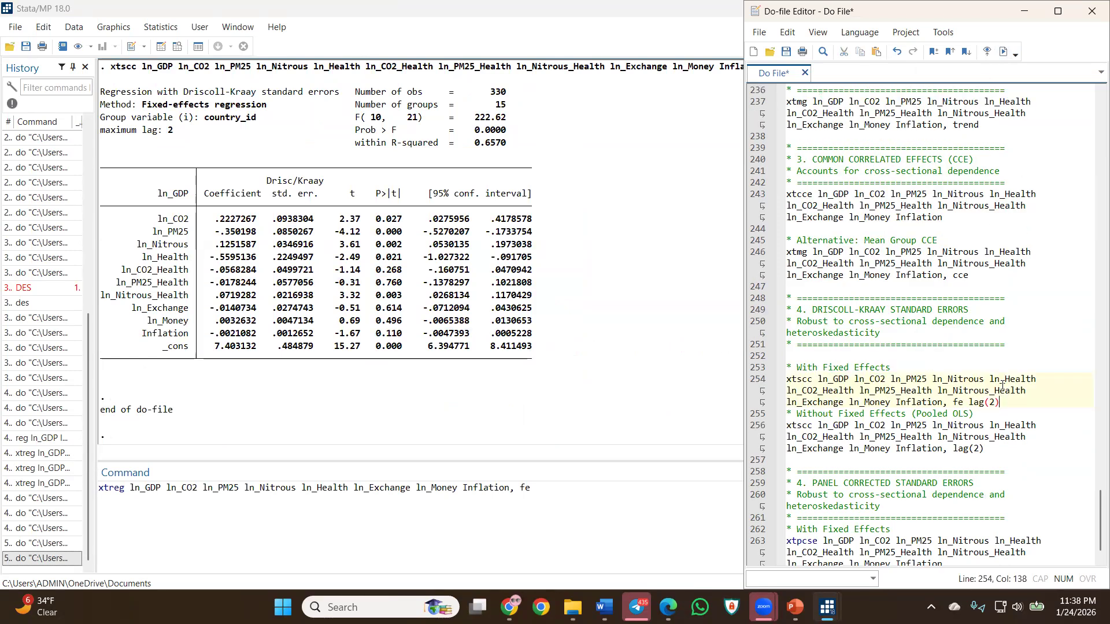
{"action": "key", "text": "BackSpace"}
{"action": "key", "text": "BackSpace"}
{"action": "key", "text": "BackSpace"}
{"action": "key", "text": "Return"}
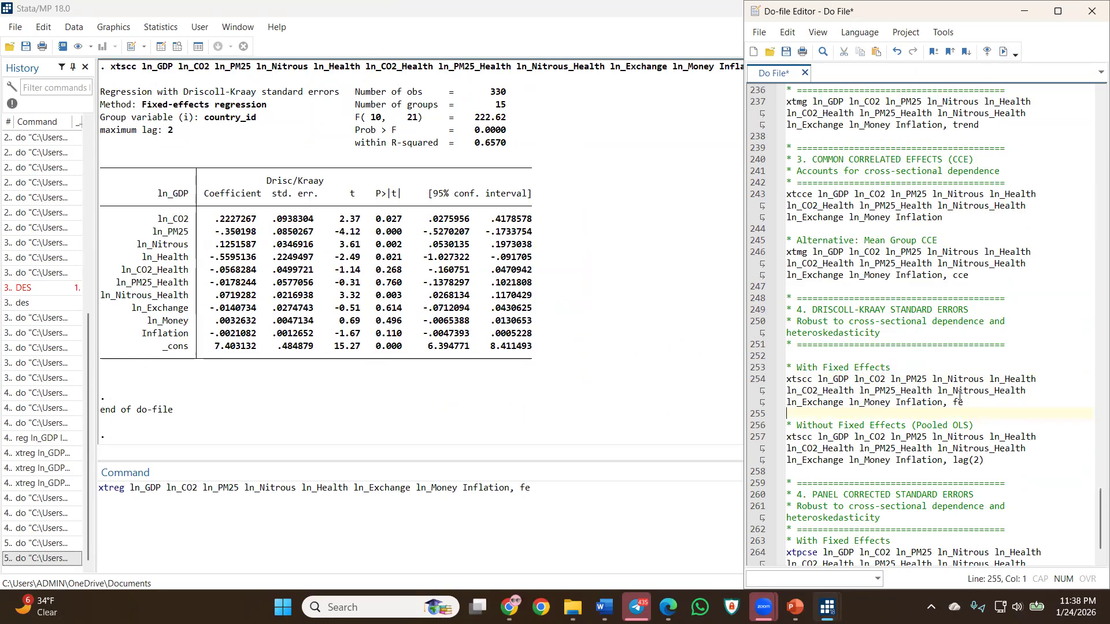
Run the xtscc command with only fe on line 254 and highlight the ln_CO2 through ln_Health rows and the ln_Nitrous_Health row.
{"action": "left_click", "coordinate": [755, 380]}
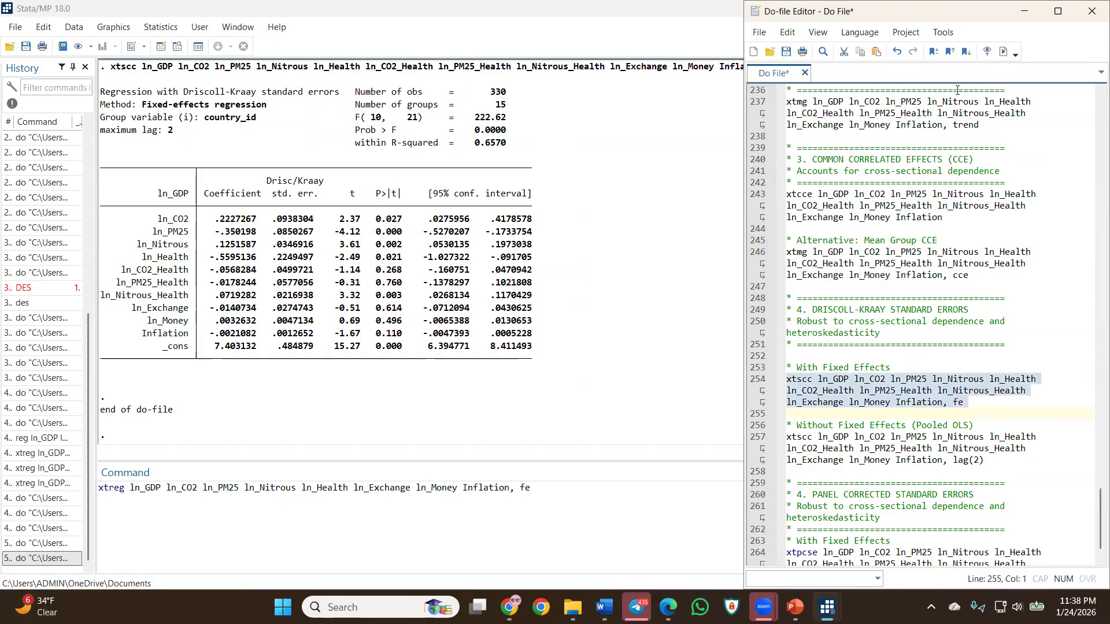
{"action": "left_click", "coordinate": [1003, 52]}
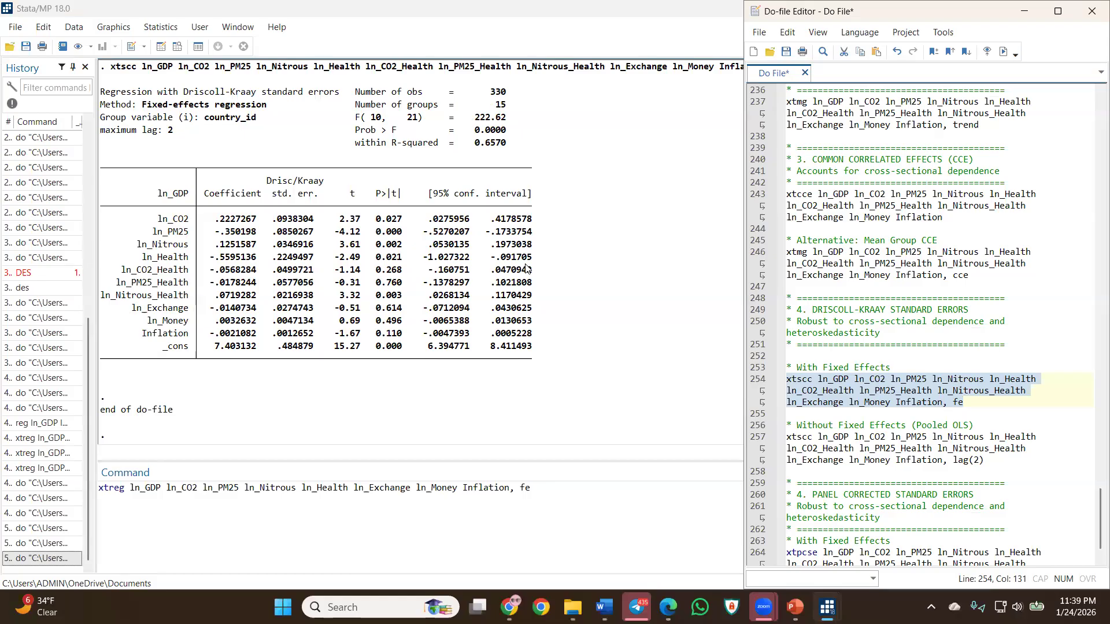
{"action": "left_click_drag", "start_coordinate": [530, 263], "coordinate": [132, 223]}
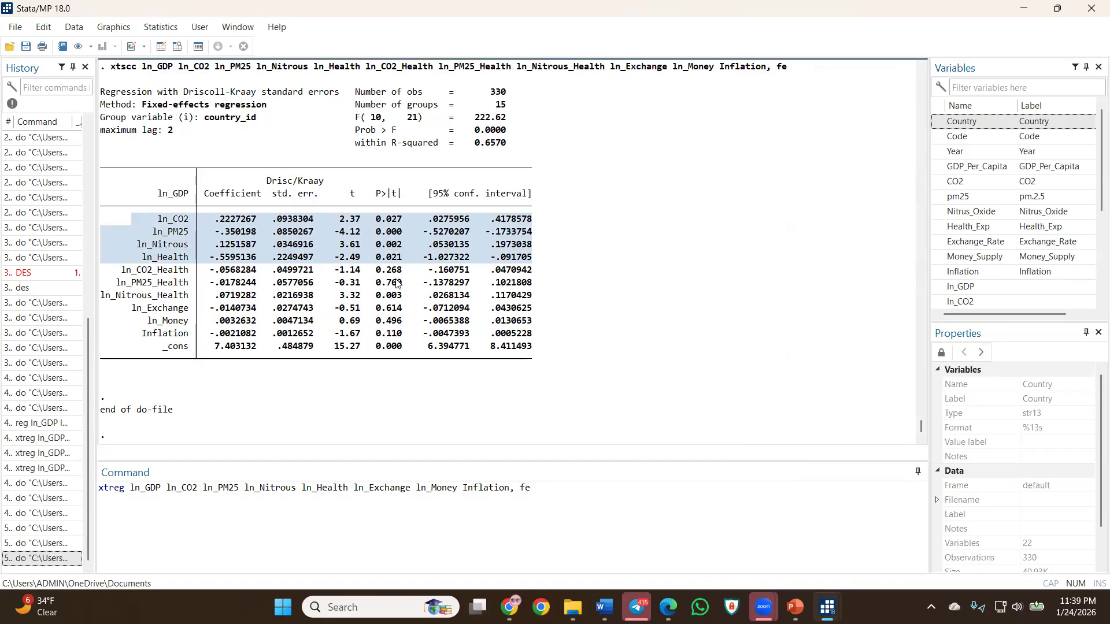
{"action": "left_click_drag", "start_coordinate": [531, 301], "coordinate": [101, 297]}
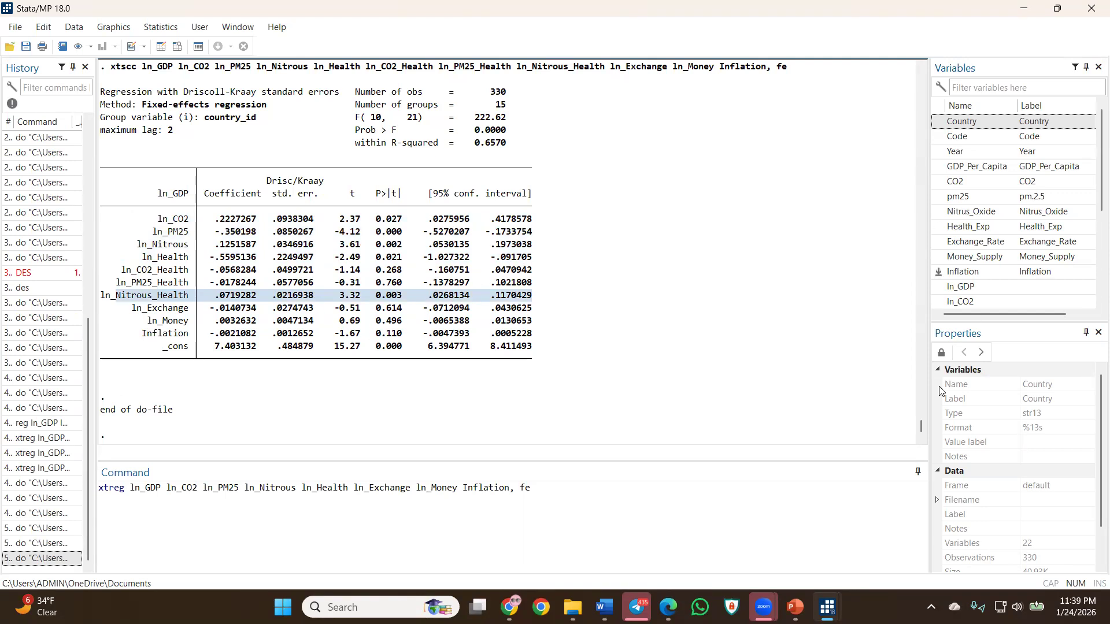
Replace the lag(2) option with re in the second Driscoll-Kraay xtscc command on line 257 of the do-file.
{"action": "mouse_move", "coordinate": [828, 607]}
{"action": "left_click", "coordinate": [904, 531]}
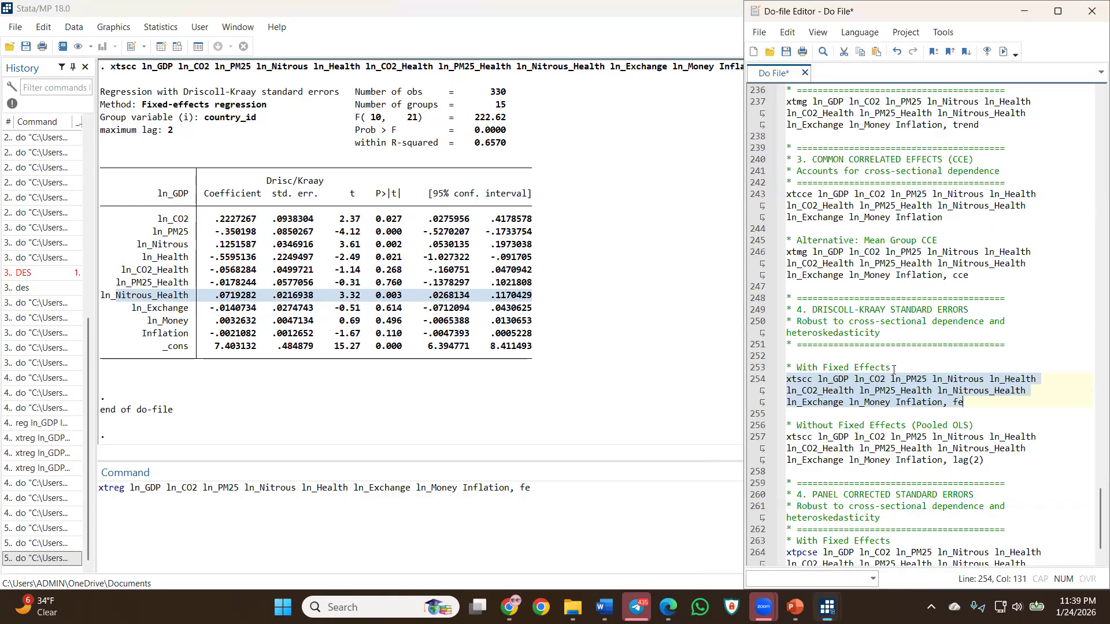
{"action": "scroll", "coordinate": [844, 393], "scroll_direction": "up", "scroll_amount": 1}
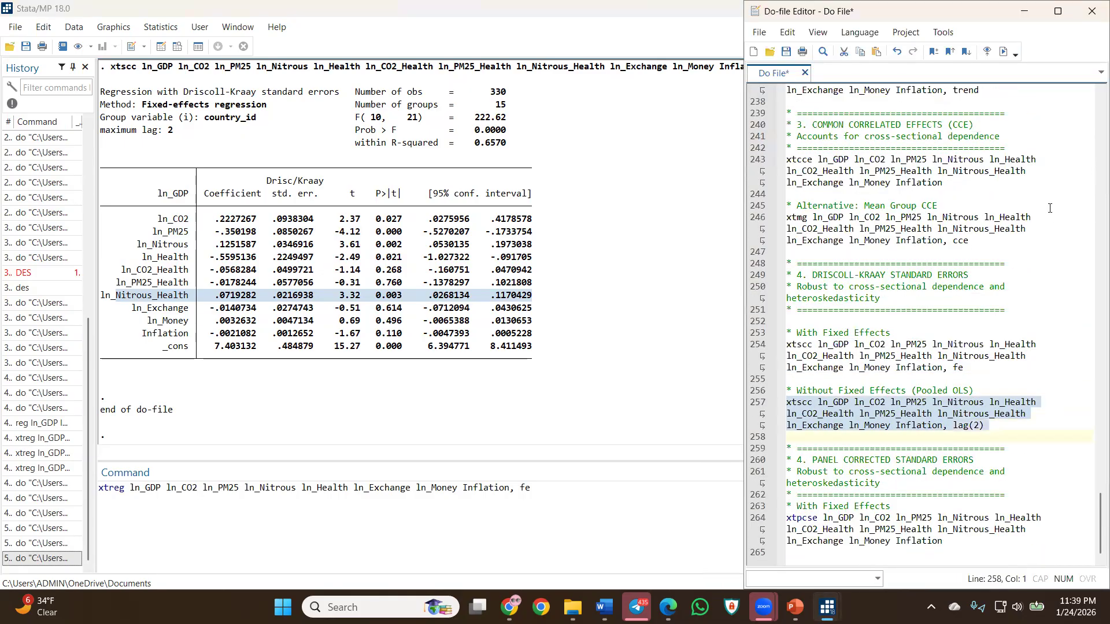
{"action": "left_click", "coordinate": [990, 427]}
{"action": "key", "text": "BackSpace"}
{"action": "key", "text": "BackSpace"}
{"action": "key", "text": "BackSpace"}
{"action": "key", "text": "BackSpace"}
{"action": "type", "text": "re"}
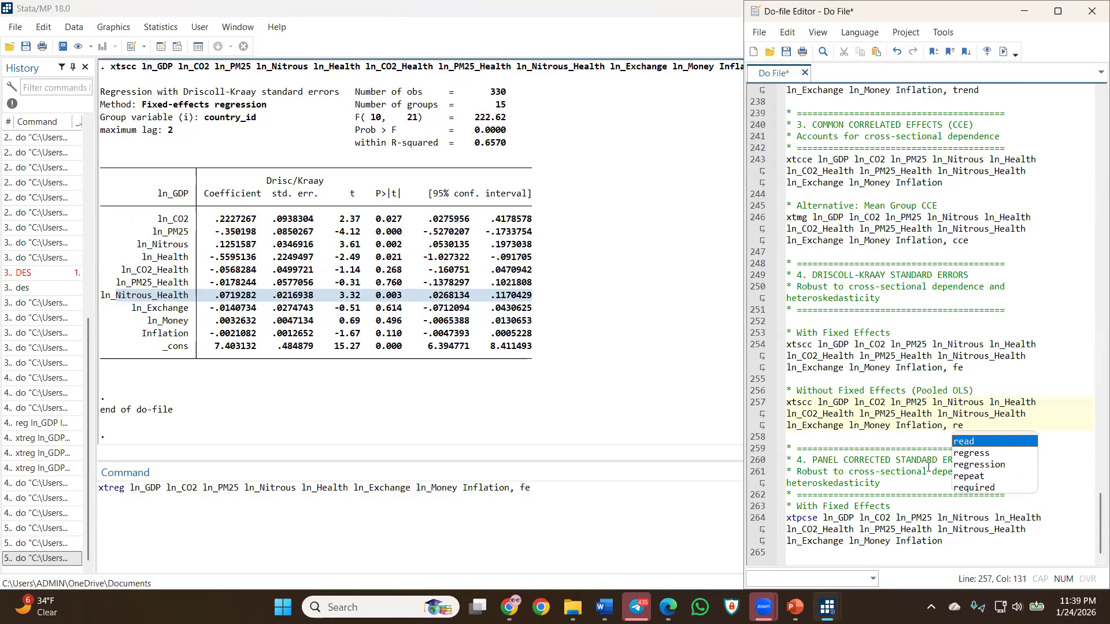
Run only the random-effects xtscc command on line 257 and review its Driscoll-Kraay coefficient table and header.
{"action": "left_click", "coordinate": [761, 407]}
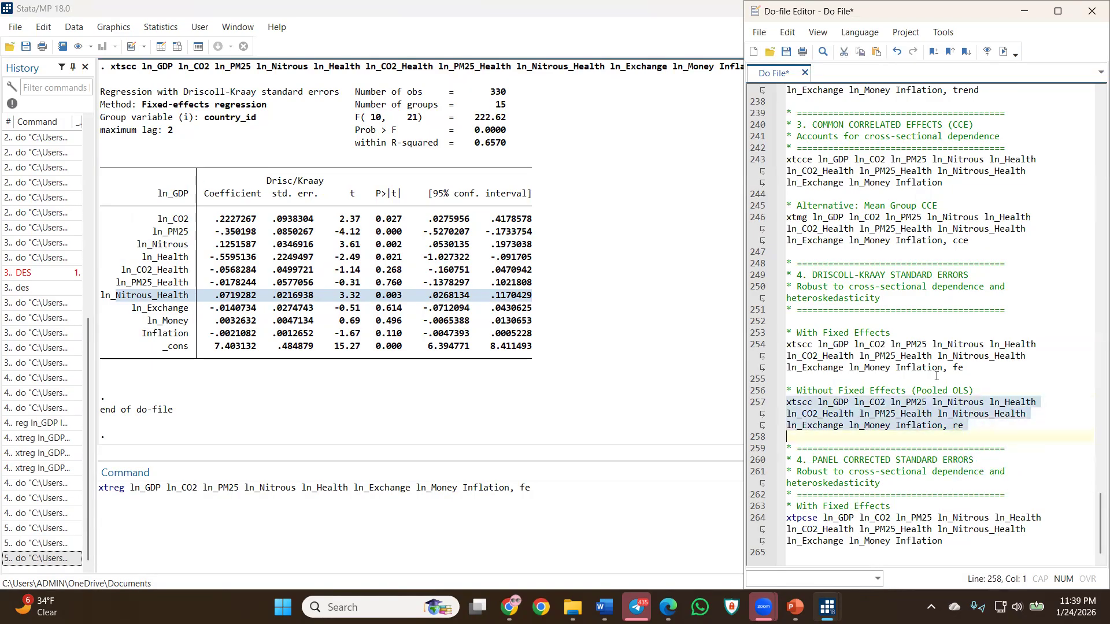
{"action": "left_click", "coordinate": [1002, 52]}
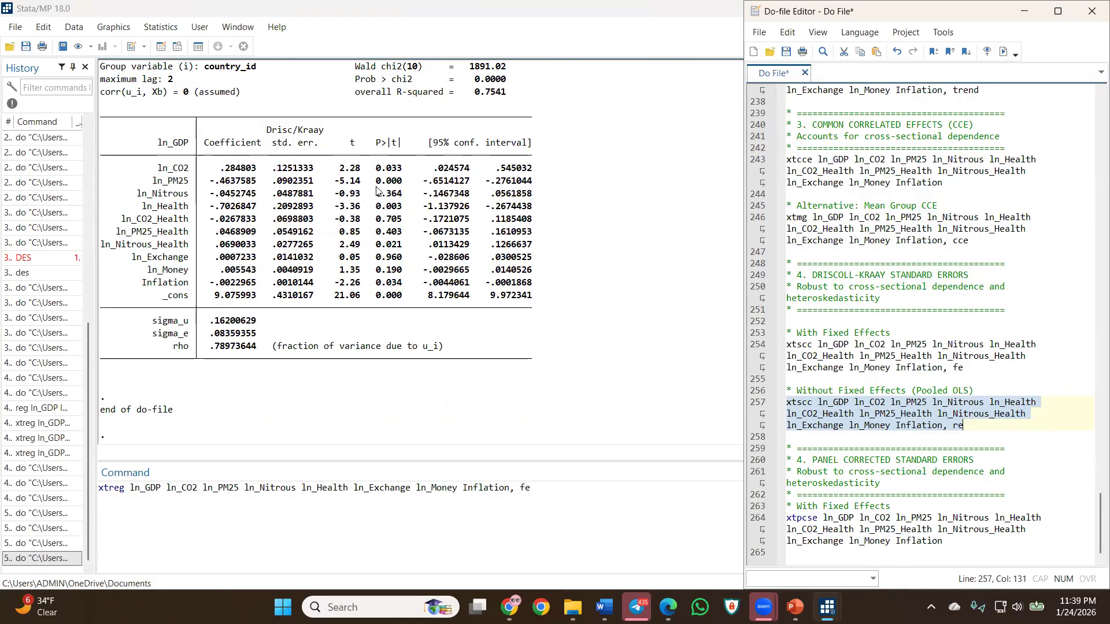
{"action": "scroll", "coordinate": [267, 186], "scroll_direction": "up", "scroll_amount": 1}
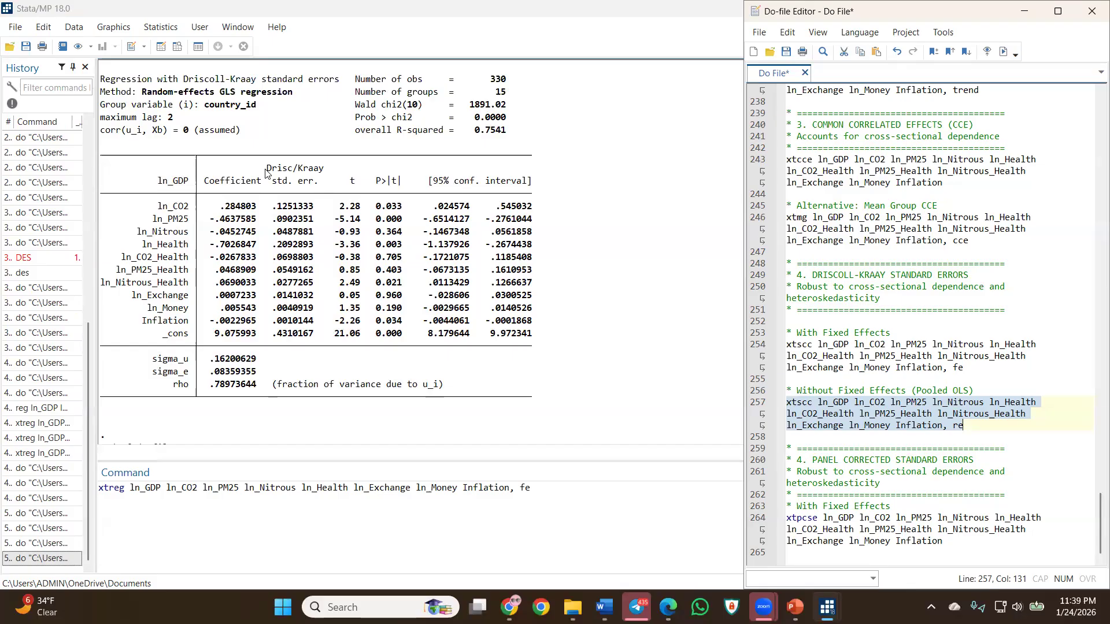
{"action": "scroll", "coordinate": [329, 222], "scroll_direction": "up", "scroll_amount": 3}
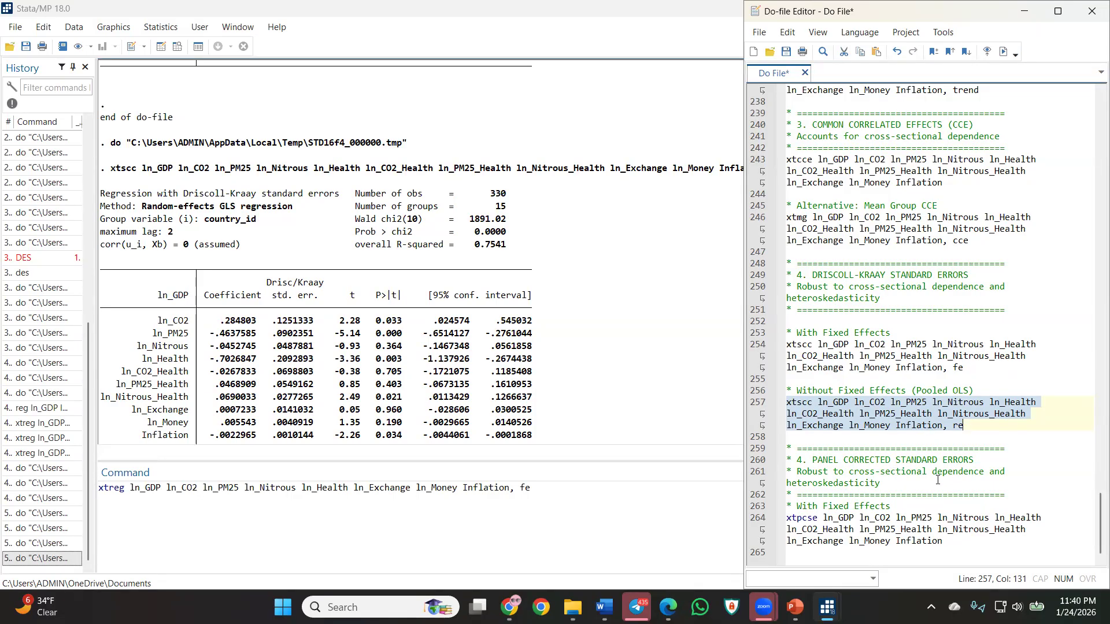
Run only the panel-corrected standard errors xtpcse command on line 264 and look back at the Driscoll-Kraay tables.
{"action": "left_click", "coordinate": [767, 516]}
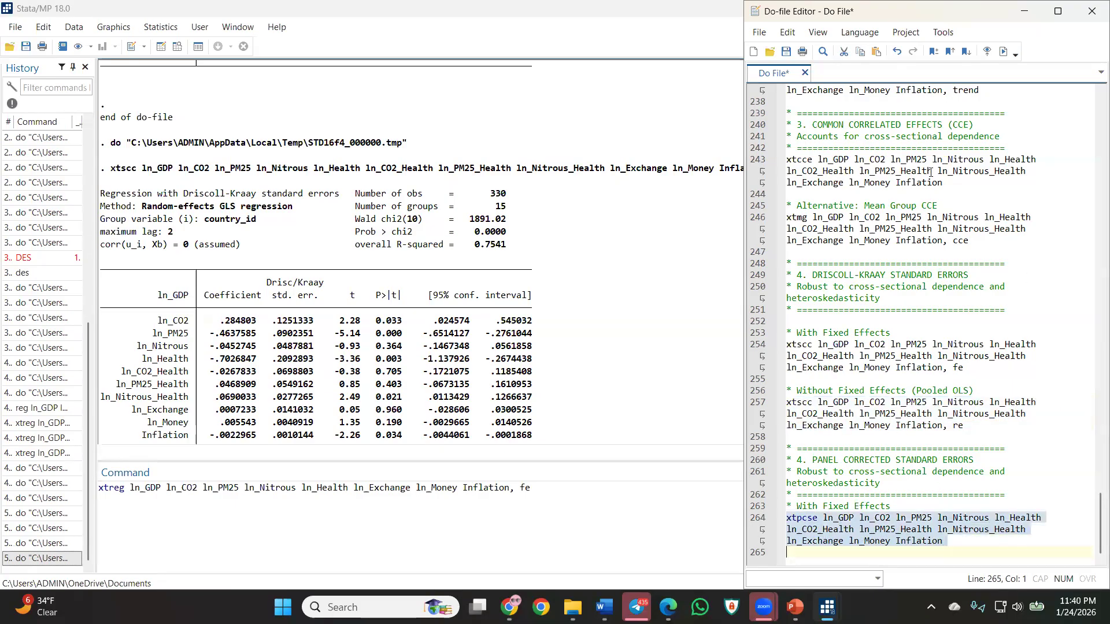
{"action": "left_click", "coordinate": [1003, 54]}
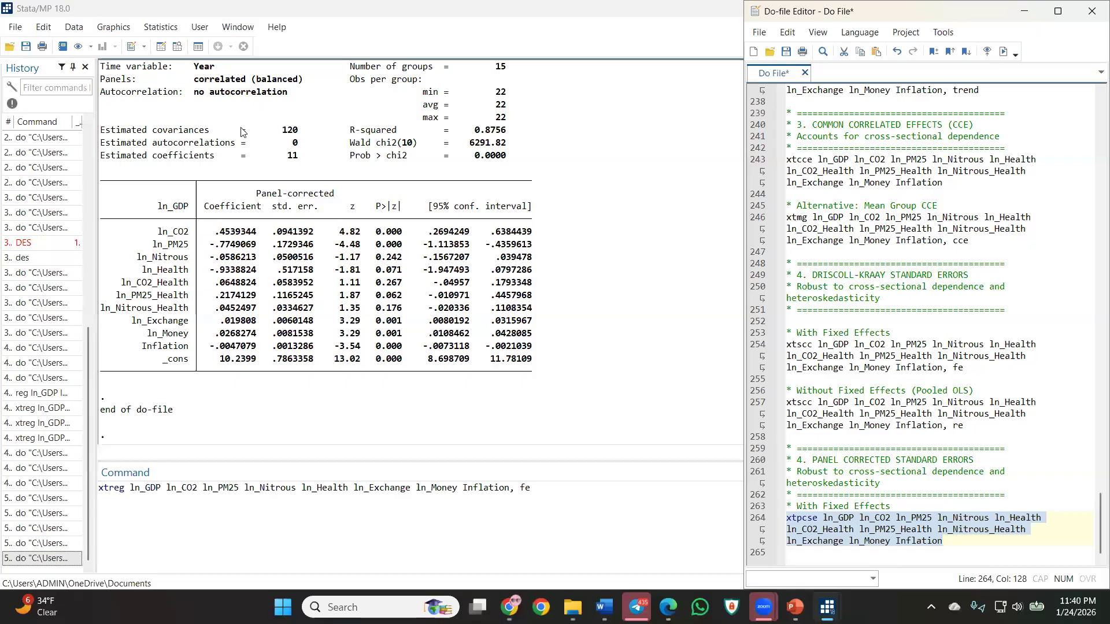
{"action": "scroll", "coordinate": [246, 150], "scroll_direction": "up", "scroll_amount": 12}
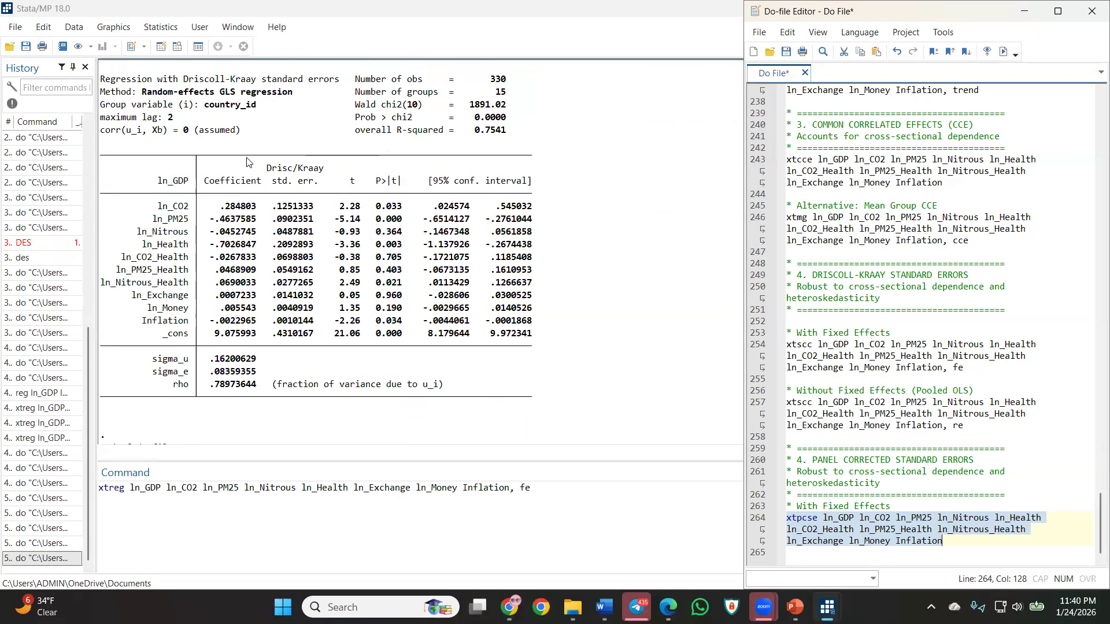
{"action": "scroll", "coordinate": [247, 162], "scroll_direction": "up", "scroll_amount": 8}
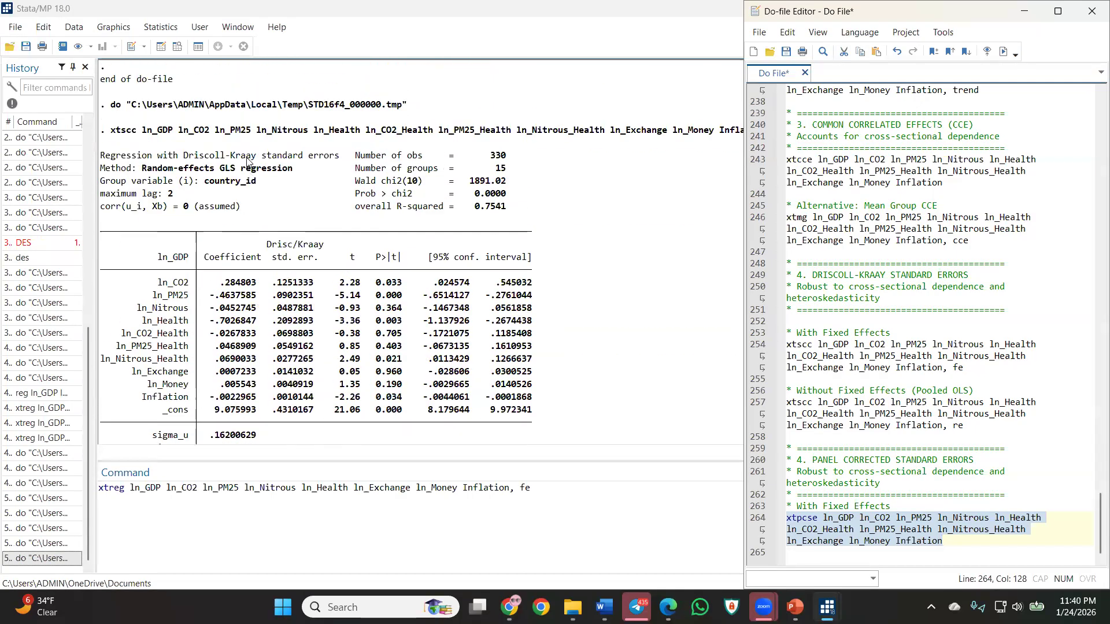
{"action": "scroll", "coordinate": [249, 161], "scroll_direction": "up", "scroll_amount": 1}
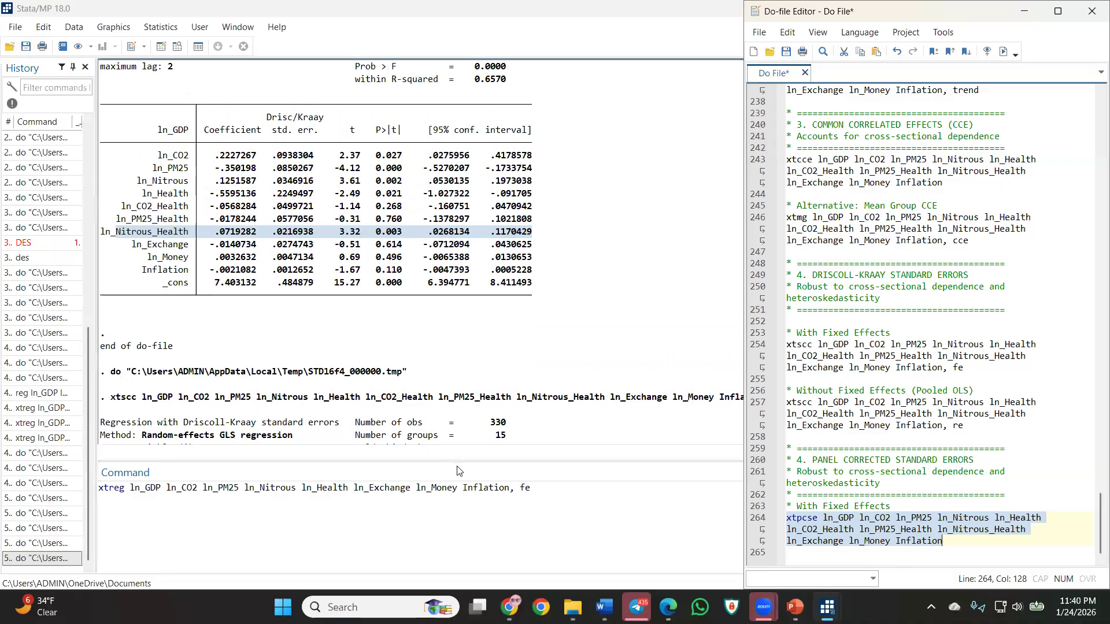
Compare the panel-corrected standard errors output with the random-effects and fixed-effects Driscoll-Kraay tables in the results.
{"action": "scroll", "coordinate": [411, 324], "scroll_direction": "down", "scroll_amount": 6}
{"action": "key", "text": "ctrl+d"}
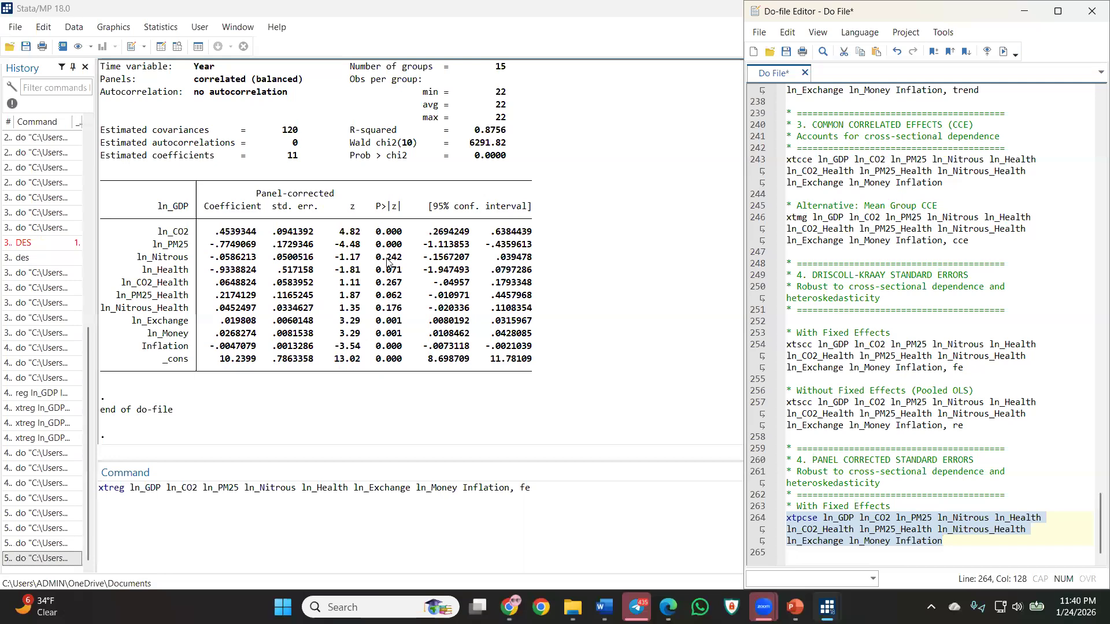
{"action": "scroll", "coordinate": [391, 273], "scroll_direction": "up", "scroll_amount": 15}
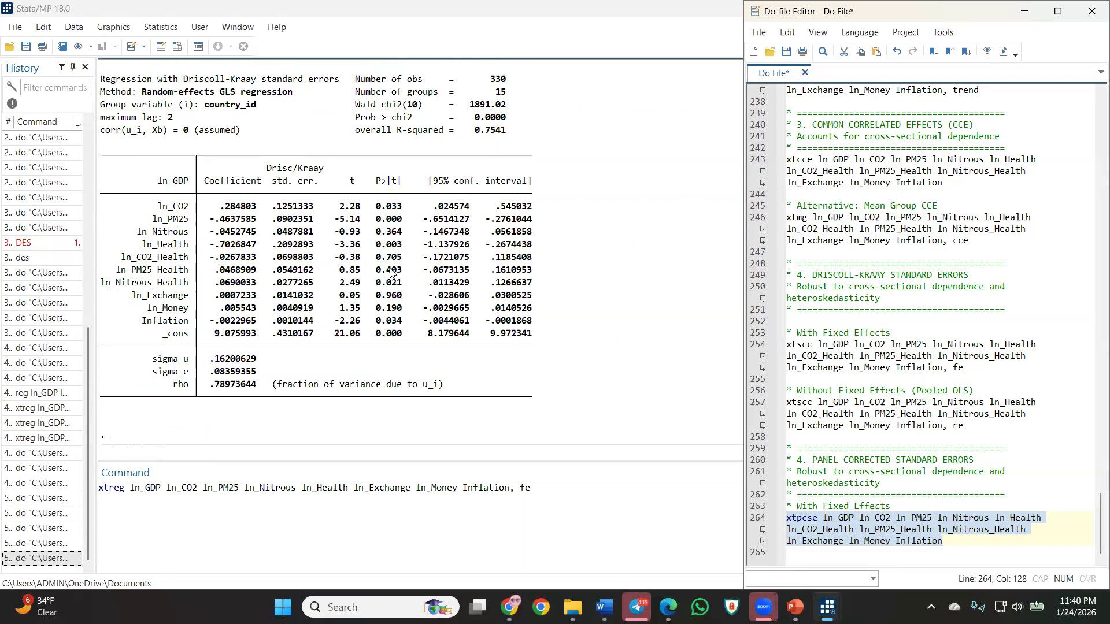
{"action": "scroll", "coordinate": [329, 278], "scroll_direction": "up", "scroll_amount": 1}
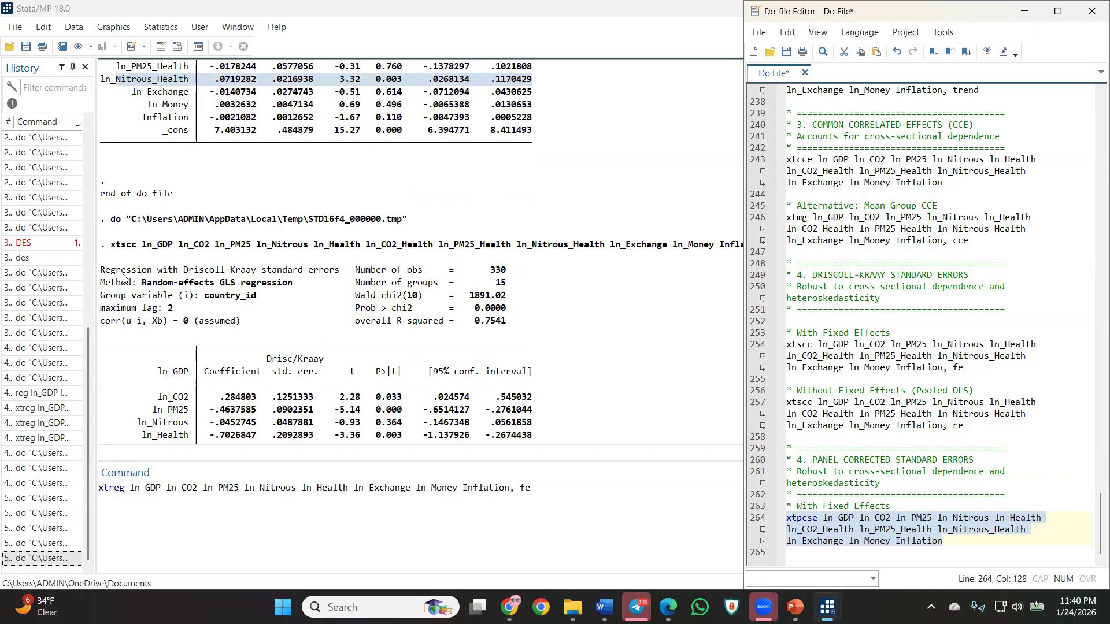
{"action": "scroll", "coordinate": [403, 291], "scroll_direction": "down", "scroll_amount": 2}
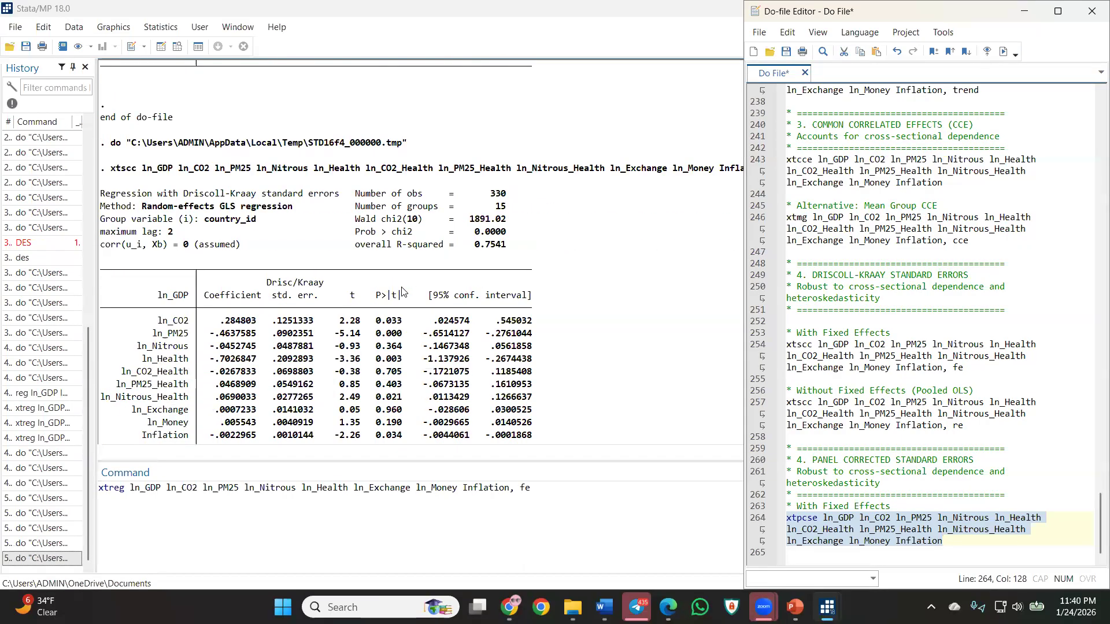
{"action": "scroll", "coordinate": [403, 291], "scroll_direction": "down", "scroll_amount": 2}
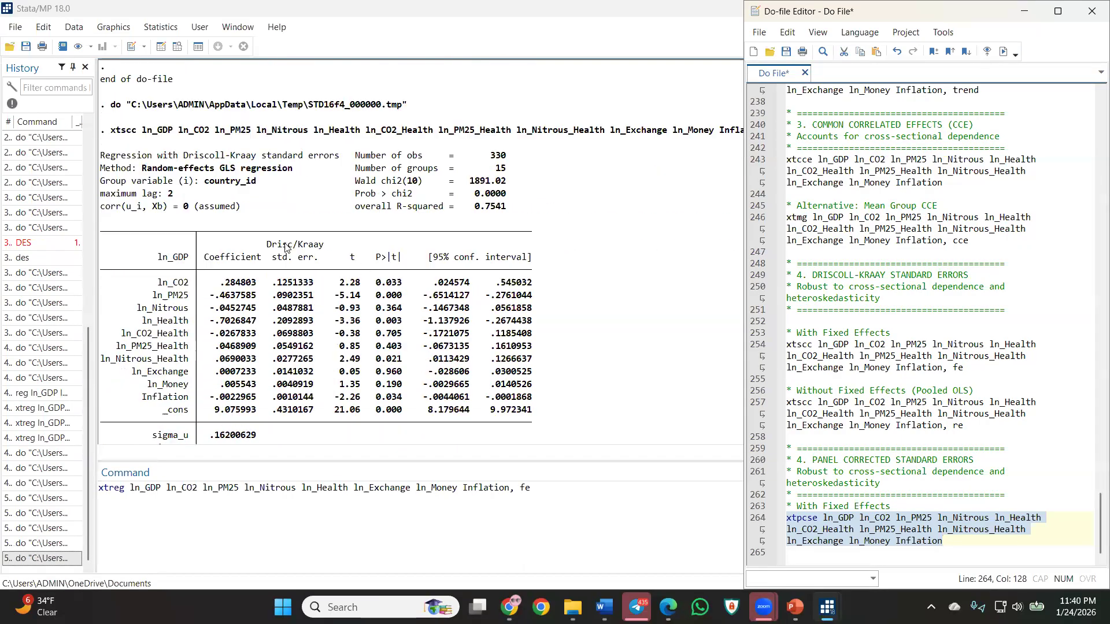
{"action": "scroll", "coordinate": [241, 233], "scroll_direction": "up", "scroll_amount": 8}
{"action": "left_click", "coordinate": [242, 233]}
{"action": "scroll", "coordinate": [241, 233], "scroll_direction": "up", "scroll_amount": 2}
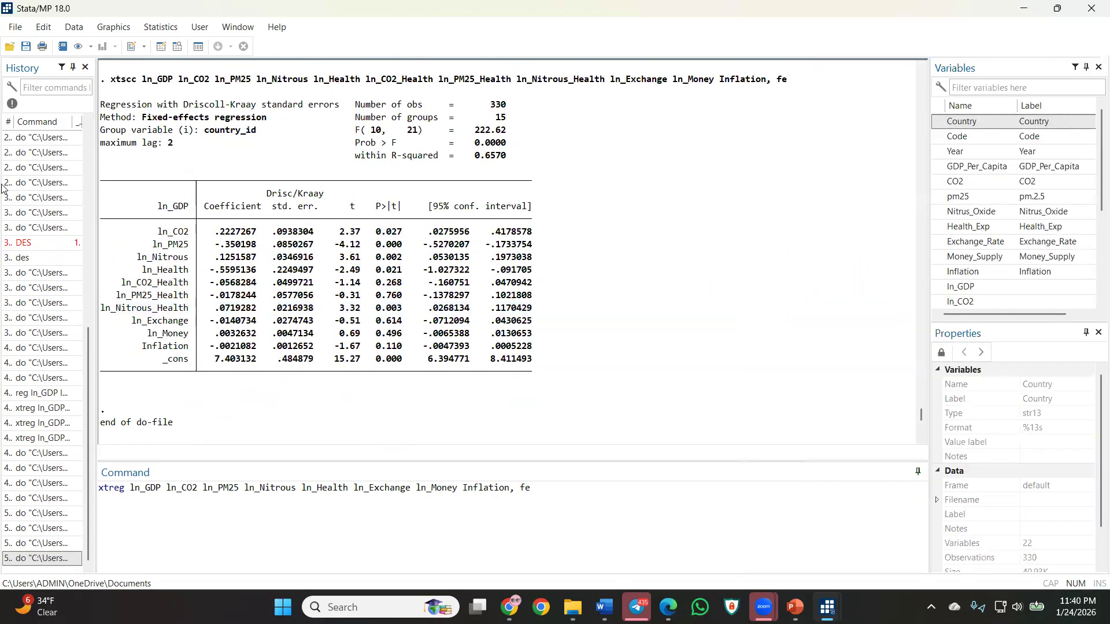
{"action": "left_click_drag", "start_coordinate": [111, 79], "coordinate": [532, 379]}
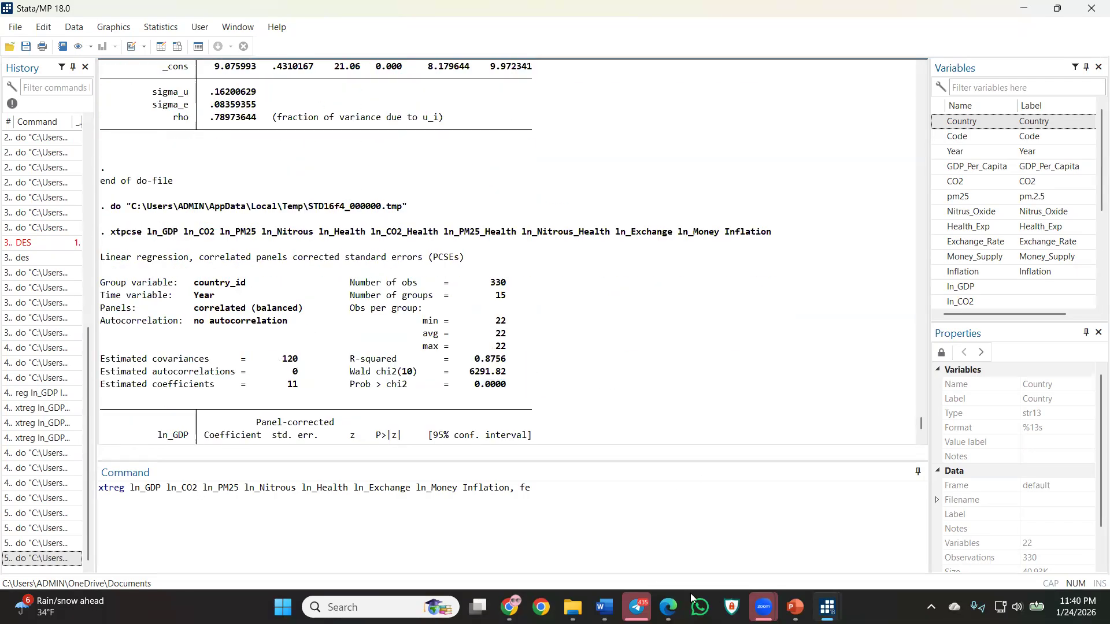
Switch to the Manuscript Structure document in Word and look over the Post Estimates (Robustness Test) outline.
{"action": "mouse_move", "coordinate": [604, 607]}
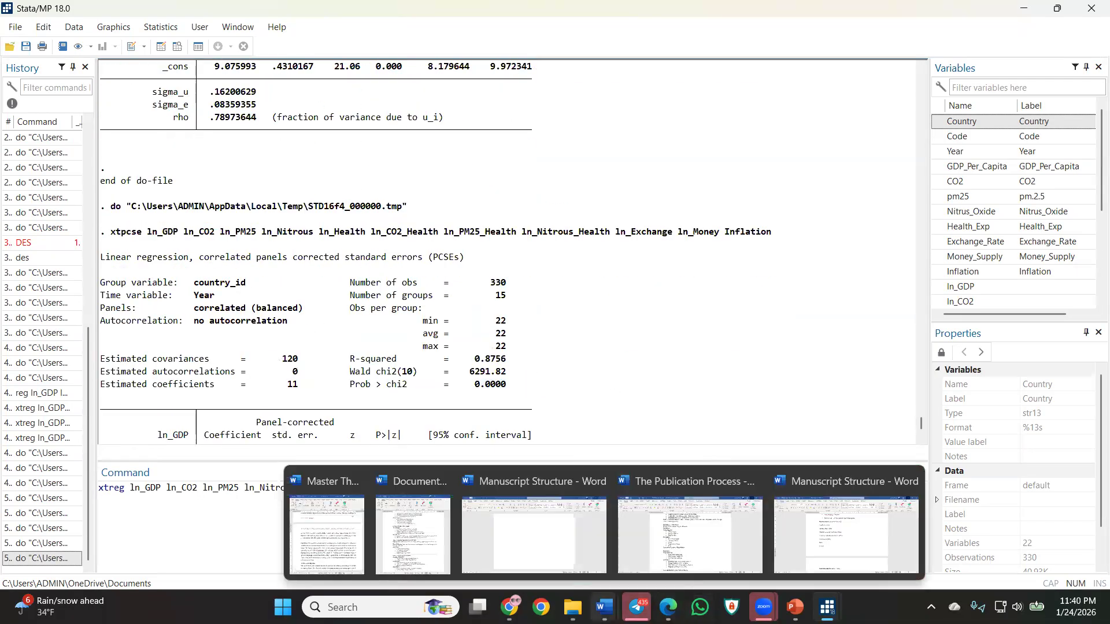
{"action": "left_click", "coordinate": [858, 541]}
{"action": "scroll", "coordinate": [340, 391], "scroll_direction": "down", "scroll_amount": 3}
{"action": "scroll", "coordinate": [340, 391], "scroll_direction": "down", "scroll_amount": 3}
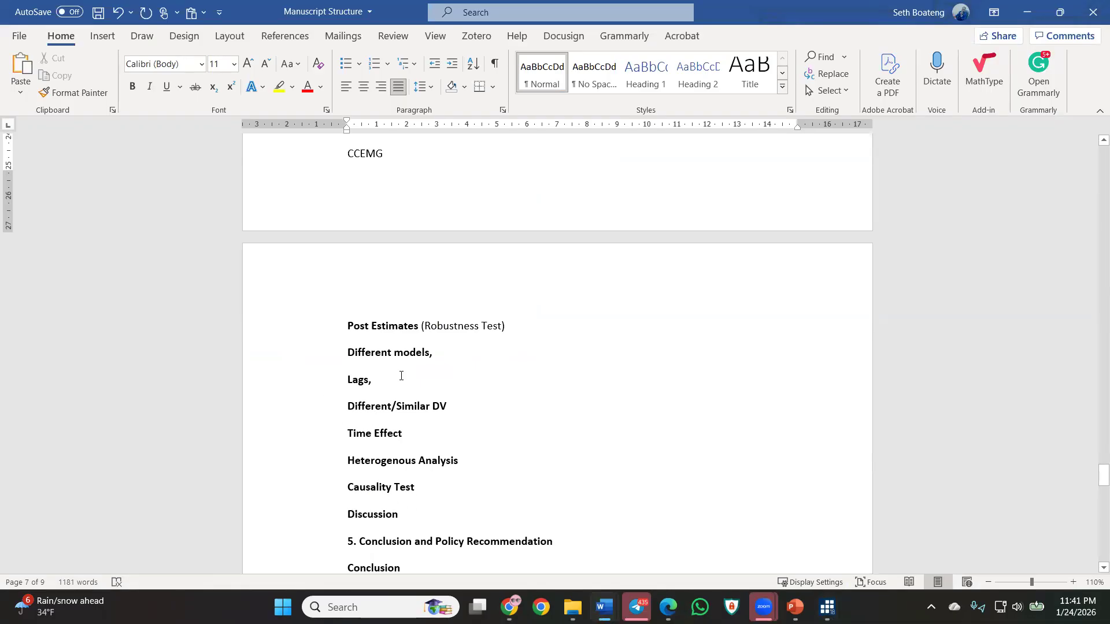
Return to Stata and review the panel-corrected coefficient table and the model estimation commands in the do-file.
{"action": "key", "text": "alt+Tab"}
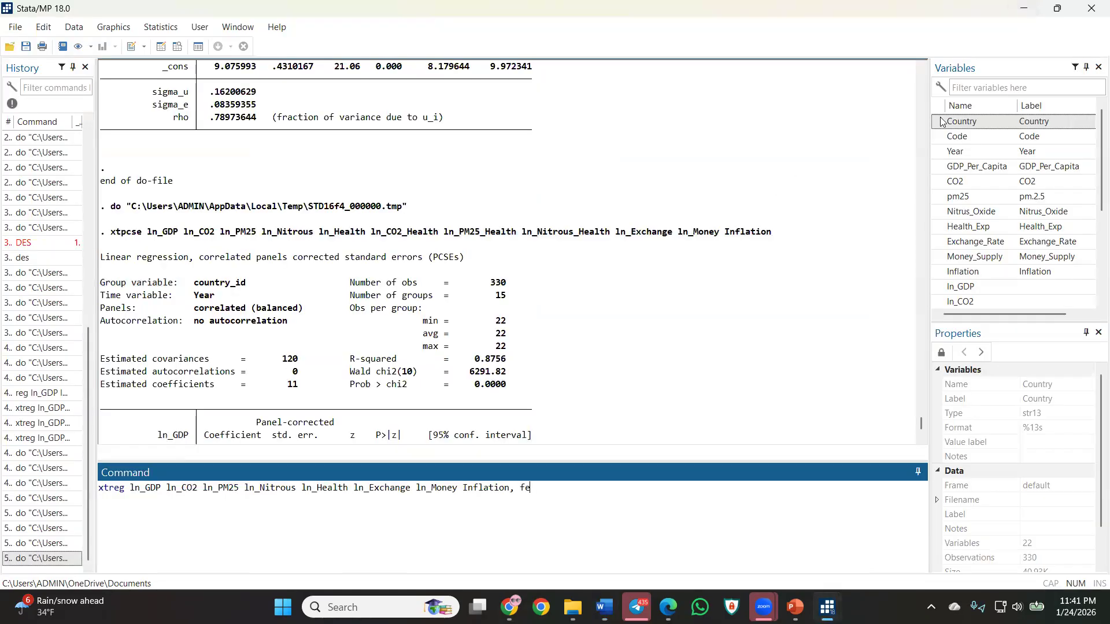
{"action": "scroll", "coordinate": [517, 261], "scroll_direction": "down", "scroll_amount": 6}
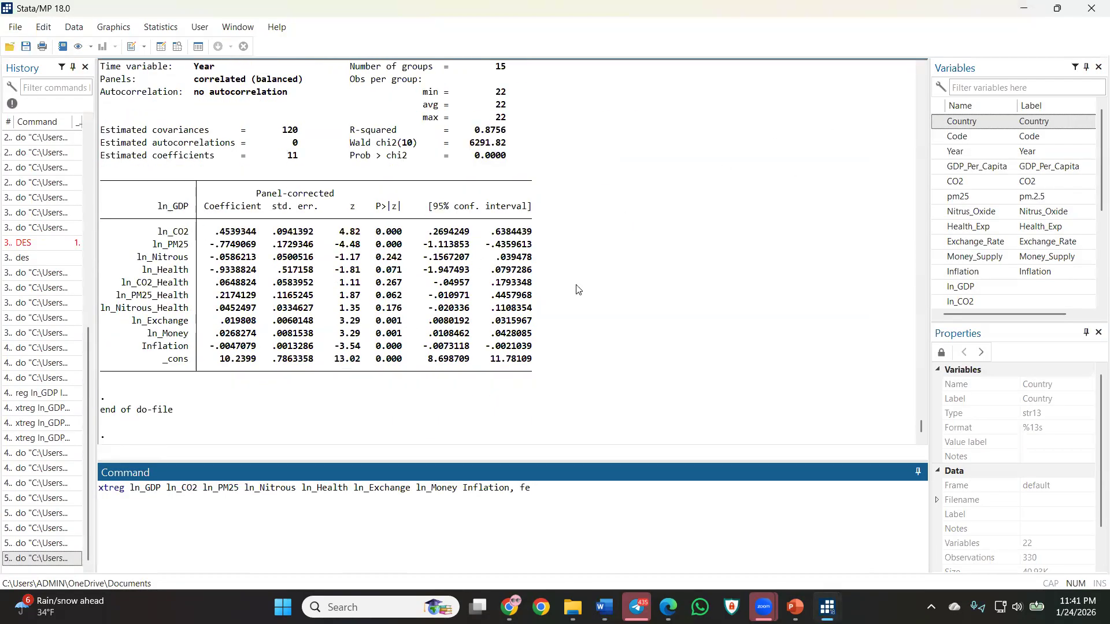
{"action": "mouse_move", "coordinate": [828, 607]}
{"action": "left_click", "coordinate": [884, 530]}
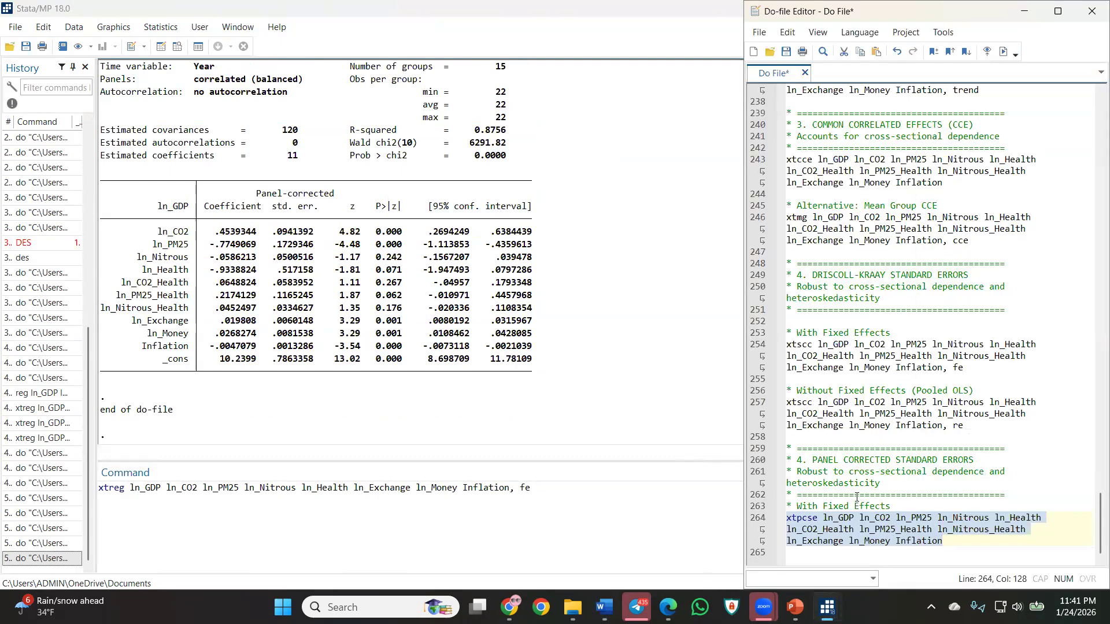
{"action": "scroll", "coordinate": [856, 497], "scroll_direction": "up", "scroll_amount": 6}
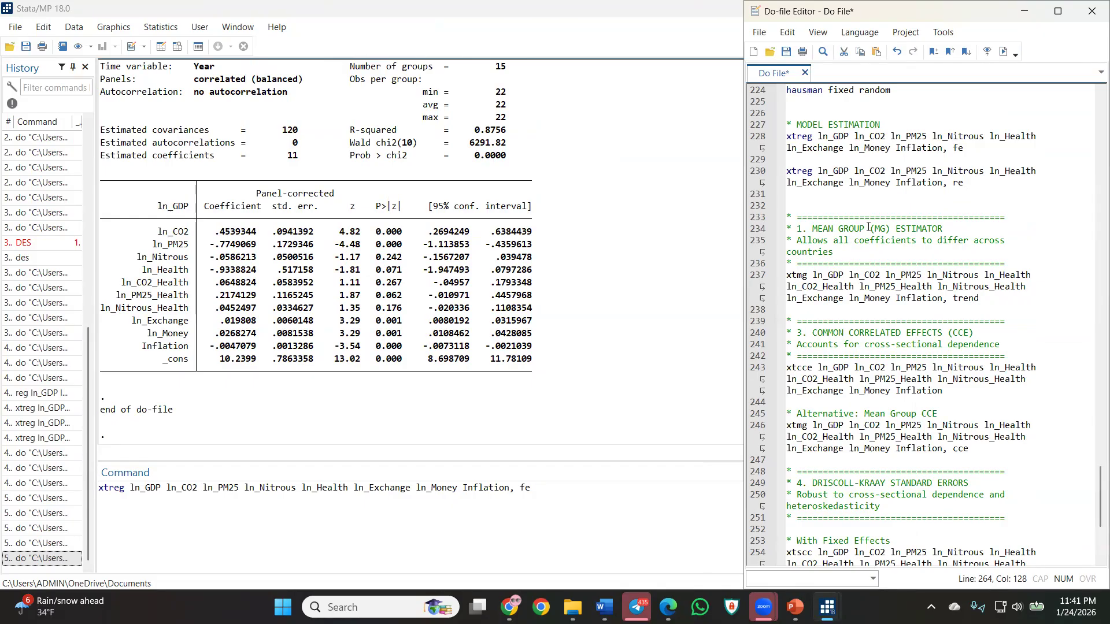
{"action": "scroll", "coordinate": [845, 254], "scroll_direction": "down", "scroll_amount": 6}
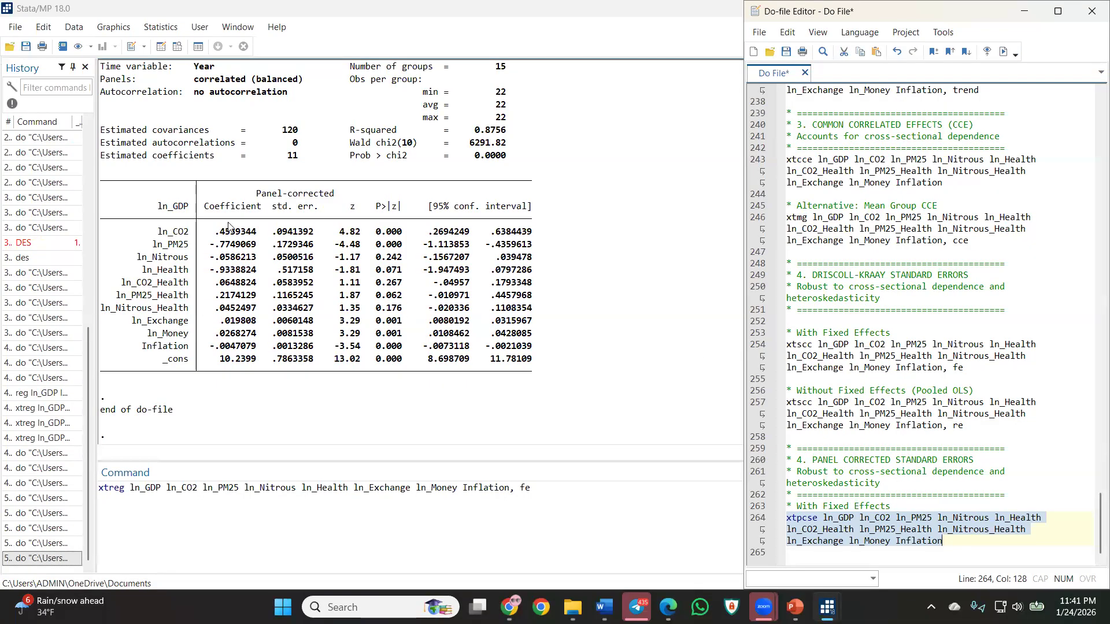
Browse the available longitudinal/panel data model families, including count outcomes, difference in differences, endogenous covariates and Bayesian regression.
{"action": "left_click", "coordinate": [153, 31]}
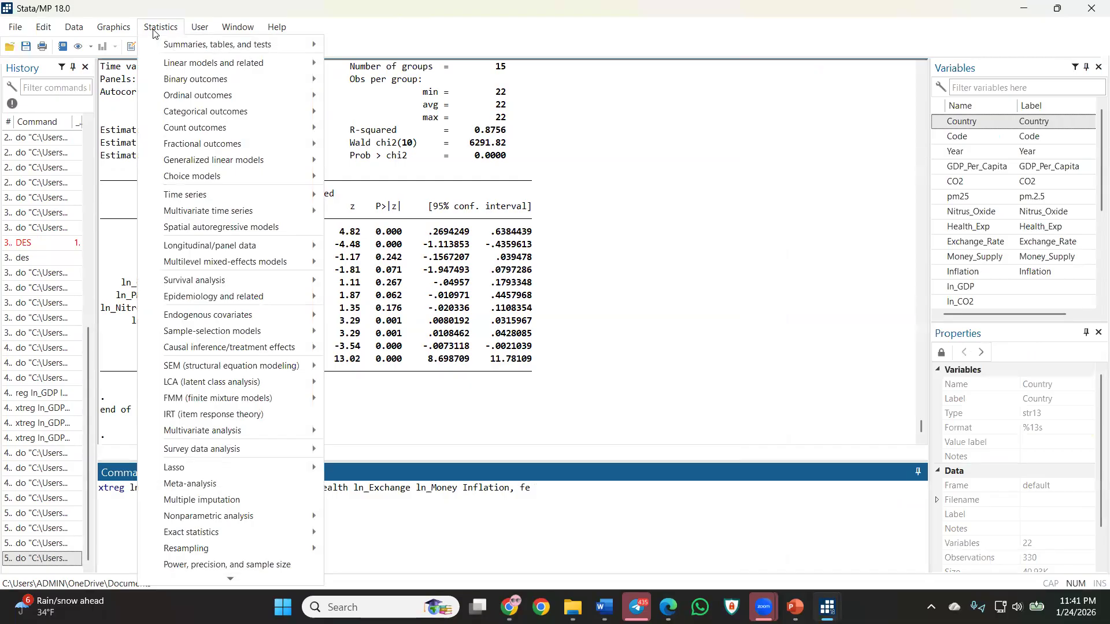
{"action": "mouse_move", "coordinate": [235, 250]}
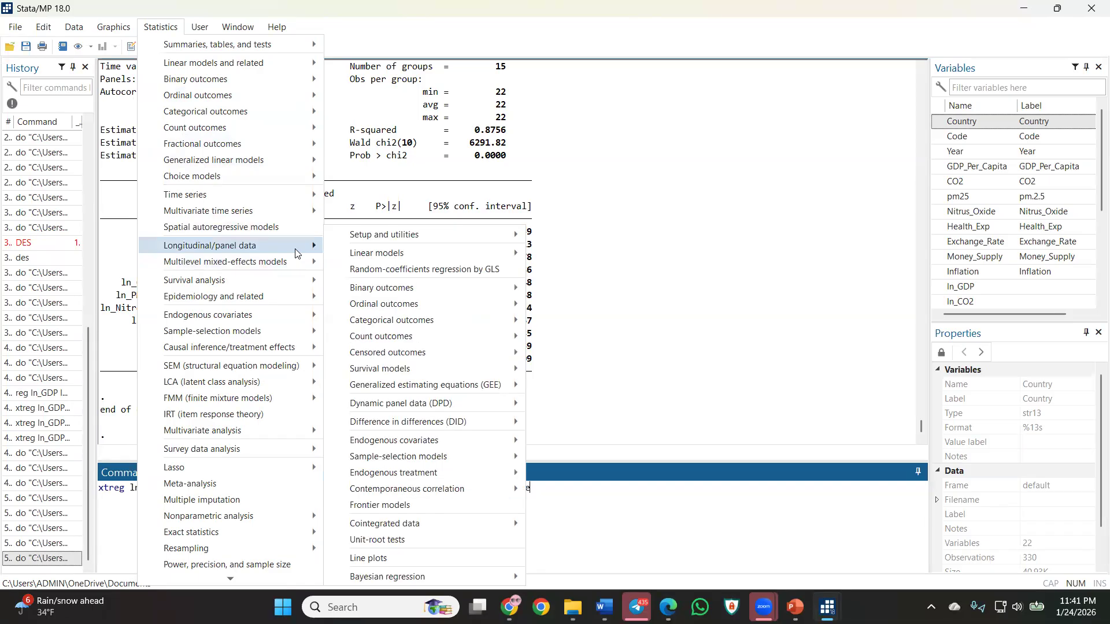
{"action": "left_click", "coordinate": [625, 268]}
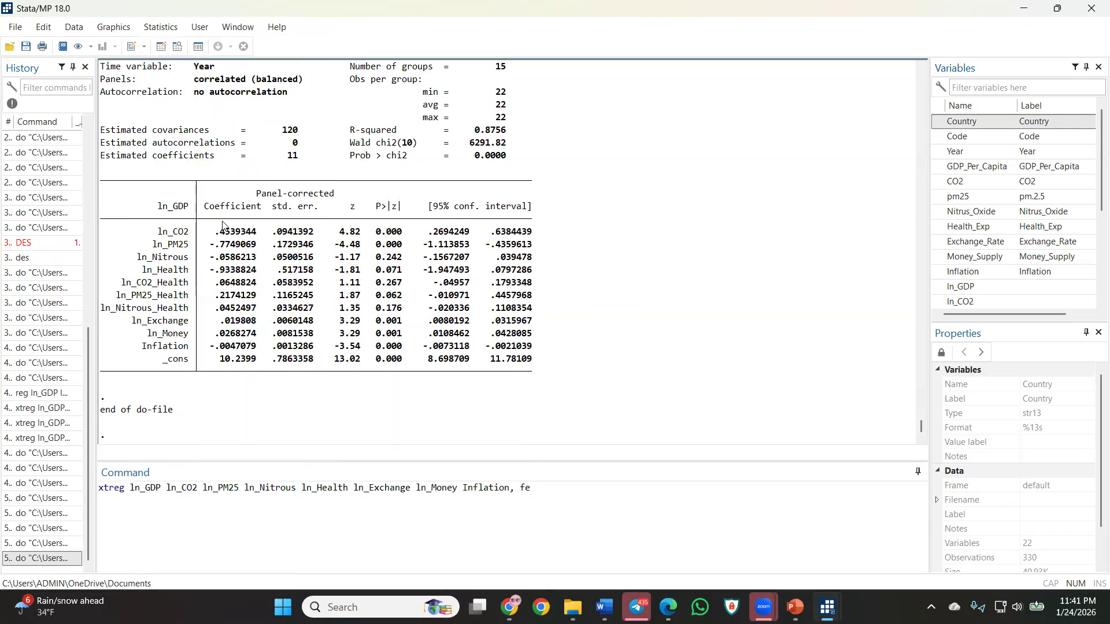
{"action": "left_click", "coordinate": [145, 34]}
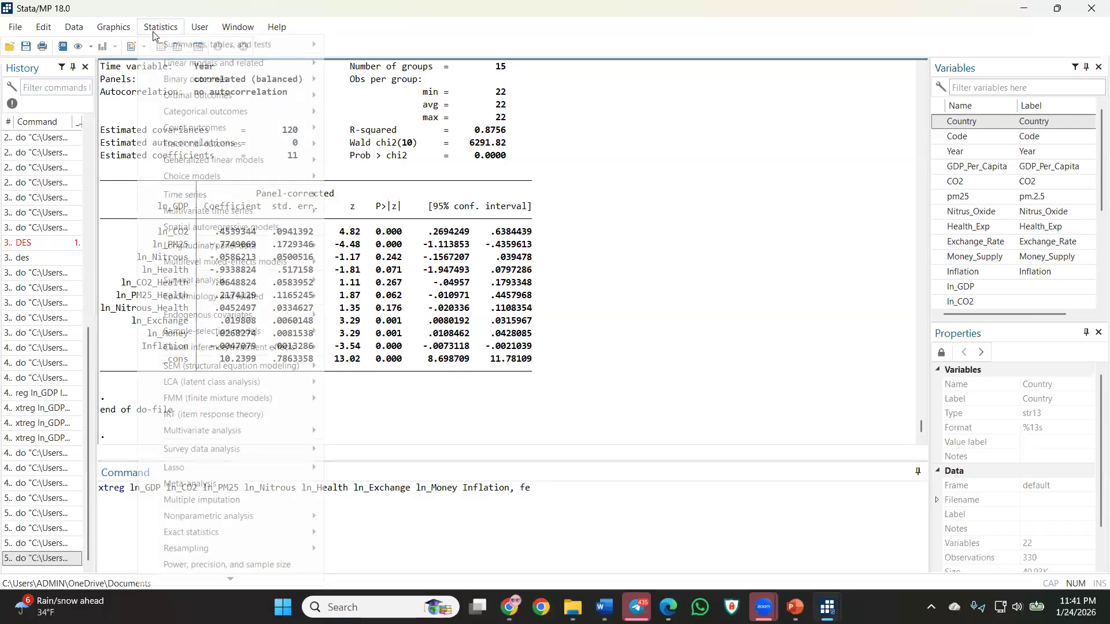
{"action": "mouse_move", "coordinate": [203, 121]}
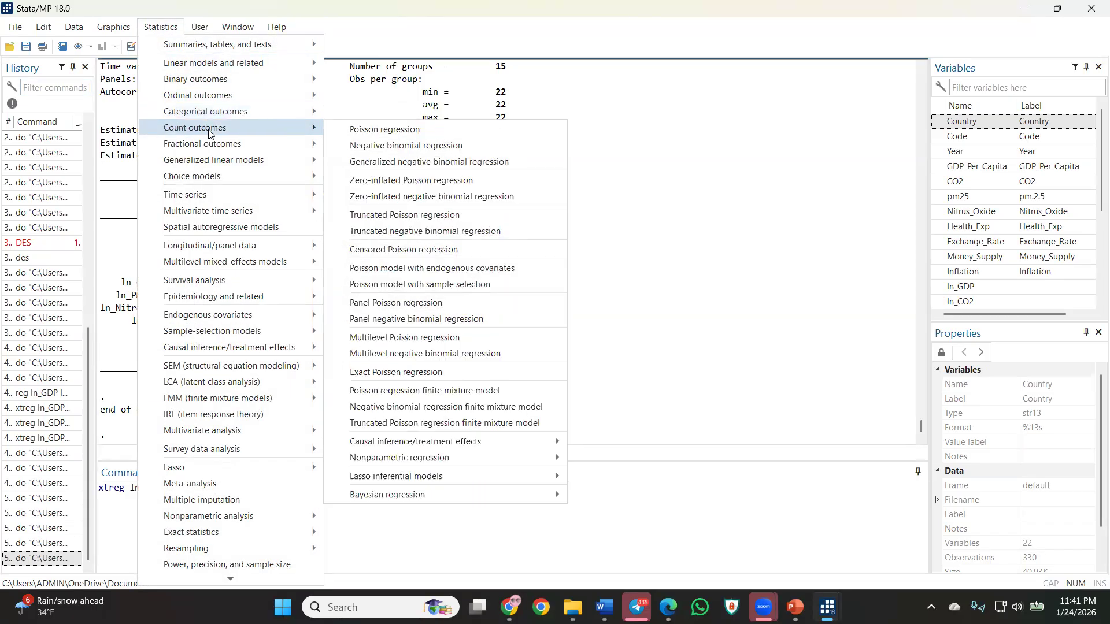
{"action": "mouse_move", "coordinate": [189, 151]}
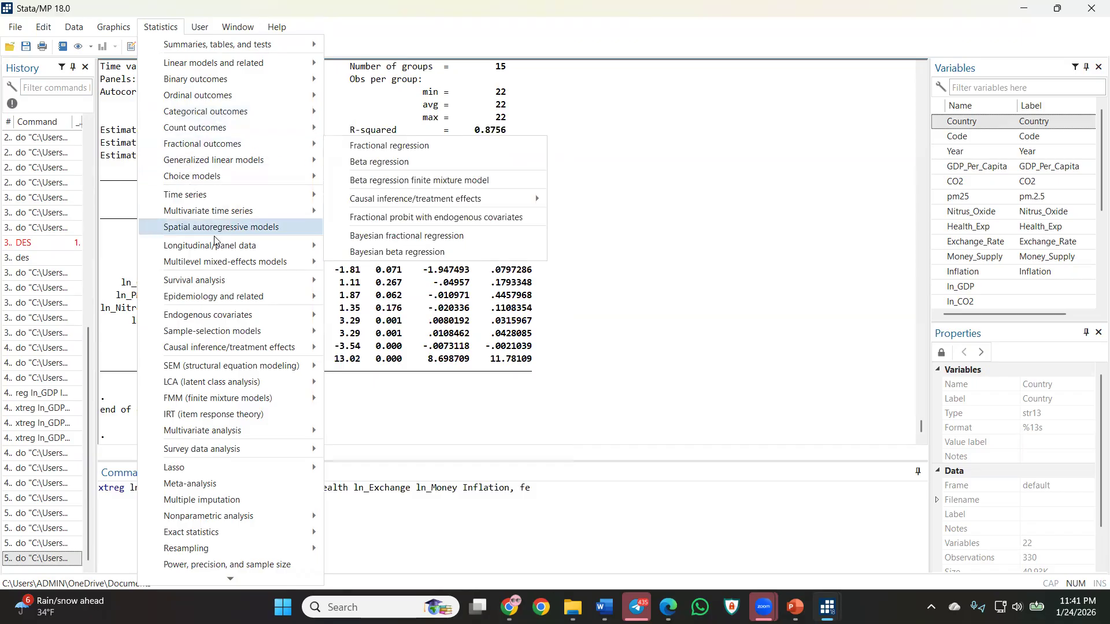
{"action": "mouse_move", "coordinate": [242, 247]}
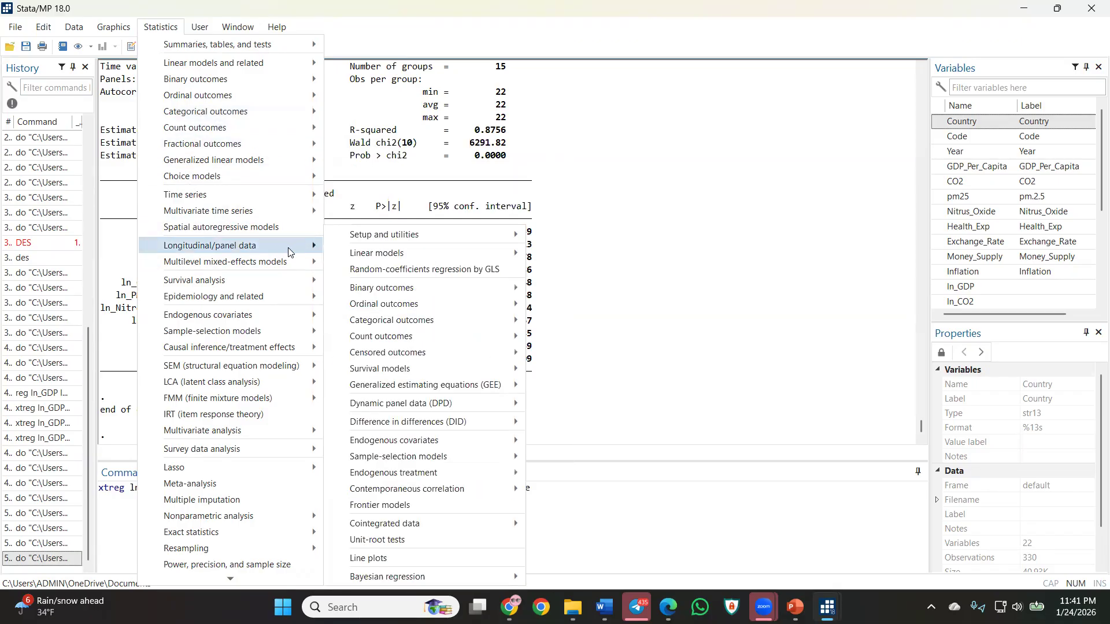
{"action": "mouse_move", "coordinate": [371, 253]}
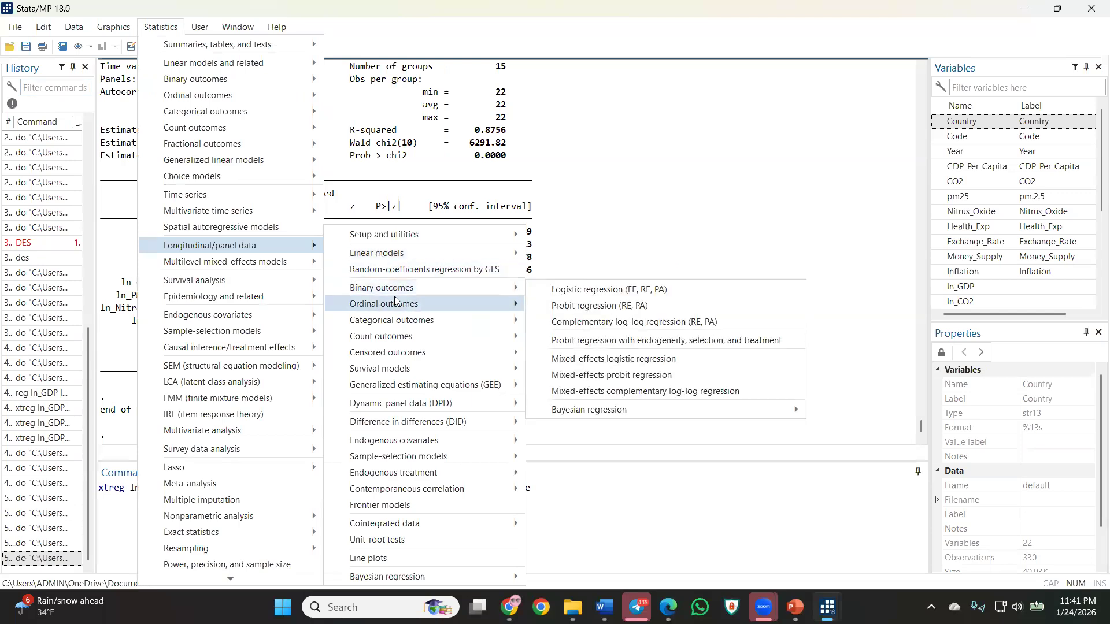
{"action": "mouse_move", "coordinate": [394, 306]}
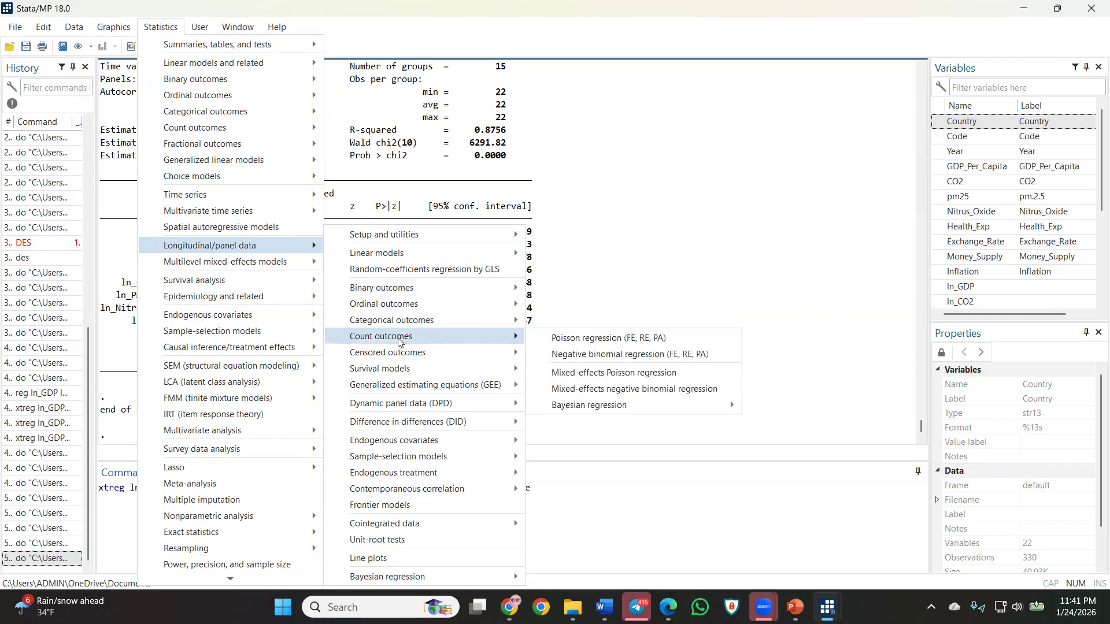
{"action": "mouse_move", "coordinate": [408, 352]}
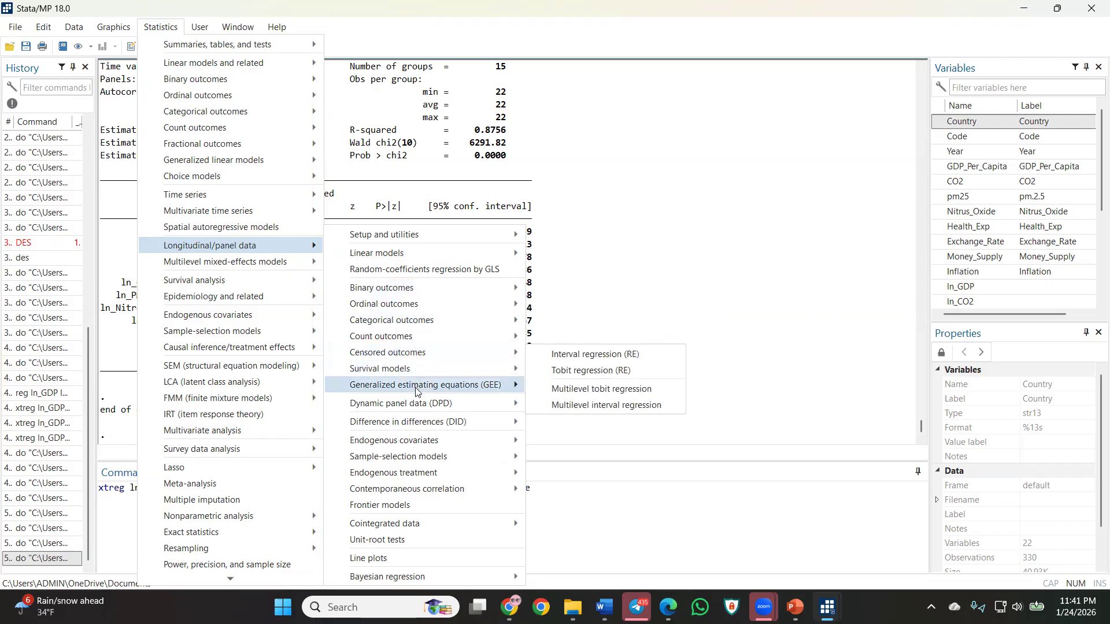
{"action": "mouse_move", "coordinate": [421, 403]}
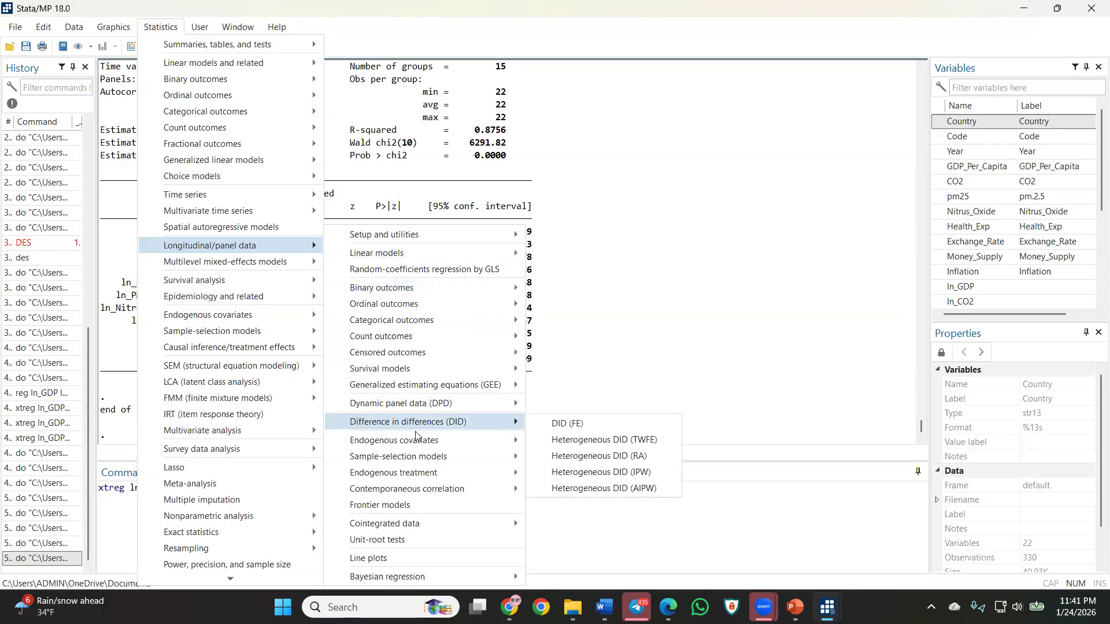
{"action": "mouse_move", "coordinate": [414, 441]}
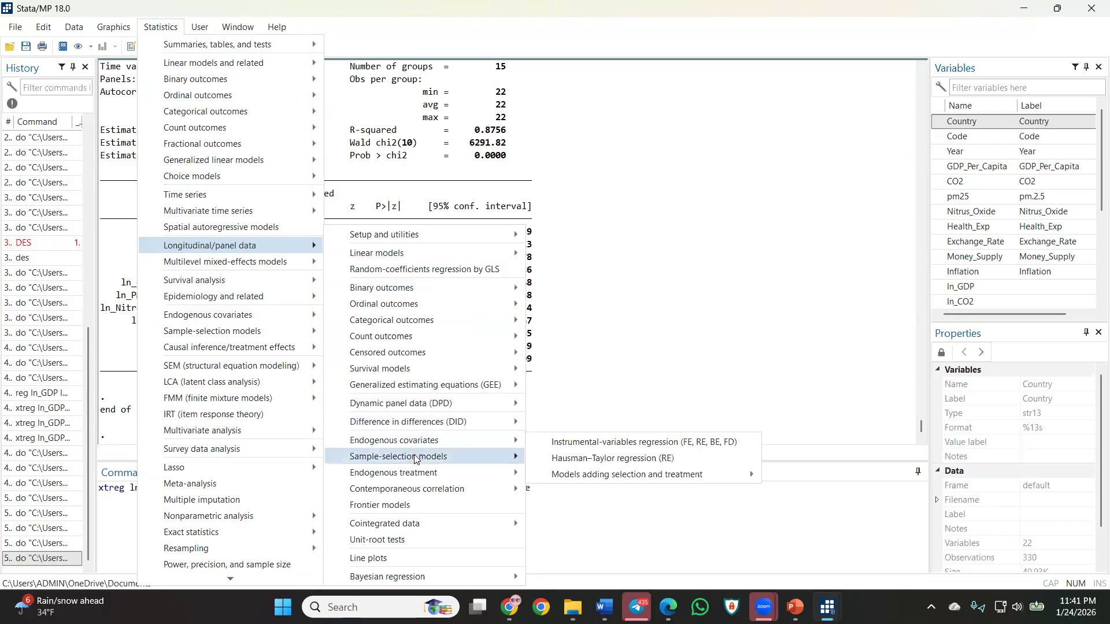
{"action": "mouse_move", "coordinate": [412, 526]}
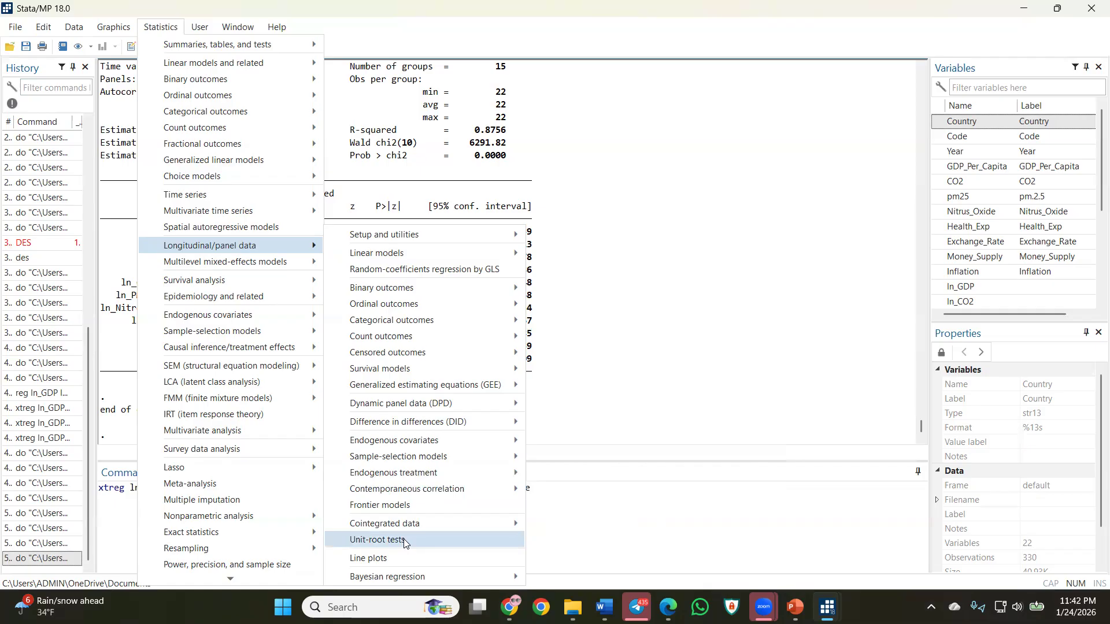
{"action": "mouse_move", "coordinate": [399, 576]}
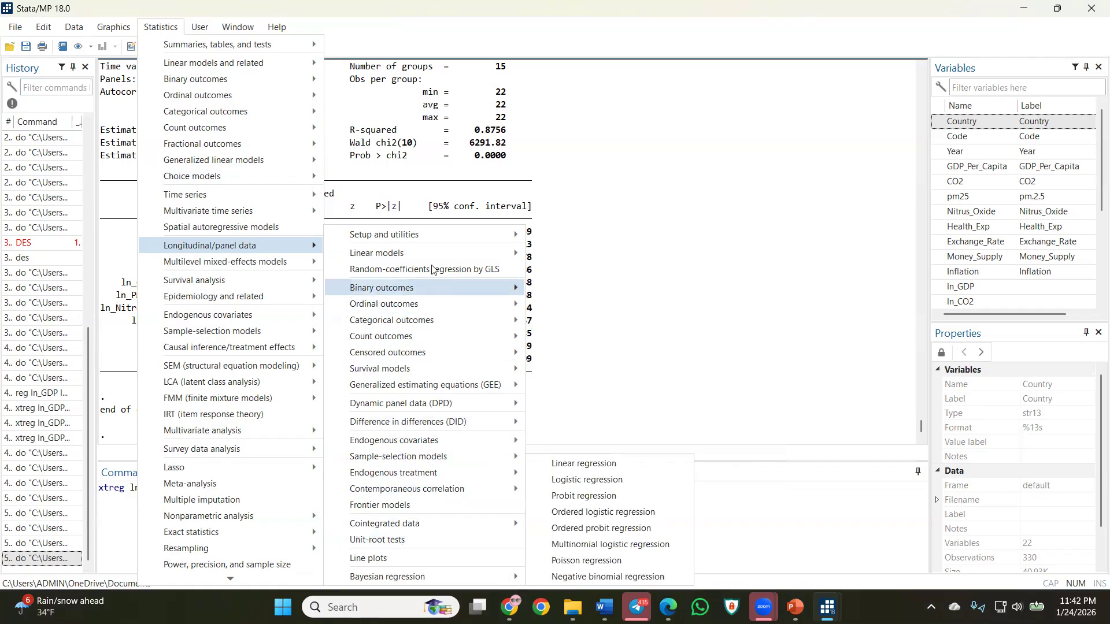
Start a panel random-coefficients regression by GLS (xtrc) with ln_GDP as the dependent variable.
{"action": "mouse_move", "coordinate": [445, 250]}
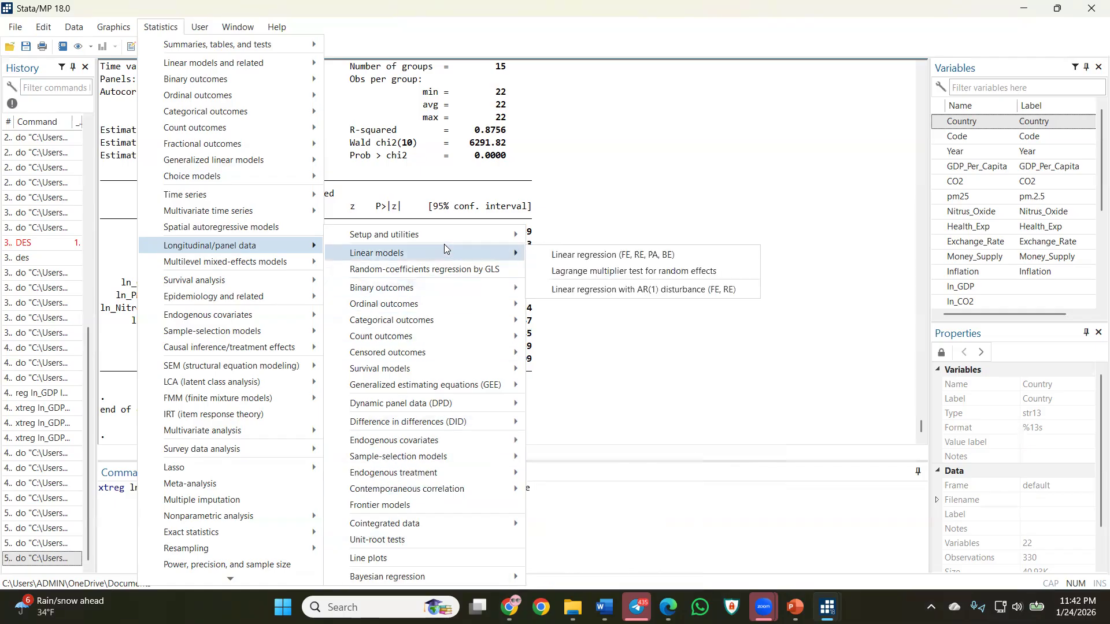
{"action": "left_click", "coordinate": [426, 272]}
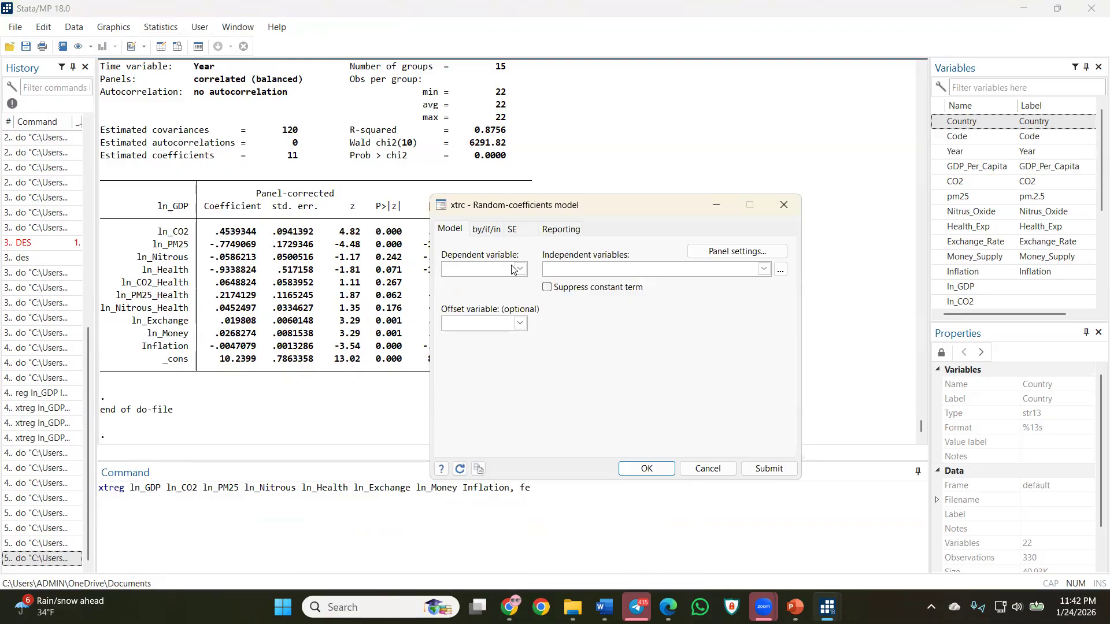
{"action": "left_click", "coordinate": [517, 270]}
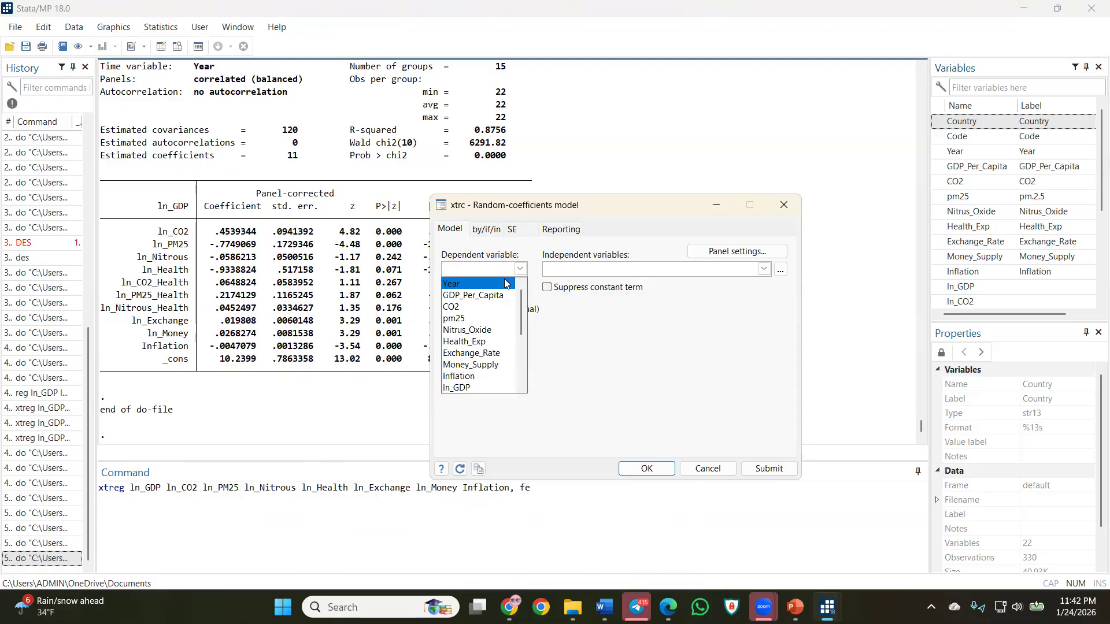
{"action": "scroll", "coordinate": [471, 324], "scroll_direction": "down", "scroll_amount": 3}
{"action": "scroll", "coordinate": [470, 317], "scroll_direction": "up", "scroll_amount": 1}
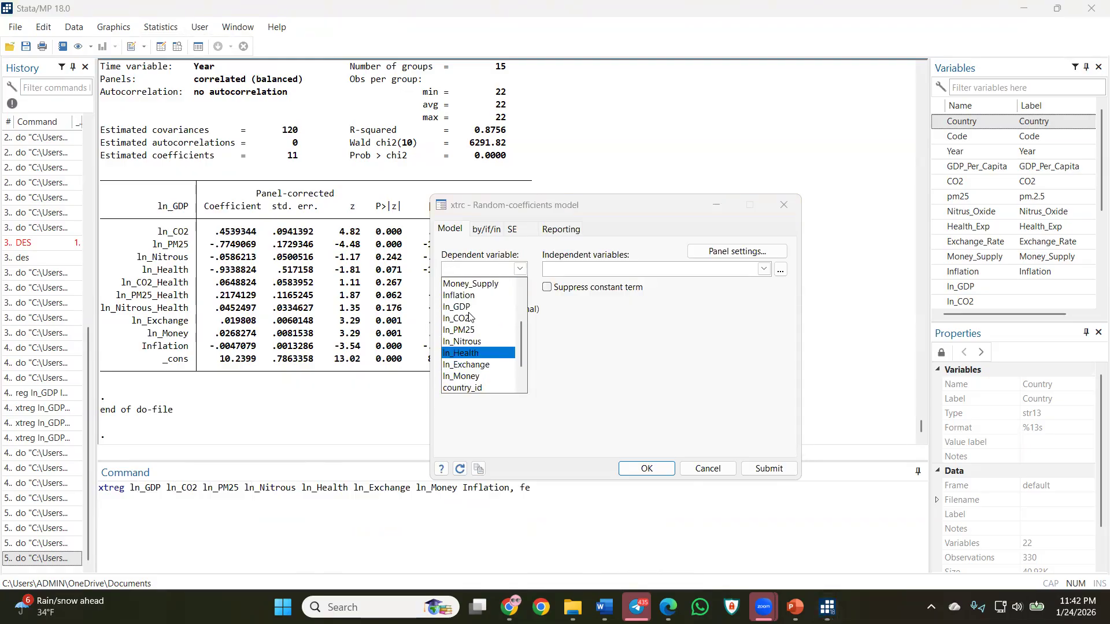
{"action": "left_click", "coordinate": [463, 307]}
Add ln_CO2, ln_PM25, ln_Nitrous, ln_Health, ln_Exchange, ln_Money and Inflation as independent variables of the random-coefficients model.
{"action": "left_click", "coordinate": [763, 269]}
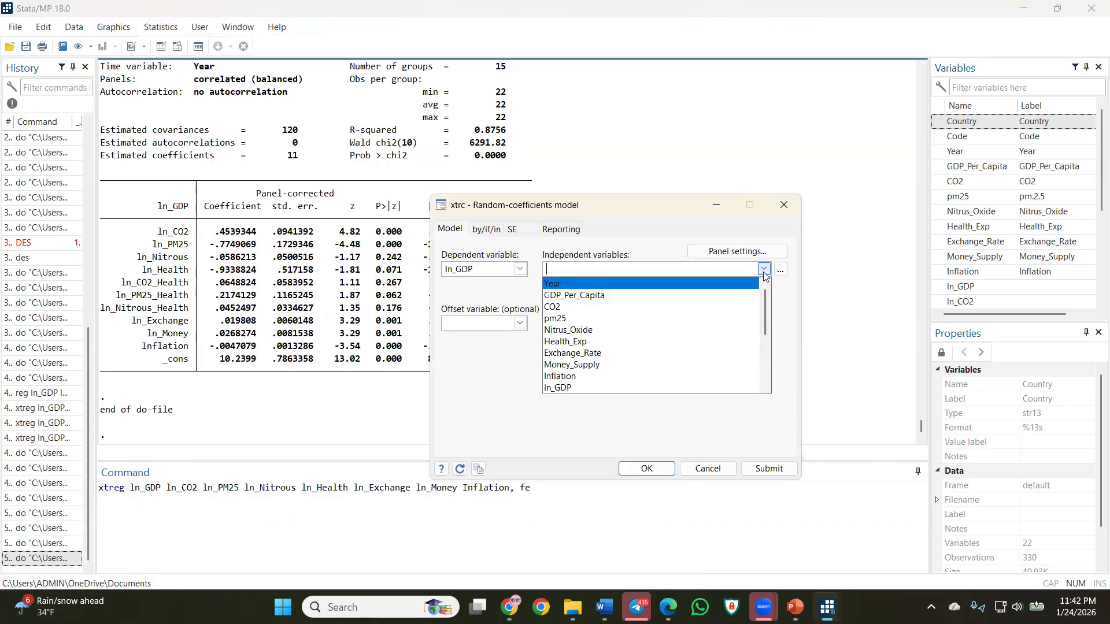
{"action": "scroll", "coordinate": [575, 326], "scroll_direction": "down", "scroll_amount": 3}
{"action": "scroll", "coordinate": [574, 326], "scroll_direction": "up", "scroll_amount": 1}
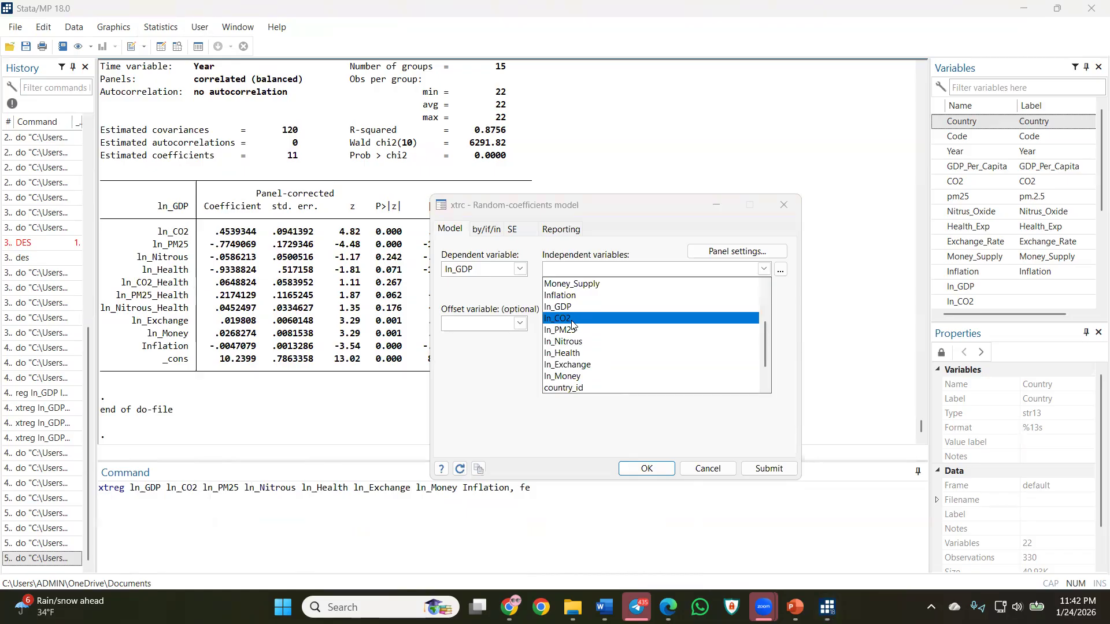
{"action": "left_click", "coordinate": [564, 320]}
{"action": "left_click", "coordinate": [564, 330]}
{"action": "left_click", "coordinate": [565, 342]}
{"action": "left_click", "coordinate": [565, 354]}
{"action": "left_click", "coordinate": [567, 364]}
{"action": "scroll", "coordinate": [567, 363], "scroll_direction": "down", "scroll_amount": 1}
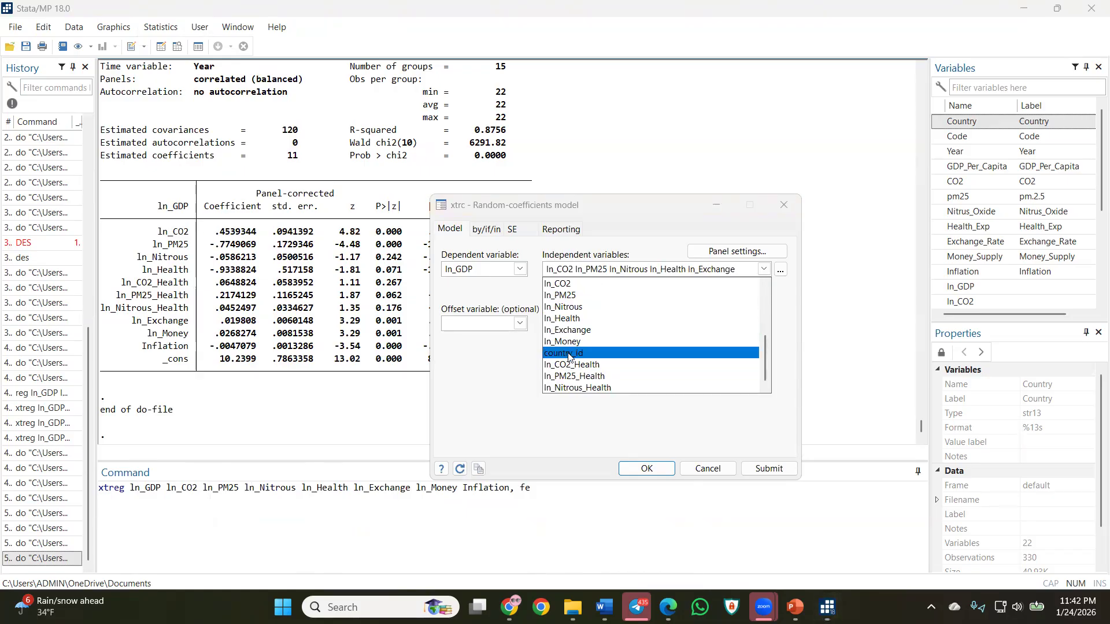
{"action": "left_click", "coordinate": [570, 345]}
{"action": "scroll", "coordinate": [570, 339], "scroll_direction": "up", "scroll_amount": 2}
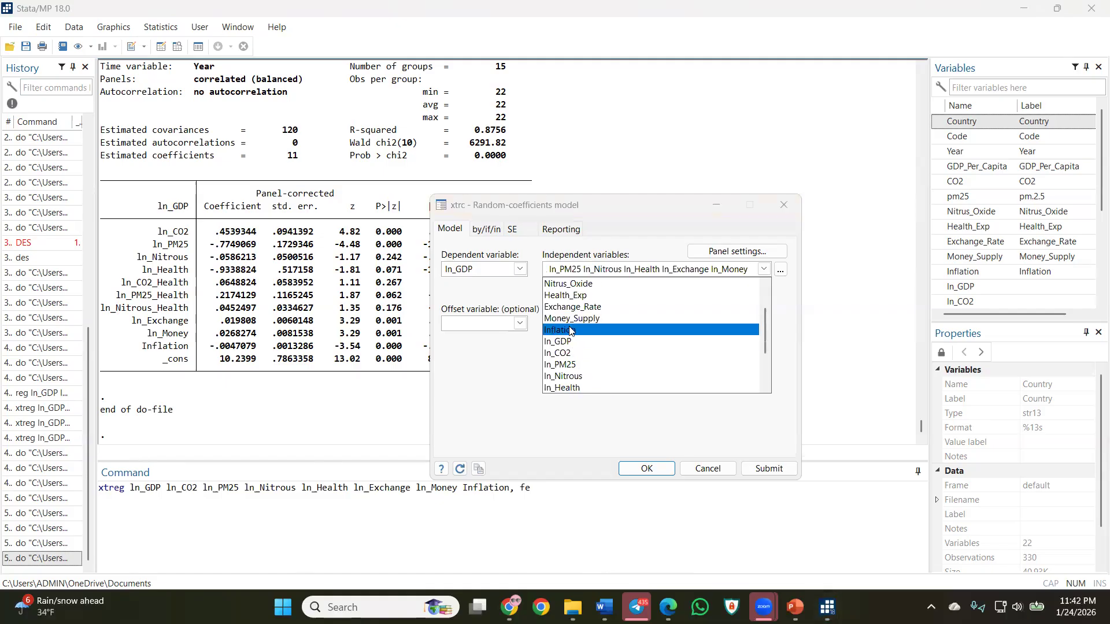
{"action": "left_click", "coordinate": [568, 330]}
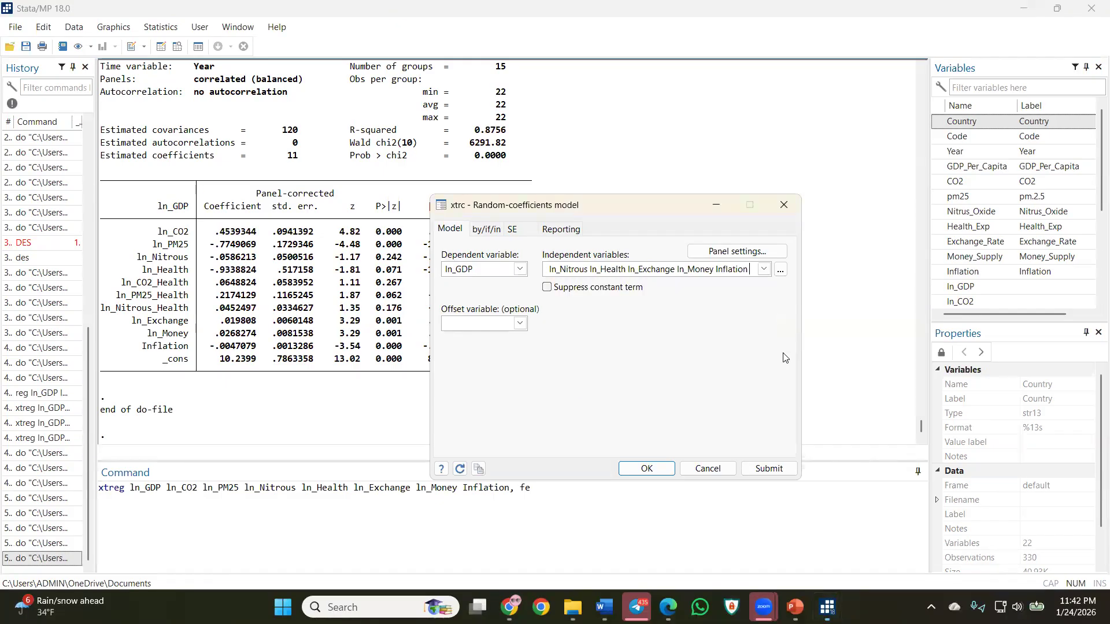
Look through the random-coefficients model's offset, panel declaration, standard error and reporting options.
{"action": "left_click", "coordinate": [520, 325]}
{"action": "left_click", "coordinate": [519, 324]}
{"action": "left_click", "coordinate": [719, 249]}
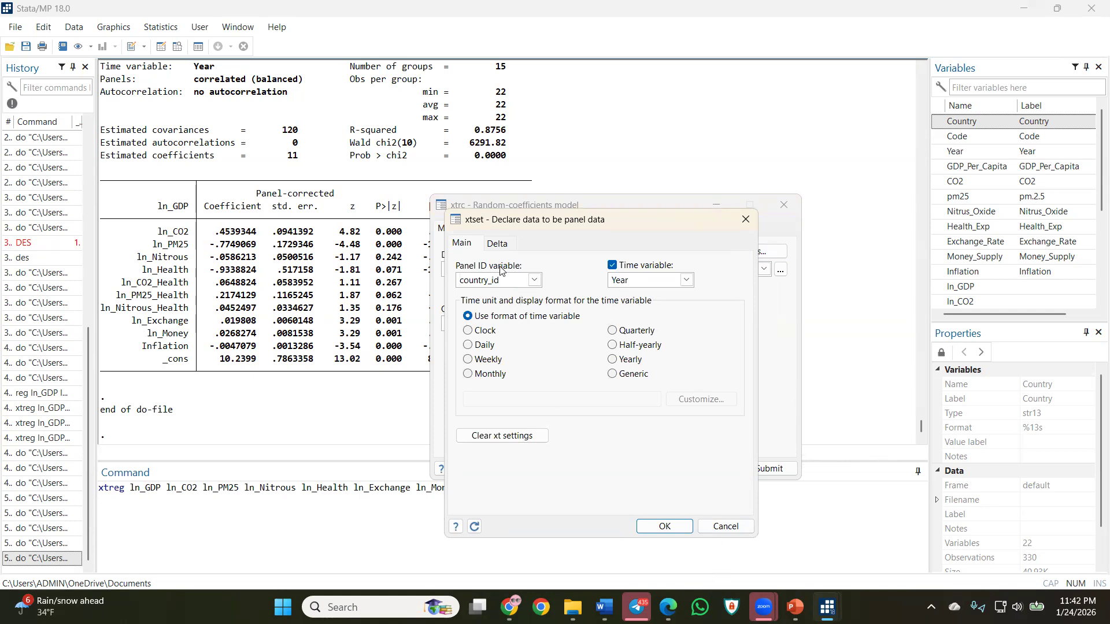
{"action": "left_click", "coordinate": [498, 244]}
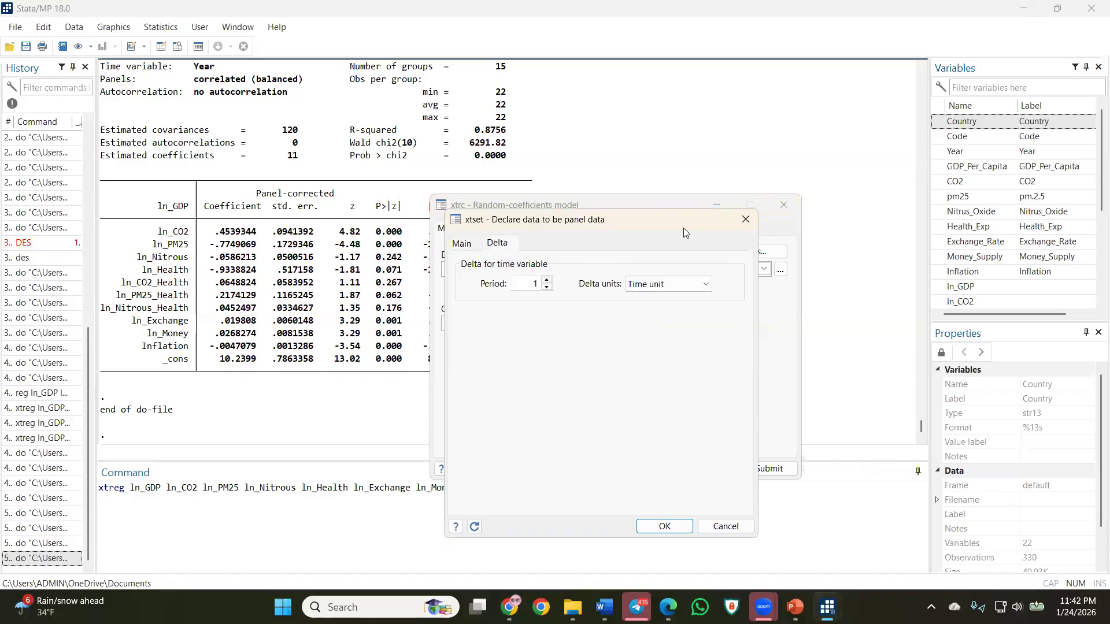
{"action": "left_click", "coordinate": [745, 222]}
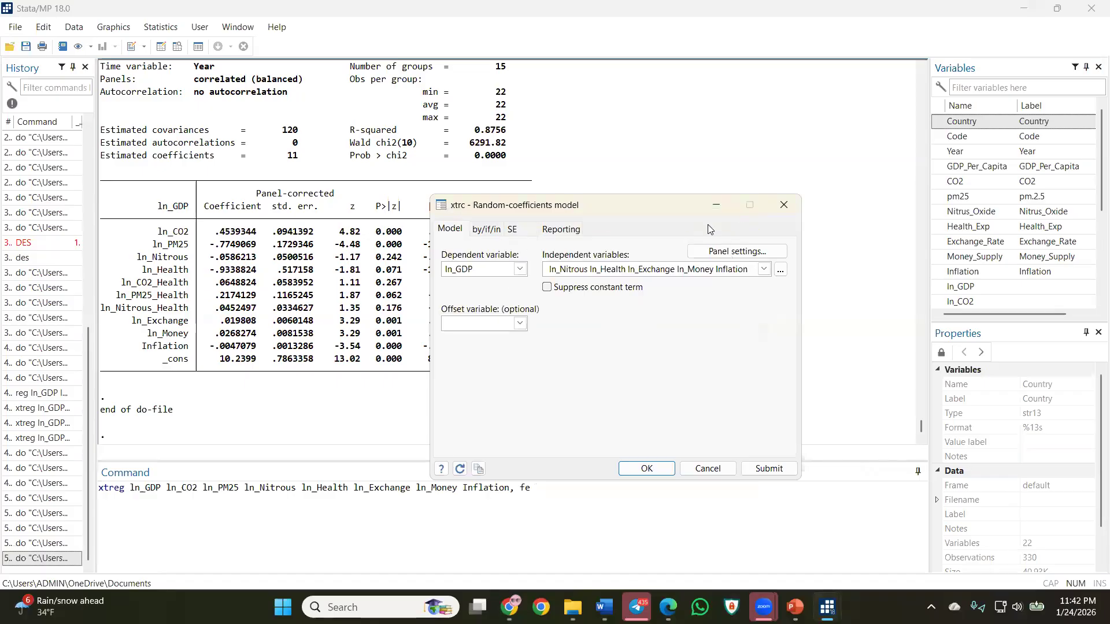
{"action": "left_click", "coordinate": [493, 232]}
{"action": "left_click", "coordinate": [520, 234]}
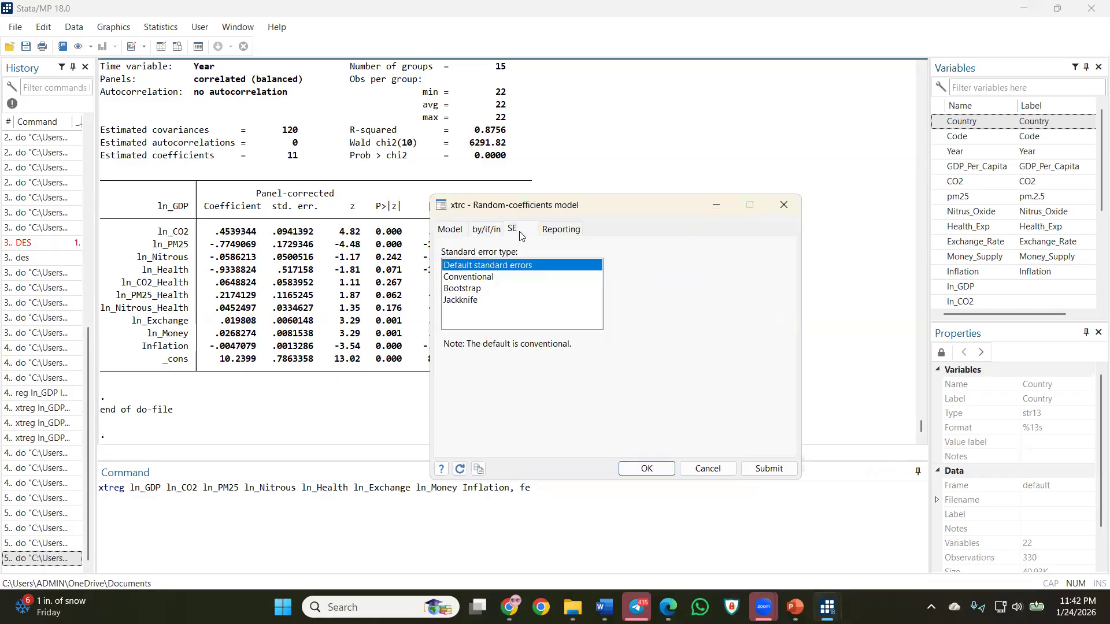
{"action": "left_click", "coordinate": [556, 233]}
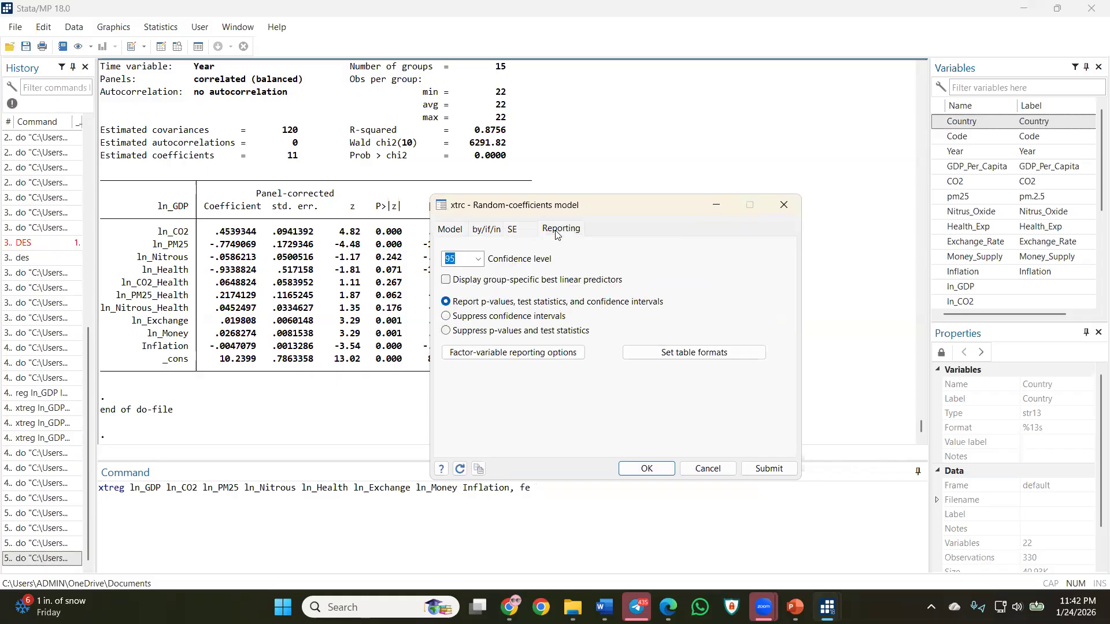
{"action": "left_click", "coordinate": [457, 235]}
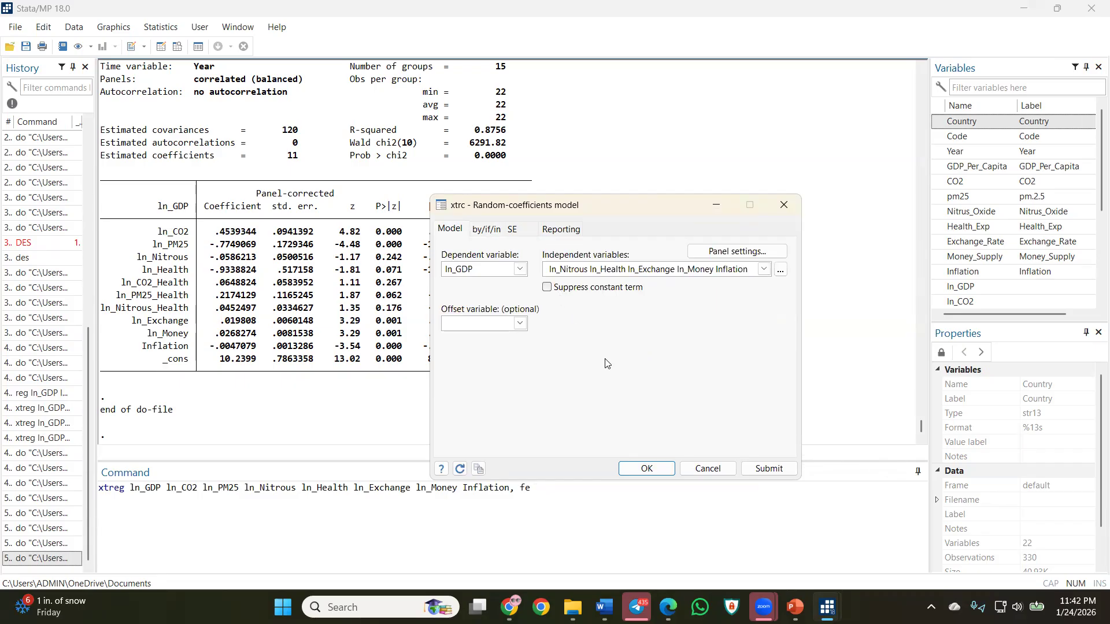
Run the random-coefficients regression of ln_GDP with the constant included and again with the constant term suppressed.
{"action": "left_click", "coordinate": [769, 469]}
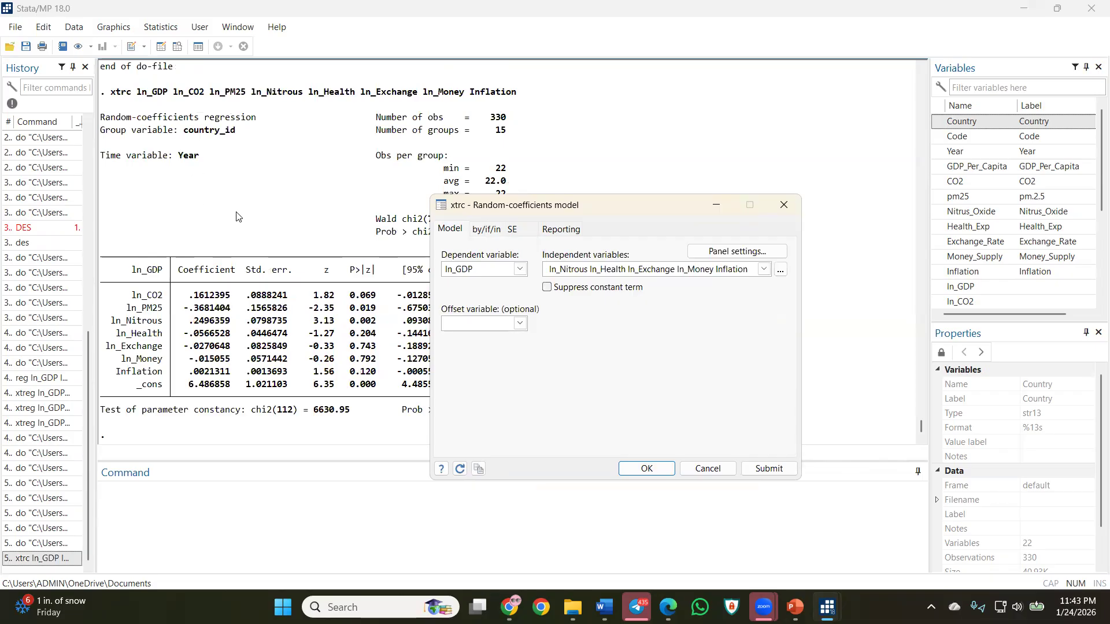
{"action": "left_click", "coordinate": [547, 287]}
{"action": "left_click", "coordinate": [758, 468]}
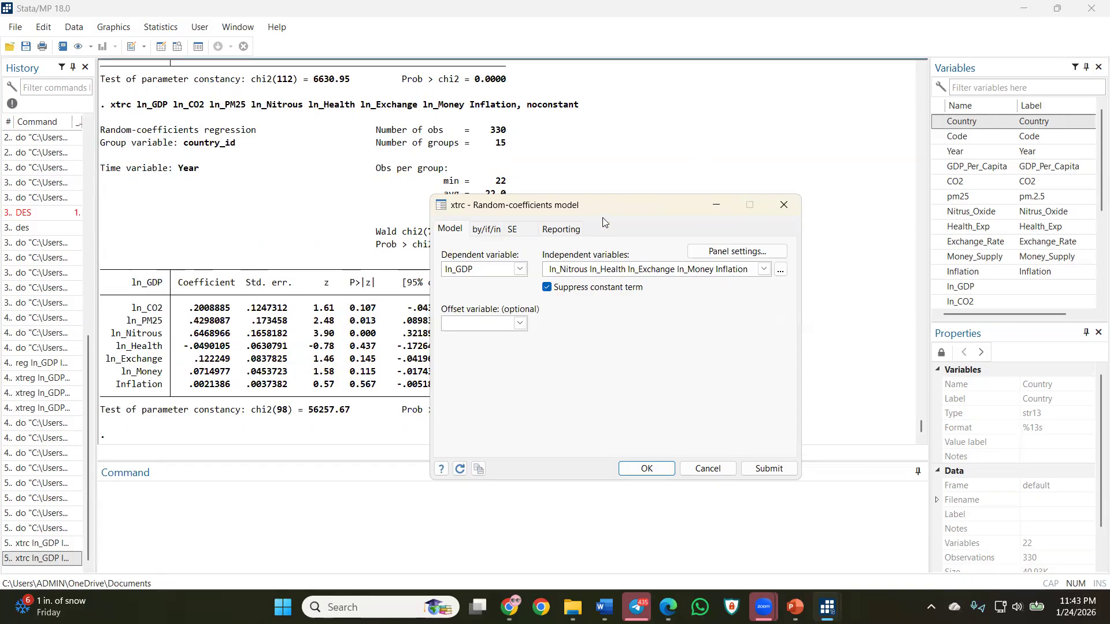
Review the random-coefficients results with and without the constant, and close the model setup.
{"action": "left_click_drag", "start_coordinate": [608, 206], "coordinate": [786, 122]}
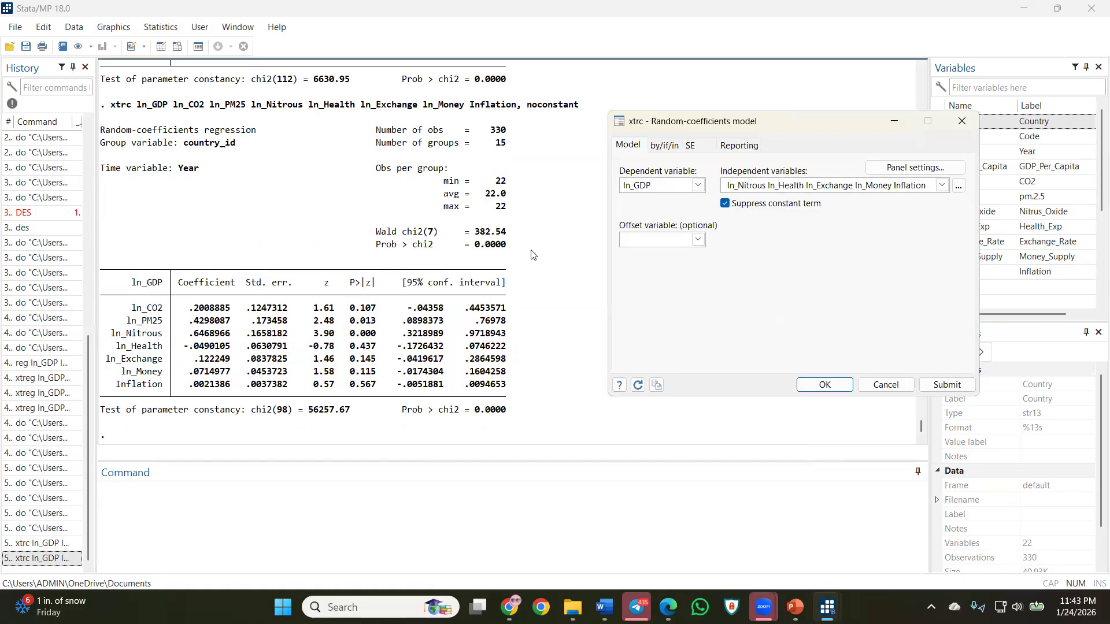
{"action": "scroll", "coordinate": [529, 259], "scroll_direction": "up", "scroll_amount": 1}
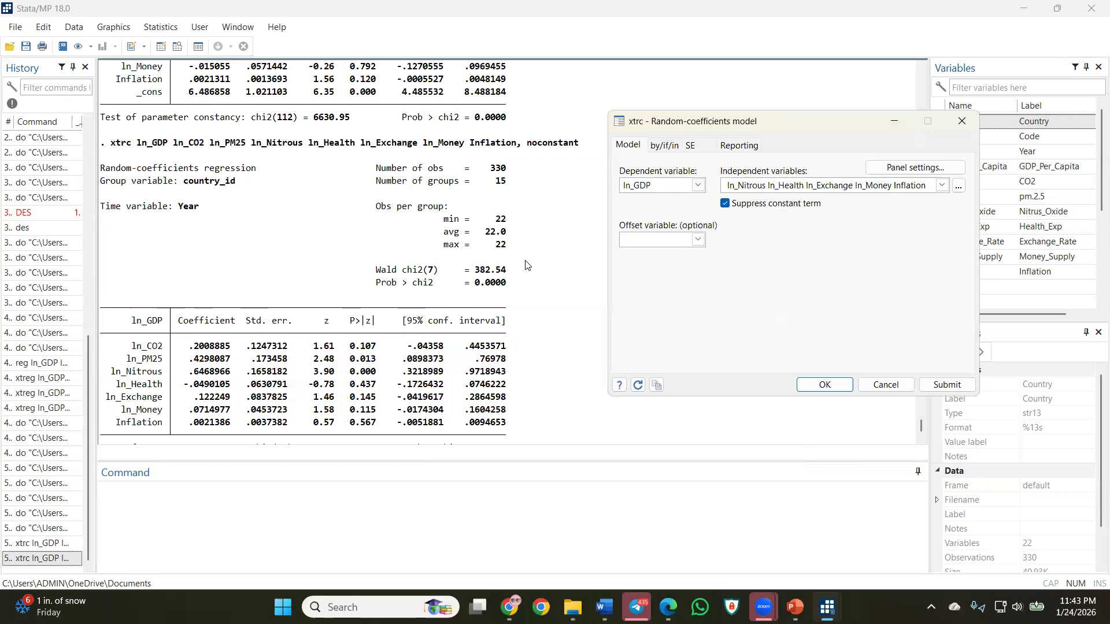
{"action": "scroll", "coordinate": [523, 260], "scroll_direction": "up", "scroll_amount": 2}
{"action": "scroll", "coordinate": [576, 226], "scroll_direction": "down", "scroll_amount": 3}
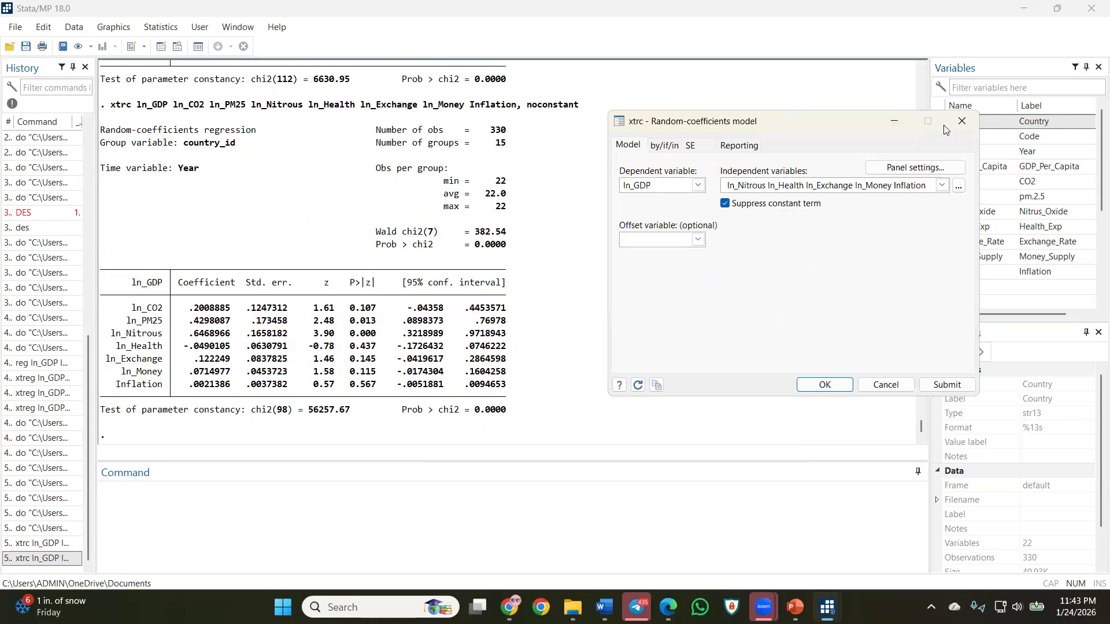
{"action": "left_click", "coordinate": [962, 120]}
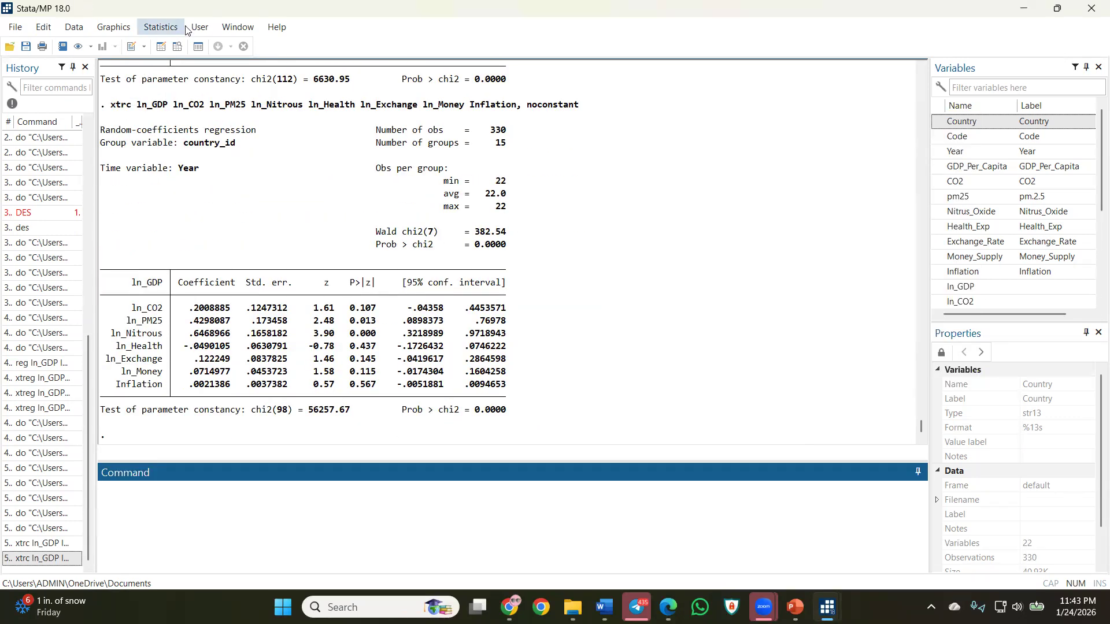
Browse the available statistical model families, from binary and fractional outcomes to multivariate time series and longitudinal/panel data models.
{"action": "left_click", "coordinate": [168, 27]}
{"action": "mouse_move", "coordinate": [234, 200]}
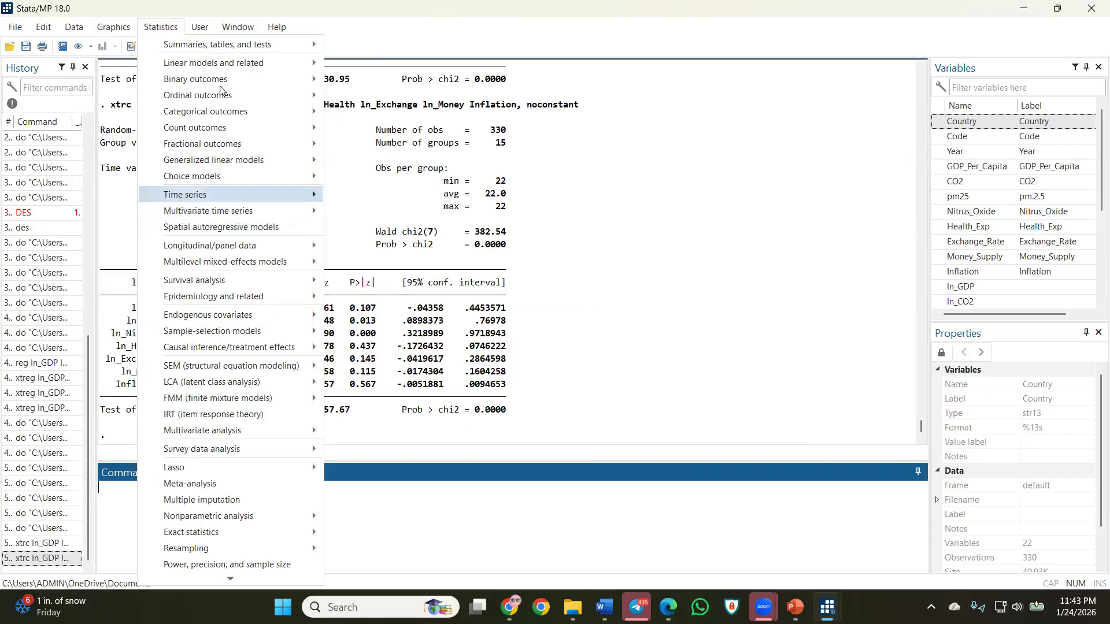
{"action": "mouse_move", "coordinate": [226, 81]}
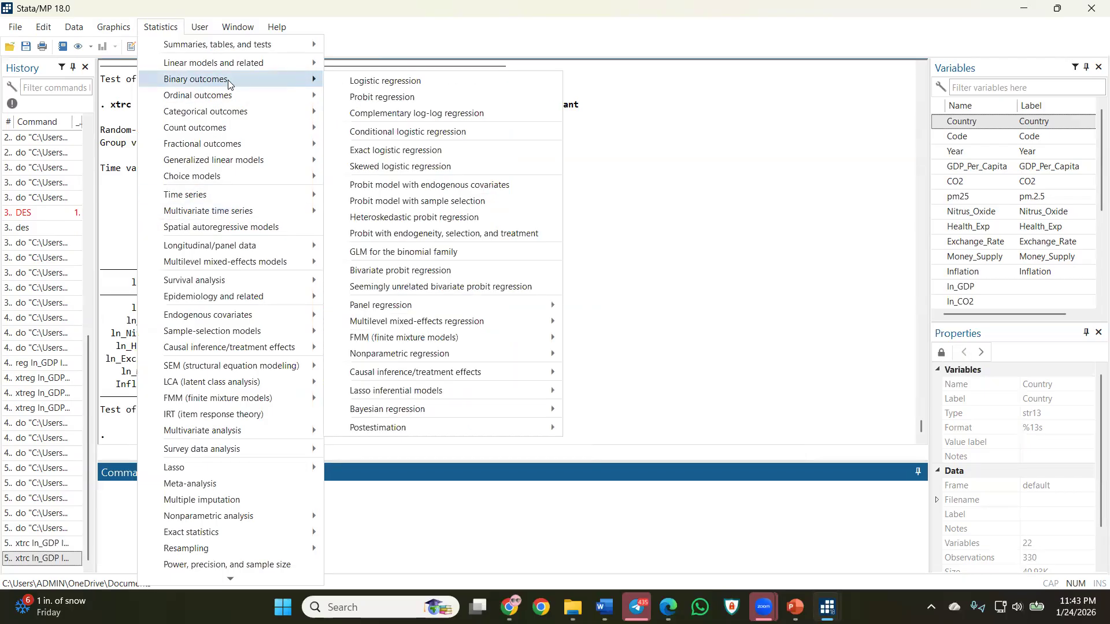
{"action": "mouse_move", "coordinate": [228, 101]}
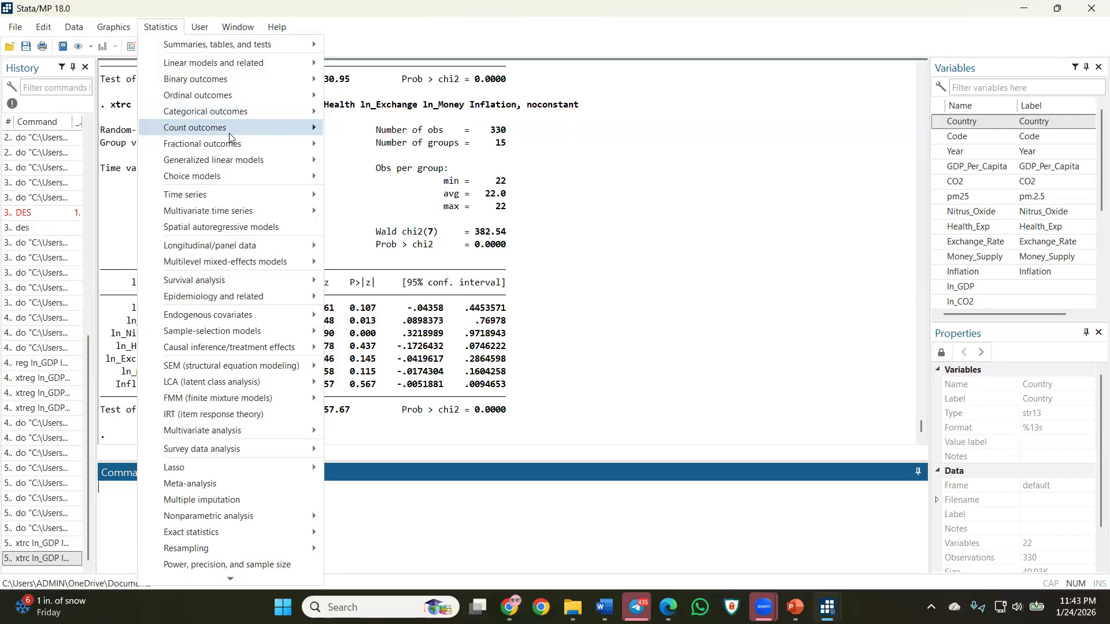
{"action": "mouse_move", "coordinate": [229, 137]}
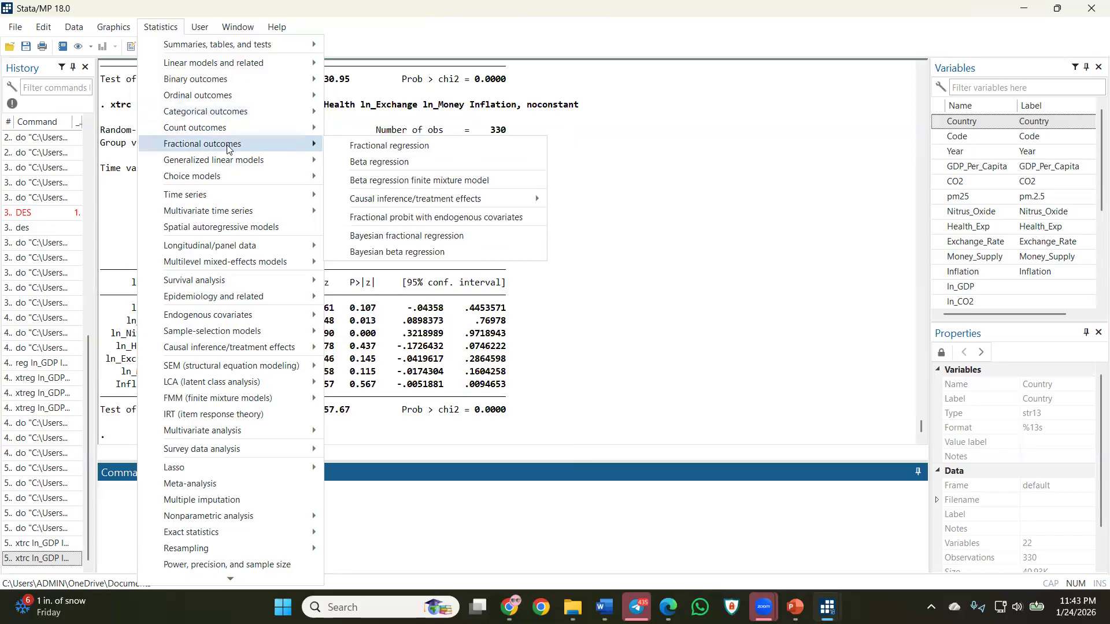
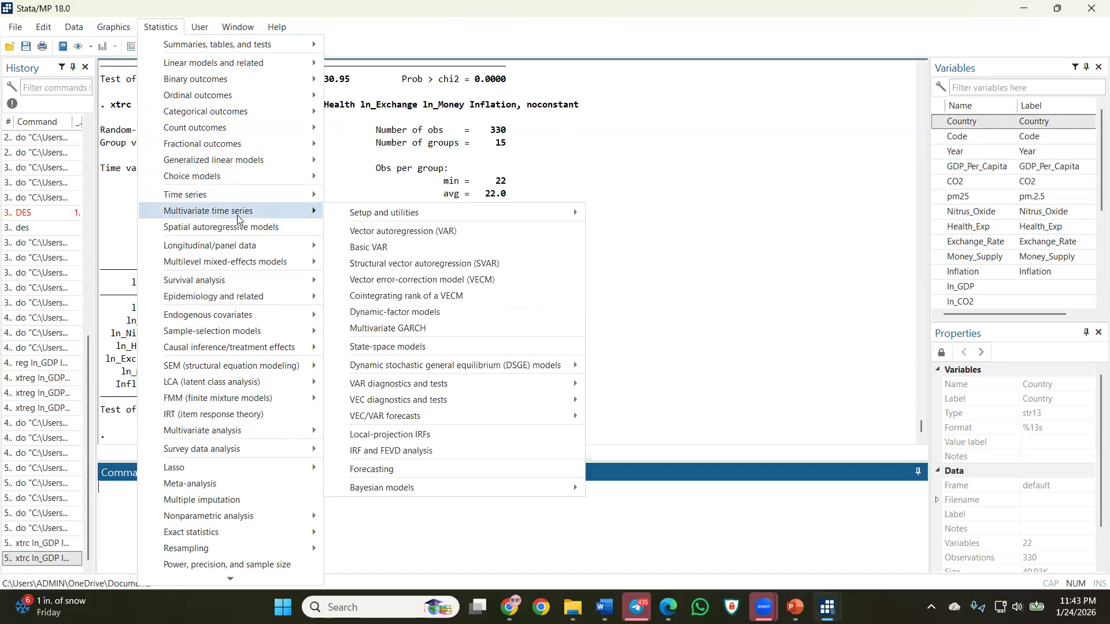
{"action": "mouse_move", "coordinate": [235, 246]}
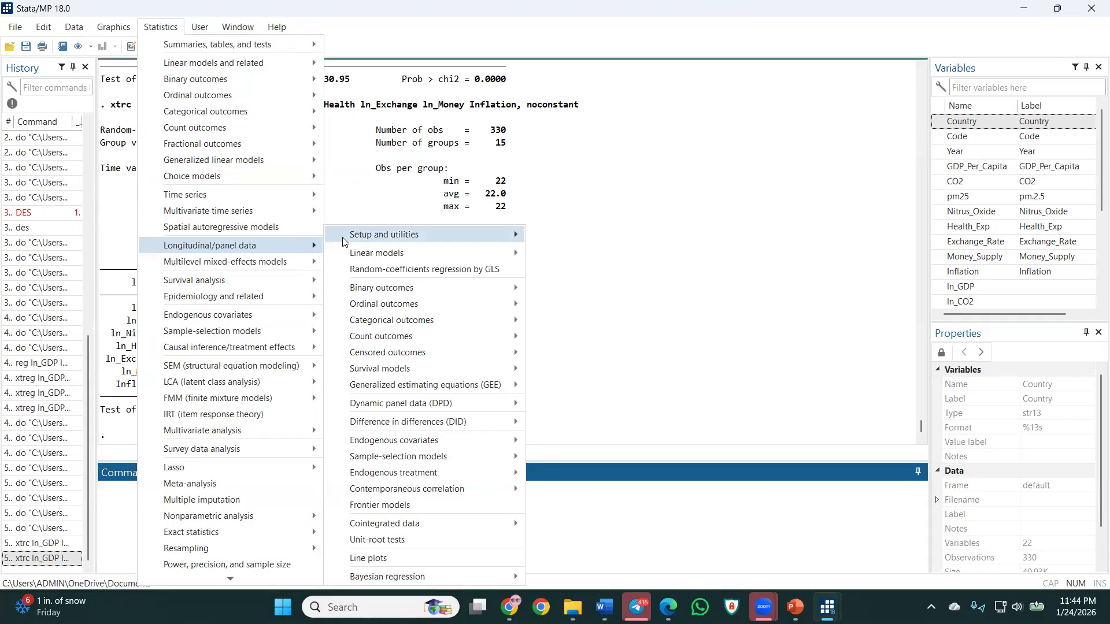
{"action": "mouse_move", "coordinate": [348, 240]}
{"action": "mouse_move", "coordinate": [379, 261]}
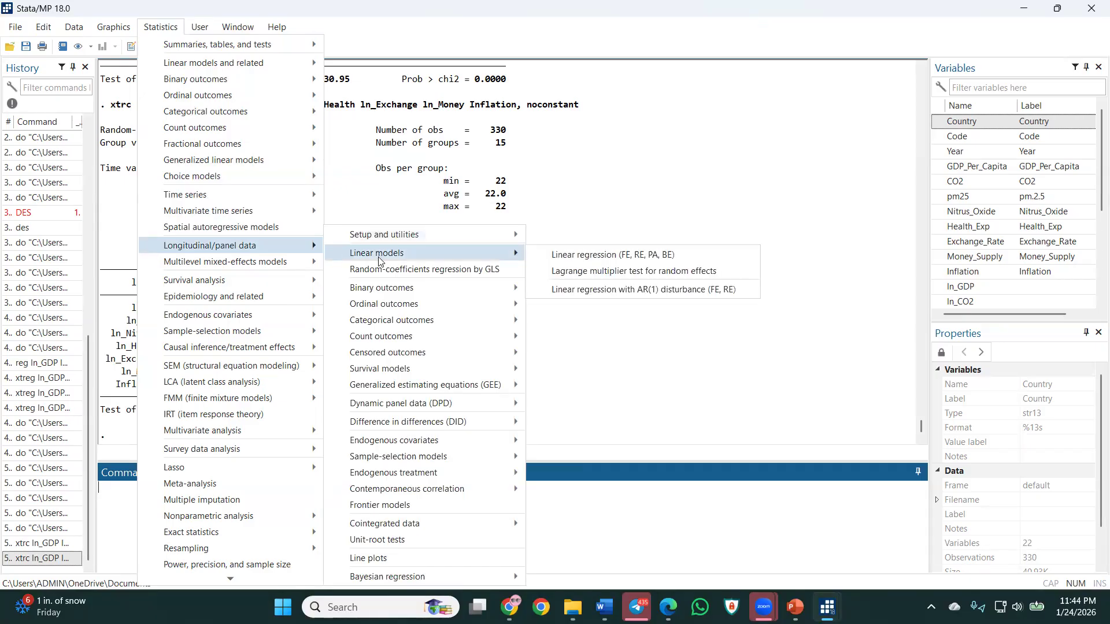
{"action": "mouse_move", "coordinate": [386, 311]}
{"action": "mouse_move", "coordinate": [457, 331]}
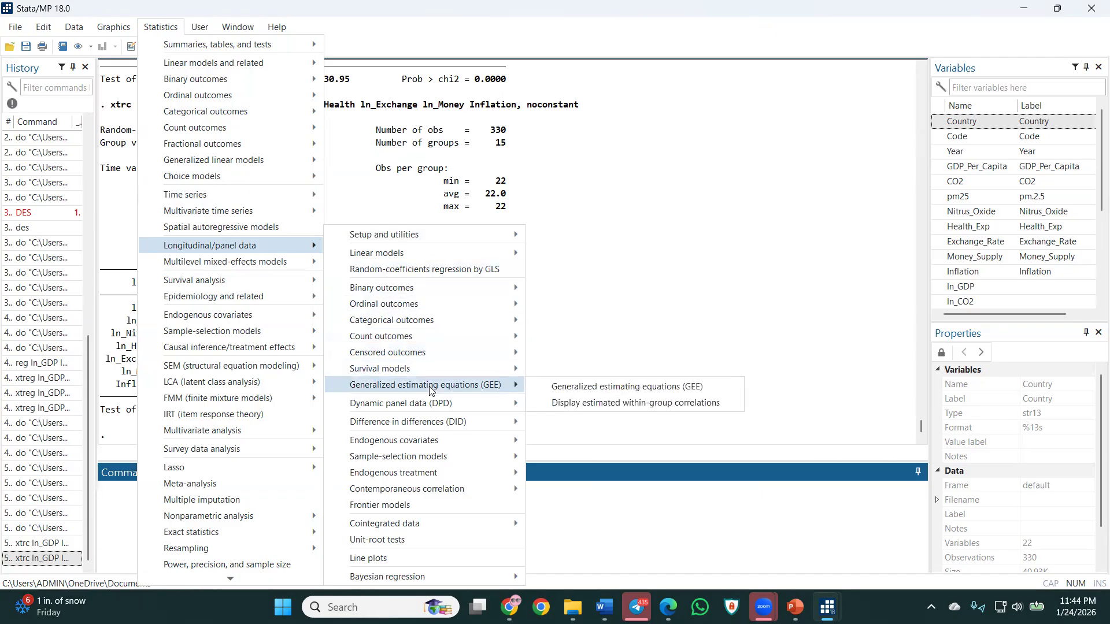
{"action": "mouse_move", "coordinate": [417, 420]}
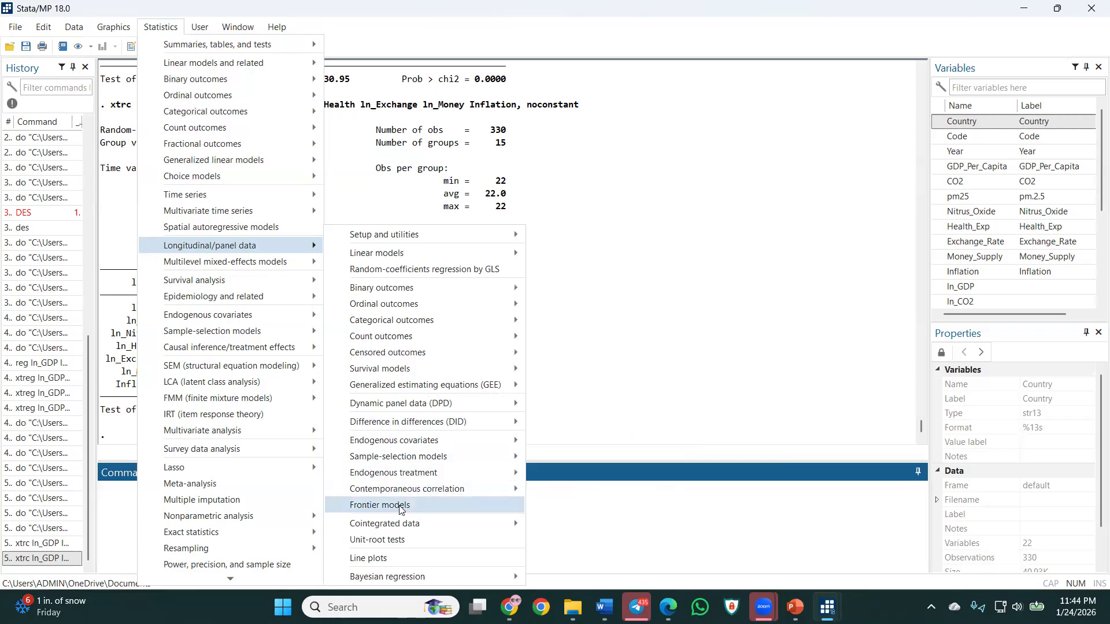
{"action": "mouse_move", "coordinate": [406, 493]}
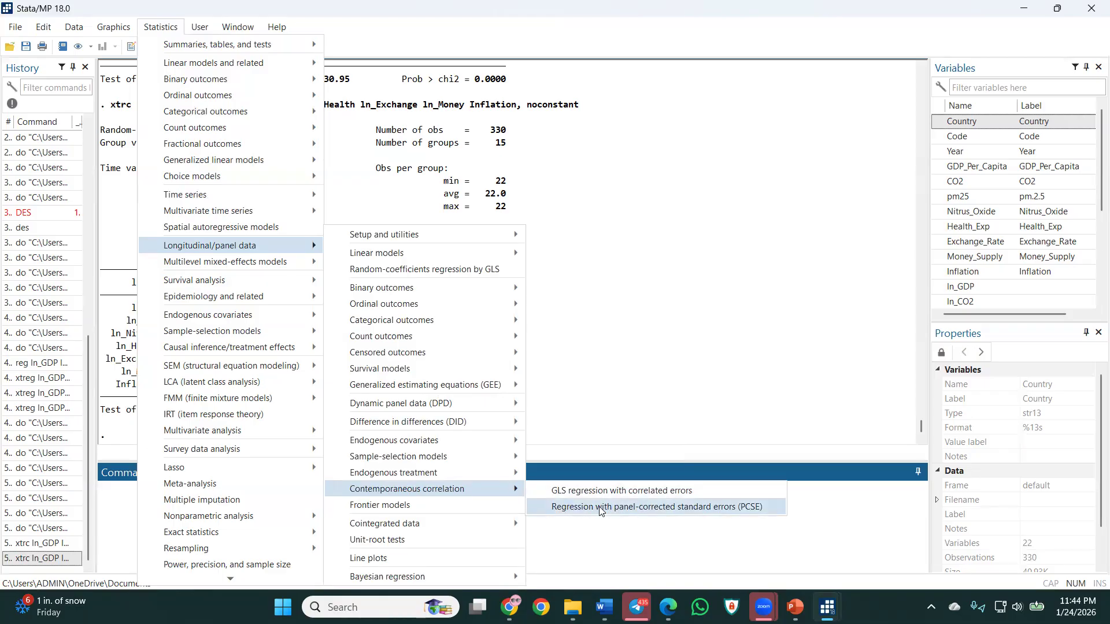
Start a panel linear regression with panel-corrected standard errors (xtpcse) with ln_GDP as the dependent variable.
{"action": "mouse_move", "coordinate": [483, 474]}
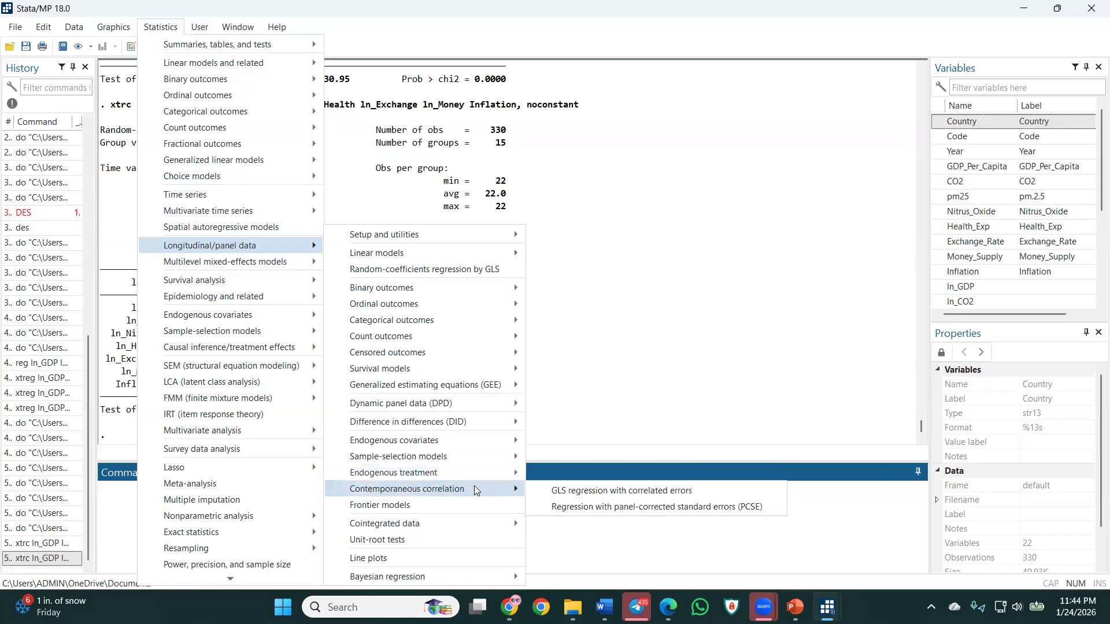
{"action": "left_click", "coordinate": [602, 506]}
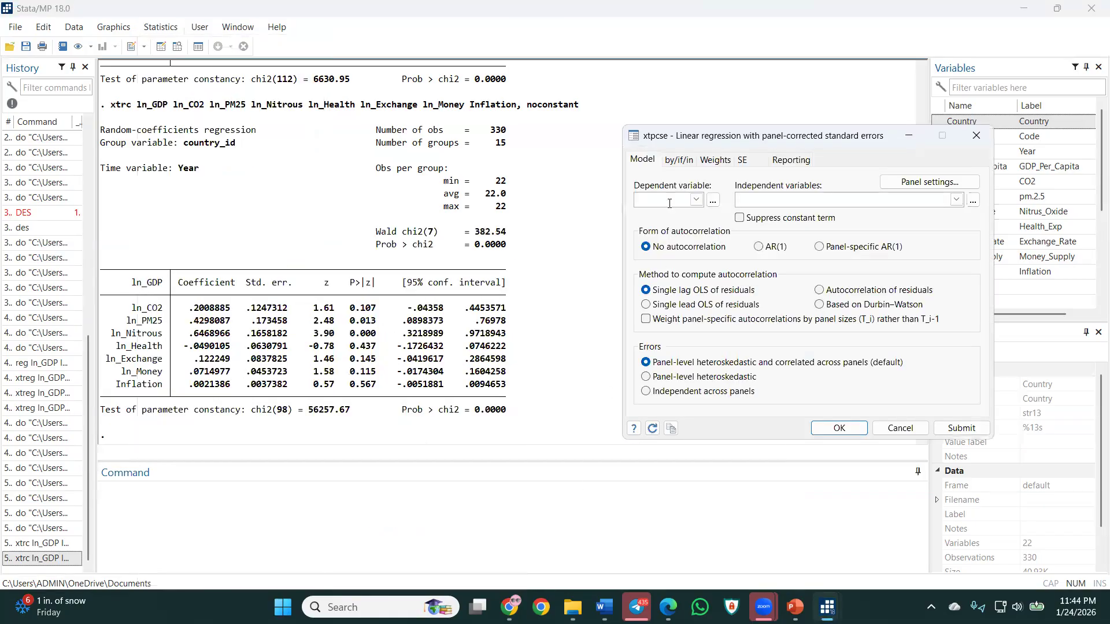
{"action": "left_click_drag", "start_coordinate": [862, 141], "coordinate": [598, 153]}
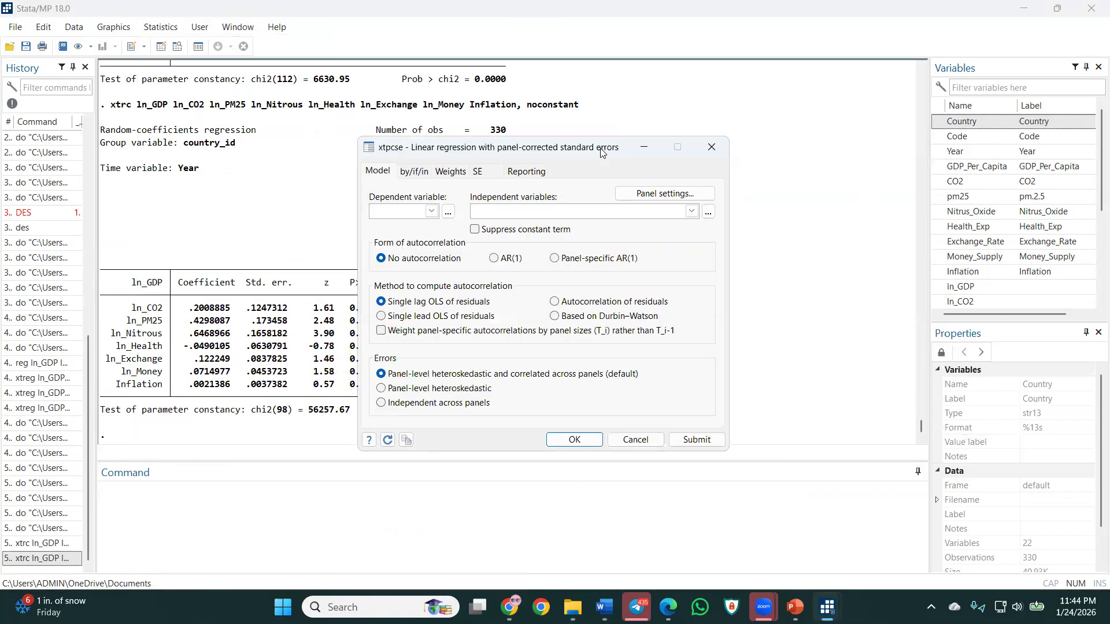
{"action": "left_click", "coordinate": [432, 212]}
{"action": "scroll", "coordinate": [388, 276], "scroll_direction": "down", "scroll_amount": 3}
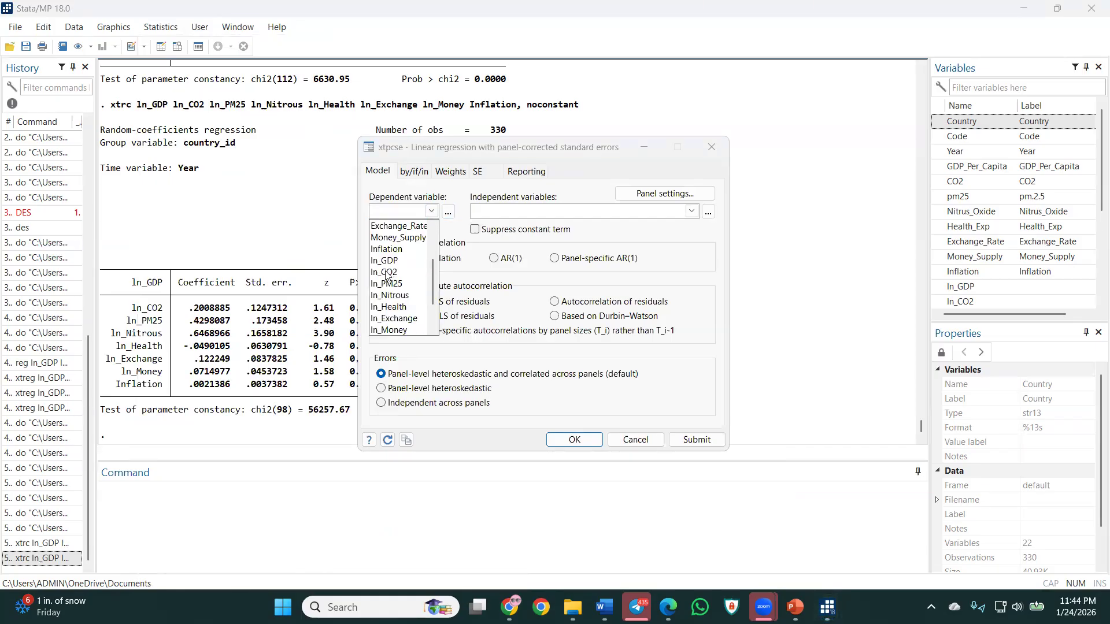
{"action": "left_click", "coordinate": [386, 260]}
Add ln_CO2, ln_PM25, ln_Nitrous, ln_Health, ln_Exchange, ln_Money and Inflation as independent variables of the panel-corrected regression.
{"action": "left_click", "coordinate": [691, 211]}
{"action": "scroll", "coordinate": [502, 270], "scroll_direction": "down", "scroll_amount": 4}
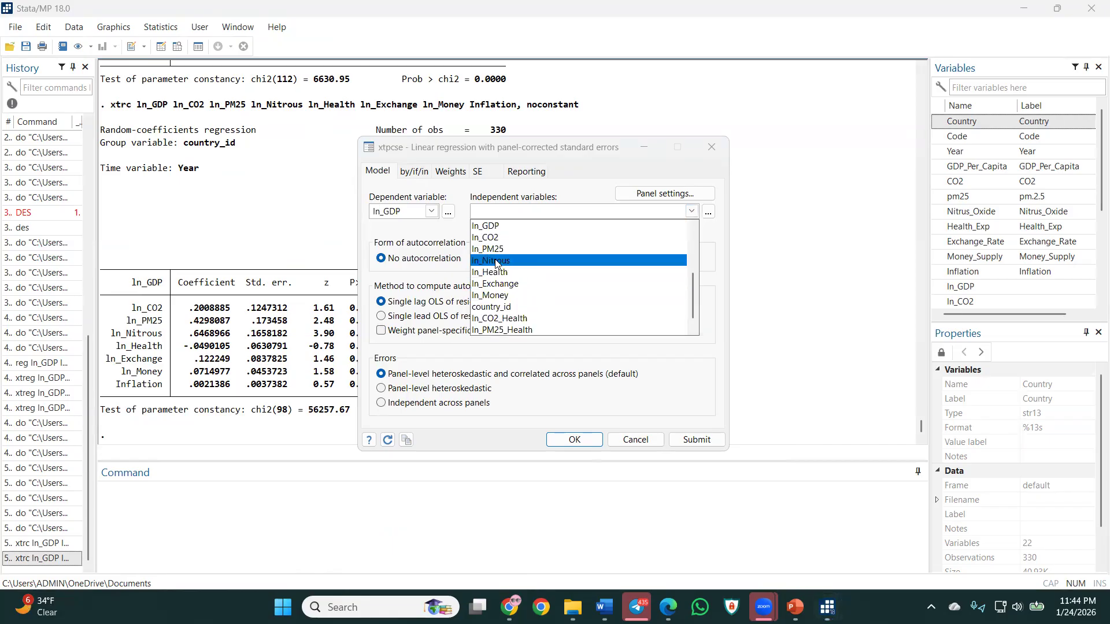
{"action": "scroll", "coordinate": [504, 263], "scroll_direction": "down", "scroll_amount": 1}
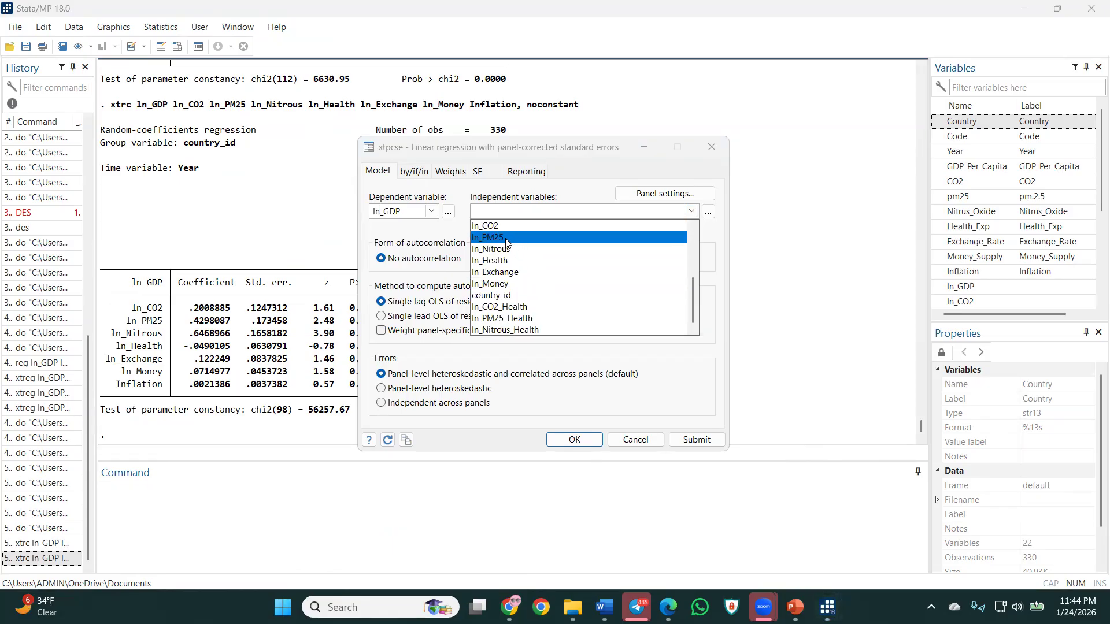
{"action": "scroll", "coordinate": [505, 241], "scroll_direction": "up", "scroll_amount": 3}
{"action": "left_click", "coordinate": [497, 260]}
{"action": "left_click", "coordinate": [496, 272]}
{"action": "left_click", "coordinate": [495, 287]}
{"action": "left_click", "coordinate": [496, 296]}
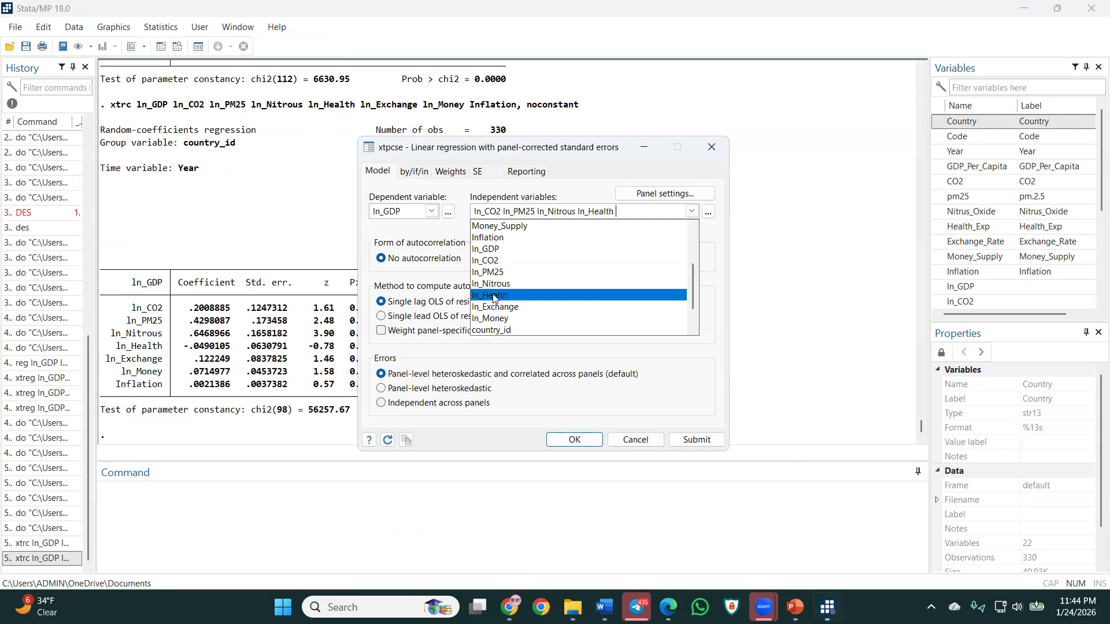
{"action": "left_click", "coordinate": [495, 307]}
{"action": "scroll", "coordinate": [496, 308], "scroll_direction": "down", "scroll_amount": 1}
{"action": "left_click", "coordinate": [496, 283]}
{"action": "scroll", "coordinate": [498, 282], "scroll_direction": "up", "scroll_amount": 2}
{"action": "left_click", "coordinate": [499, 278]}
{"action": "left_click", "coordinate": [409, 241]}
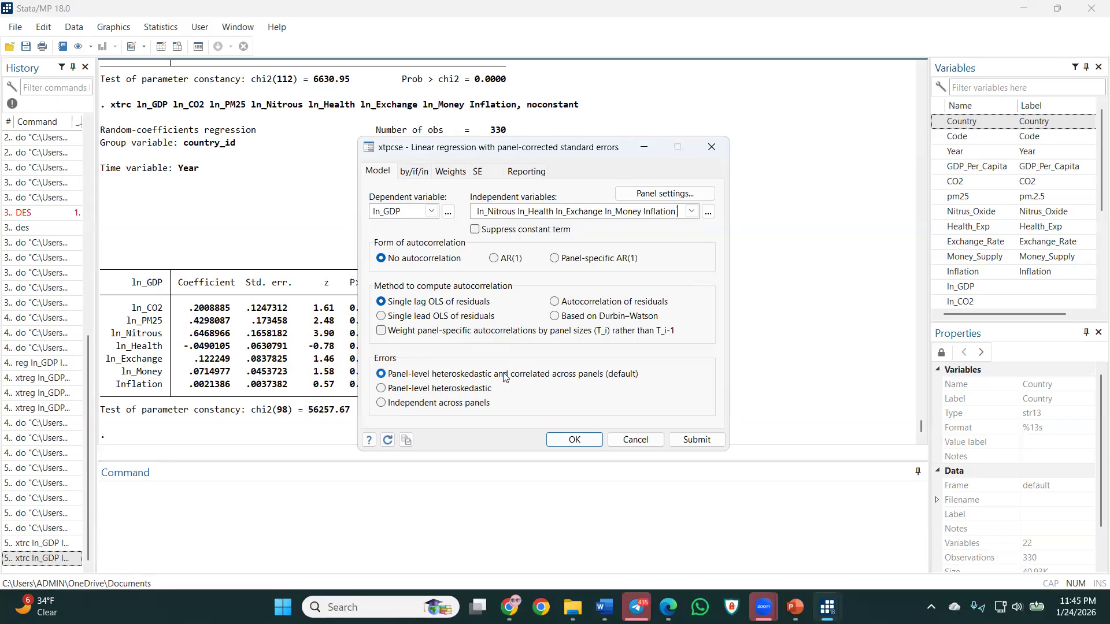
Check the remaining model options, run the panel-corrected regression without autocorrelation and with the default error structure, and close its setup.
{"action": "left_click", "coordinate": [426, 175]}
{"action": "left_click", "coordinate": [479, 173]}
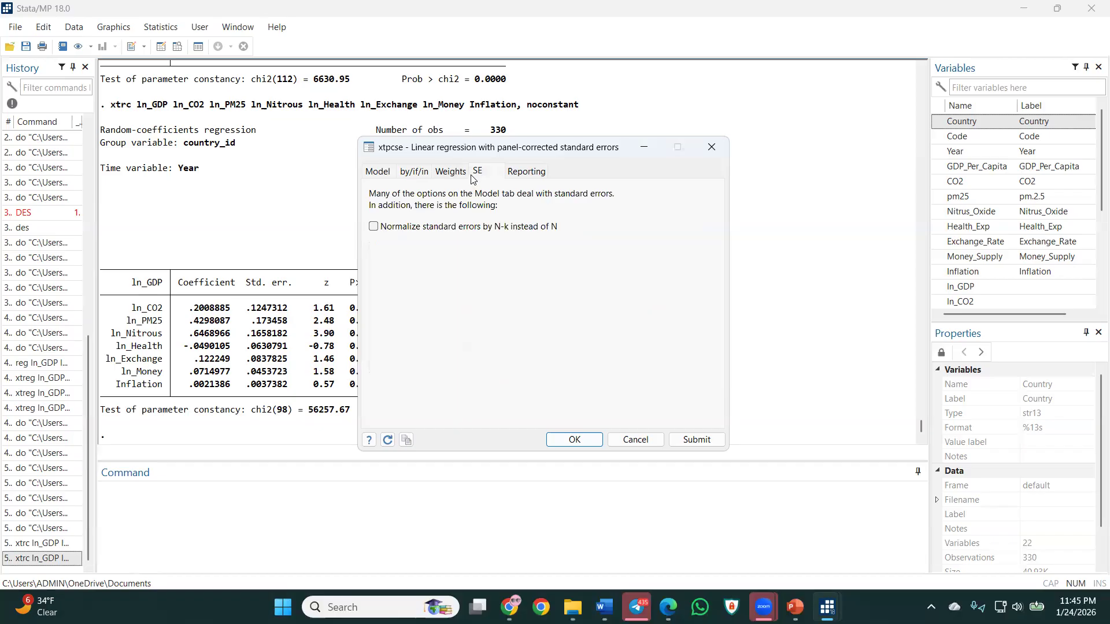
{"action": "left_click", "coordinate": [464, 172]}
{"action": "left_click", "coordinate": [529, 172]}
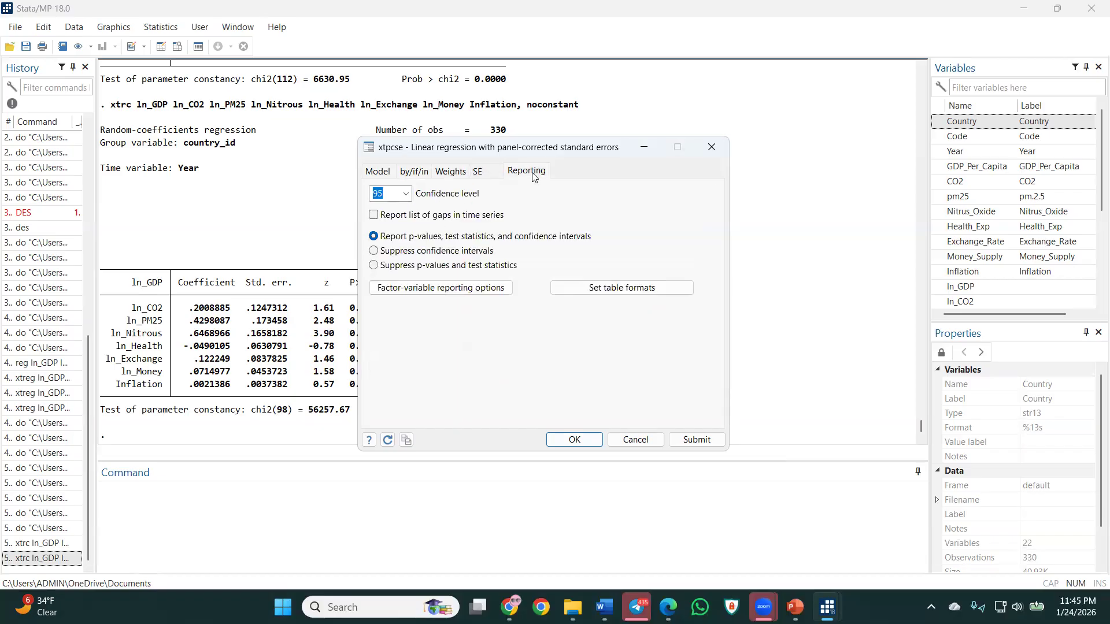
{"action": "left_click", "coordinate": [381, 181]}
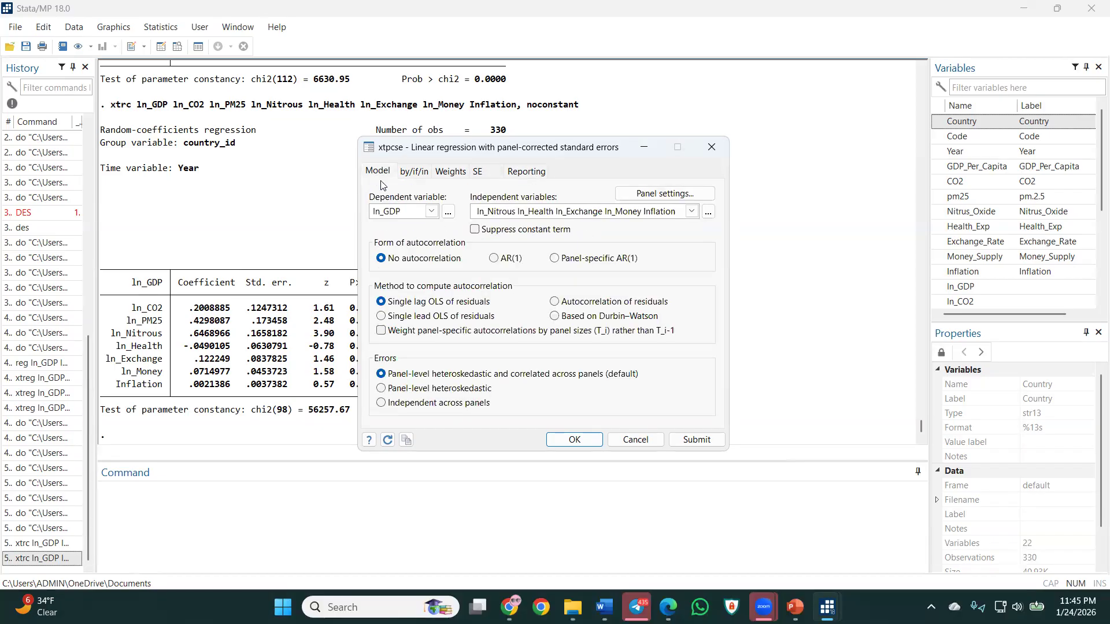
{"action": "left_click", "coordinate": [696, 441]}
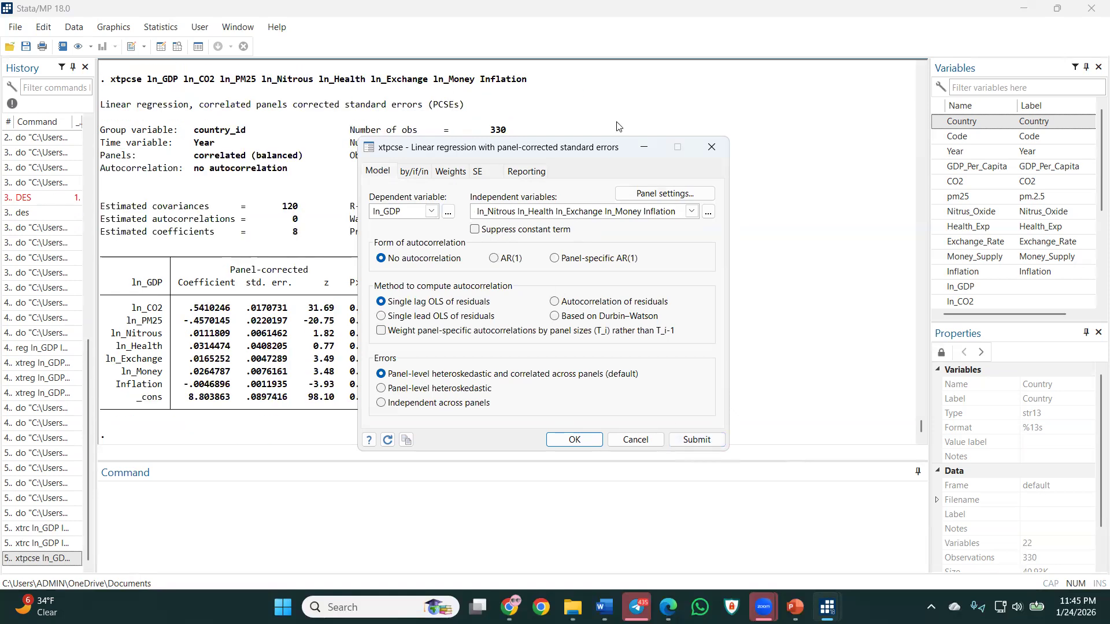
{"action": "left_click_drag", "start_coordinate": [616, 152], "coordinate": [867, 125]}
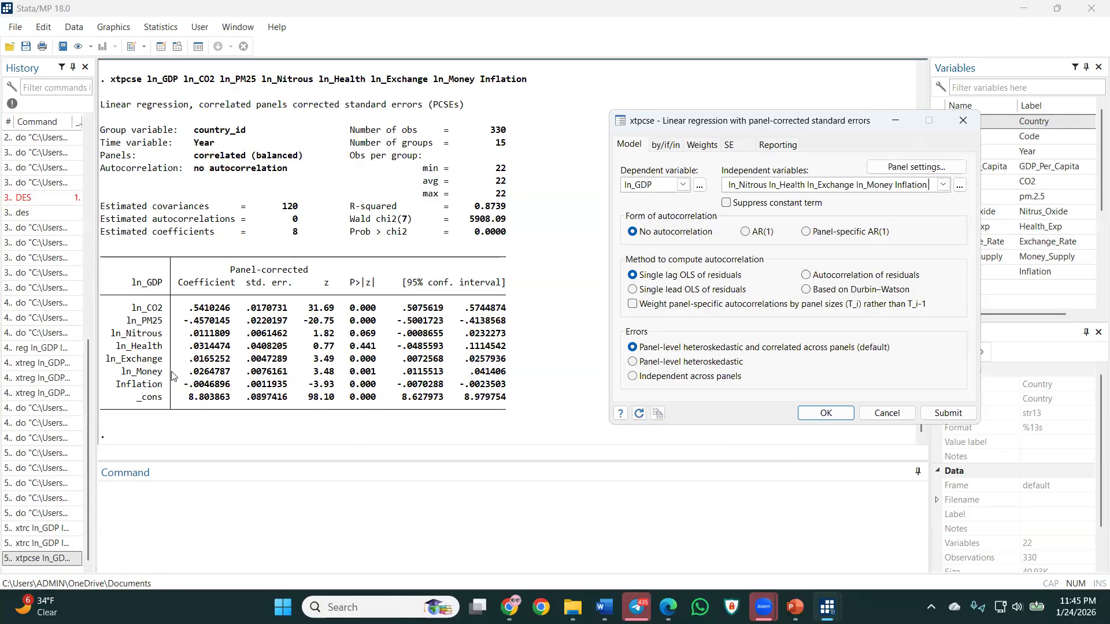
{"action": "left_click", "coordinate": [962, 120]}
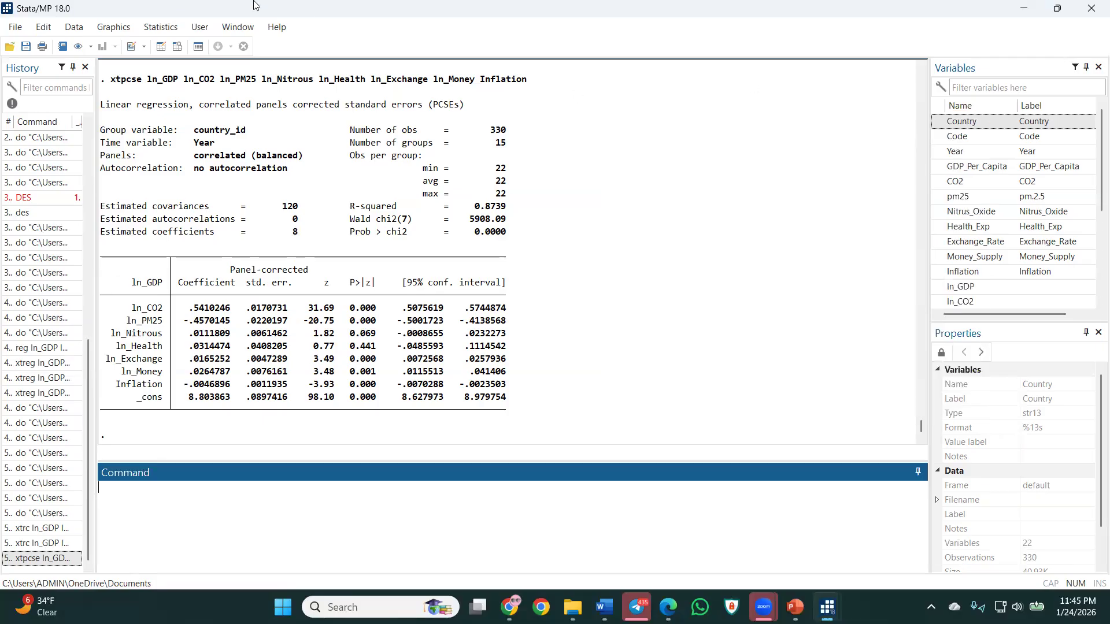
Browse the available statistical model families, from resampling and survey data analysis to panel data models with endogenous covariates.
{"action": "left_click", "coordinate": [160, 26]}
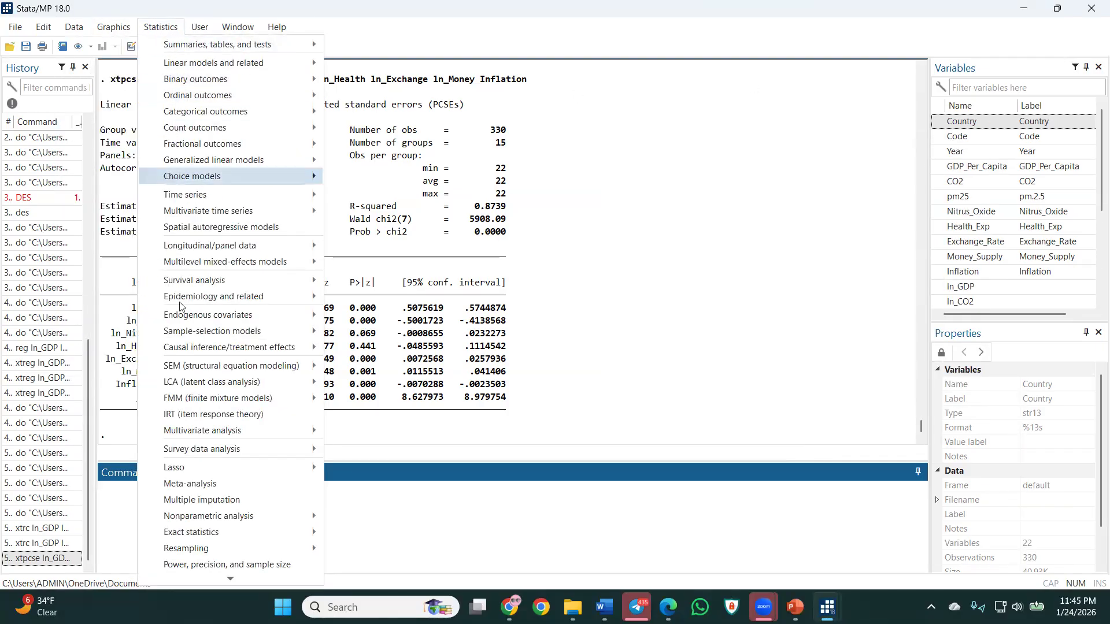
{"action": "mouse_move", "coordinate": [230, 578]}
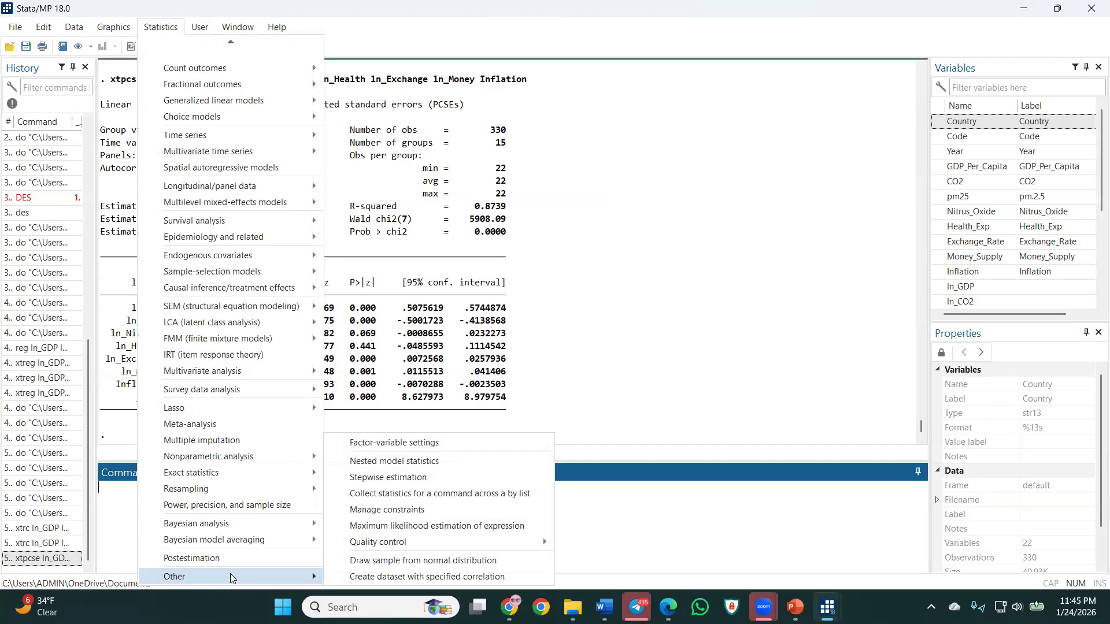
{"action": "mouse_move", "coordinate": [263, 542]}
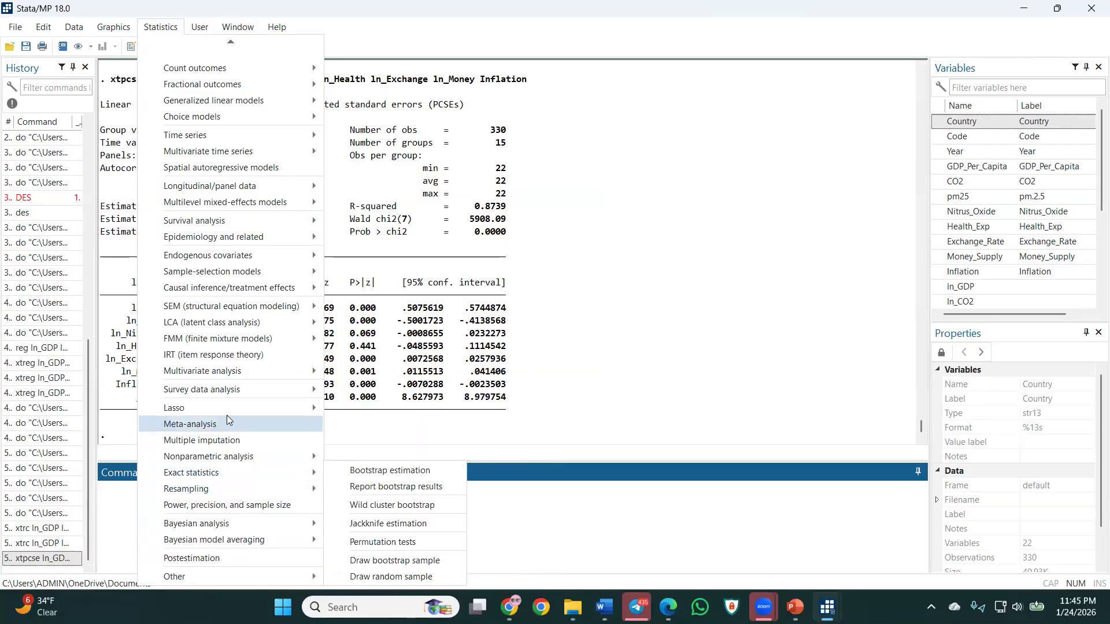
{"action": "mouse_move", "coordinate": [235, 397]}
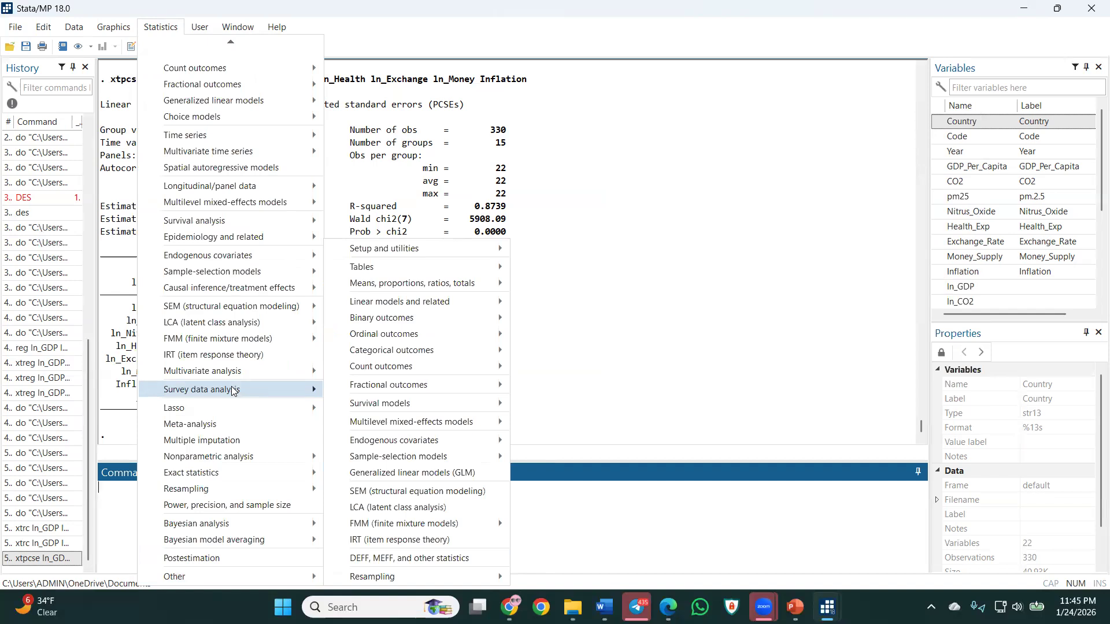
{"action": "mouse_move", "coordinate": [231, 377]}
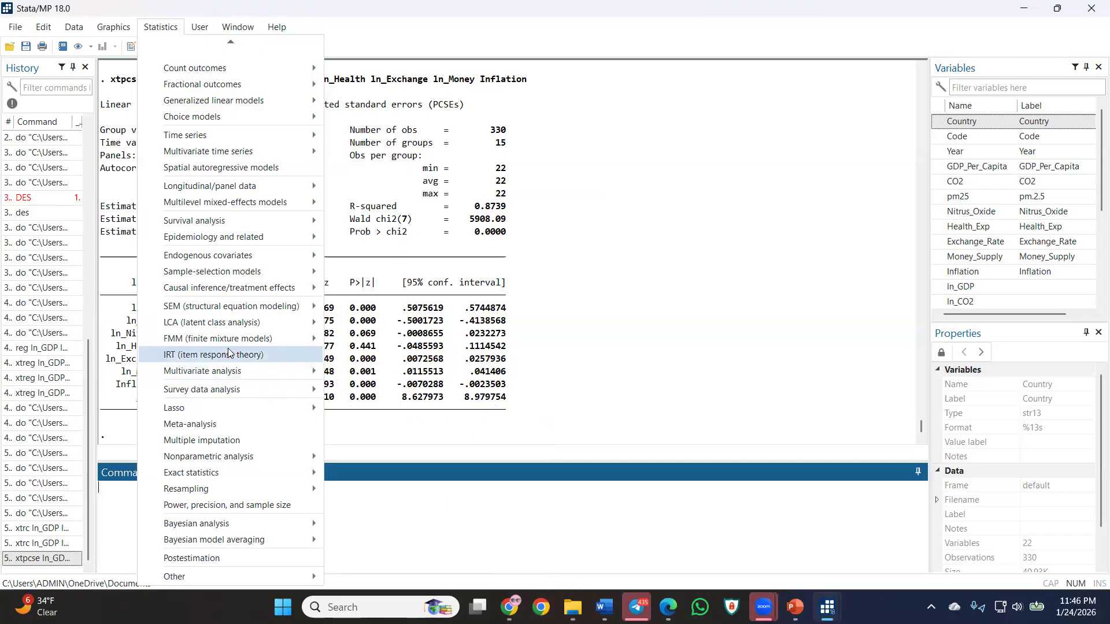
{"action": "mouse_move", "coordinate": [227, 256]}
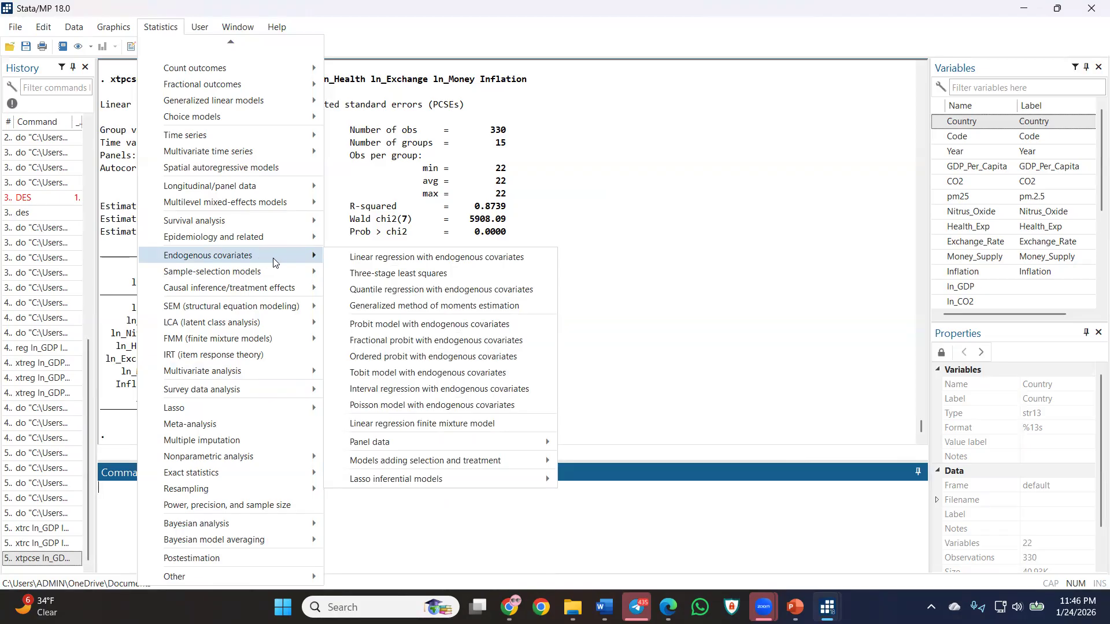
{"action": "mouse_move", "coordinate": [411, 444]}
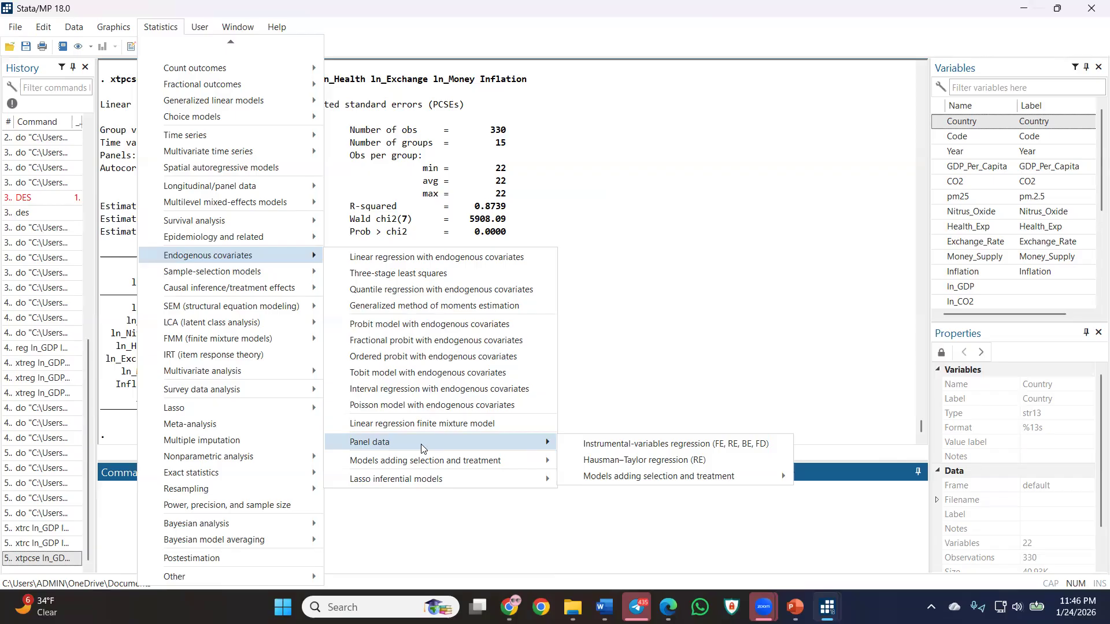
{"action": "left_click", "coordinate": [804, 219]}
Review the earlier random-coefficients regression output that includes the constant.
{"action": "scroll", "coordinate": [535, 224], "scroll_direction": "up", "scroll_amount": 2}
{"action": "scroll", "coordinate": [536, 224], "scroll_direction": "down", "scroll_amount": 1}
{"action": "scroll", "coordinate": [468, 247], "scroll_direction": "up", "scroll_amount": 15}
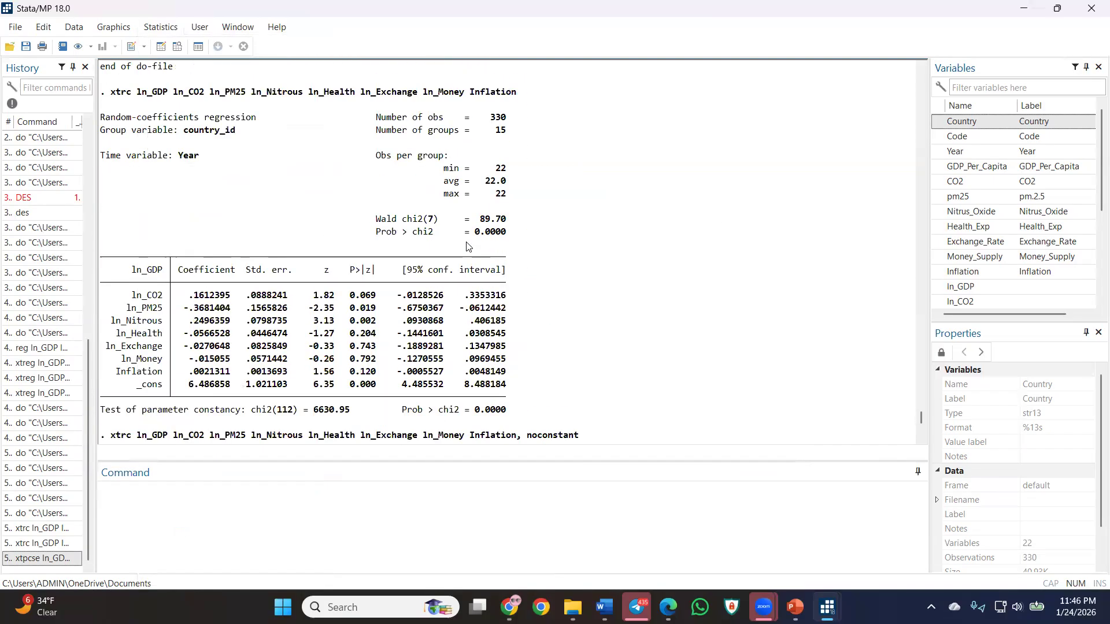
{"action": "scroll", "coordinate": [469, 246], "scroll_direction": "up", "scroll_amount": 3}
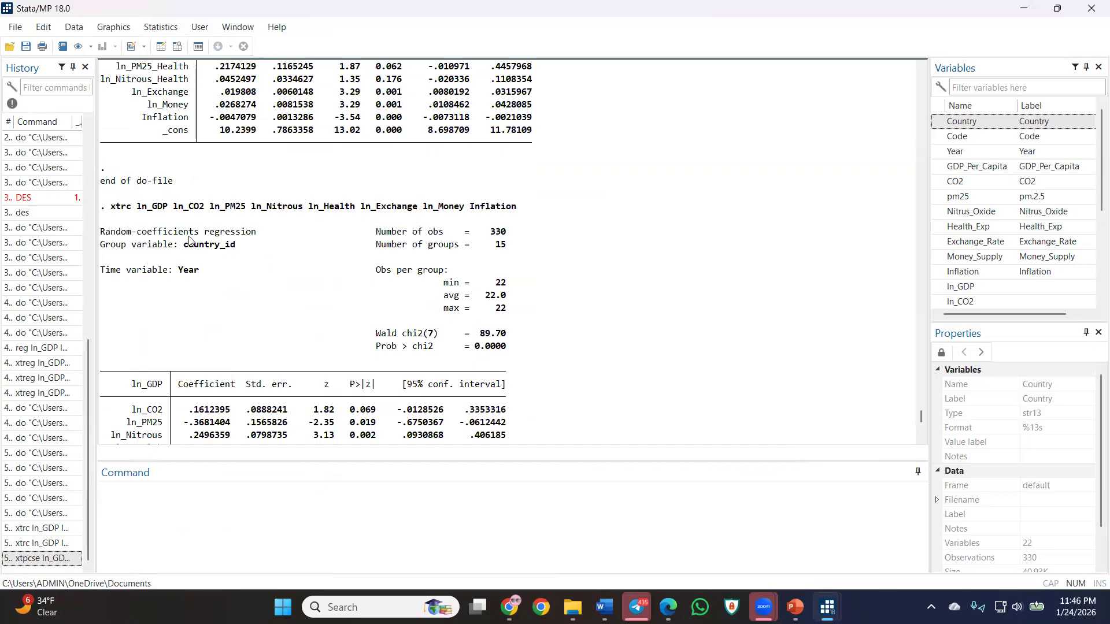
{"action": "scroll", "coordinate": [189, 238], "scroll_direction": "down", "scroll_amount": 2}
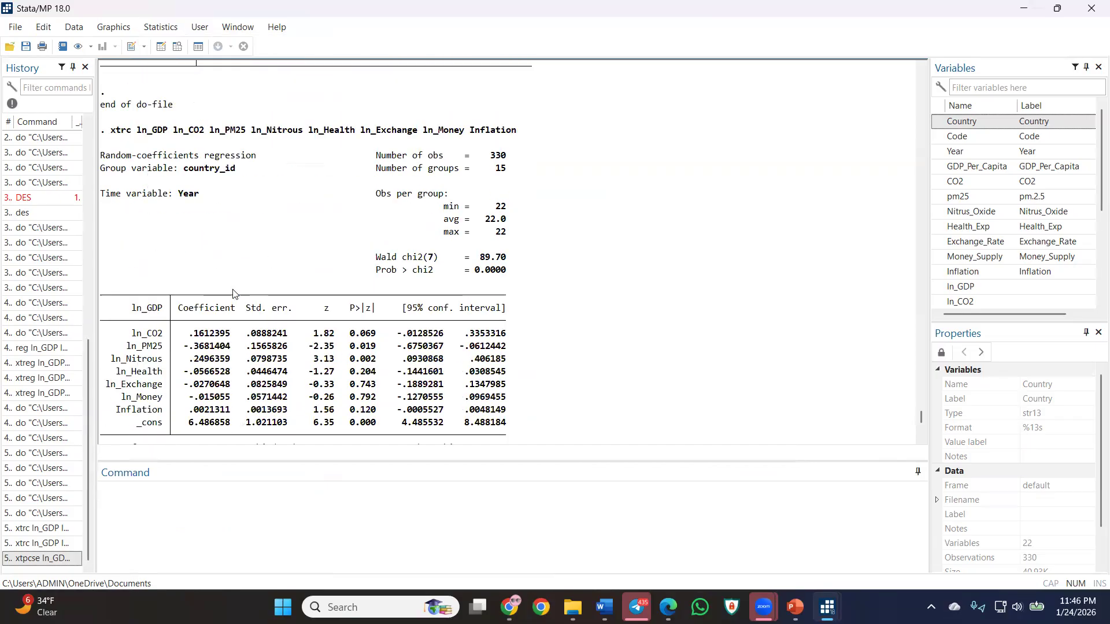
{"action": "left_click", "coordinate": [161, 26]}
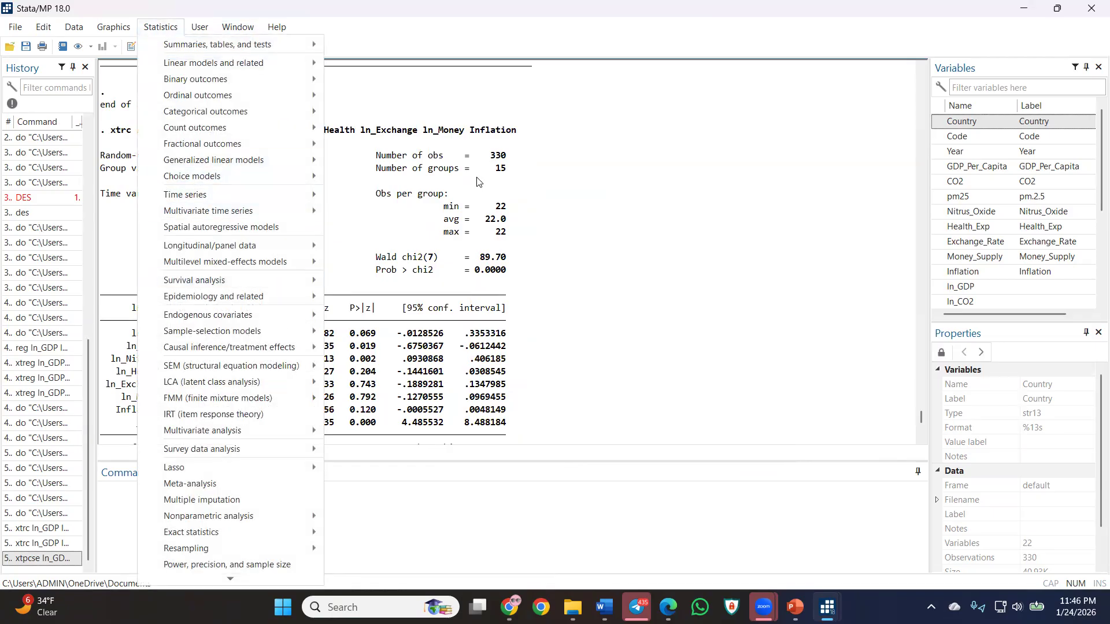
{"action": "left_click", "coordinate": [444, 193]}
{"action": "scroll", "coordinate": [409, 196], "scroll_direction": "down", "scroll_amount": 1}
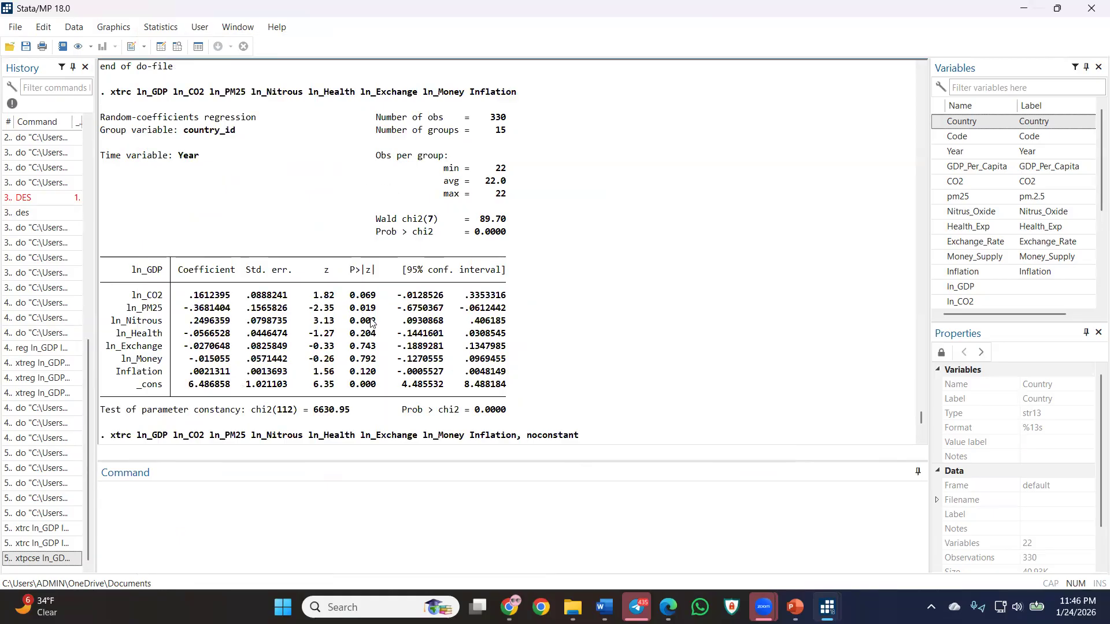
Compare the panel-corrected and Driscoll-Kraay results of the models with health interaction terms against the random-coefficients output.
{"action": "scroll", "coordinate": [375, 324], "scroll_direction": "up", "scroll_amount": 1}
{"action": "scroll", "coordinate": [375, 324], "scroll_direction": "up", "scroll_amount": 6}
{"action": "scroll", "coordinate": [292, 304], "scroll_direction": "down", "scroll_amount": 20}
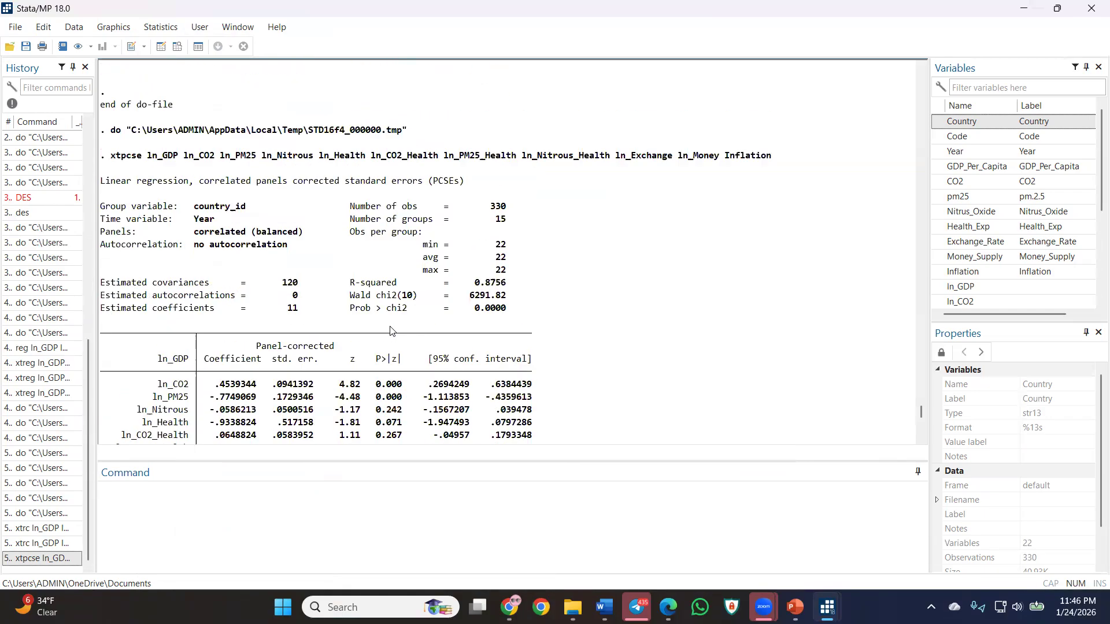
{"action": "scroll", "coordinate": [292, 304], "scroll_direction": "up", "scroll_amount": 4}
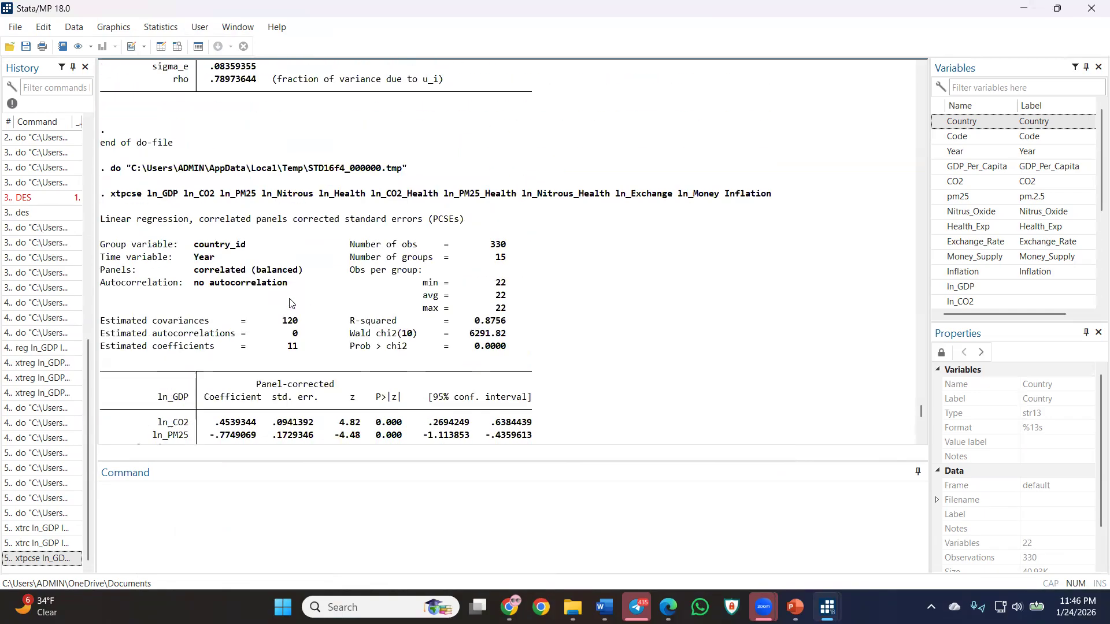
{"action": "scroll", "coordinate": [292, 303], "scroll_direction": "up", "scroll_amount": 11}
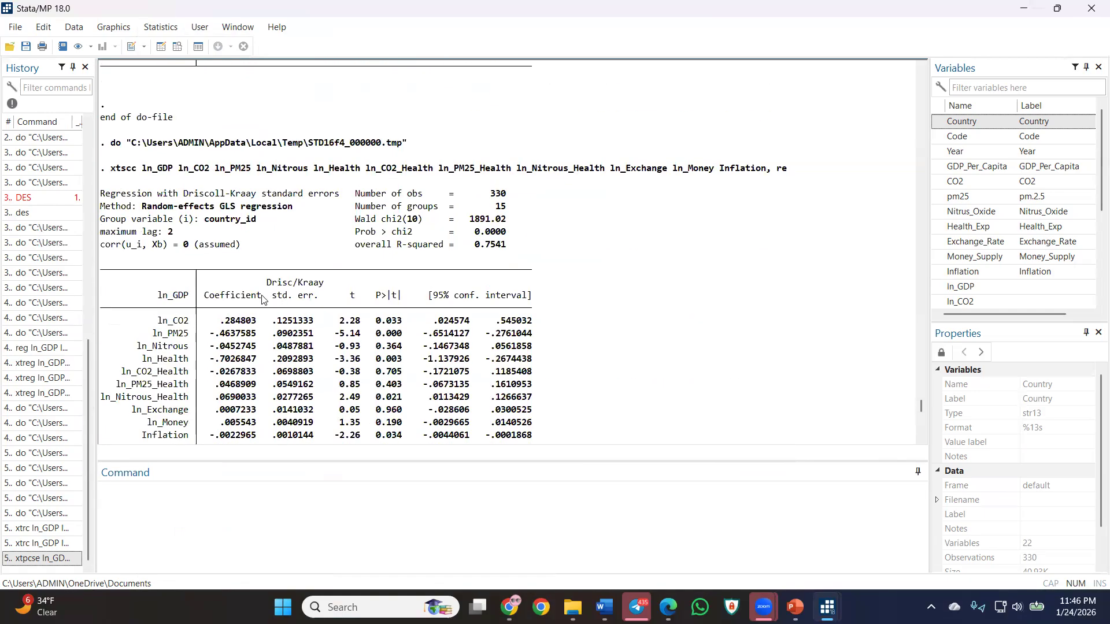
{"action": "scroll", "coordinate": [291, 303], "scroll_direction": "up", "scroll_amount": 12}
{"action": "scroll", "coordinate": [263, 299], "scroll_direction": "down", "scroll_amount": 3}
{"action": "scroll", "coordinate": [262, 298], "scroll_direction": "down", "scroll_amount": 20}
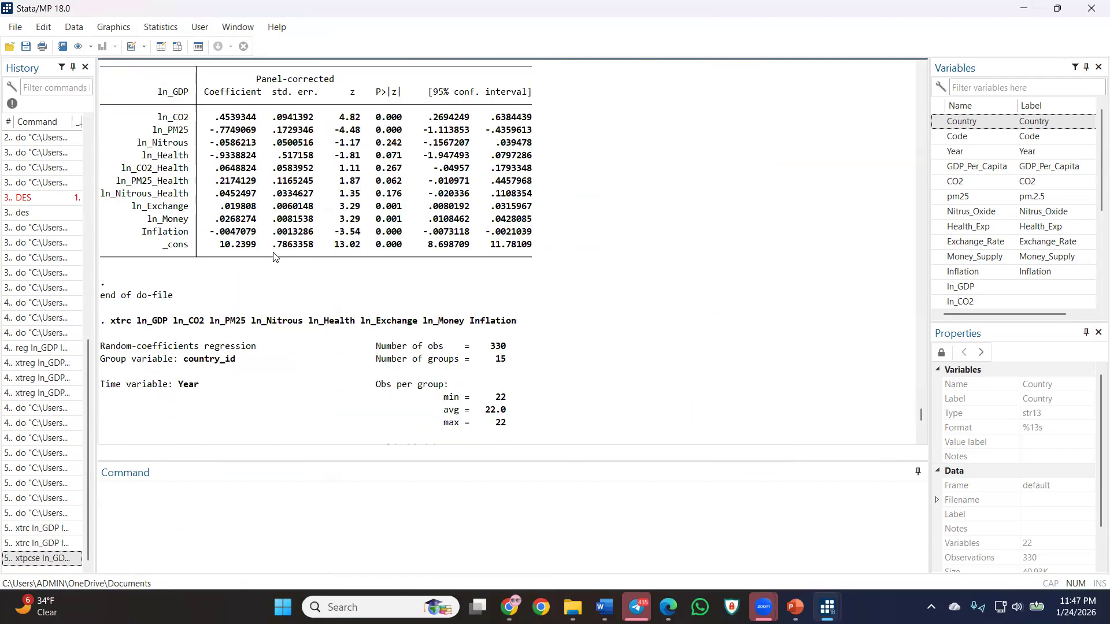
{"action": "scroll", "coordinate": [276, 257], "scroll_direction": "down", "scroll_amount": 8}
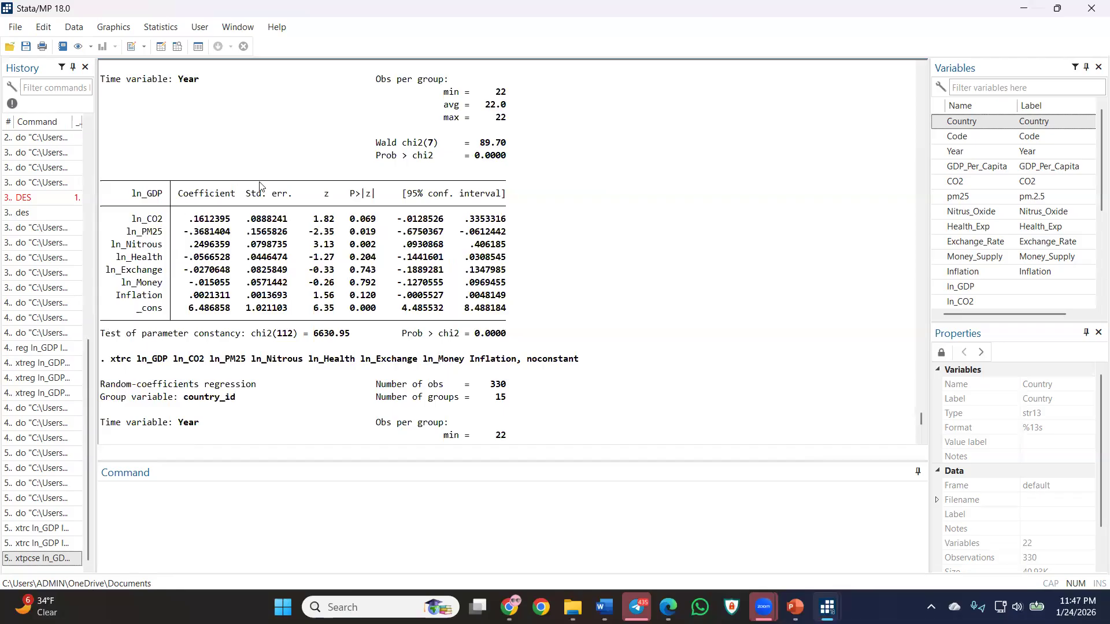
Examine the random-coefficients p-values for ln_CO2 through ln_Health, and look back at the Driscoll-Kraay and fixed-effects results.
{"action": "scroll", "coordinate": [173, 220], "scroll_direction": "up", "scroll_amount": 2}
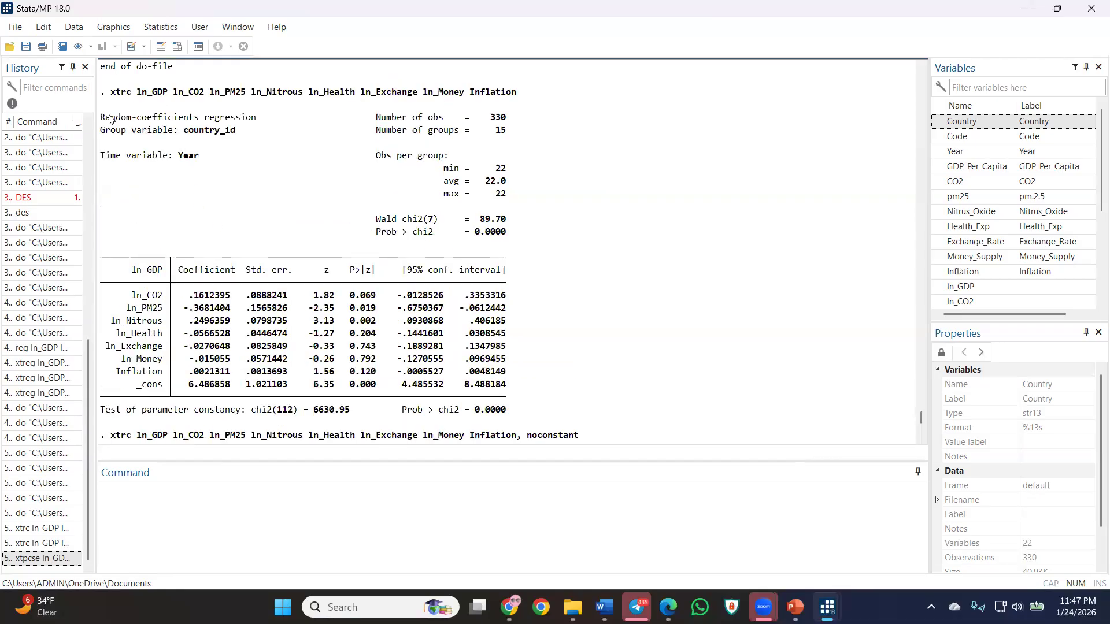
{"action": "left_click_drag", "start_coordinate": [102, 119], "coordinate": [262, 123]}
{"action": "left_click_drag", "start_coordinate": [380, 336], "coordinate": [348, 296]}
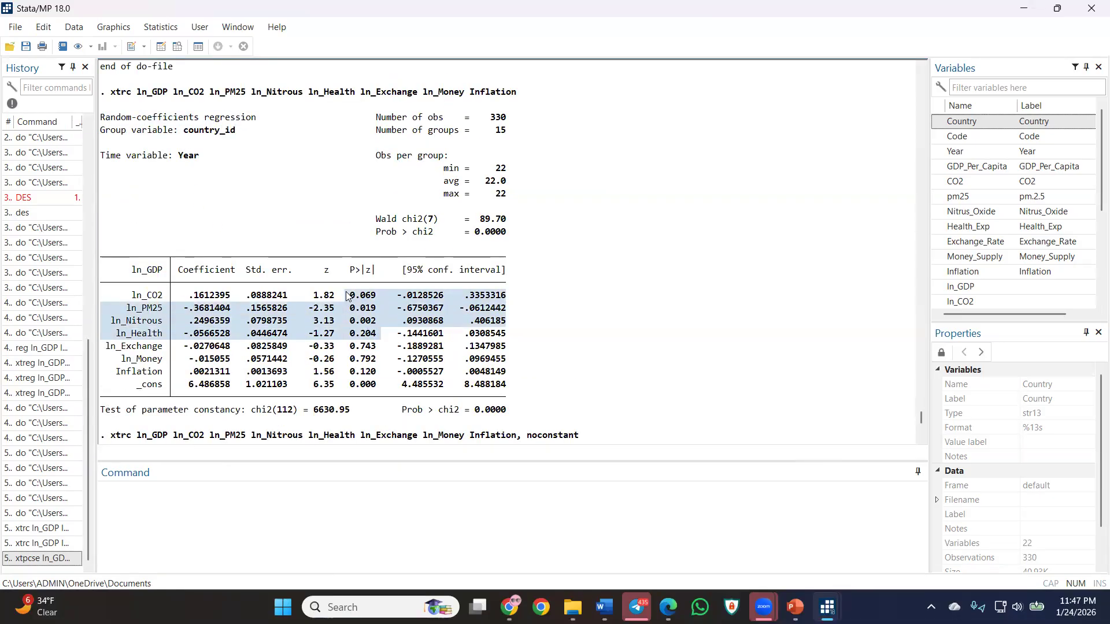
{"action": "scroll", "coordinate": [377, 318], "scroll_direction": "up", "scroll_amount": 9}
{"action": "scroll", "coordinate": [377, 318], "scroll_direction": "down", "scroll_amount": 20}
{"action": "scroll", "coordinate": [377, 319], "scroll_direction": "down", "scroll_amount": 12}
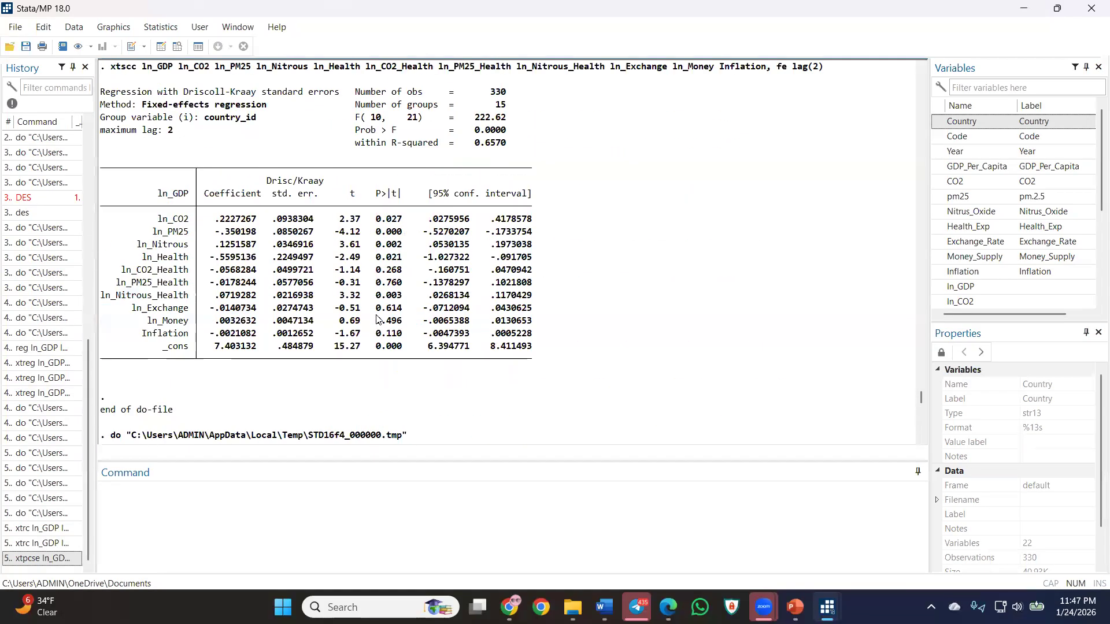
{"action": "scroll", "coordinate": [376, 318], "scroll_direction": "up", "scroll_amount": 20}
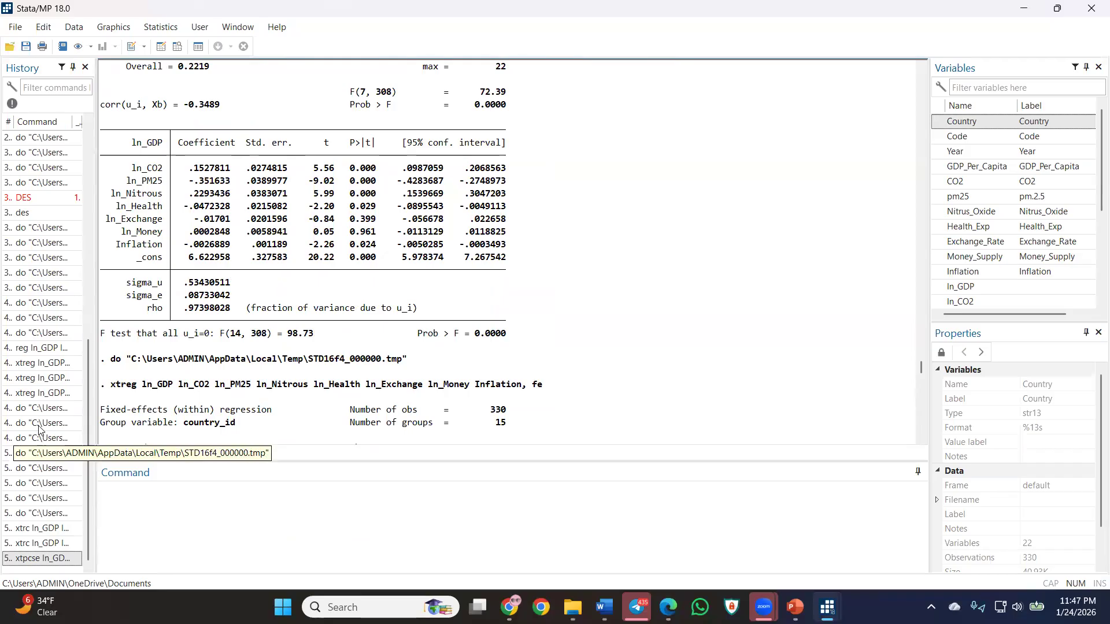
Rerun the earlier xtreg of ln_GDP on ln_CO2, ln_PM25, ln_Nitrous, ln_Health, ln_Exchange, ln_Money and Inflation, and check its estimator type.
{"action": "left_click", "coordinate": [45, 368]}
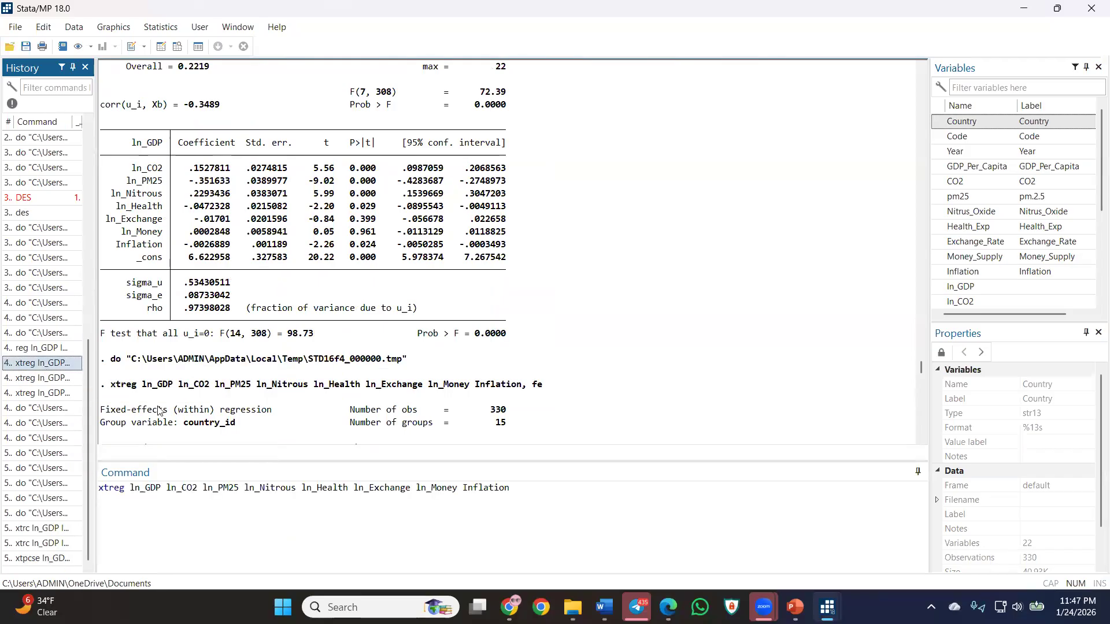
{"action": "left_click", "coordinate": [584, 497]}
{"action": "key", "text": "Return"}
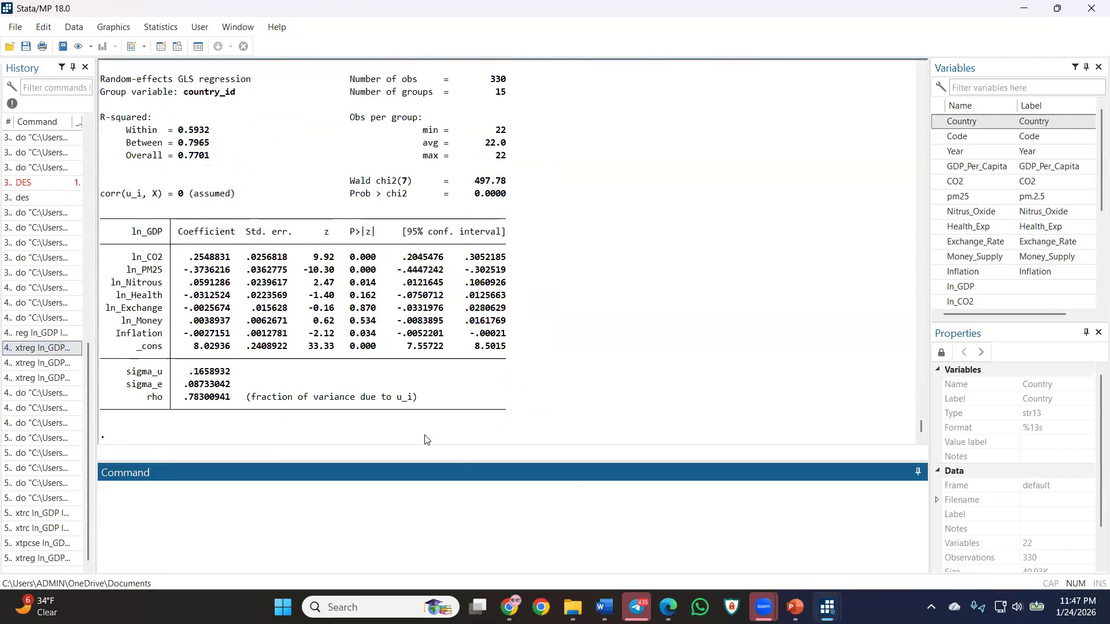
{"action": "scroll", "coordinate": [257, 237], "scroll_direction": "up", "scroll_amount": 4}
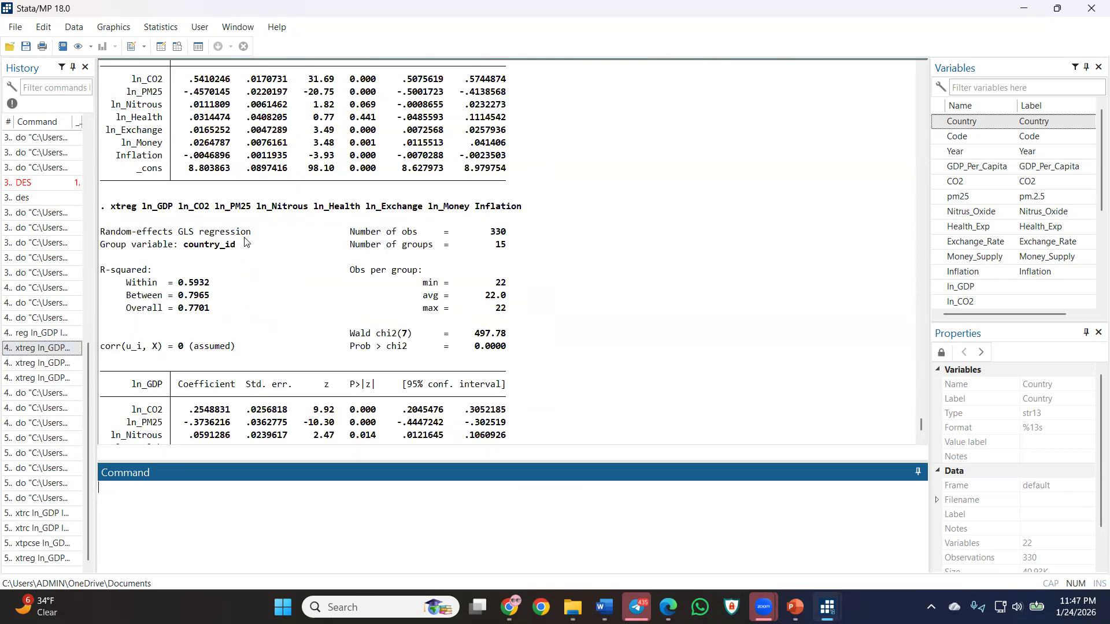
{"action": "left_click_drag", "start_coordinate": [250, 233], "coordinate": [177, 244]}
Compare the random-effects GLS results with the earlier panel-corrected, random-coefficients and CCEMG outputs.
{"action": "scroll", "coordinate": [264, 278], "scroll_direction": "up", "scroll_amount": 9}
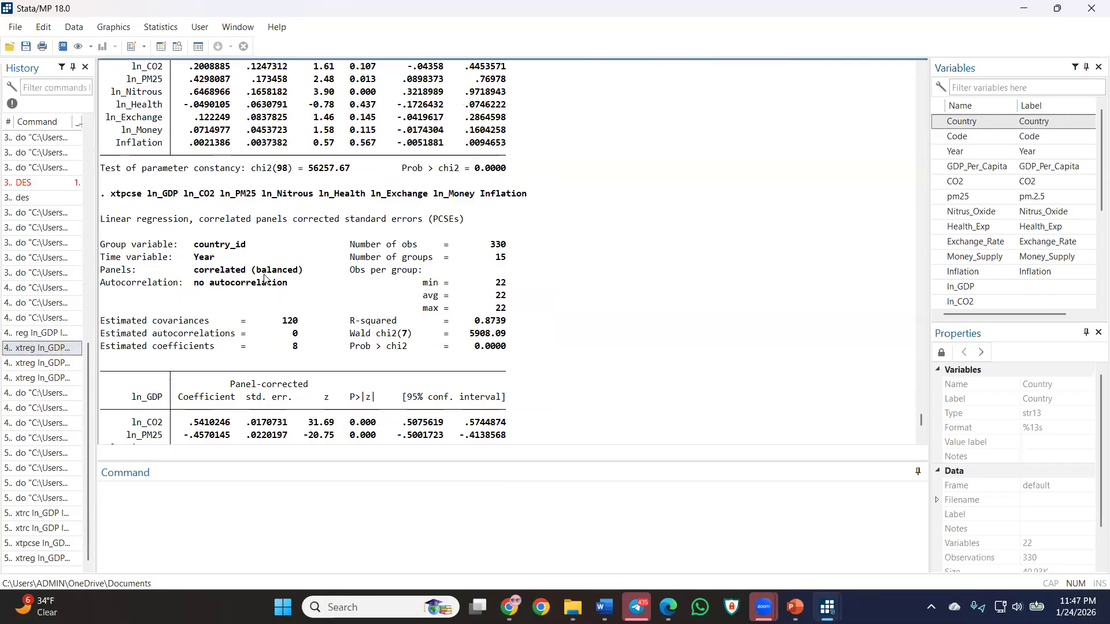
{"action": "scroll", "coordinate": [264, 278], "scroll_direction": "up", "scroll_amount": 9}
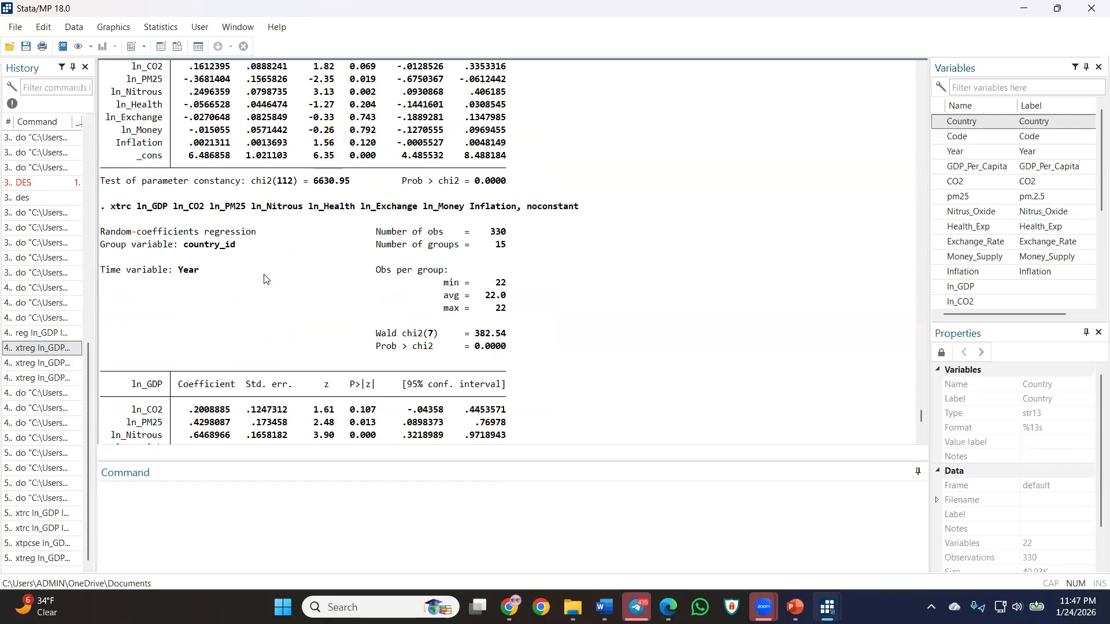
{"action": "scroll", "coordinate": [264, 280], "scroll_direction": "down", "scroll_amount": 20}
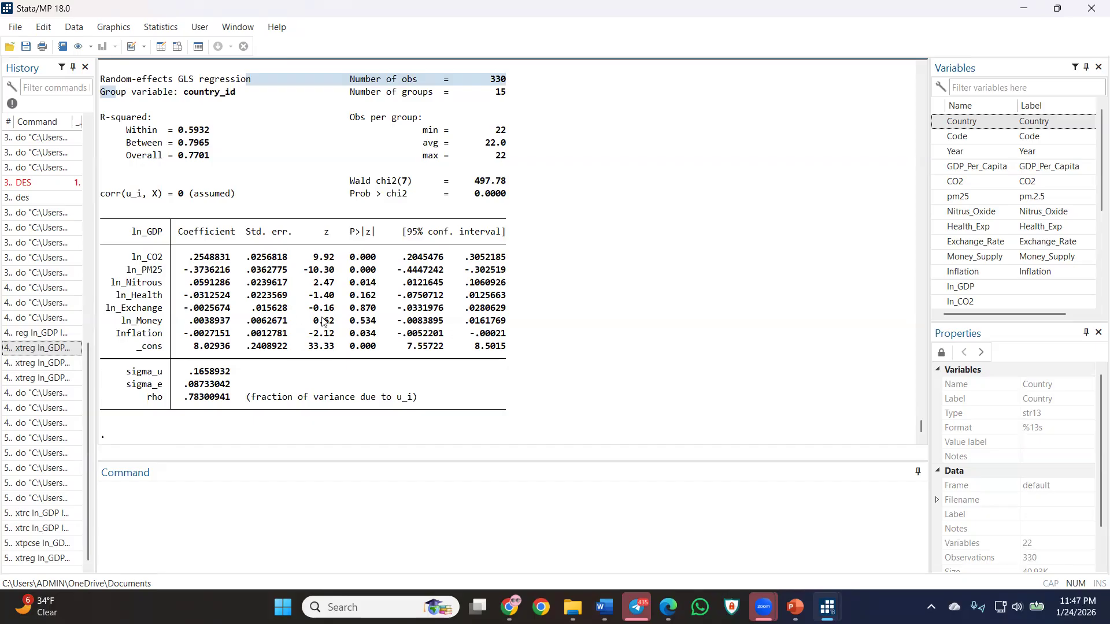
{"action": "scroll", "coordinate": [323, 315], "scroll_direction": "up", "scroll_amount": 20}
{"action": "scroll", "coordinate": [327, 315], "scroll_direction": "down", "scroll_amount": 15}
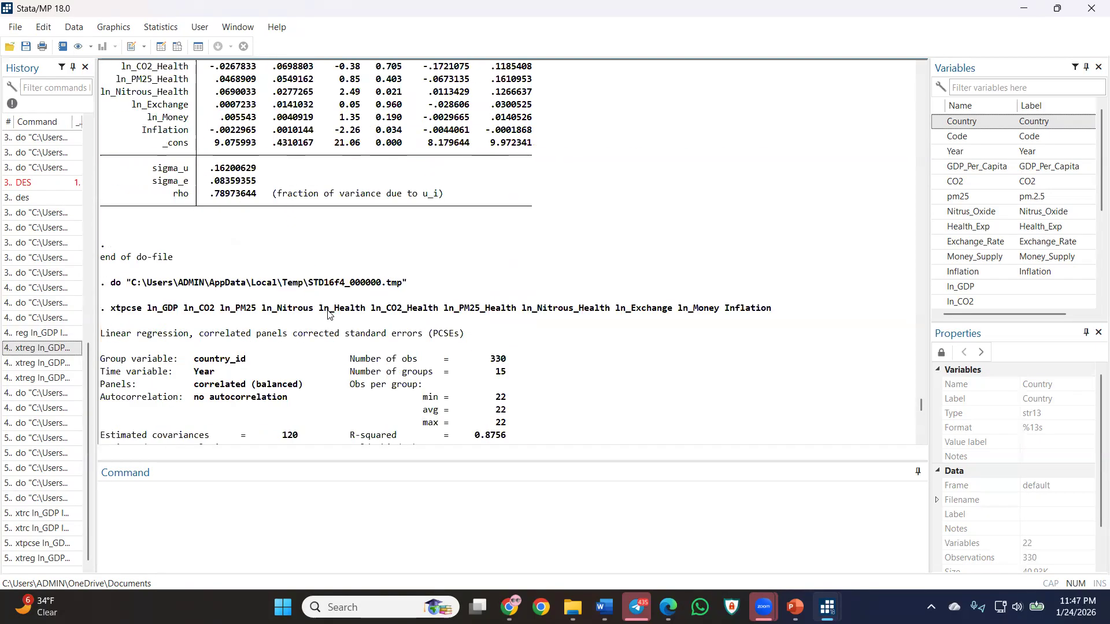
{"action": "scroll", "coordinate": [217, 238], "scroll_direction": "down", "scroll_amount": 15}
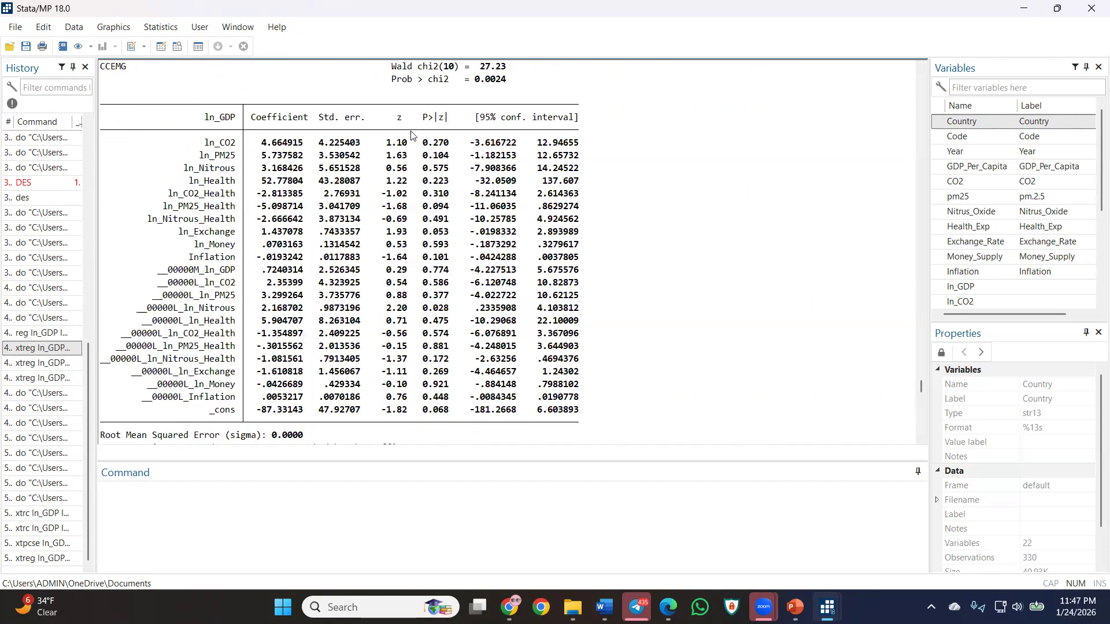
Examine the CCEMG p-values and confidence intervals for ln_CO2 through the health interaction terms.
{"action": "left_click_drag", "start_coordinate": [414, 143], "coordinate": [487, 230]}
{"action": "scroll", "coordinate": [488, 230], "scroll_direction": "up", "scroll_amount": 1}
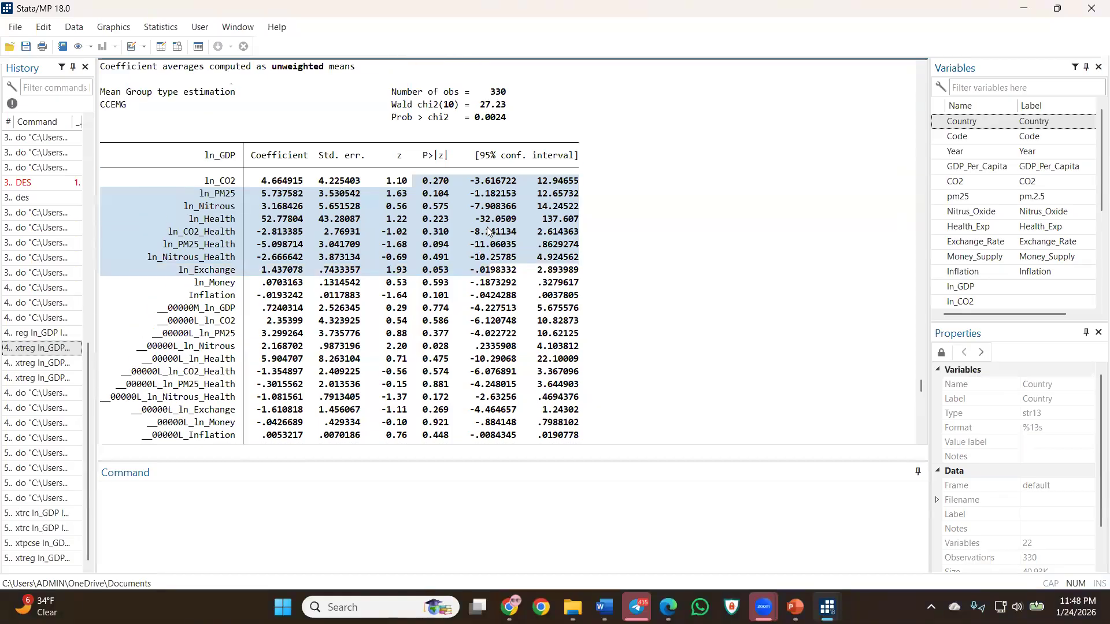
{"action": "scroll", "coordinate": [484, 232], "scroll_direction": "down", "scroll_amount": 1}
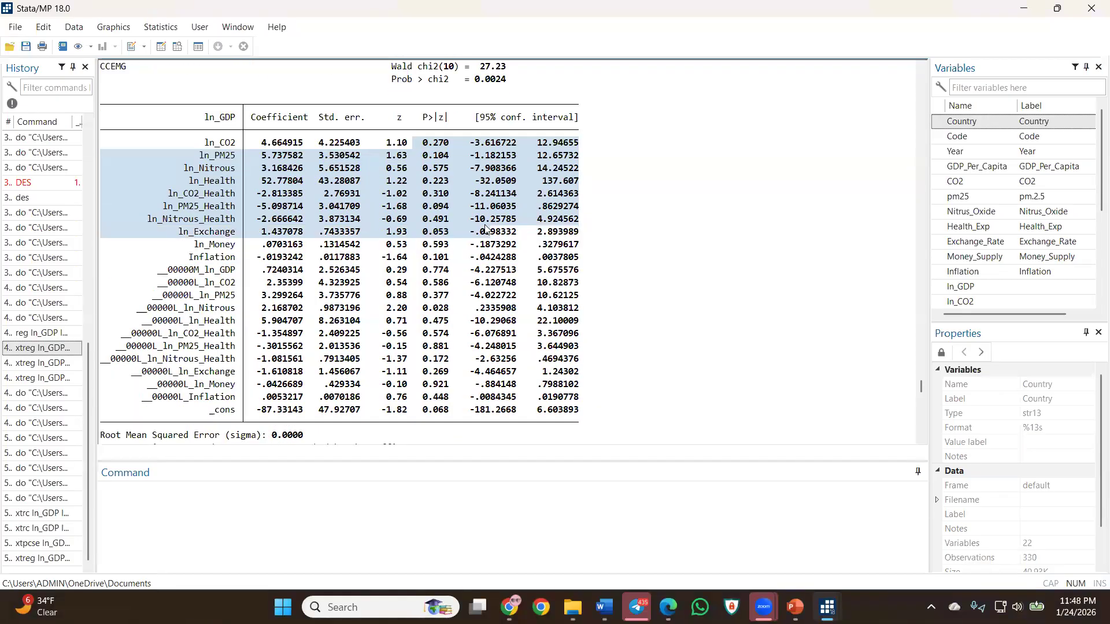
{"action": "left_click", "coordinate": [578, 232]}
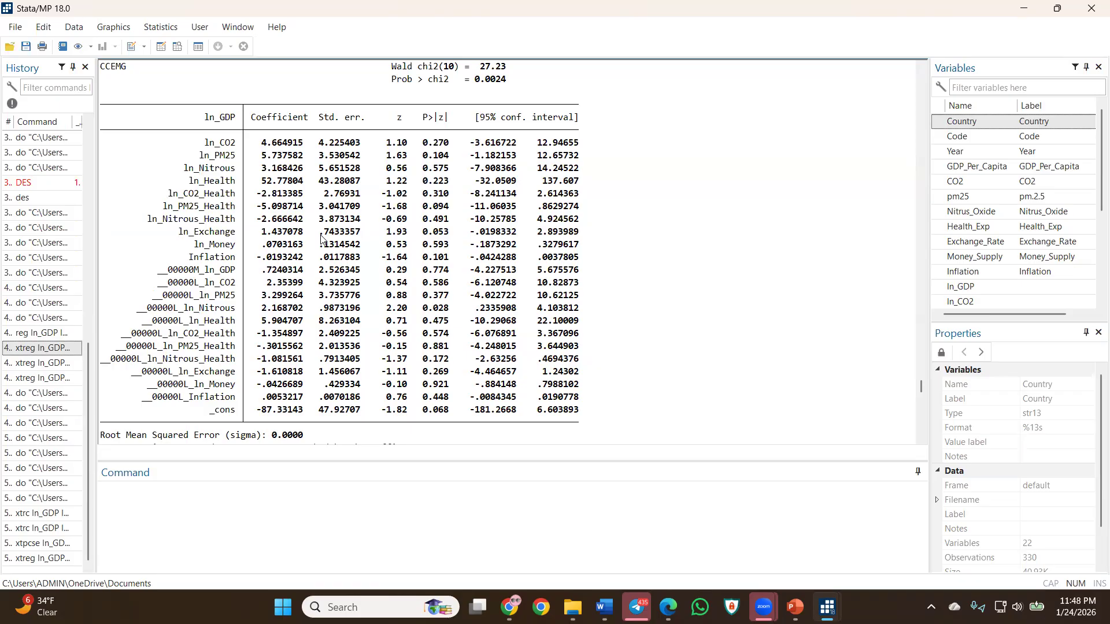
Review the random-coefficients regression's model, observation, standard error and reporting options without running it, and return to the random-effects GLS results.
{"action": "left_click", "coordinate": [160, 27]}
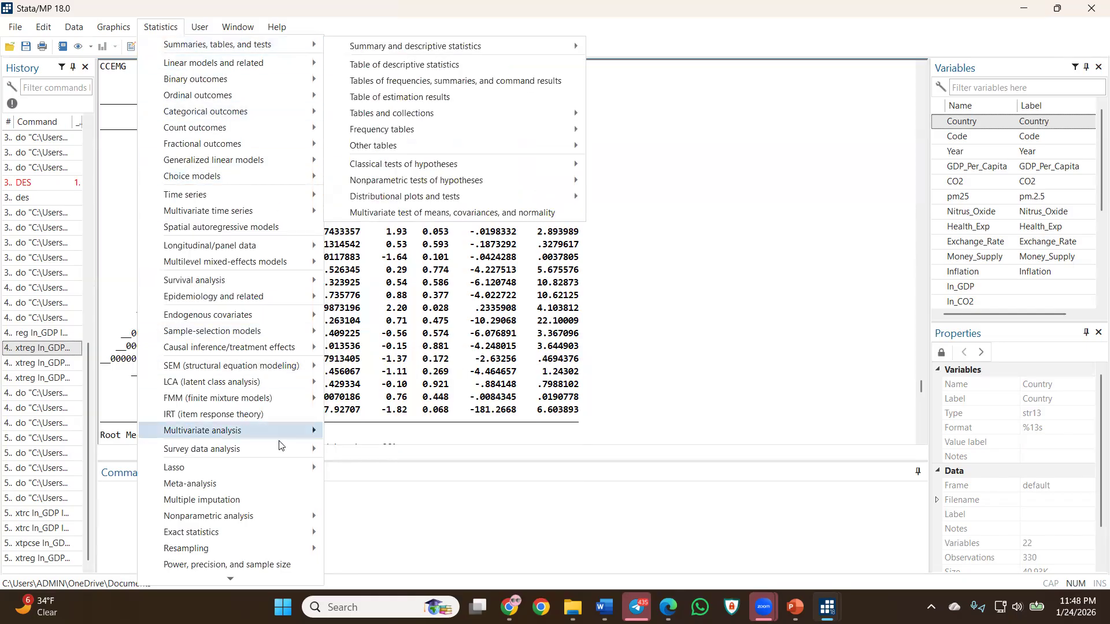
{"action": "mouse_move", "coordinate": [281, 448]}
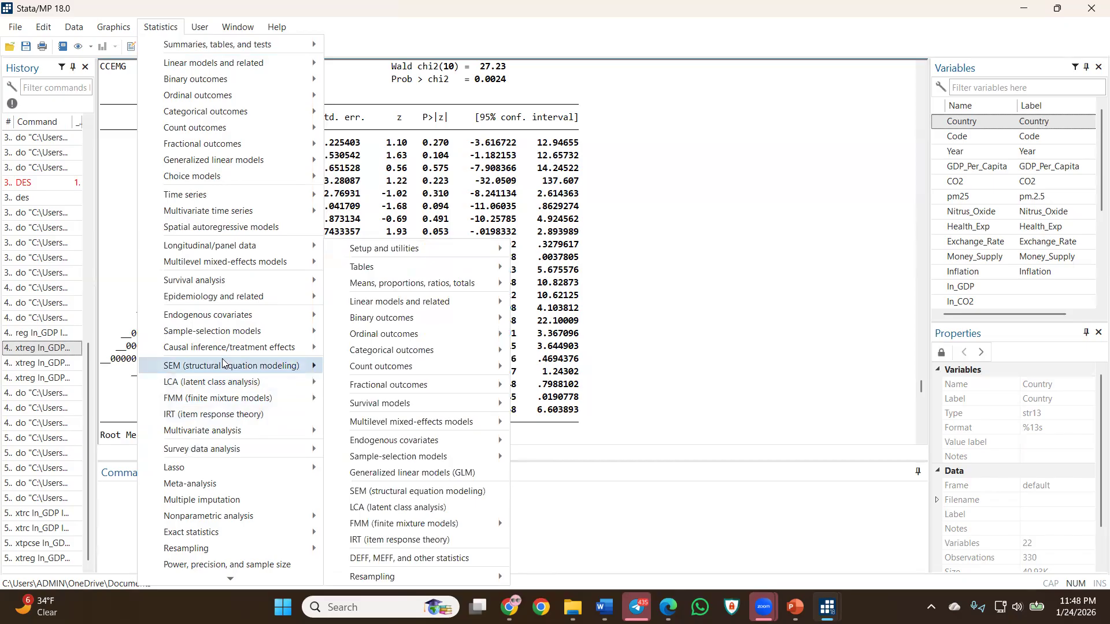
{"action": "mouse_move", "coordinate": [224, 362]}
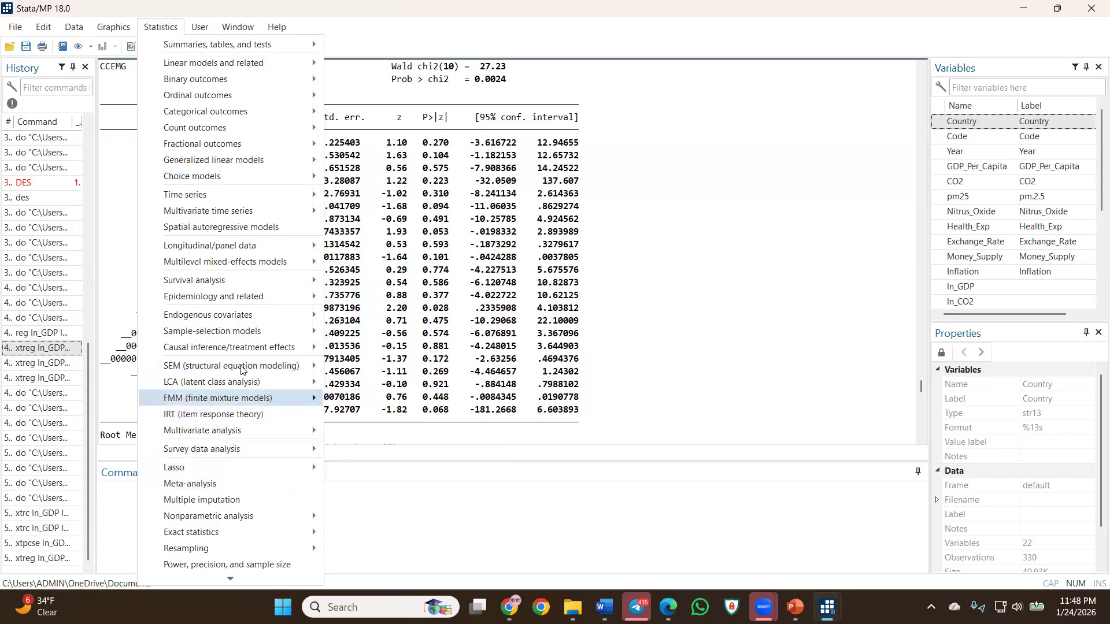
{"action": "mouse_move", "coordinate": [277, 245]}
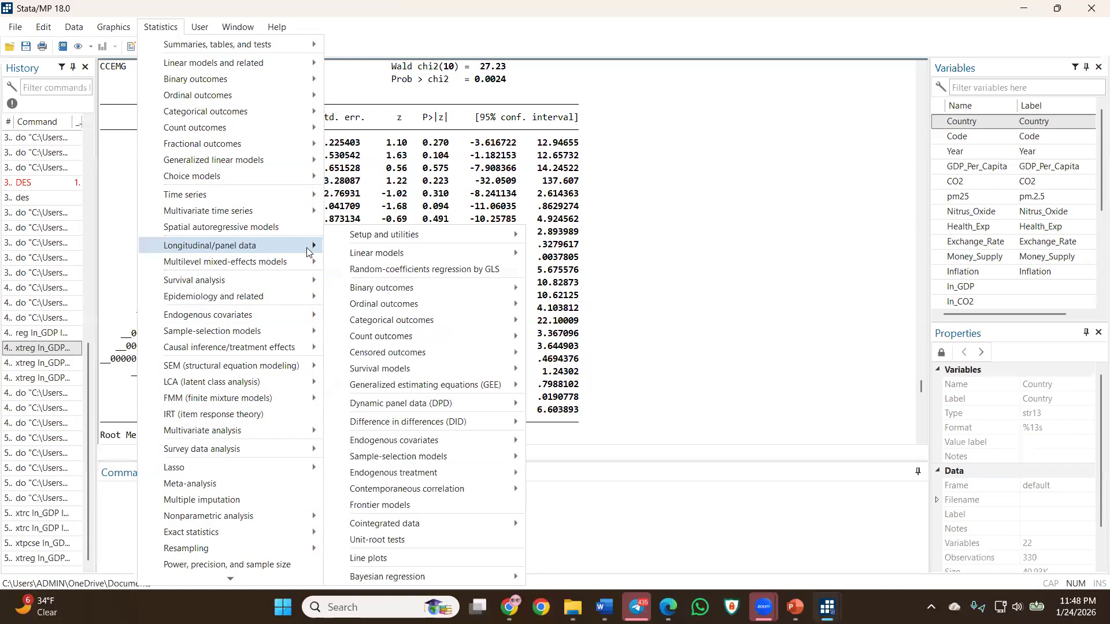
{"action": "left_click", "coordinate": [391, 270]}
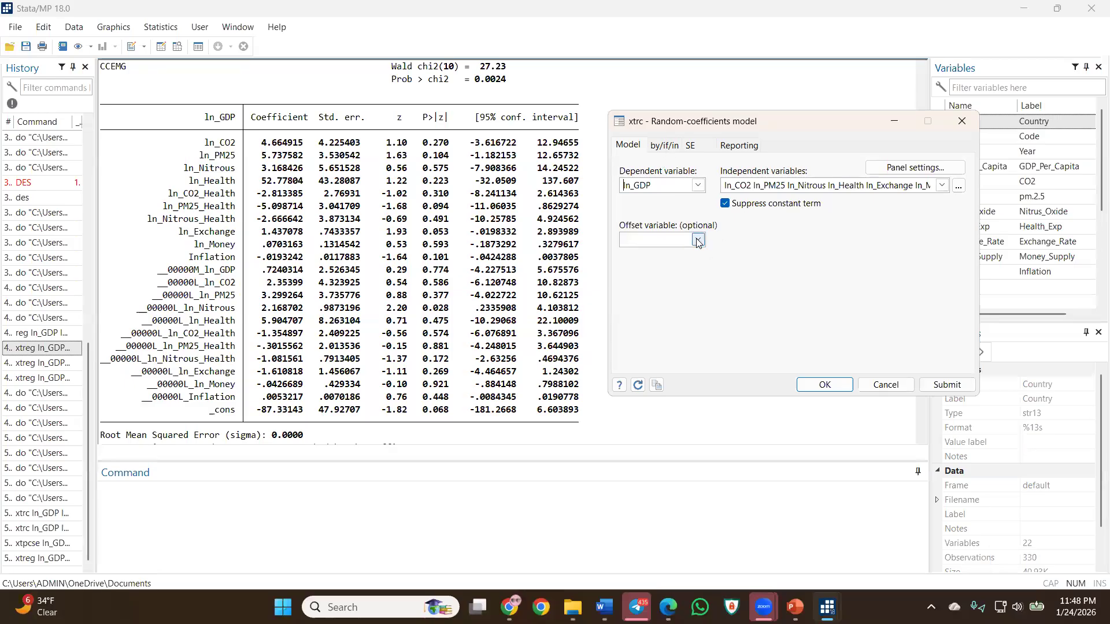
{"action": "left_click", "coordinate": [724, 203]}
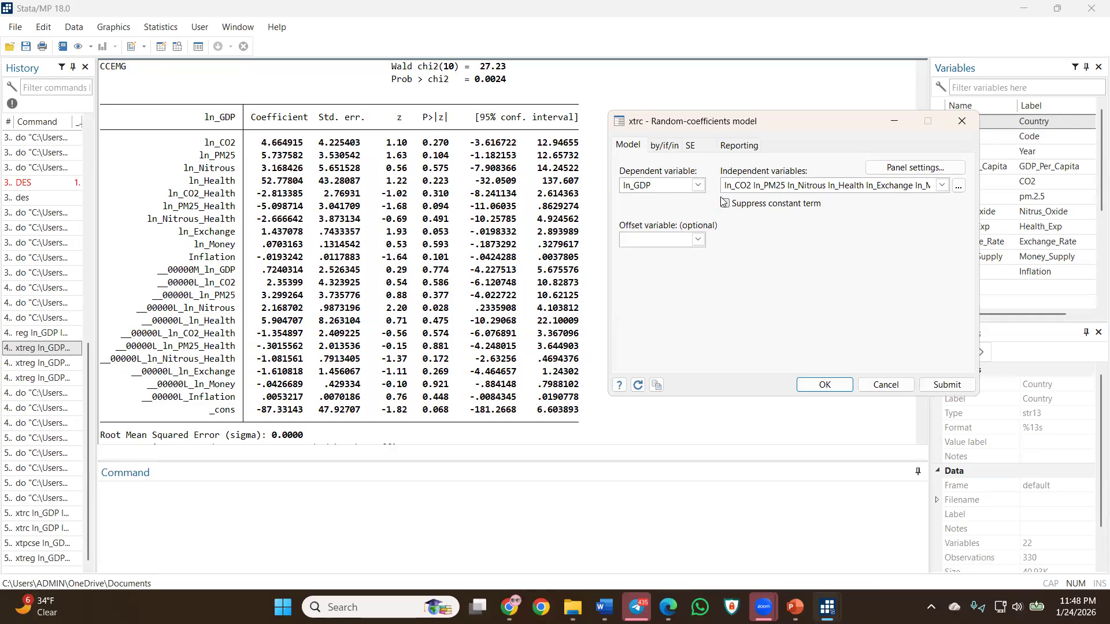
{"action": "left_click", "coordinate": [671, 147]}
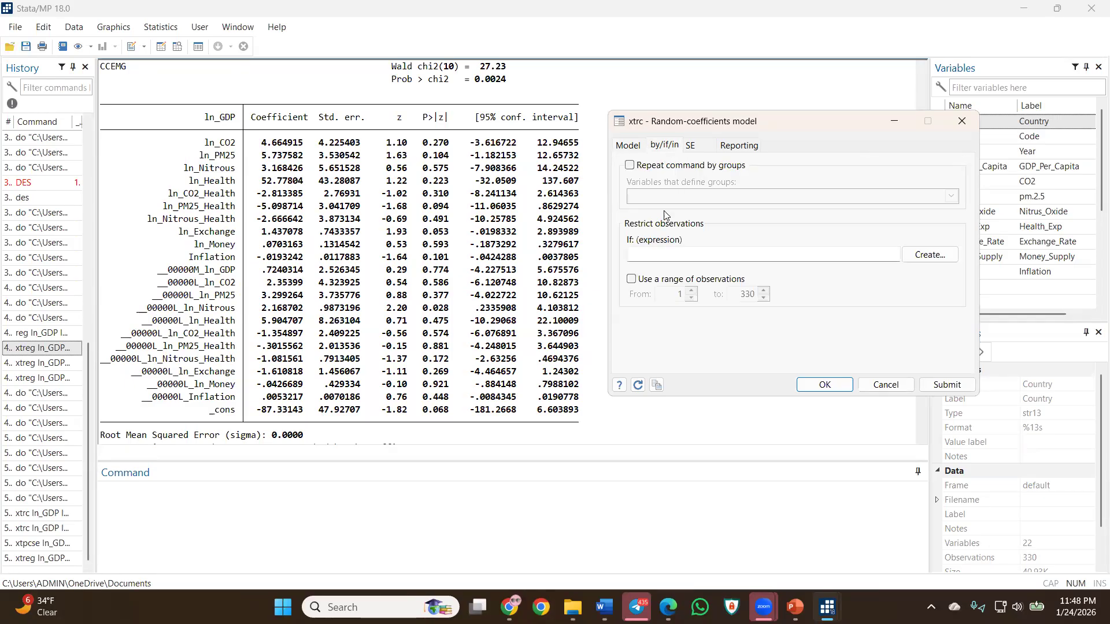
{"action": "left_click", "coordinate": [700, 148]}
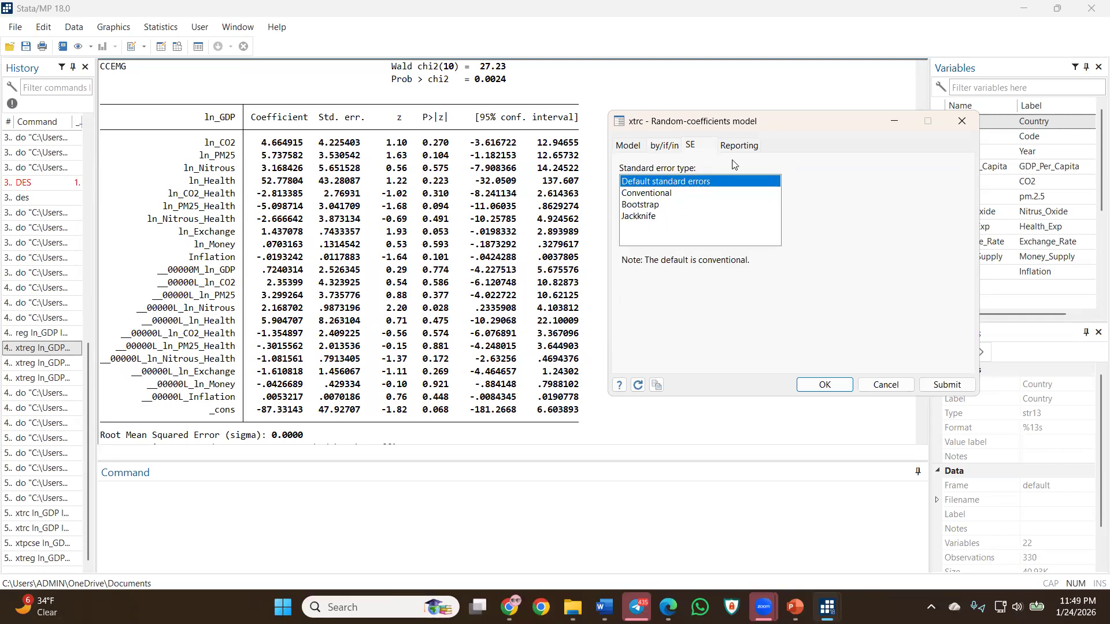
{"action": "left_click", "coordinate": [739, 146]}
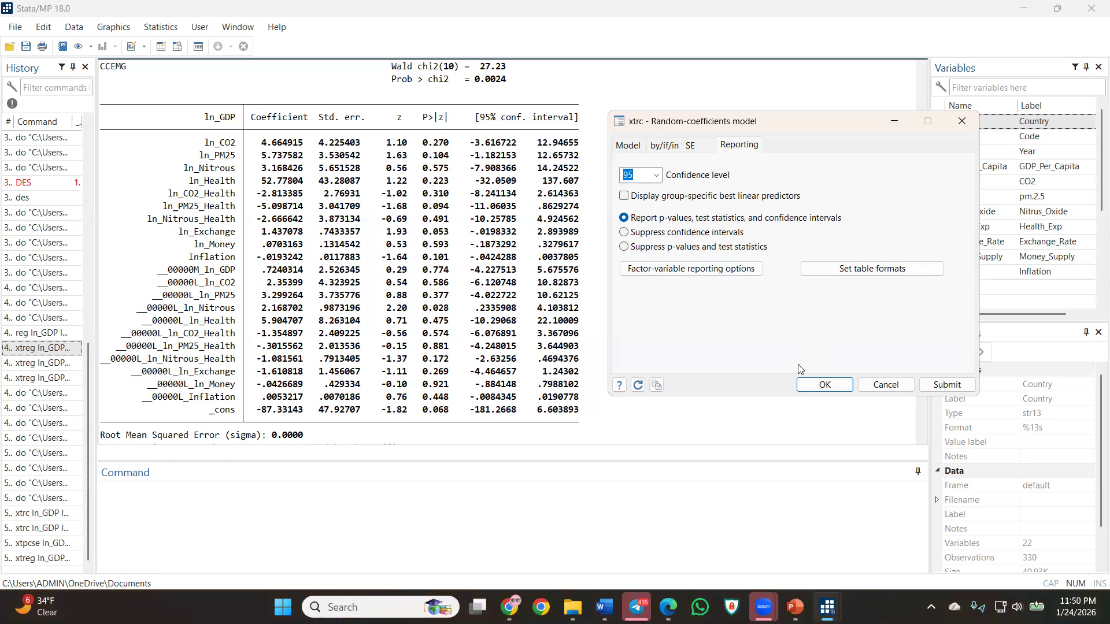
{"action": "left_click", "coordinate": [954, 122]}
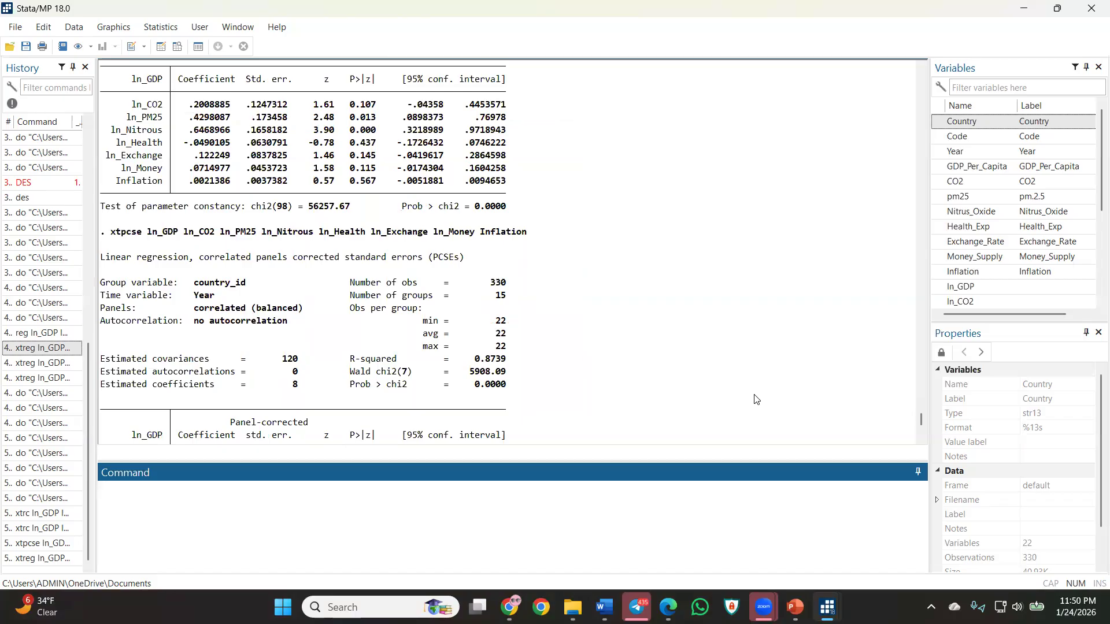
{"action": "scroll", "coordinate": [793, 397], "scroll_direction": "down", "scroll_amount": 13}
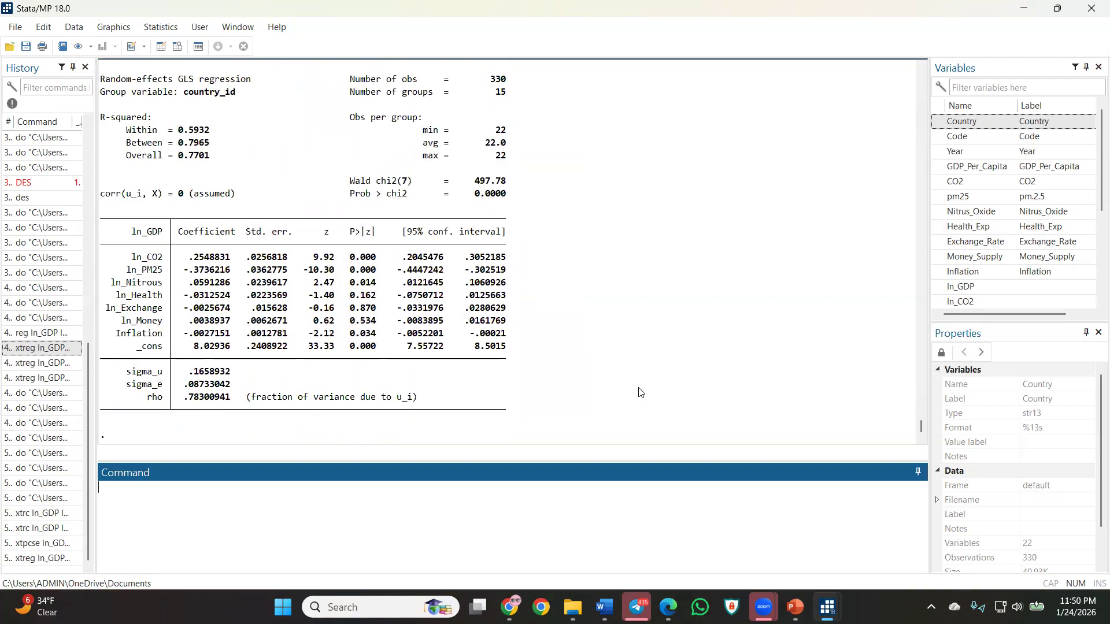